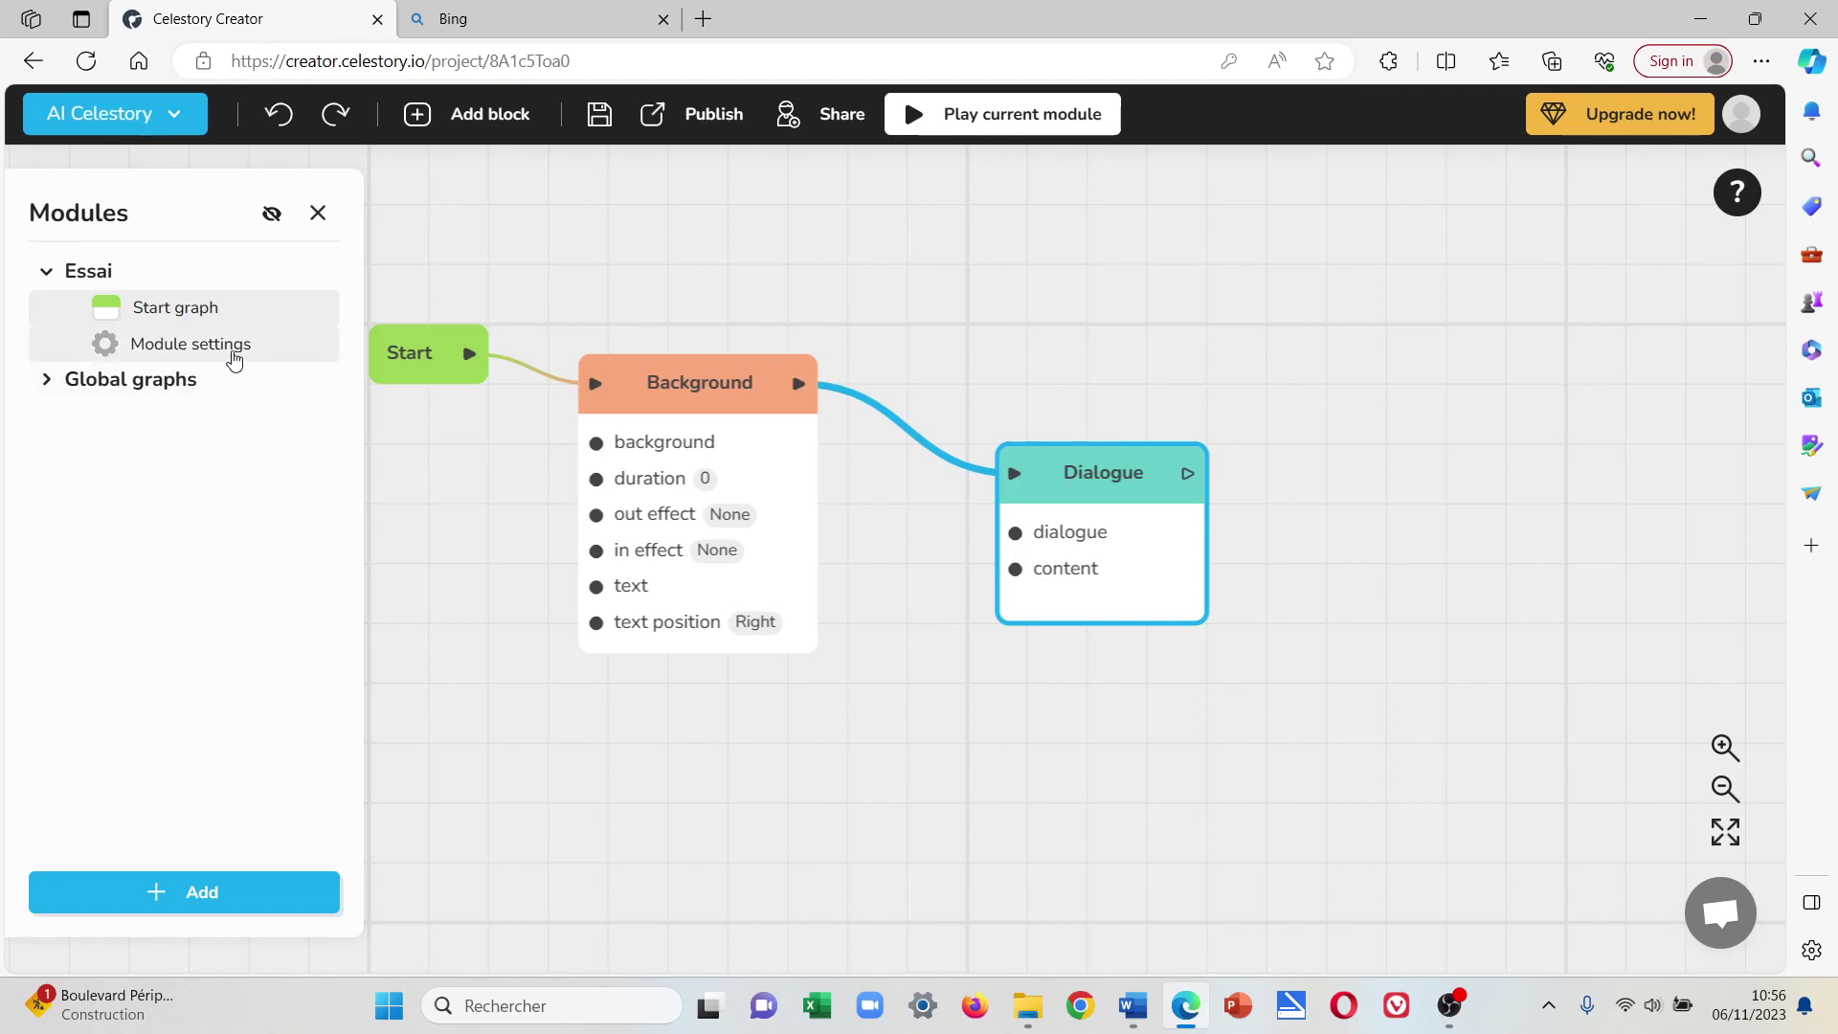
left_click(234, 359)
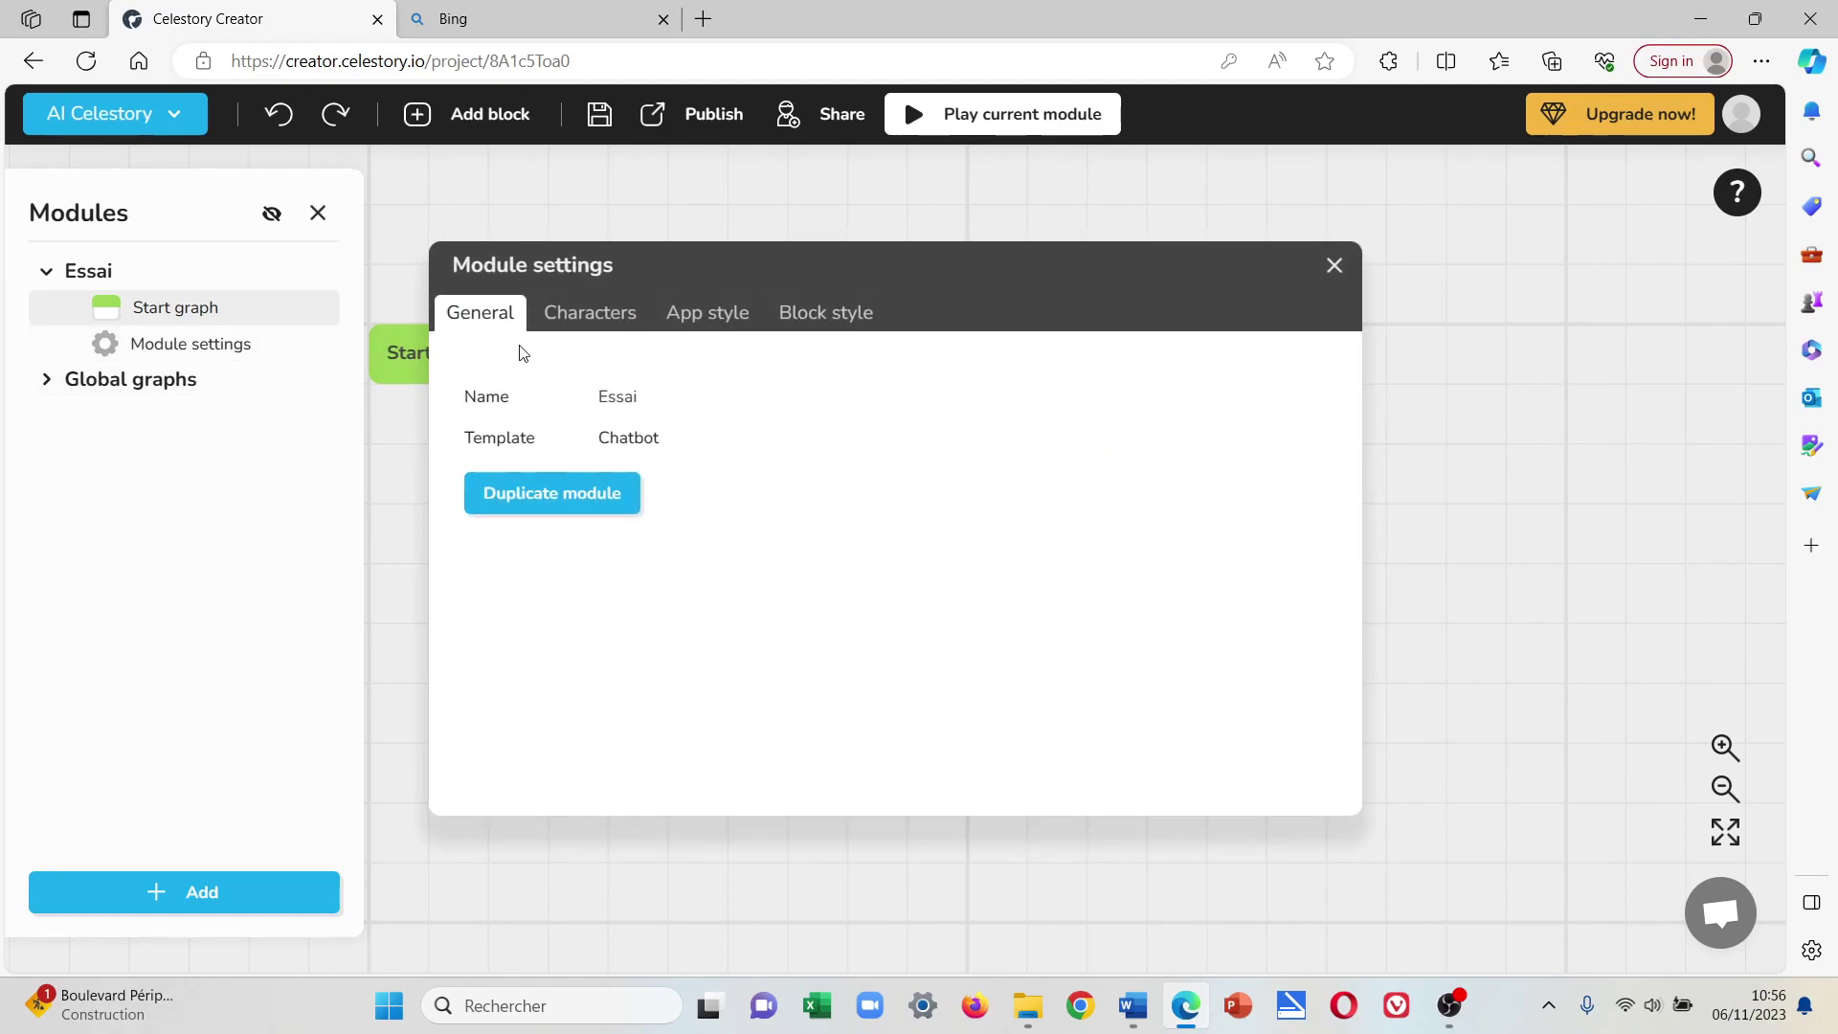
left_click(600, 319)
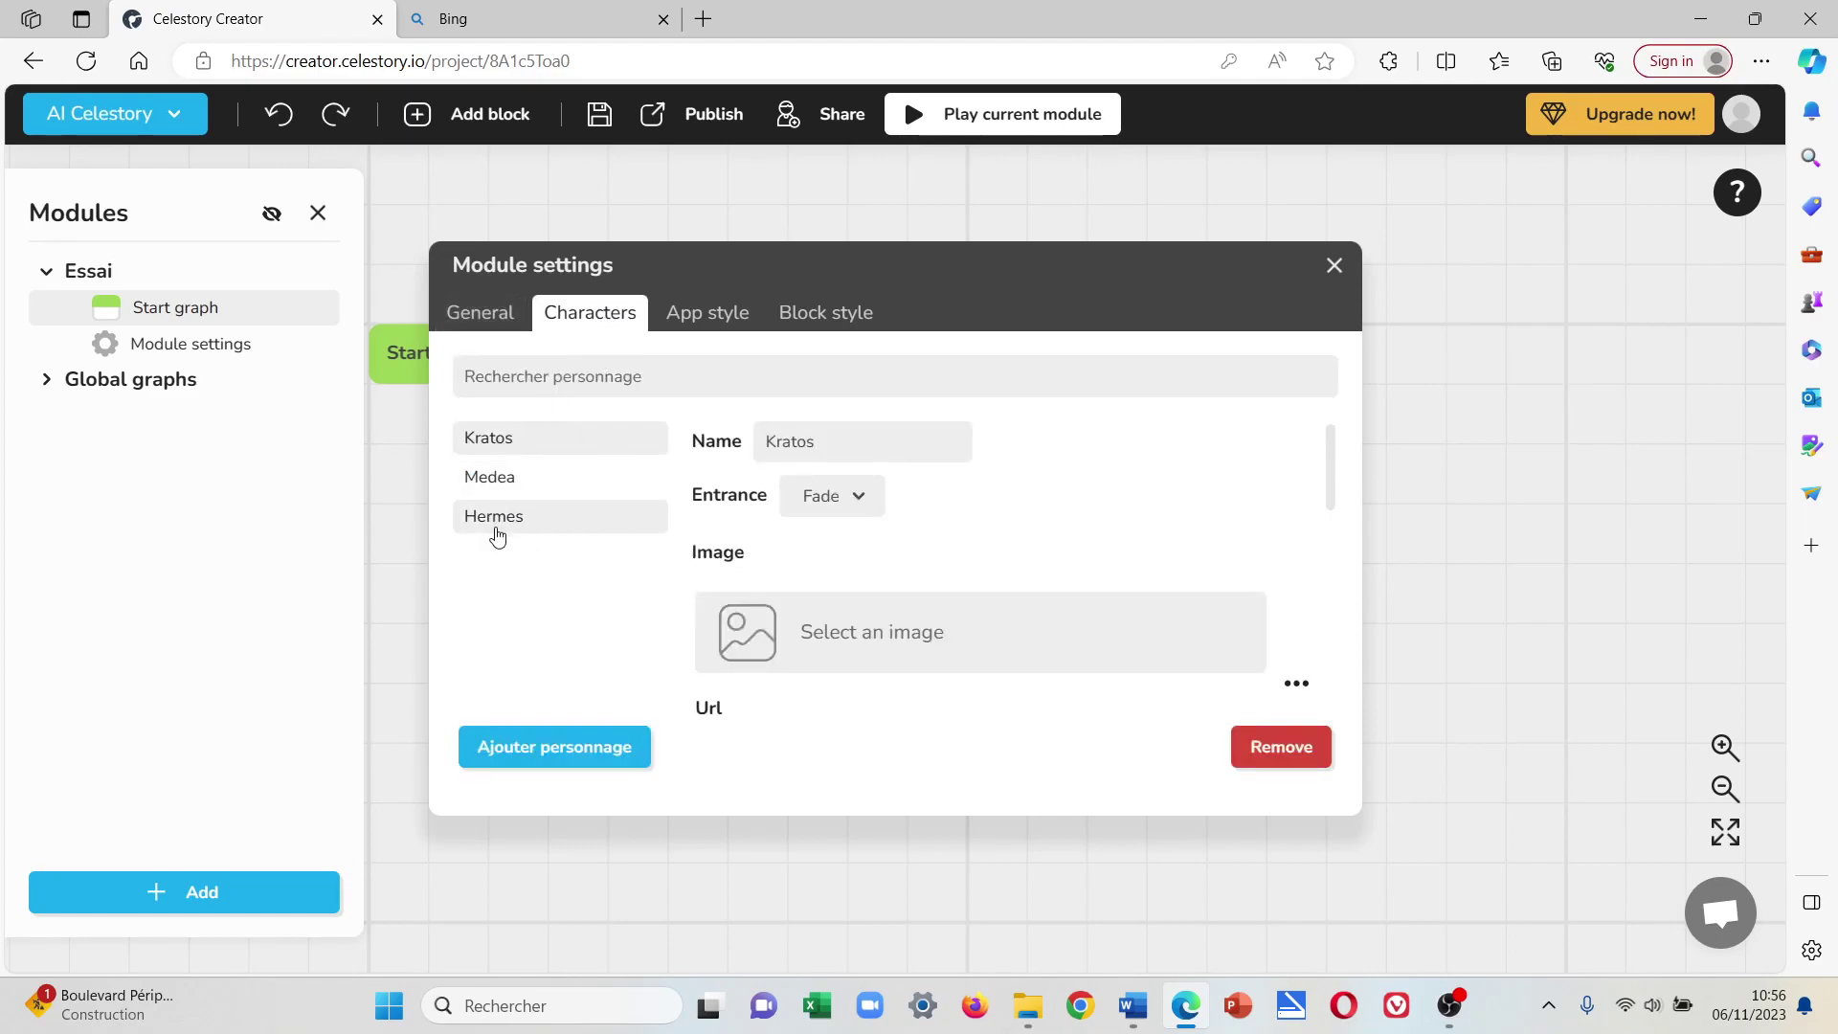
left_click(1333, 267)
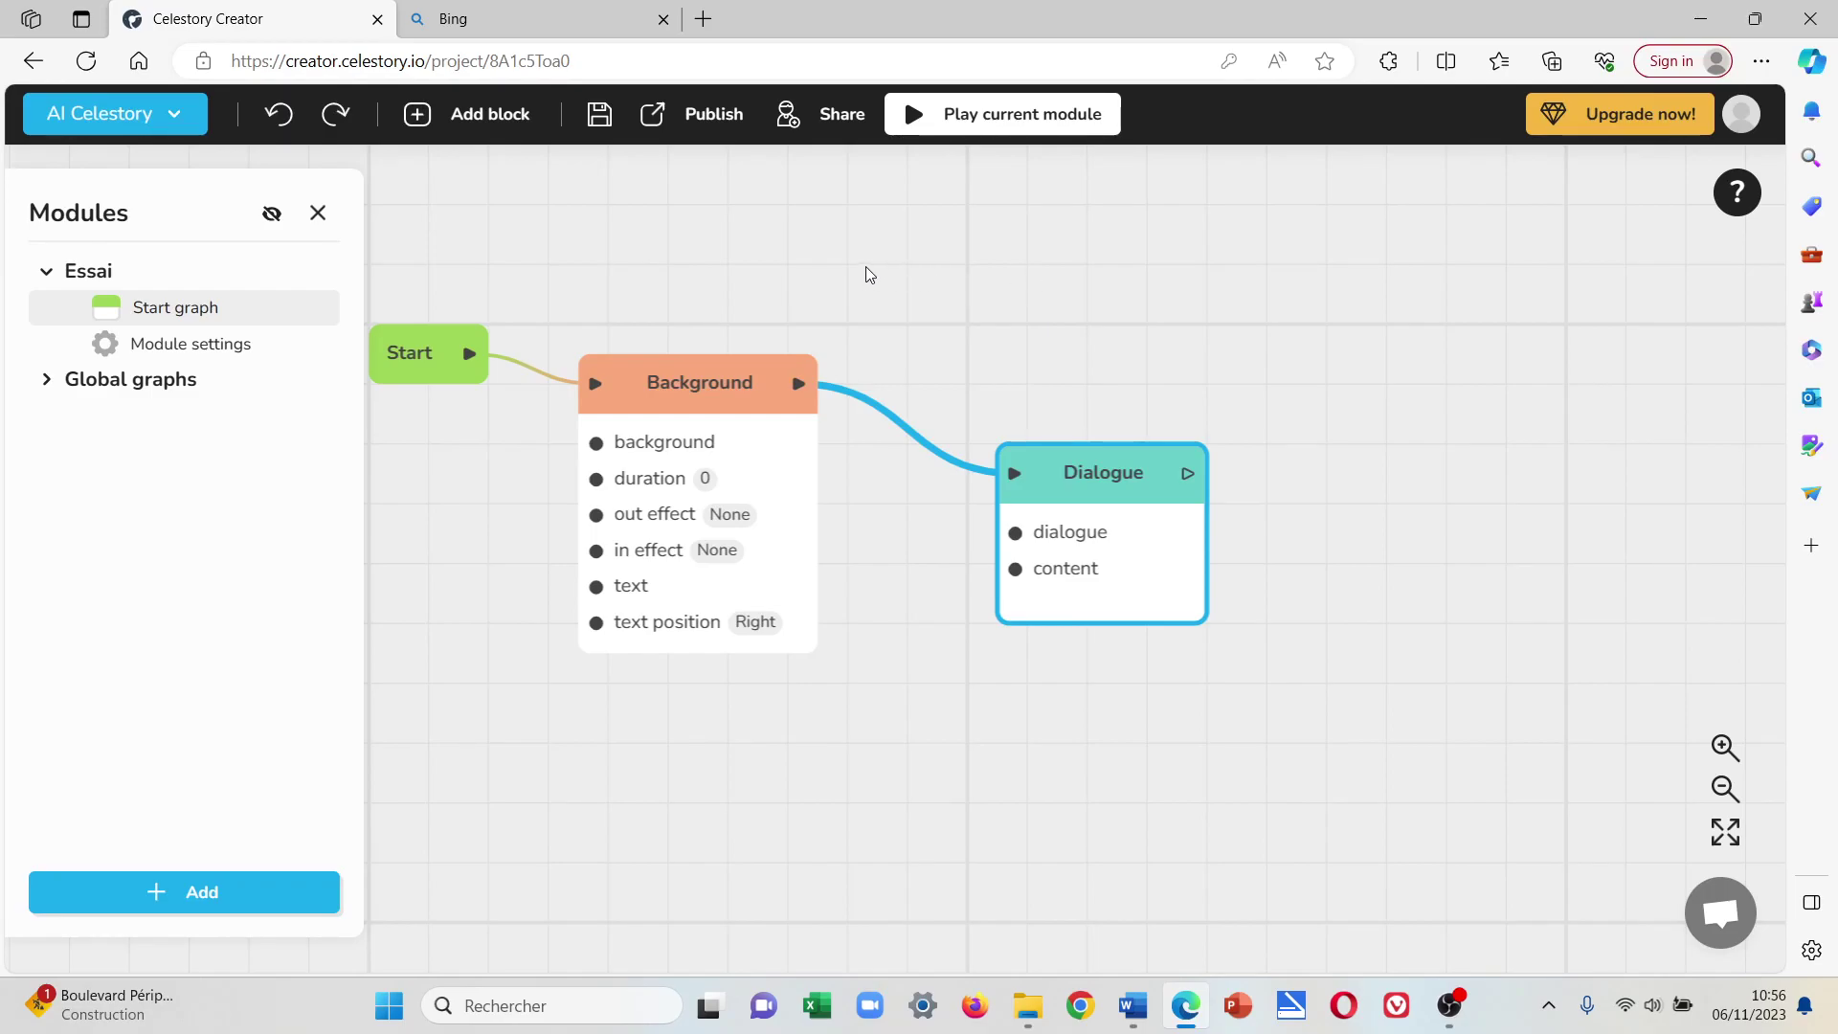
Open Copilot beside the Bing page and set it to the More Creative style.
left_click(547, 25)
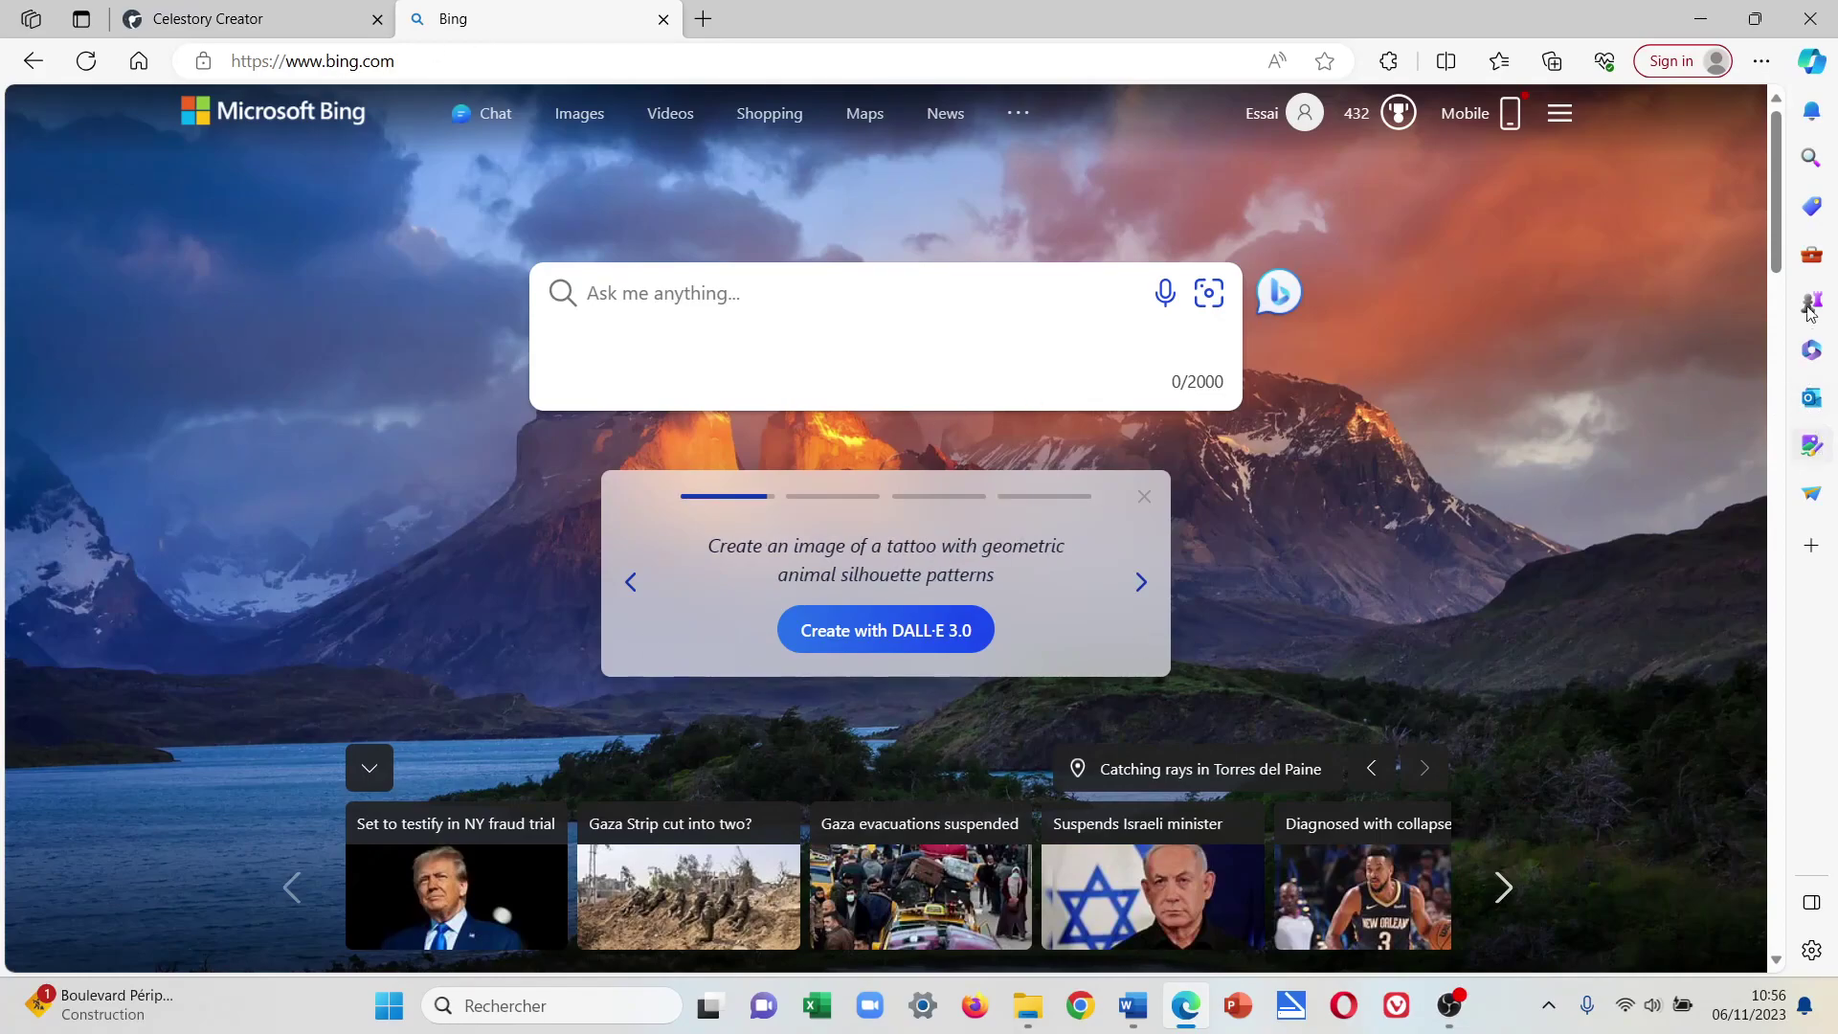
left_click(1810, 61)
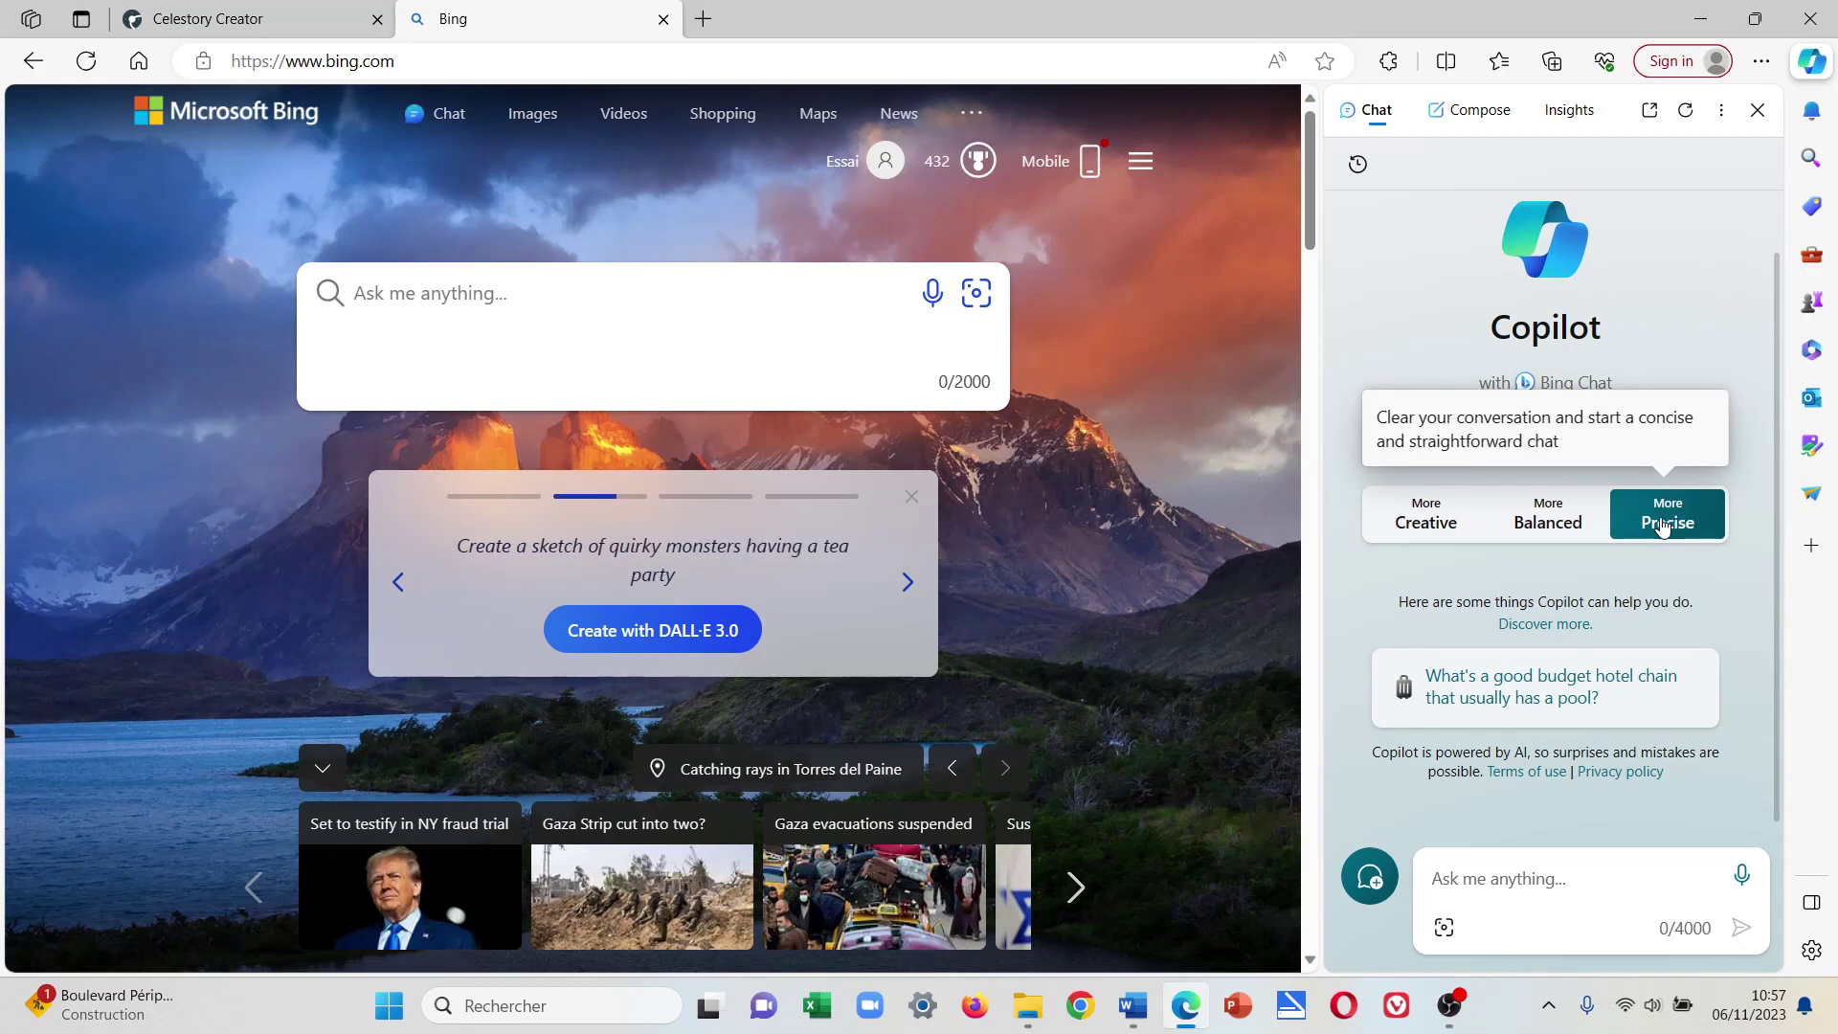
left_click(1548, 866)
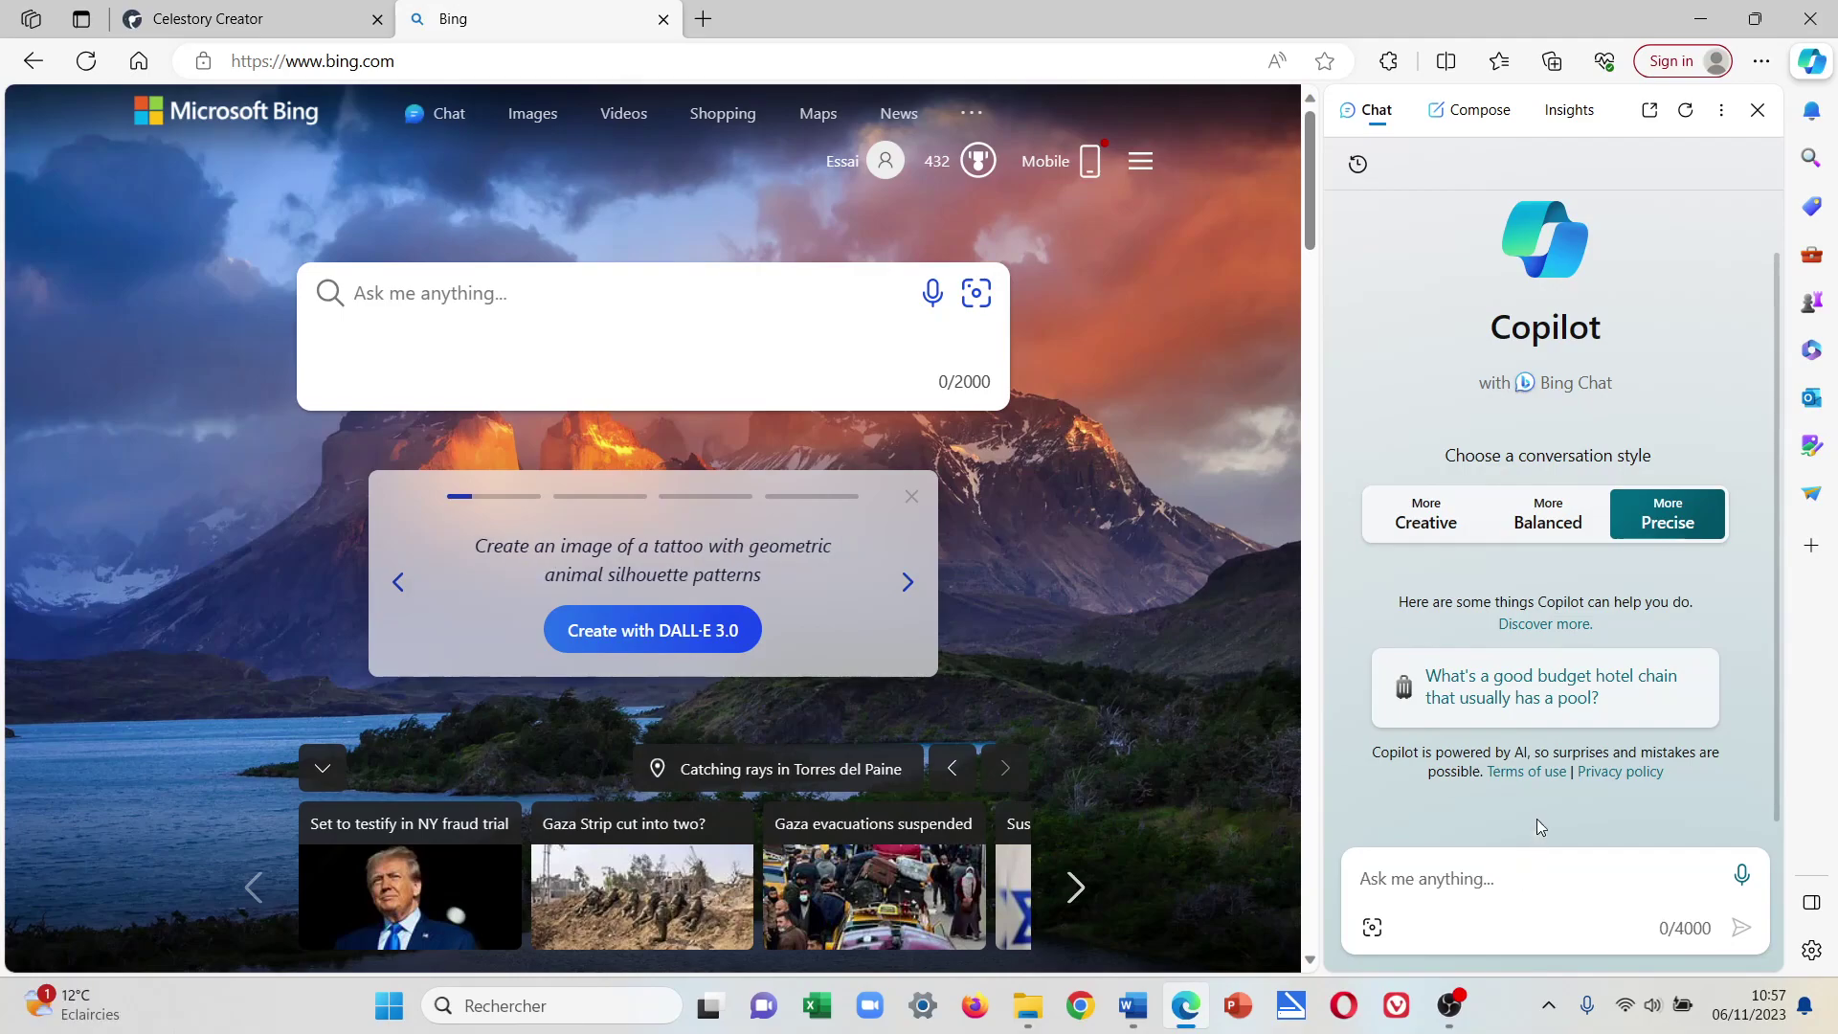
left_click(1423, 520)
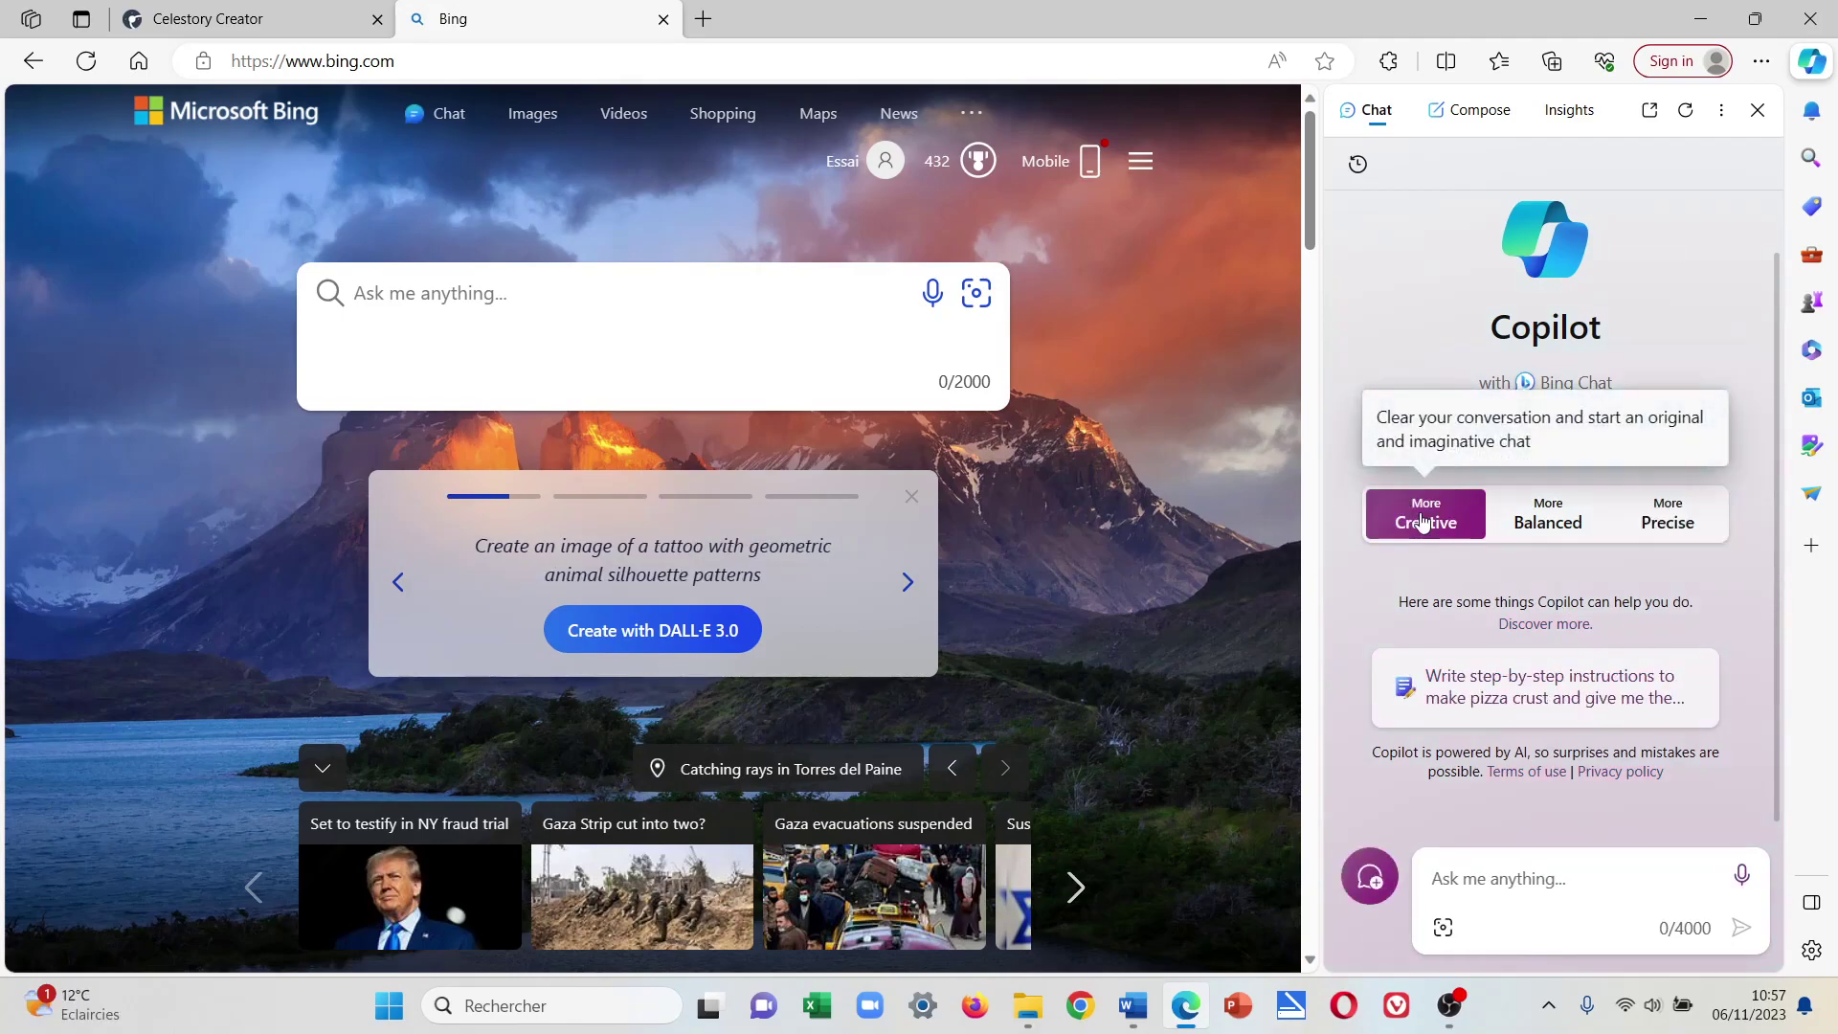
Paste the prompt asking for a Kratos–Medea dialogue about a messenger into the chat box.
left_click(1495, 890)
type("I'd like a dialogue between Kratos and his mother, Medea. Kratos doesn't know his father, but Medea tells him that a messenger has arrived. The messenger carries a message from Kratos's father.")
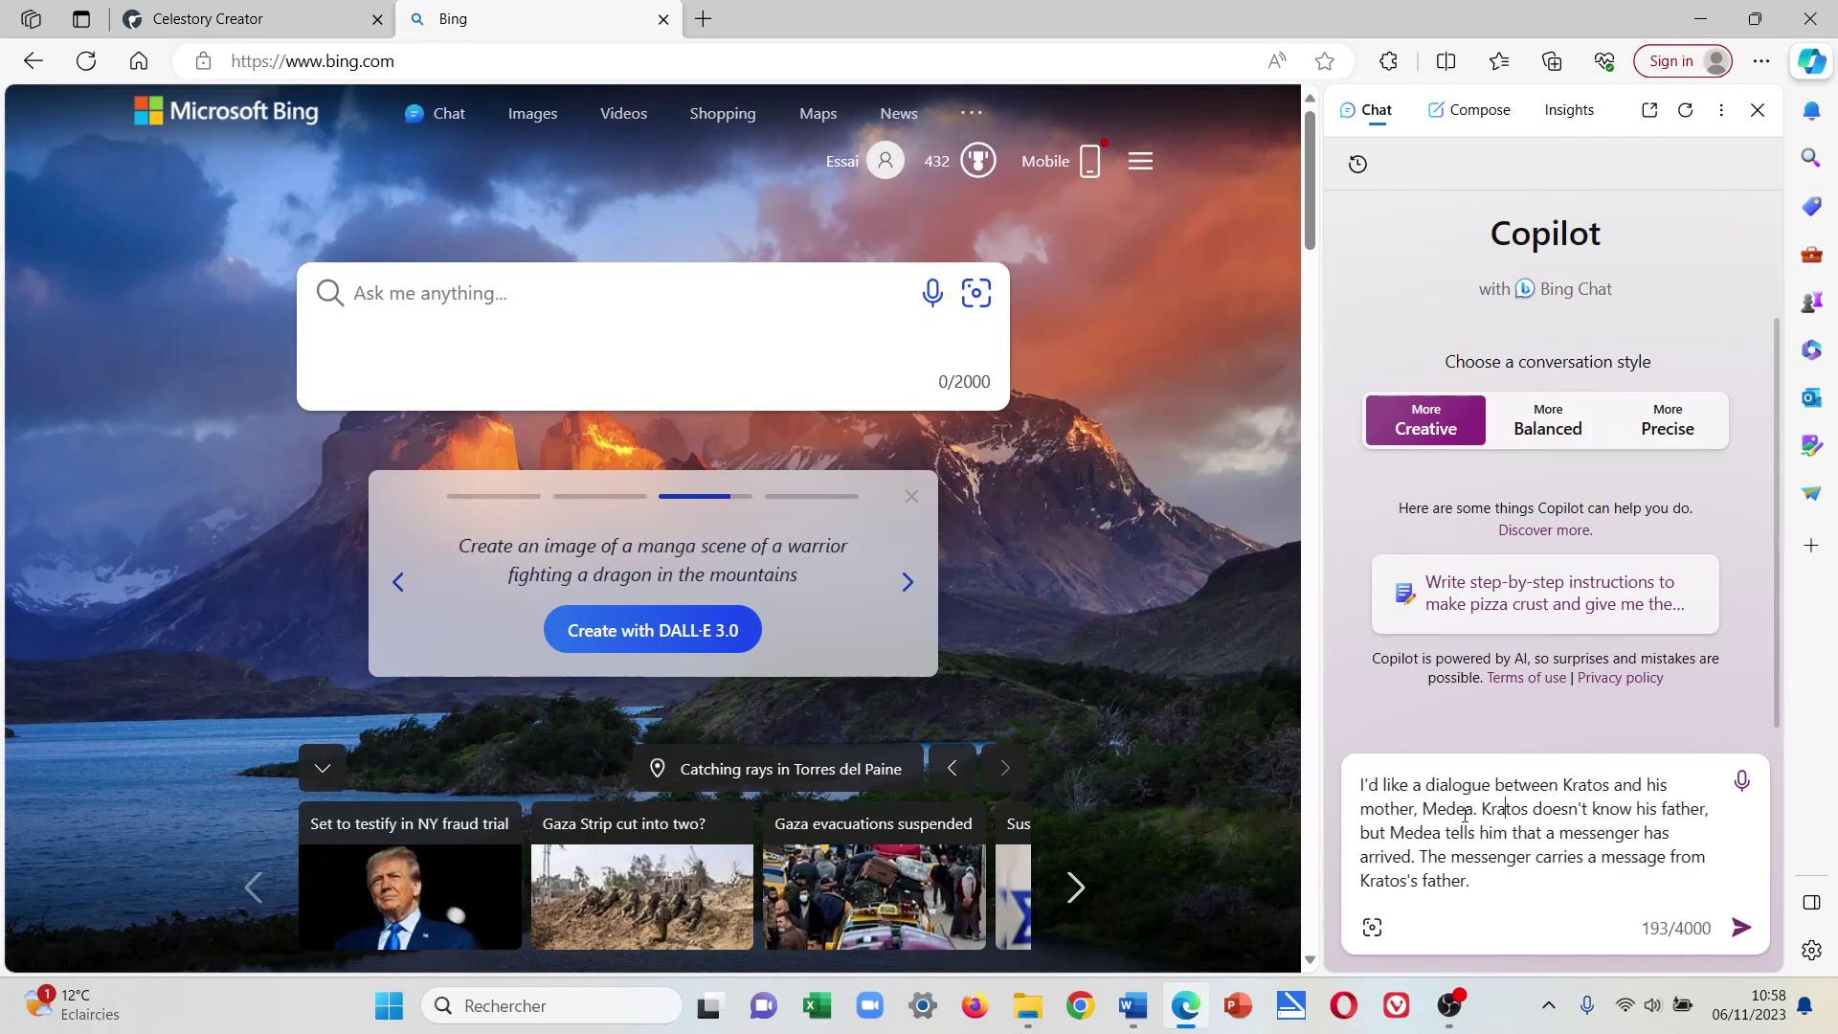
left_click(1521, 811)
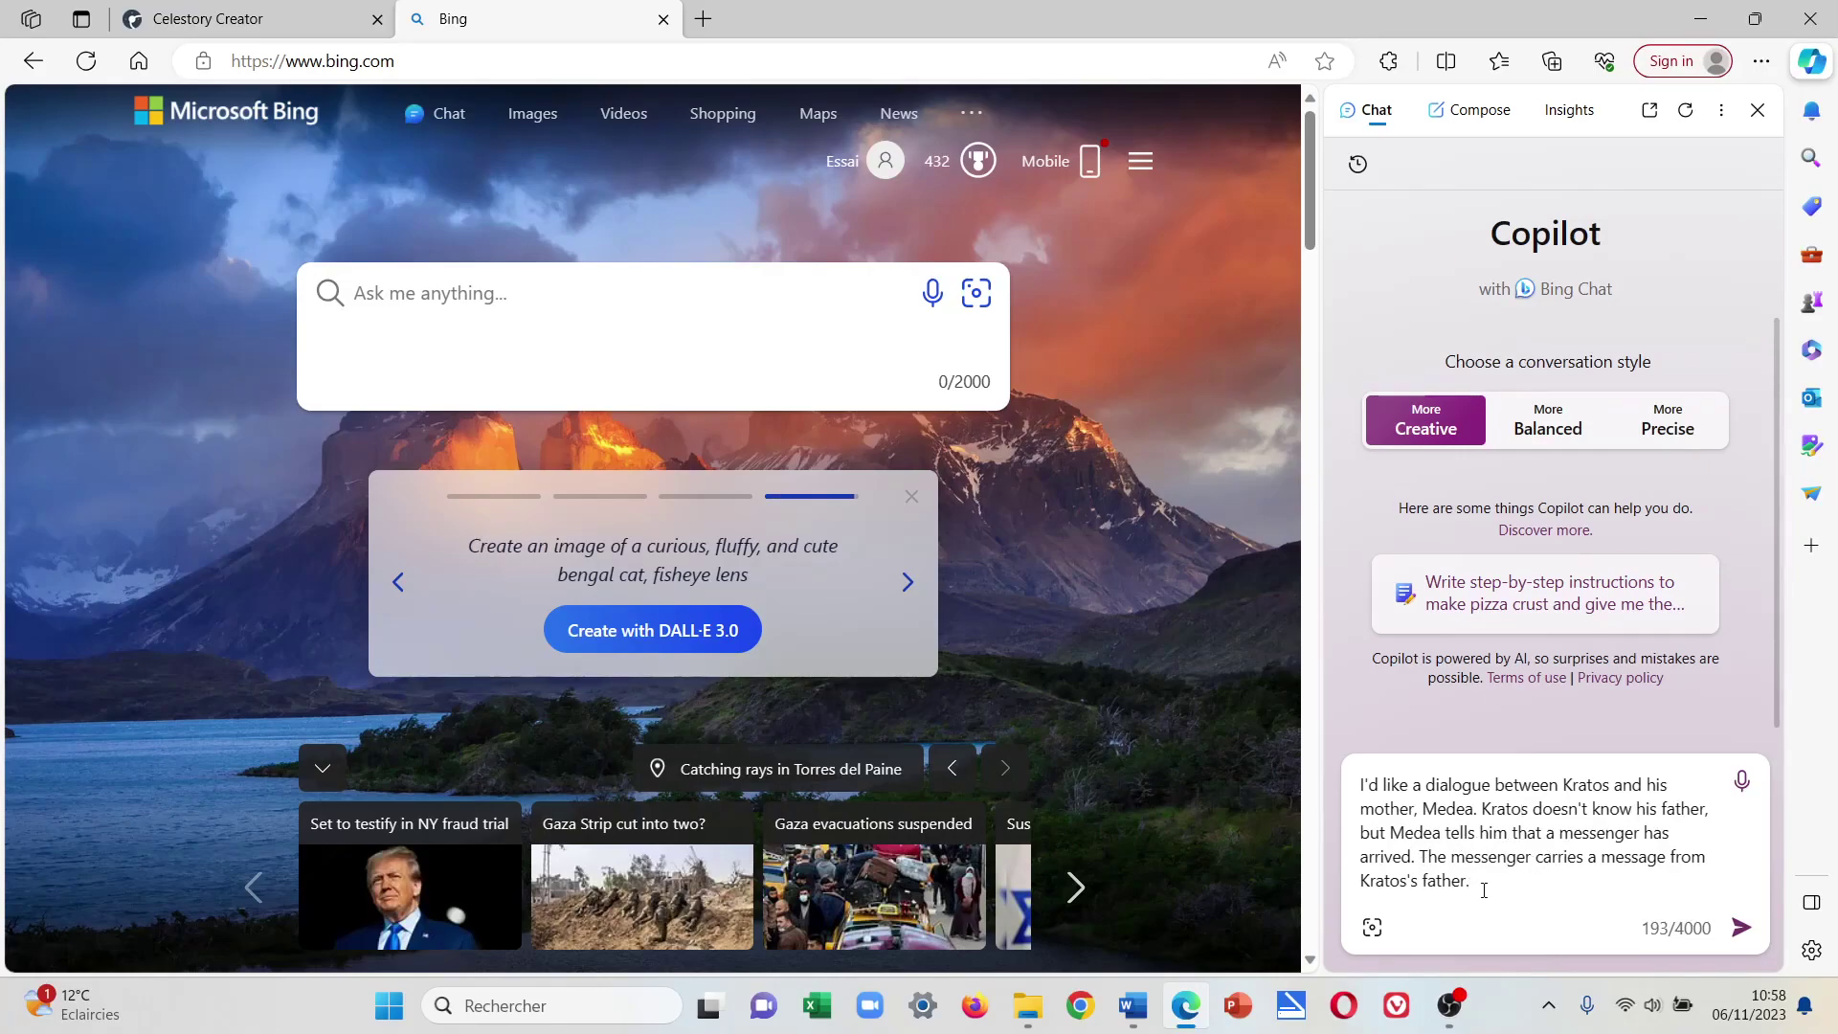
Send the Kratos–Medea prompt and scroll back up through the generated dialogue.
left_click(1741, 926)
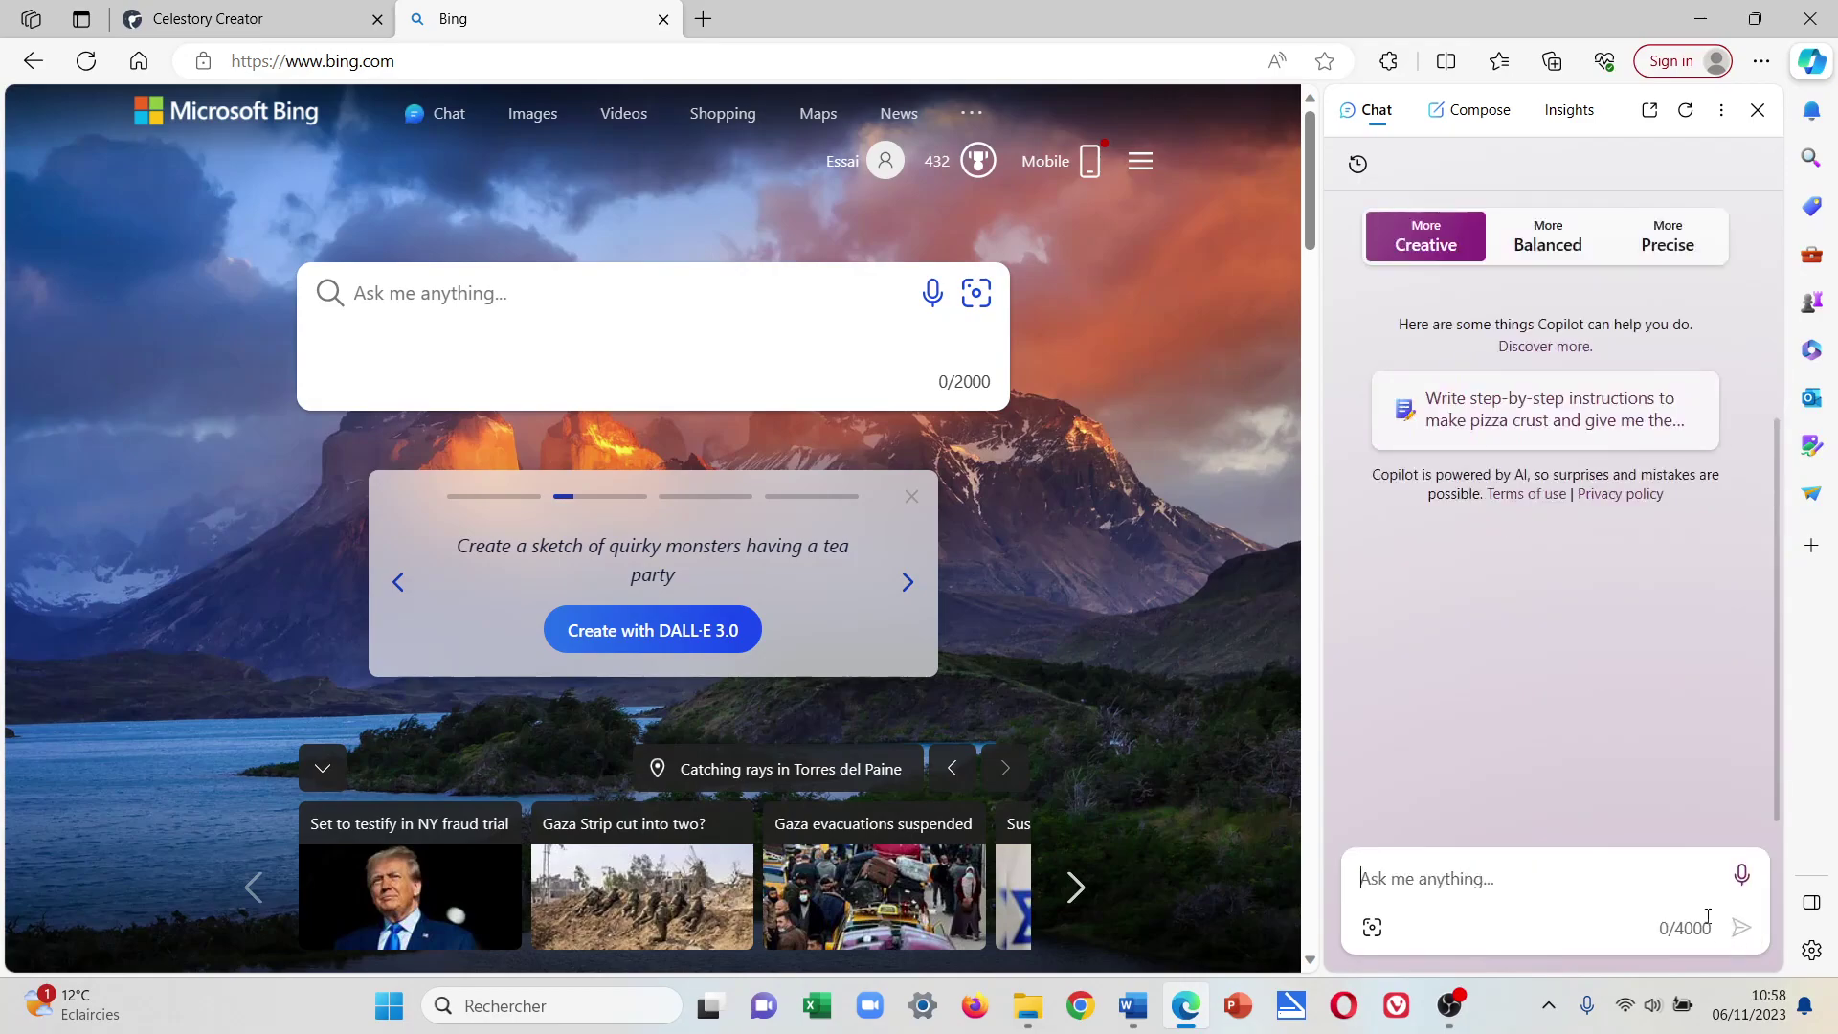
mouse_move(1509, 739)
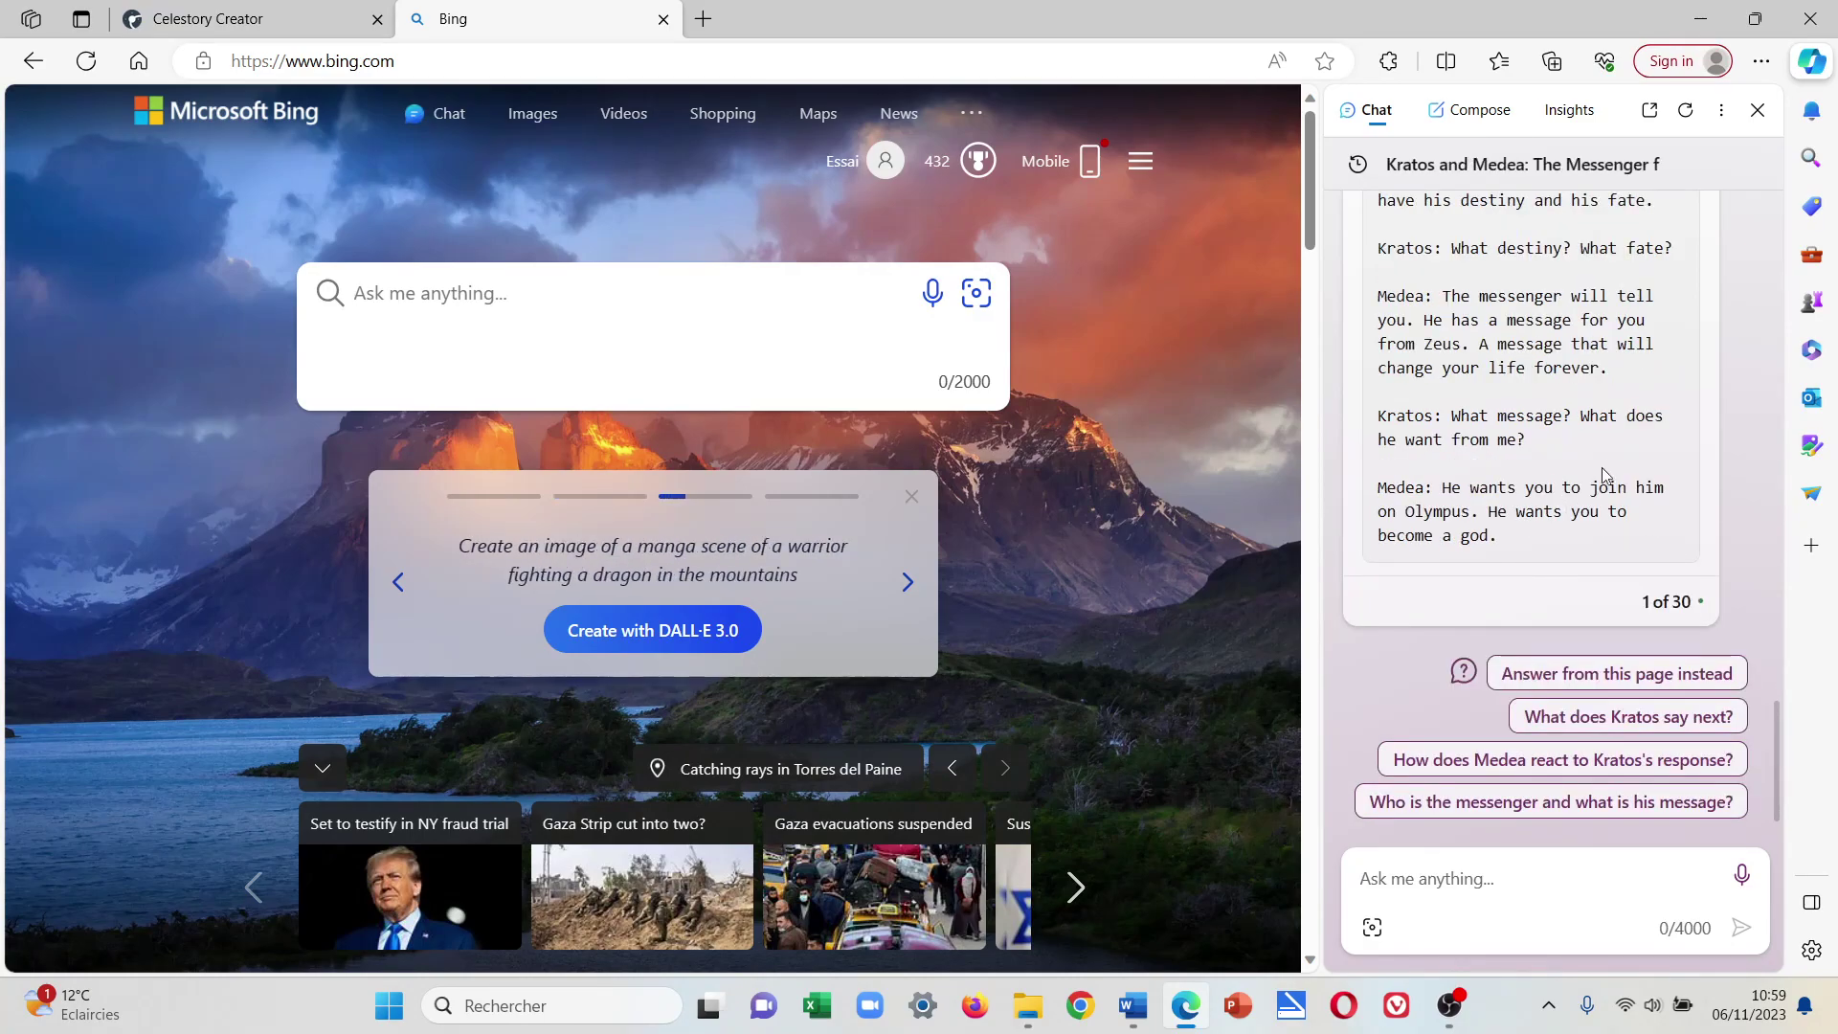
scroll(1535, 508, "up", 10)
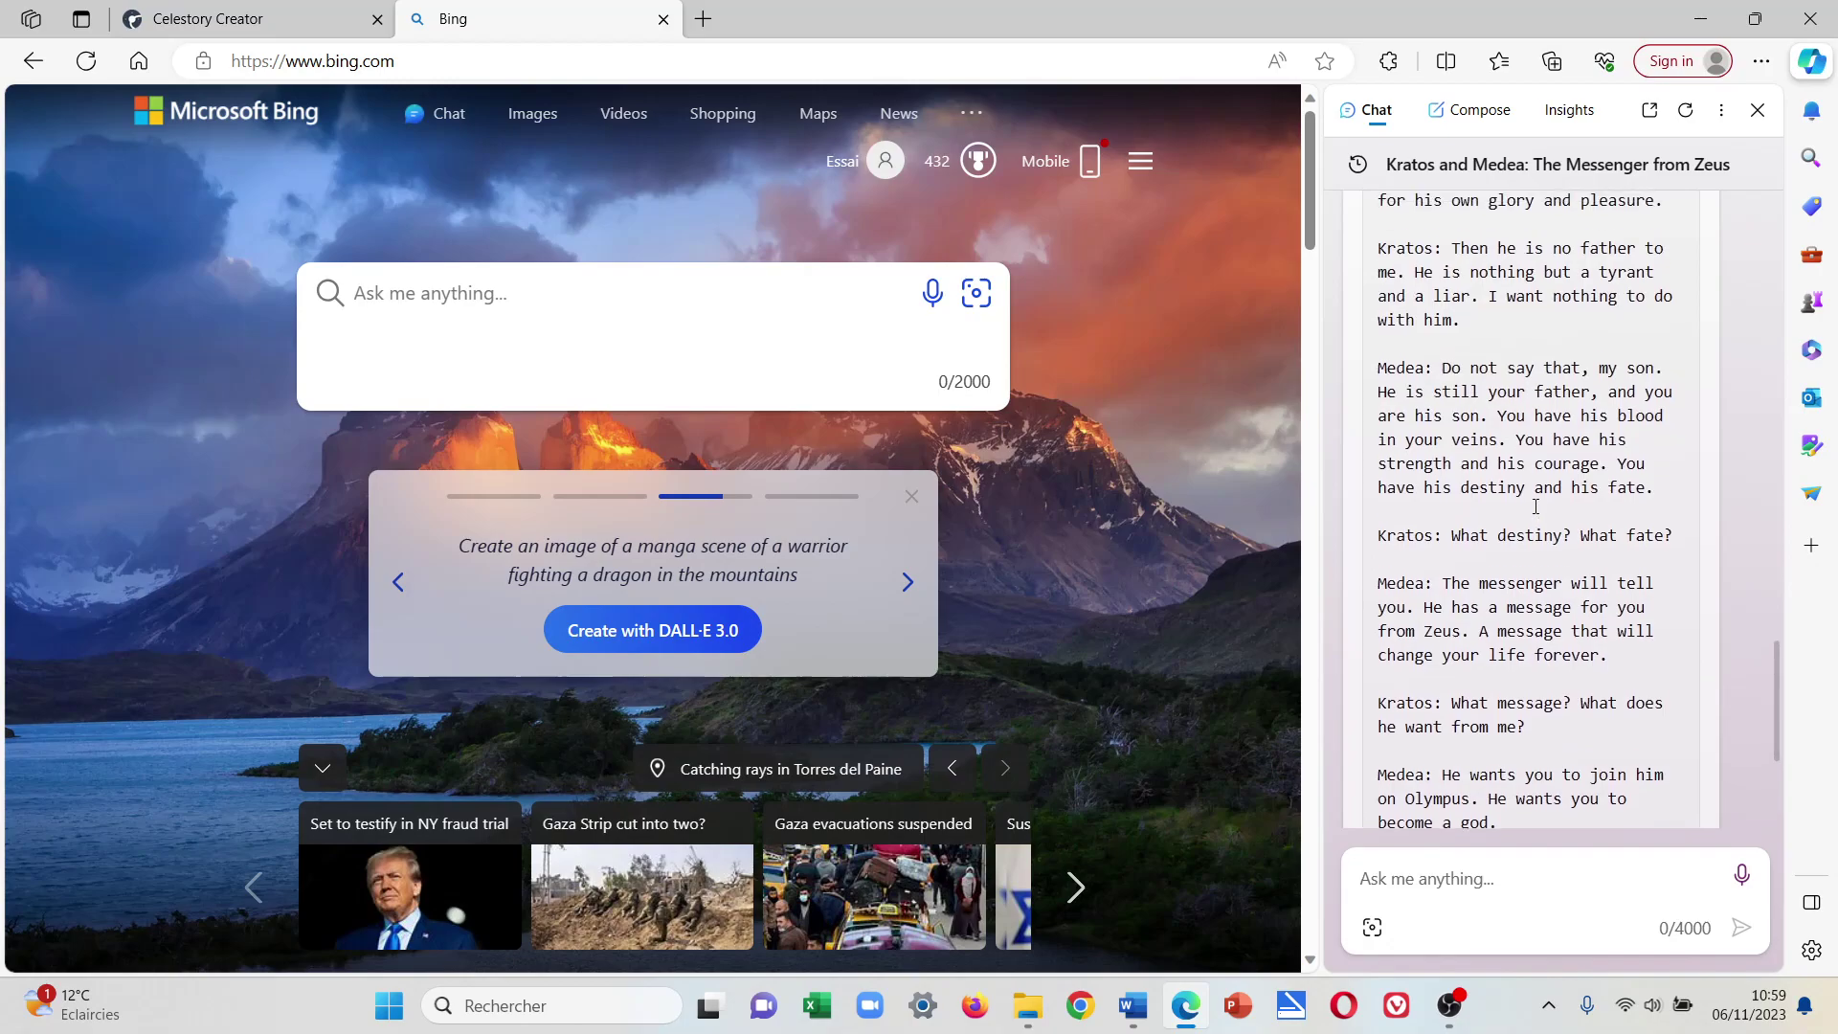
scroll(1535, 508, "up", 3)
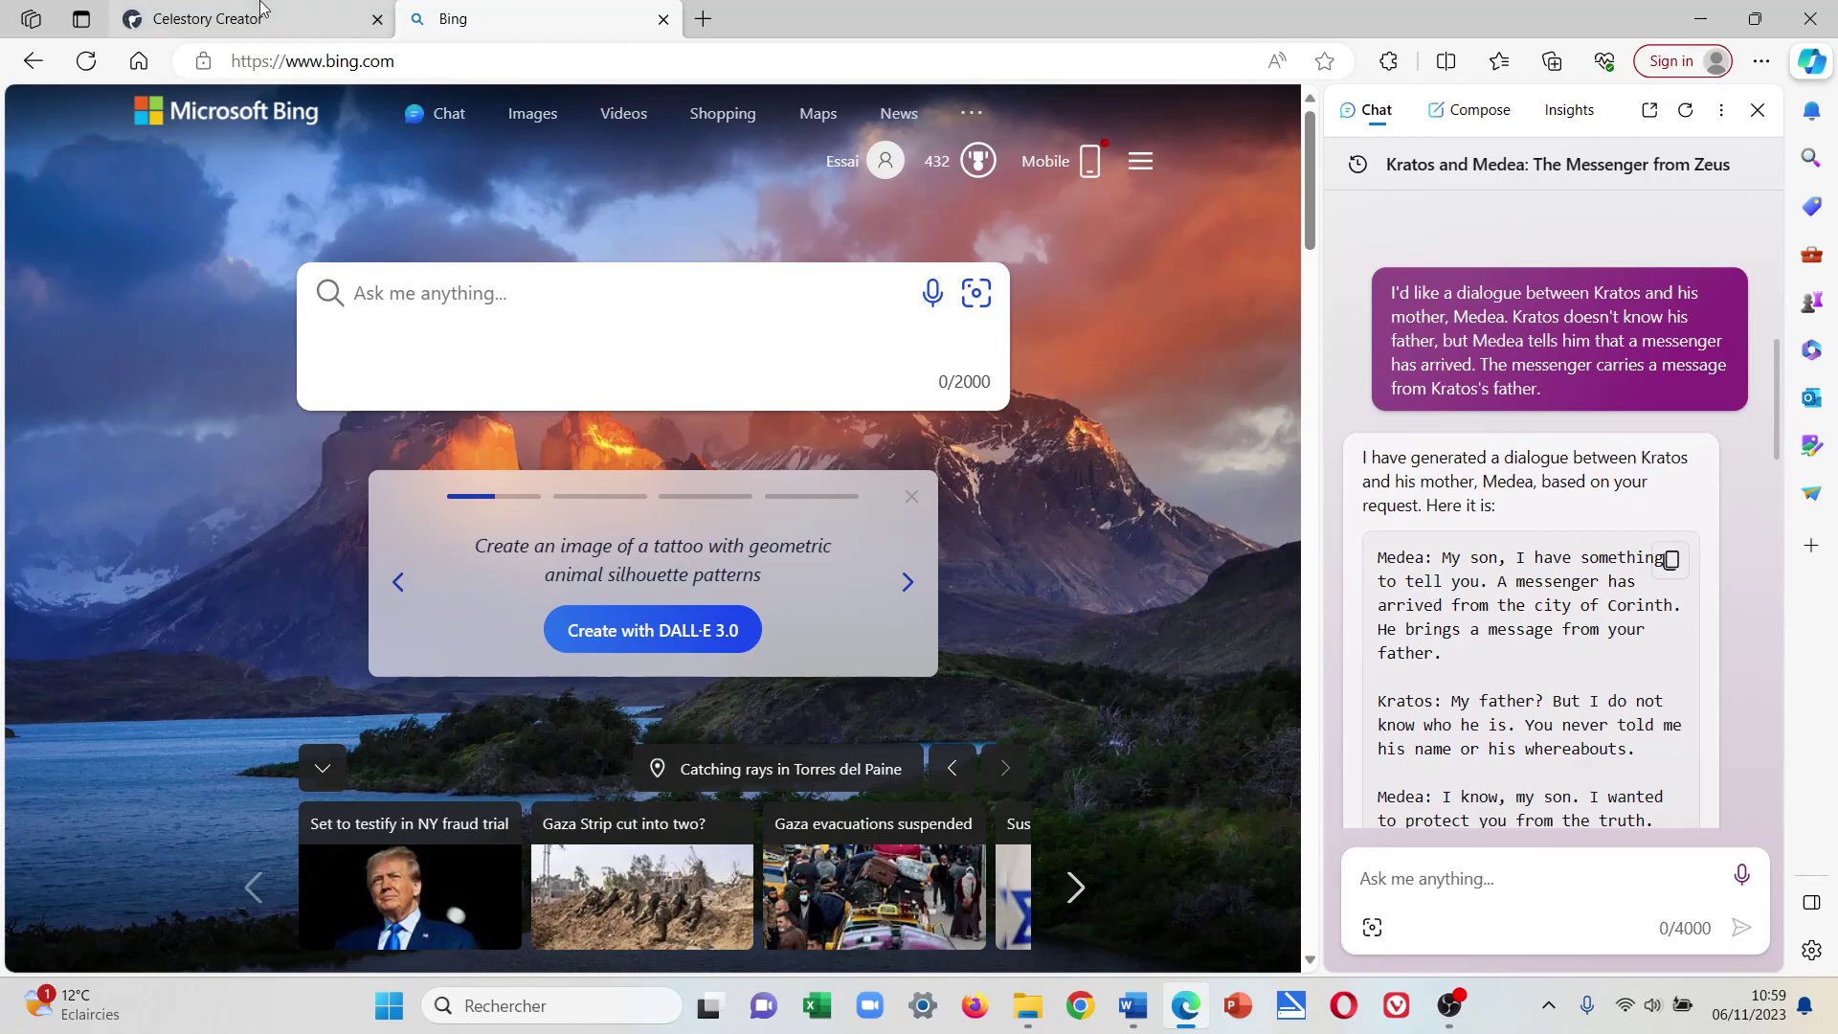
Return to the Celestory Creator graph and scroll Copilot's reply to Medea's line about Corinth.
left_click(211, 18)
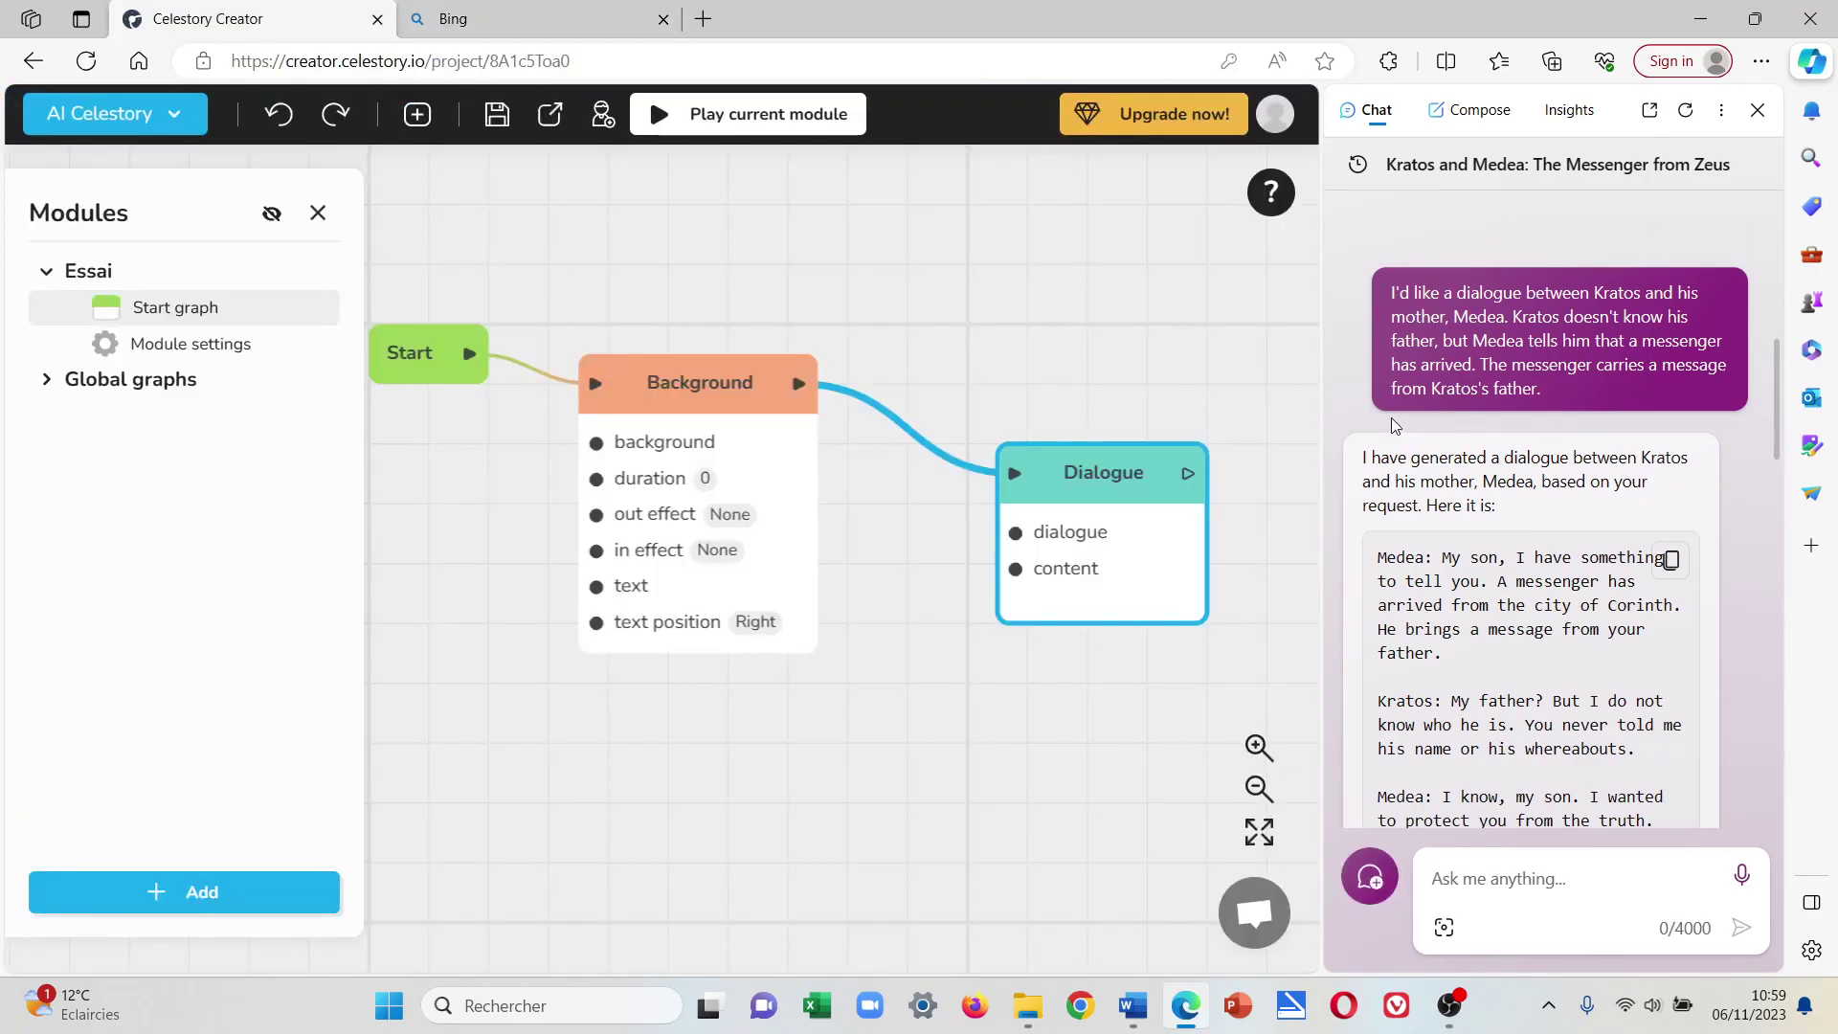
scroll(1578, 657, "down", 12)
scroll(1524, 578, "down", 6)
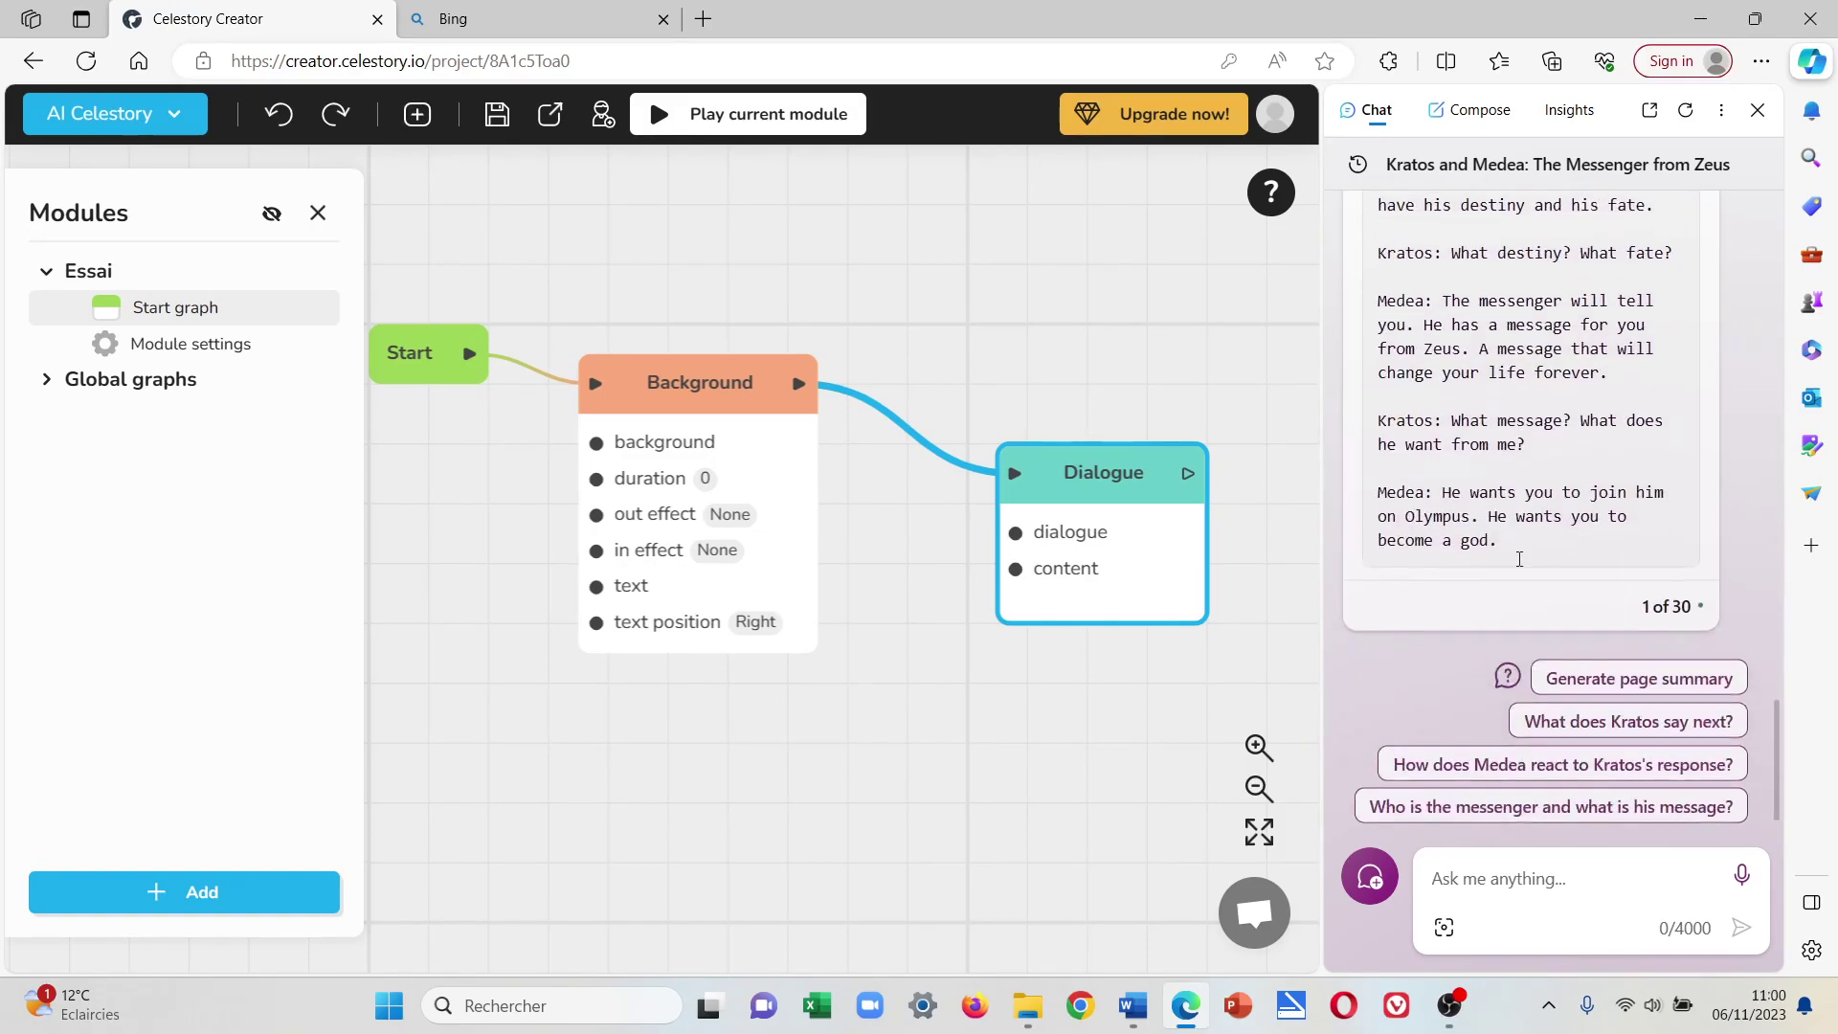
scroll(1518, 546, "up", 10)
scroll(1513, 524, "up", 4)
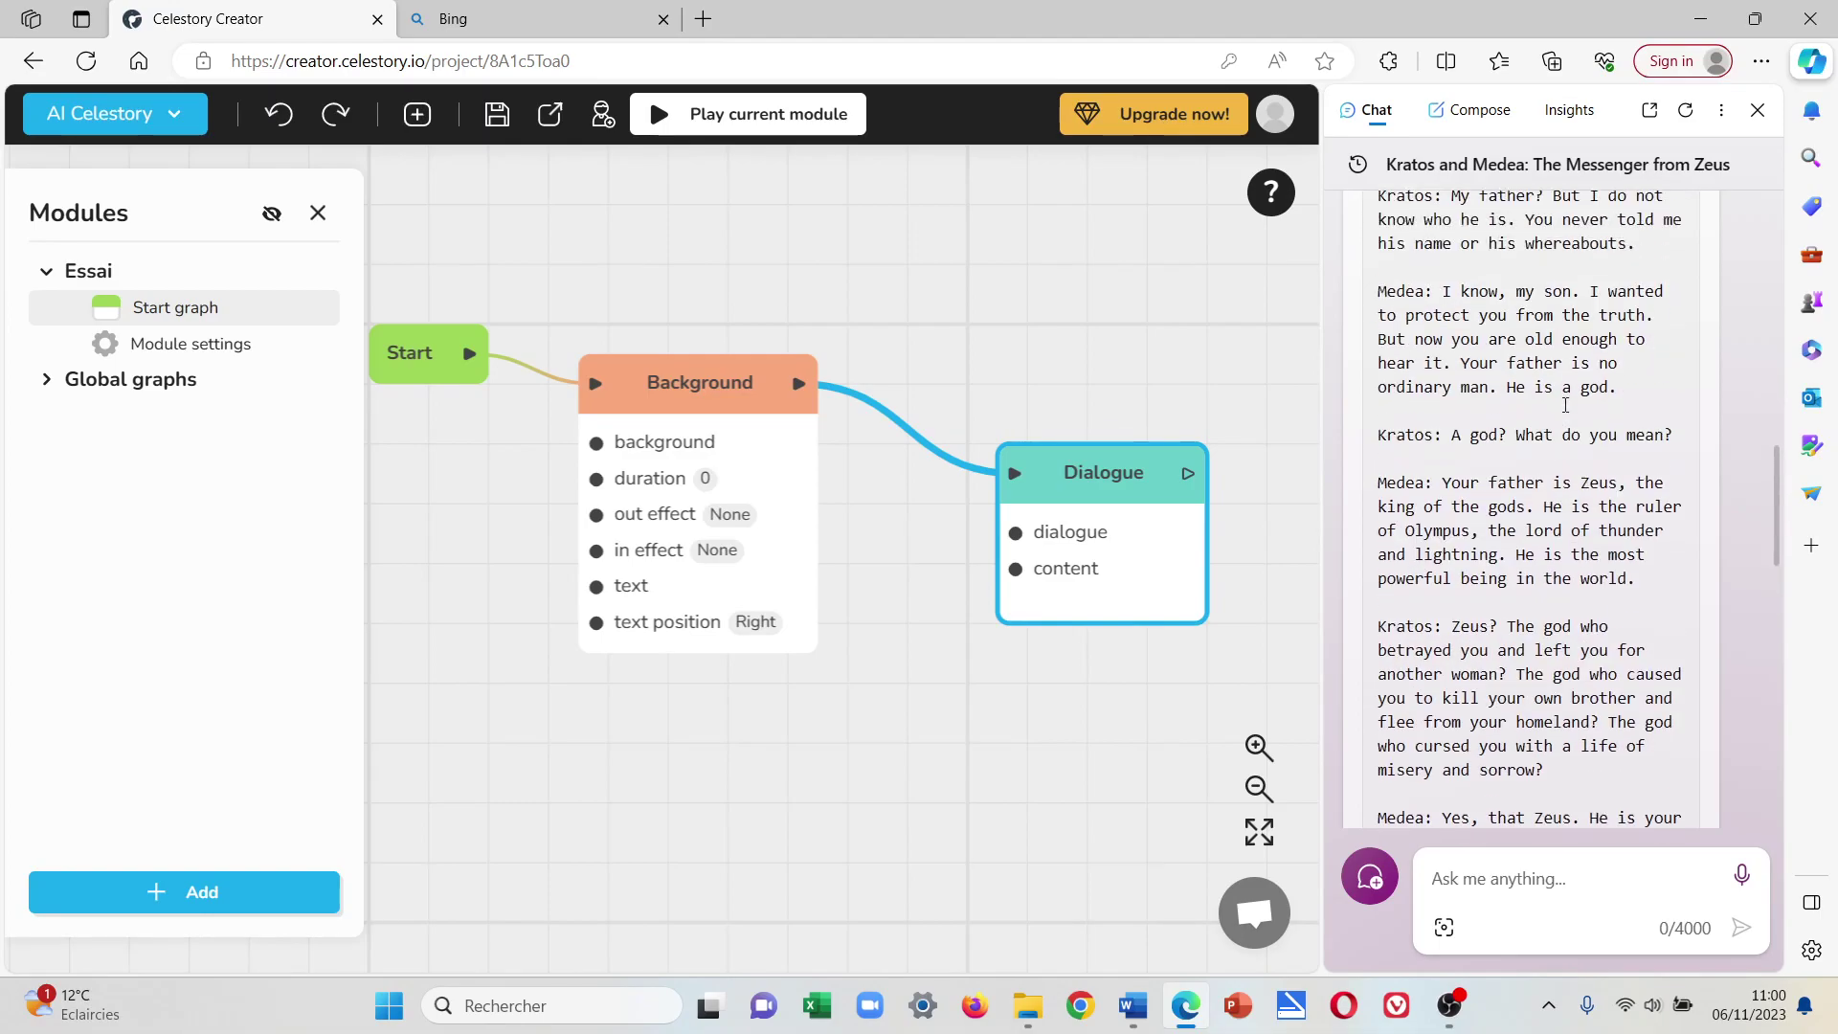
scroll(1565, 404, "up", 3)
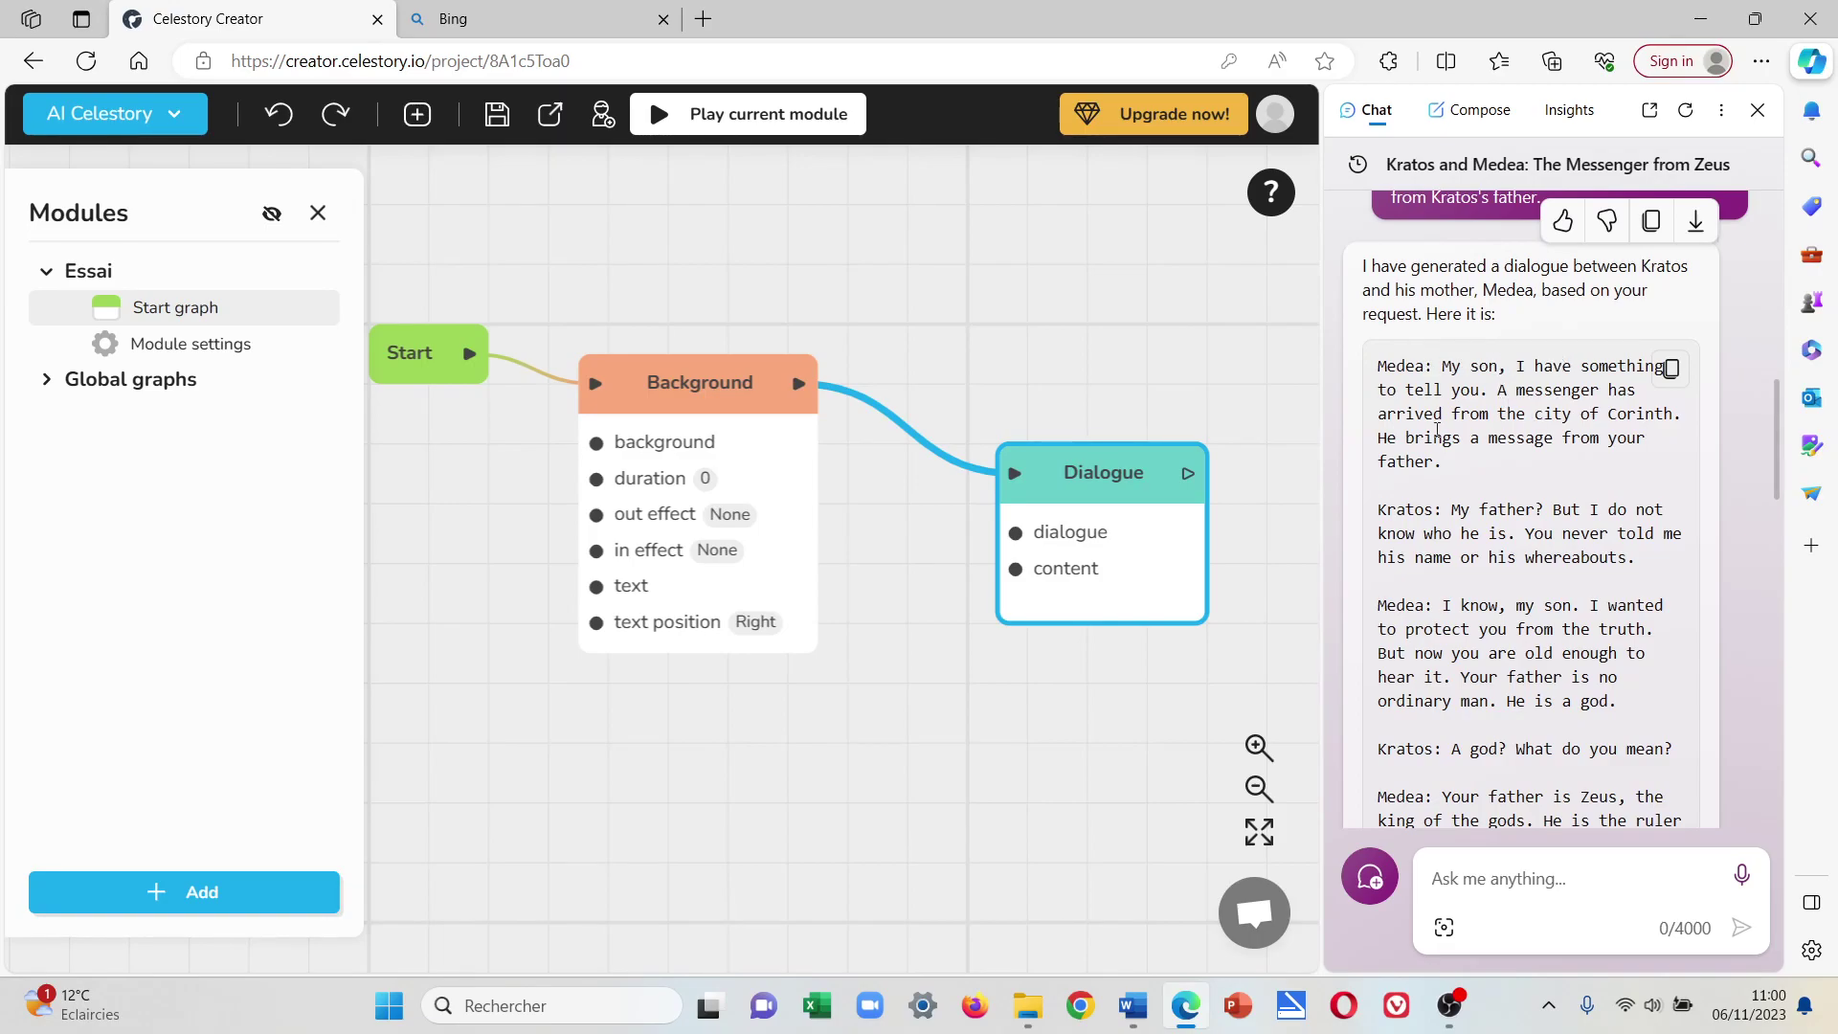
left_click_drag(1608, 410, 1673, 414)
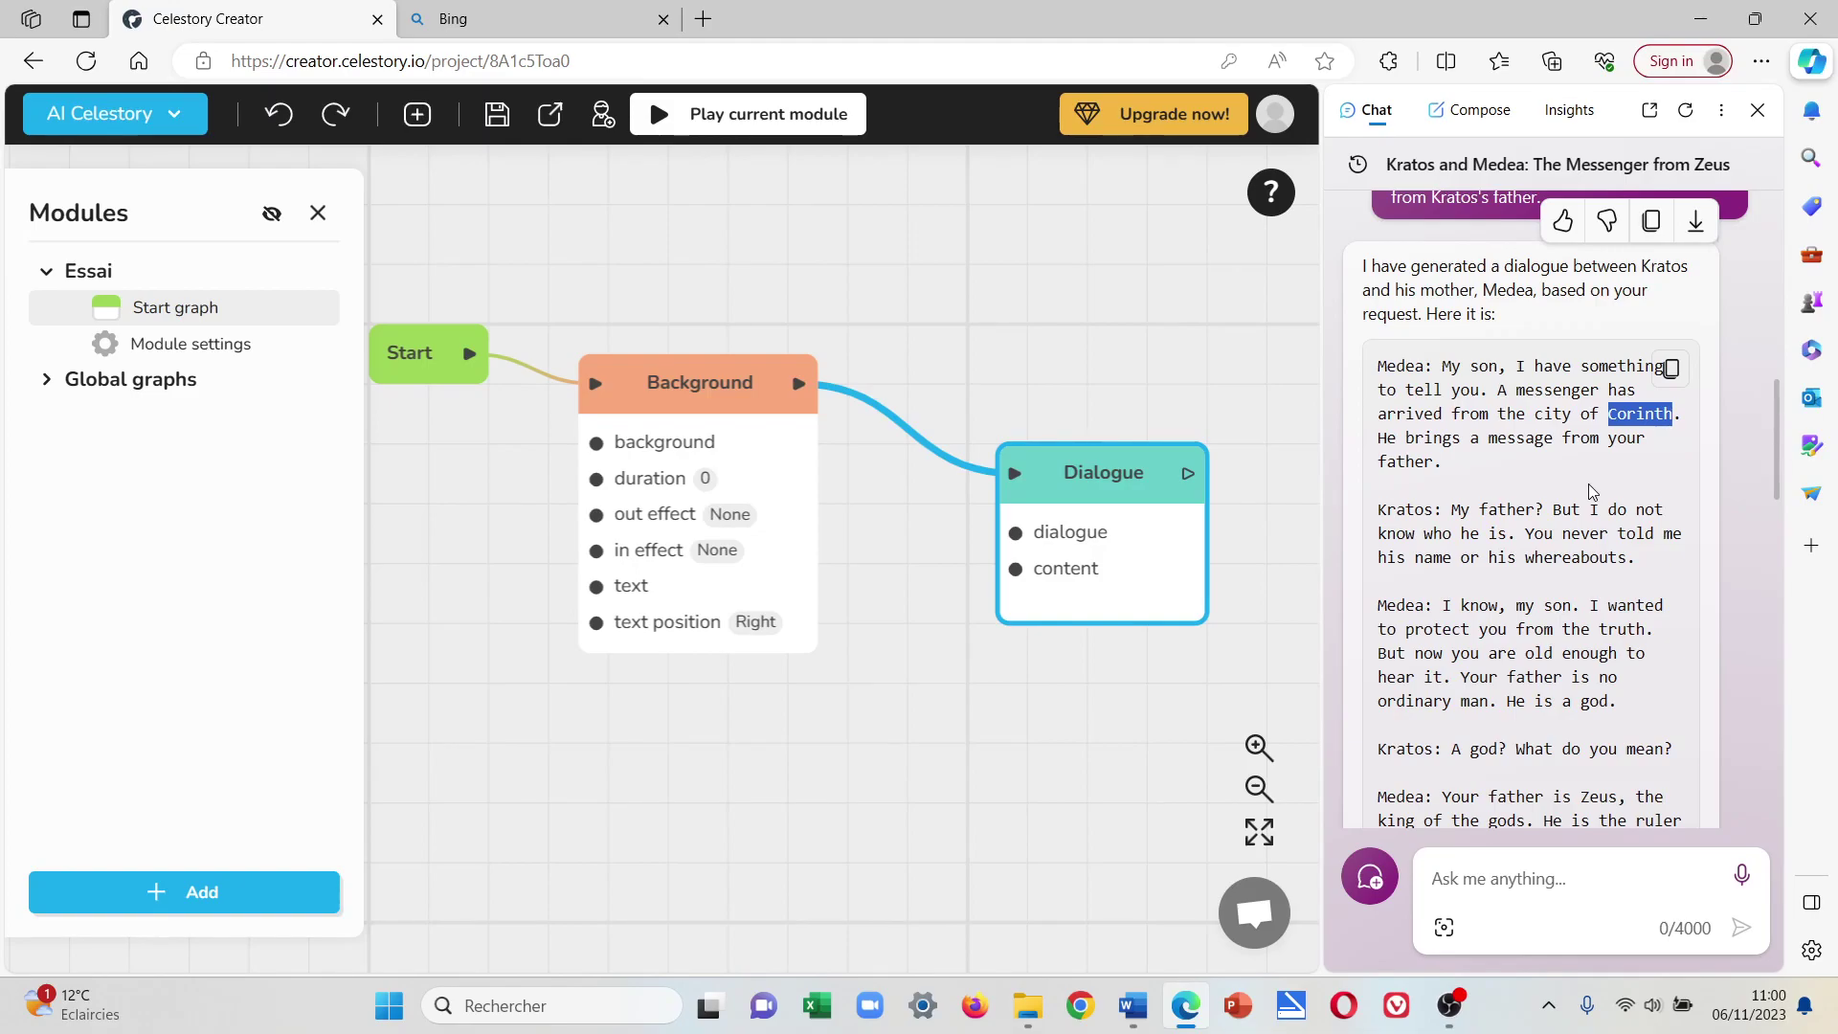
In the Dialogue block, add Medea's opening line about the messenger from Corinth.
double_click(1082, 484)
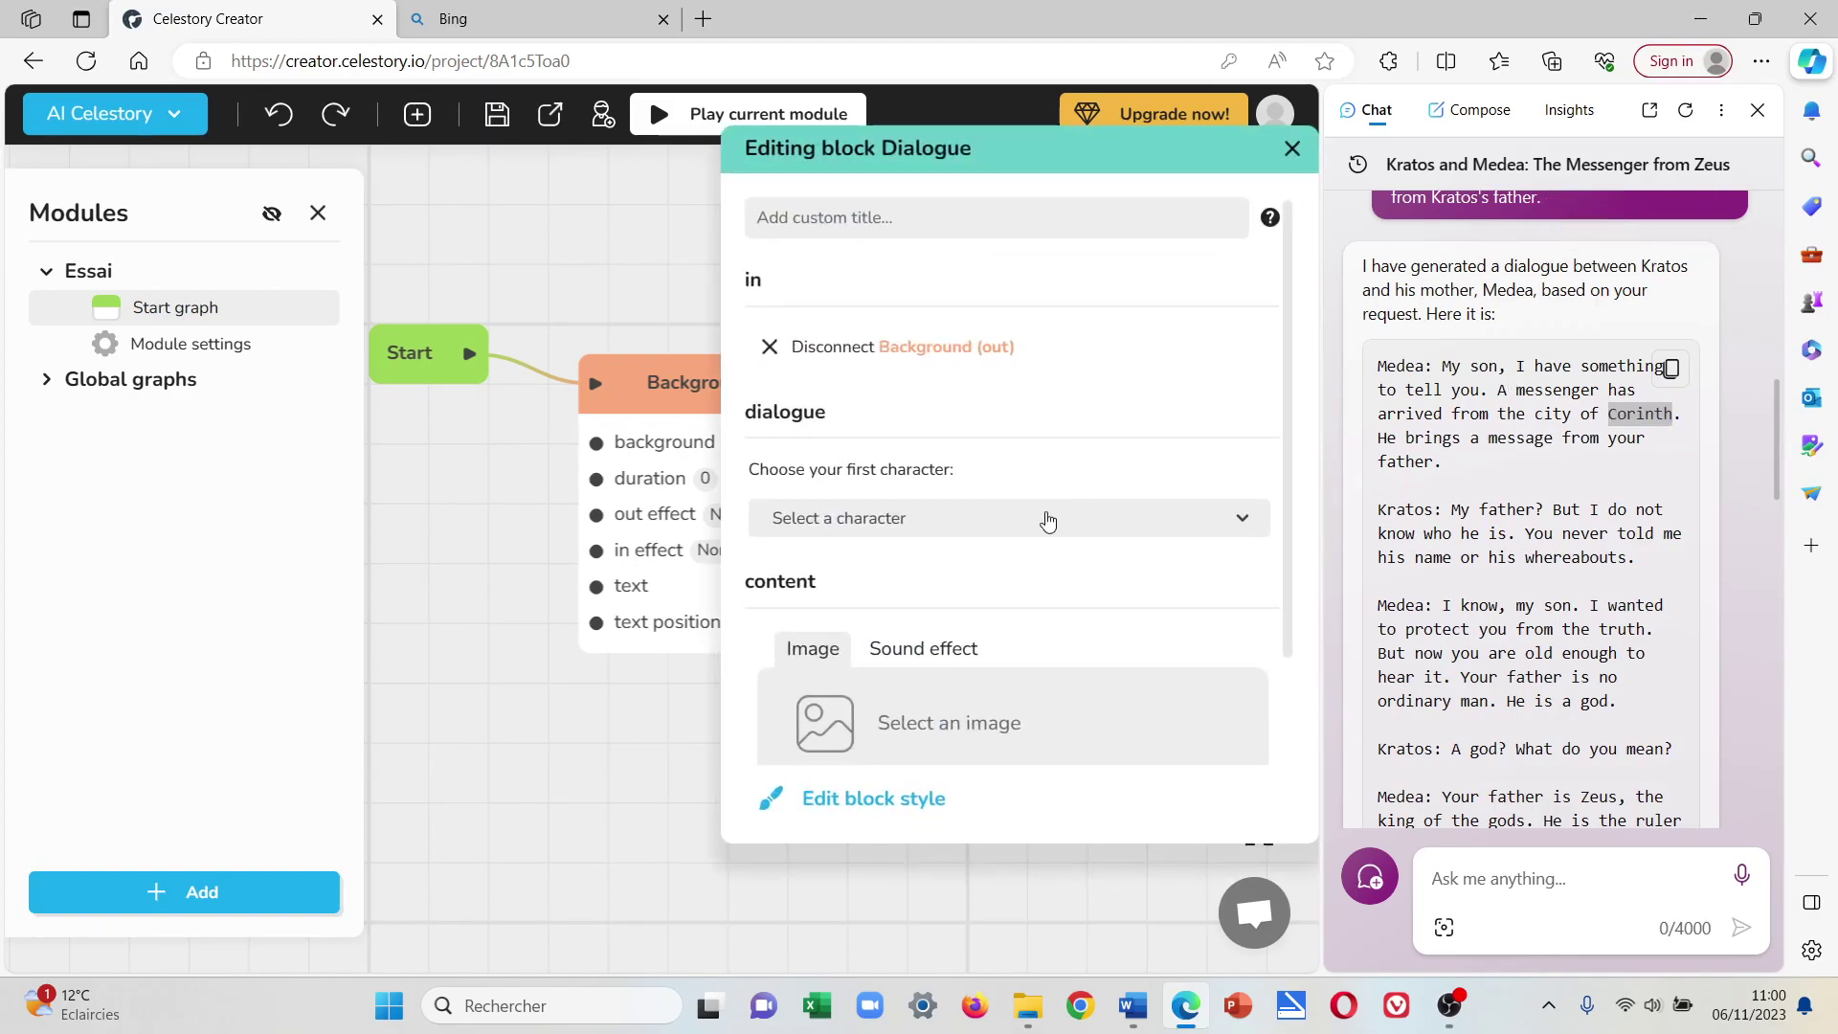
left_click(996, 529)
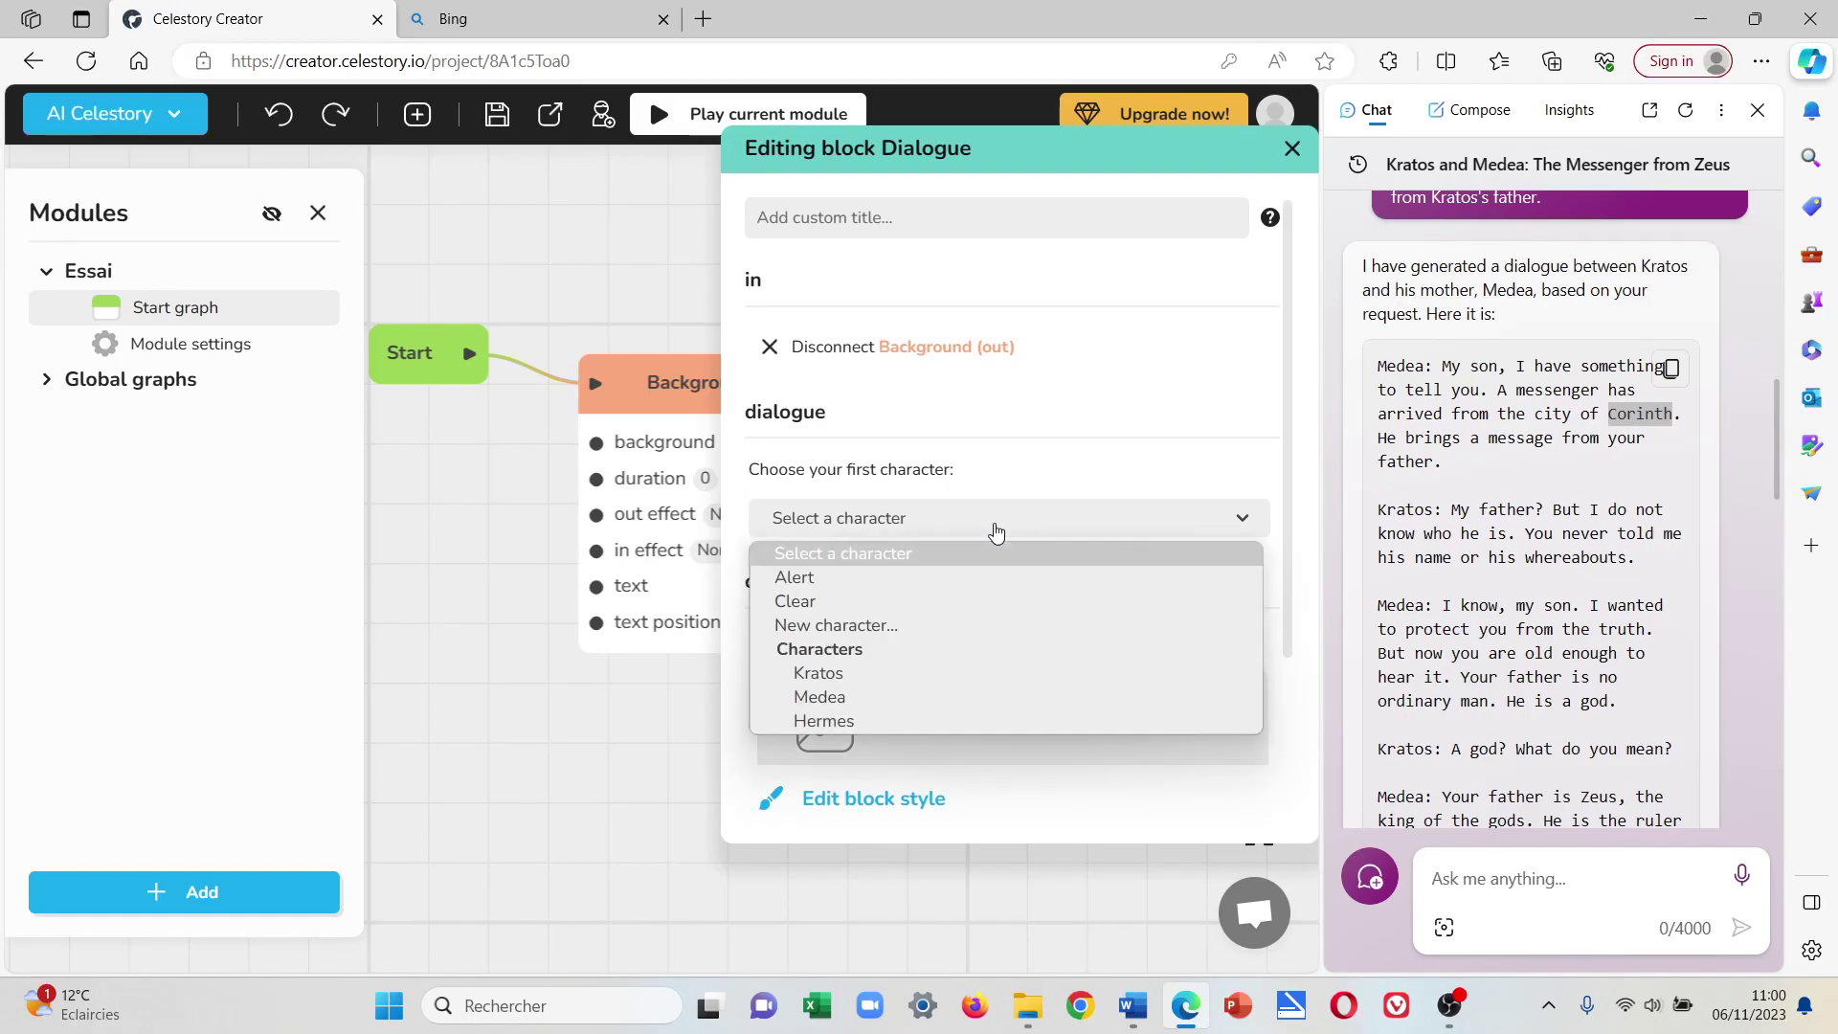
left_click(894, 693)
left_click(900, 607)
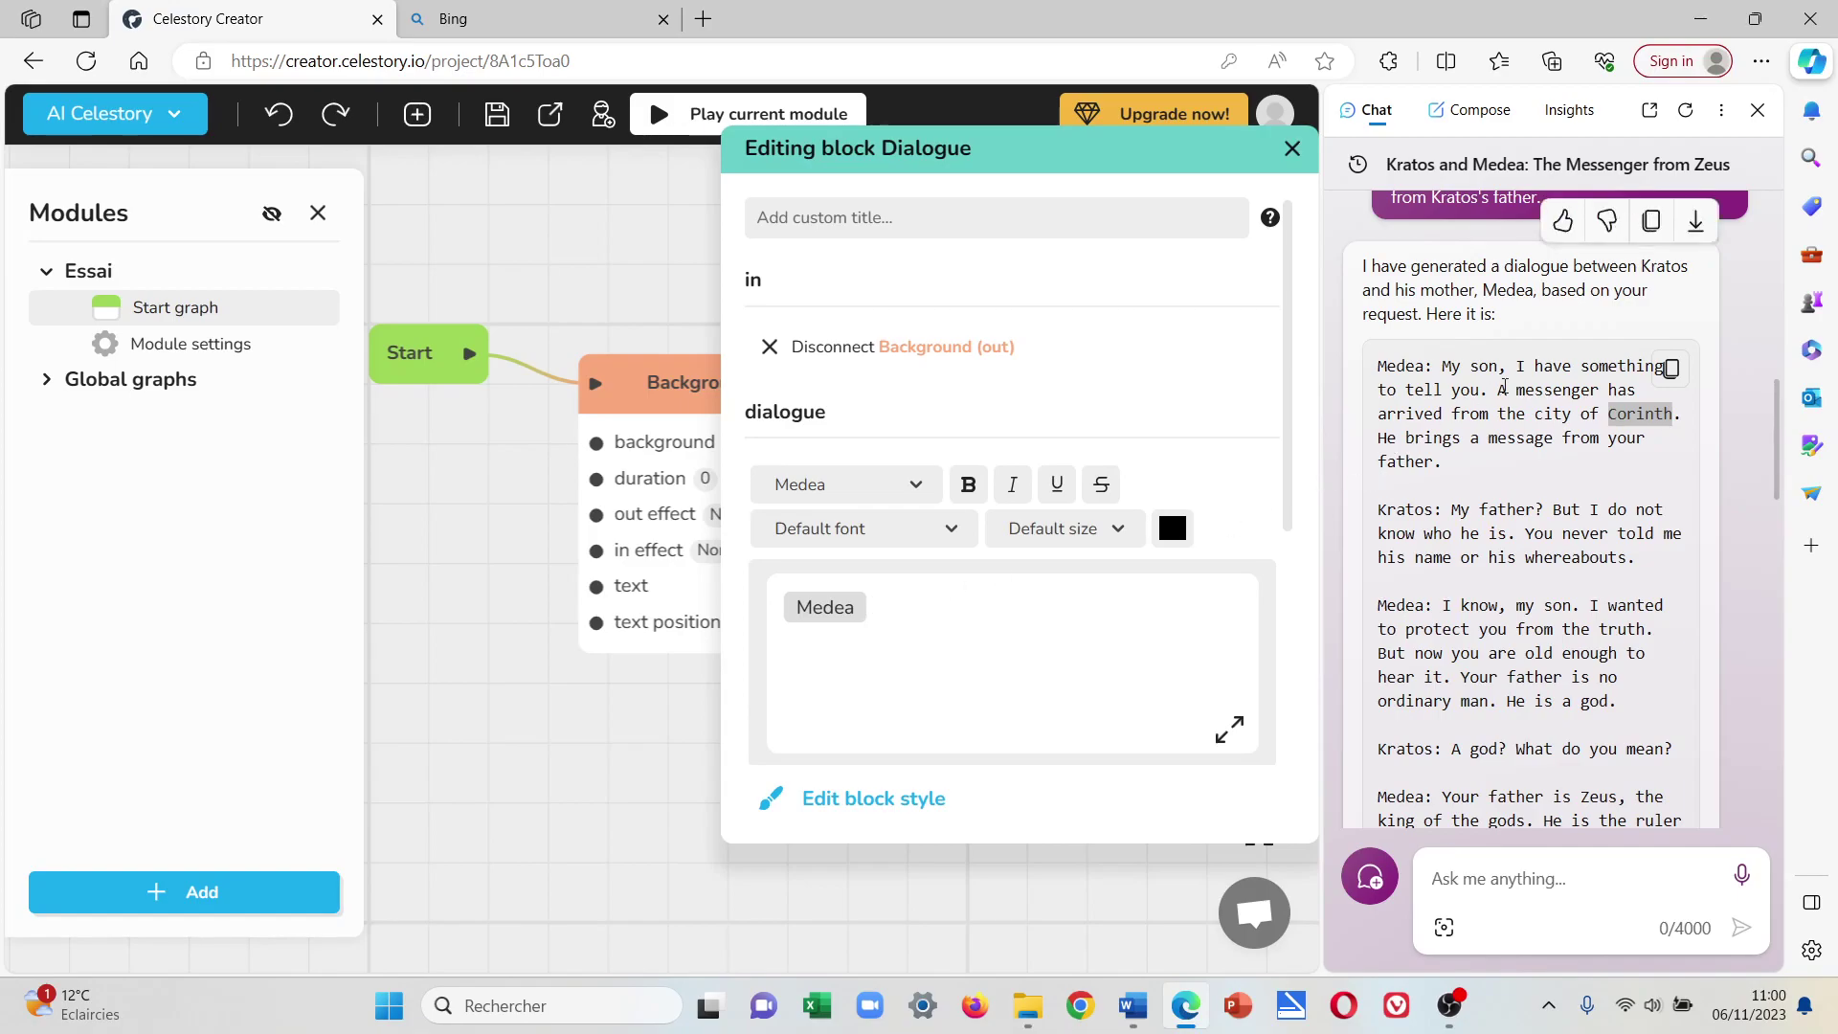
left_click_drag(1444, 365, 1465, 484)
key("ctrl+c")
left_click(973, 596)
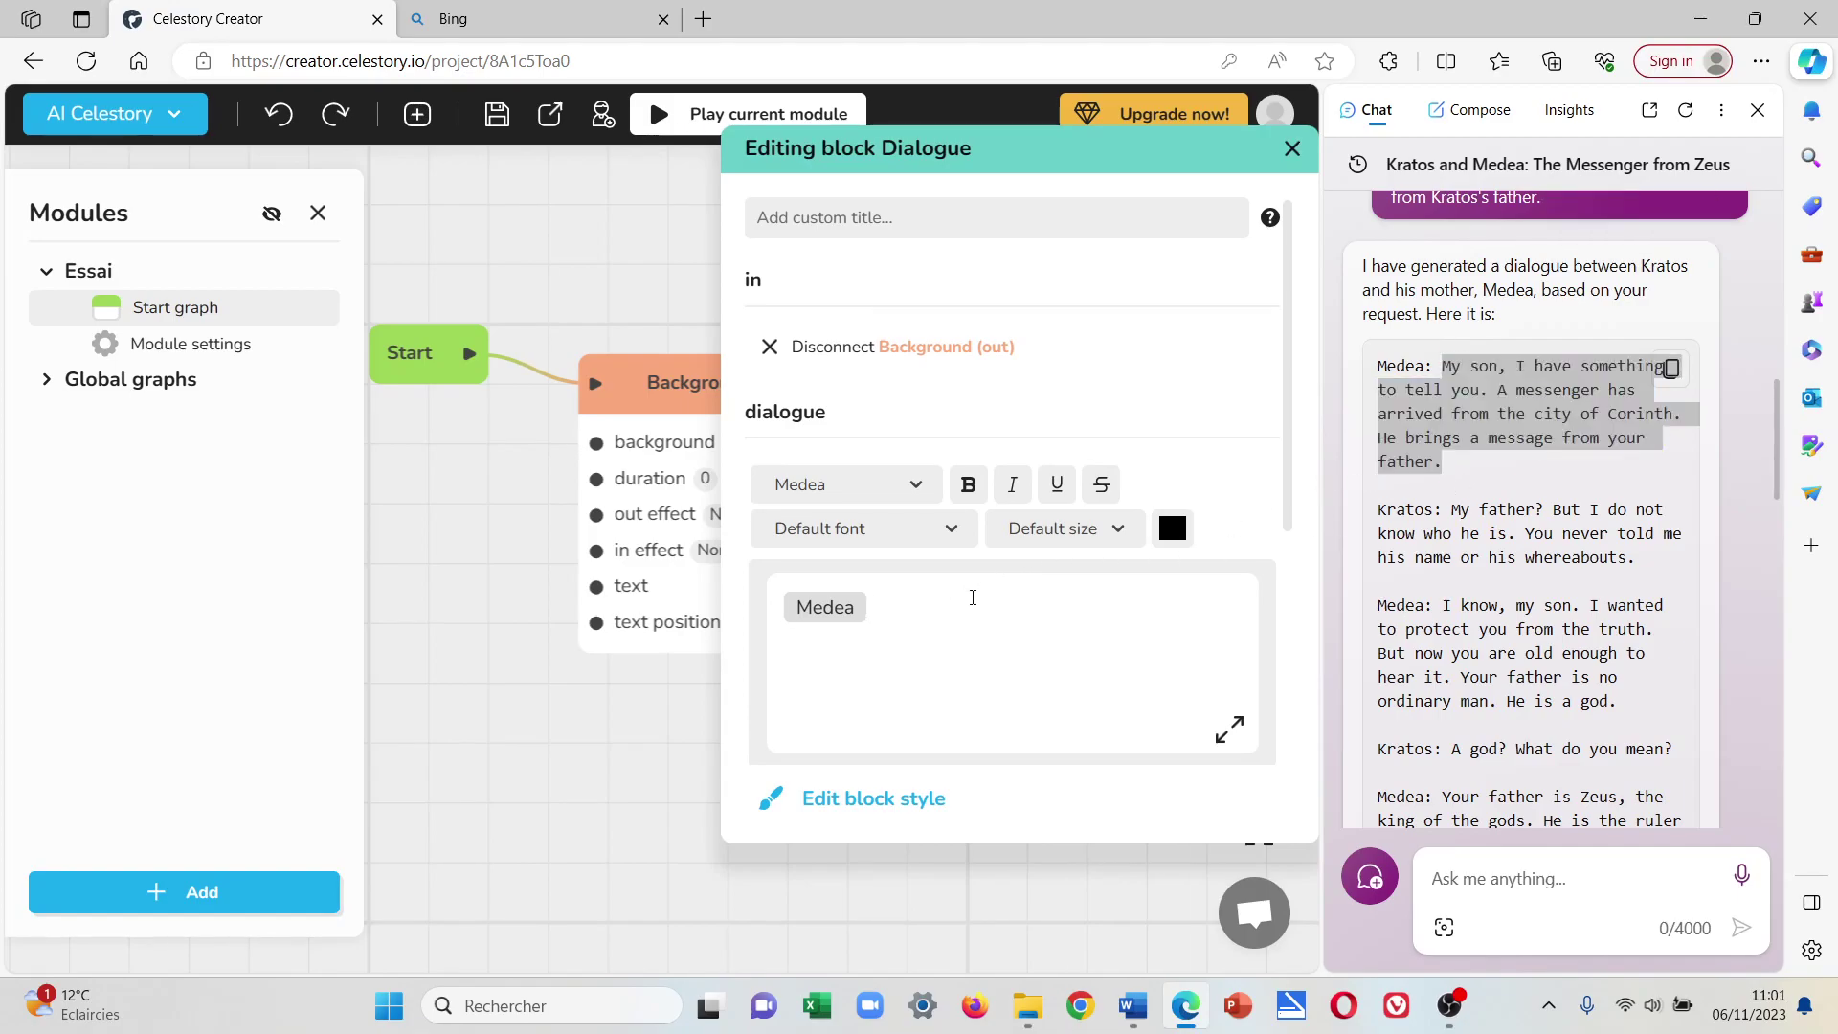
key("ctrl+v")
key("Return")
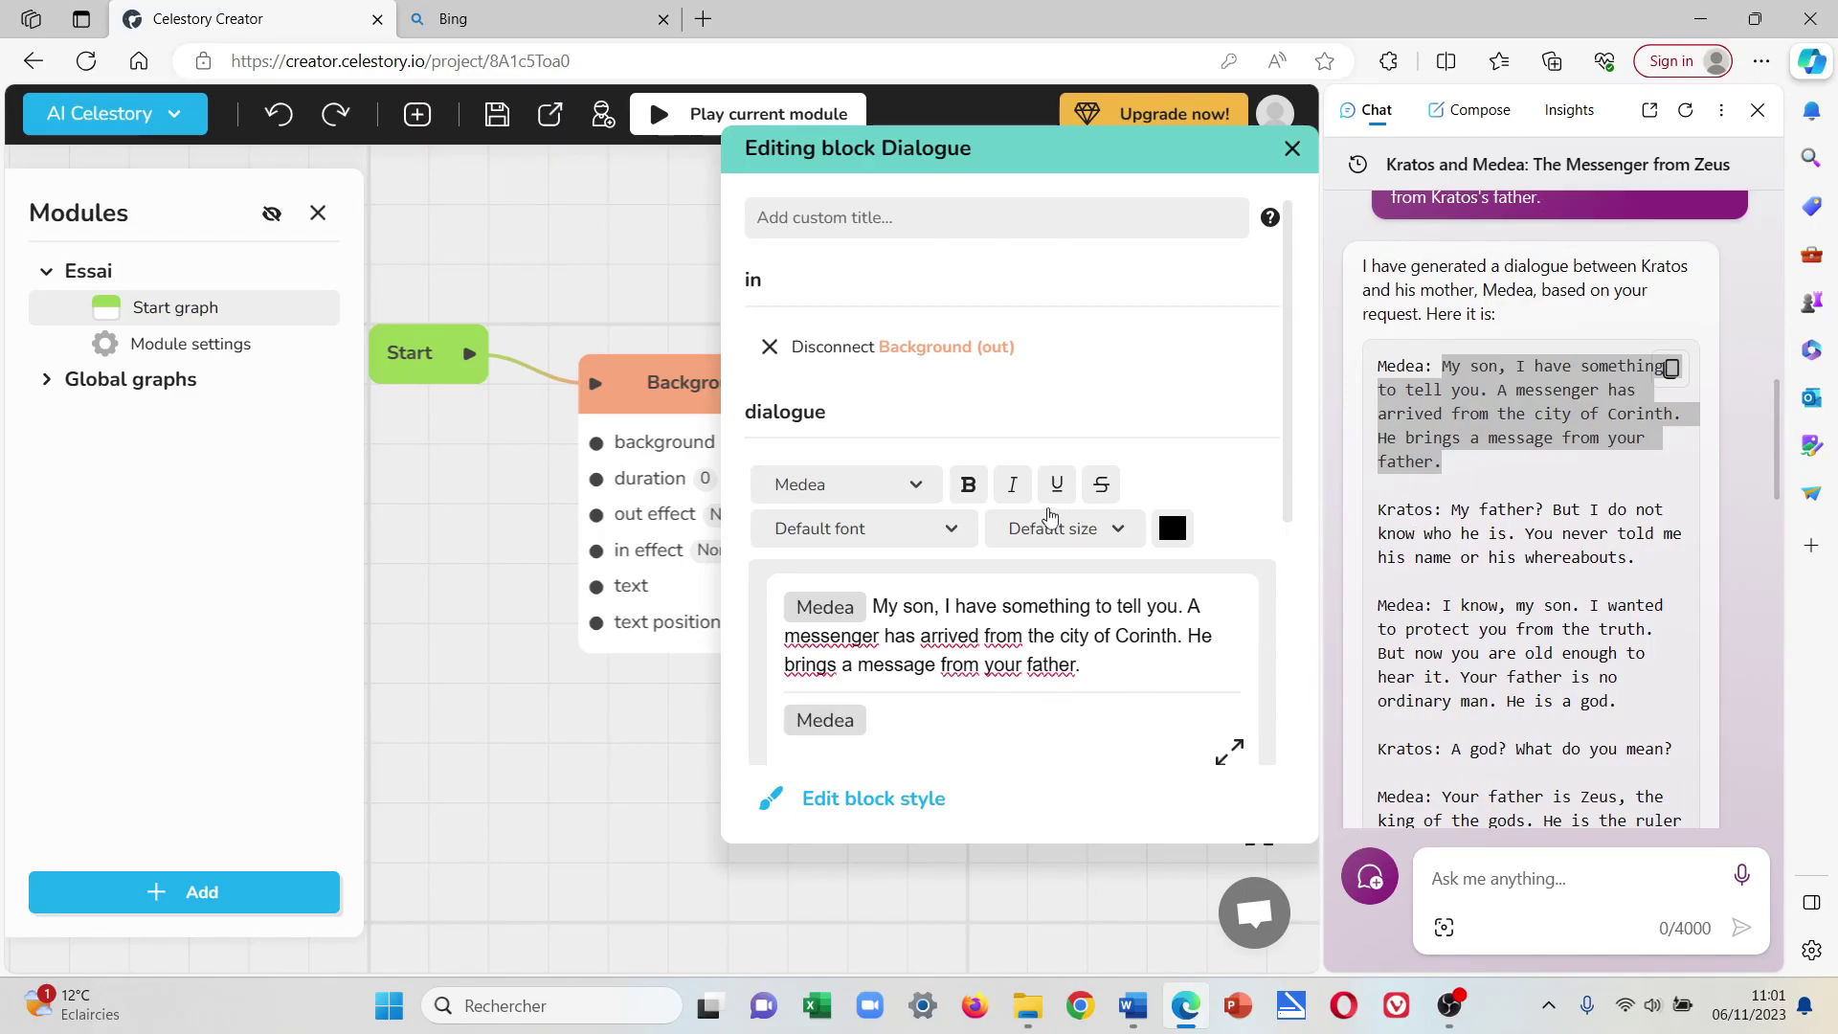
Add Kratos's reply about not knowing his father as the next line, then close the editor.
left_click(917, 488)
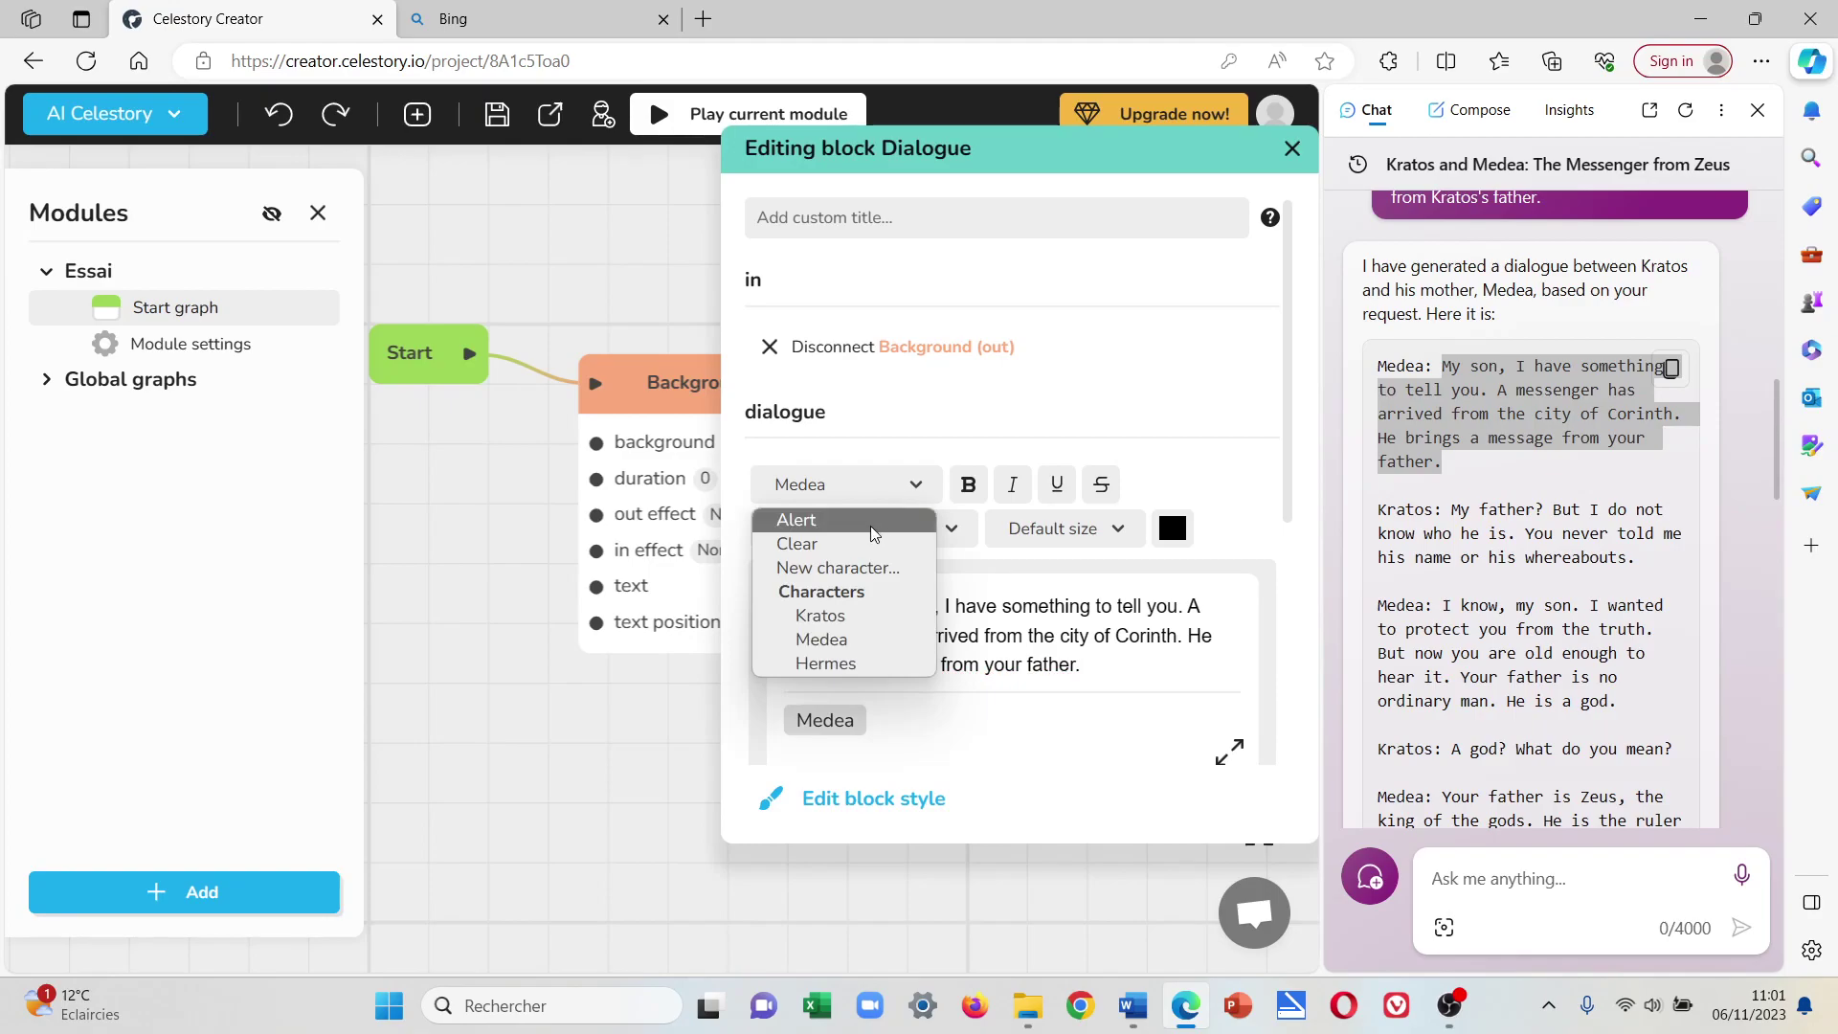
left_click(842, 611)
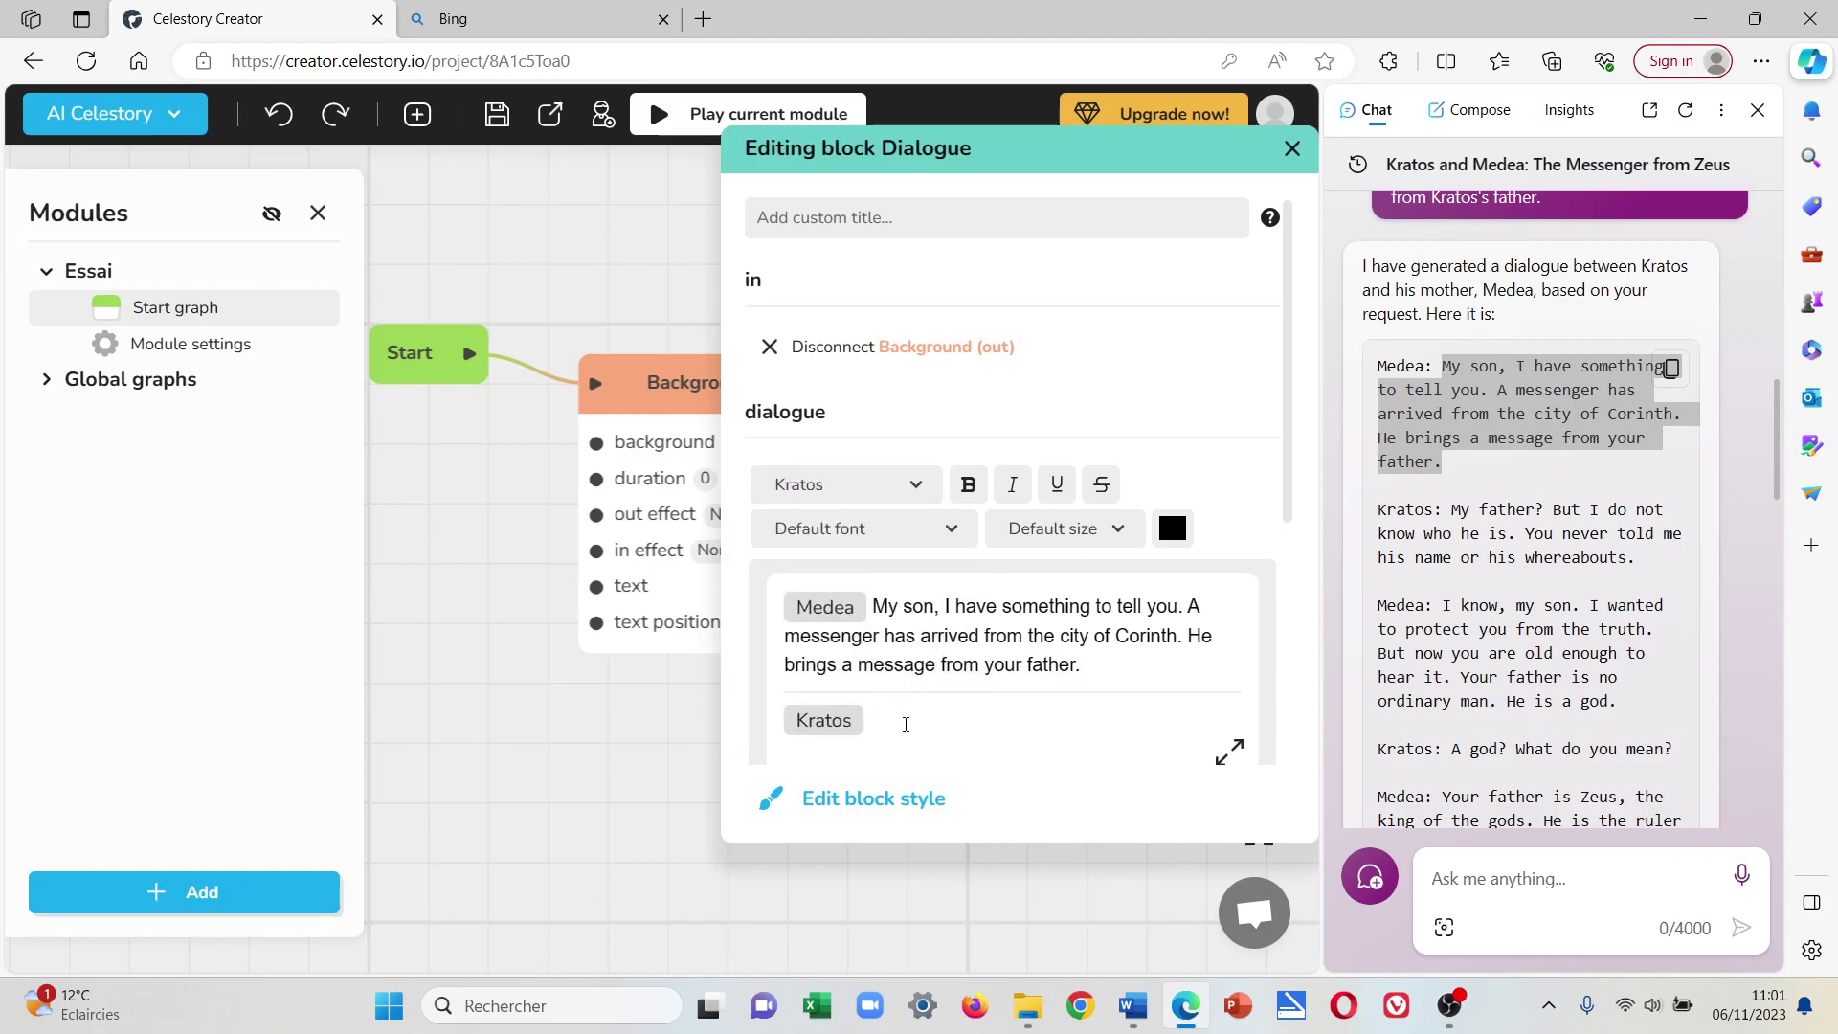
left_click_drag(1452, 510, 1638, 558)
key("ctrl+c")
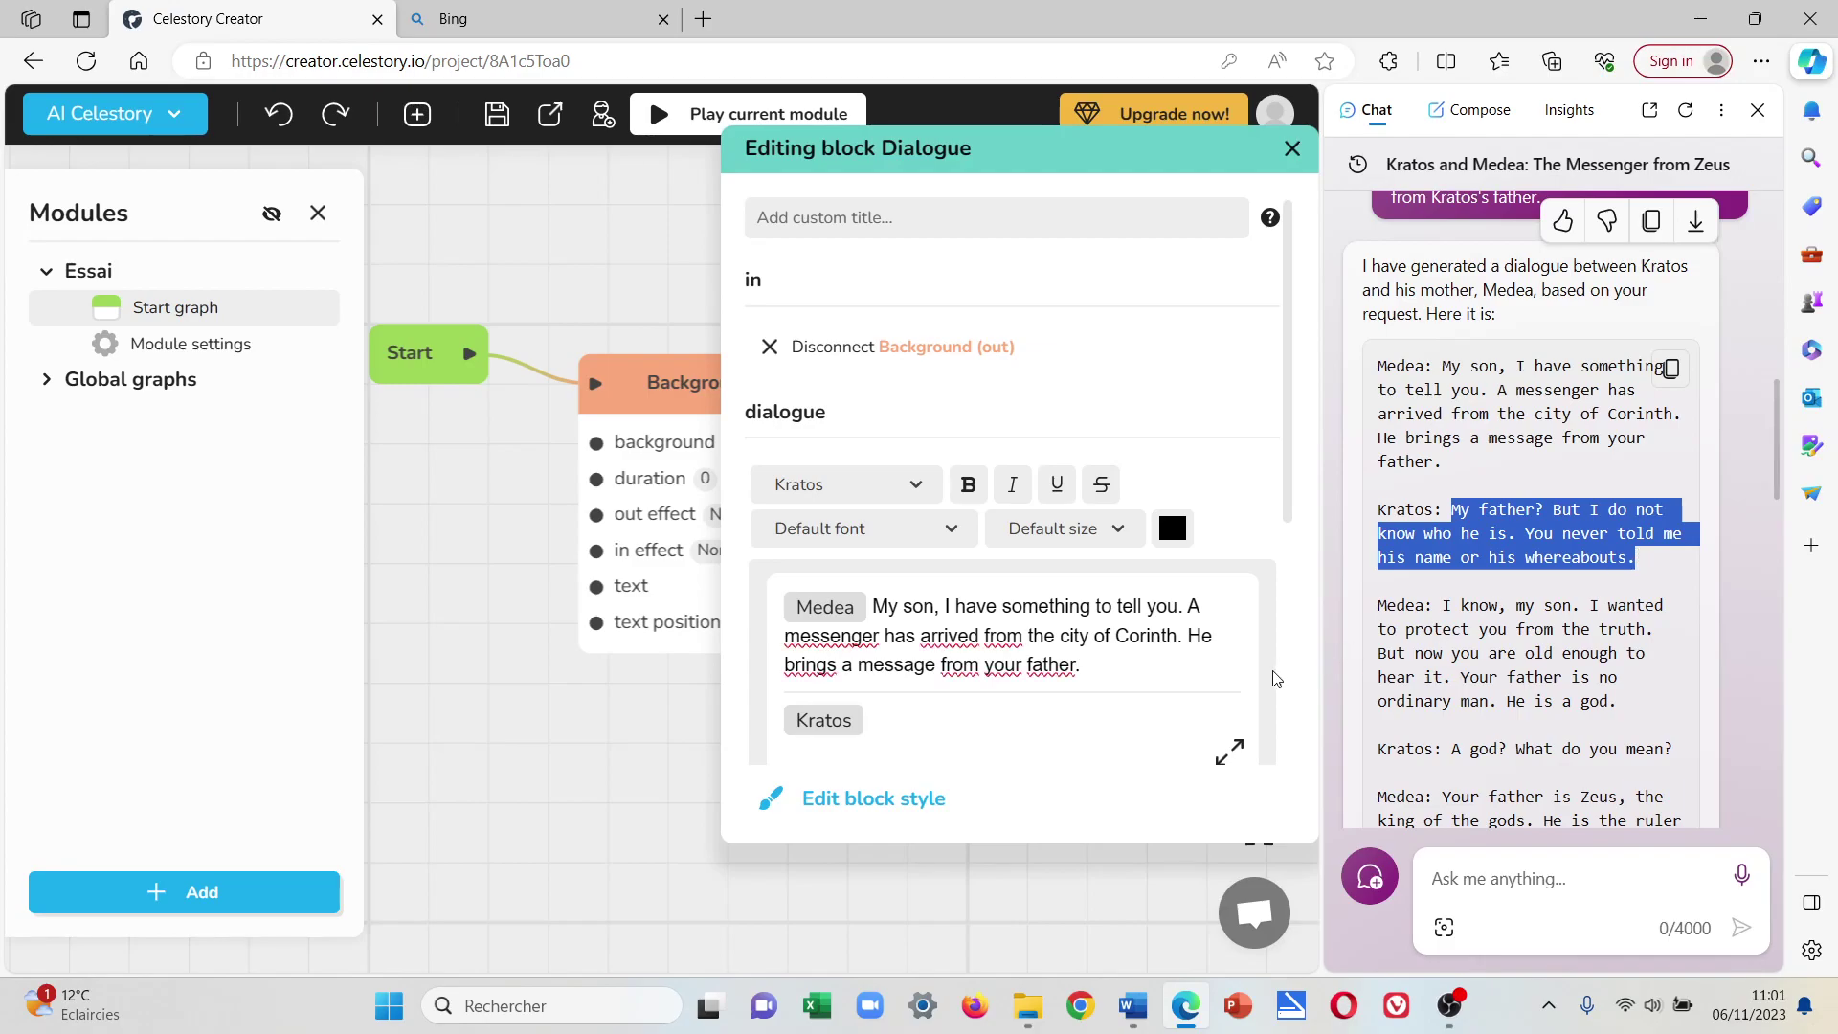
left_click(945, 743)
key("ctrl+v")
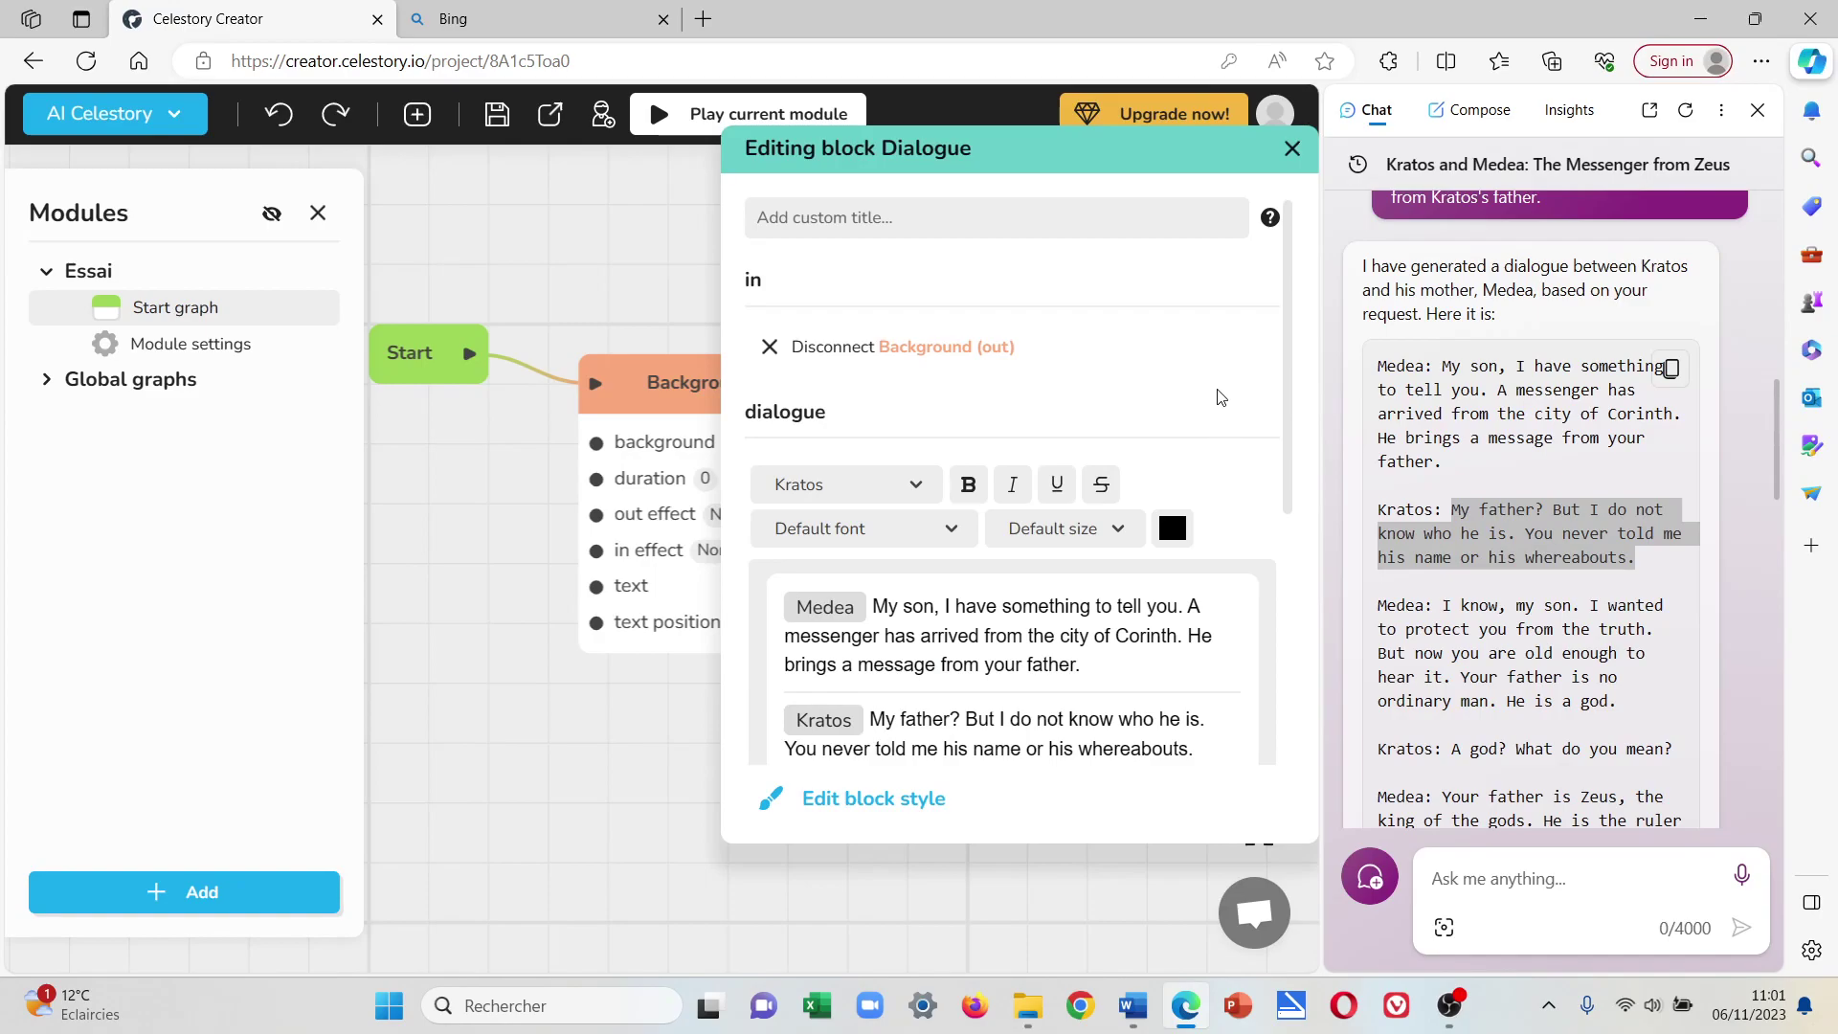
left_click(1289, 153)
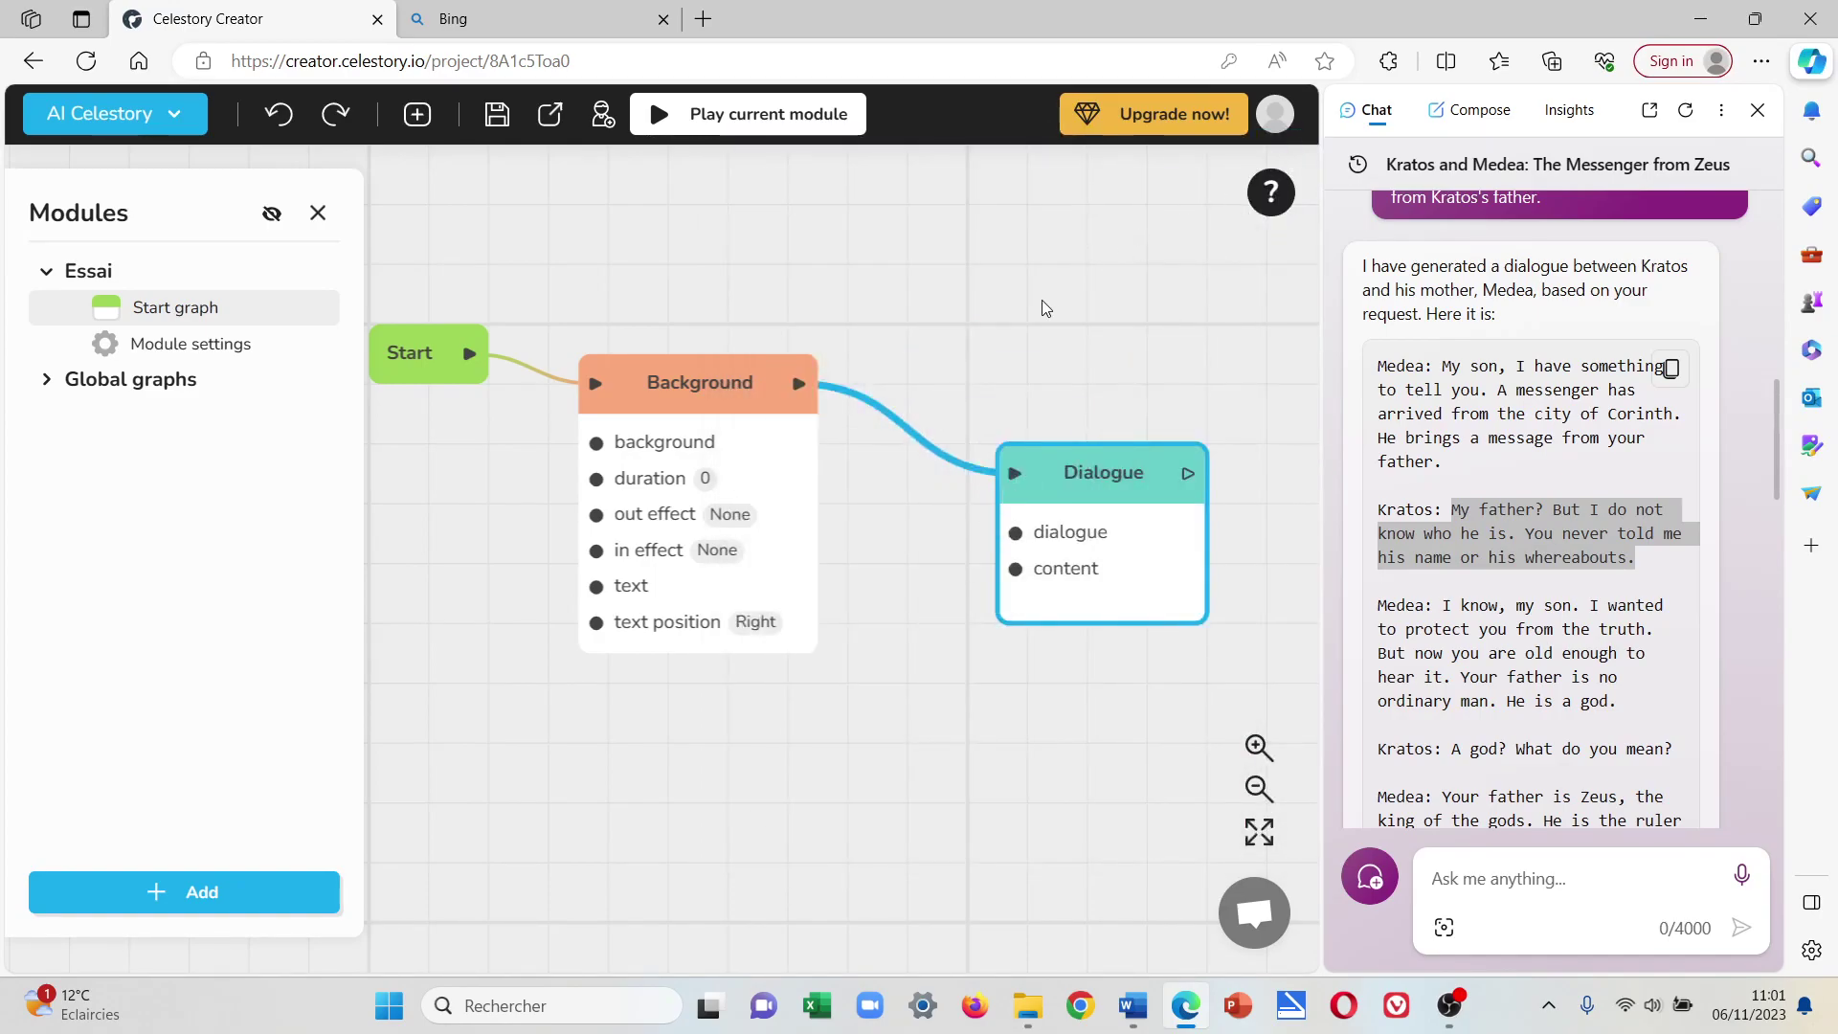
left_click(496, 116)
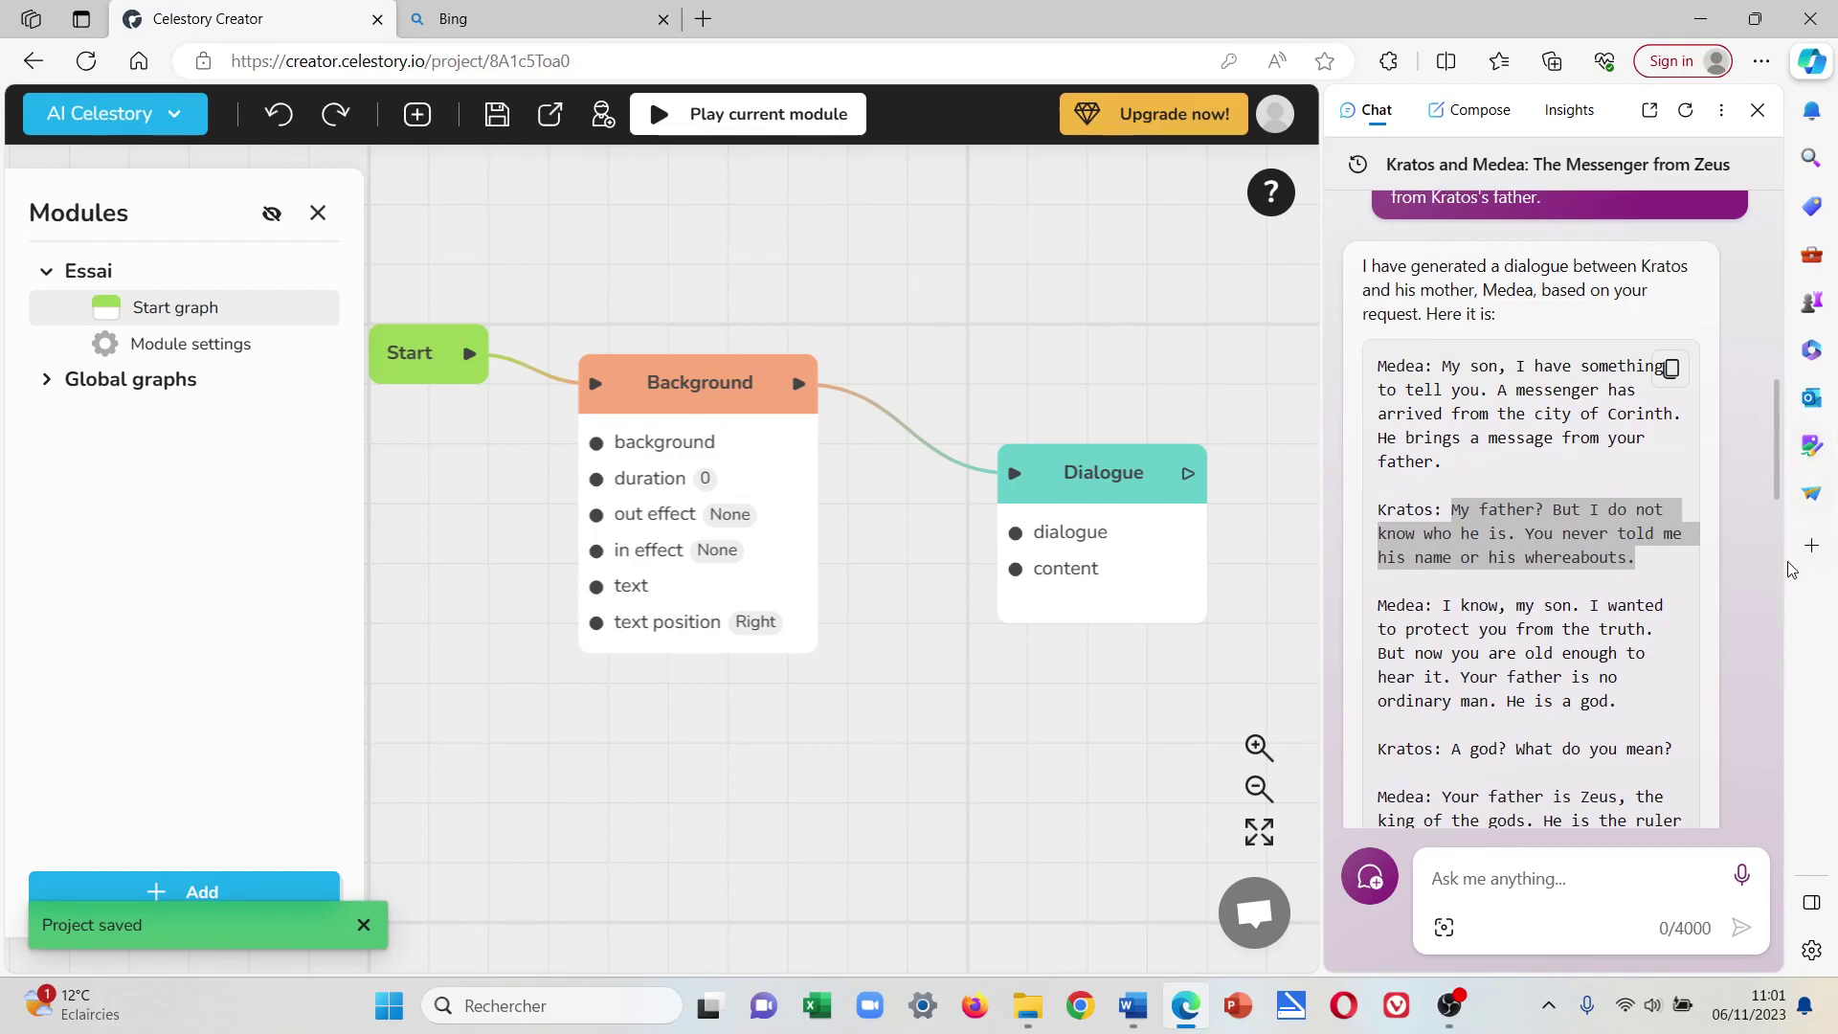
scroll(1500, 553, "up", 1)
scroll(1499, 552, "down", 2)
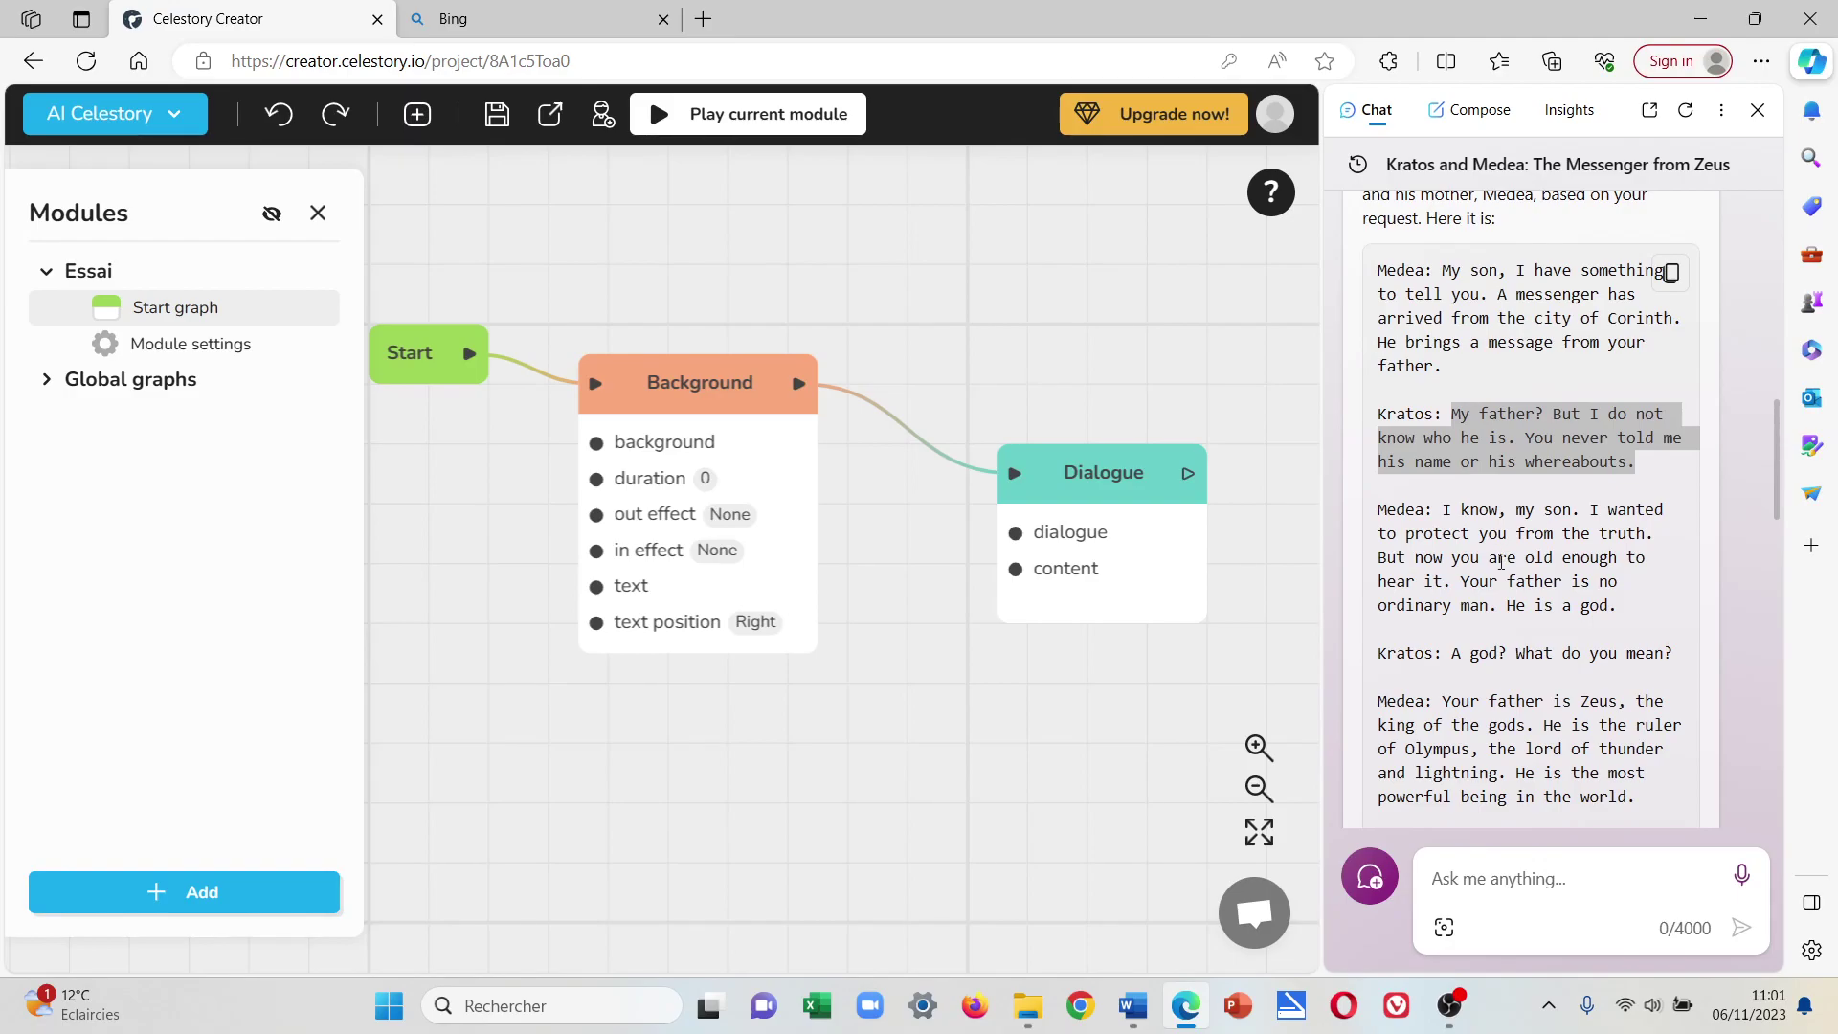
scroll(1500, 565, "down", 3)
scroll(1501, 555, "down", 1)
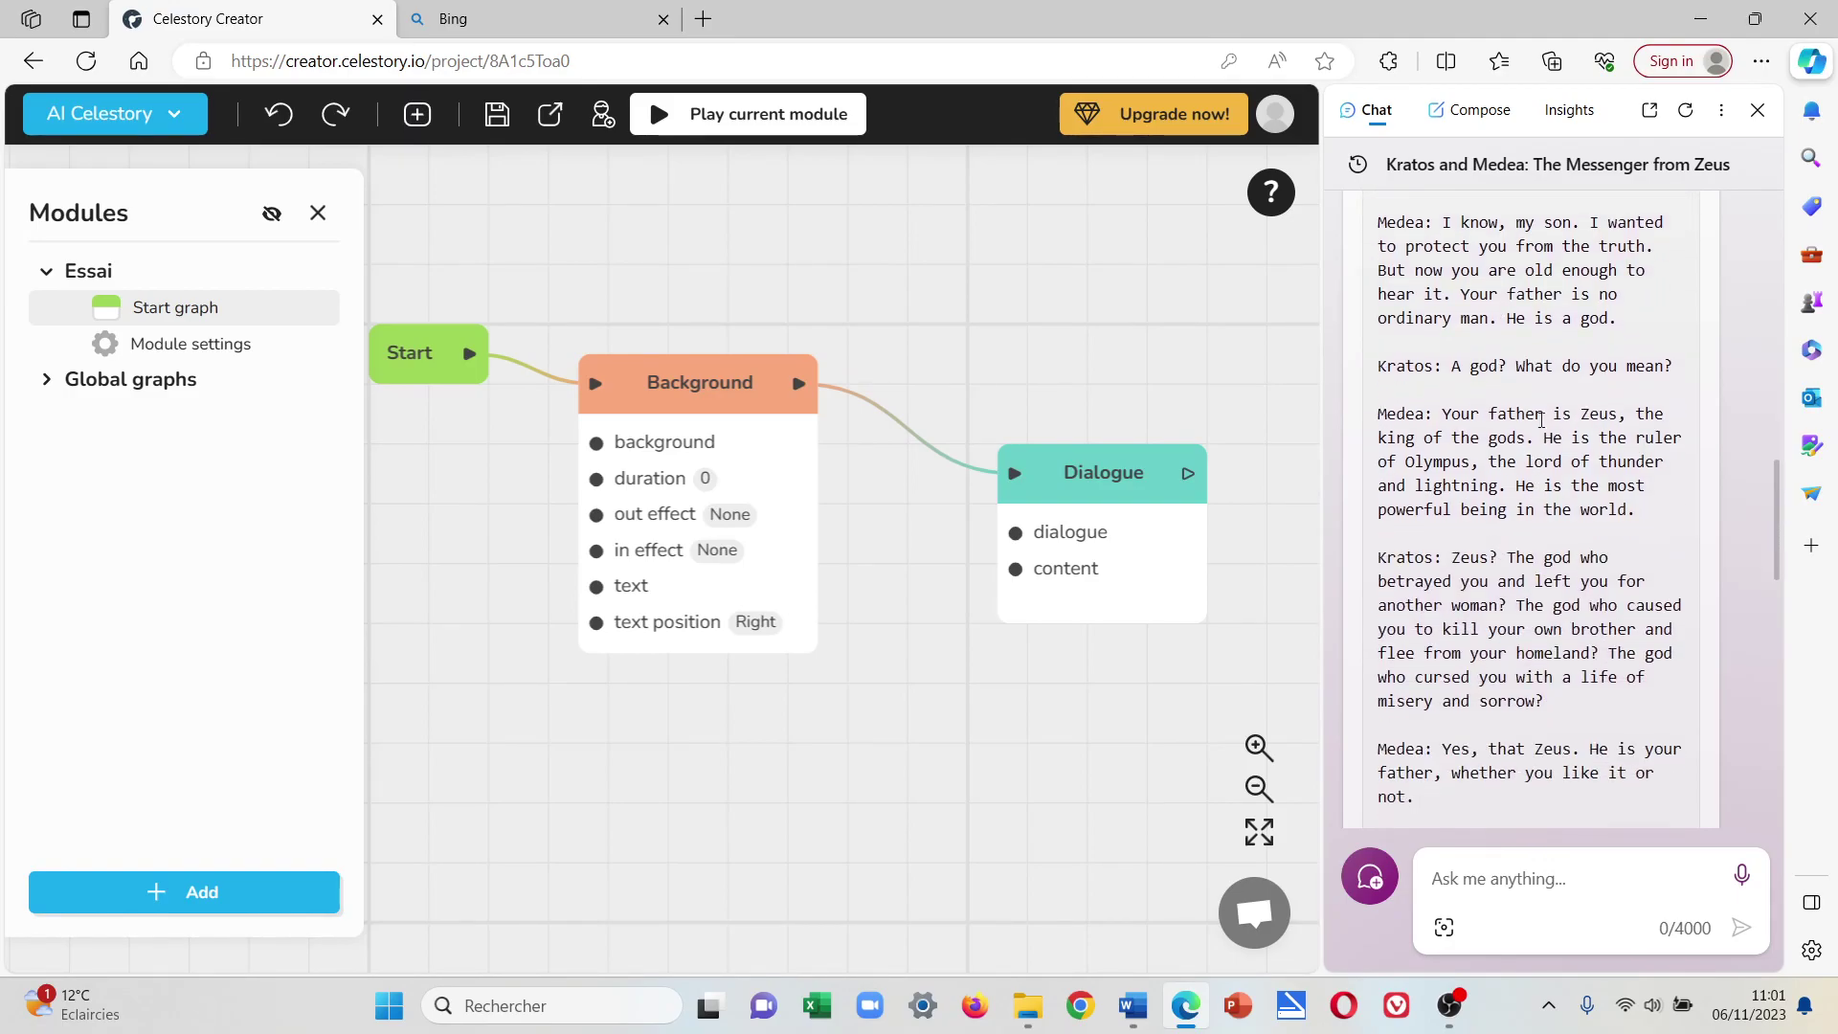
left_click_drag(1541, 419, 1646, 422)
left_click(1617, 457)
scroll(1580, 538, "down", 1)
scroll(1575, 530, "up", 5)
scroll(1575, 528, "up", 10)
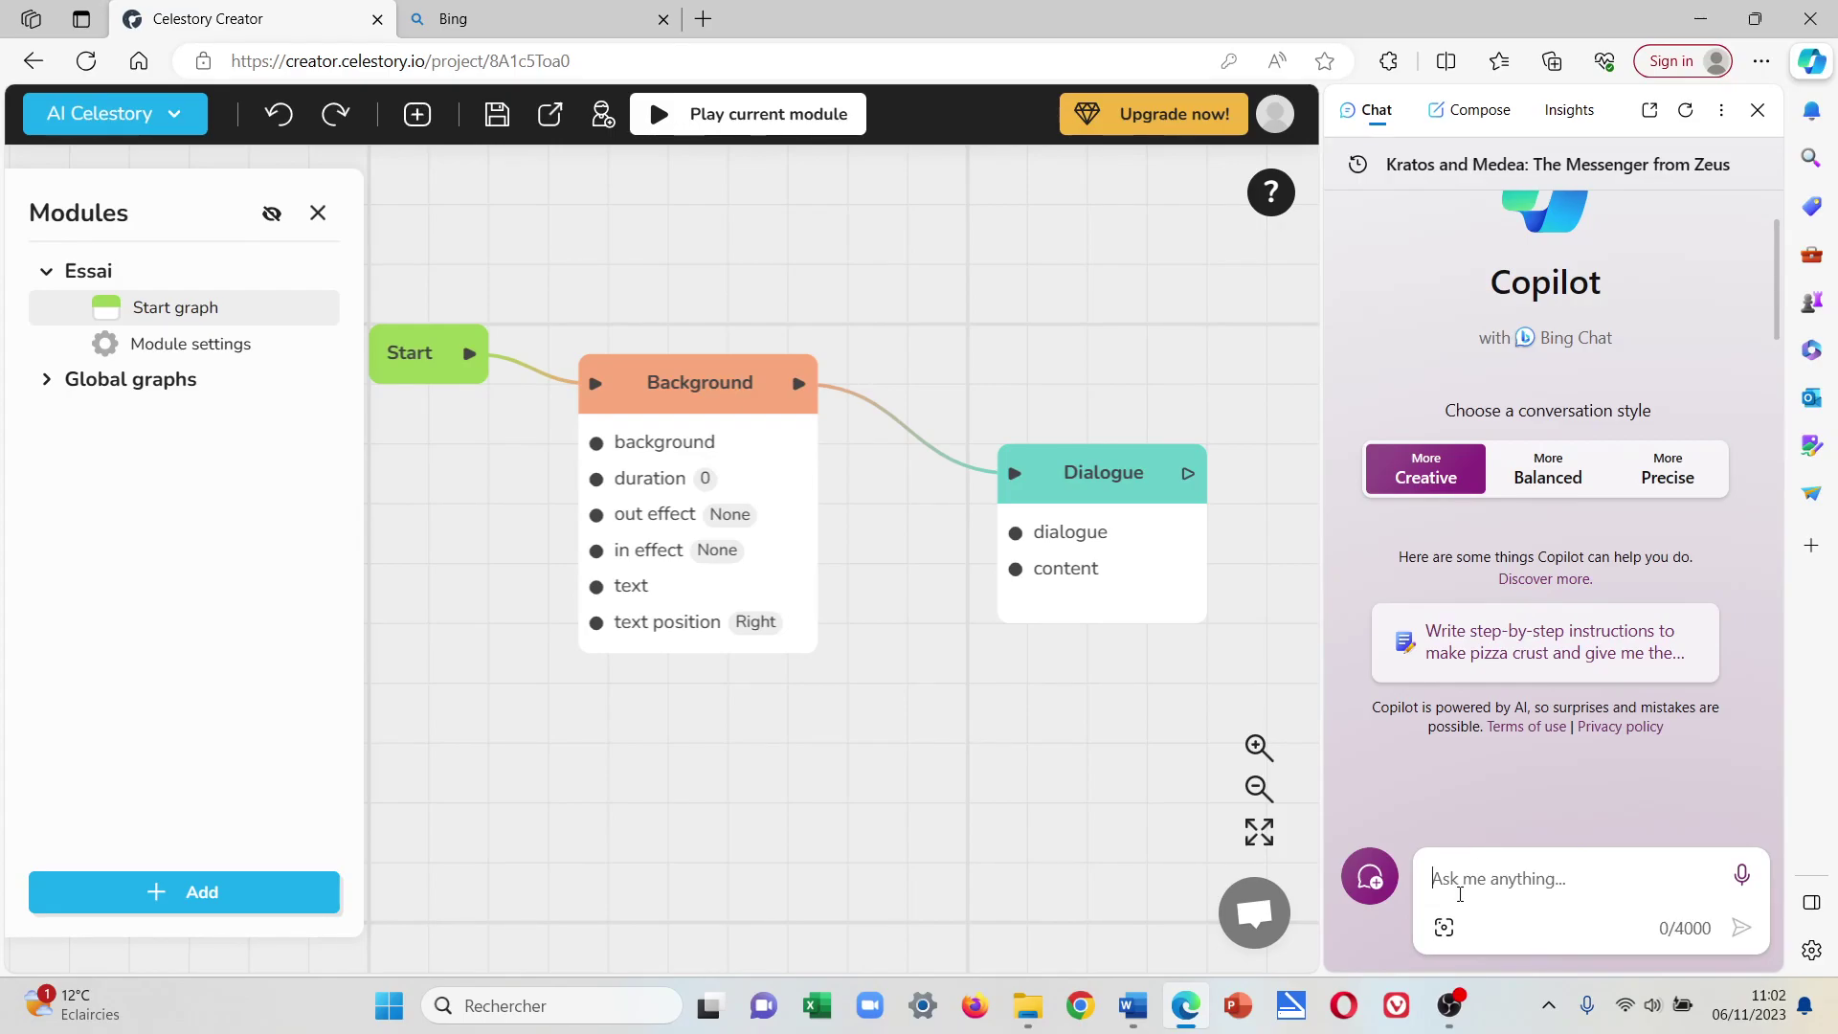
Paste the Kratos–Medea prompt, switch Copilot to More Precise, and send it.
type("I'd like a dialogue between Kratos and his mother, Medea. Kratos doesn't know his father, but Medea tells him that a messenger has arrived. The messenger carries a message from Kratos's father.")
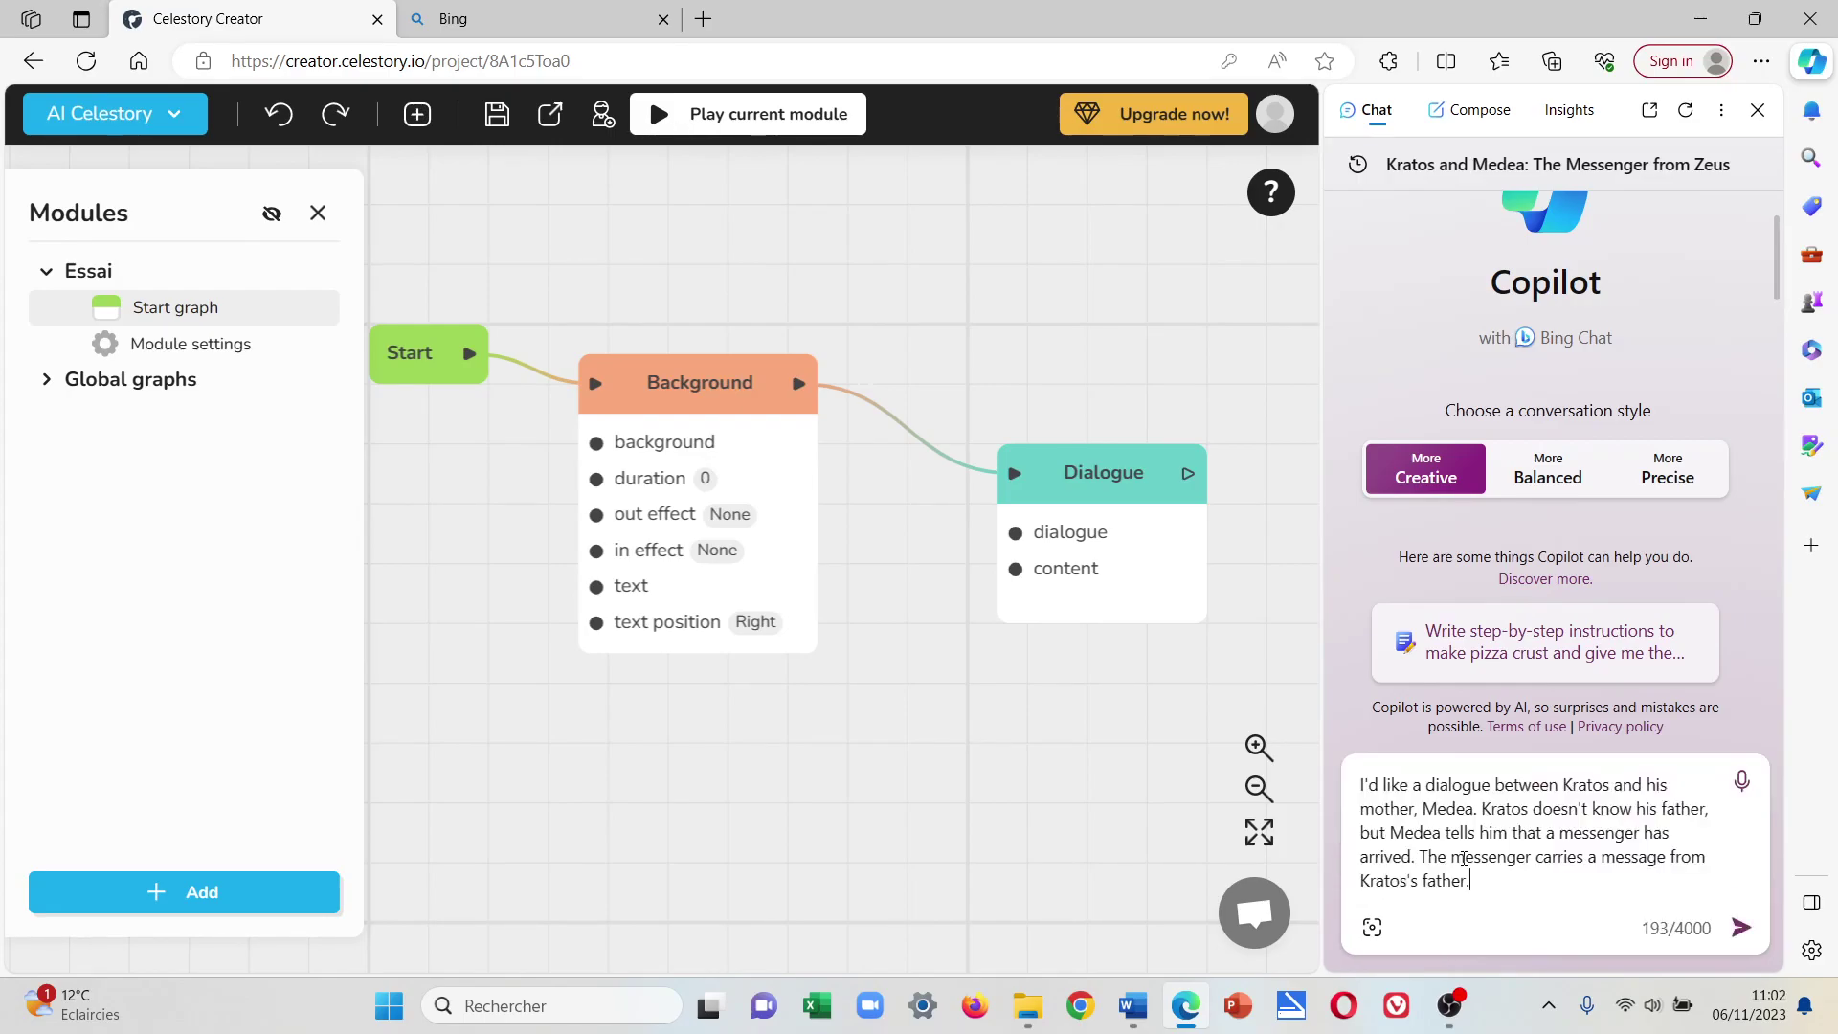
left_click(1667, 474)
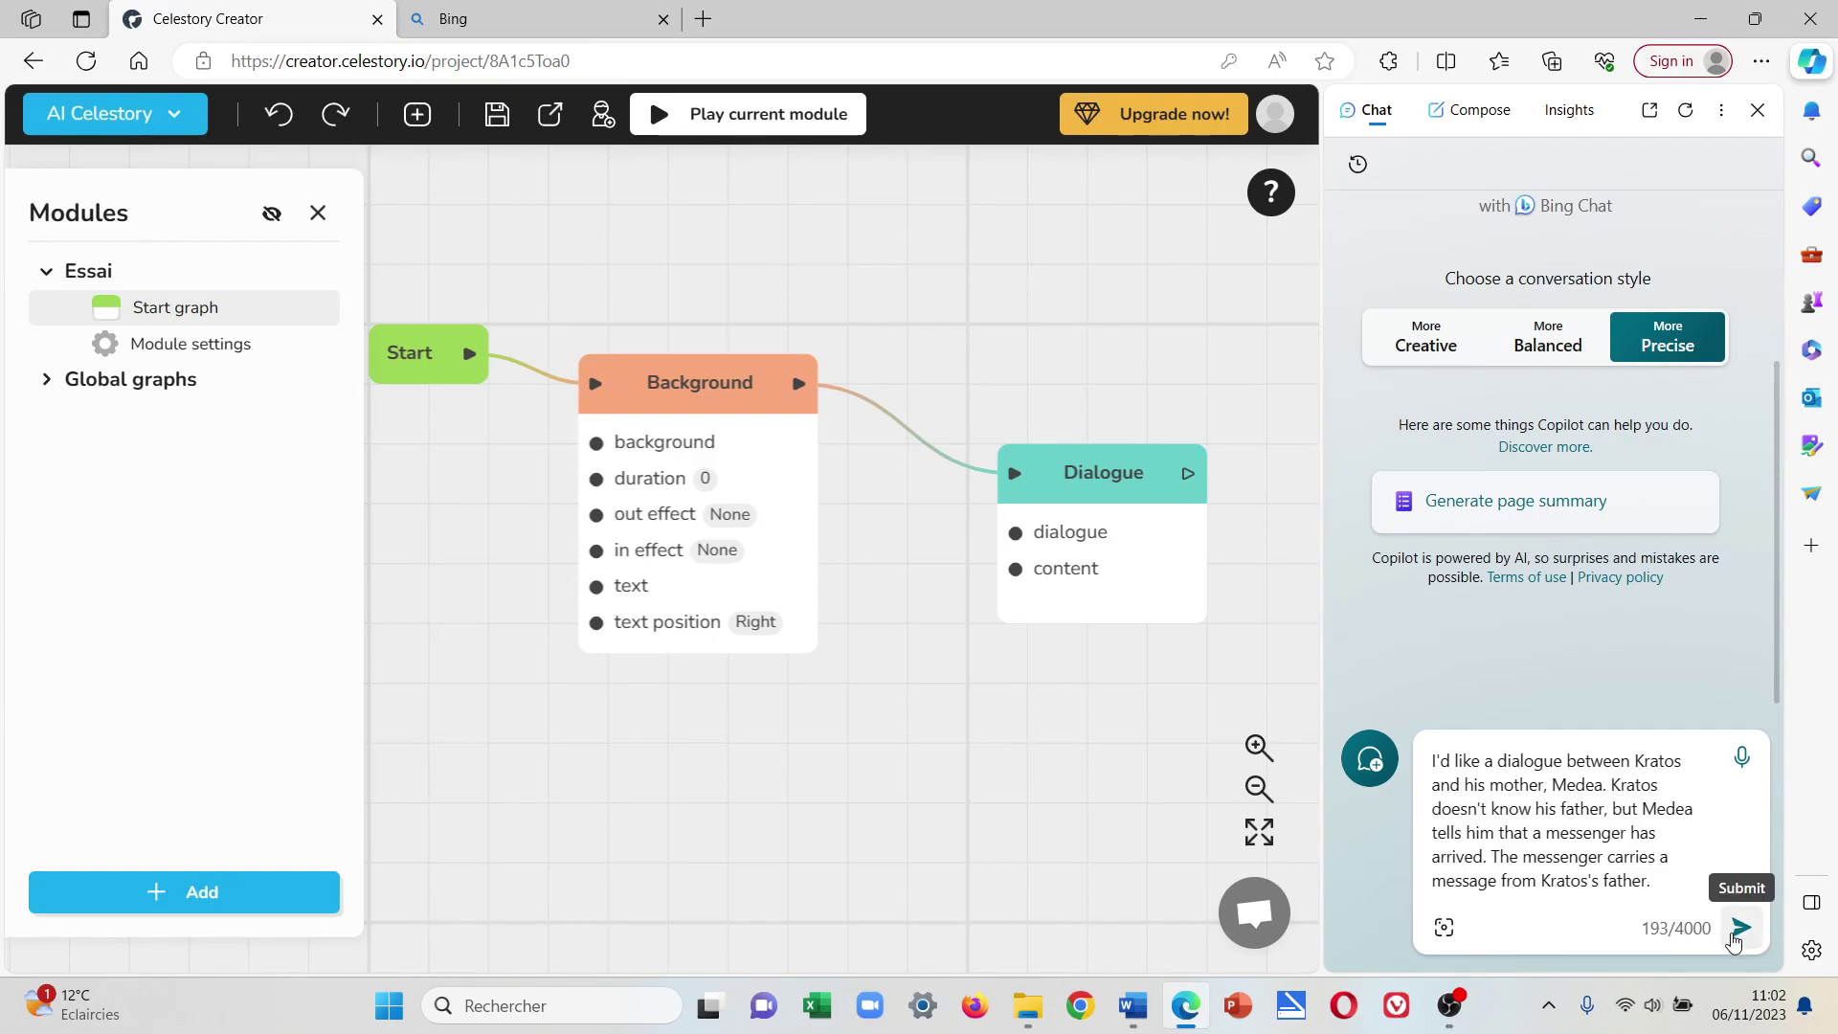
left_click(1740, 927)
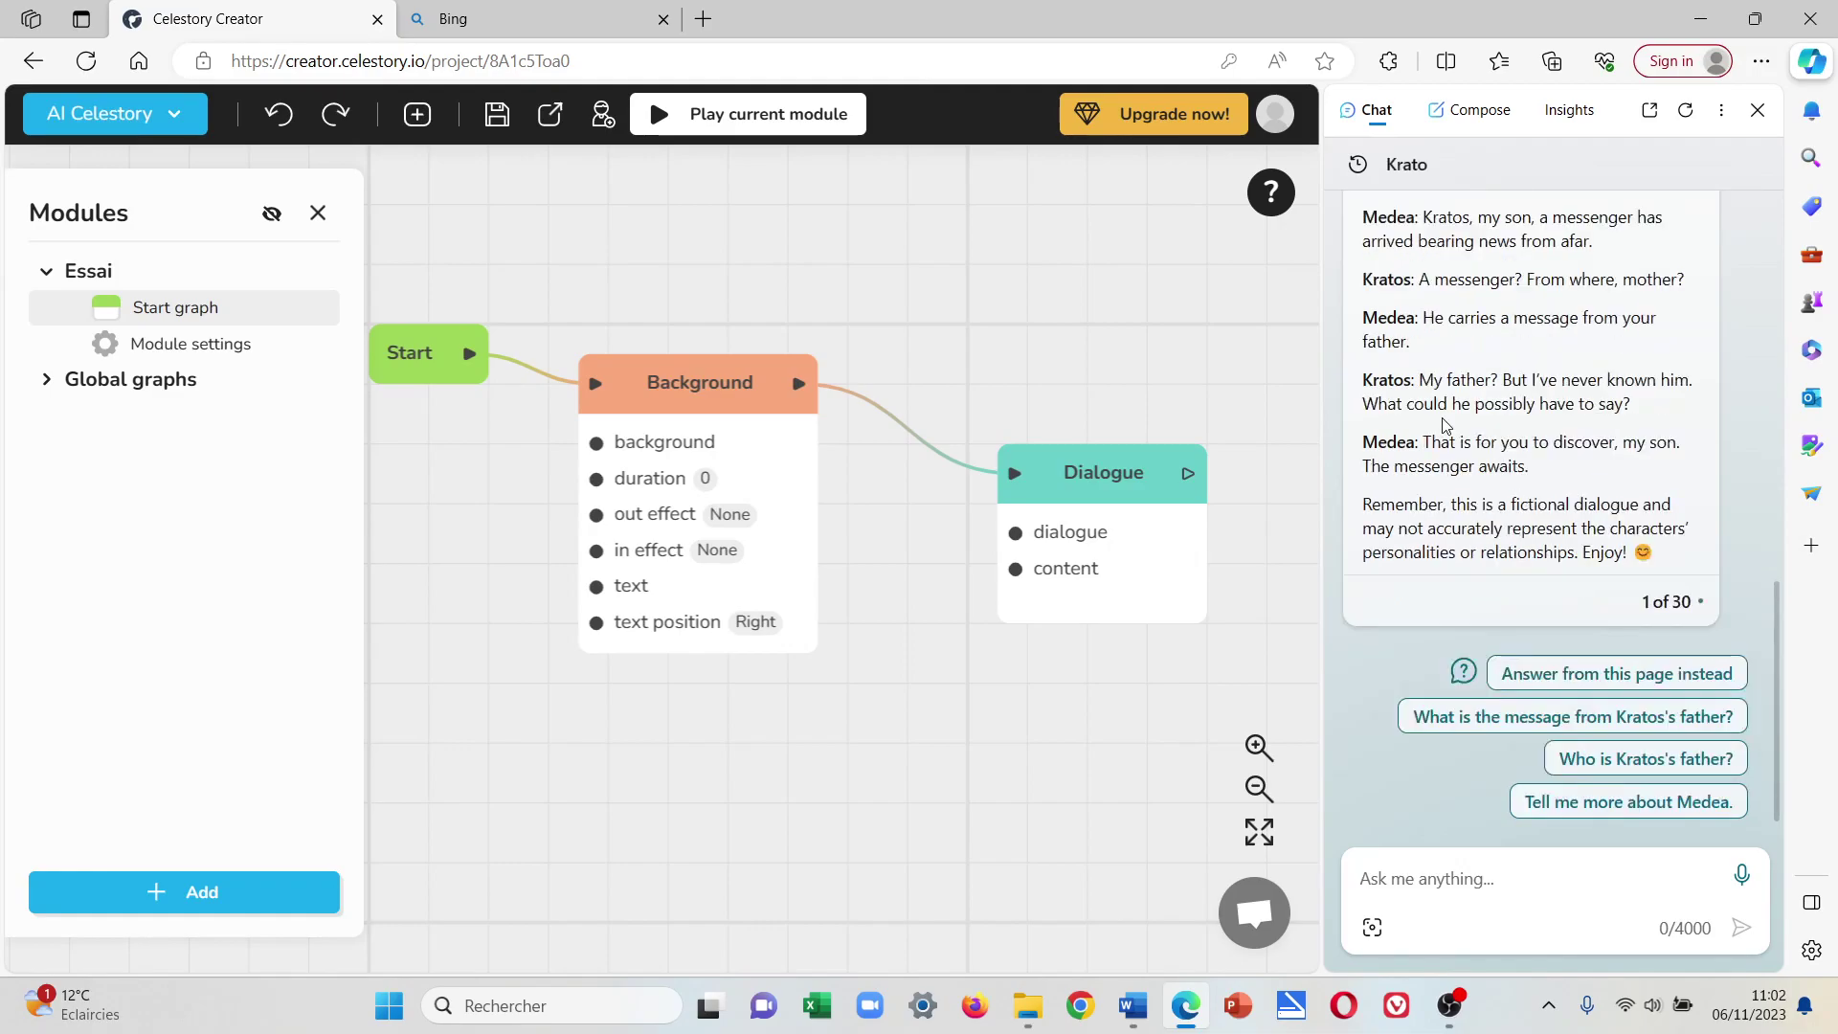
scroll(1496, 380, "up", 2)
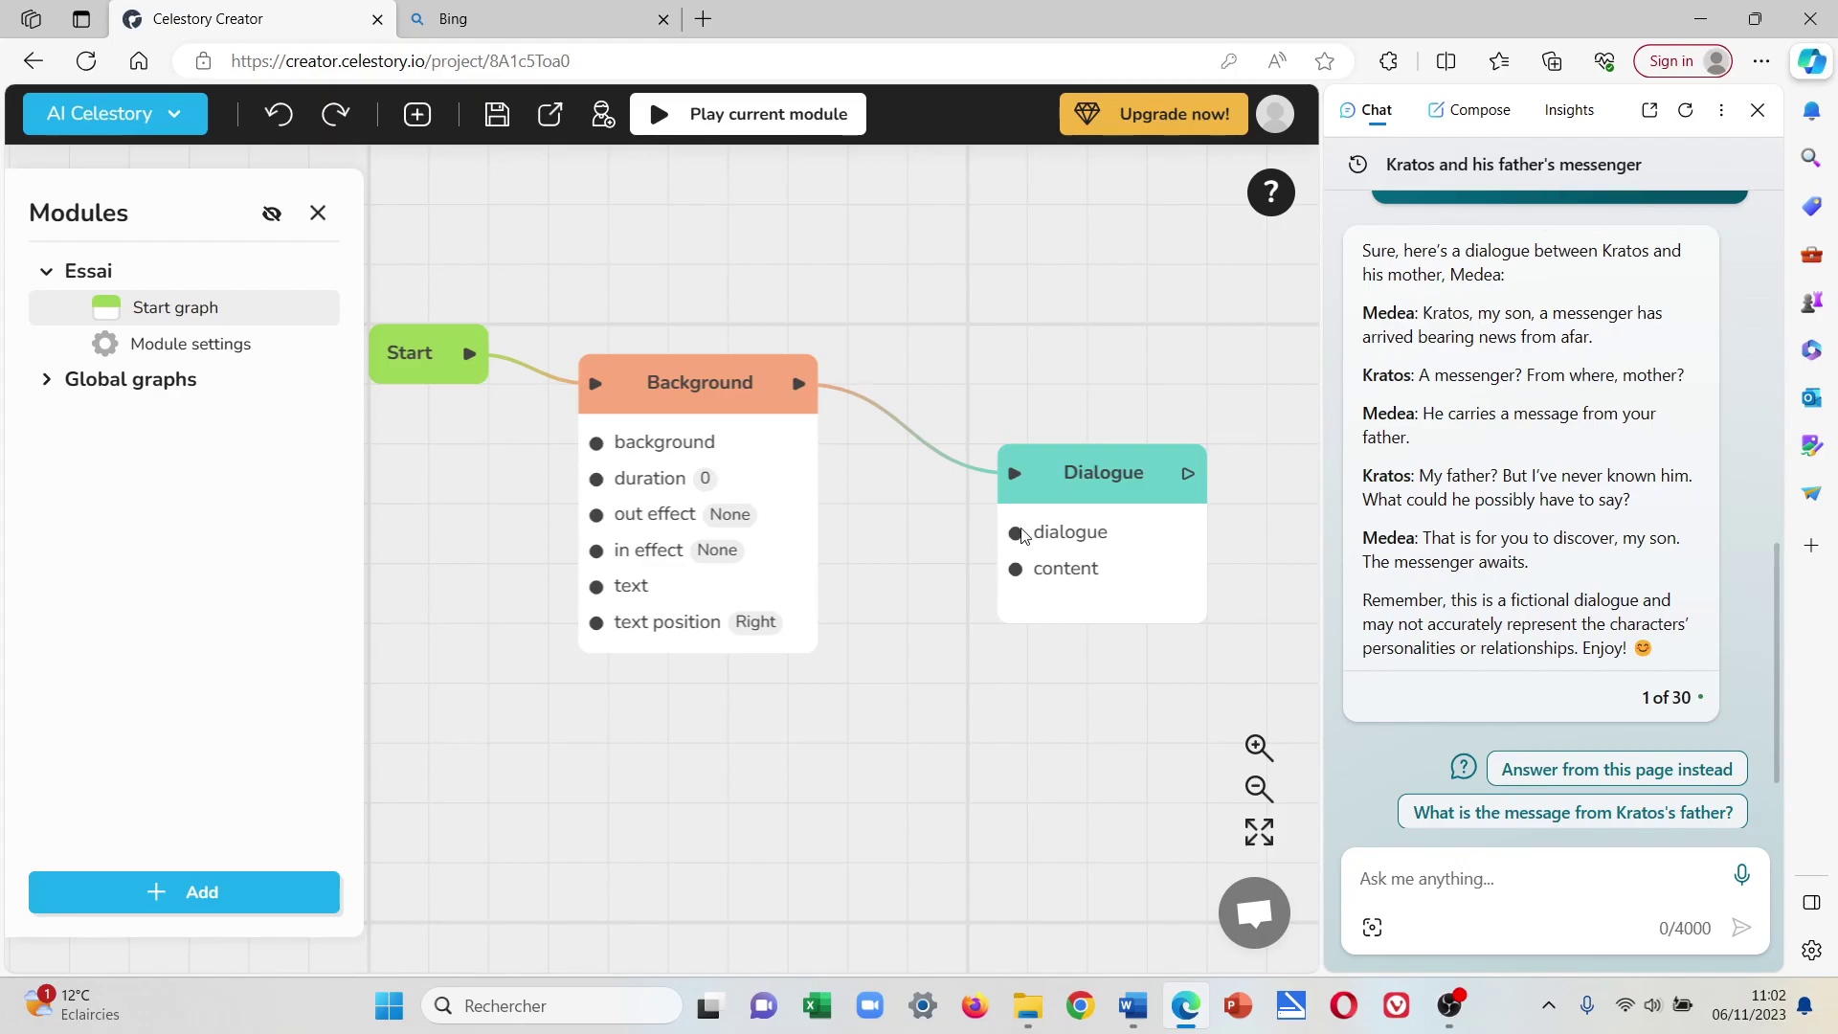
Connect a second Dialogue block after the first and place it alongside.
left_click_drag(1104, 507, 1127, 458)
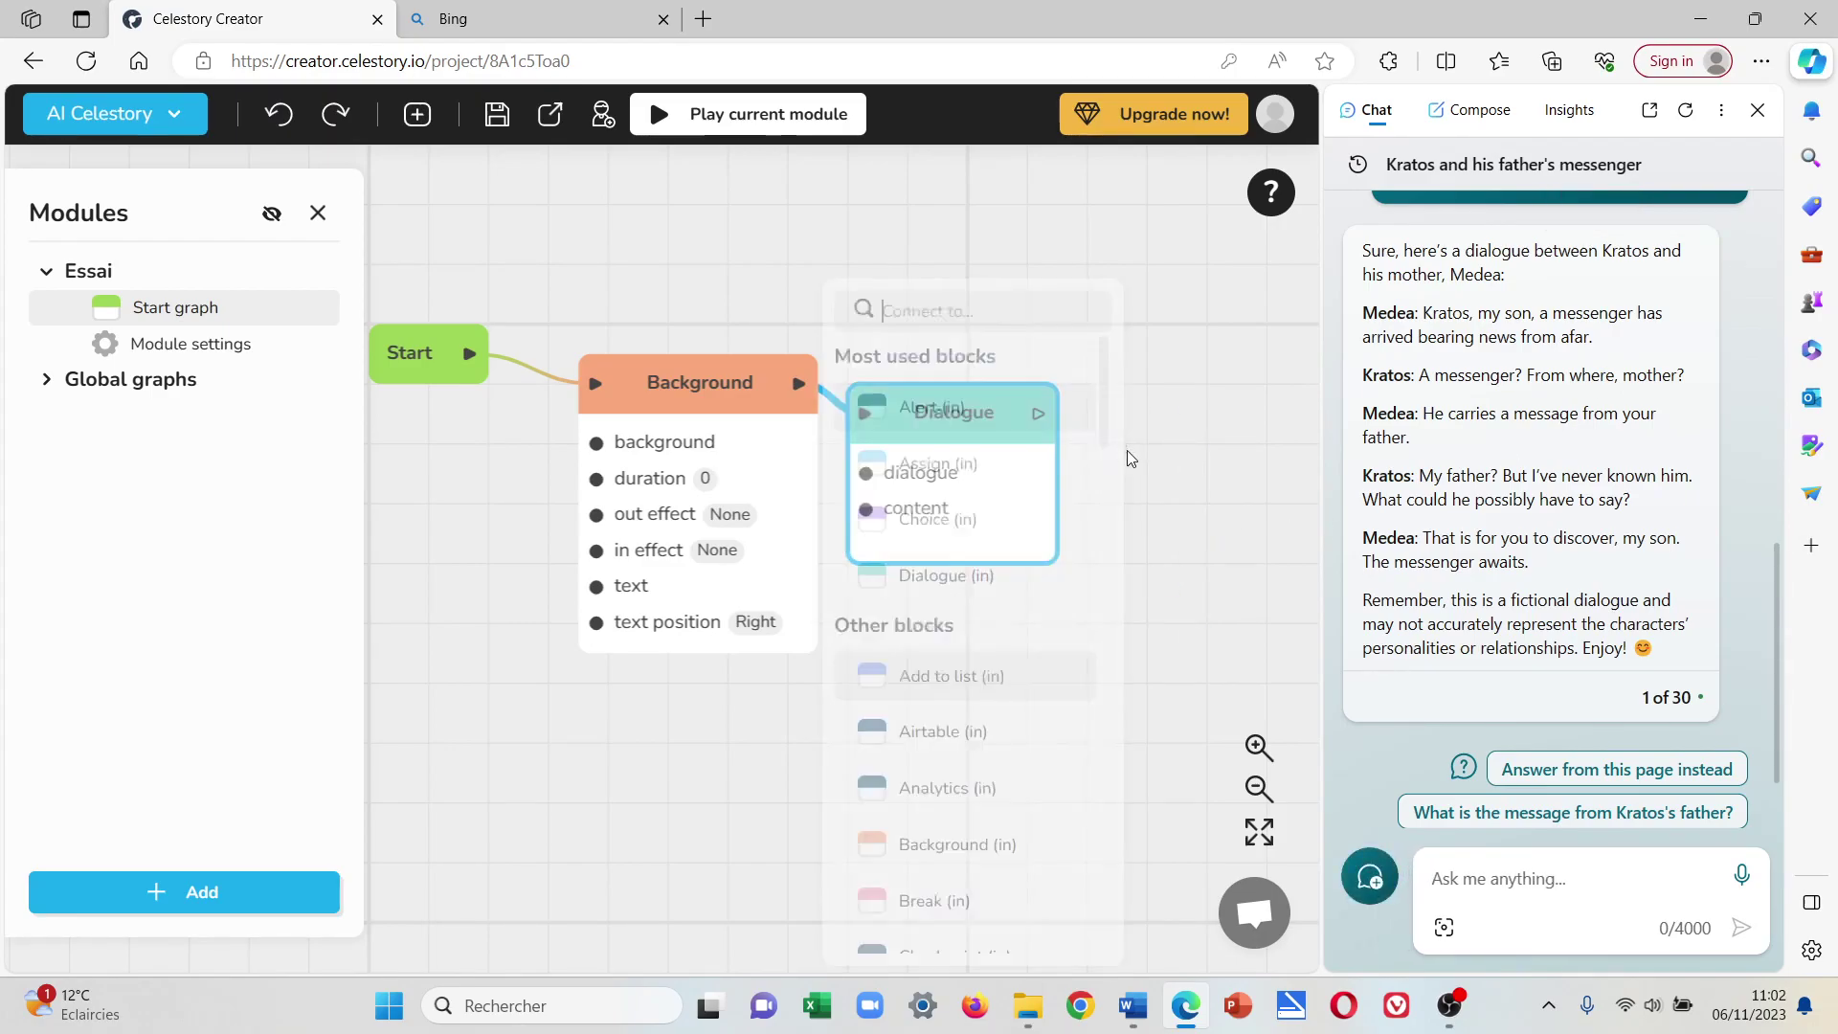
left_click(1004, 580)
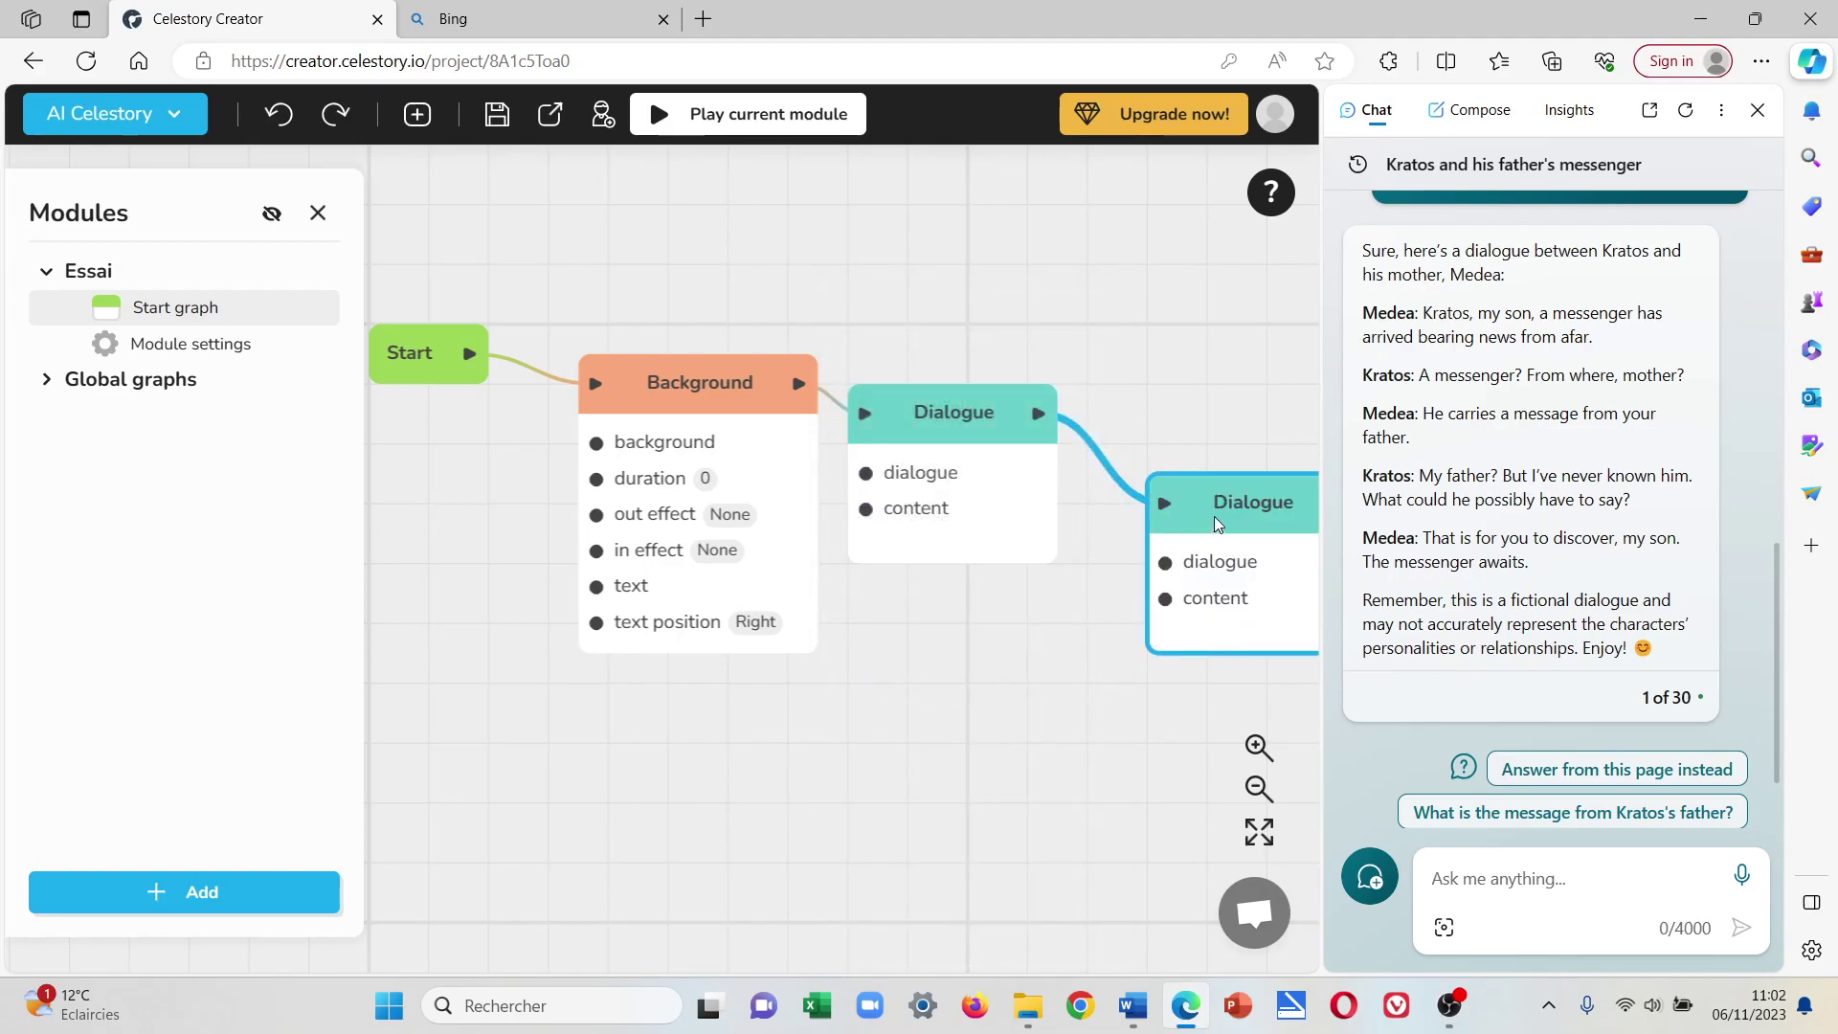
left_click_drag(1214, 515, 1176, 446)
left_click(1176, 446)
Make Medea the first speaker with her line about news from afar.
left_click(1095, 493)
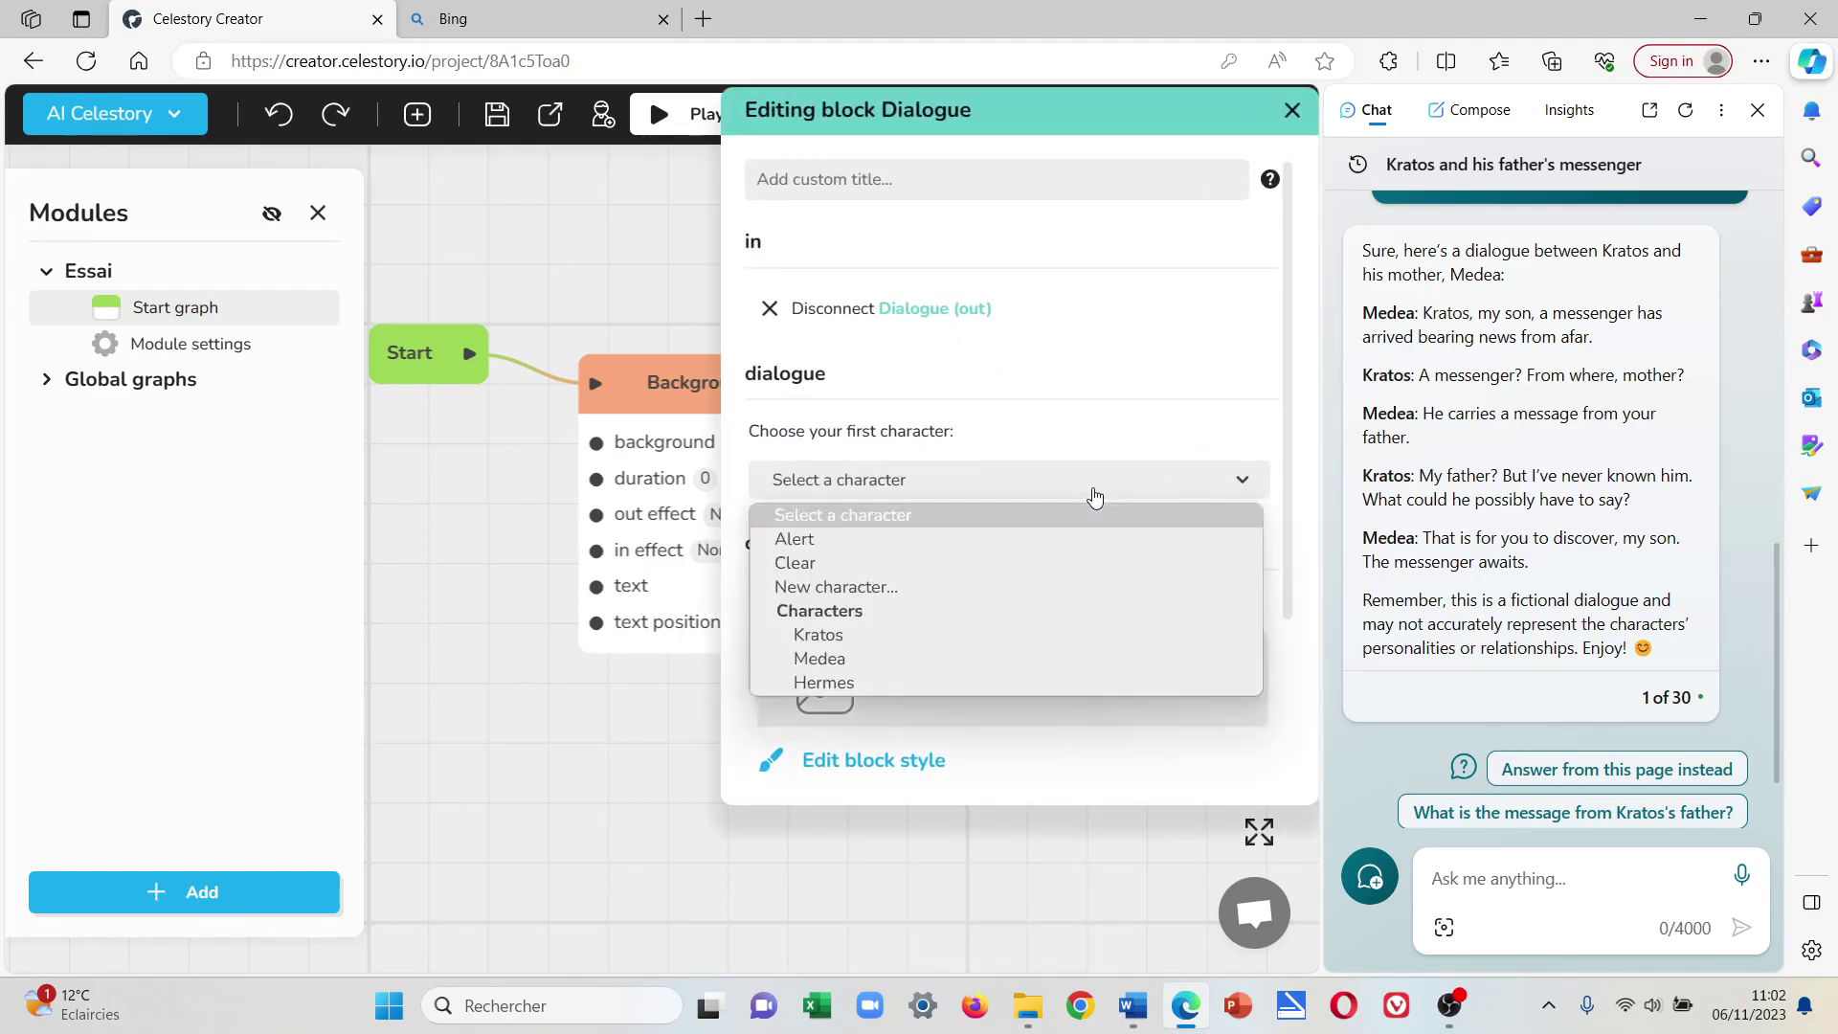
left_click(979, 655)
left_click_drag(1448, 319, 1592, 333)
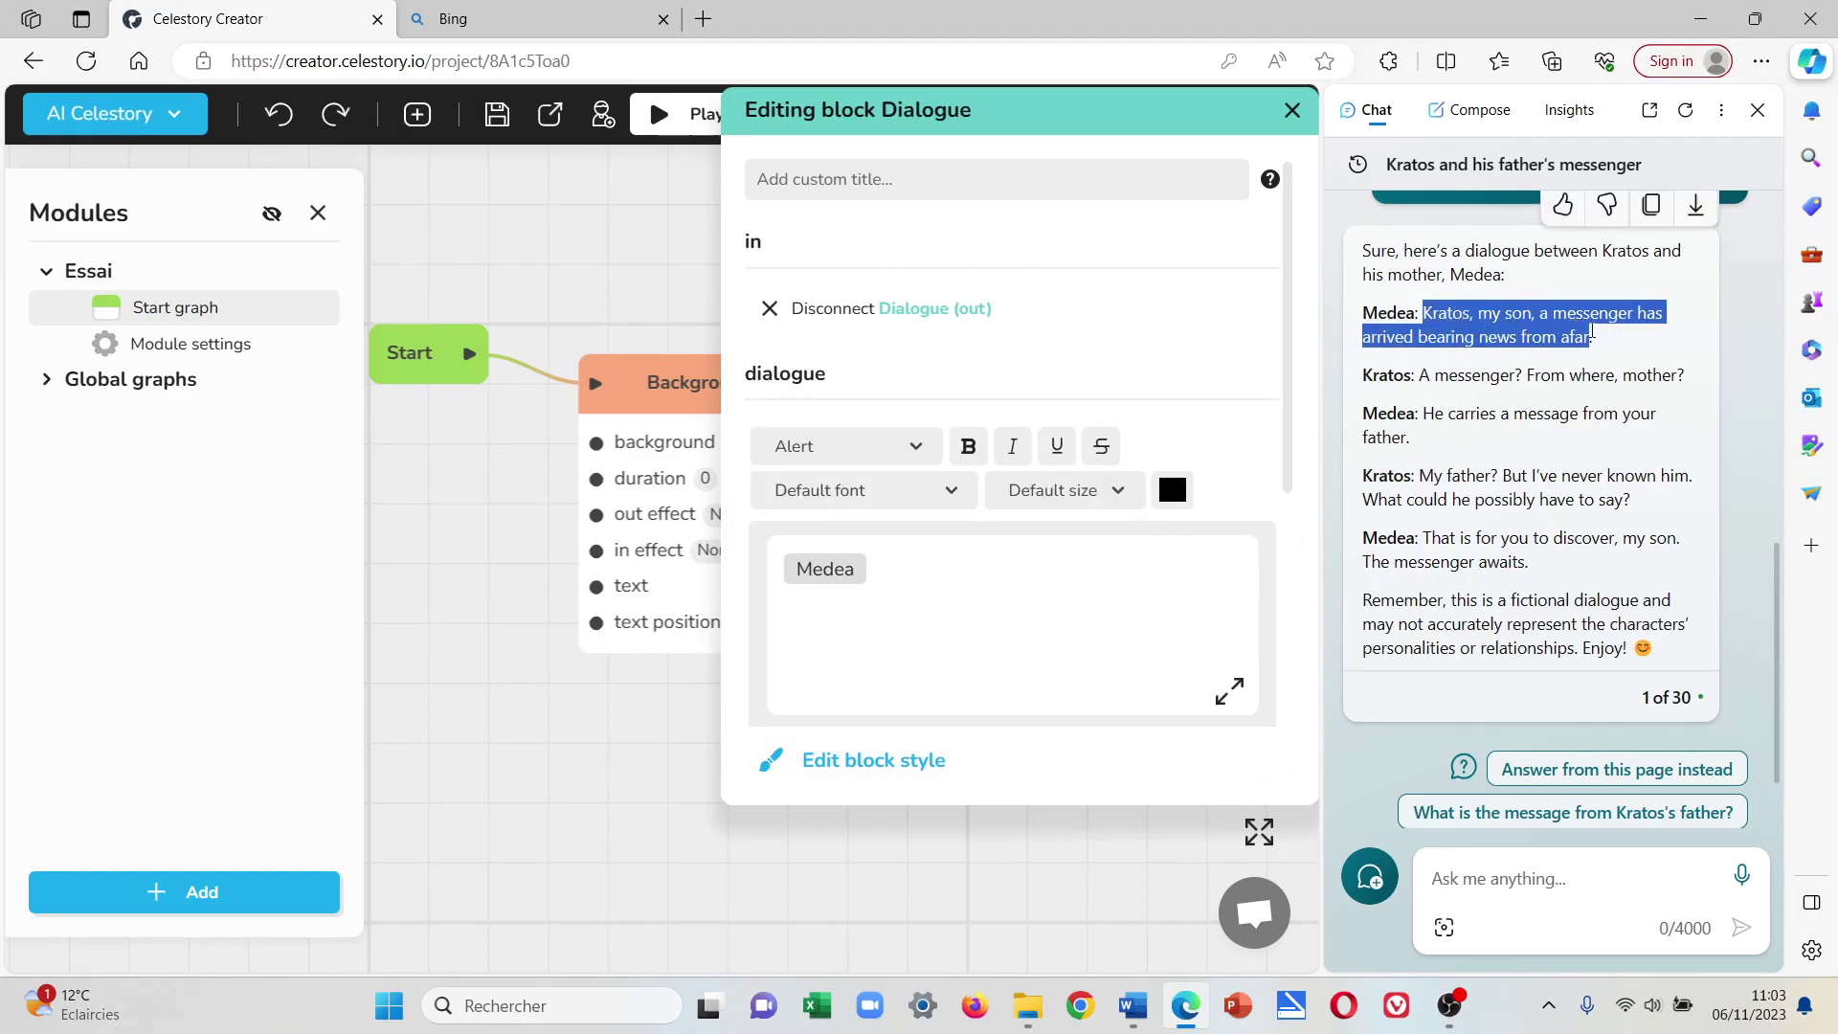
left_click(981, 562)
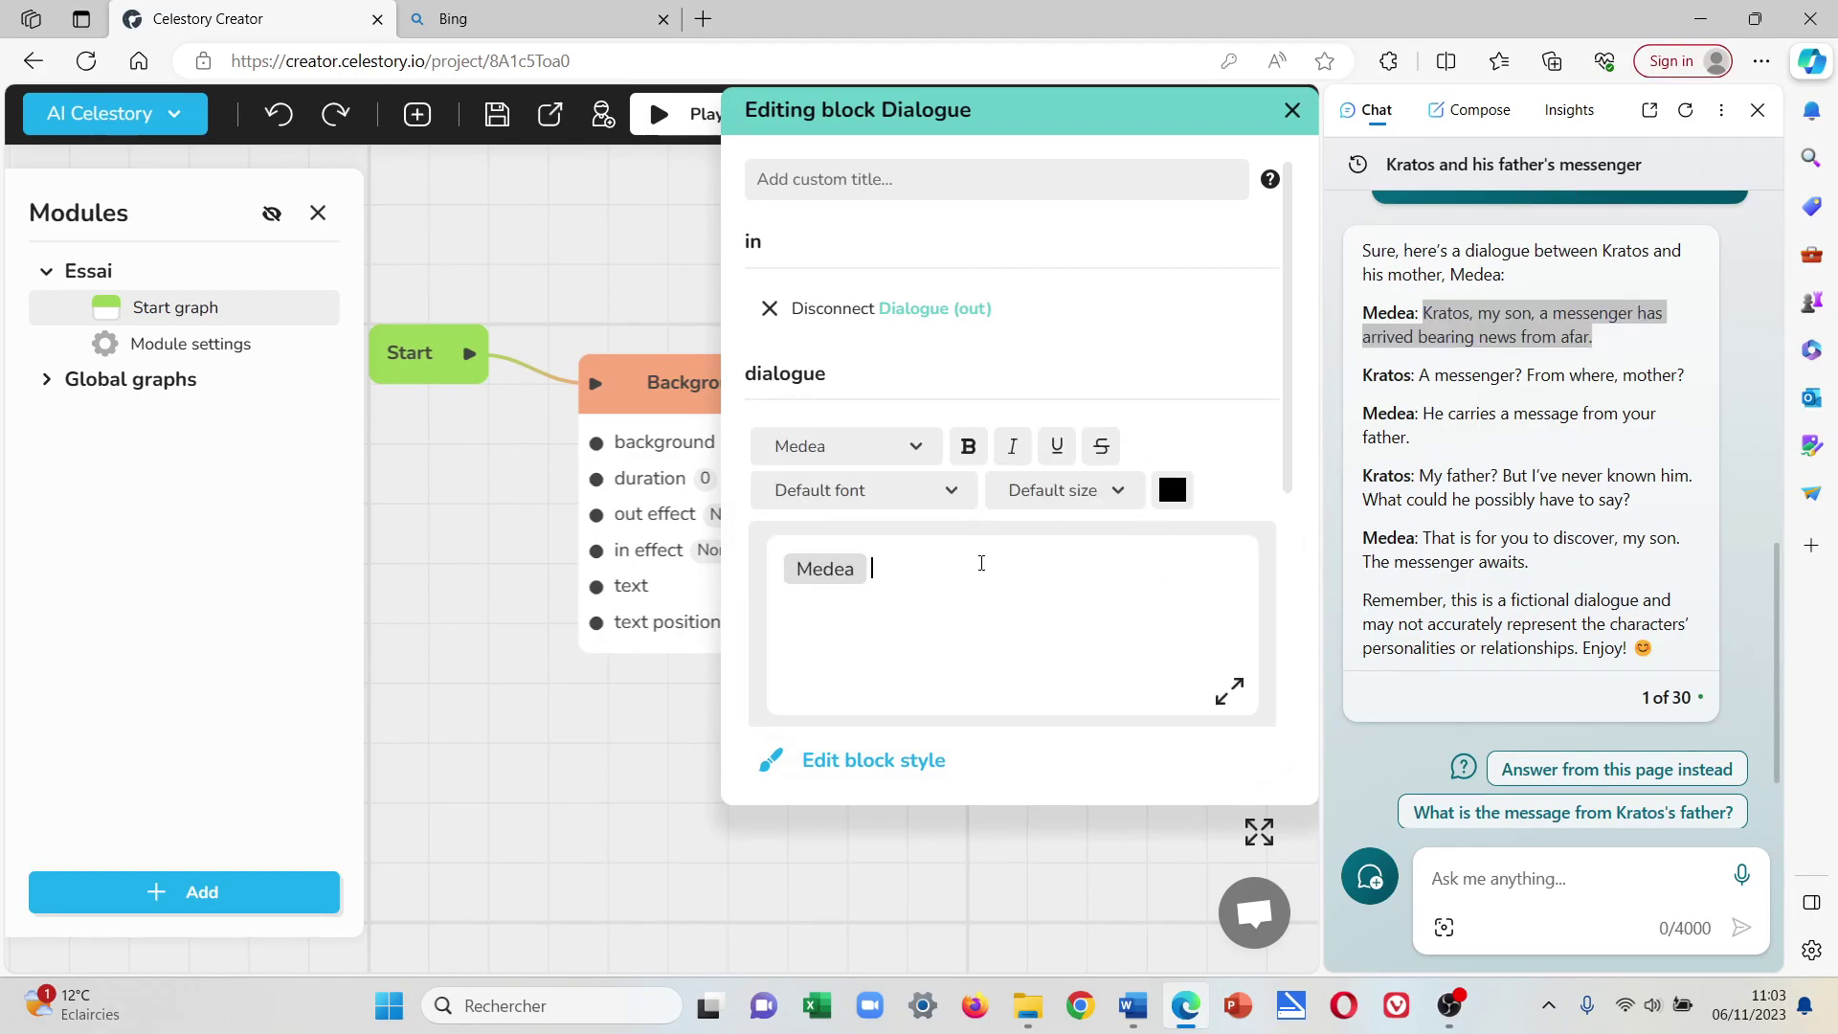
type("Kratos, my son, a messenger has arrived bearing news from afar.")
key("Return")
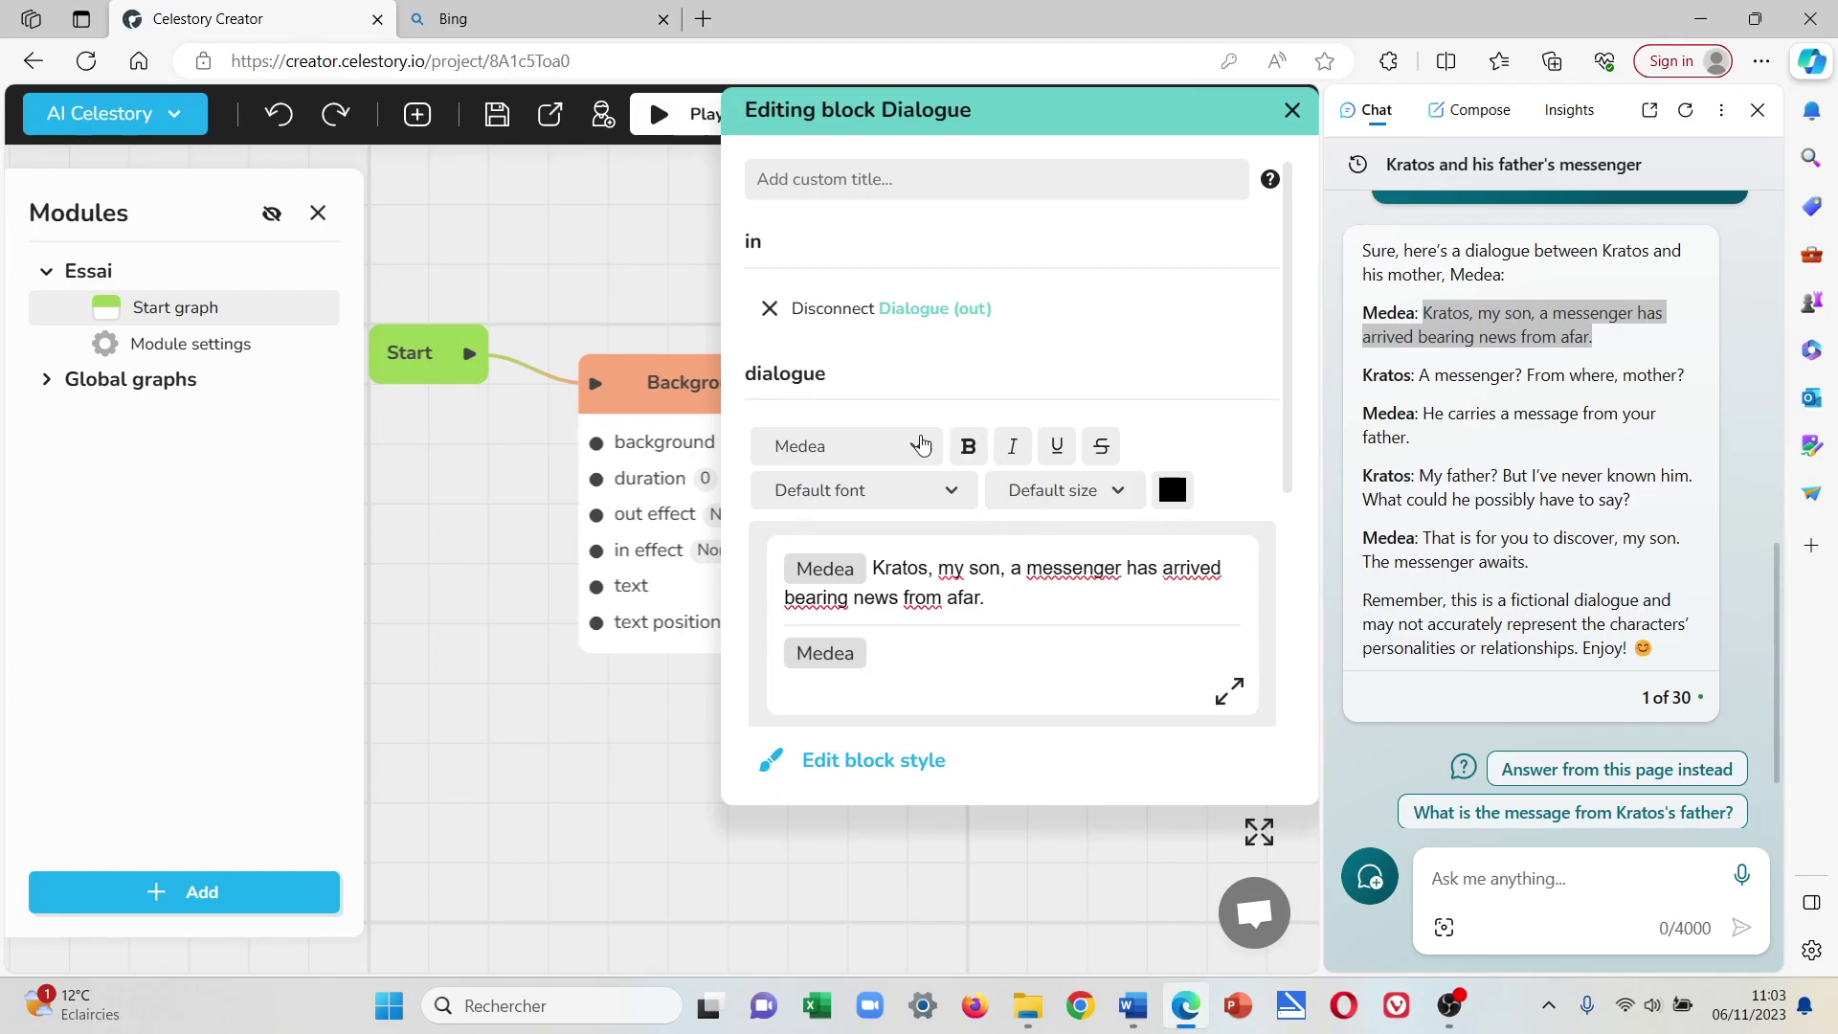
Add Kratos's reply "A messenger? From where, mother?" as the second line.
left_click(912, 448)
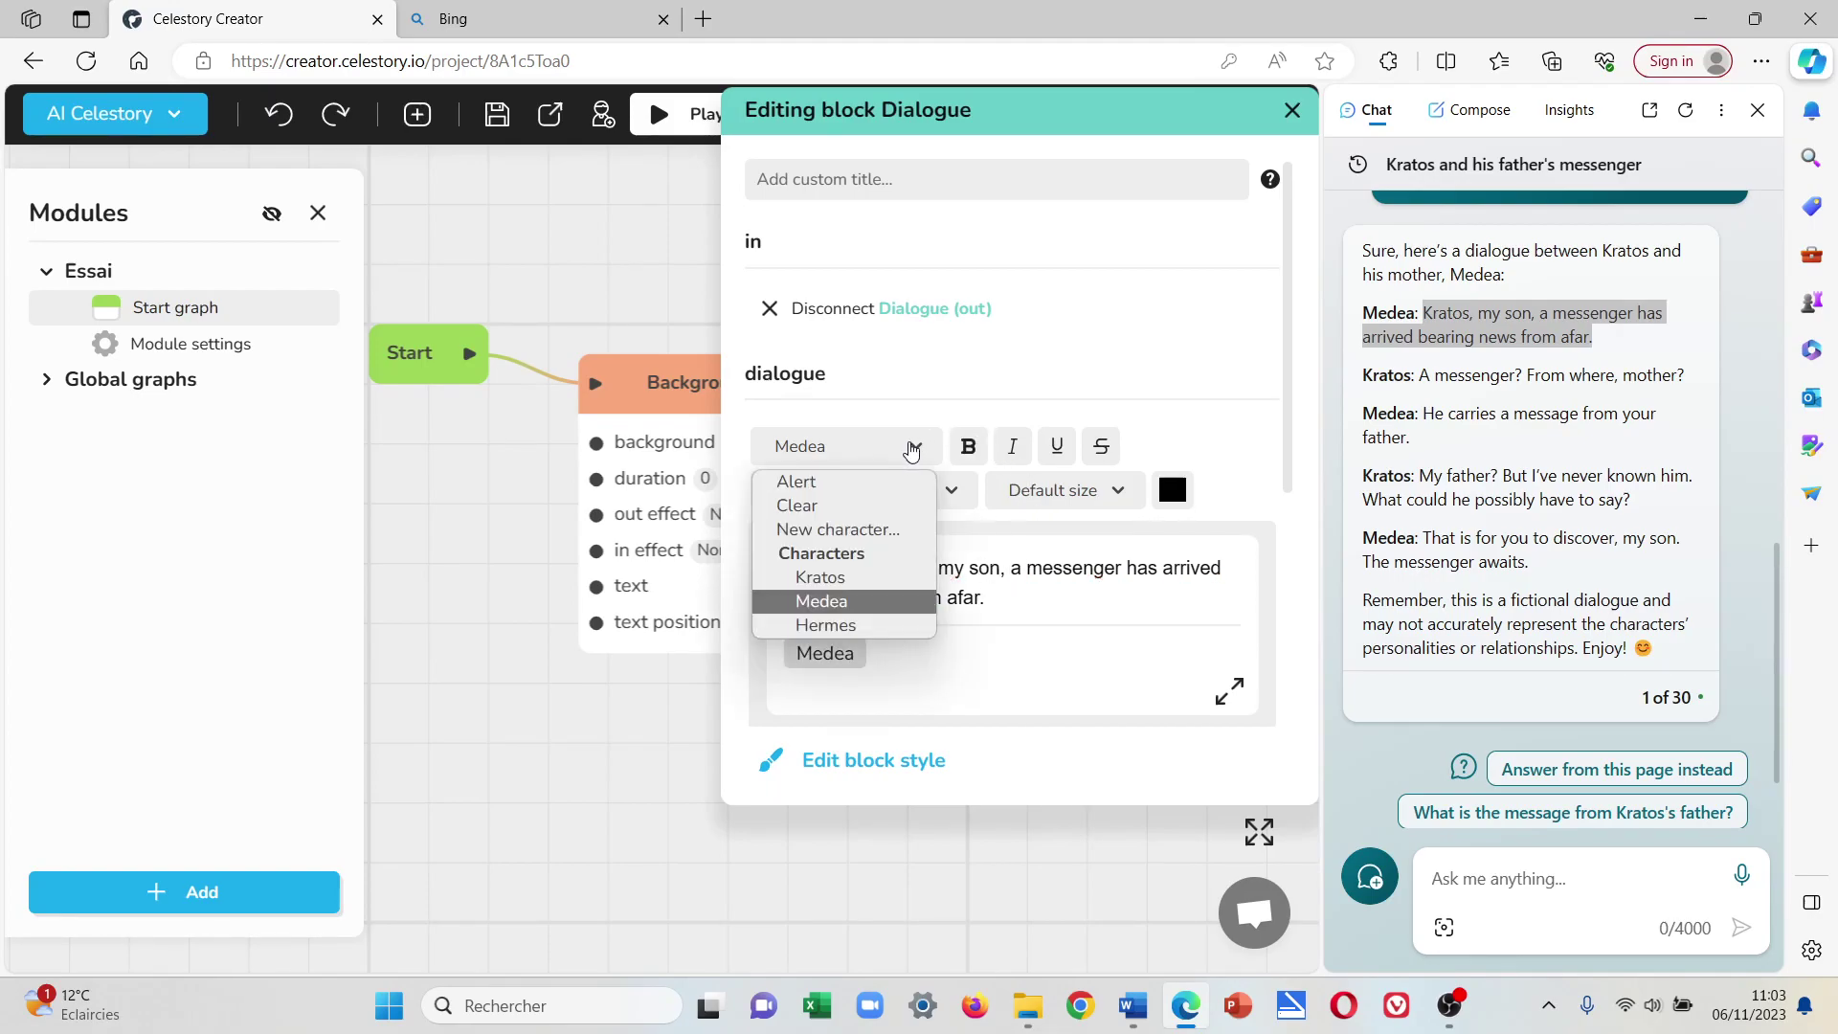
left_click(864, 572)
left_click(1454, 381)
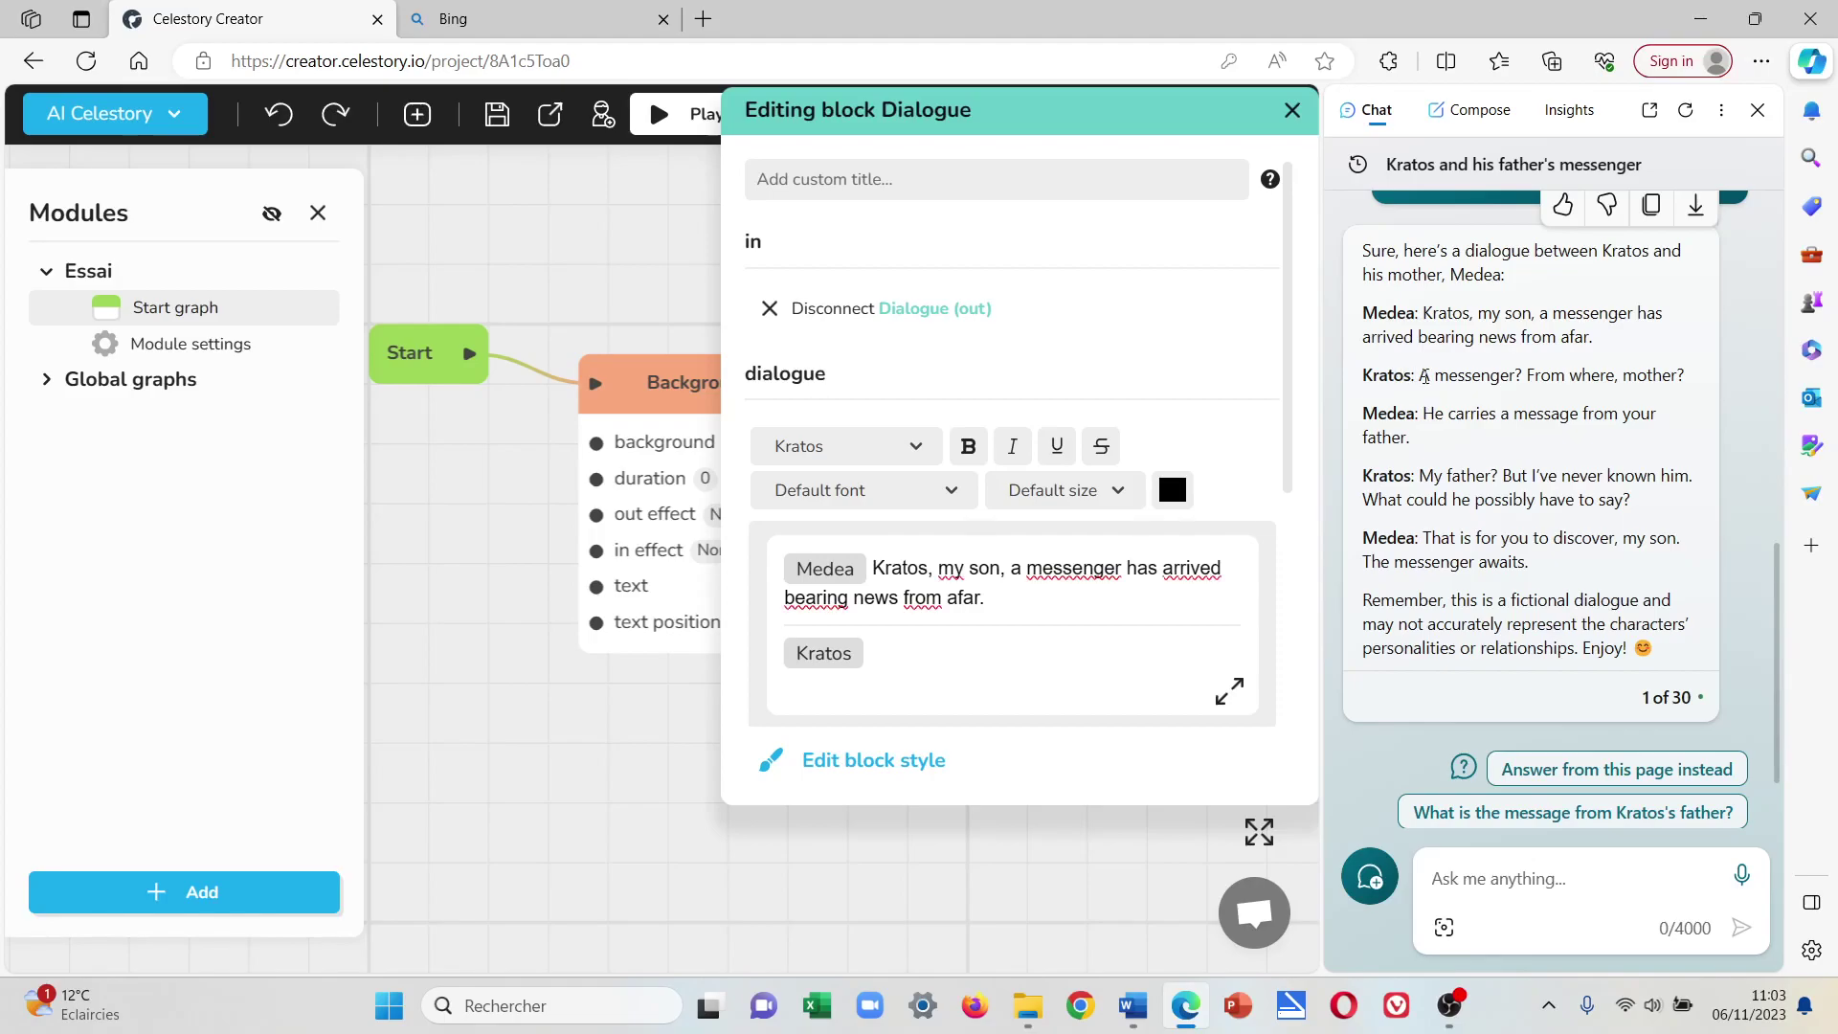
left_click_drag(1419, 374, 1703, 376)
key("ctrl+c")
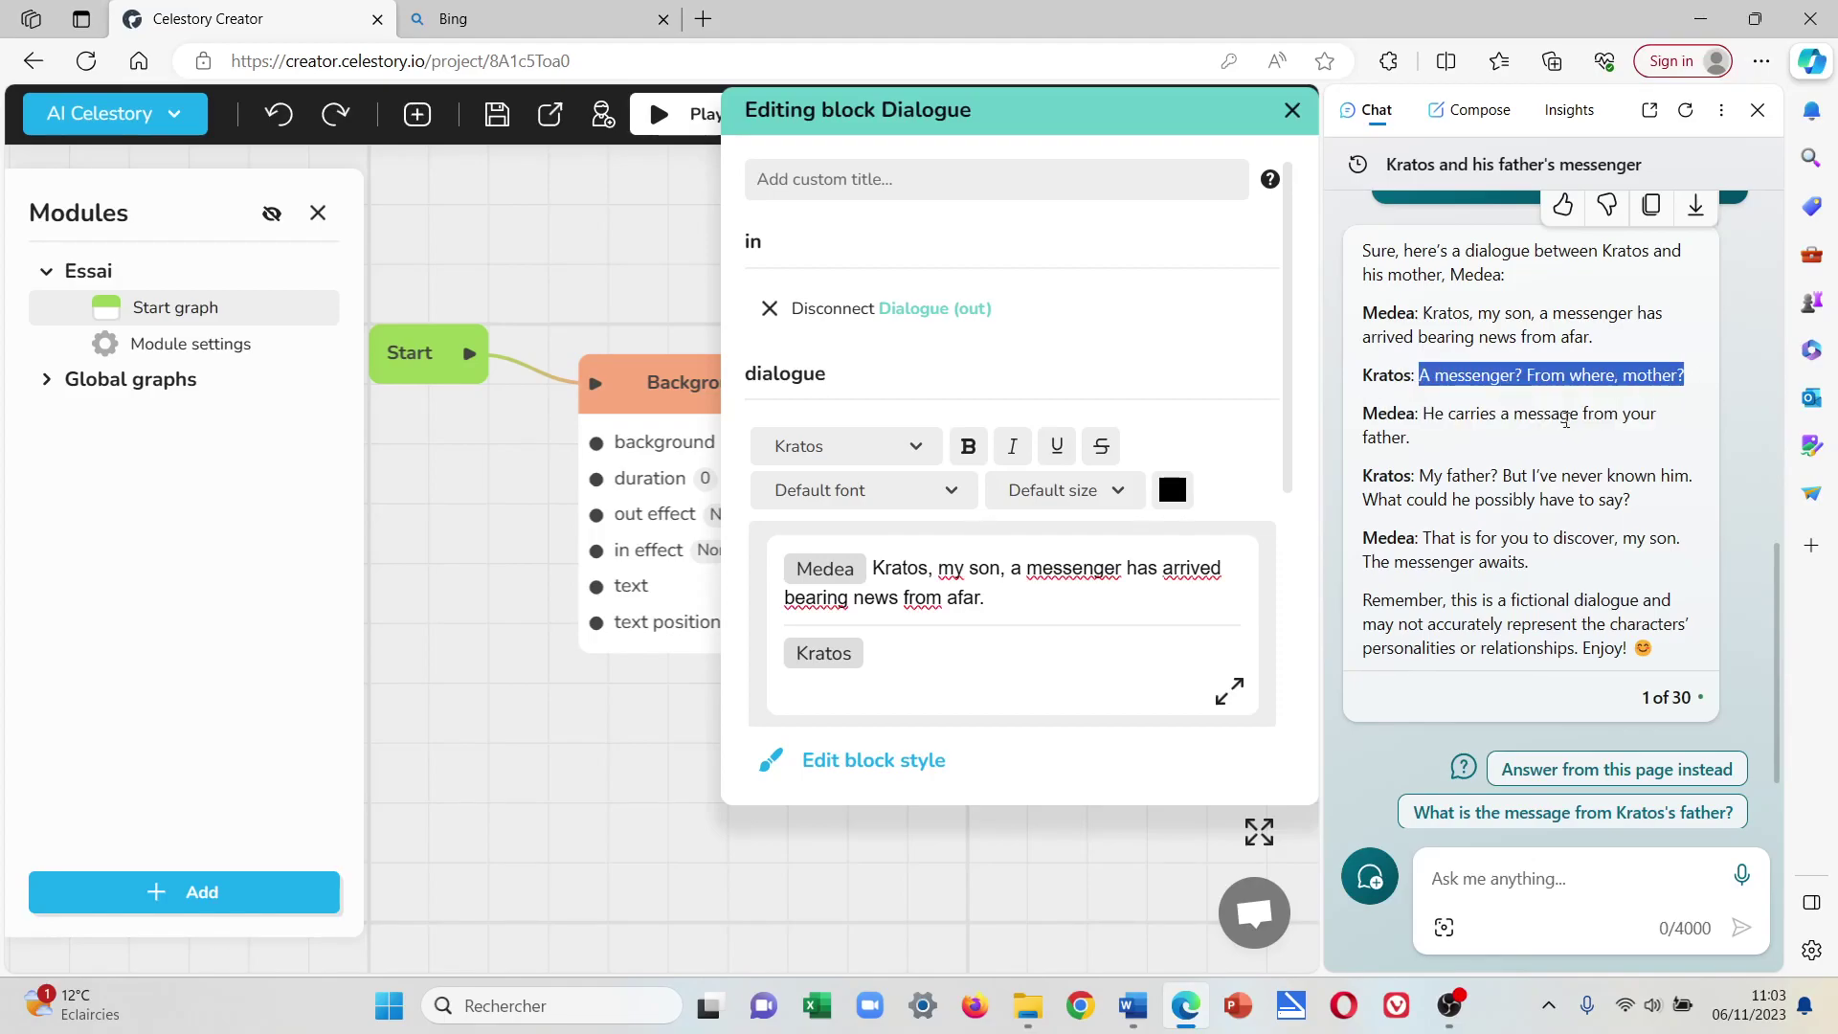
left_click(960, 654)
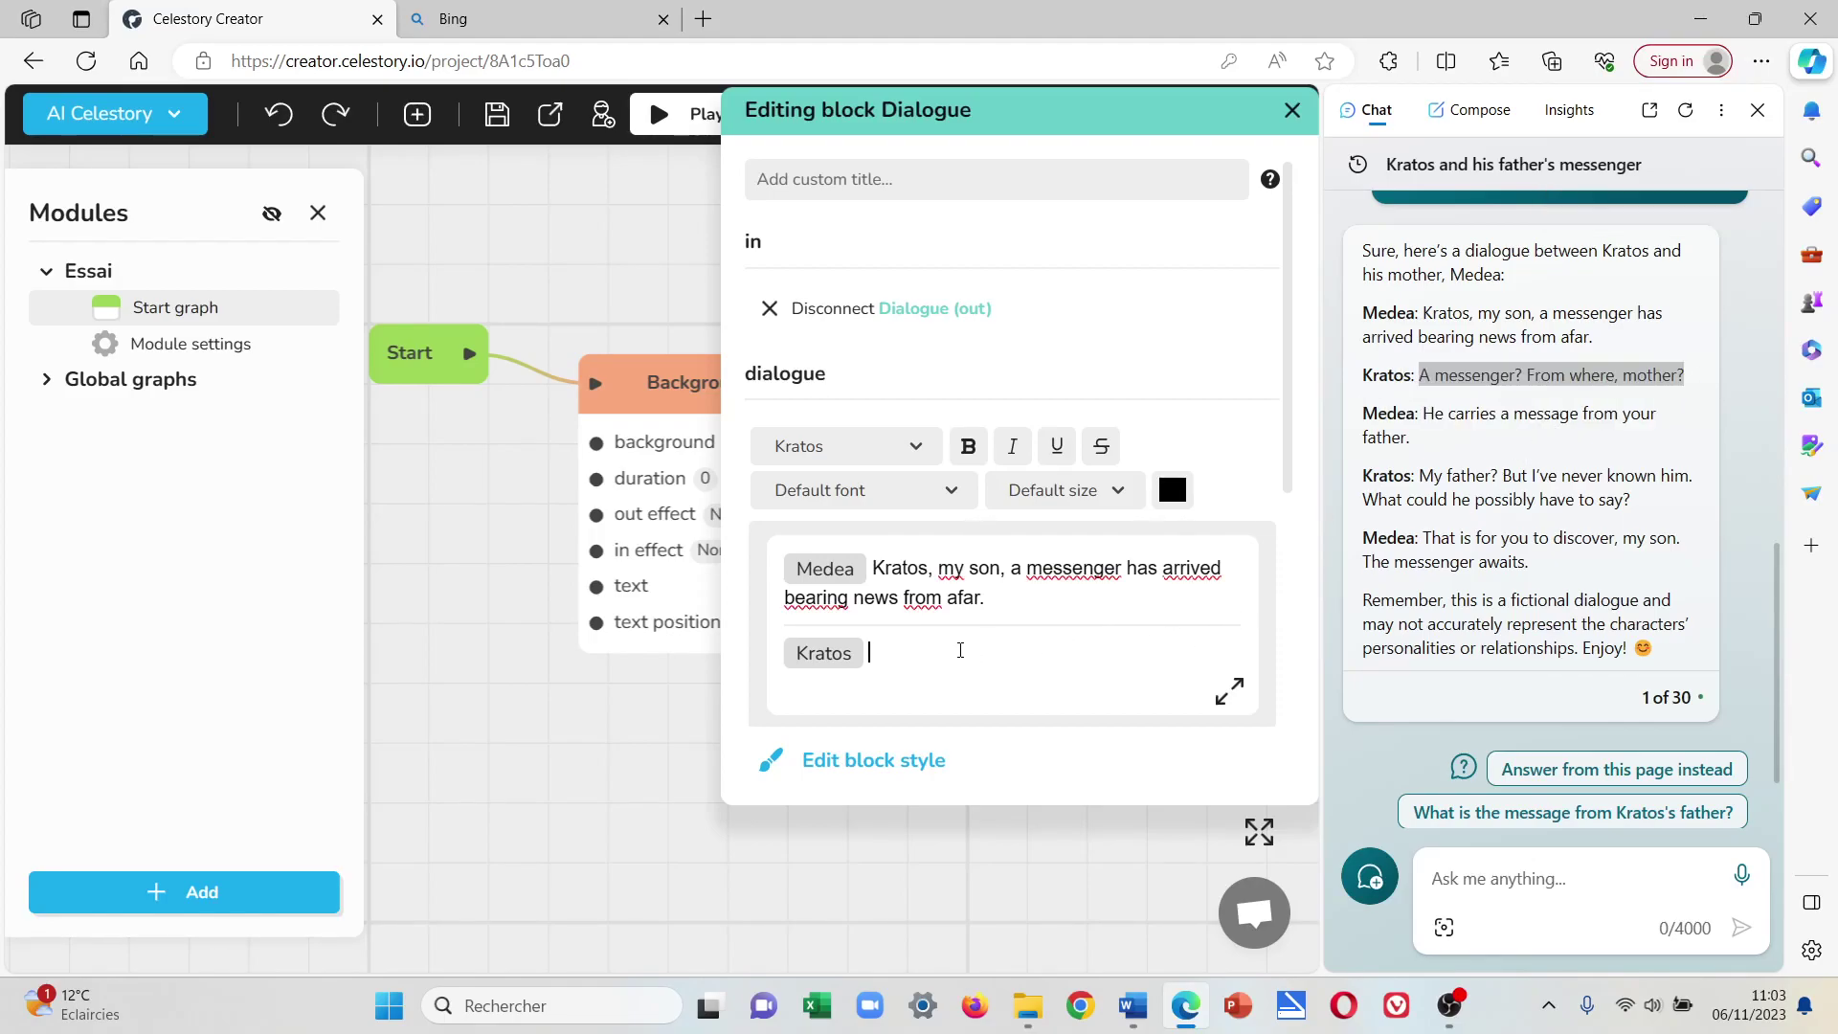
key("ctrl+v")
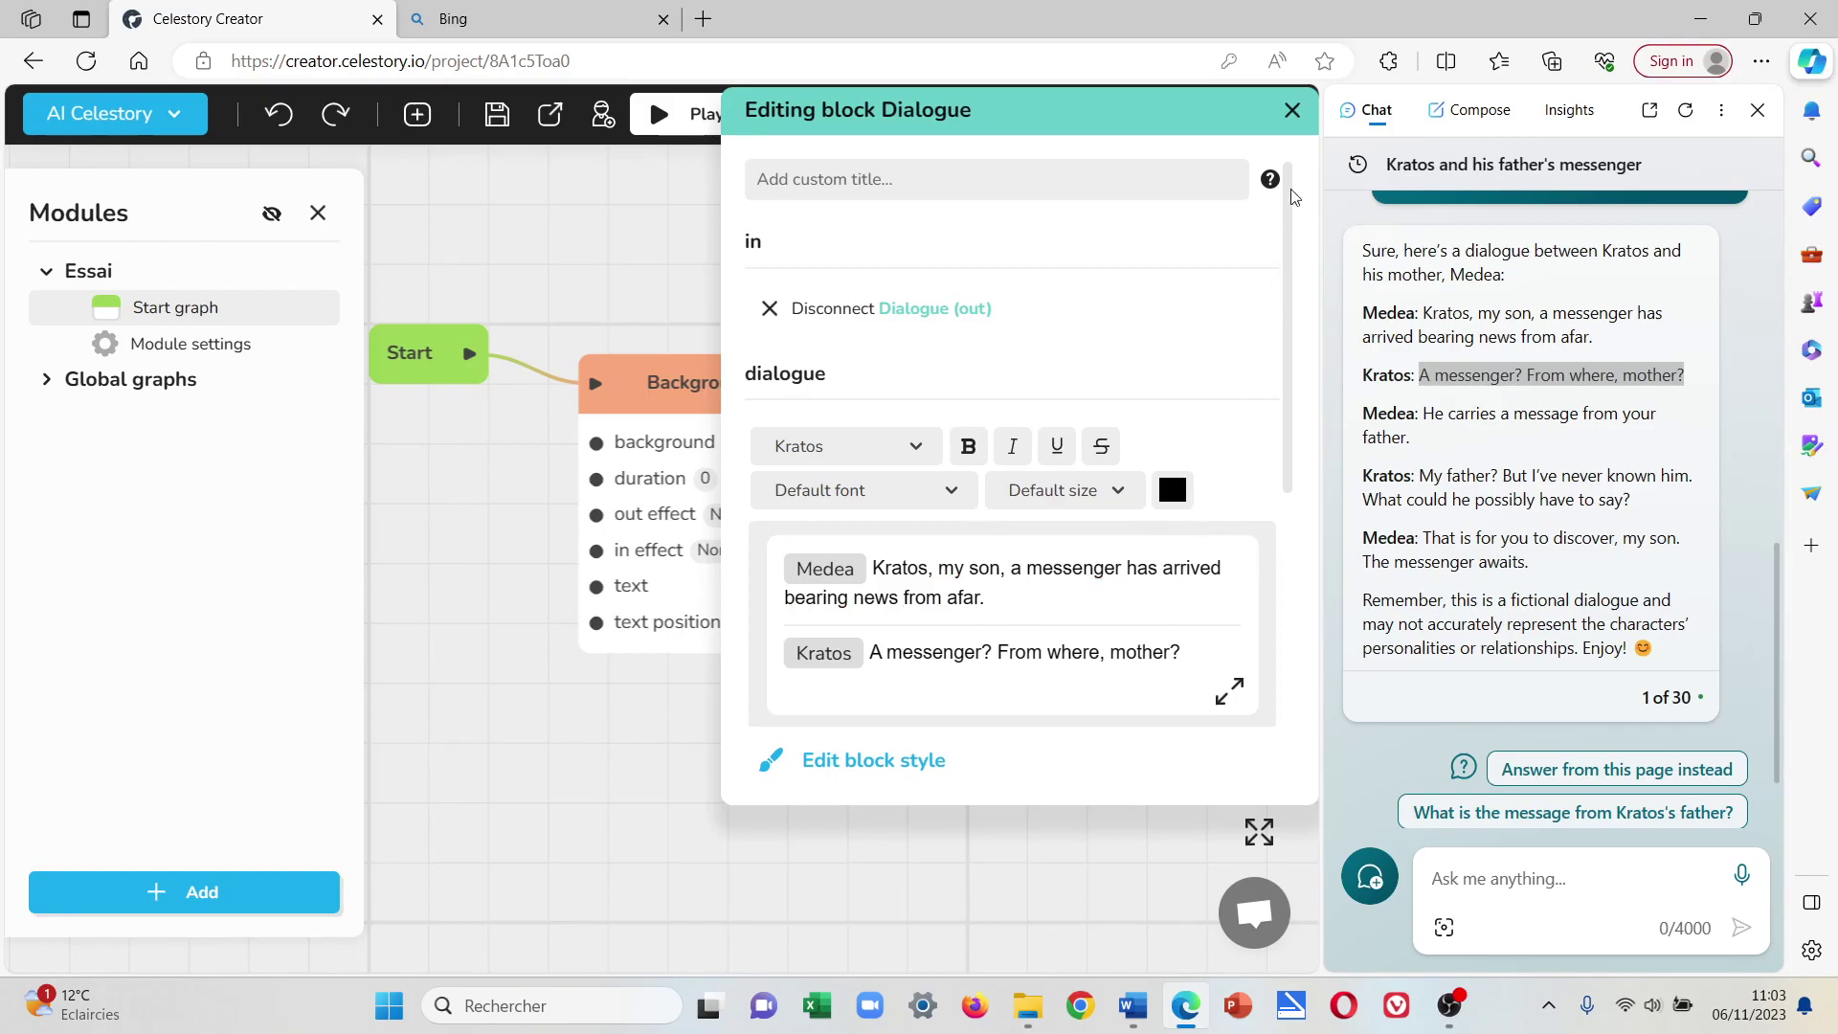
Title the second Dialogue block 'mode precise'.
left_click(1292, 109)
scroll(1344, 503, "up", 10)
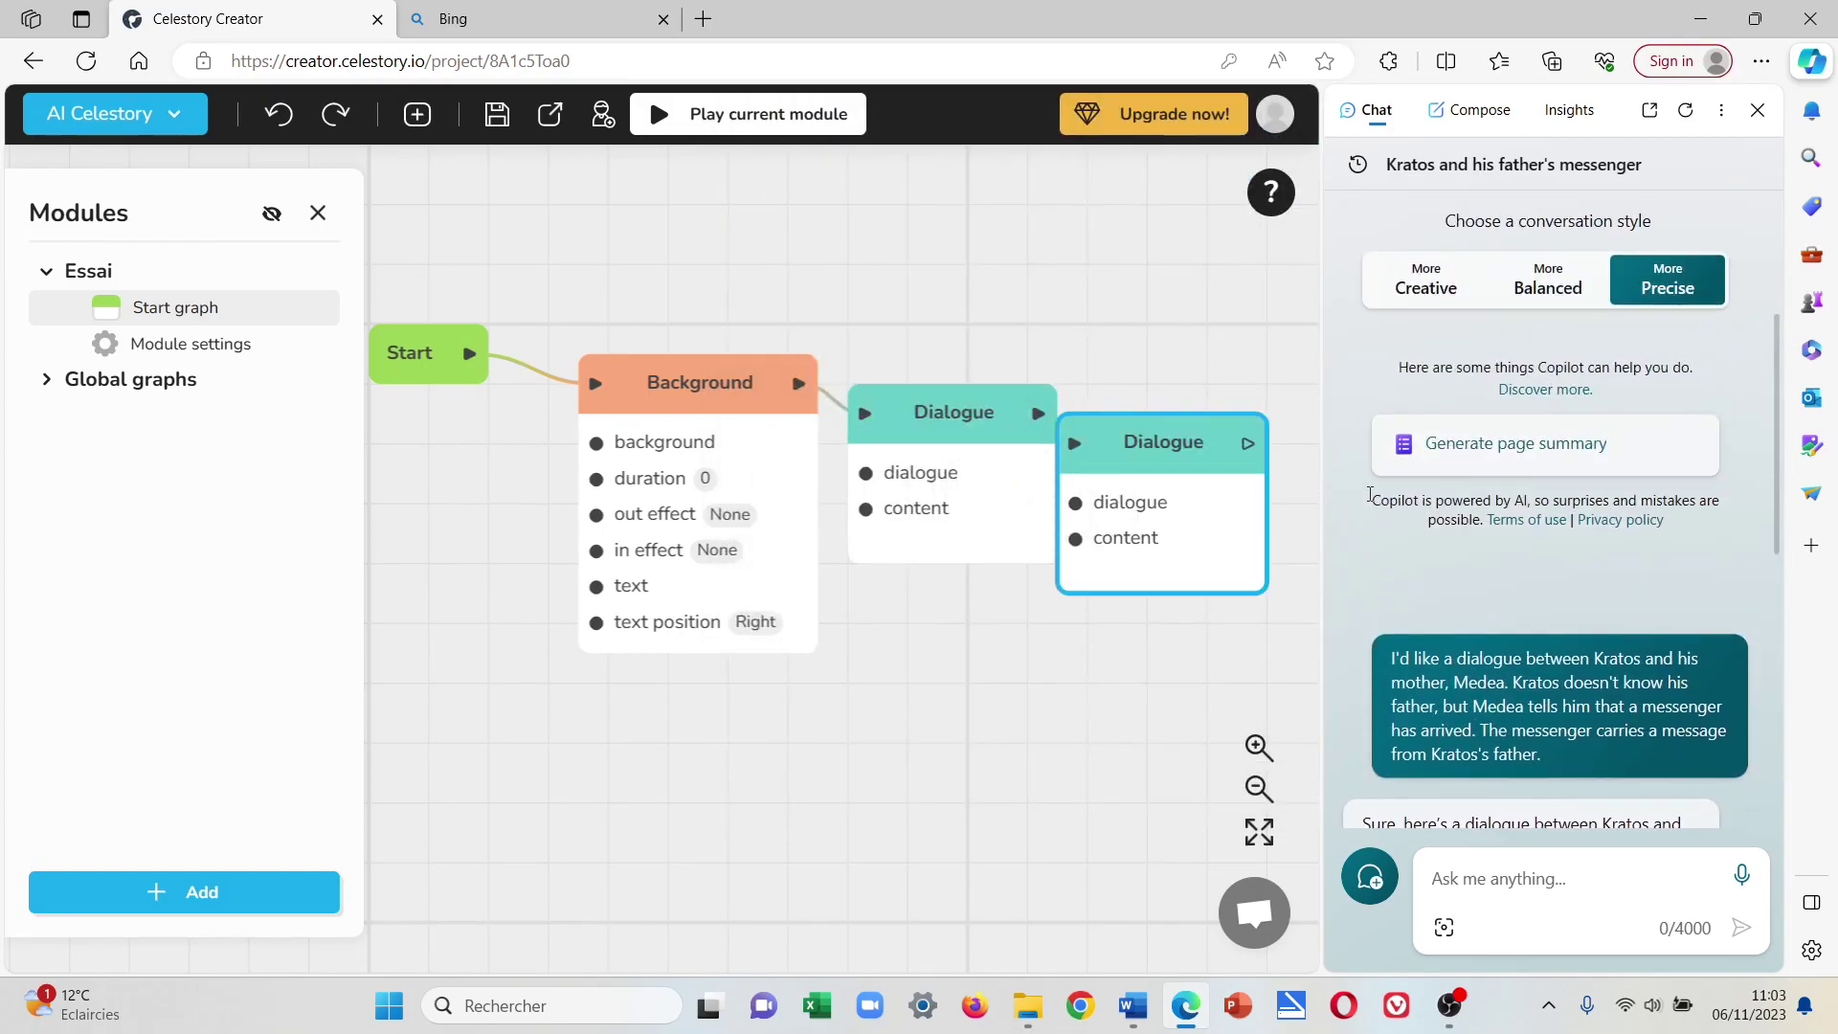
left_click(1153, 442)
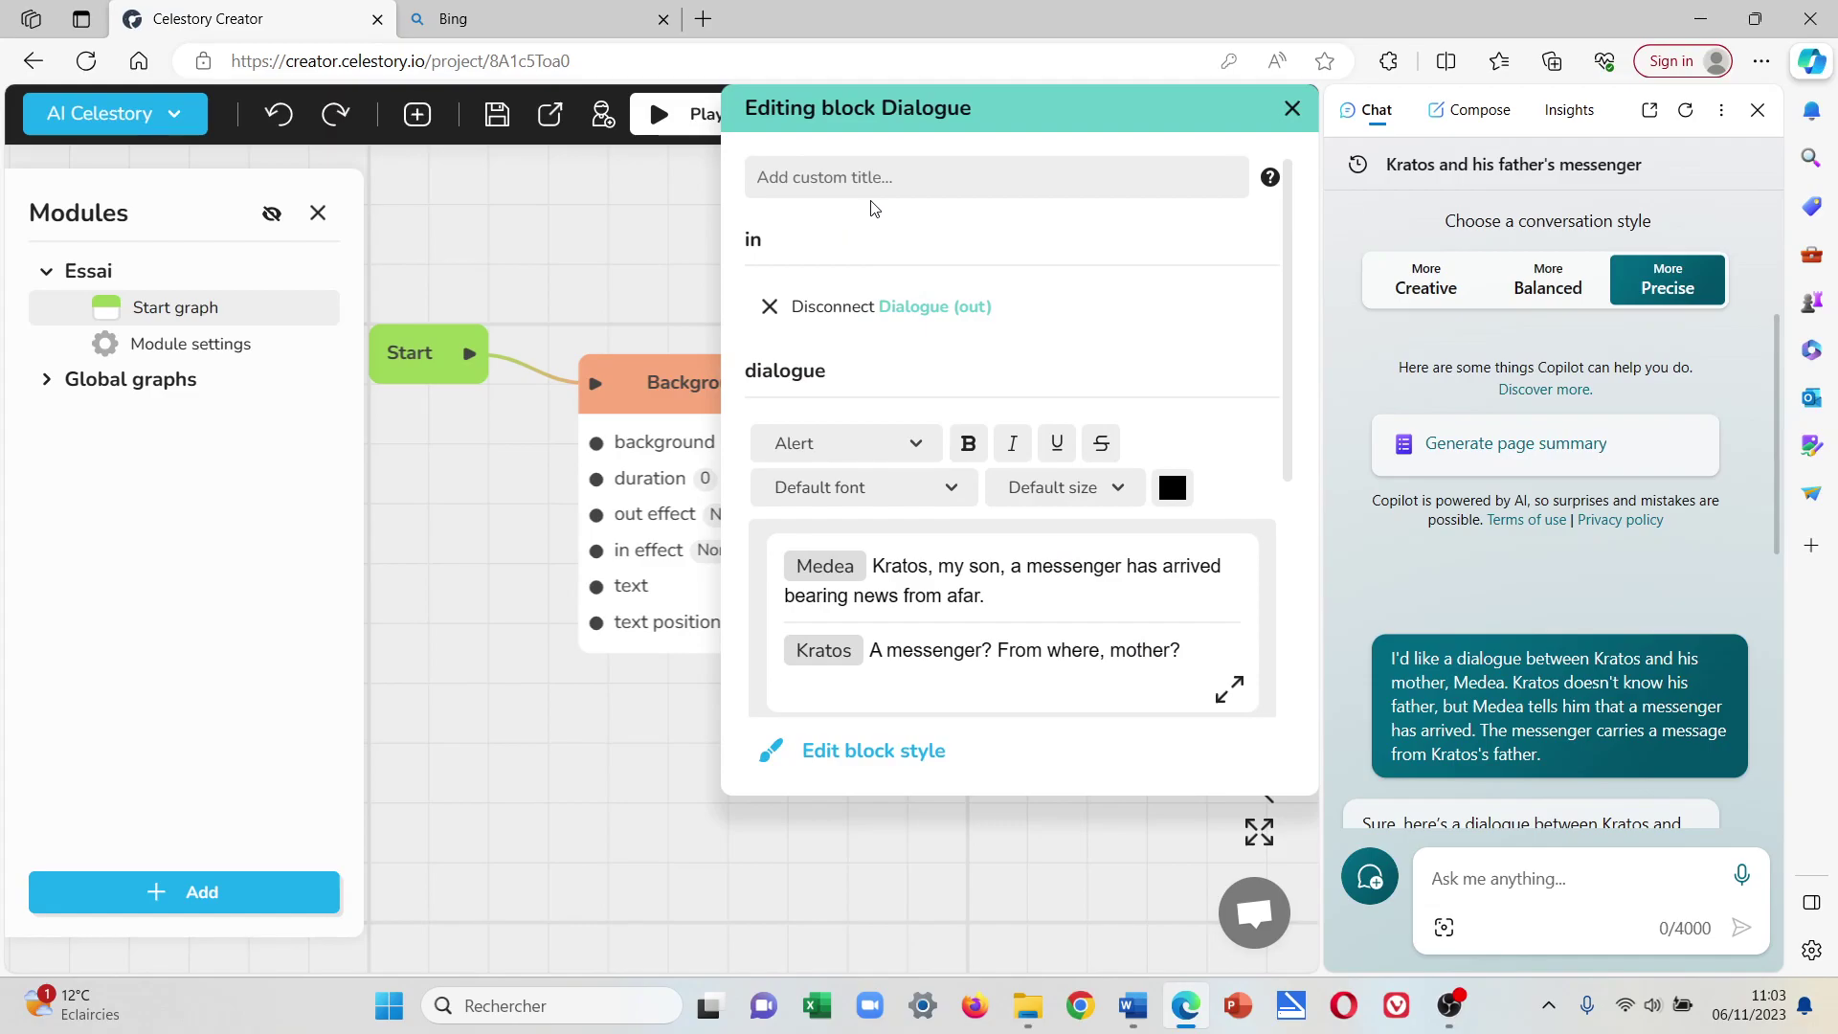
type("mode precrise")
key("Left")
key("Left")
key("Left")
key("BackSpace")
left_click(1291, 108)
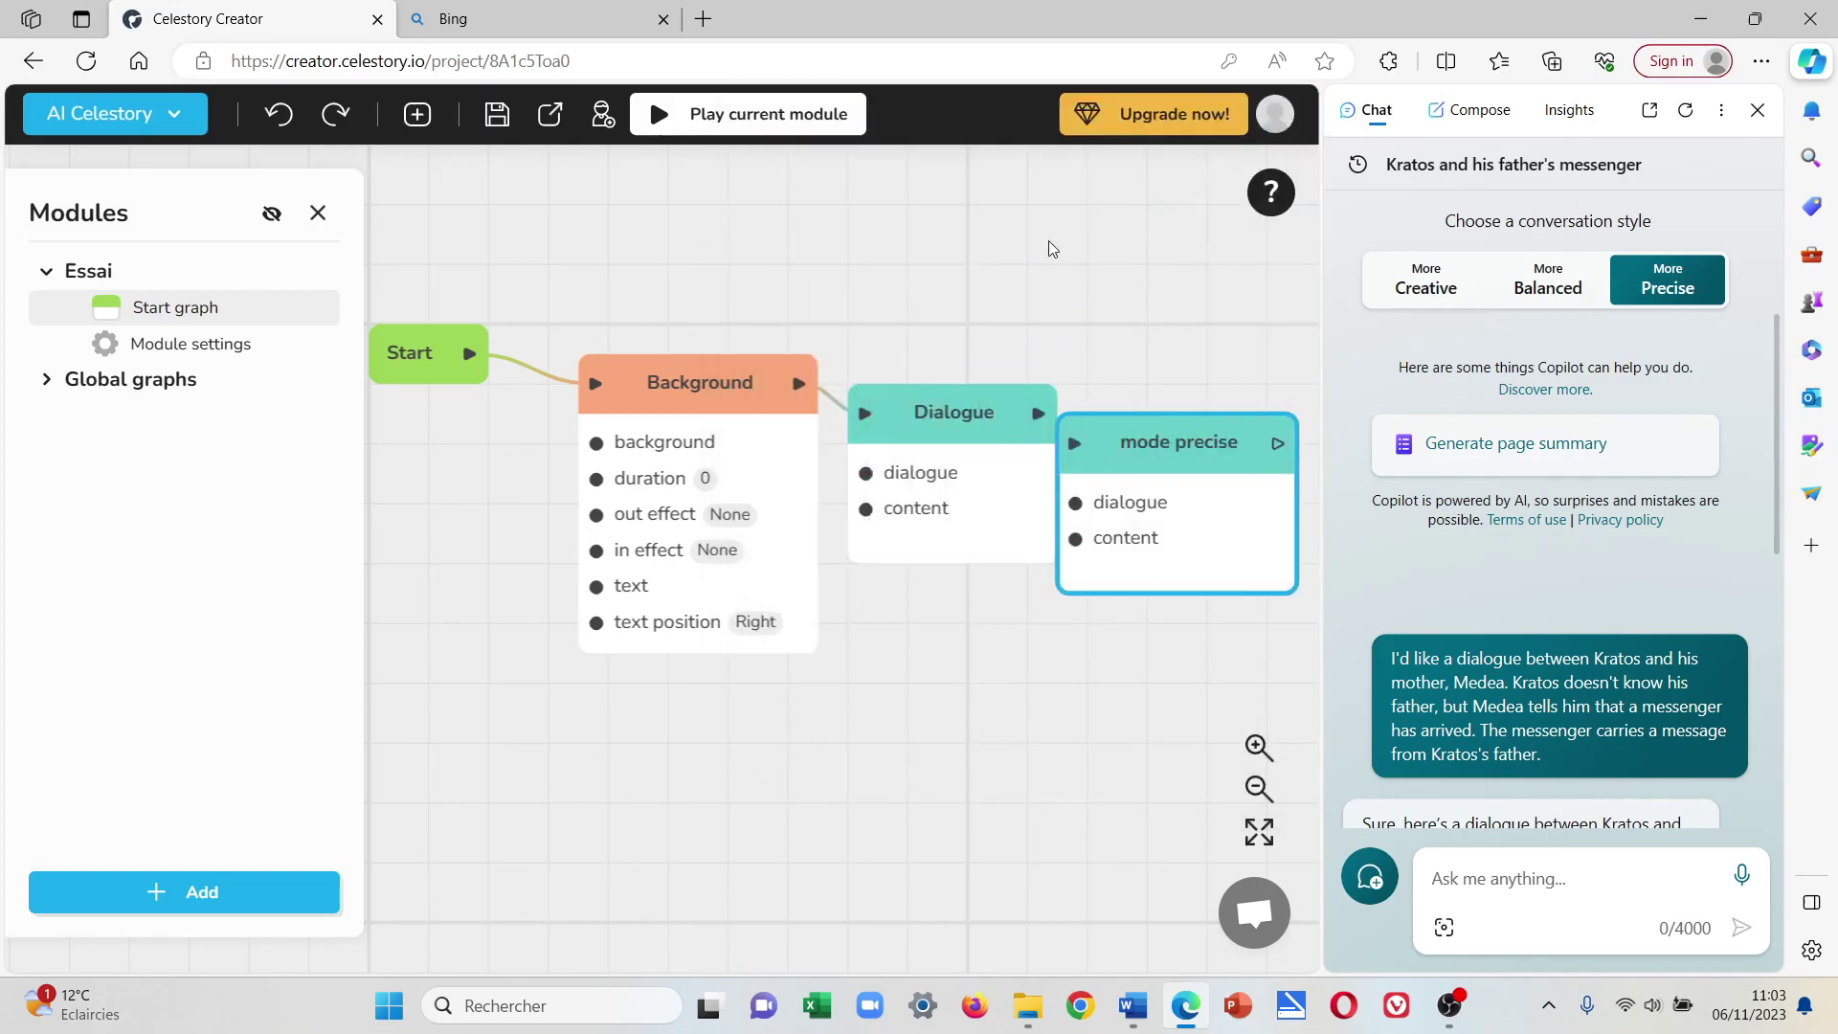
Title the first block 'mode creative' and move the mode precise block further right.
left_click(950, 458)
left_click(924, 198)
type("mode creative")
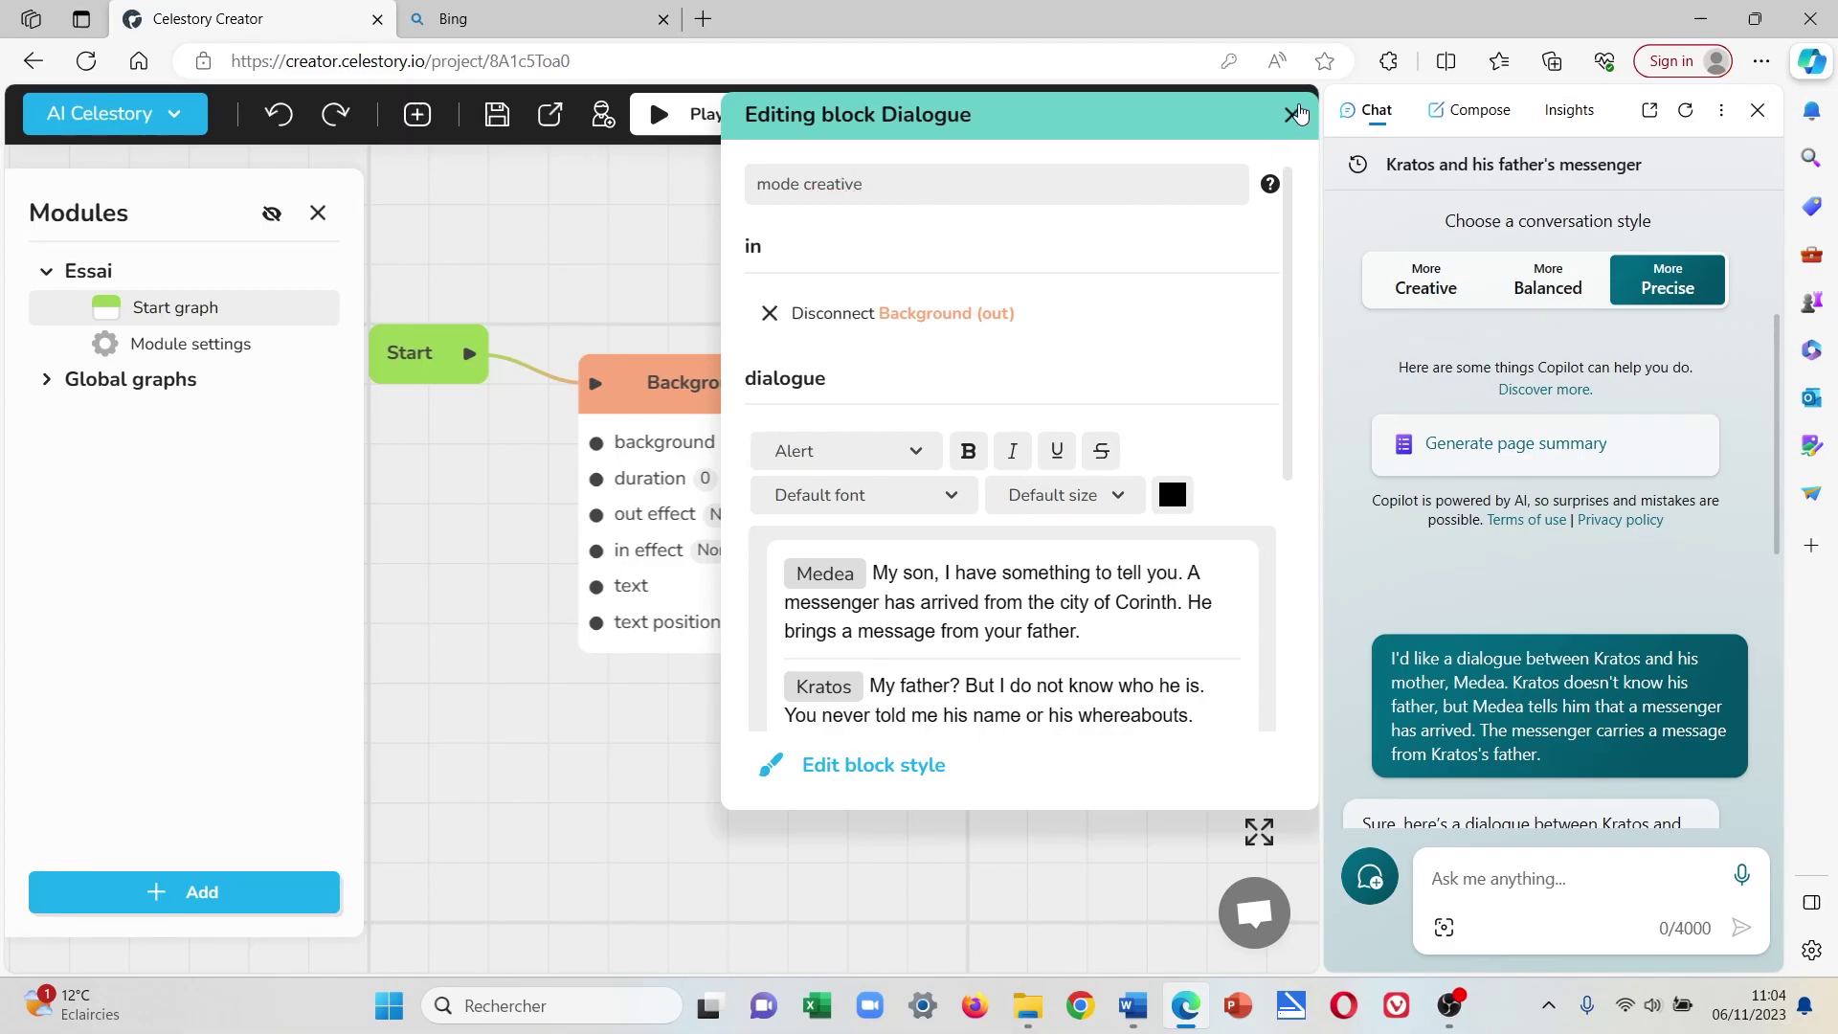
left_click(1292, 115)
left_click_drag(1151, 430, 1221, 505)
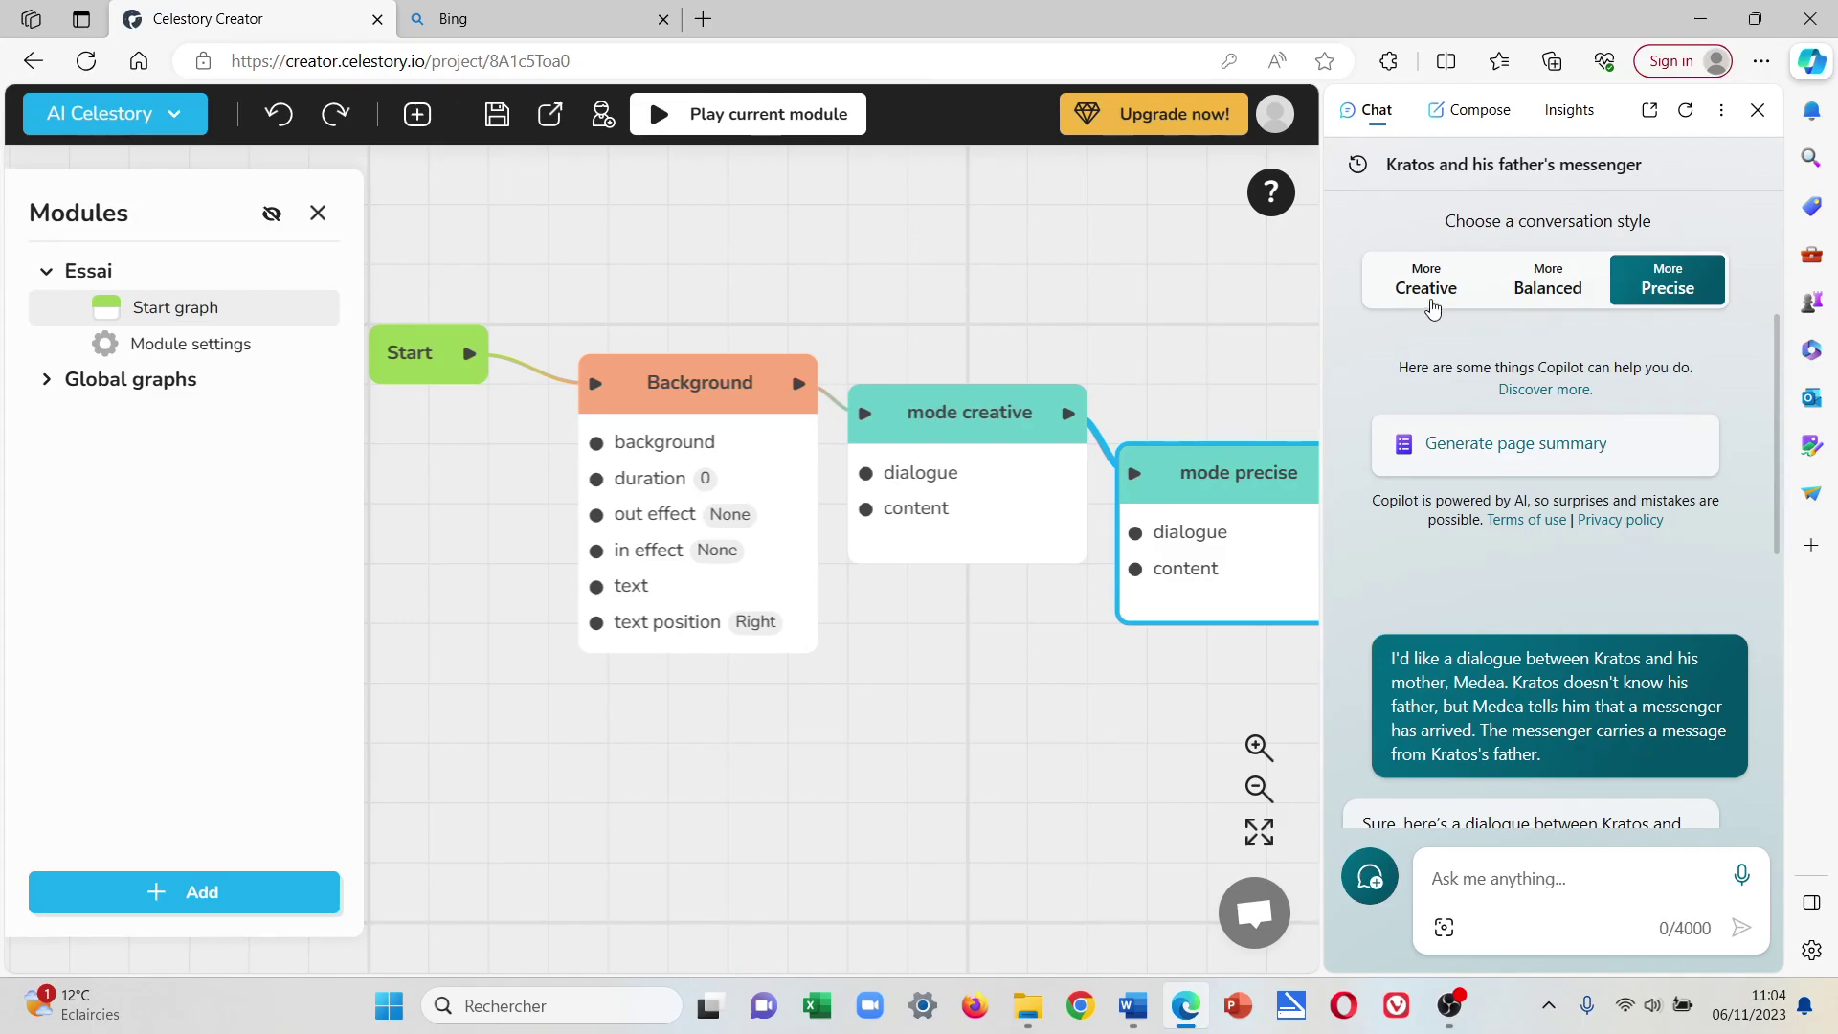
Open Bing Image Creator in the browser side pane.
left_click(559, 35)
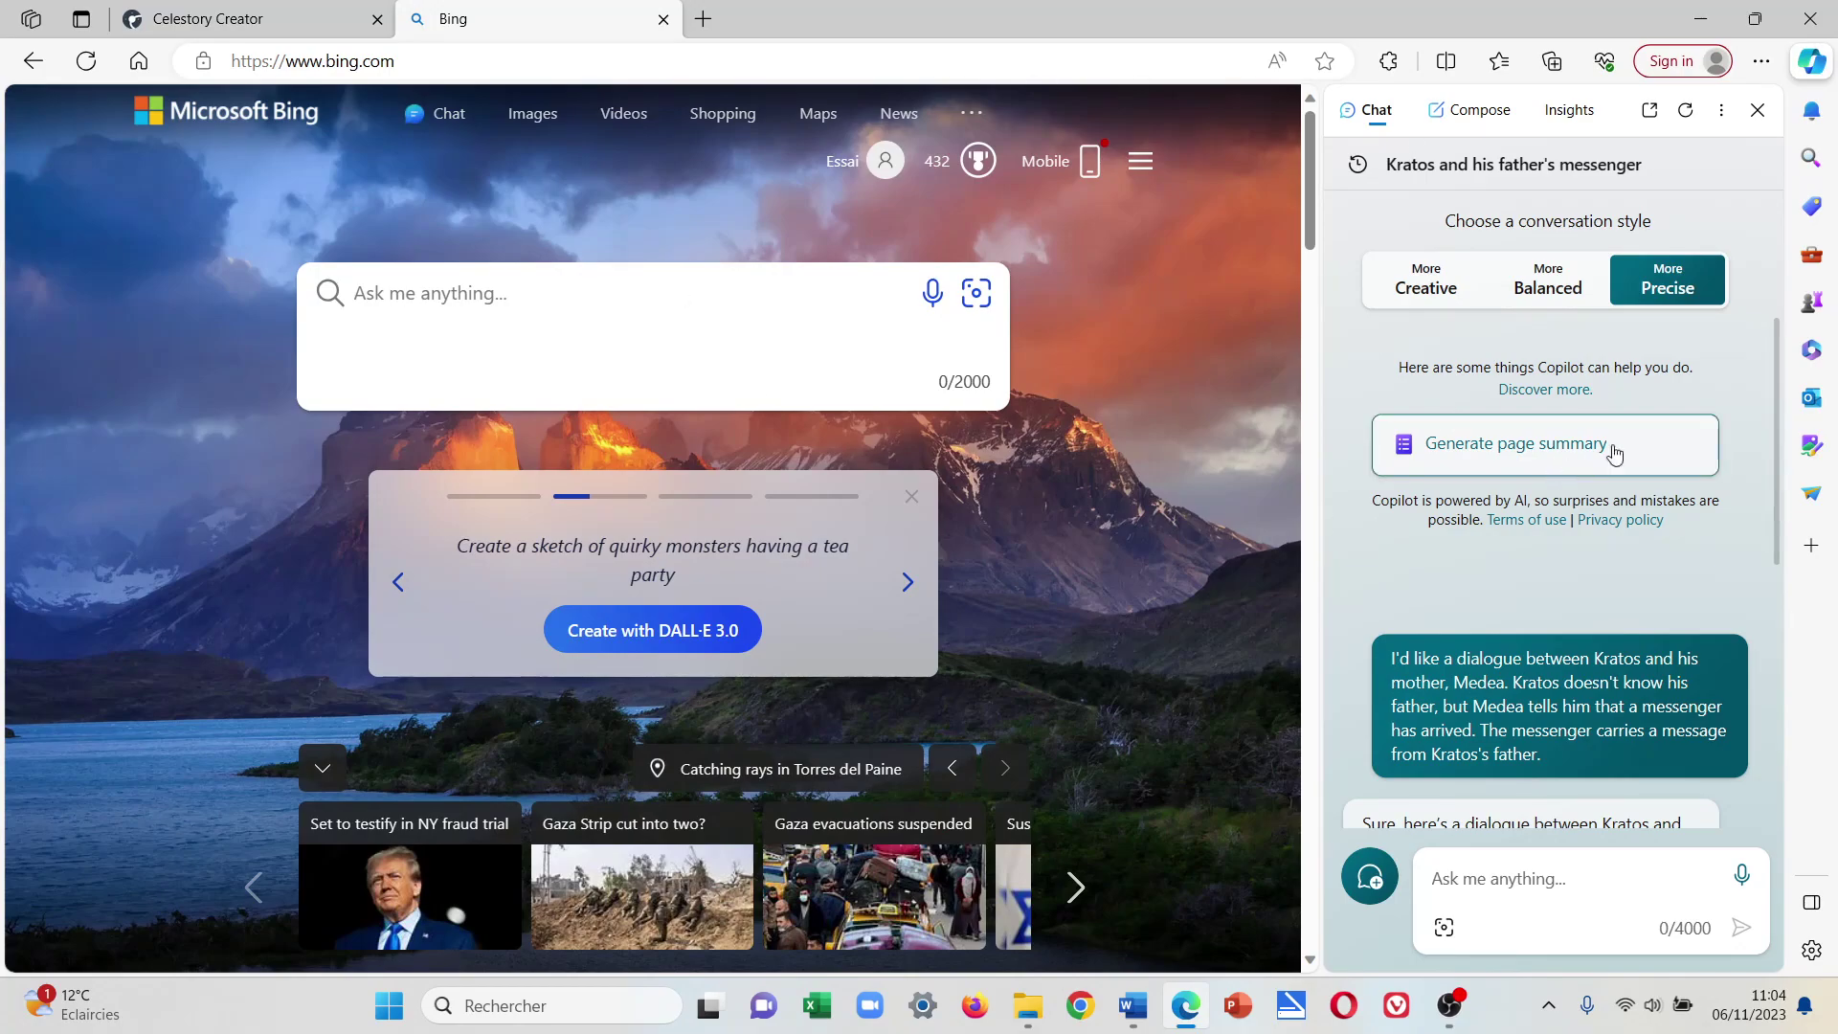
left_click(1812, 448)
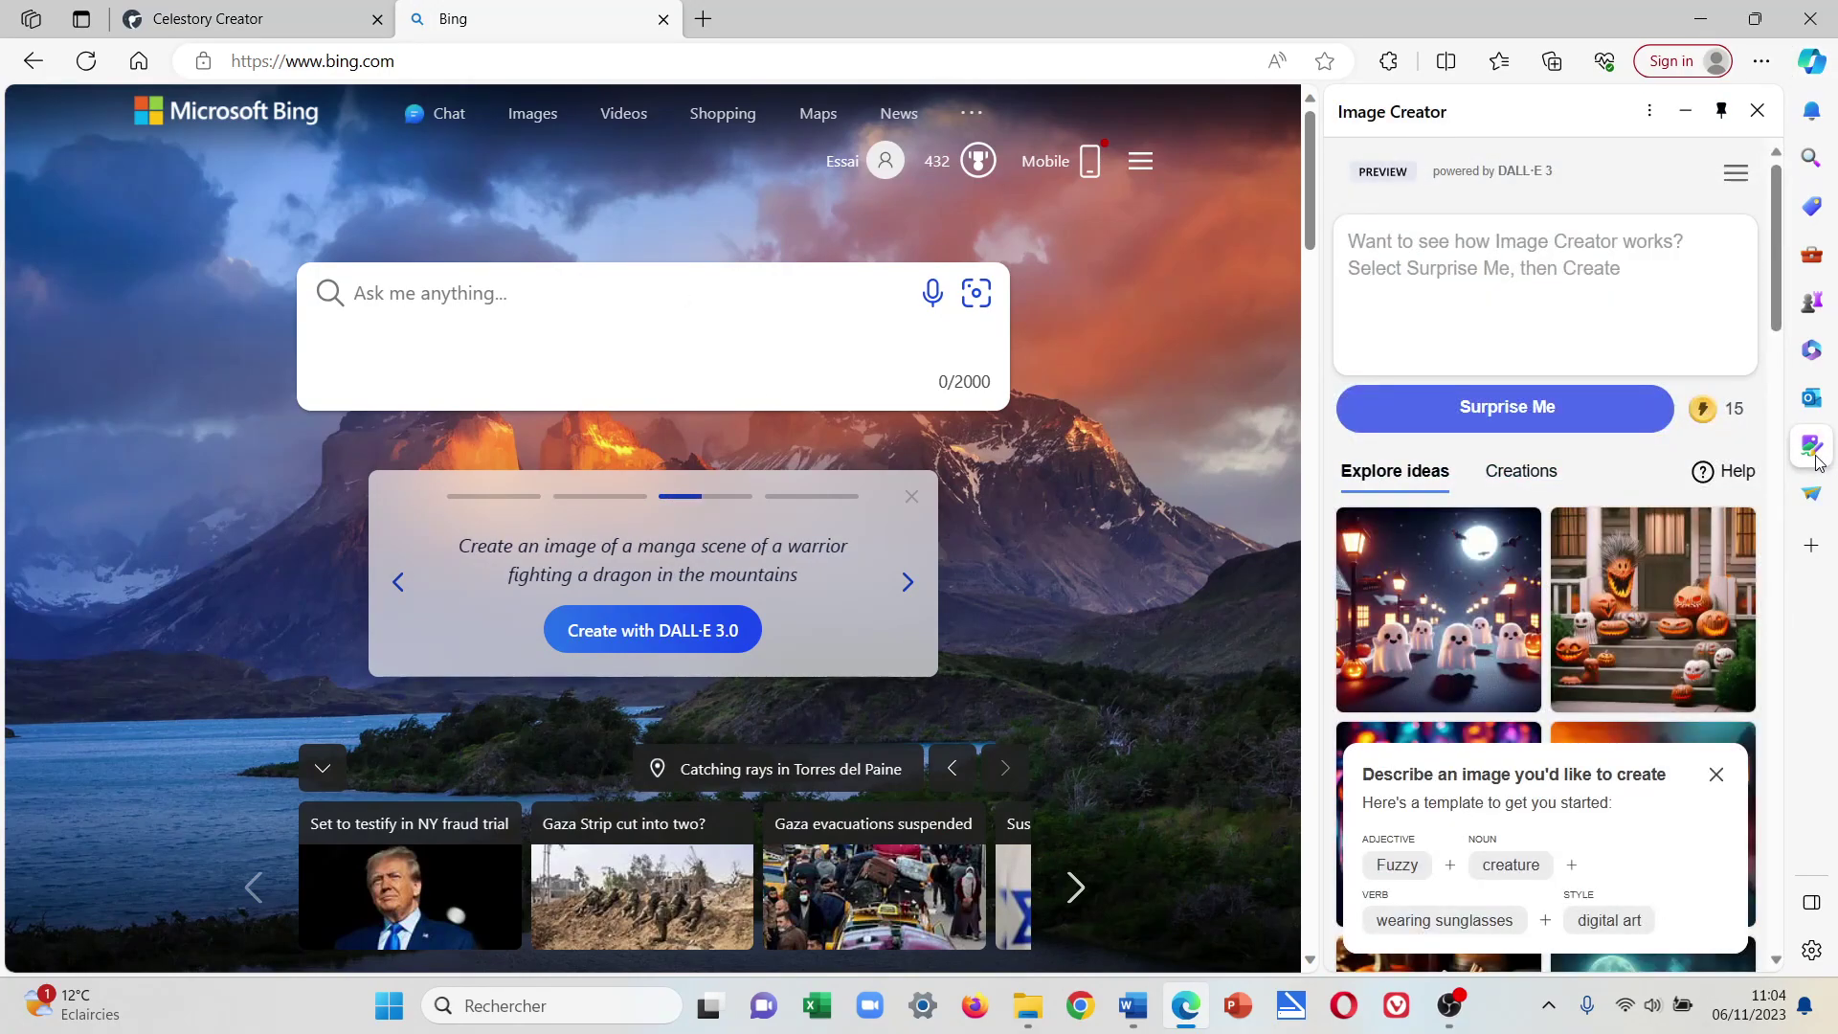
scroll(1539, 329, "down", 4)
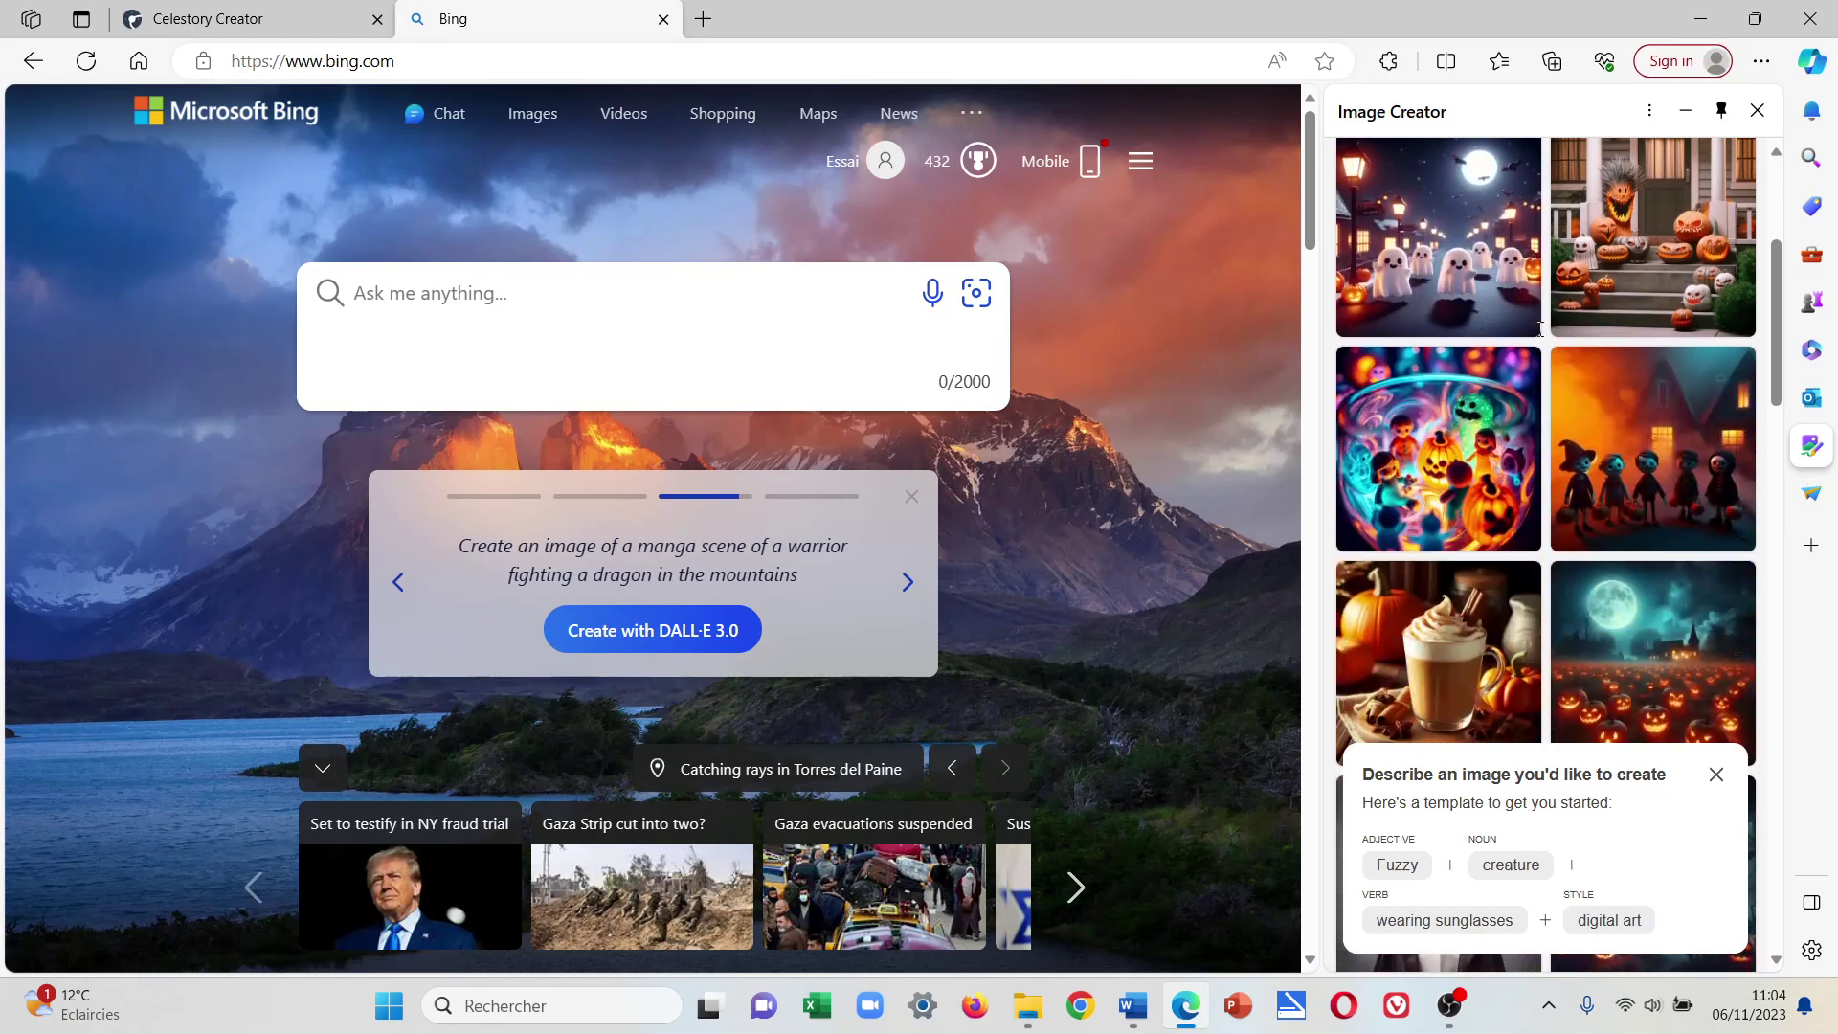
scroll(1539, 329, "up", 4)
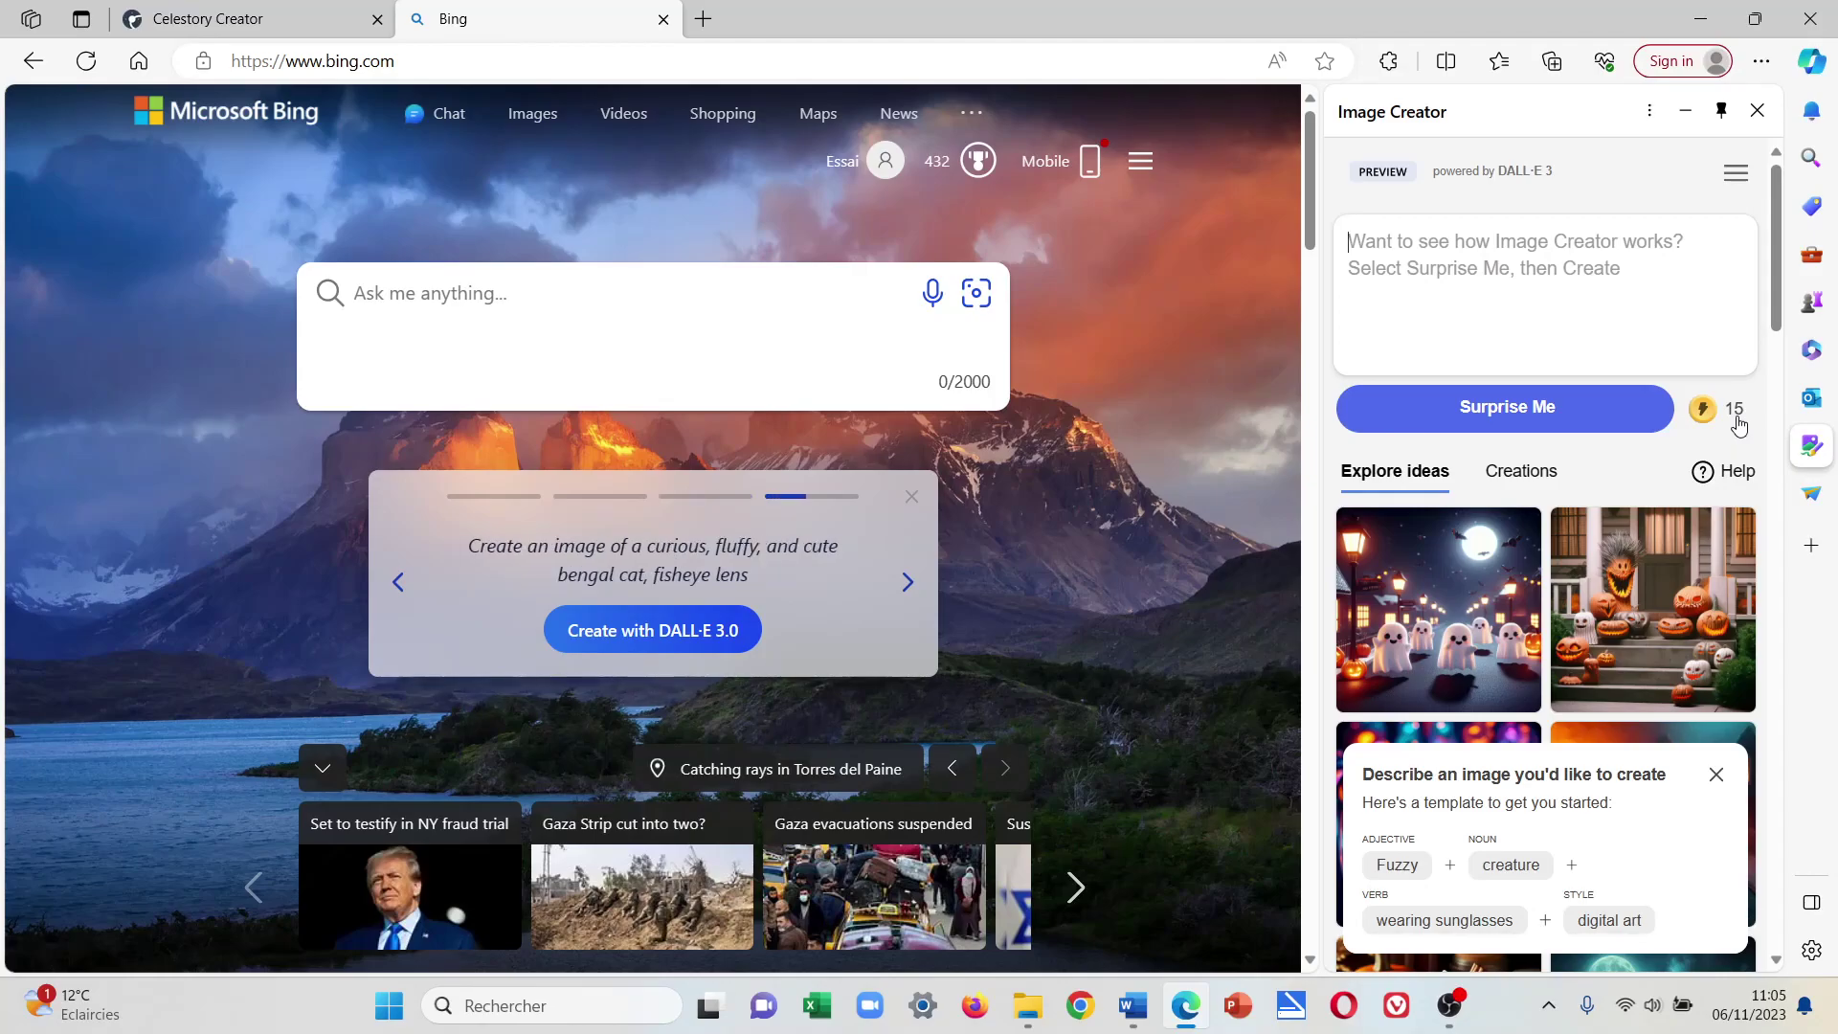
Generate four images of a young man and his older mother in ancient Greek dress.
left_click(1664, 296)
type("A young man, dressed as in ancient Greece, talks with his older mother, dressed as in ancient Greece. They are in an ancient Greek house. It's evening. They are holding nothing in their hands.")
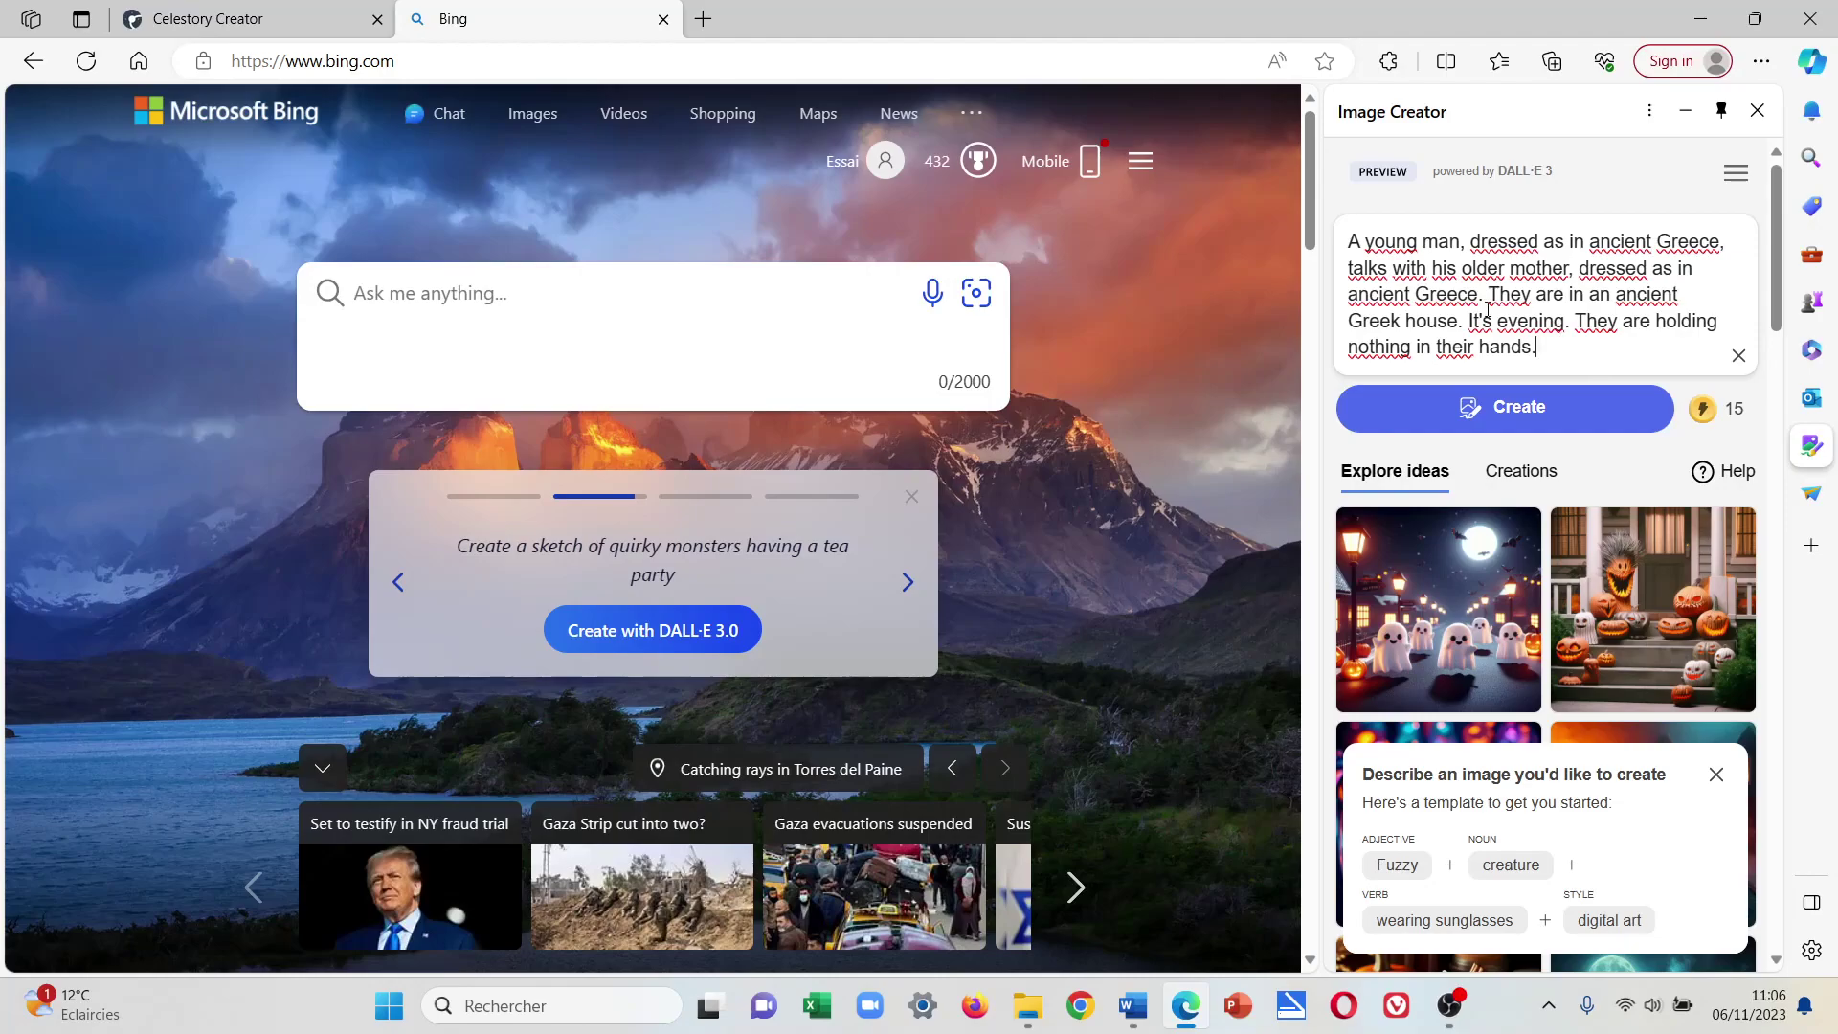
left_click(1568, 421)
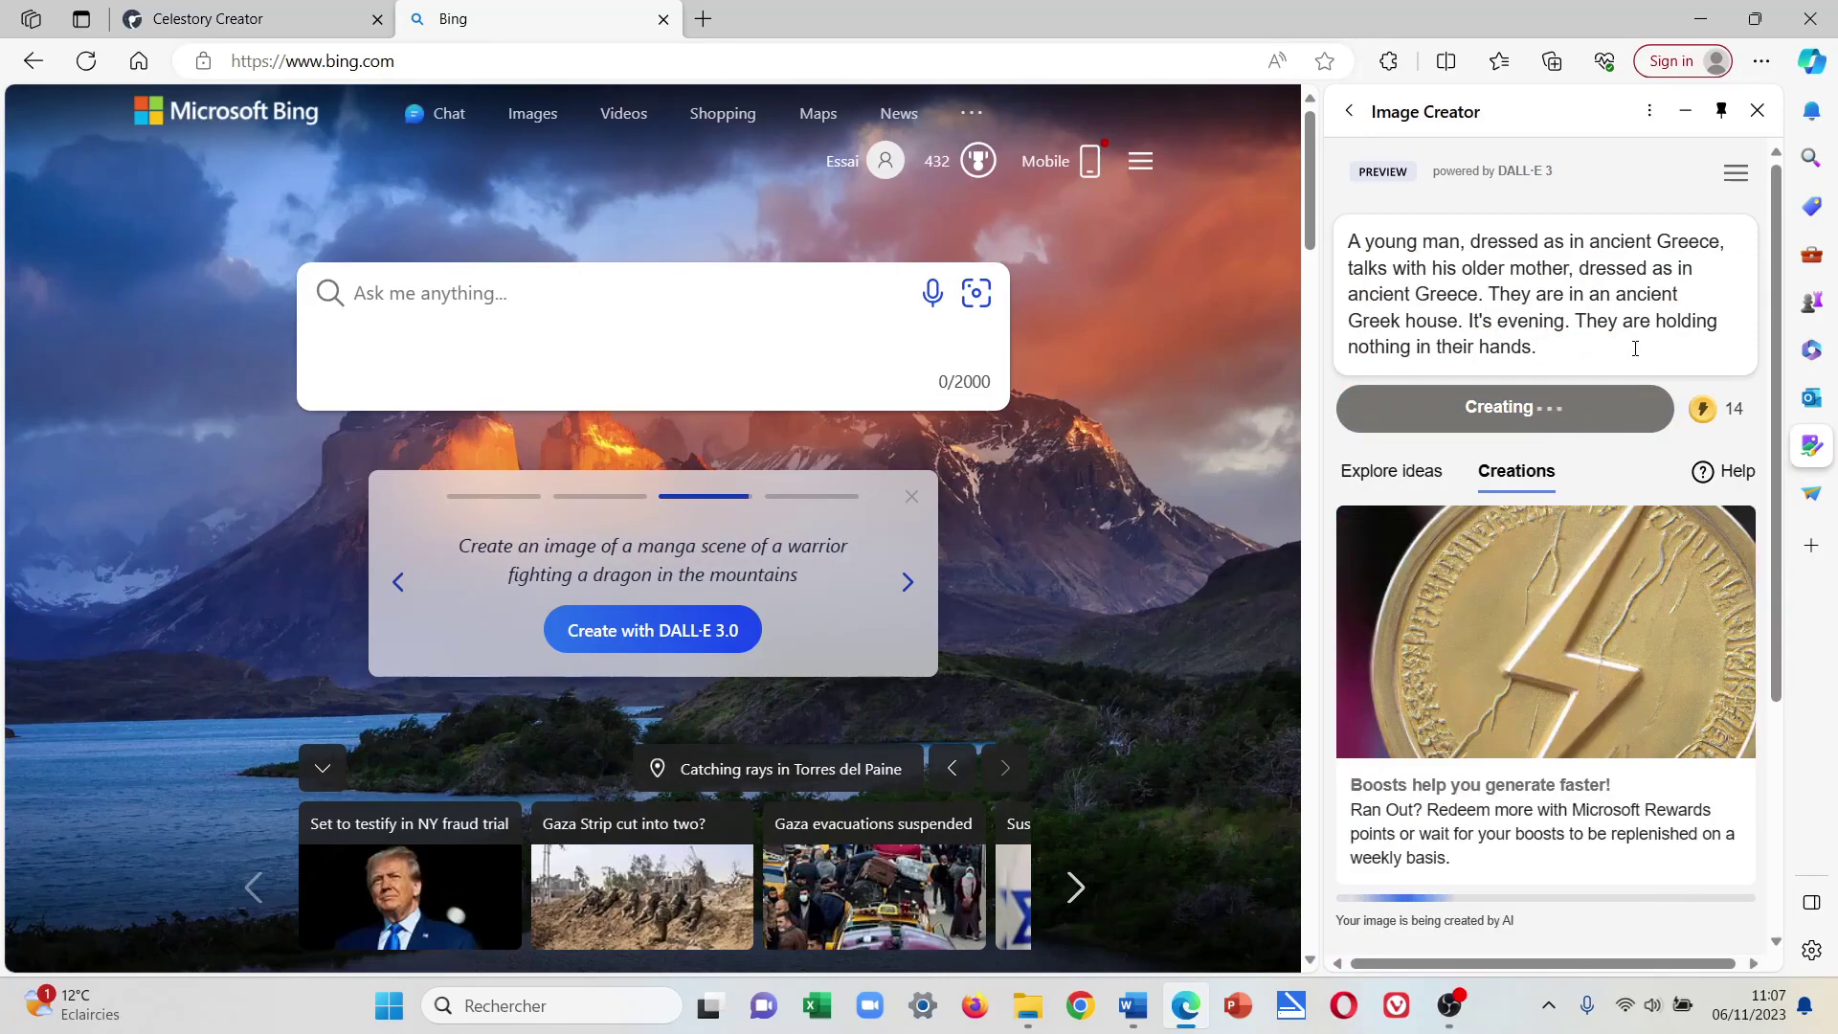
mouse_move(1728, 421)
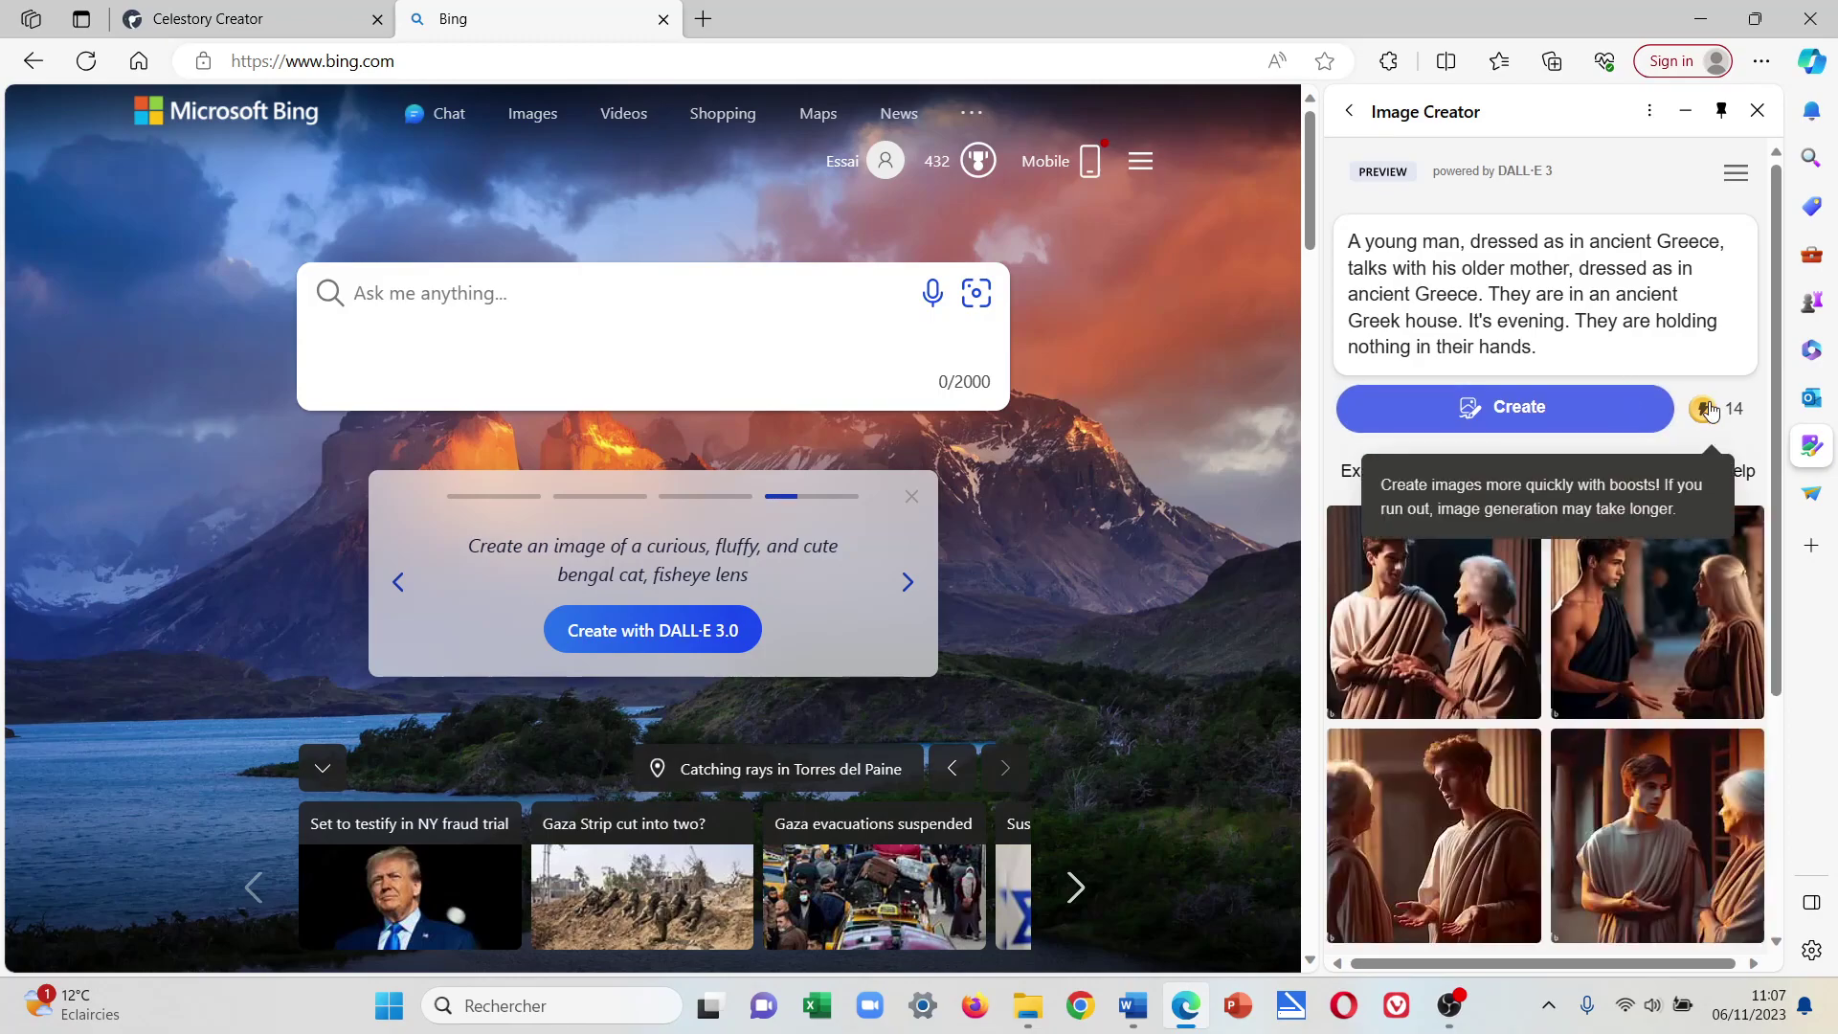
scroll(1509, 447, "down", 2)
scroll(1509, 447, "up", 1)
left_click(1509, 447)
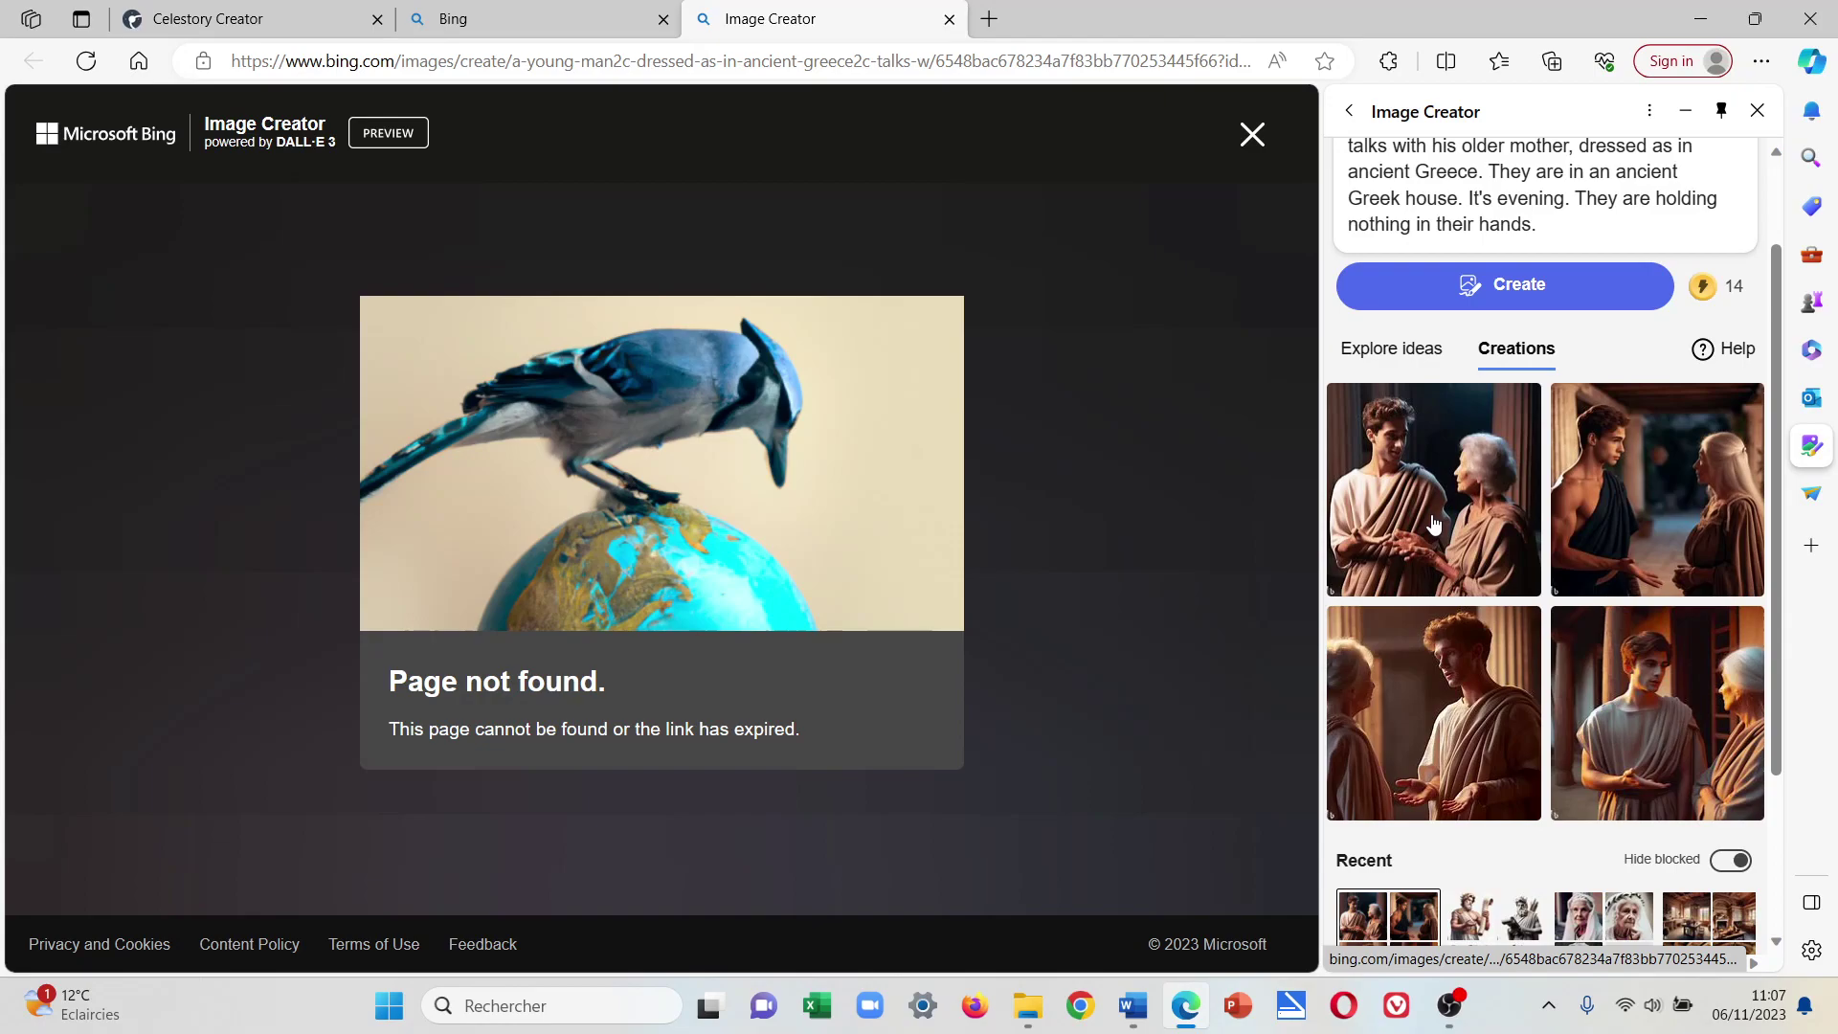
Generate four realistic faces of a veiled elderly woman and enlarge the first.
scroll(1611, 345, "up", 2)
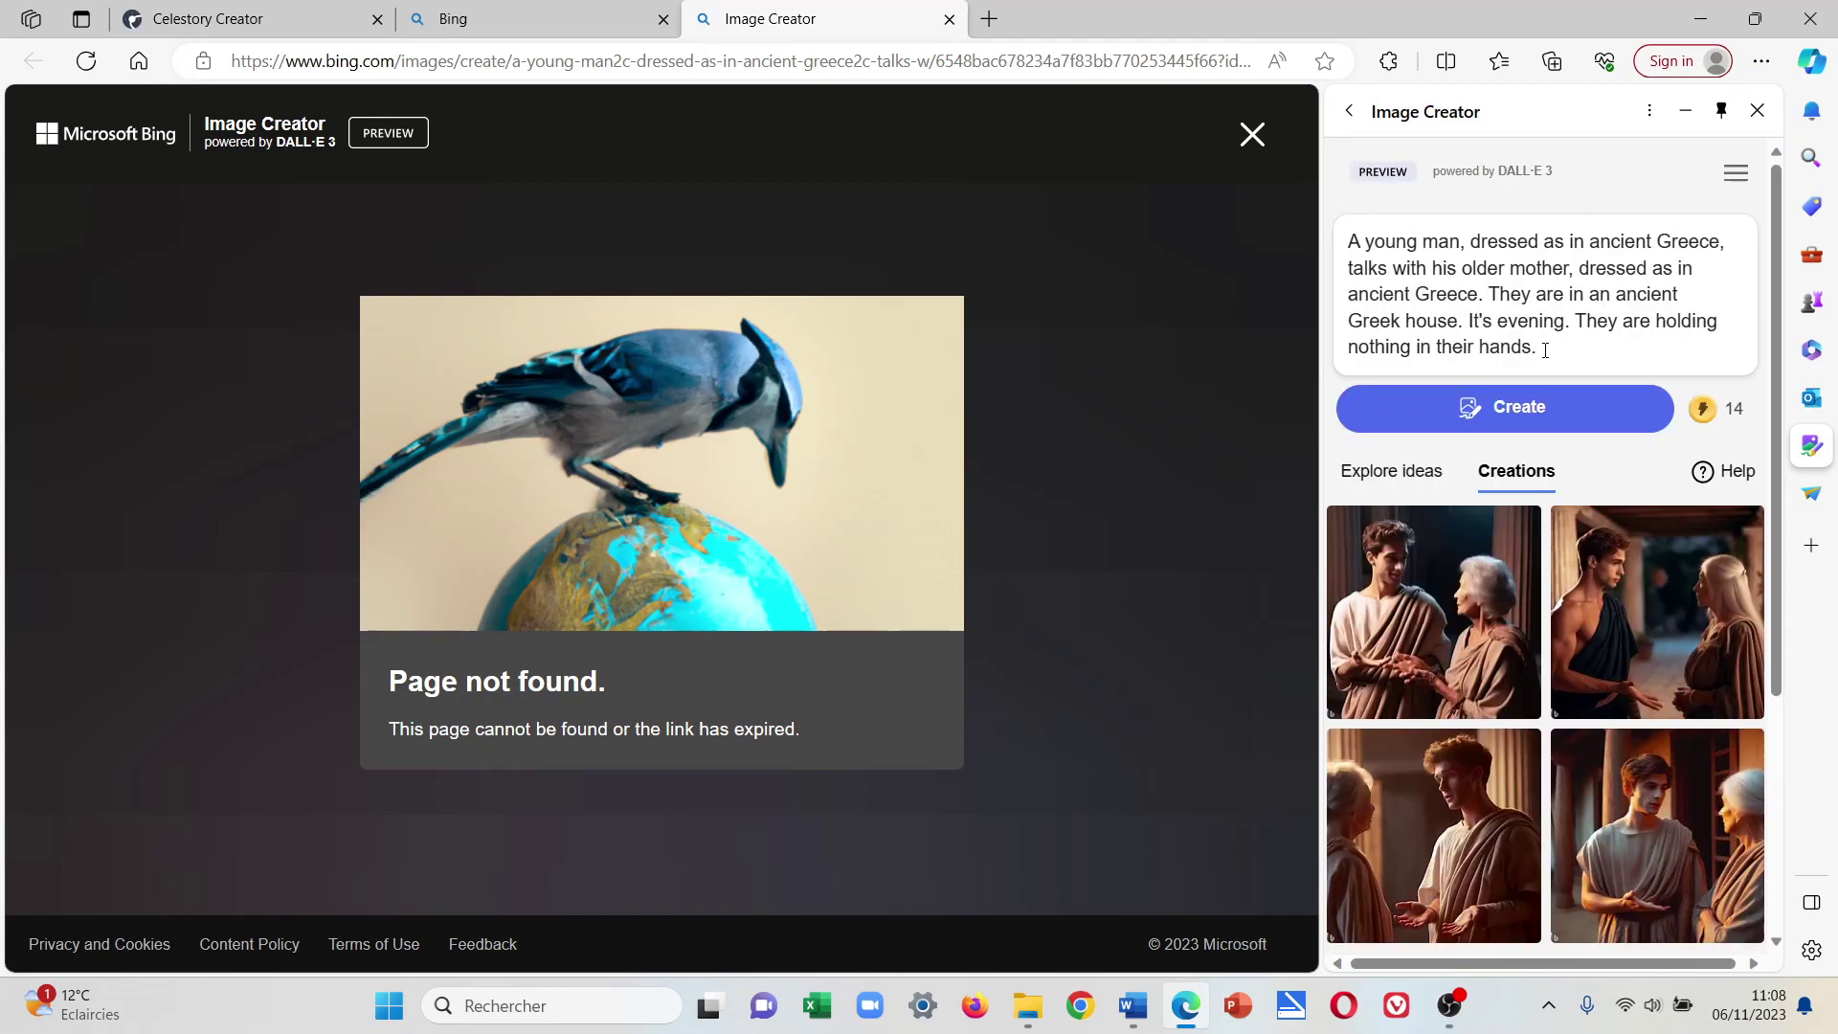
left_click_drag(1544, 349, 1347, 245)
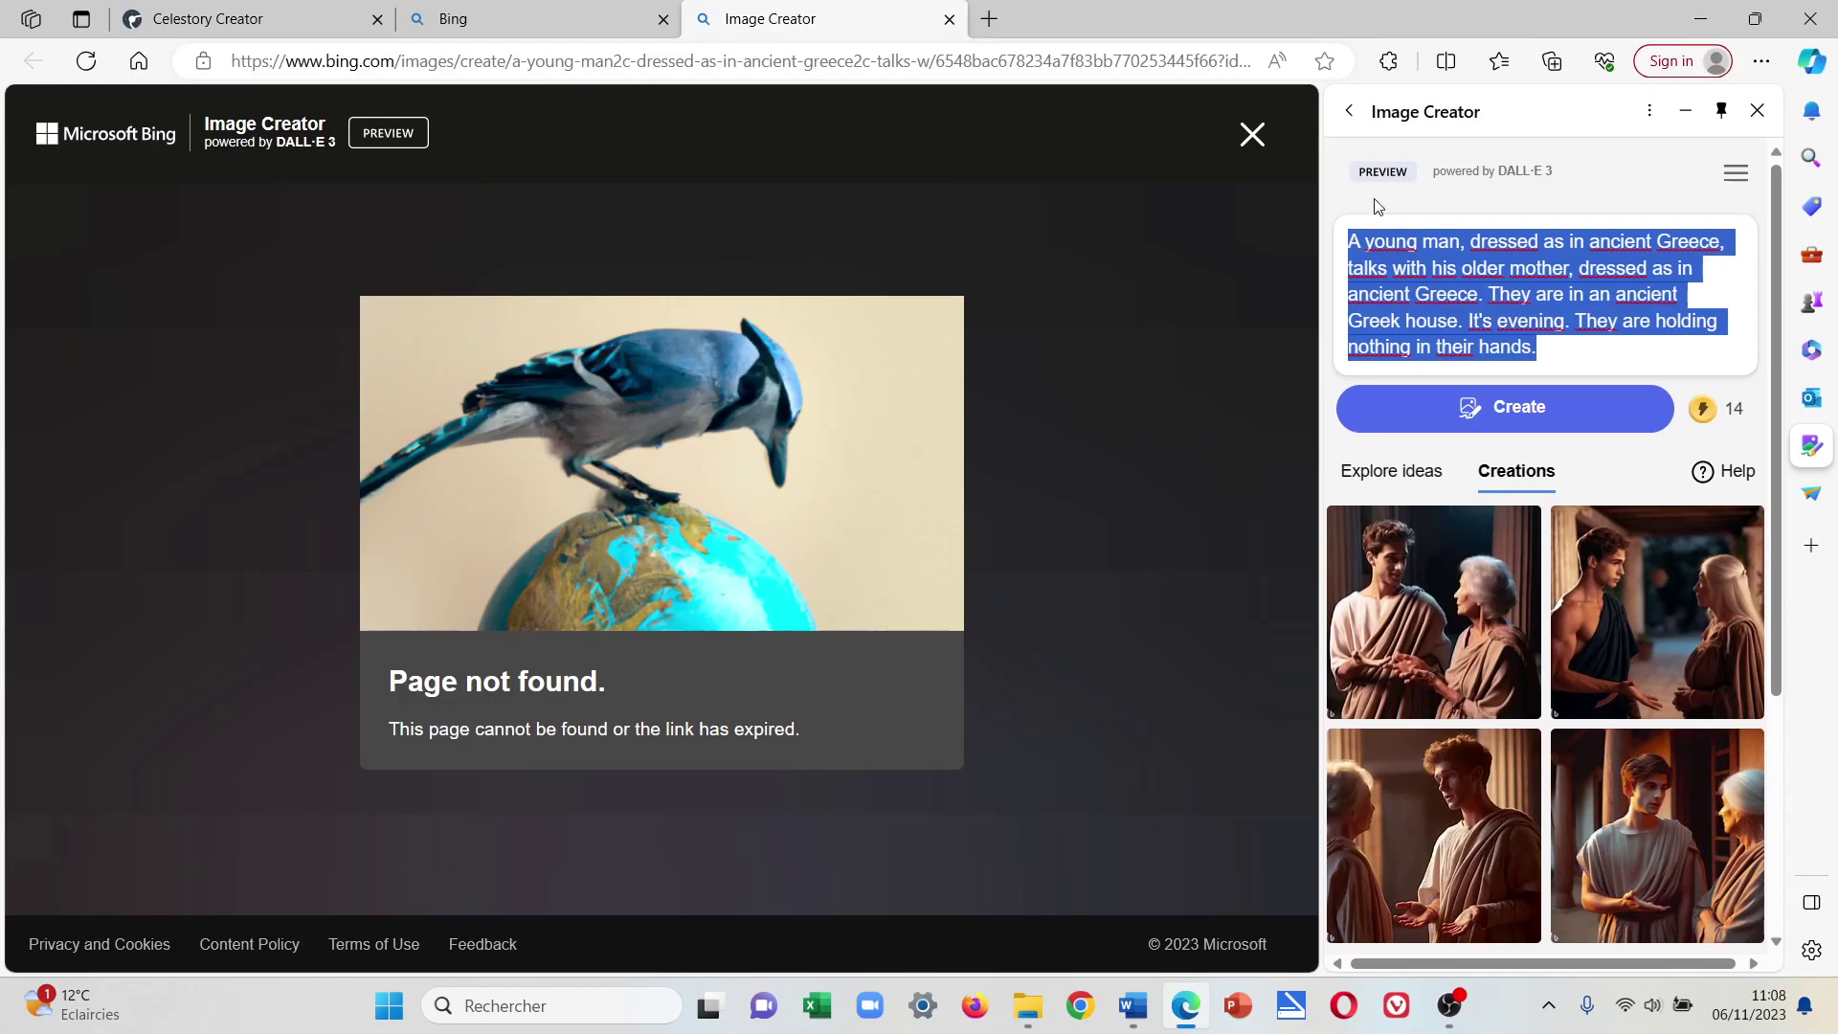
type("In color, the realistic face of an elderly woman dressed as in ancient Greece, with a white veil over her head.")
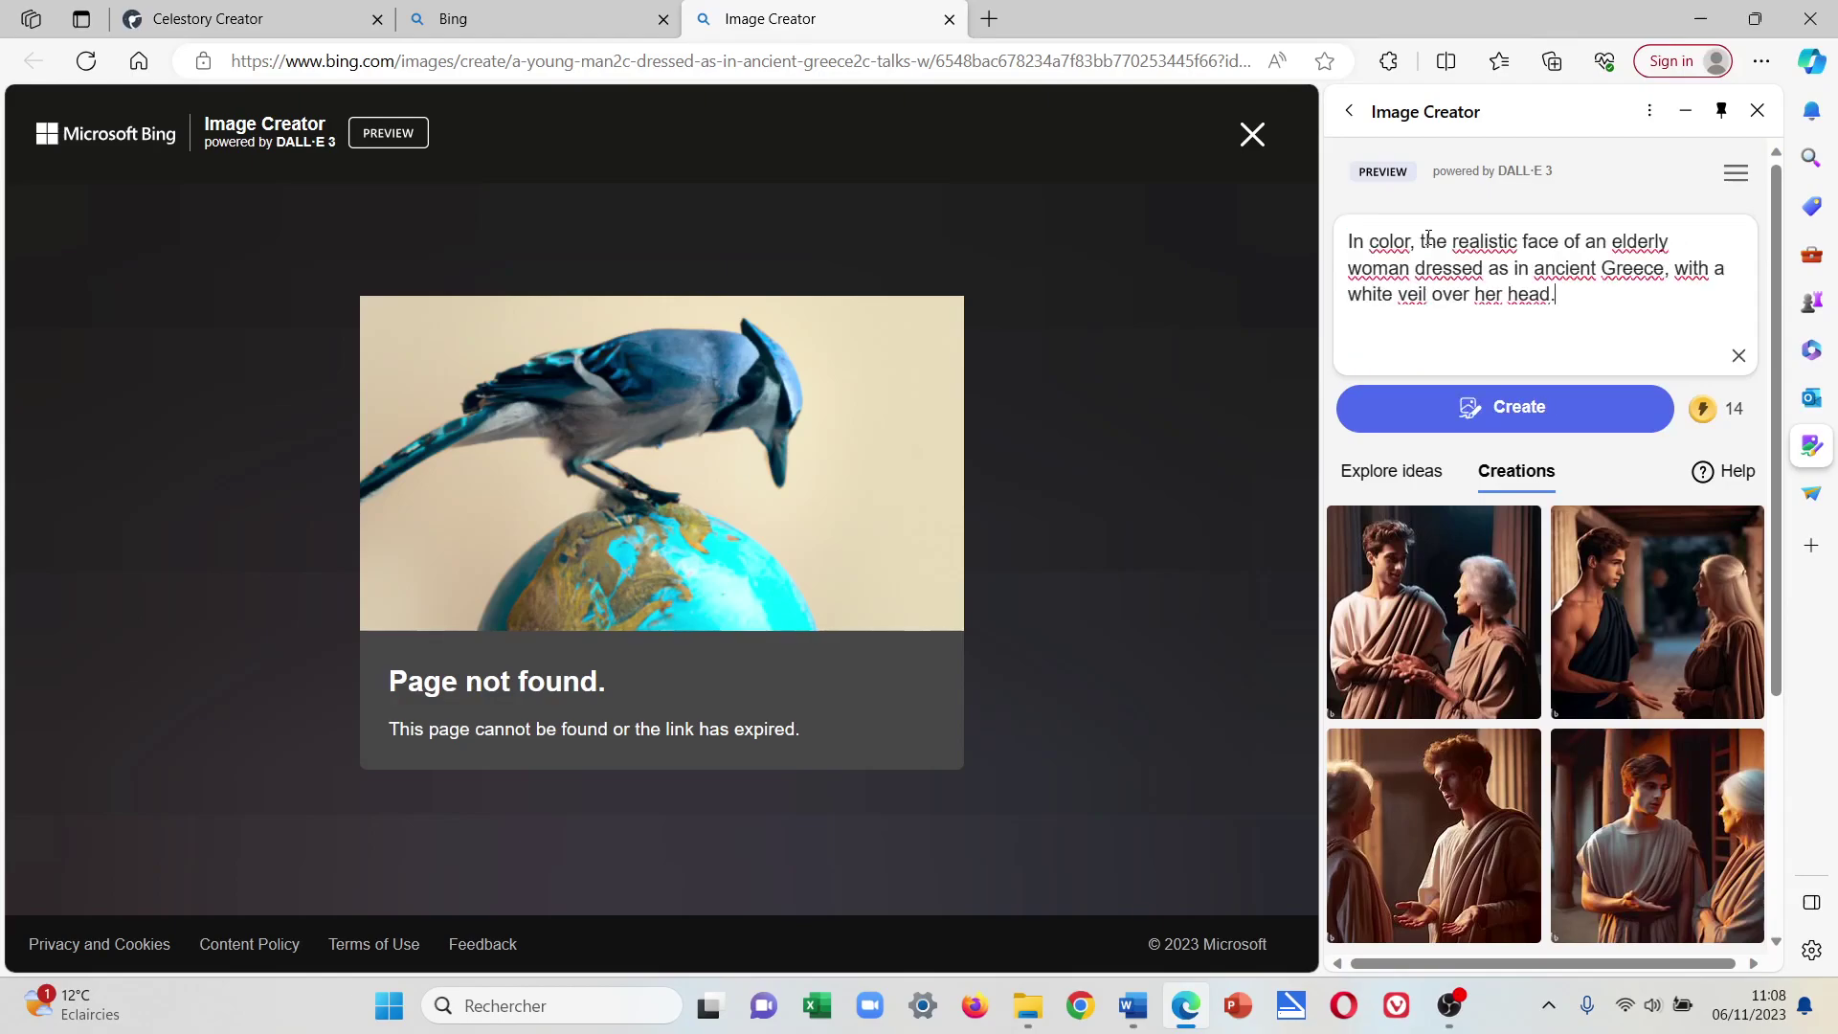
left_click(1540, 407)
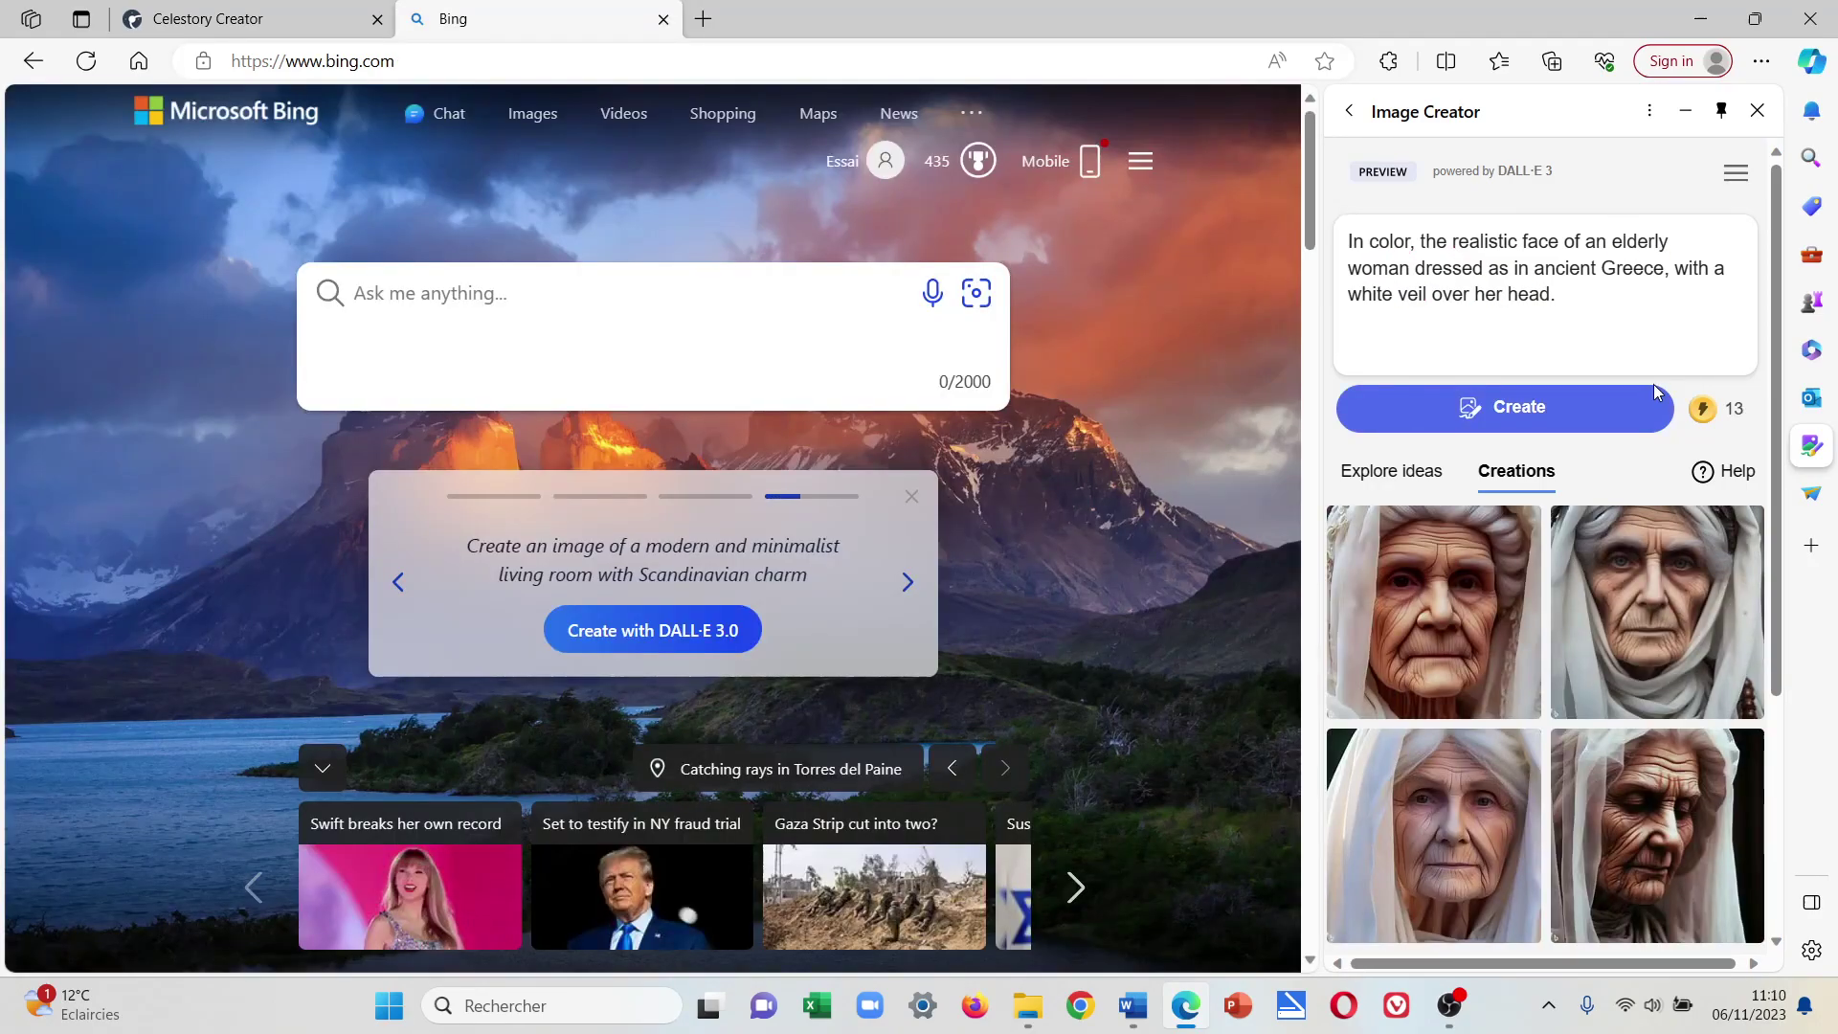
scroll(1656, 387, "down", 1)
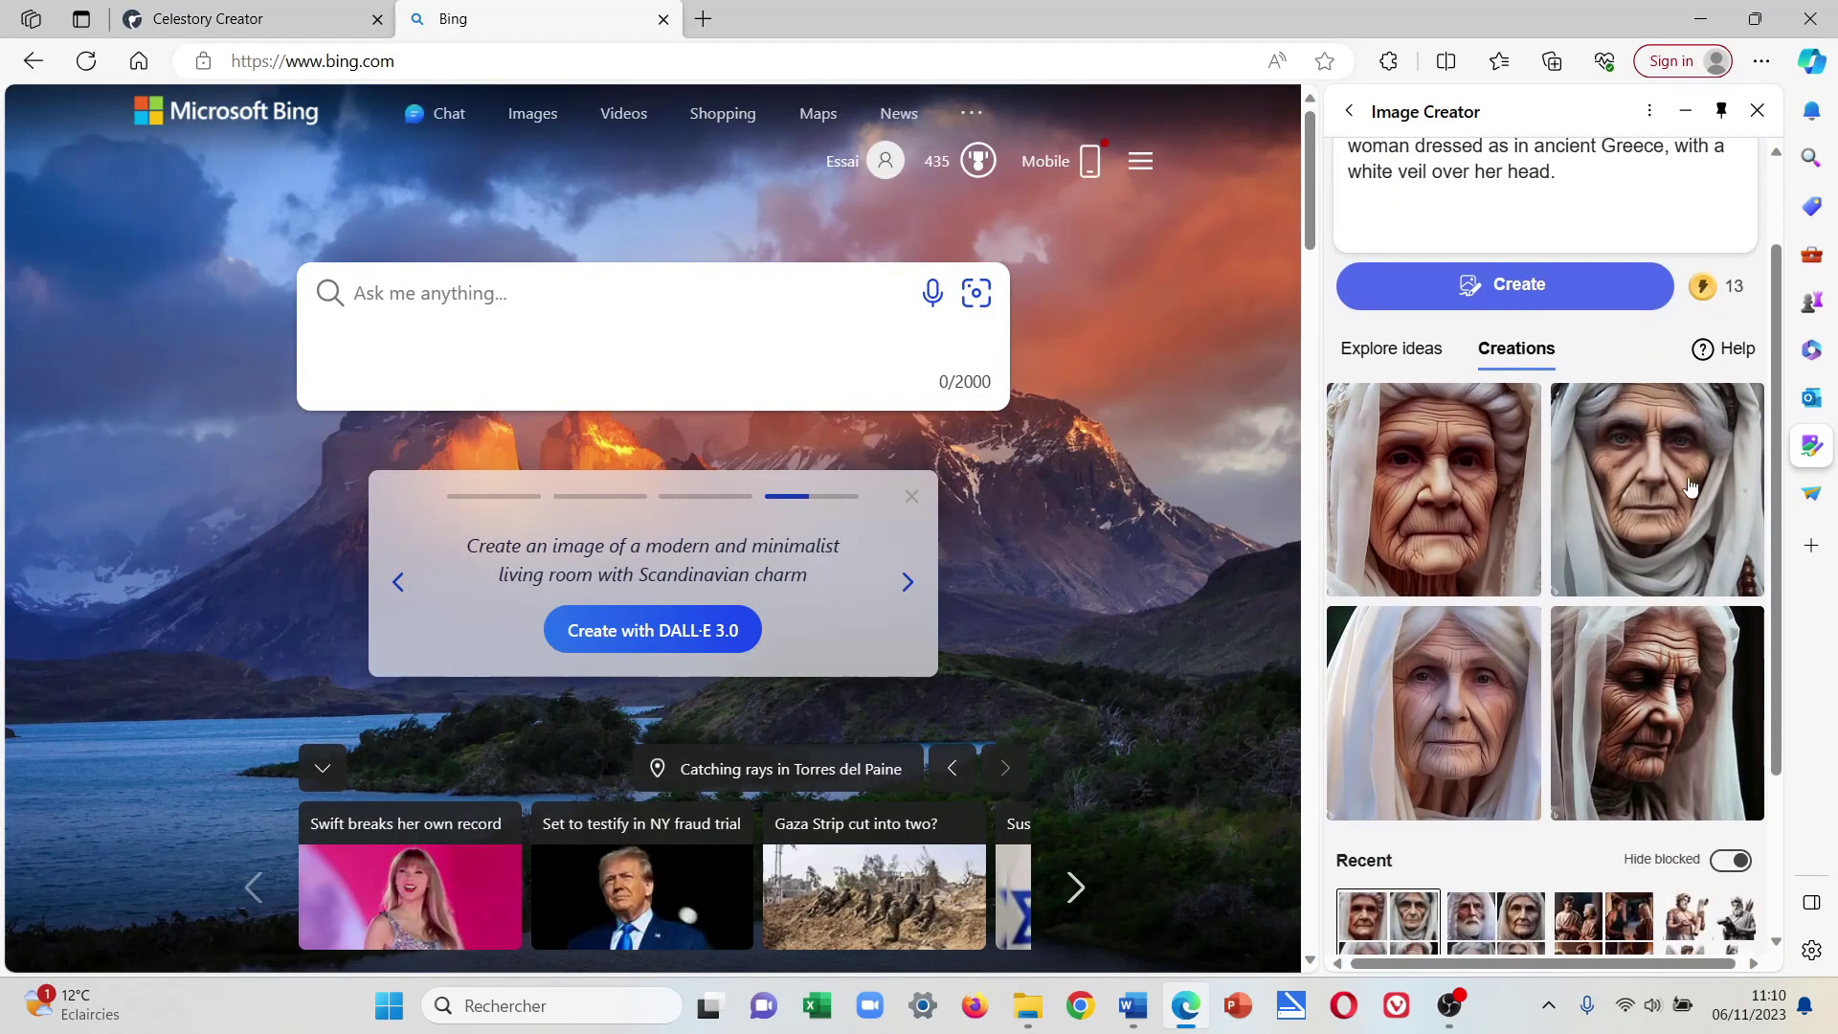
left_click(1483, 495)
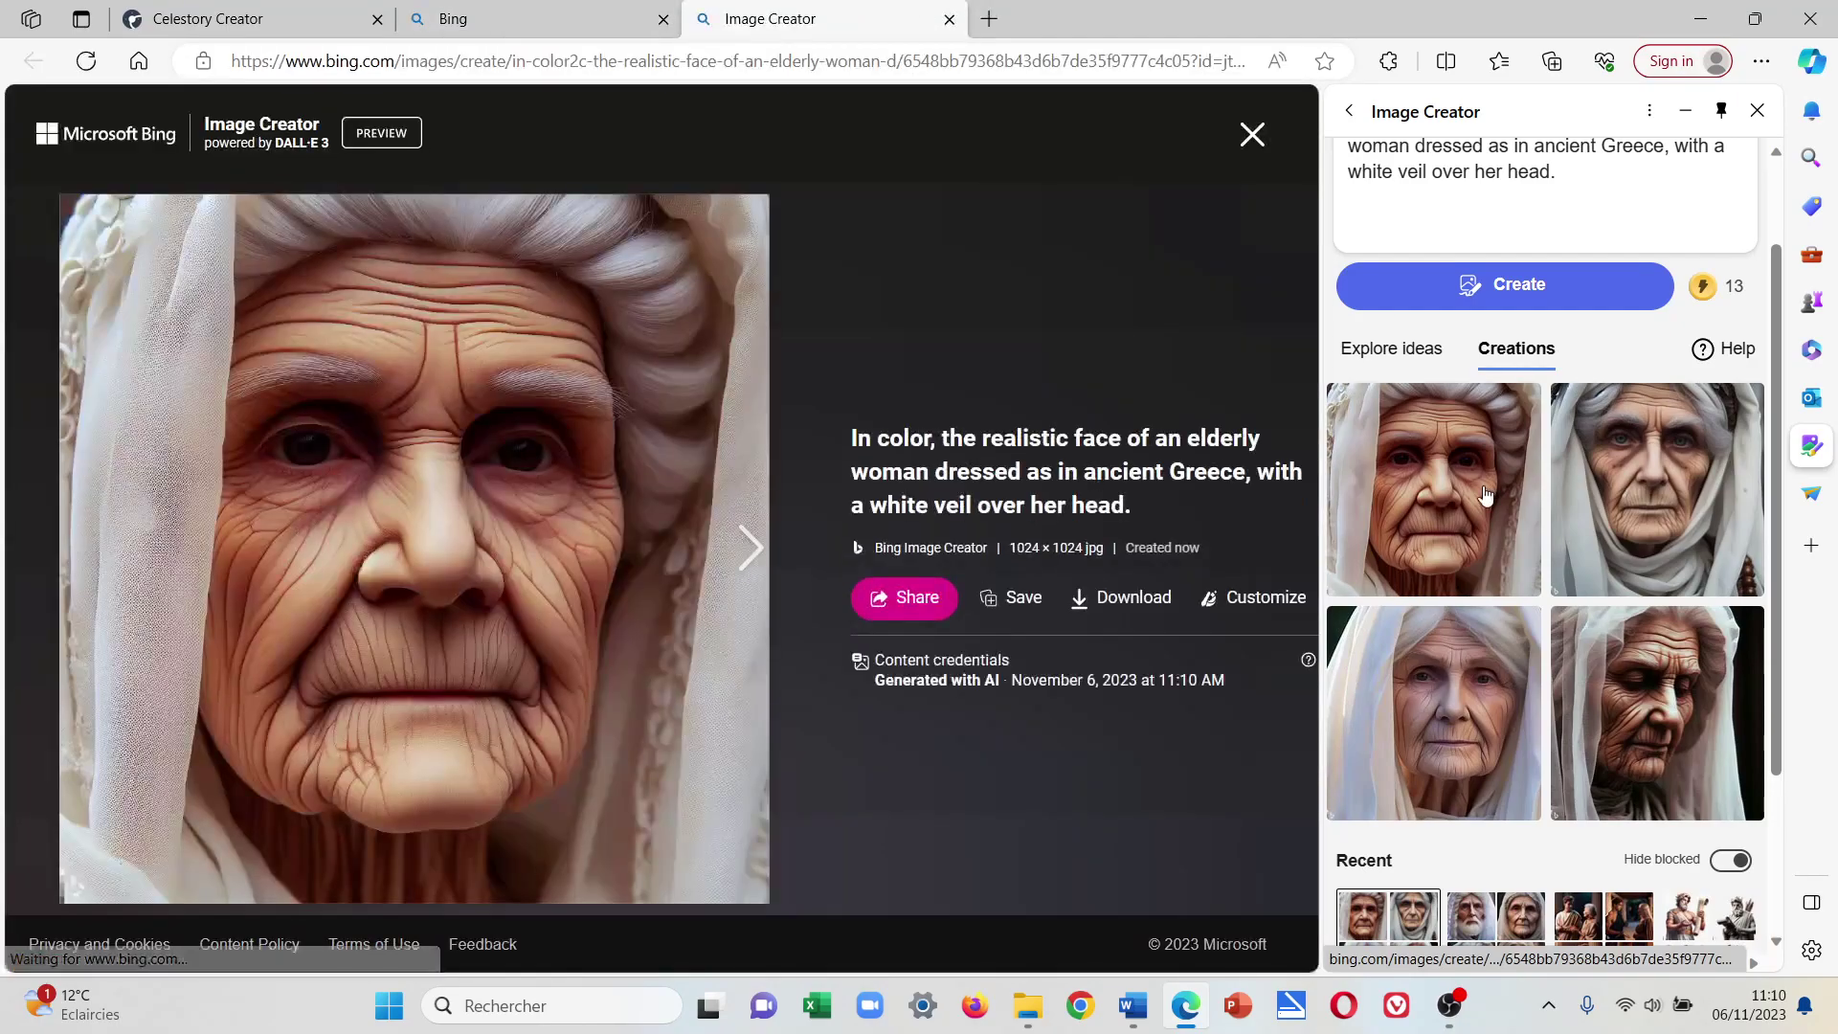
Download the veiled elderly woman portrait as a jpg and open it.
scroll(1478, 211, "up", 1)
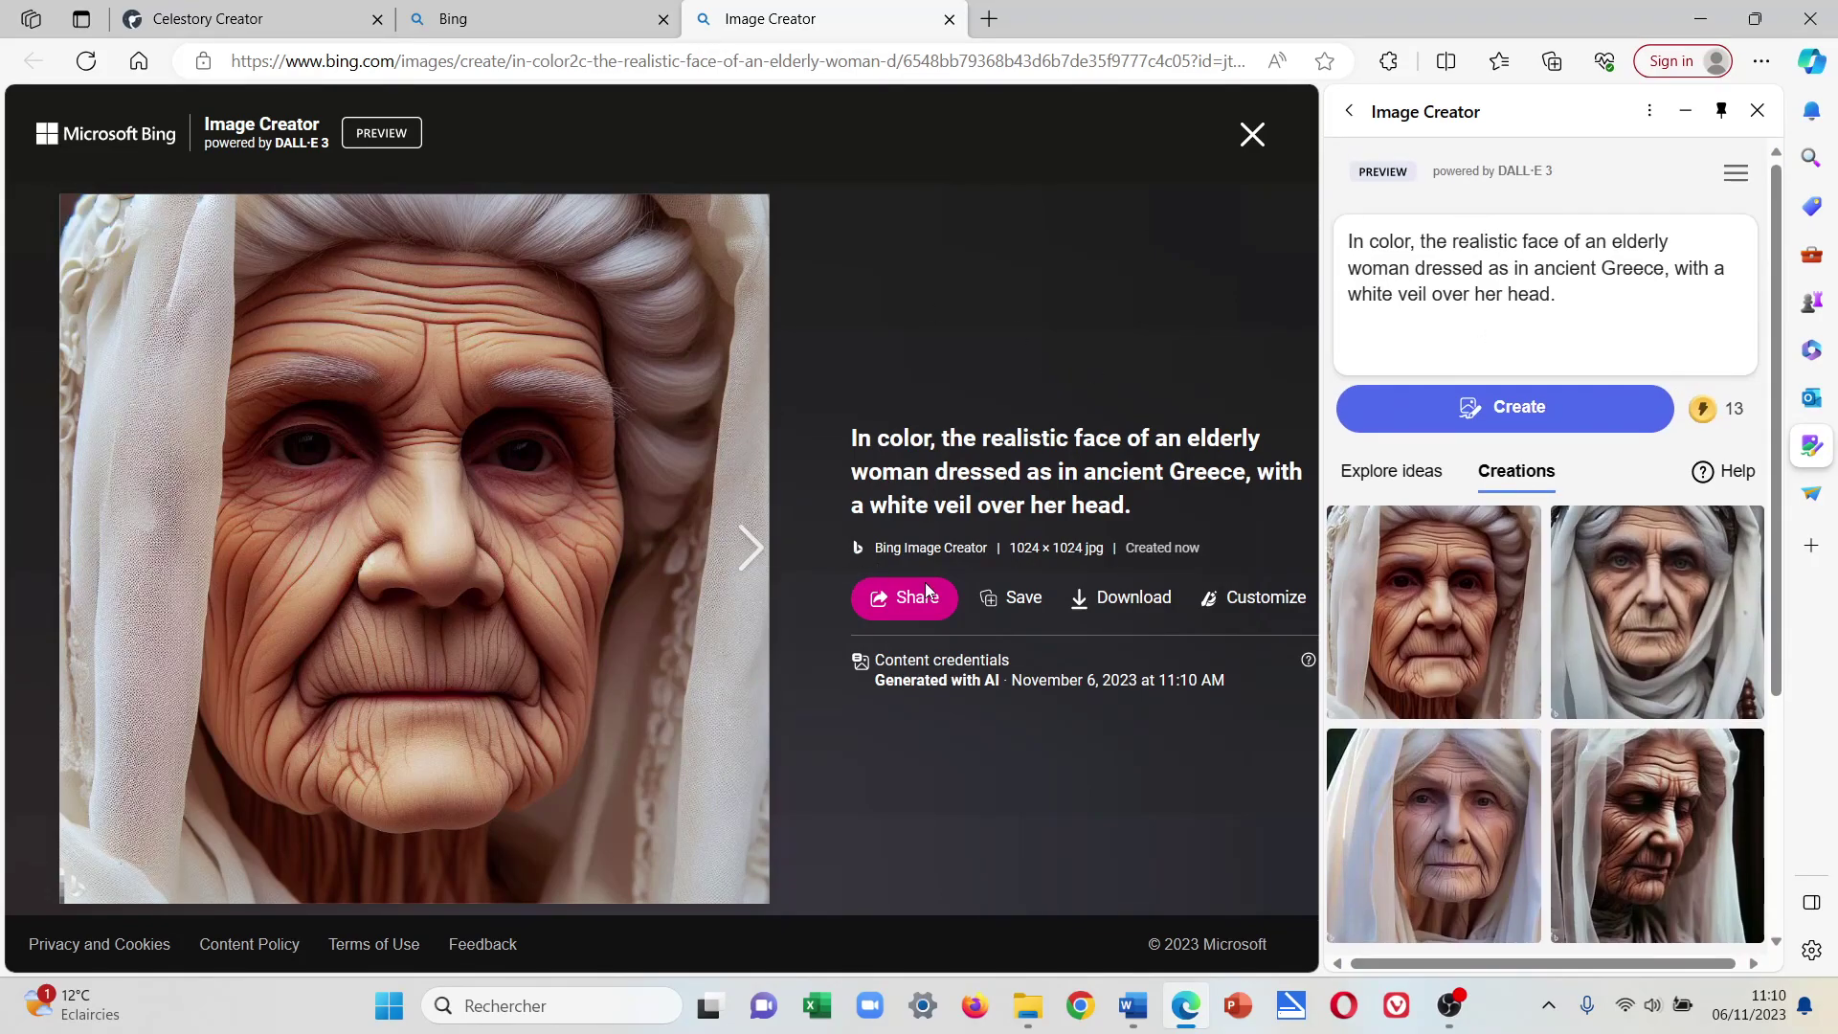
left_click(1138, 603)
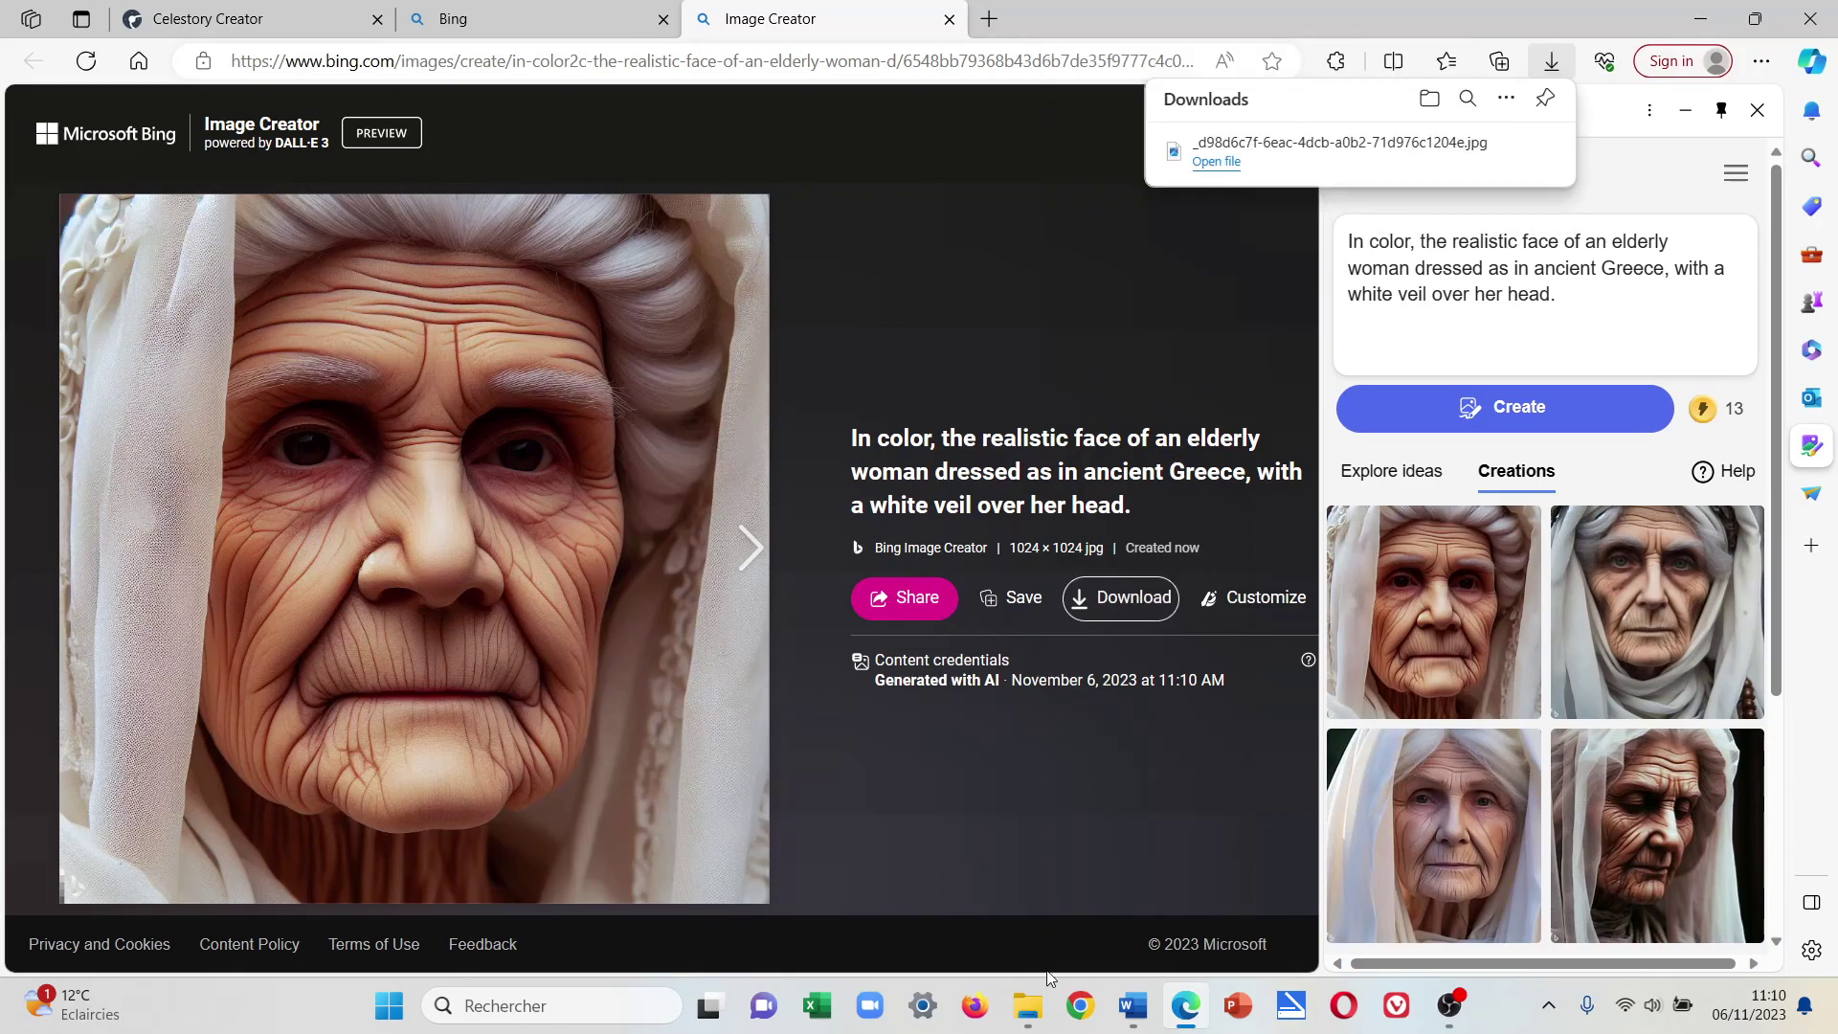
left_click(1038, 1022)
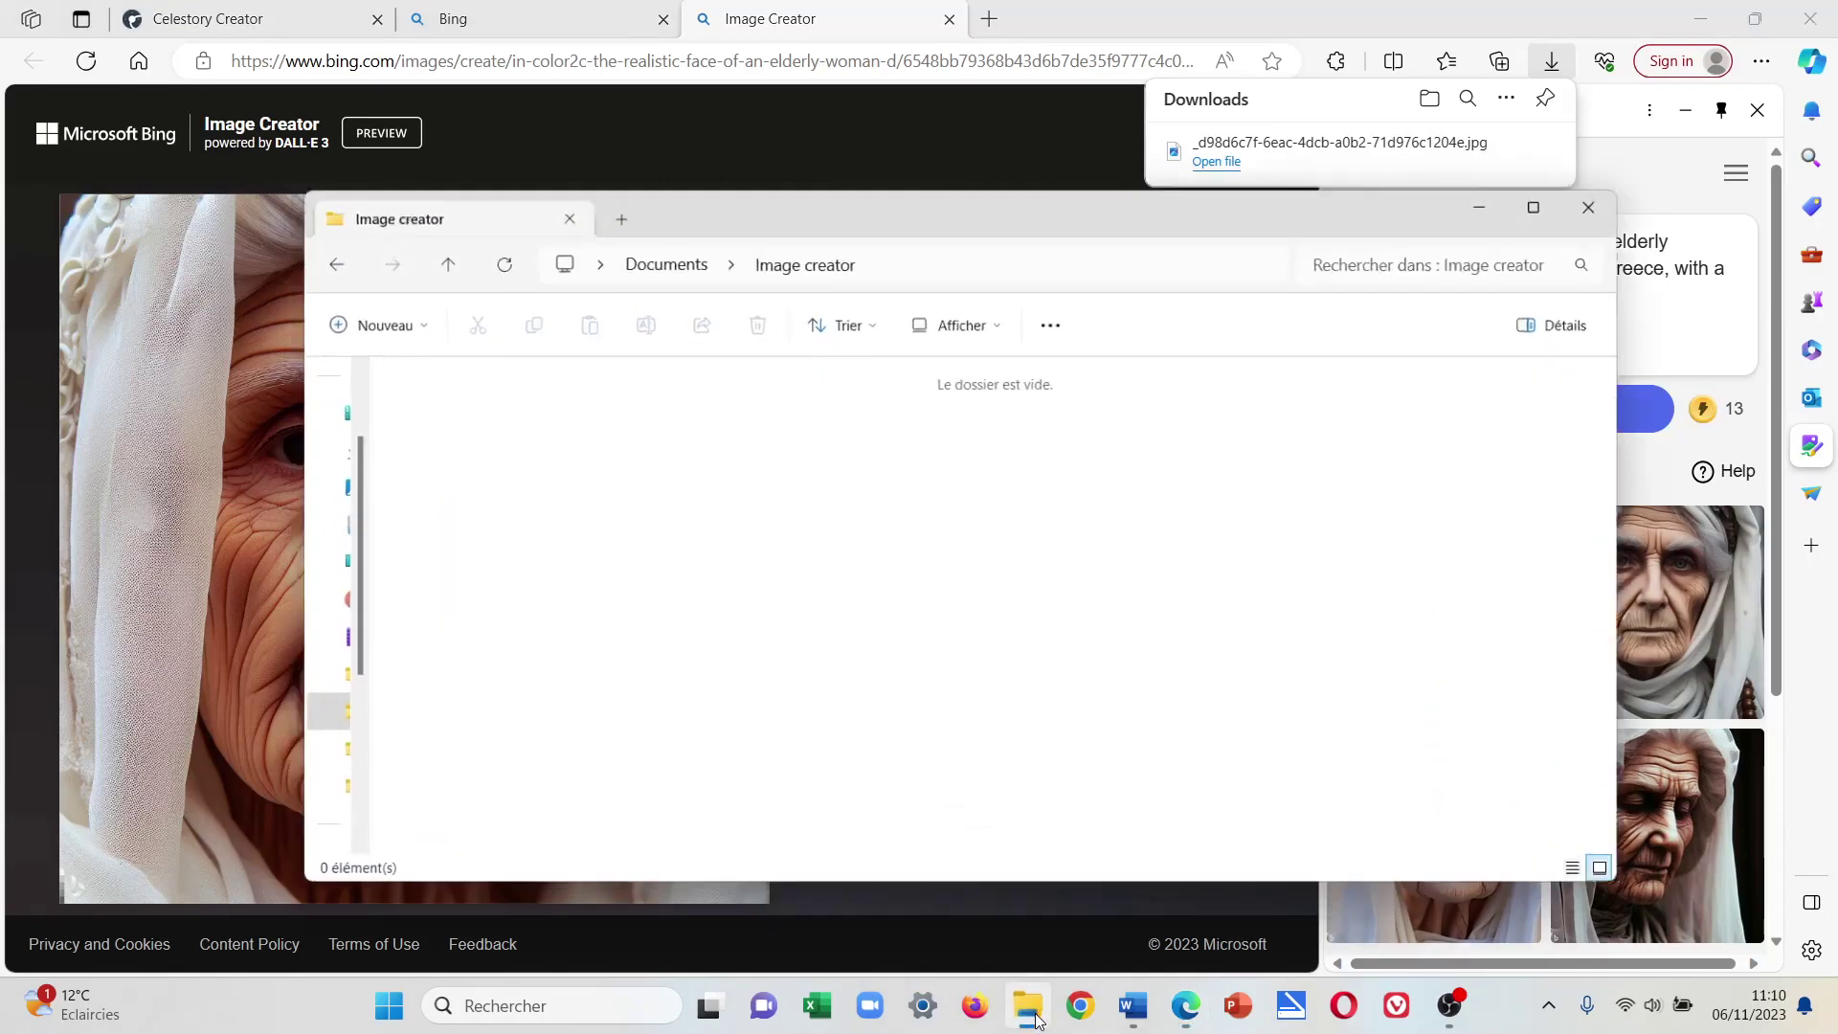
left_click(1401, 164)
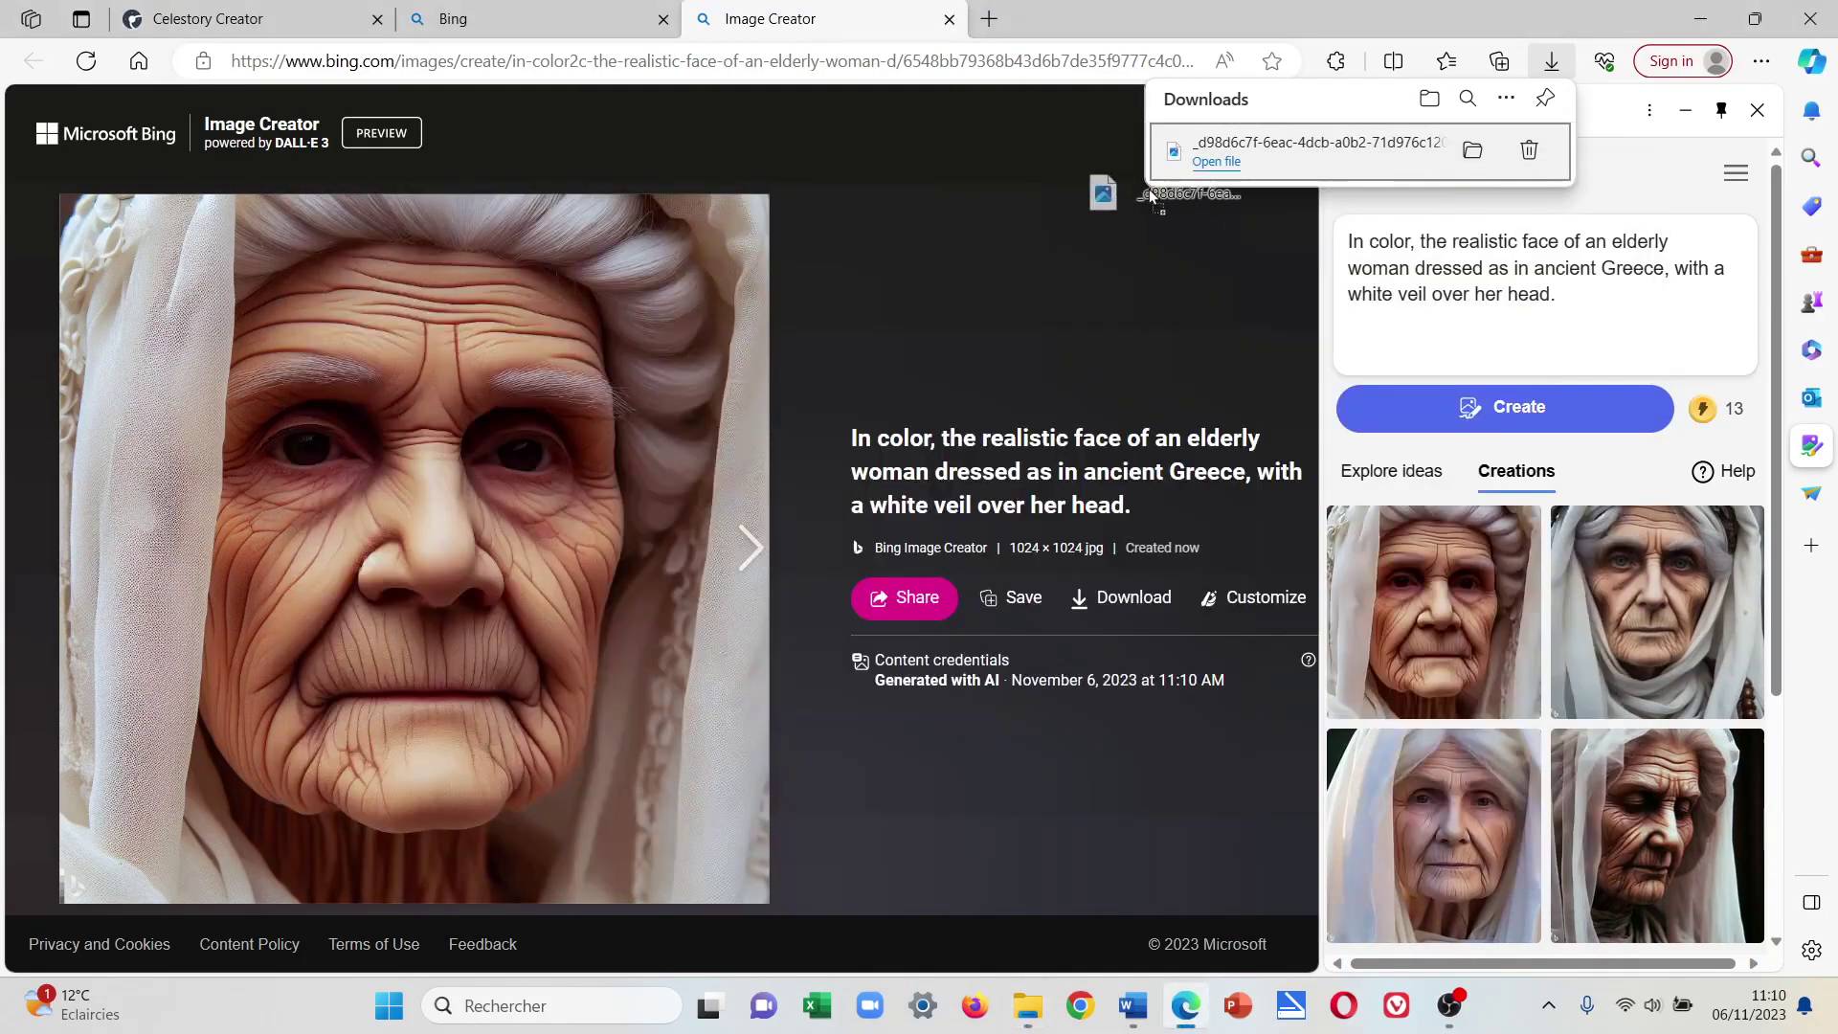
Snap browser and Explorer side by side and drag the elderly woman jpg into Image creator.
left_click(1328, 160)
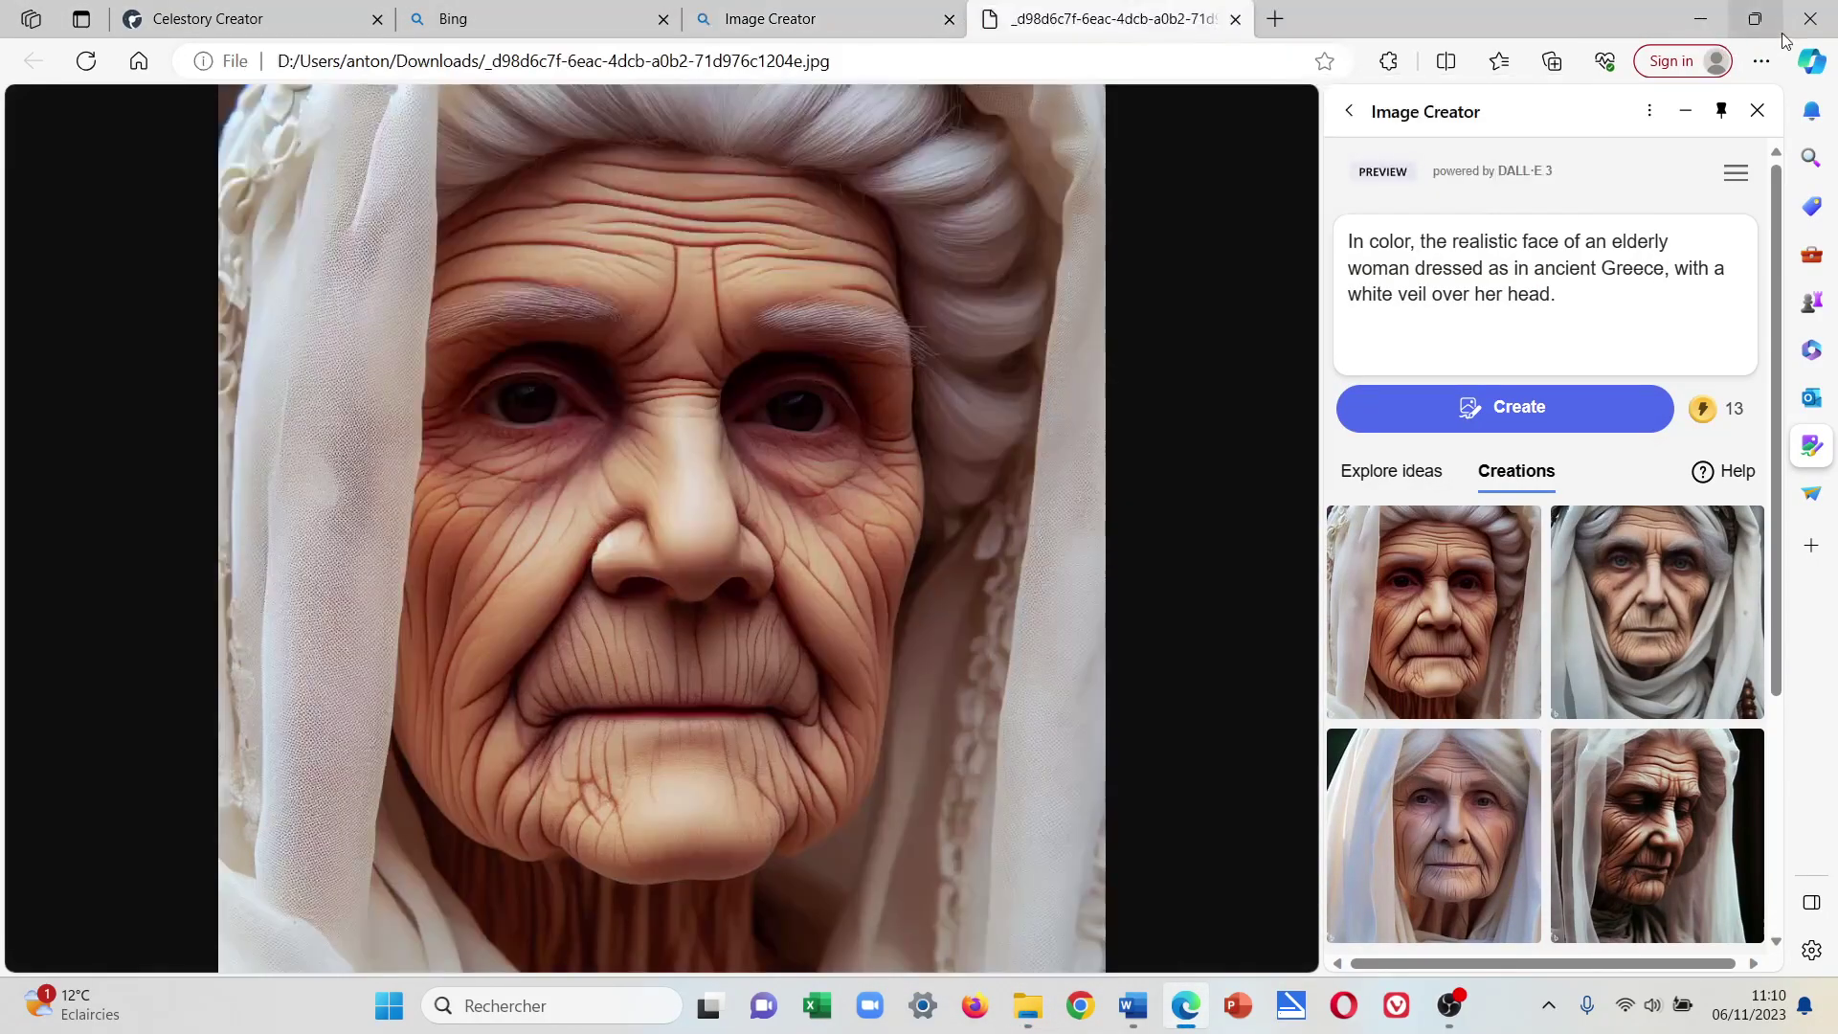
mouse_move(1755, 19)
left_click(1677, 71)
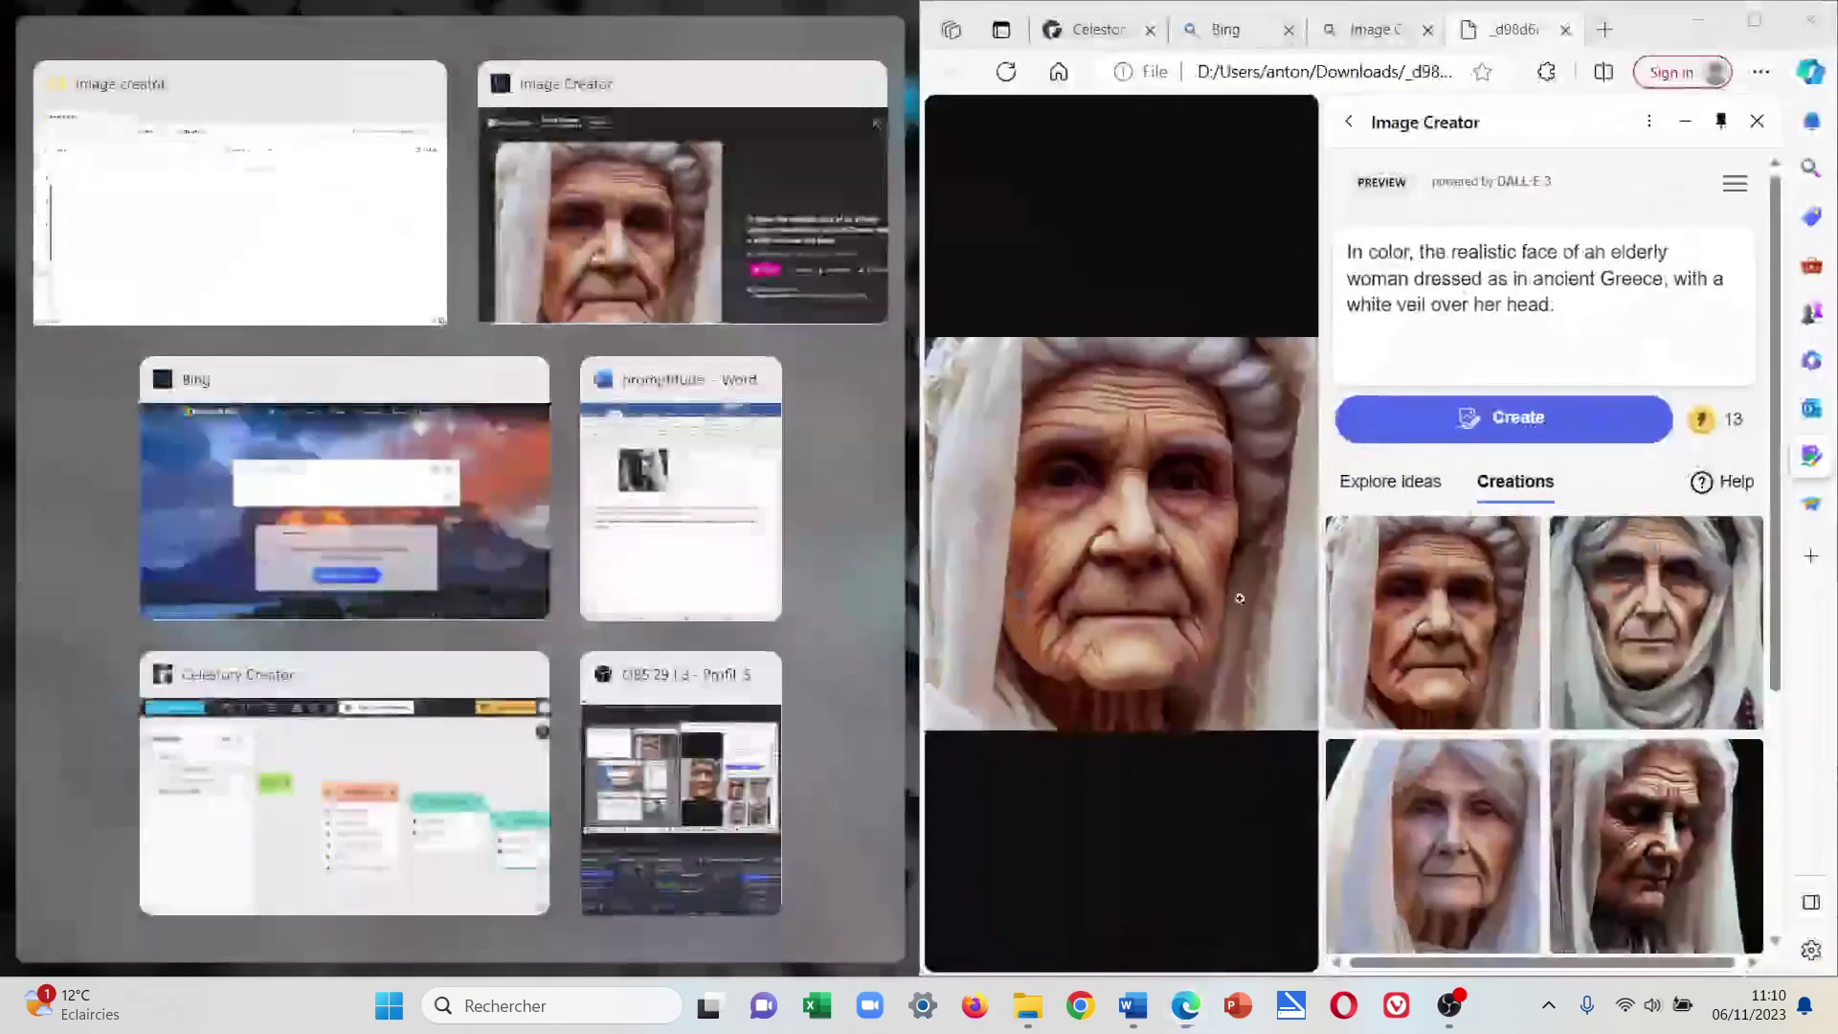
left_click(336, 238)
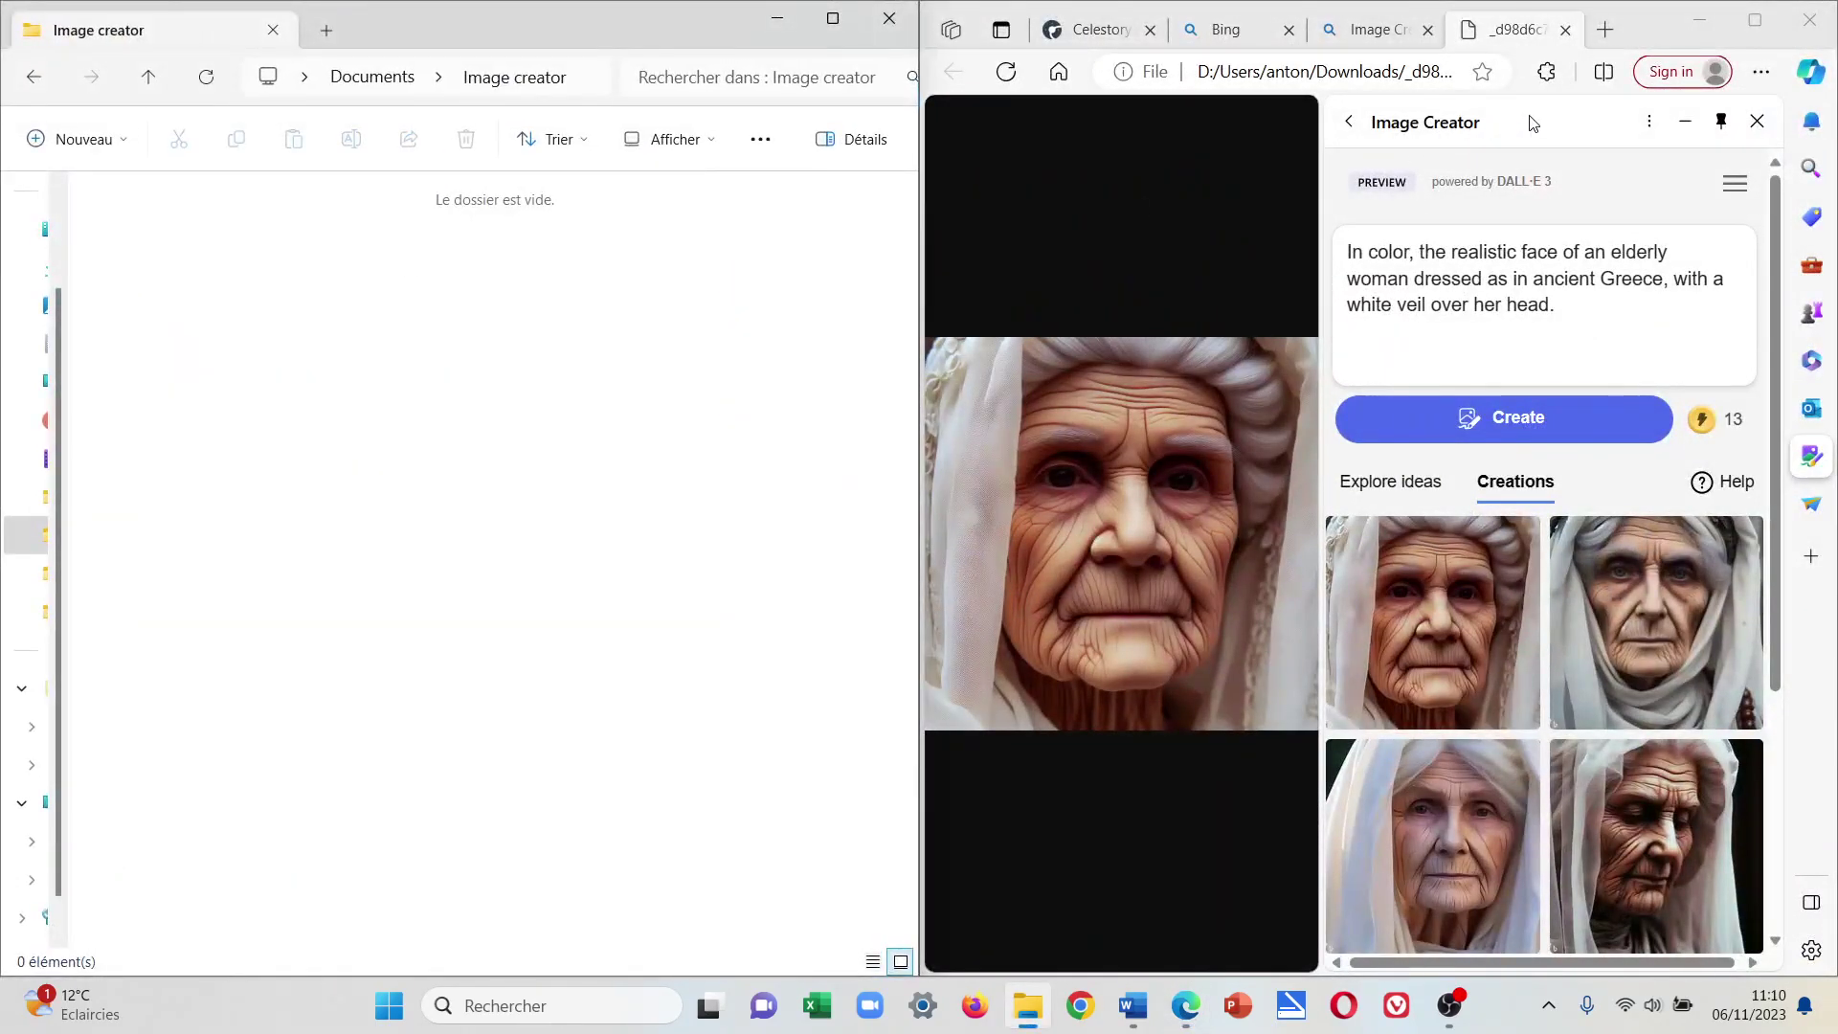
left_click(1768, 75)
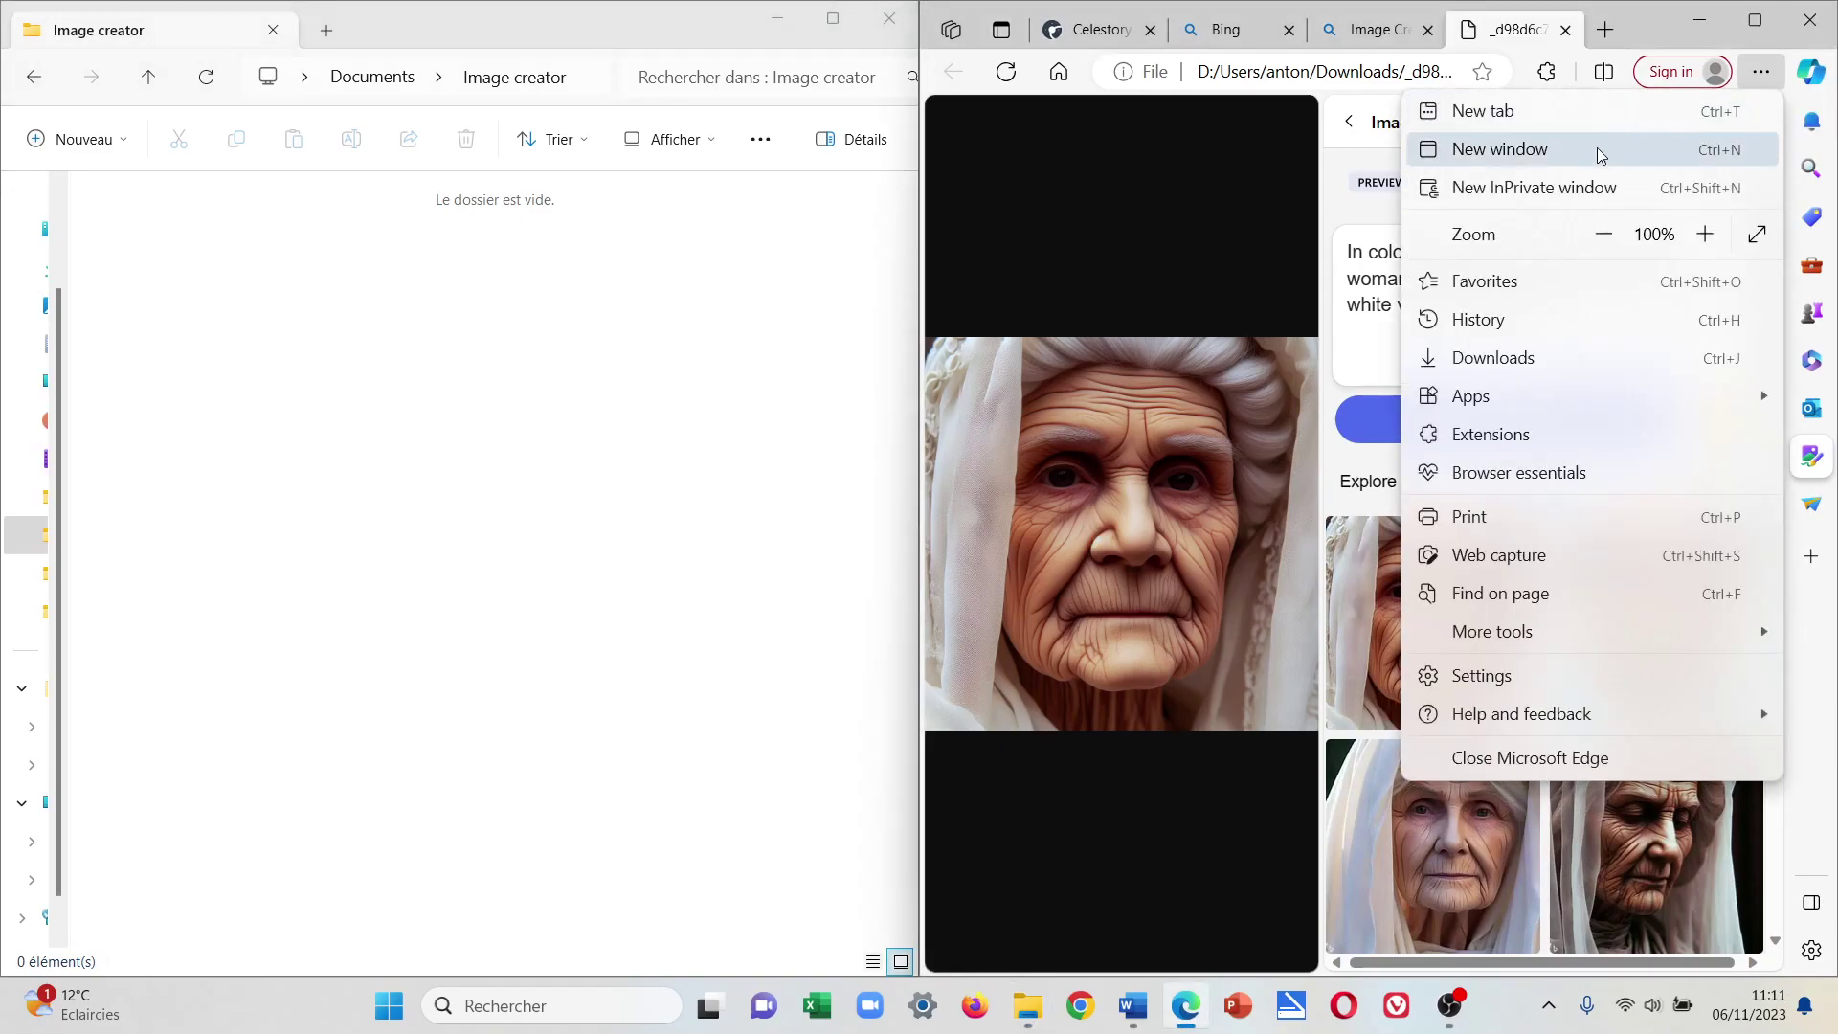
key("Escape")
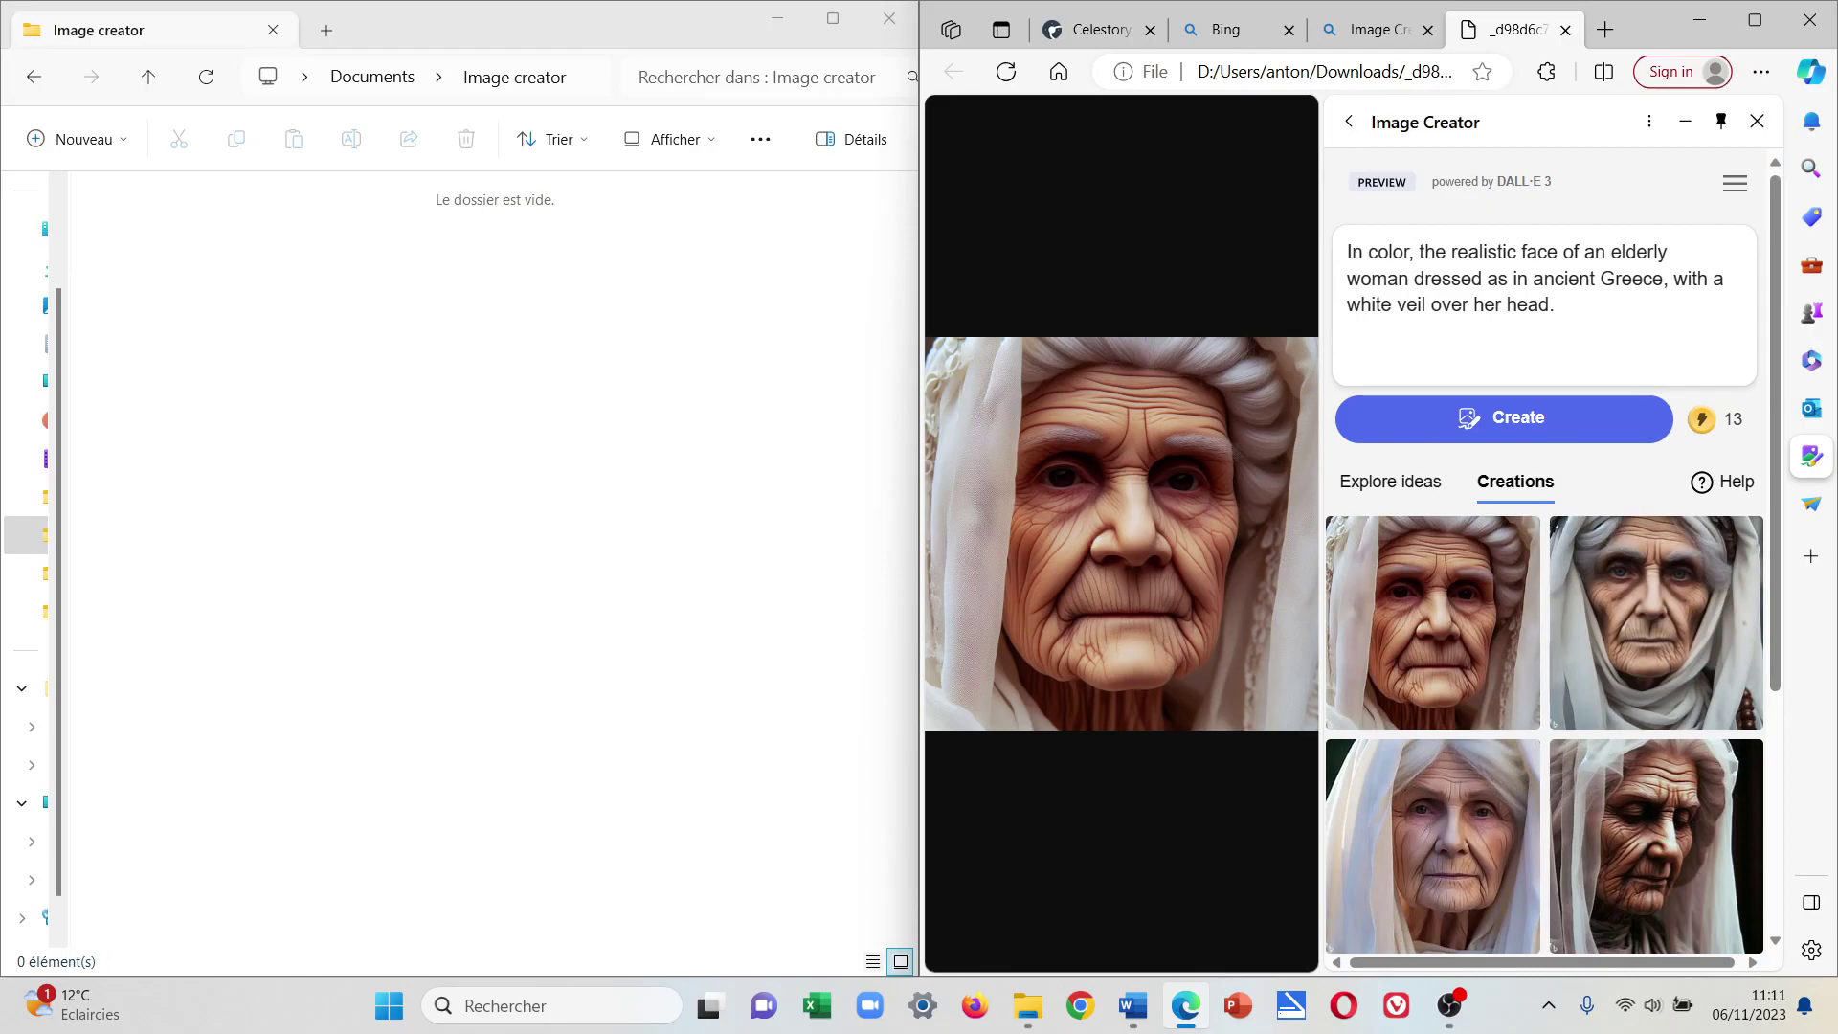
left_click_drag(1121, 534, 470, 542)
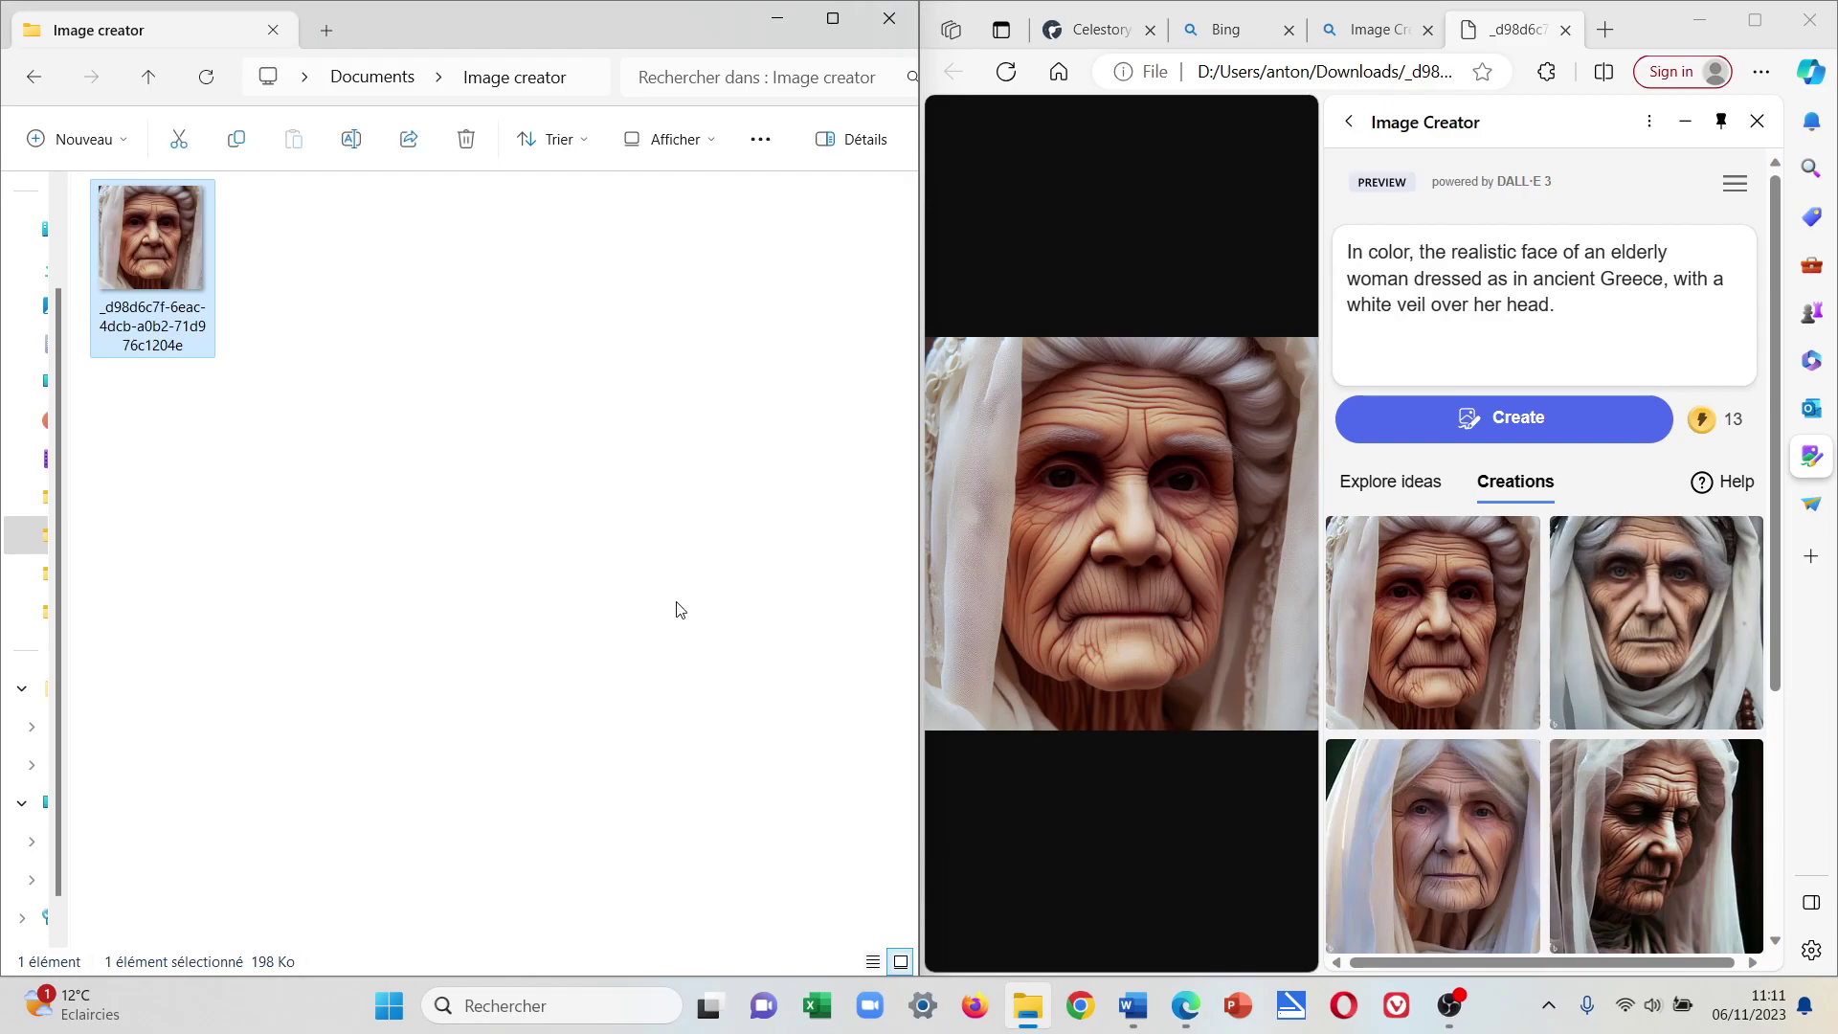
left_click(1759, 28)
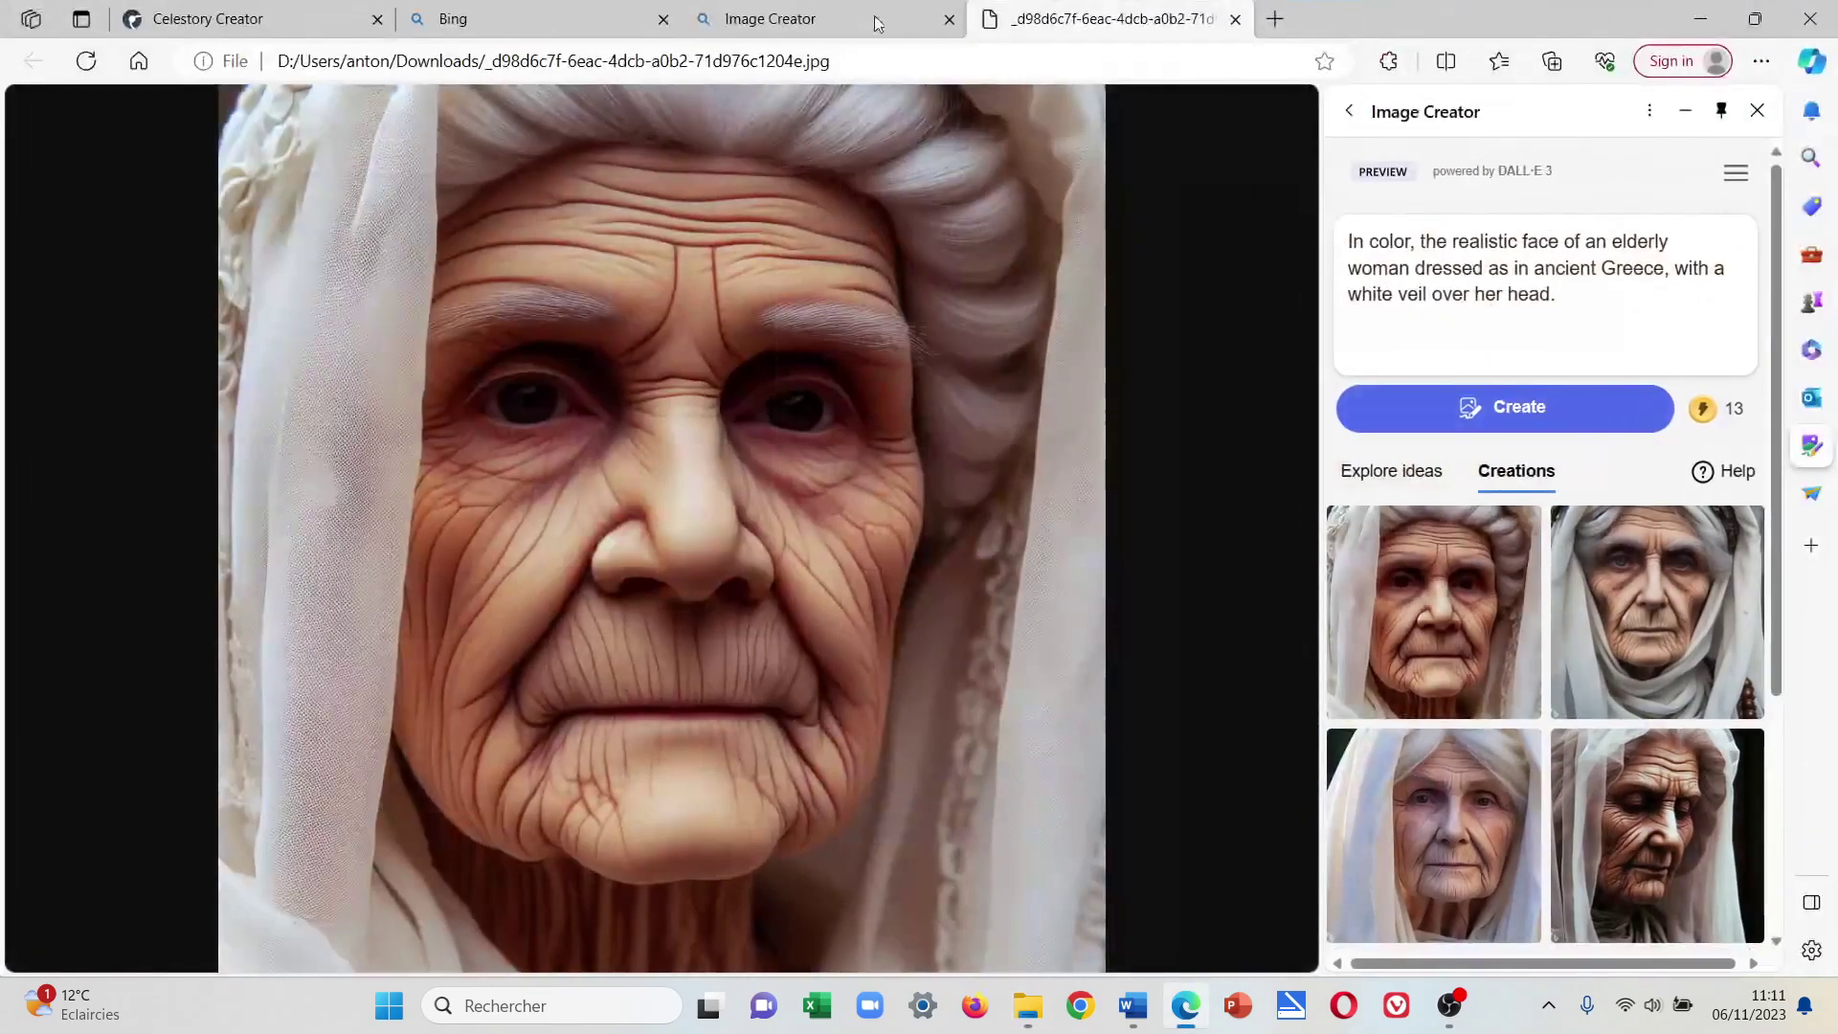
Upload the elderly woman jpg (203.48 kB) into the Celestory project's characters folder.
left_click(255, 14)
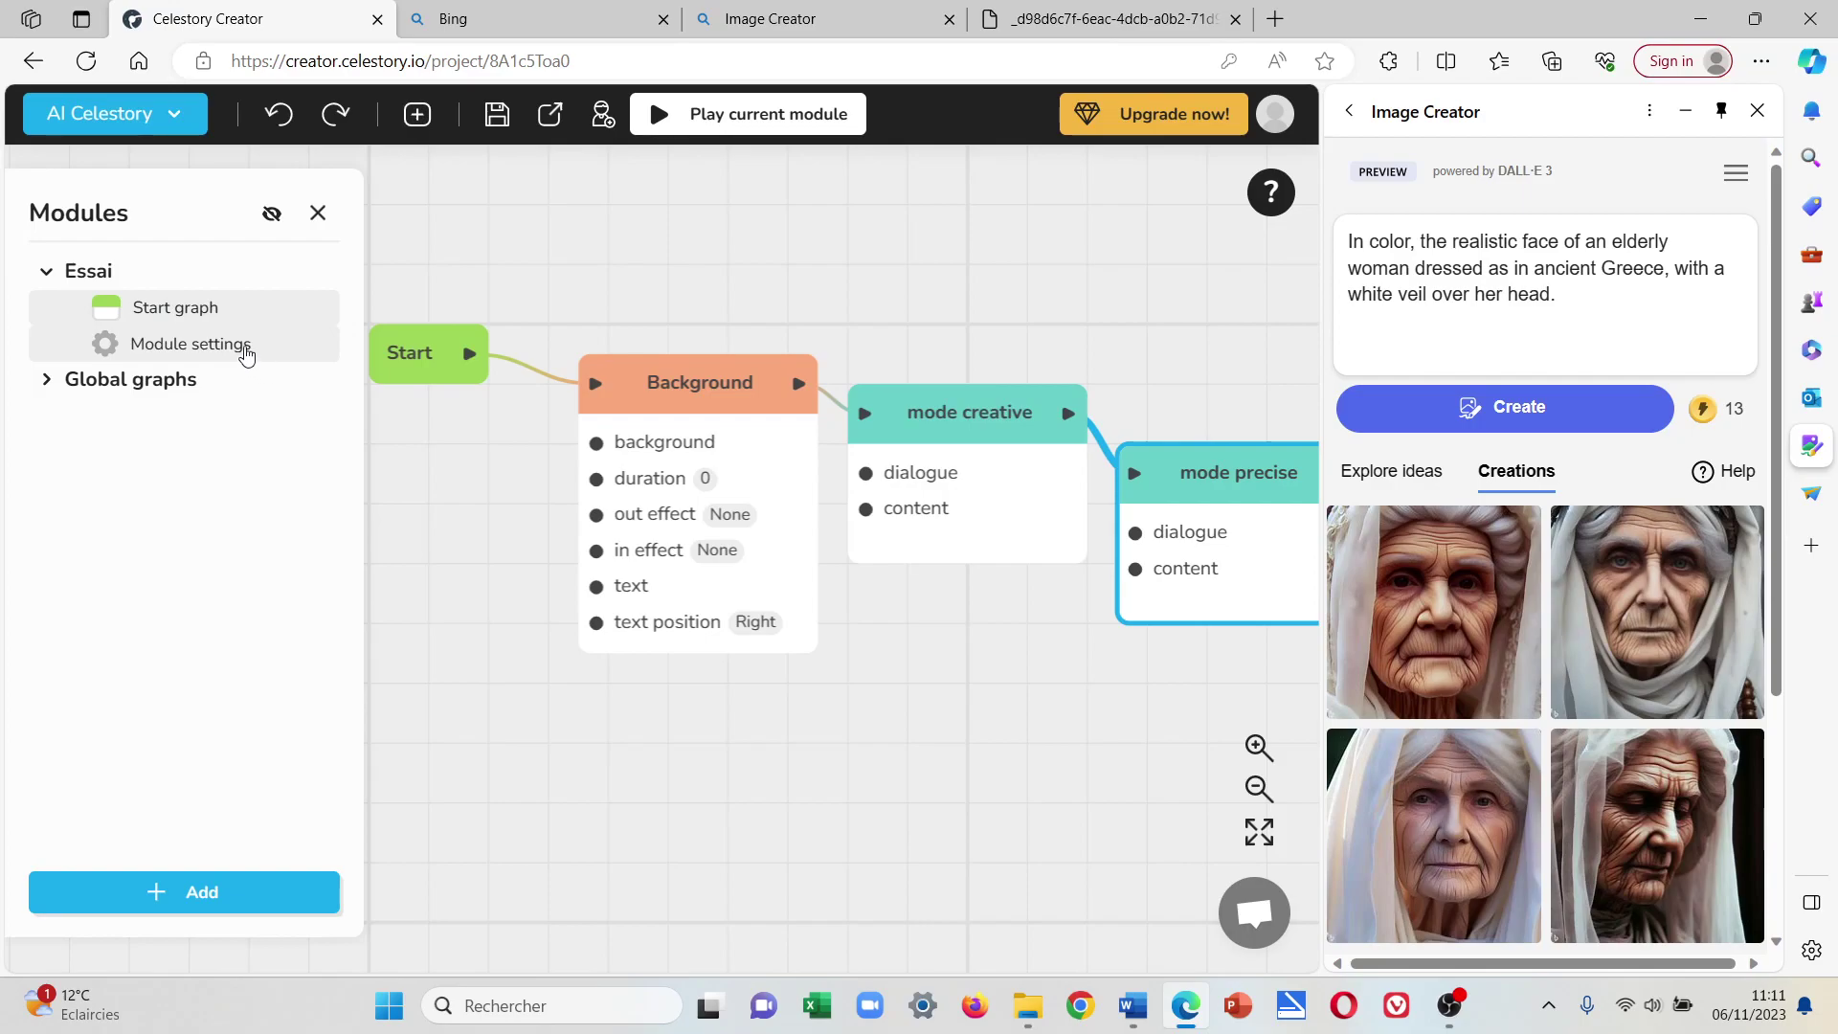
left_click(123, 122)
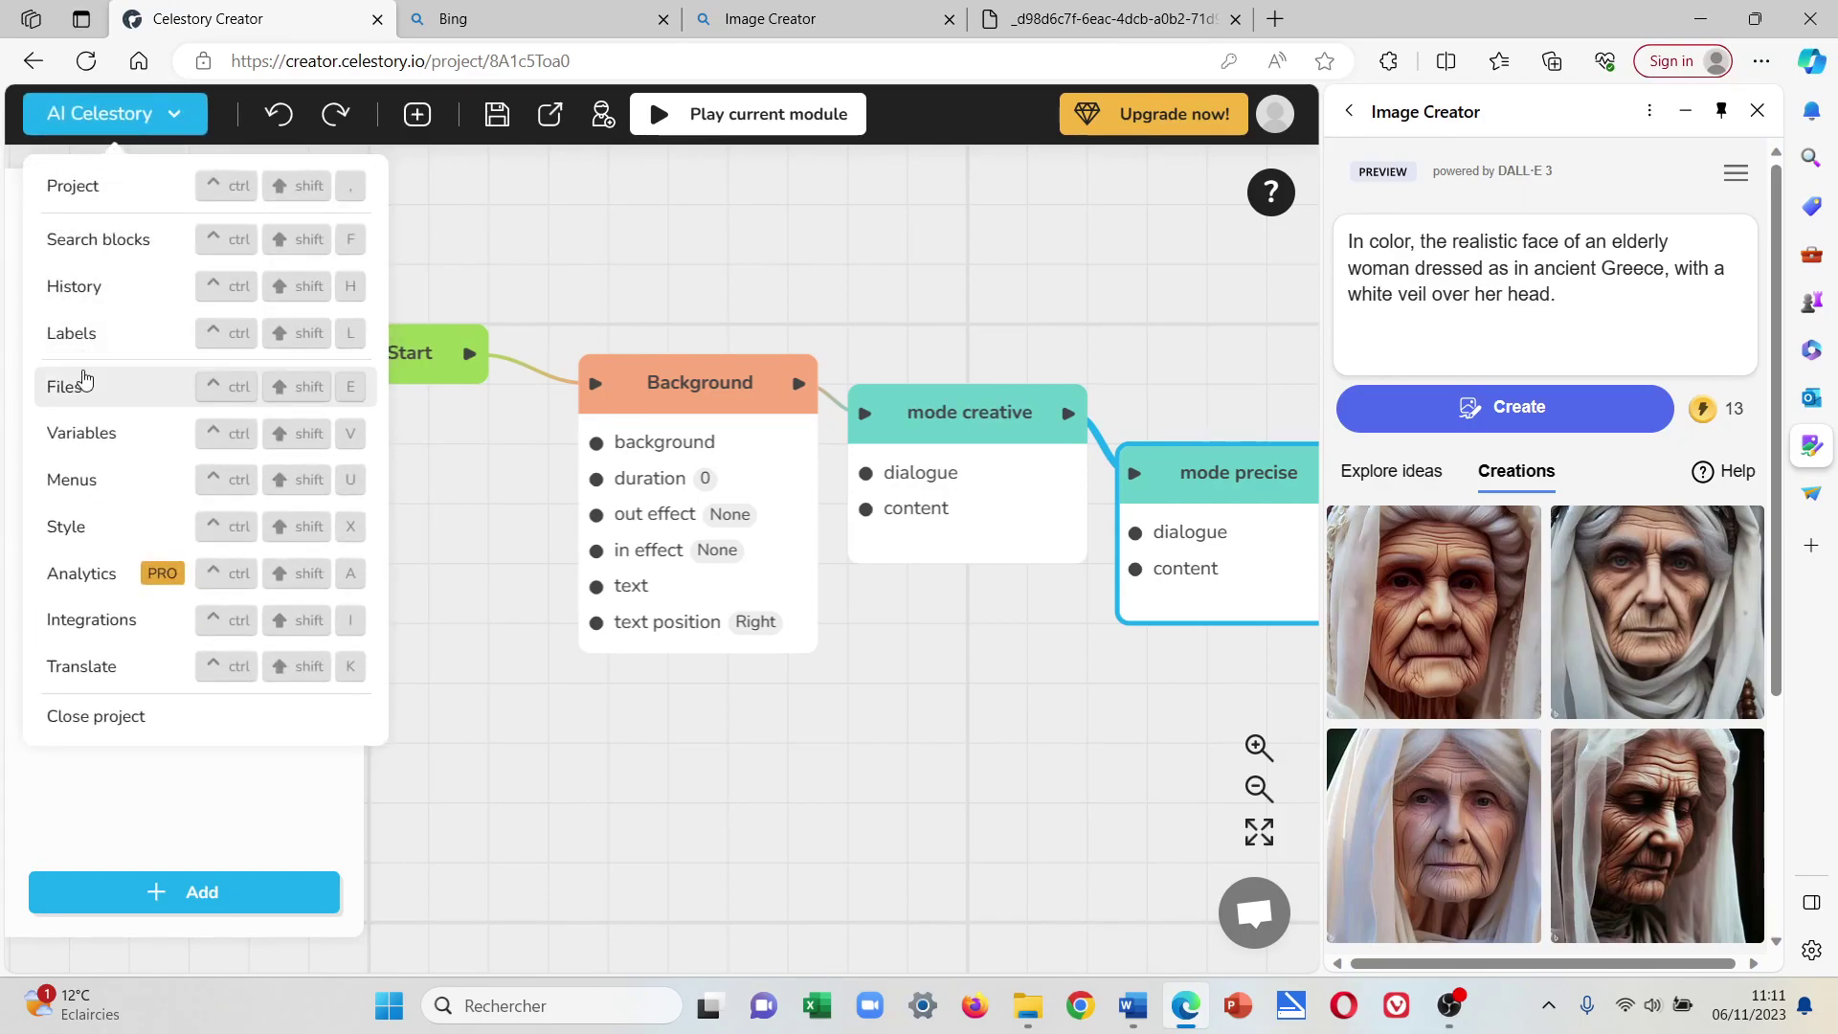
left_click(84, 392)
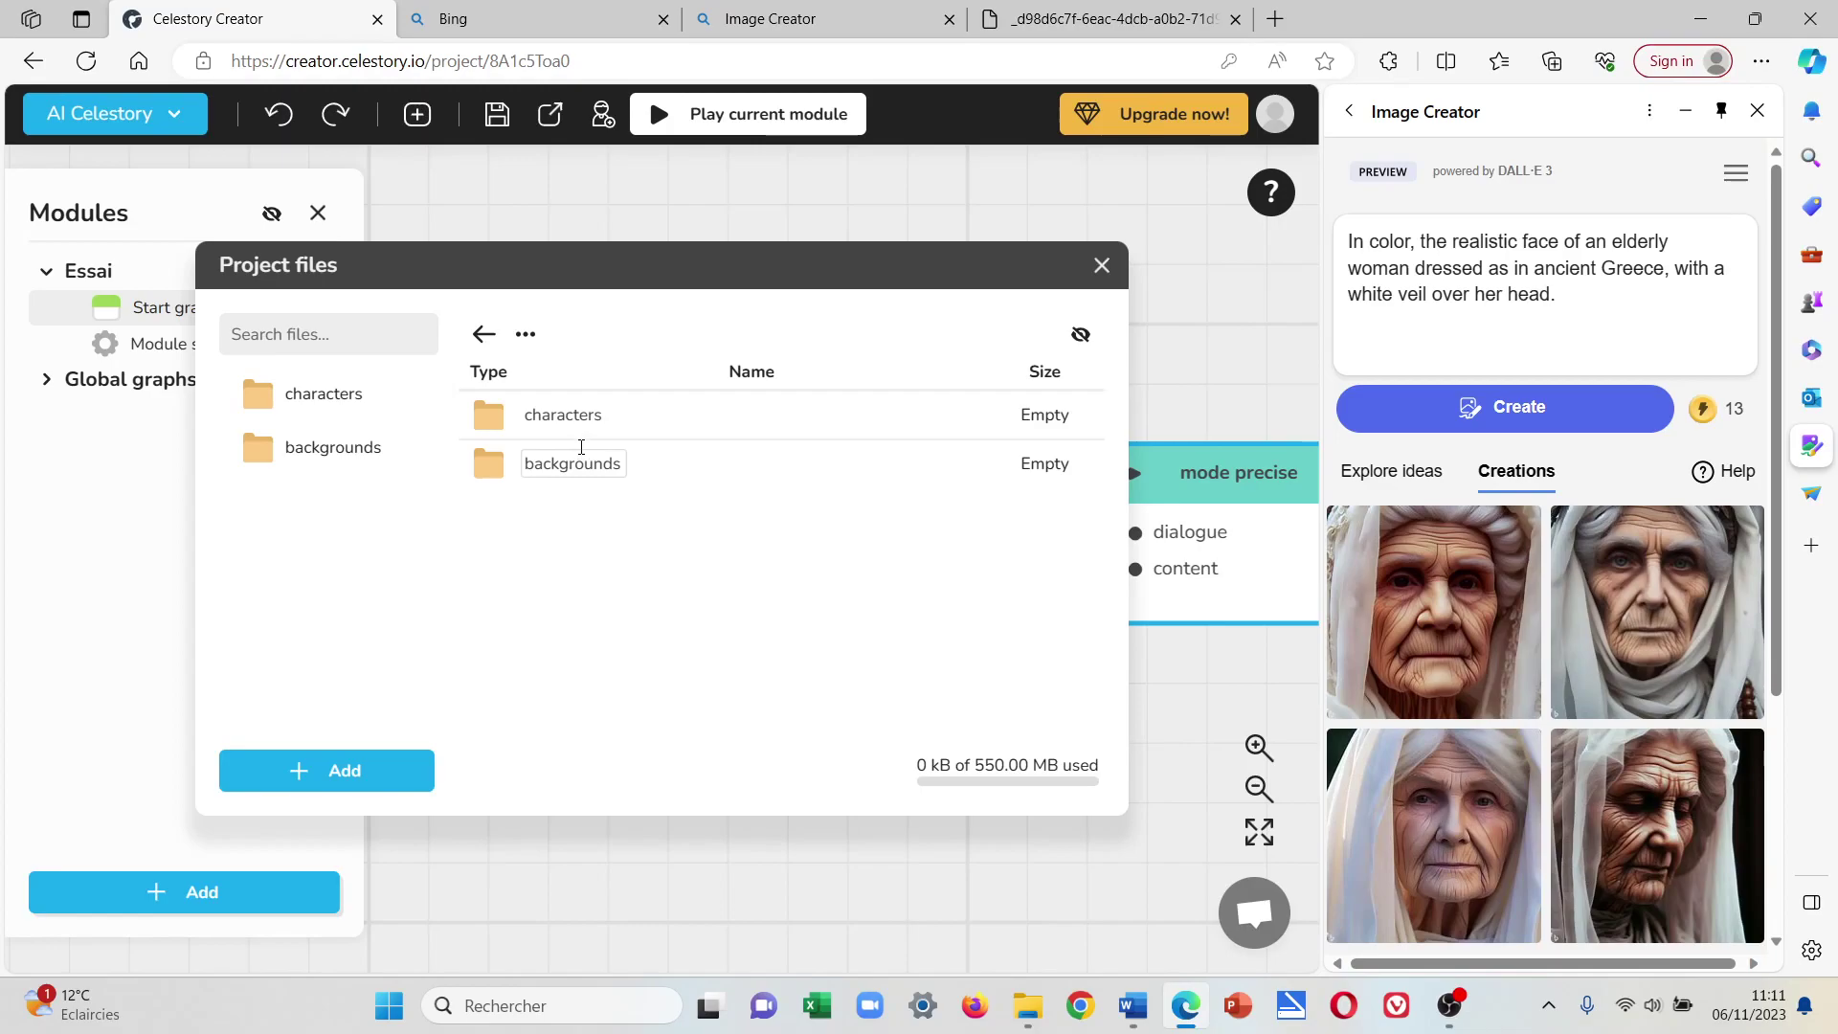
double_click(497, 417)
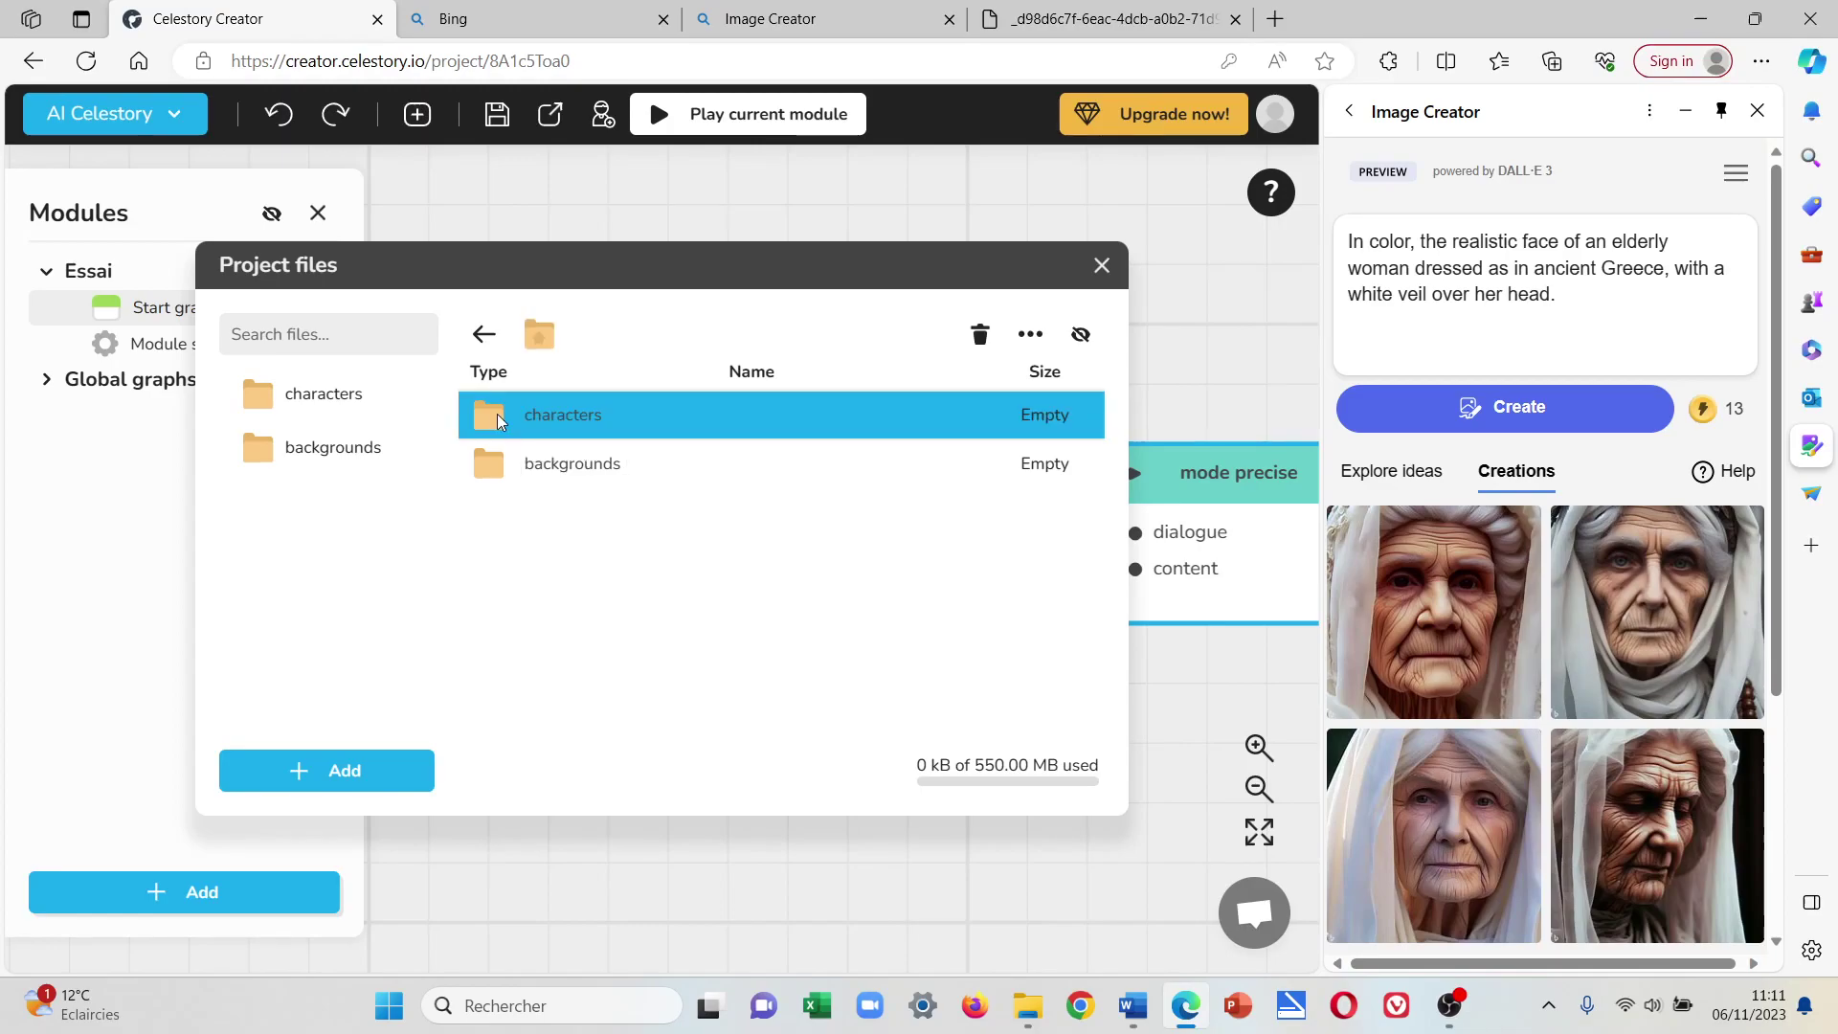
left_click(340, 775)
left_click(333, 675)
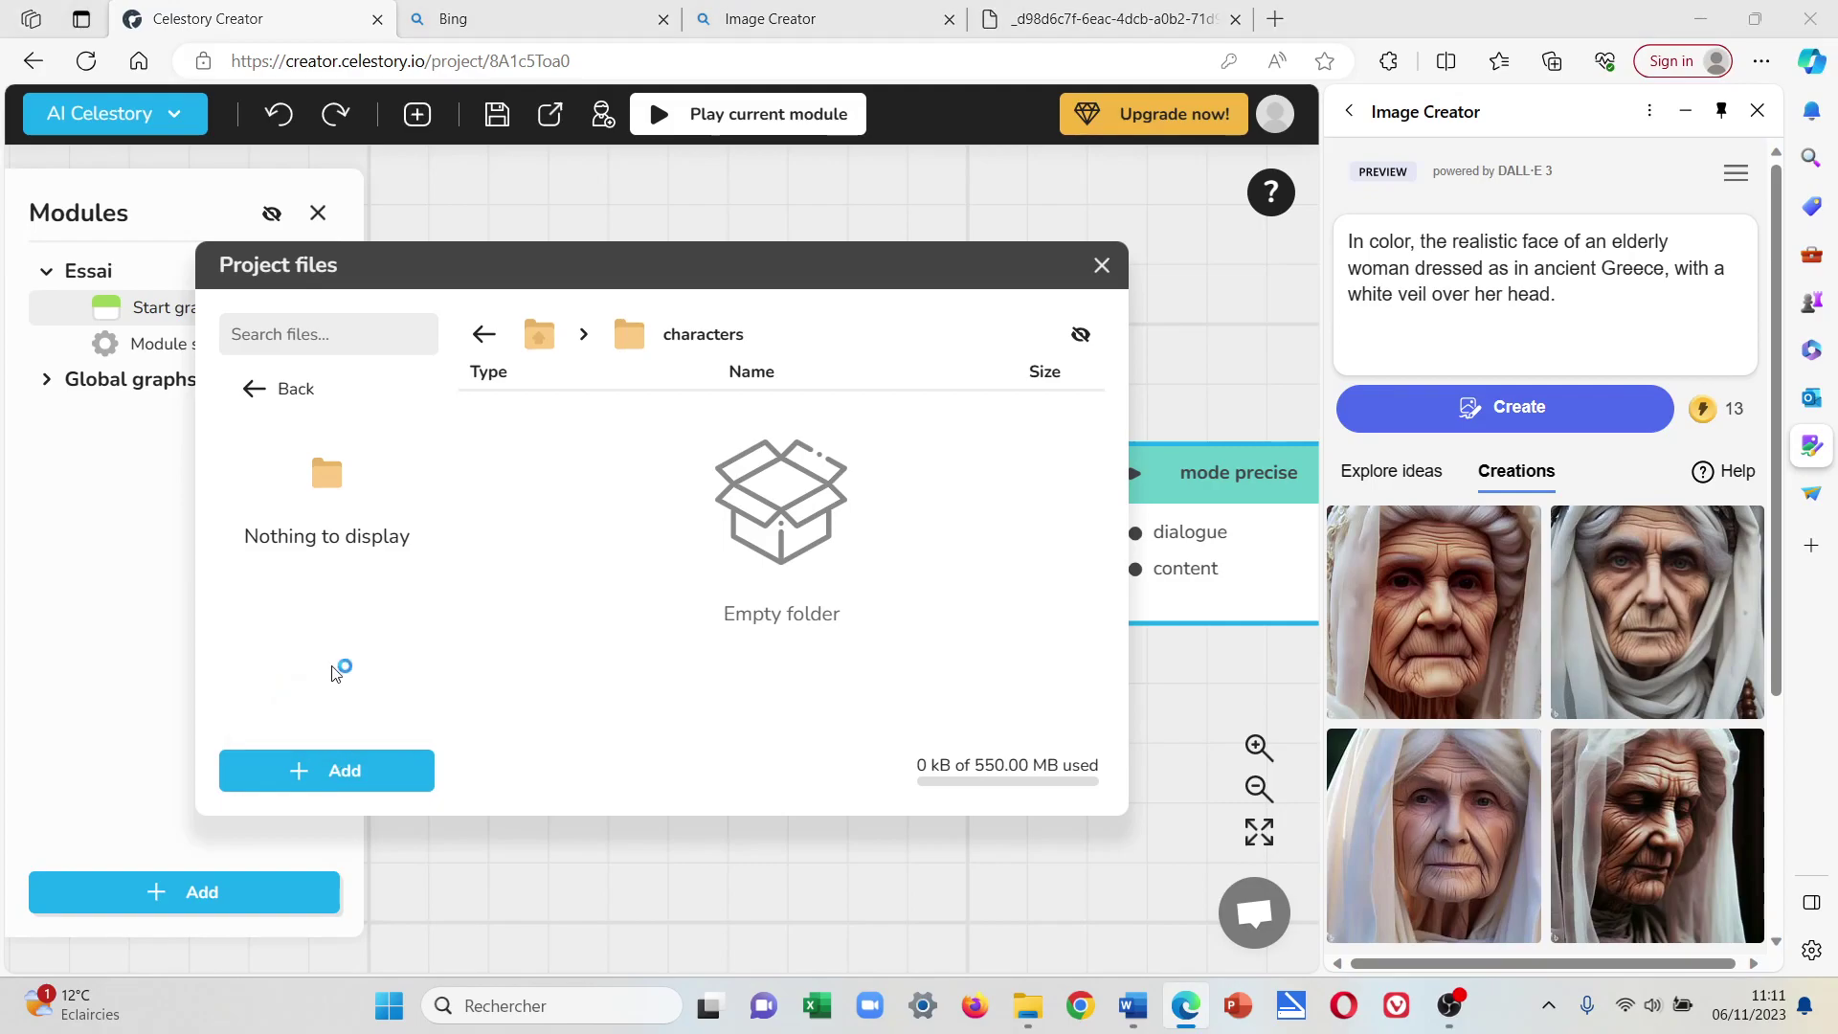
left_click(283, 198)
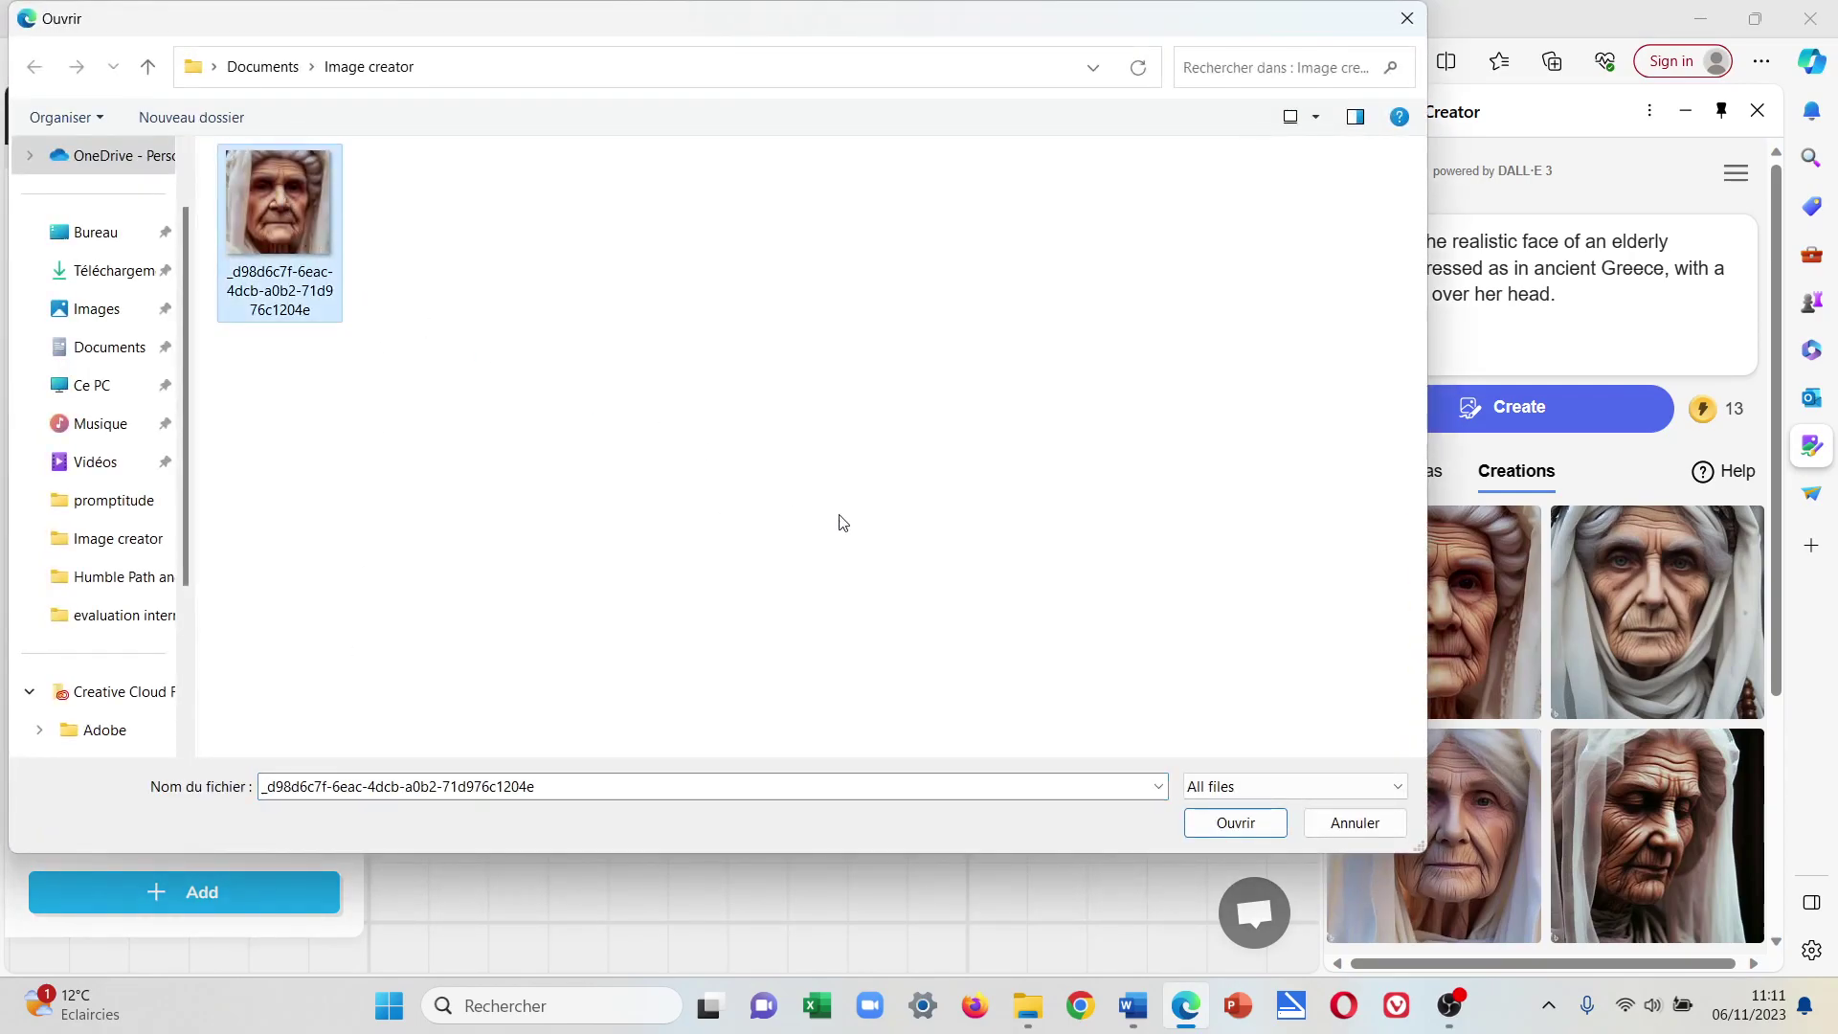
left_click(1234, 822)
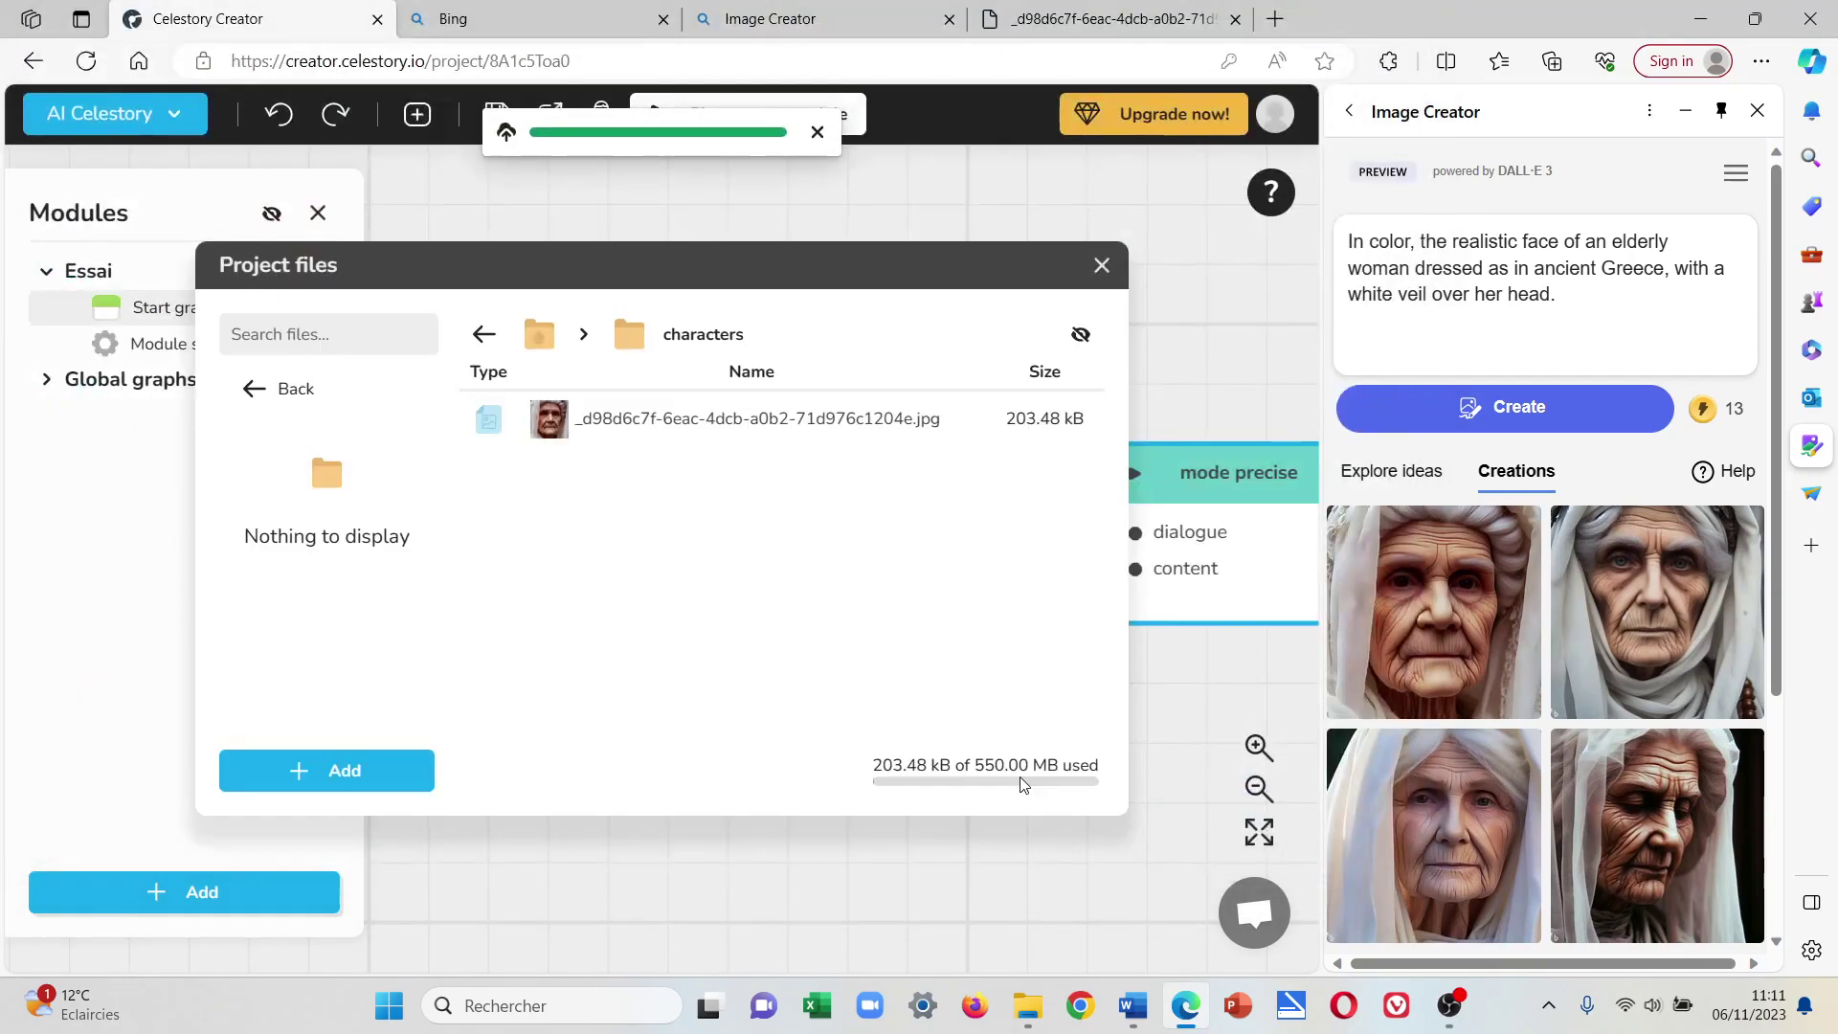
left_click(1102, 265)
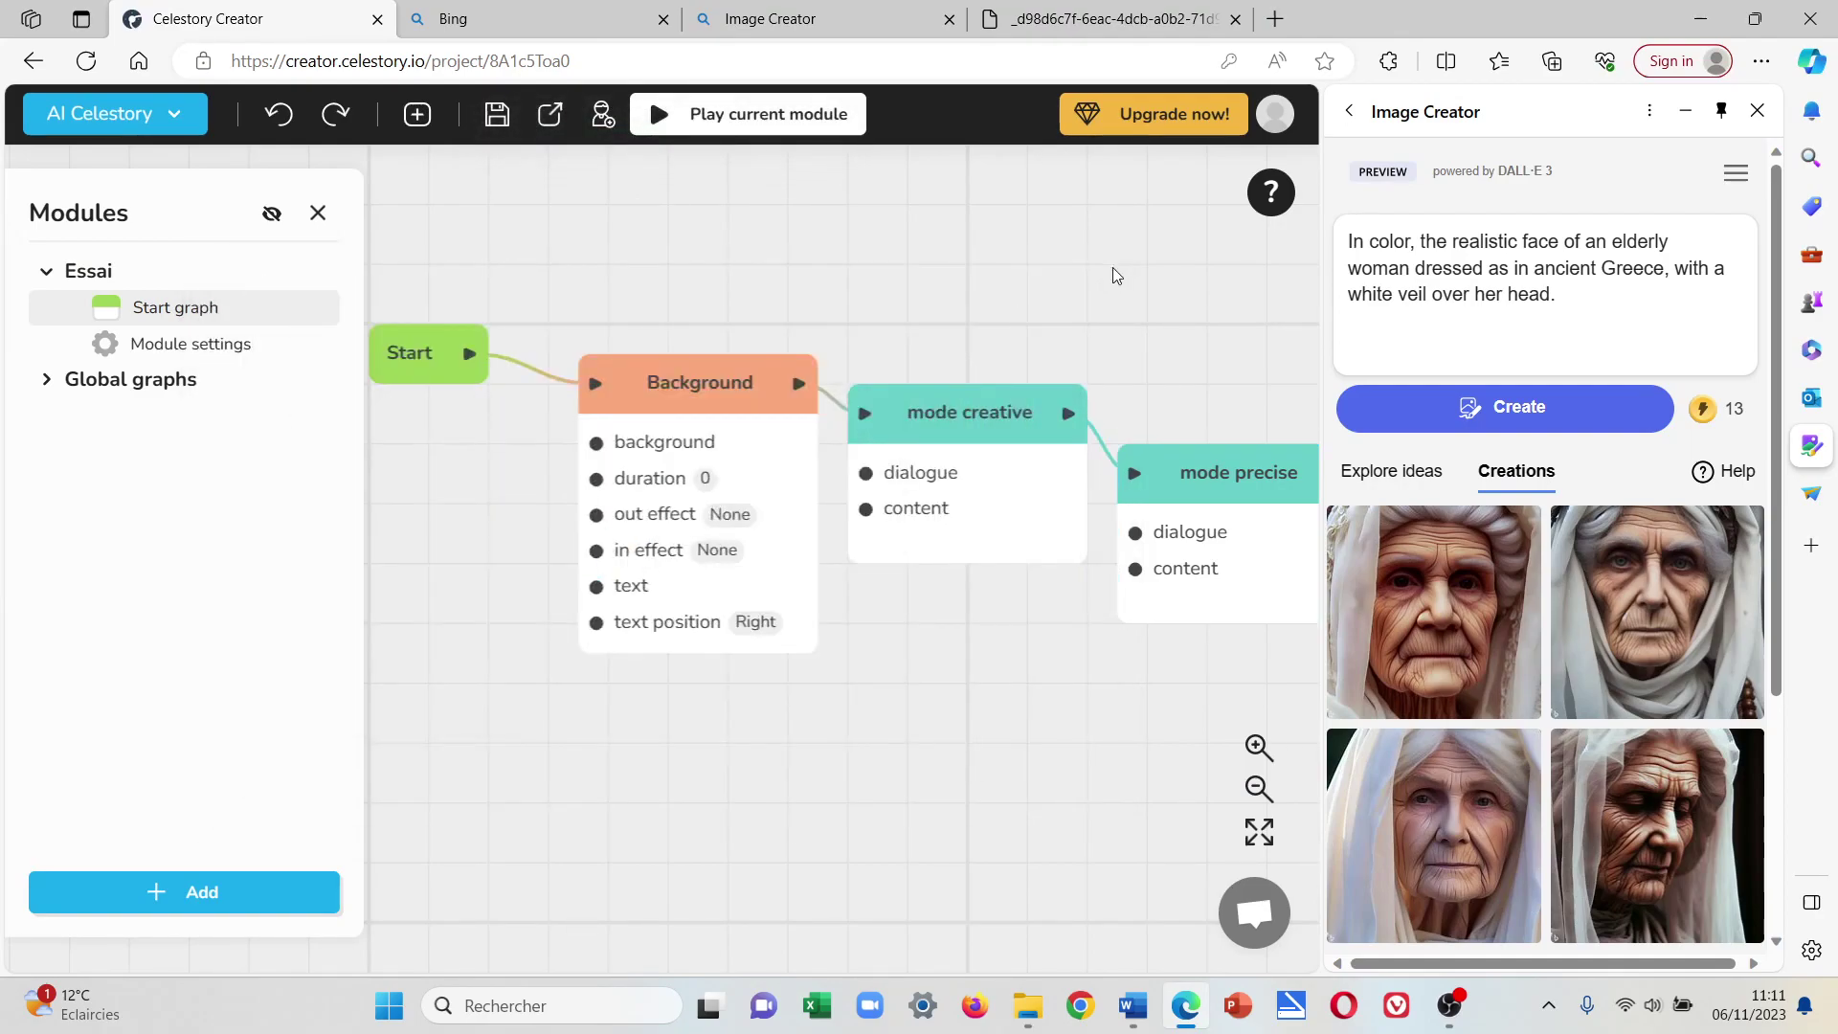
left_click(693, 414)
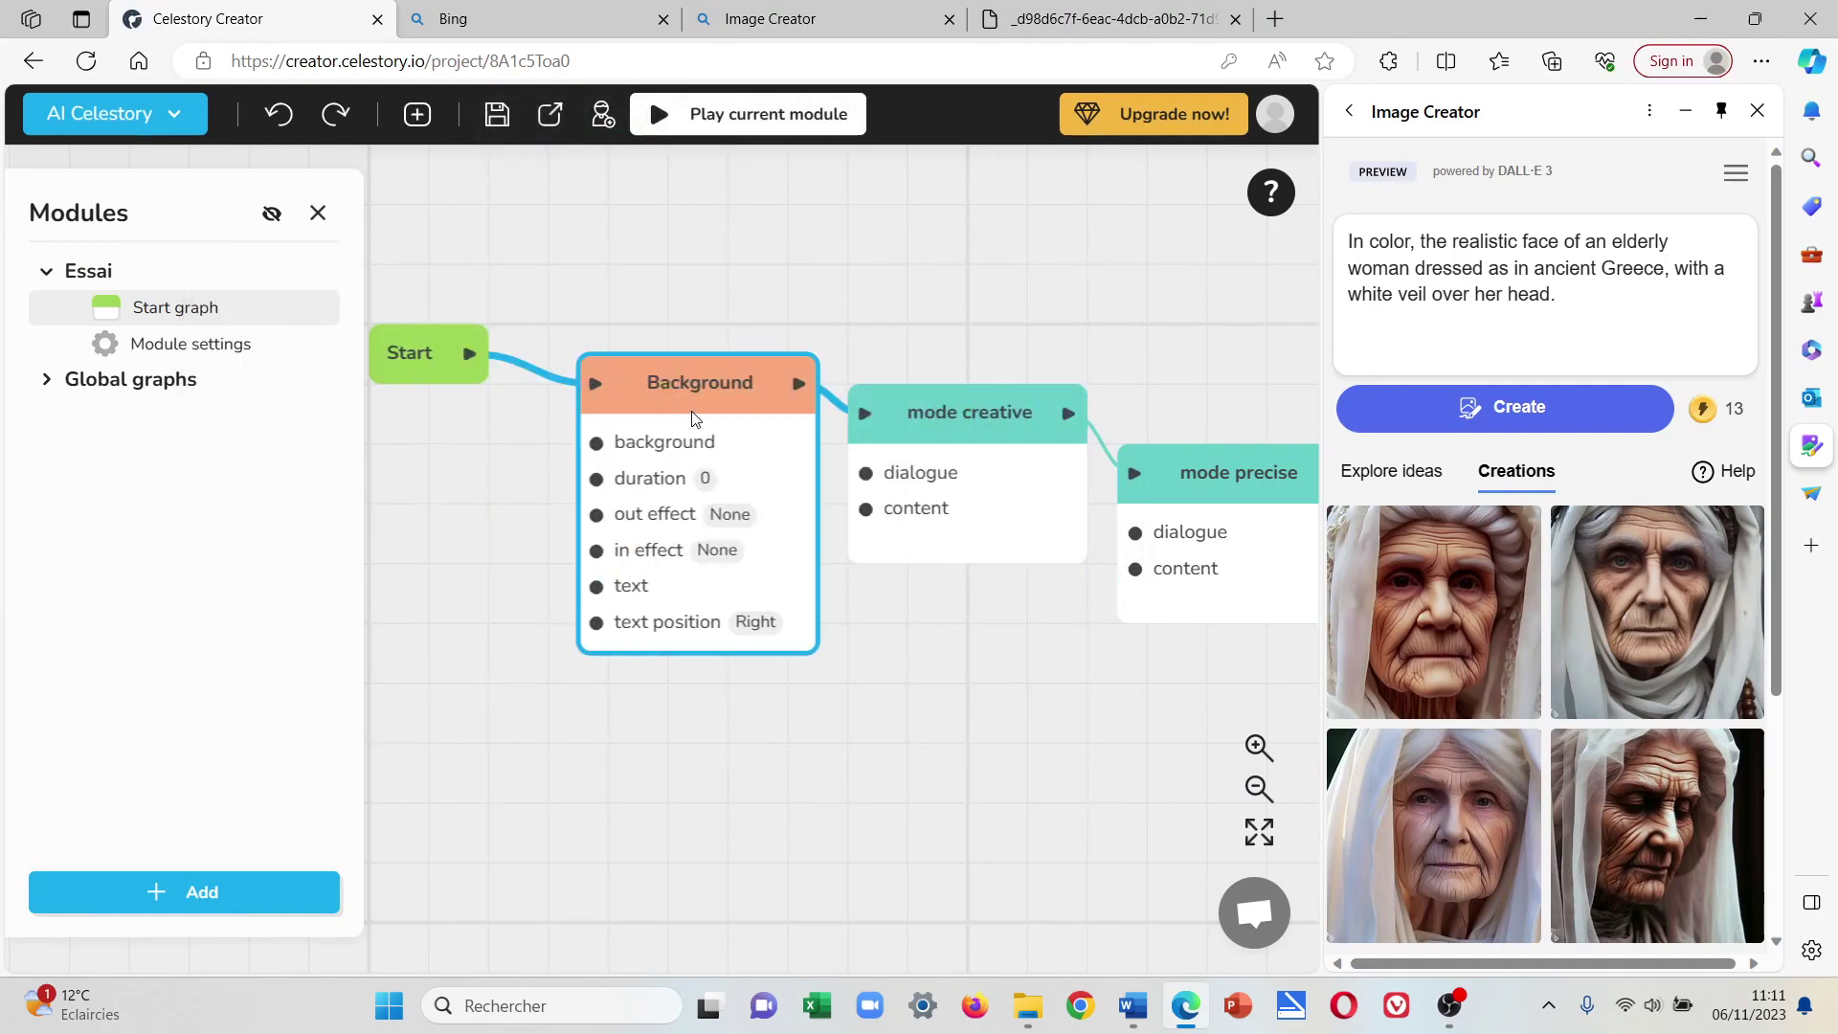
left_click(1047, 24)
Generate images for 'The interior of a kitchen in an ancient Greek house.' and enlarge the first.
left_click_drag(1532, 311, 1317, 244)
key("BackSpace")
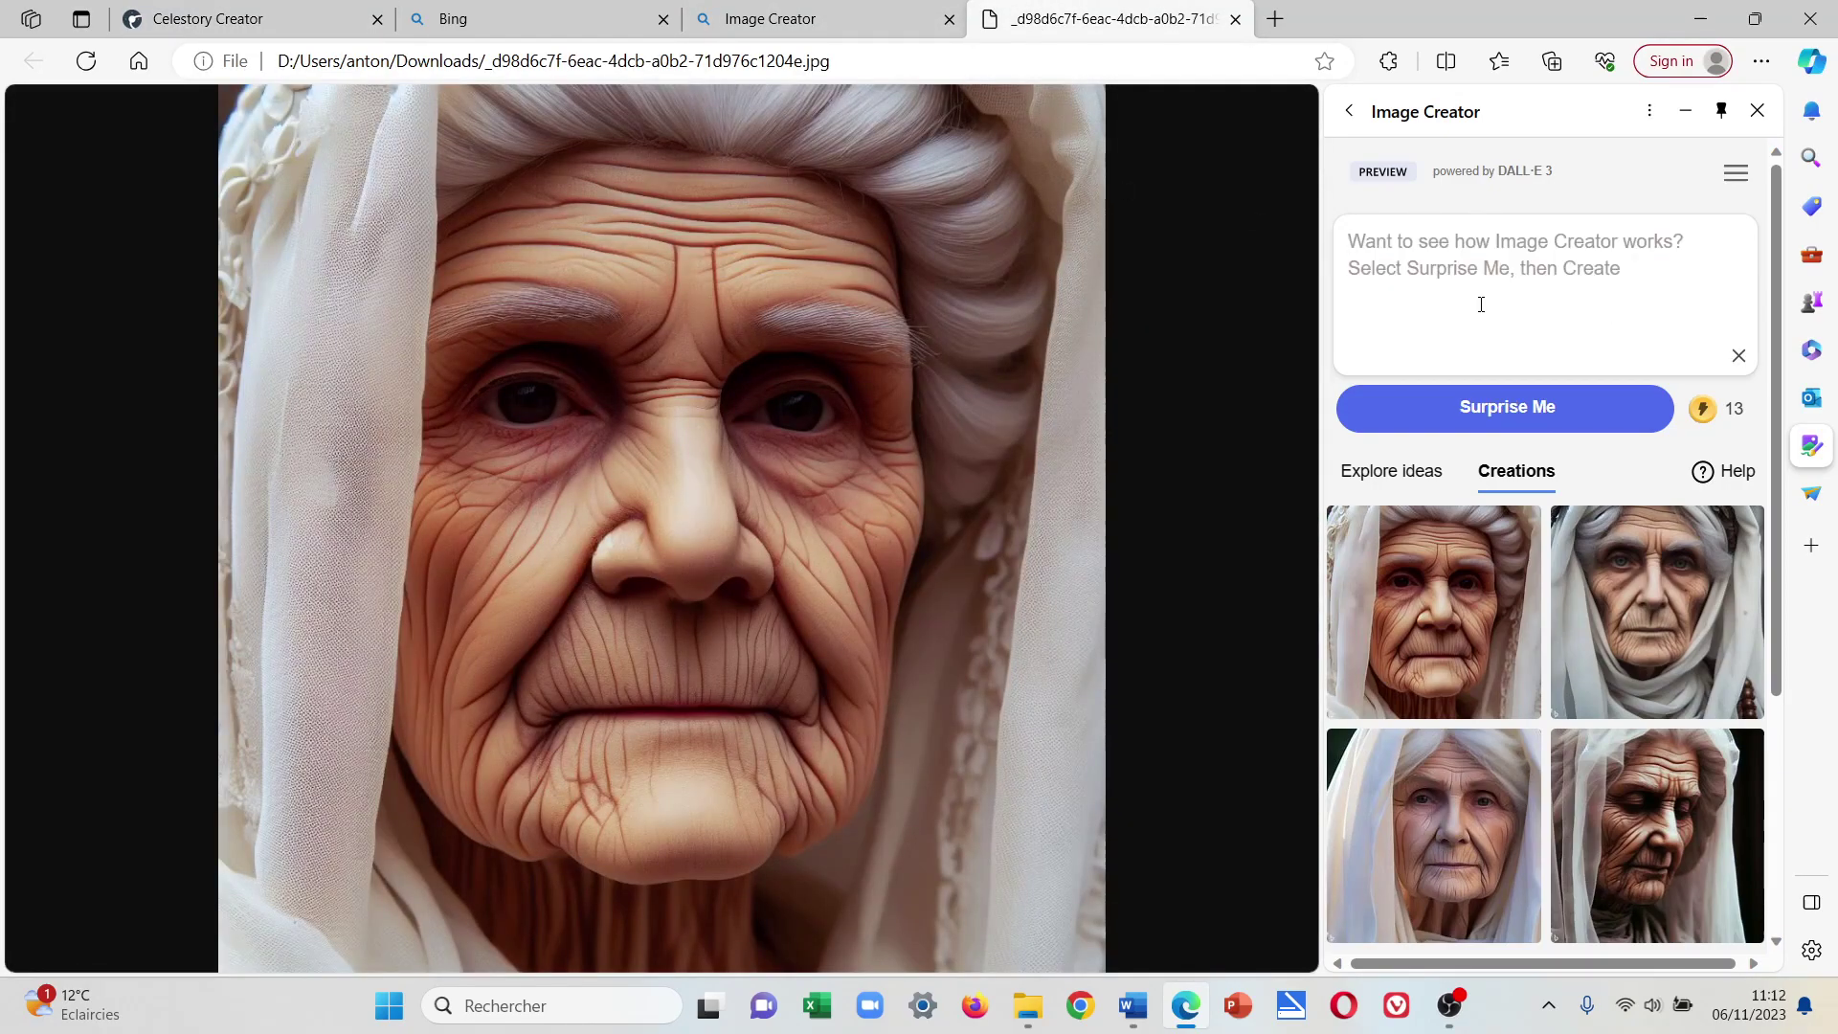
type("The interior of a kitchen in an ancient Greek house.")
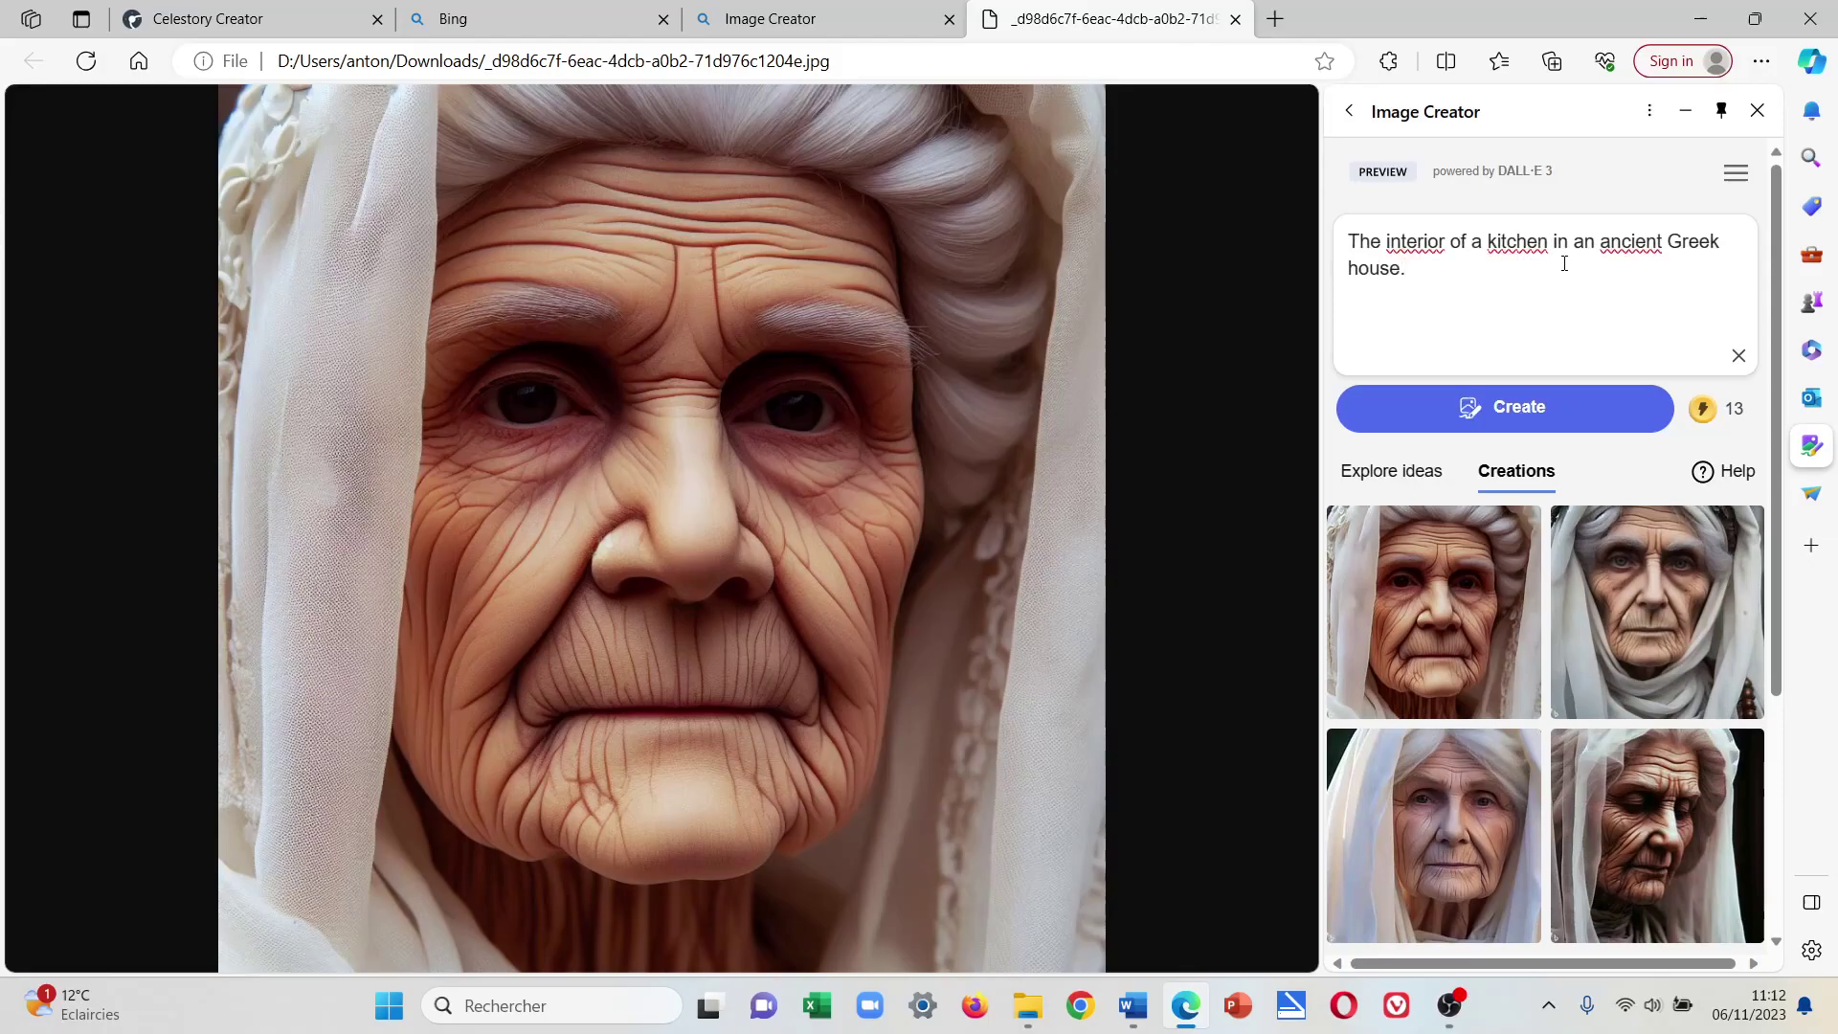
left_click(1579, 416)
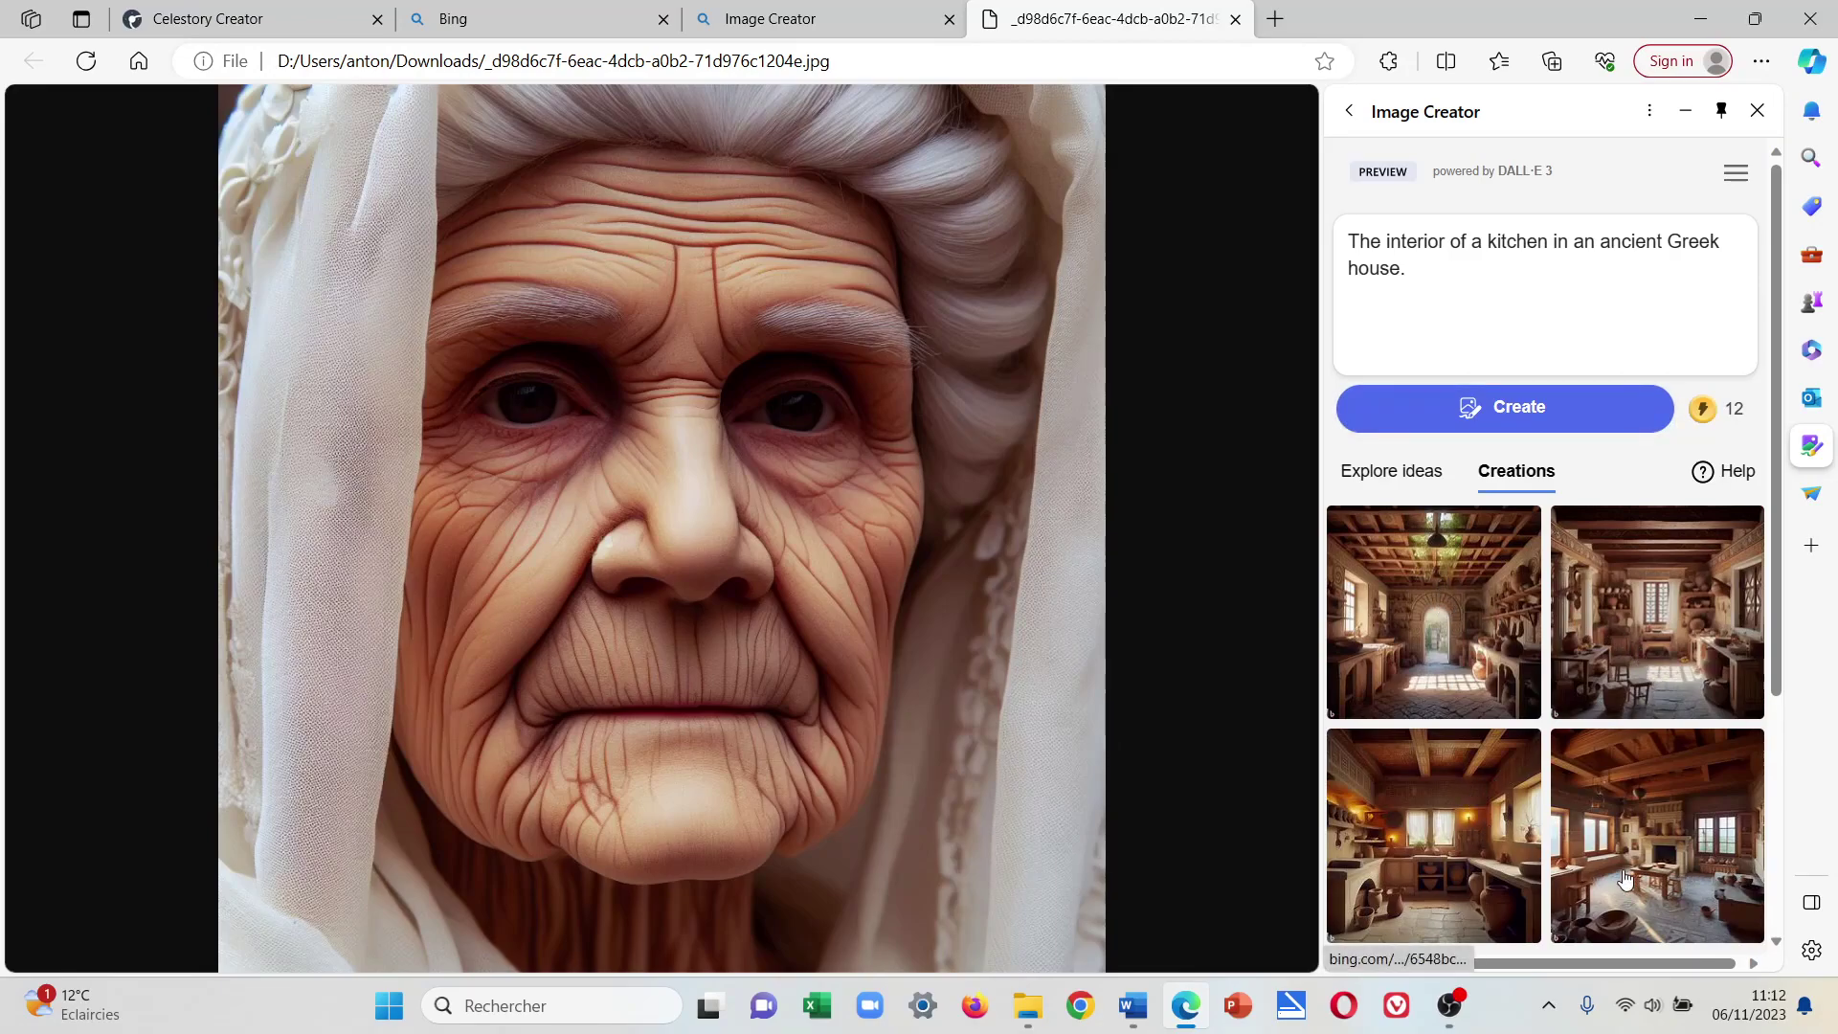
left_click(1417, 607)
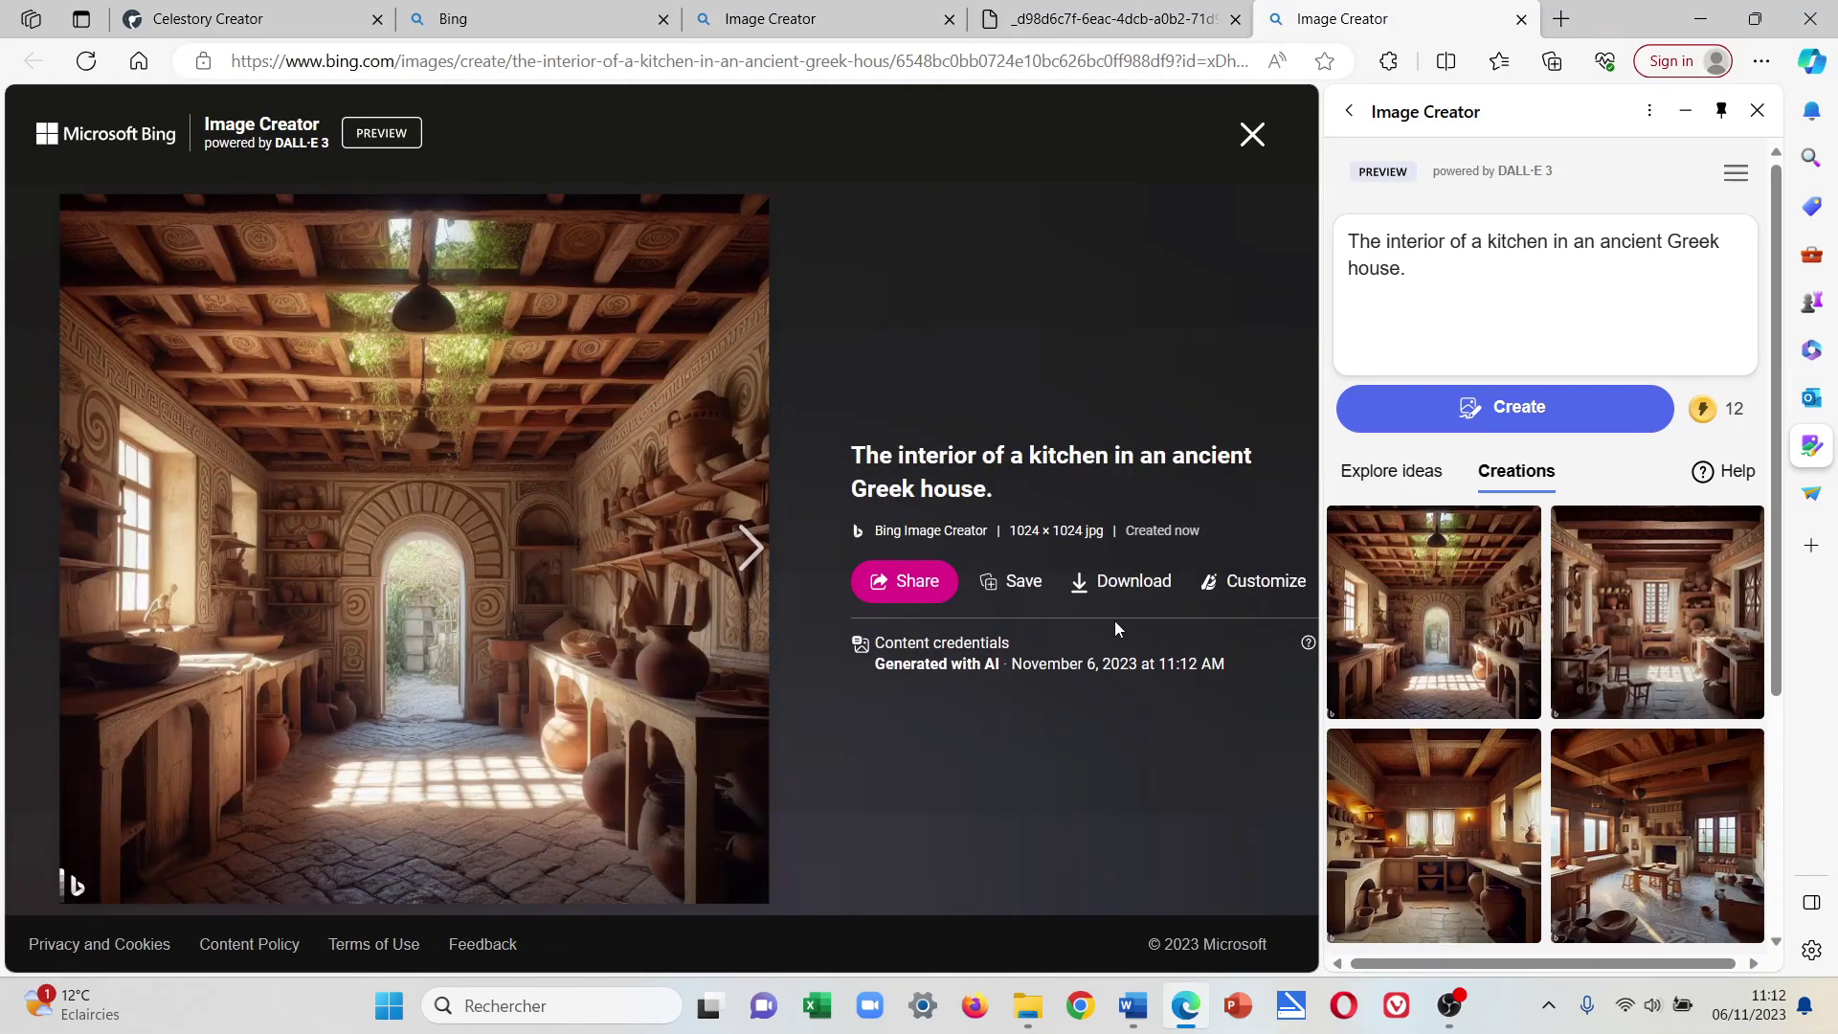
Download the kitchen image and save it into the Image creator folder as a 199 Ko jpg.
left_click(1133, 581)
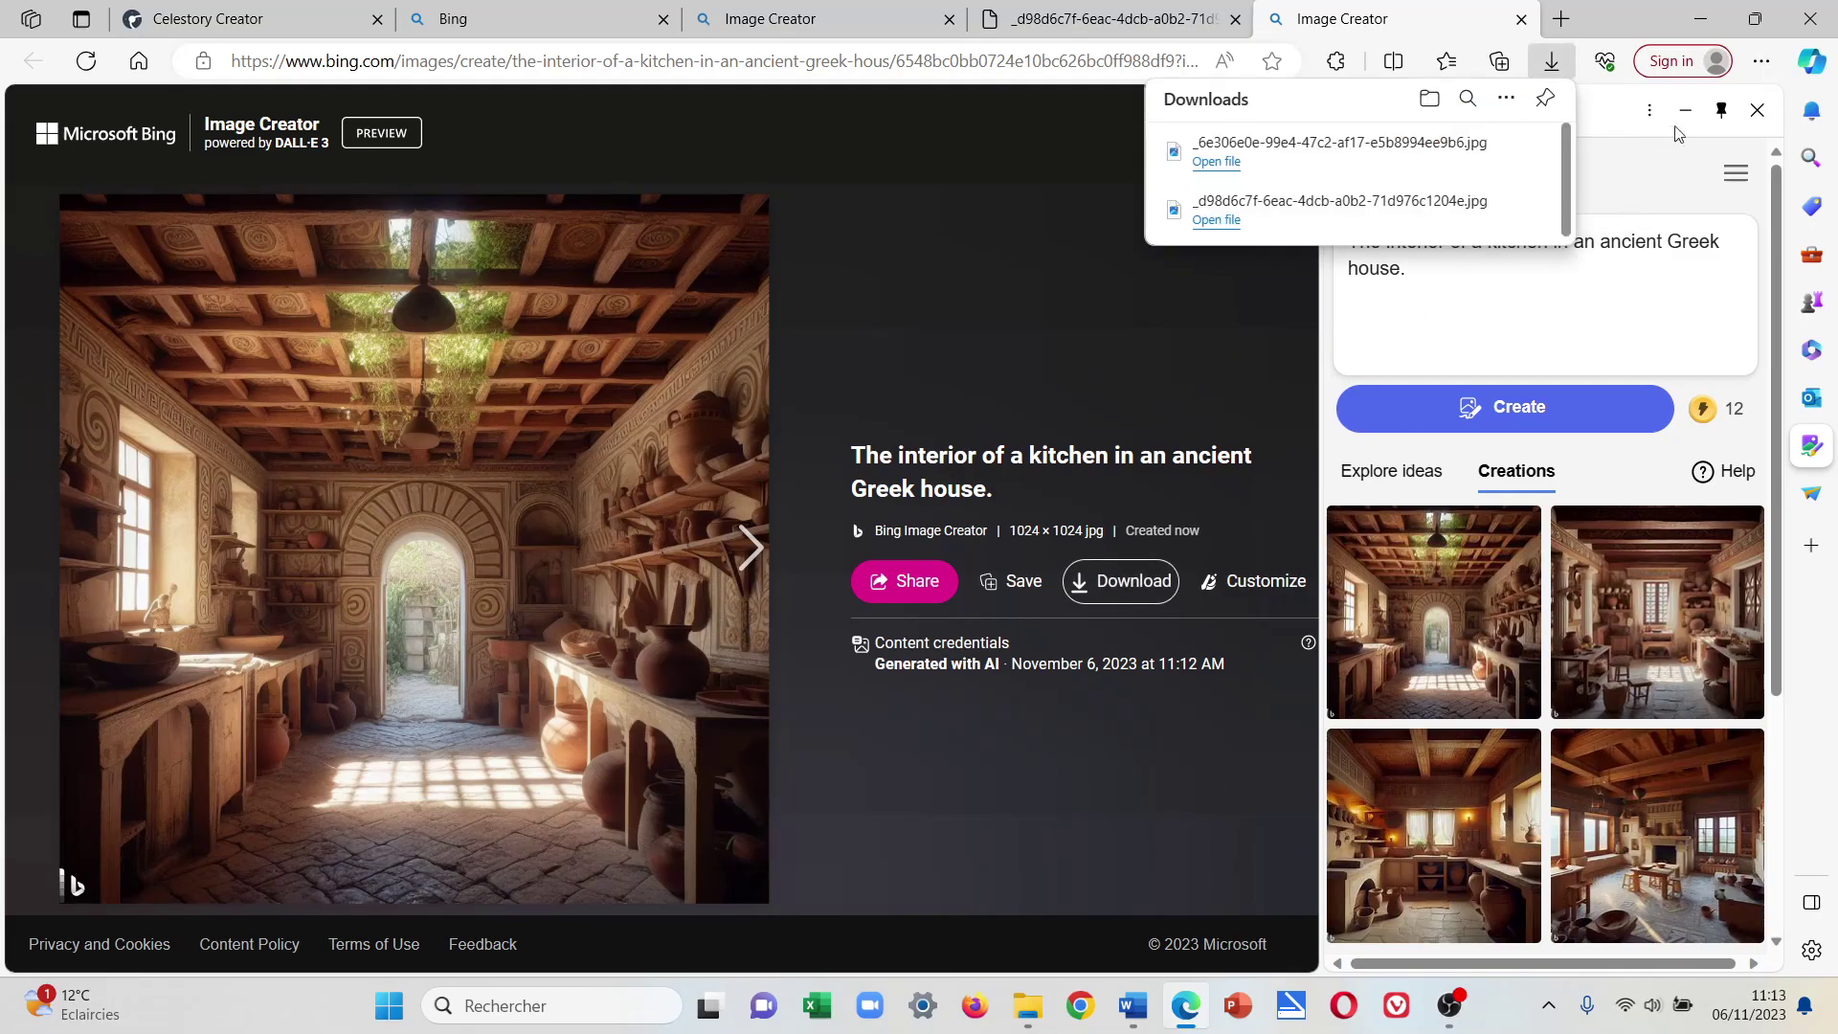
mouse_move(1755, 18)
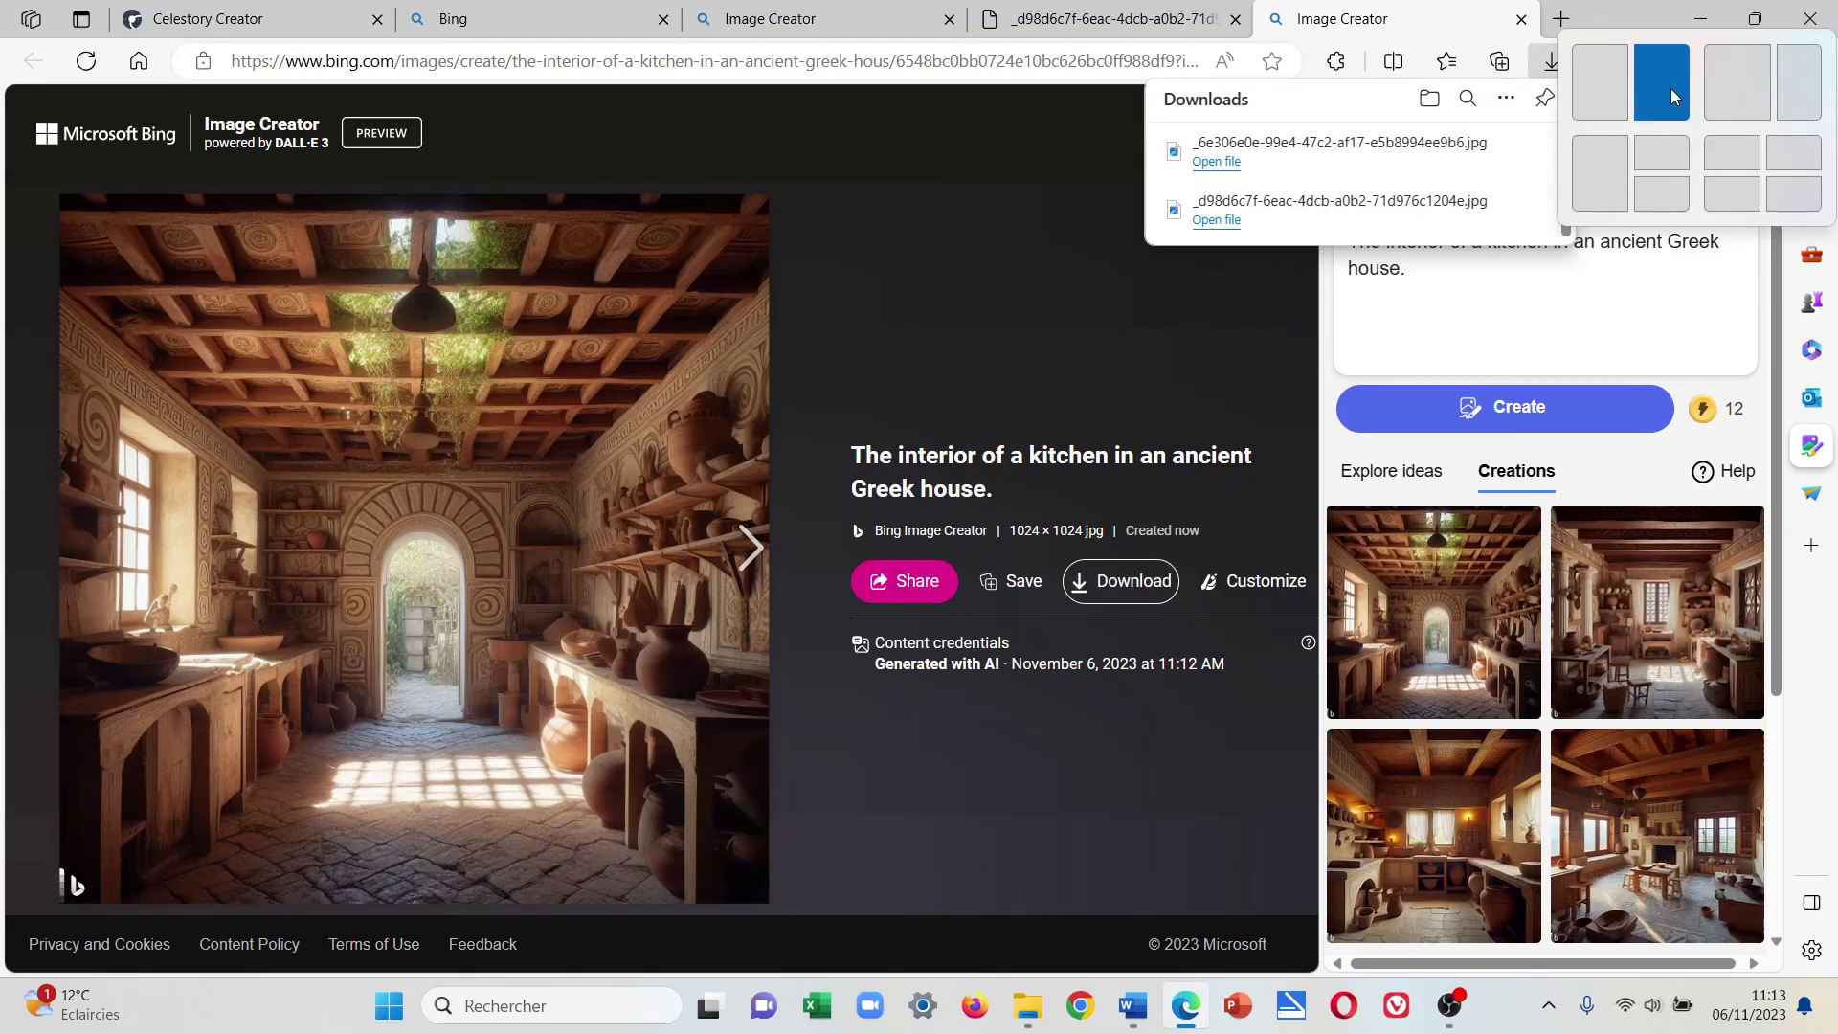
left_click(1669, 88)
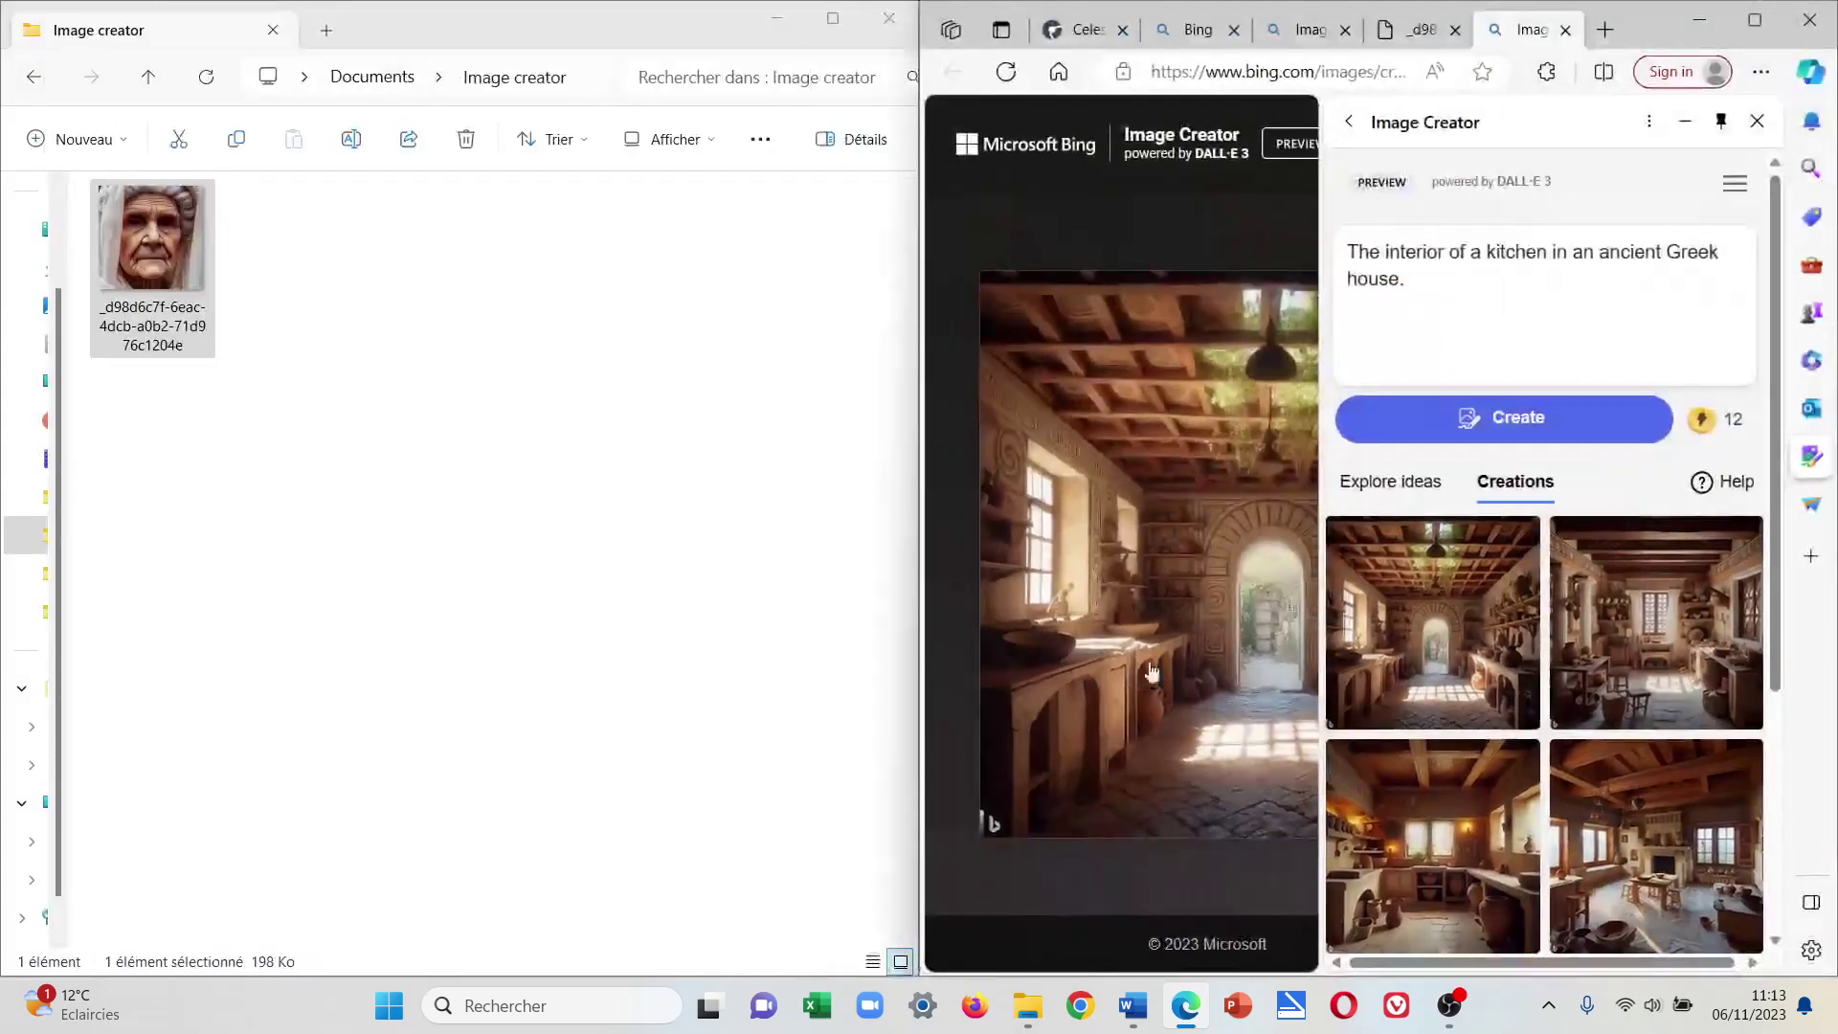
left_click(1760, 72)
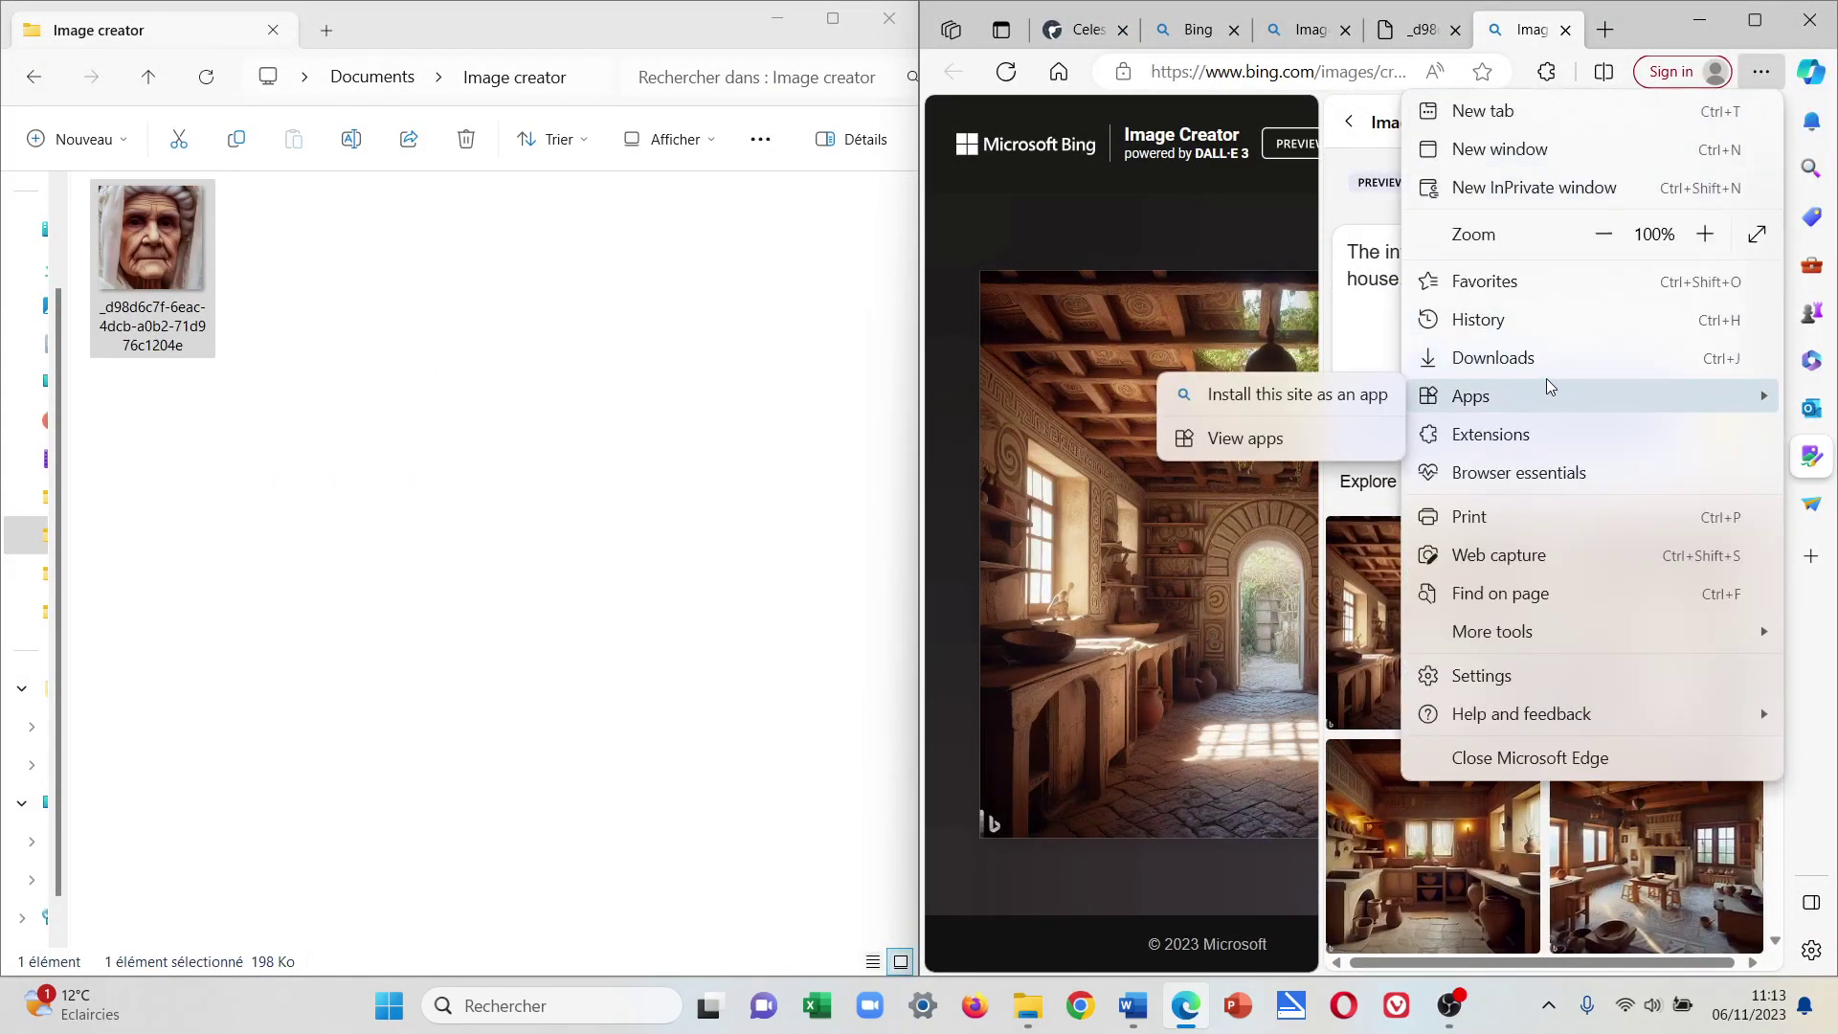
key("Escape")
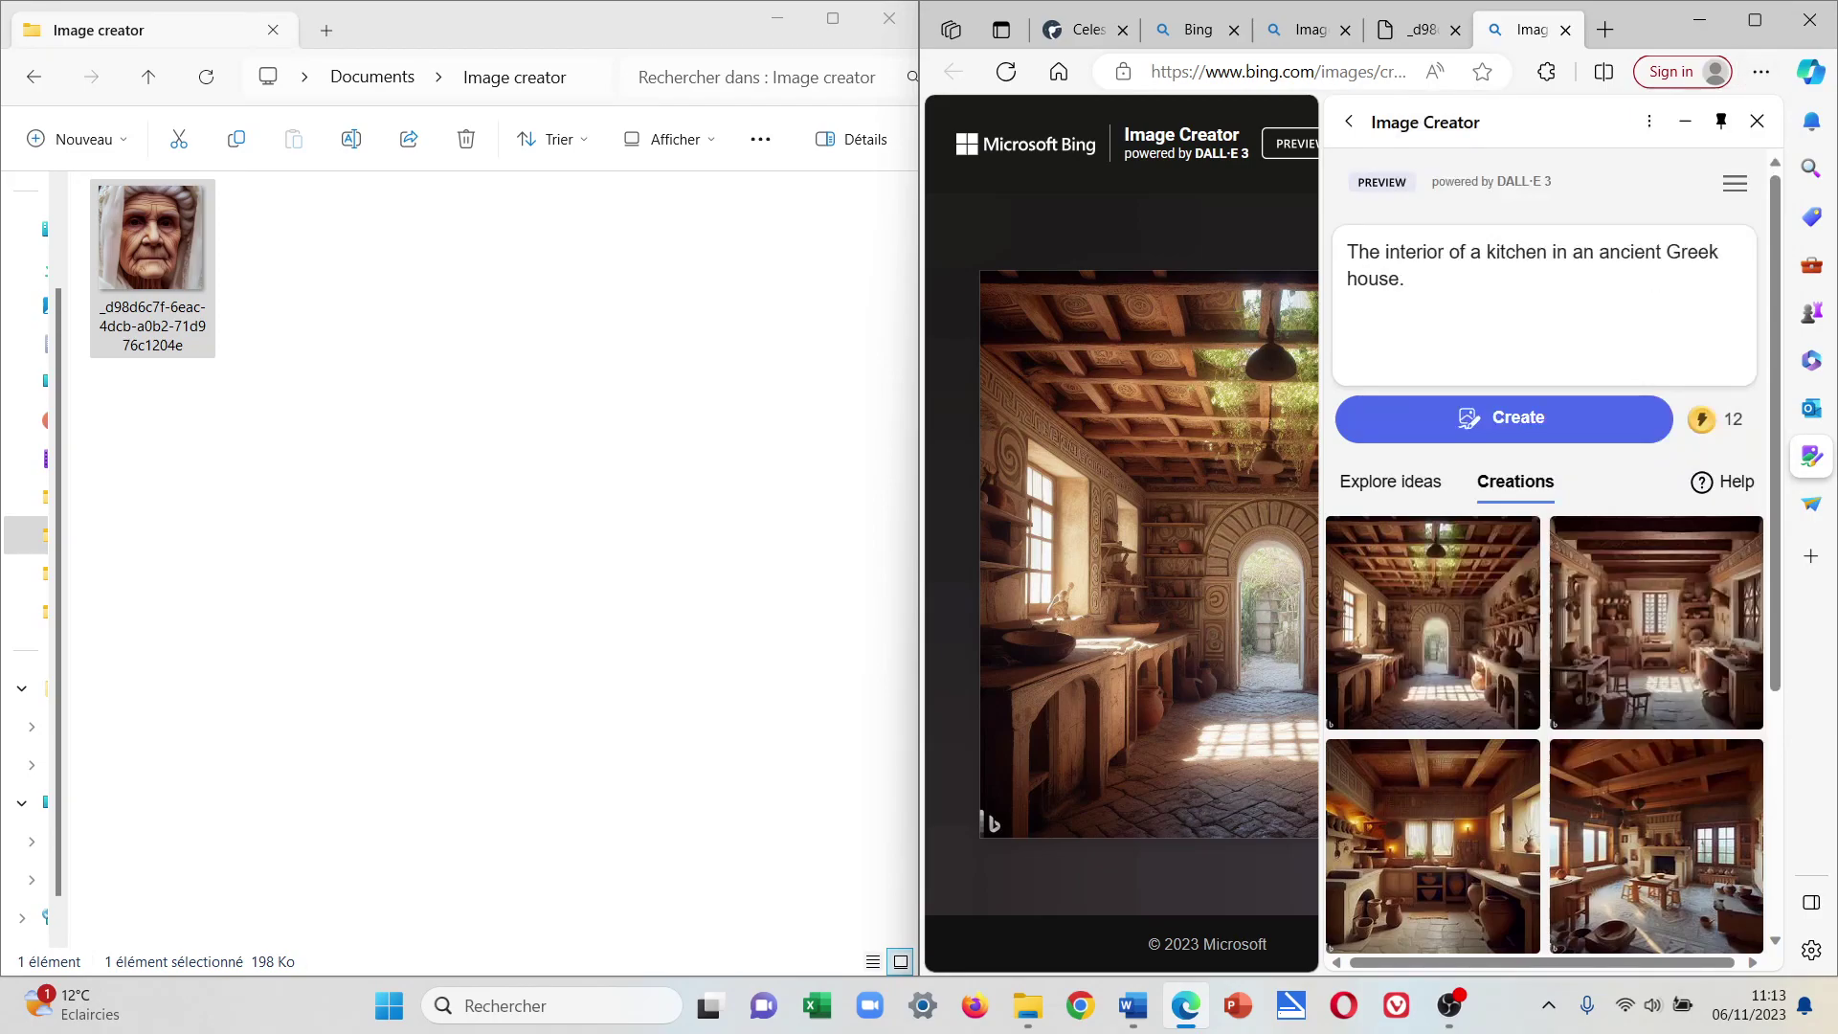
left_click_drag(1417, 675, 706, 744)
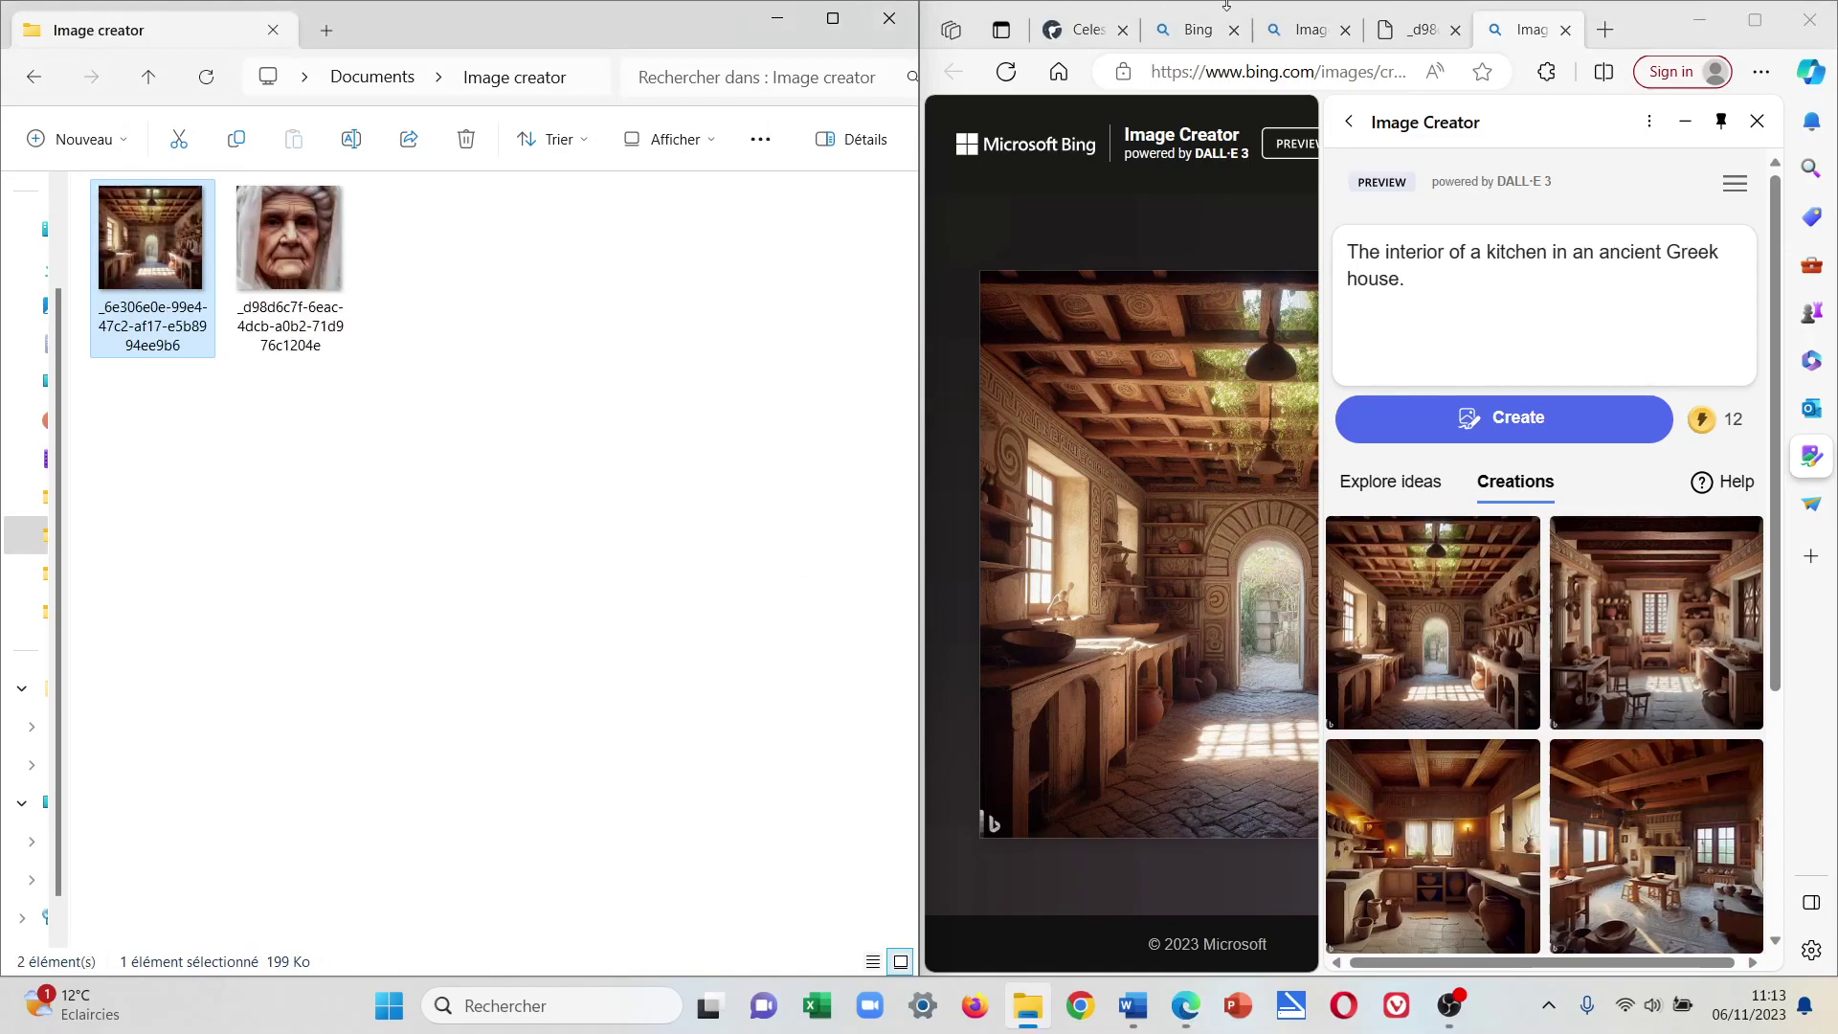
left_click(1755, 21)
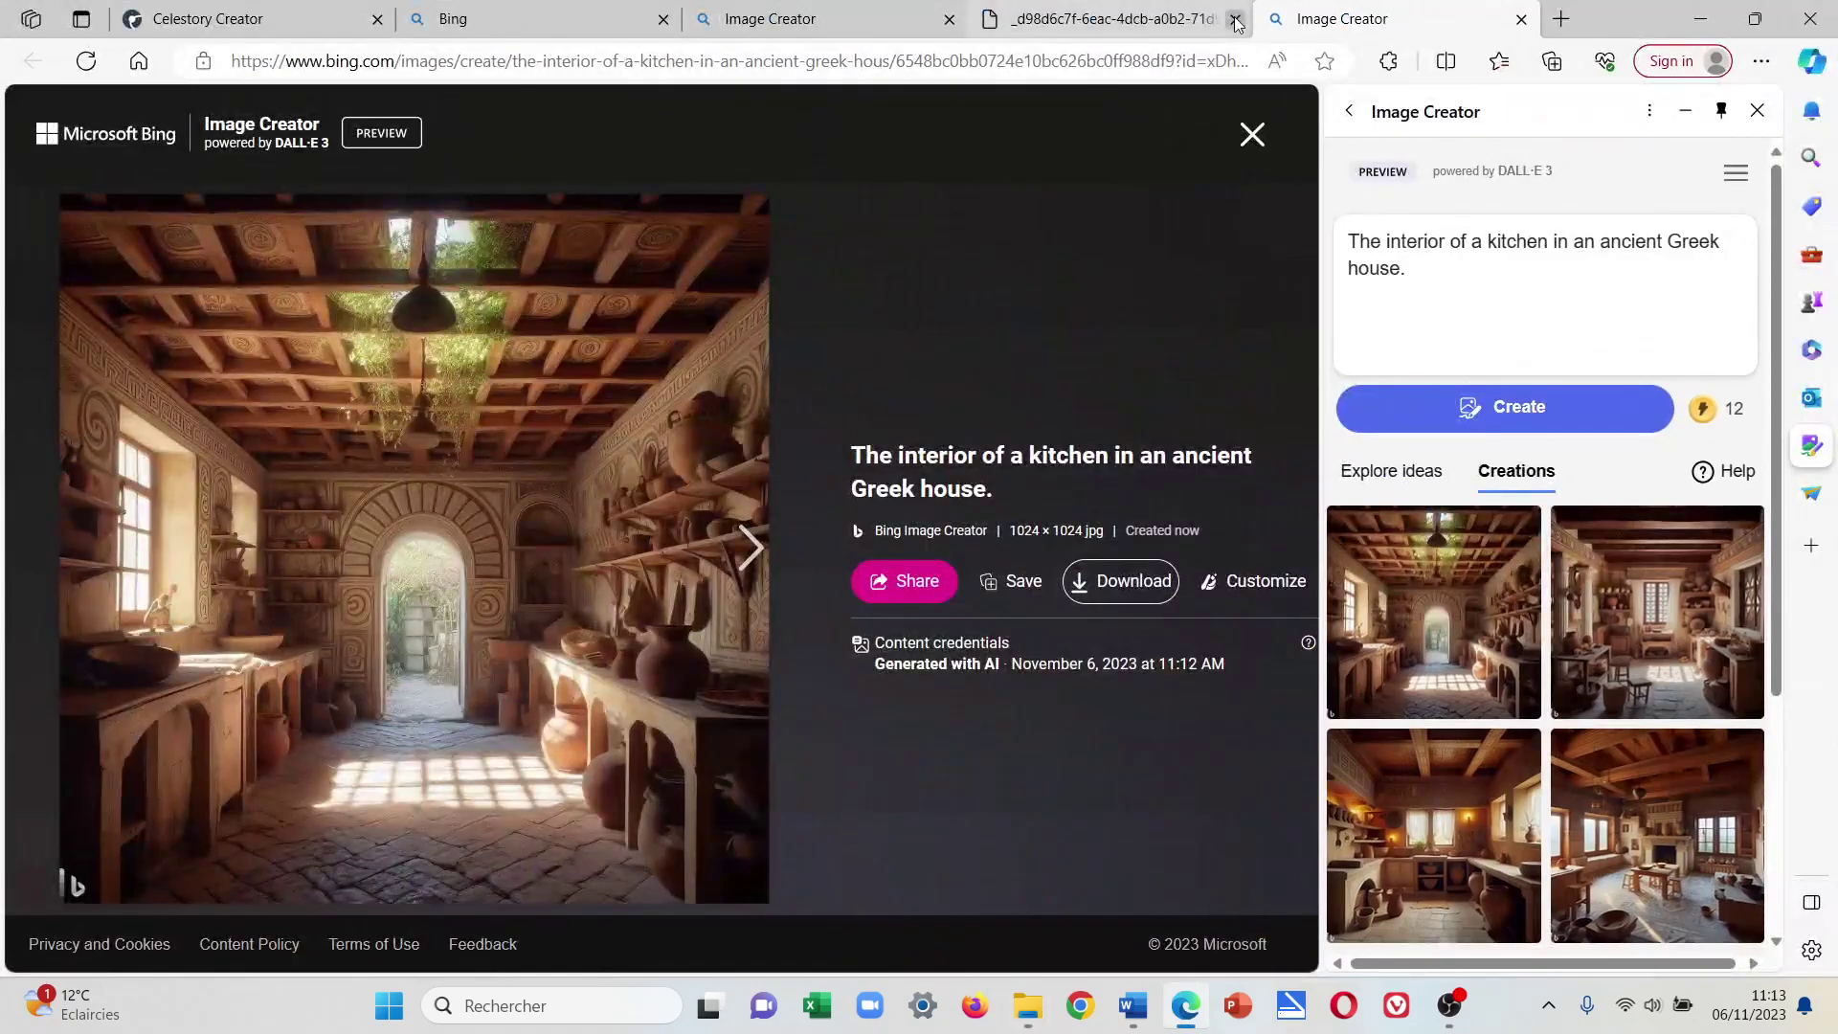
Upload the ancient Greek kitchen jpg (203.84 kB) into the project's backgrounds folder.
left_click(316, 19)
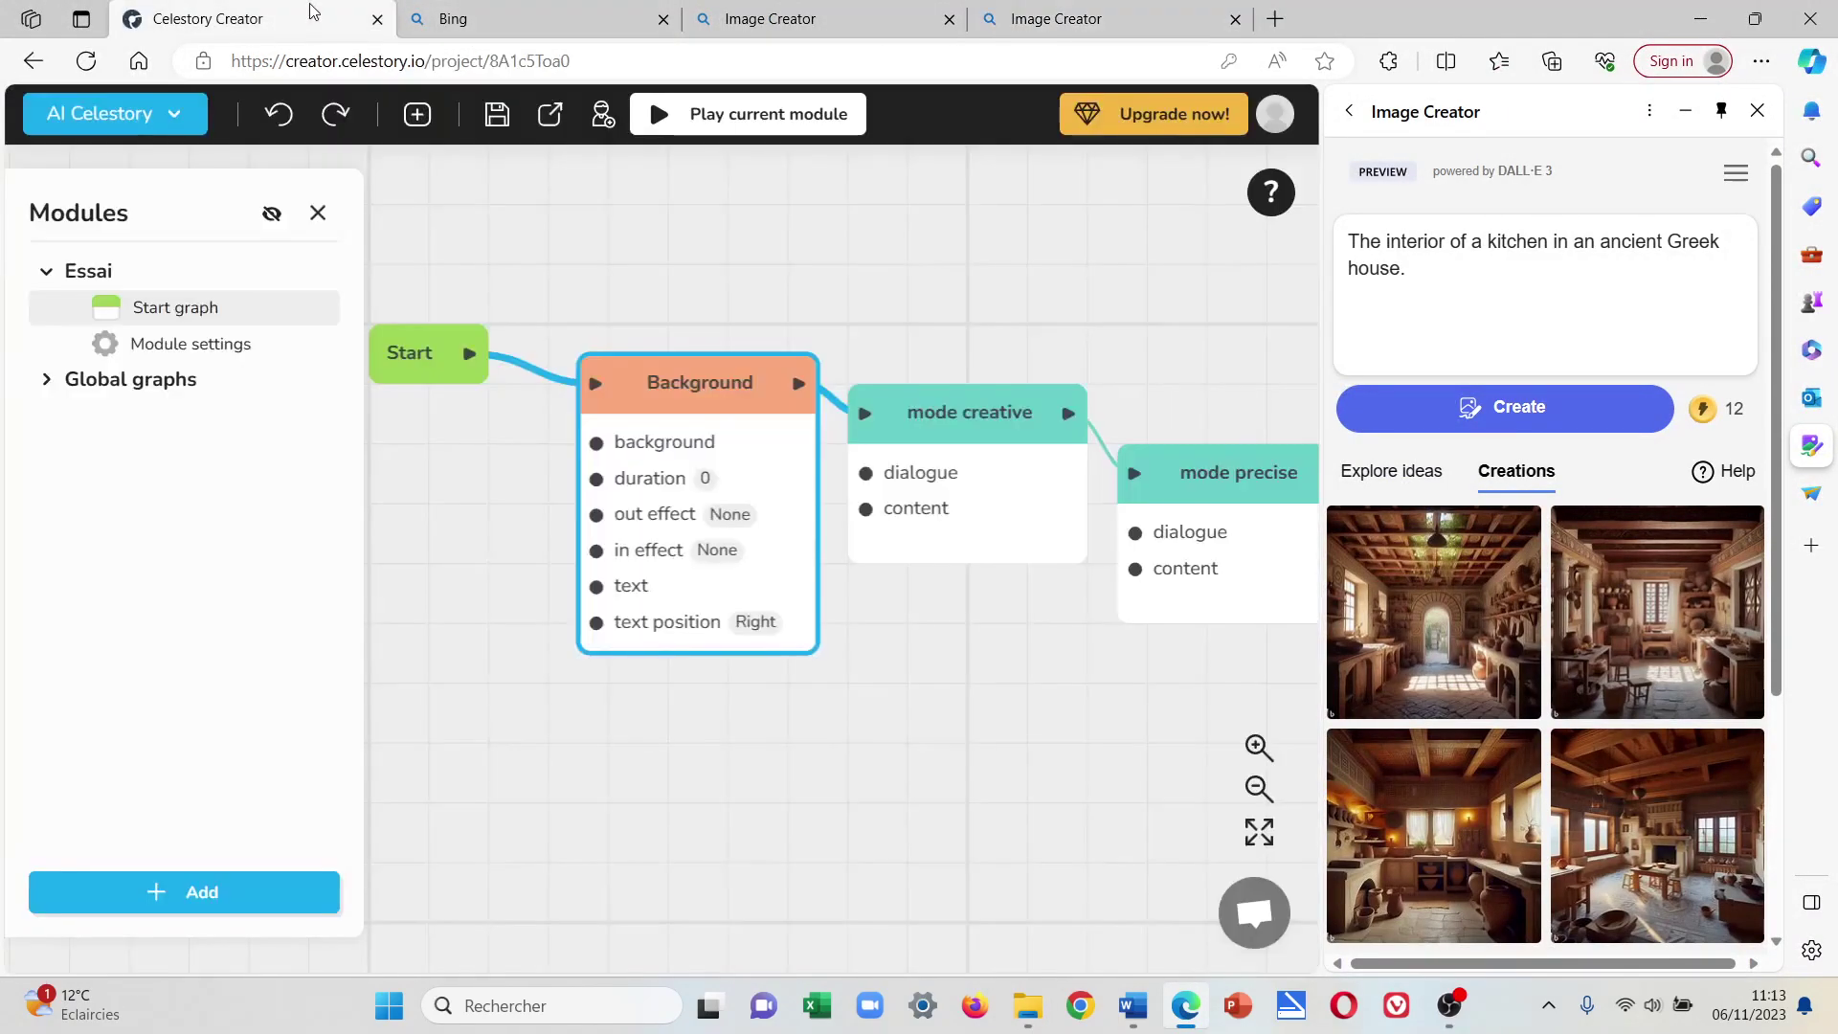
left_click(148, 124)
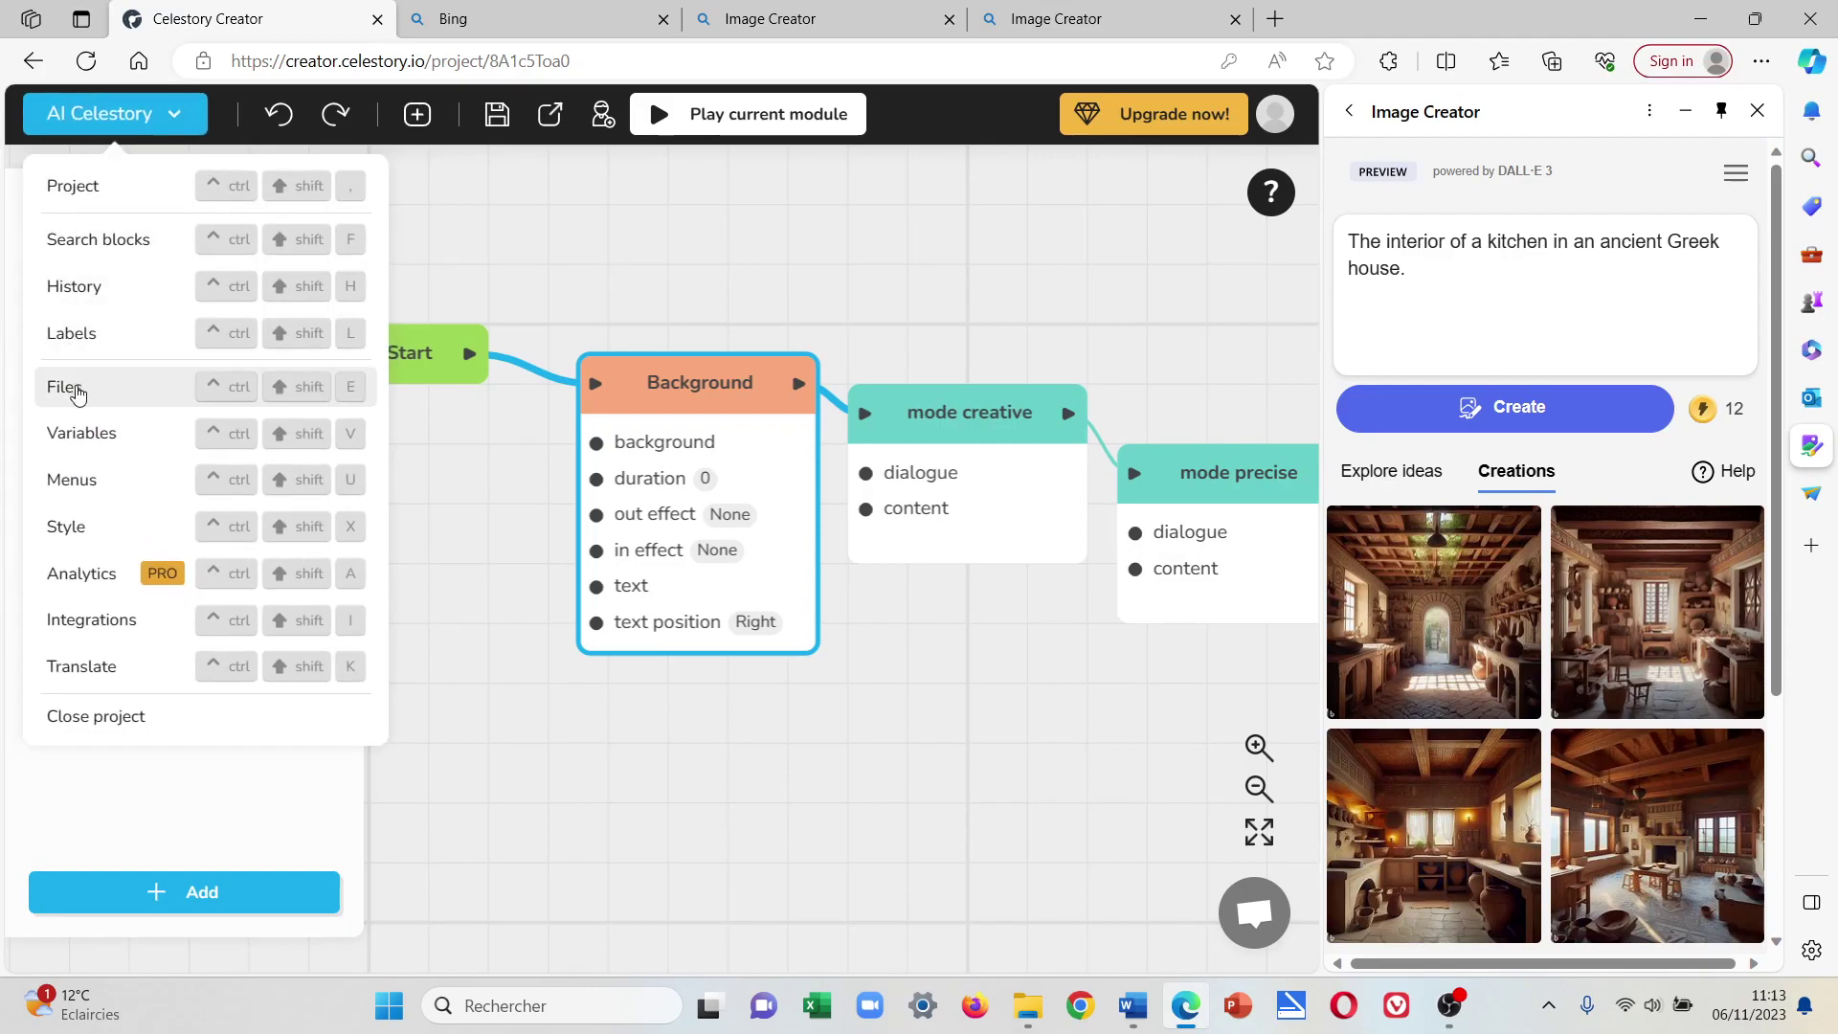
left_click(65, 383)
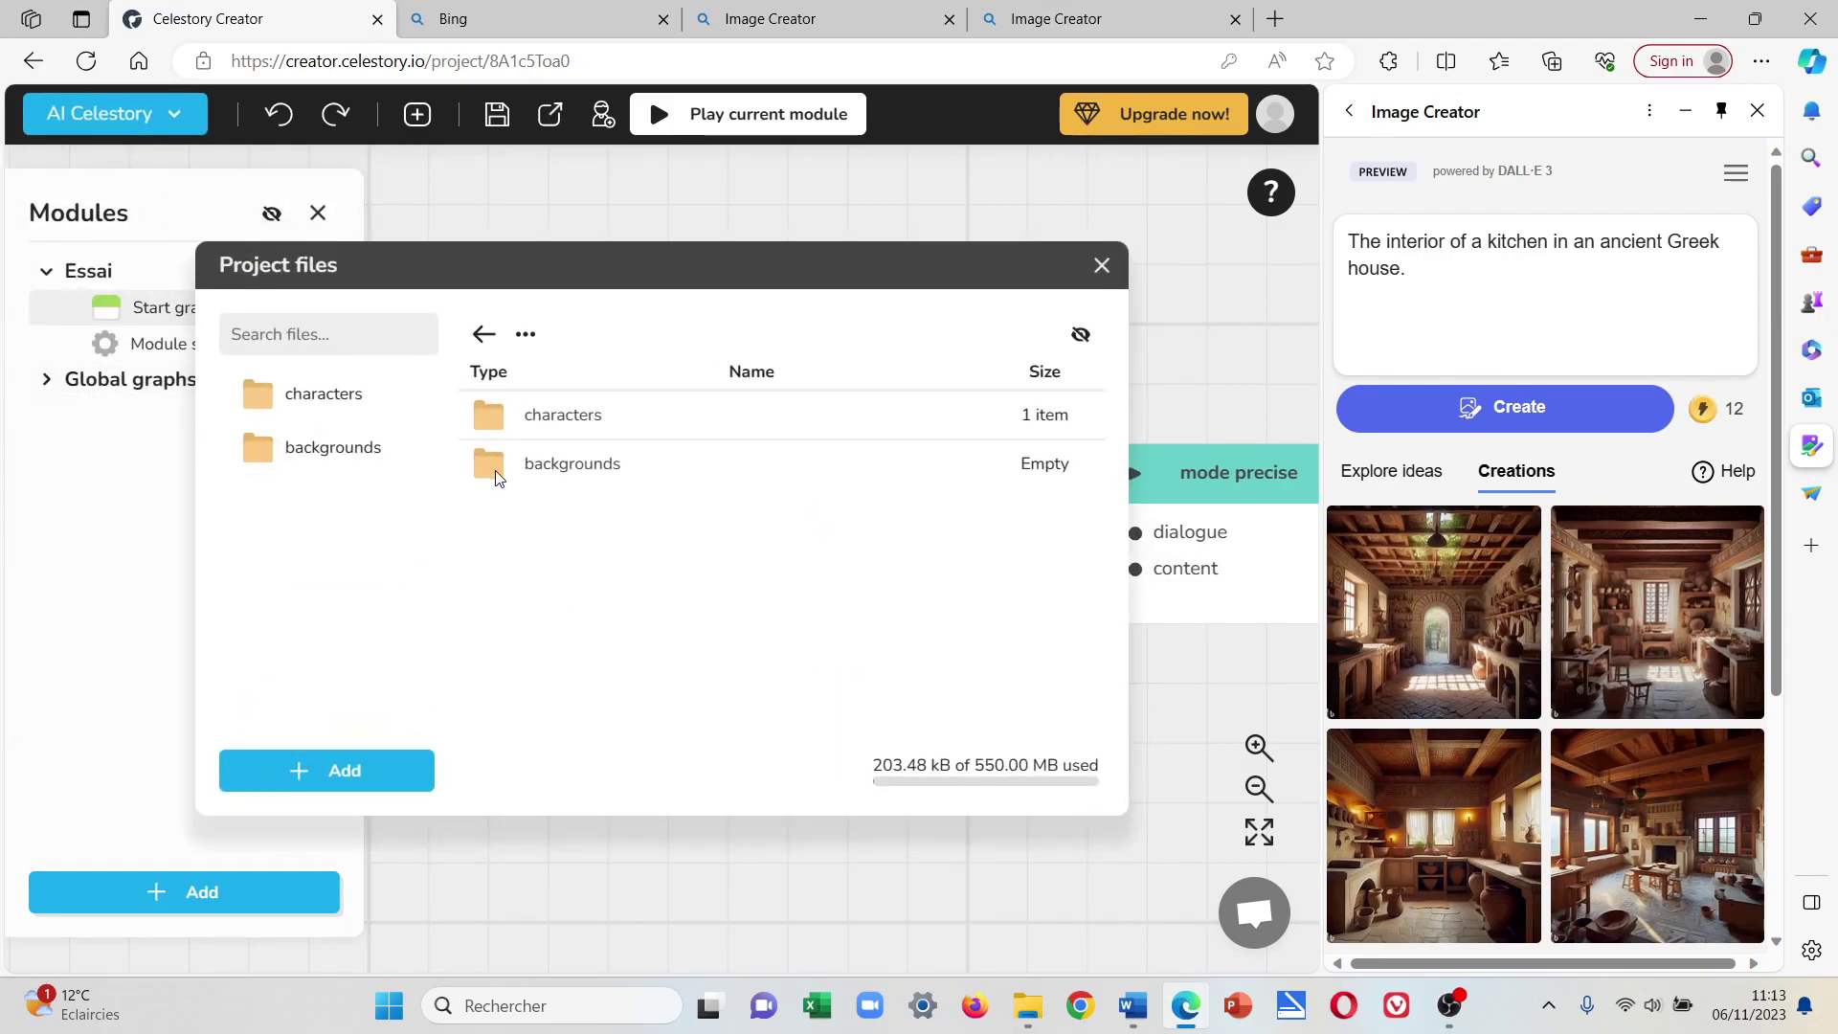
double_click(492, 469)
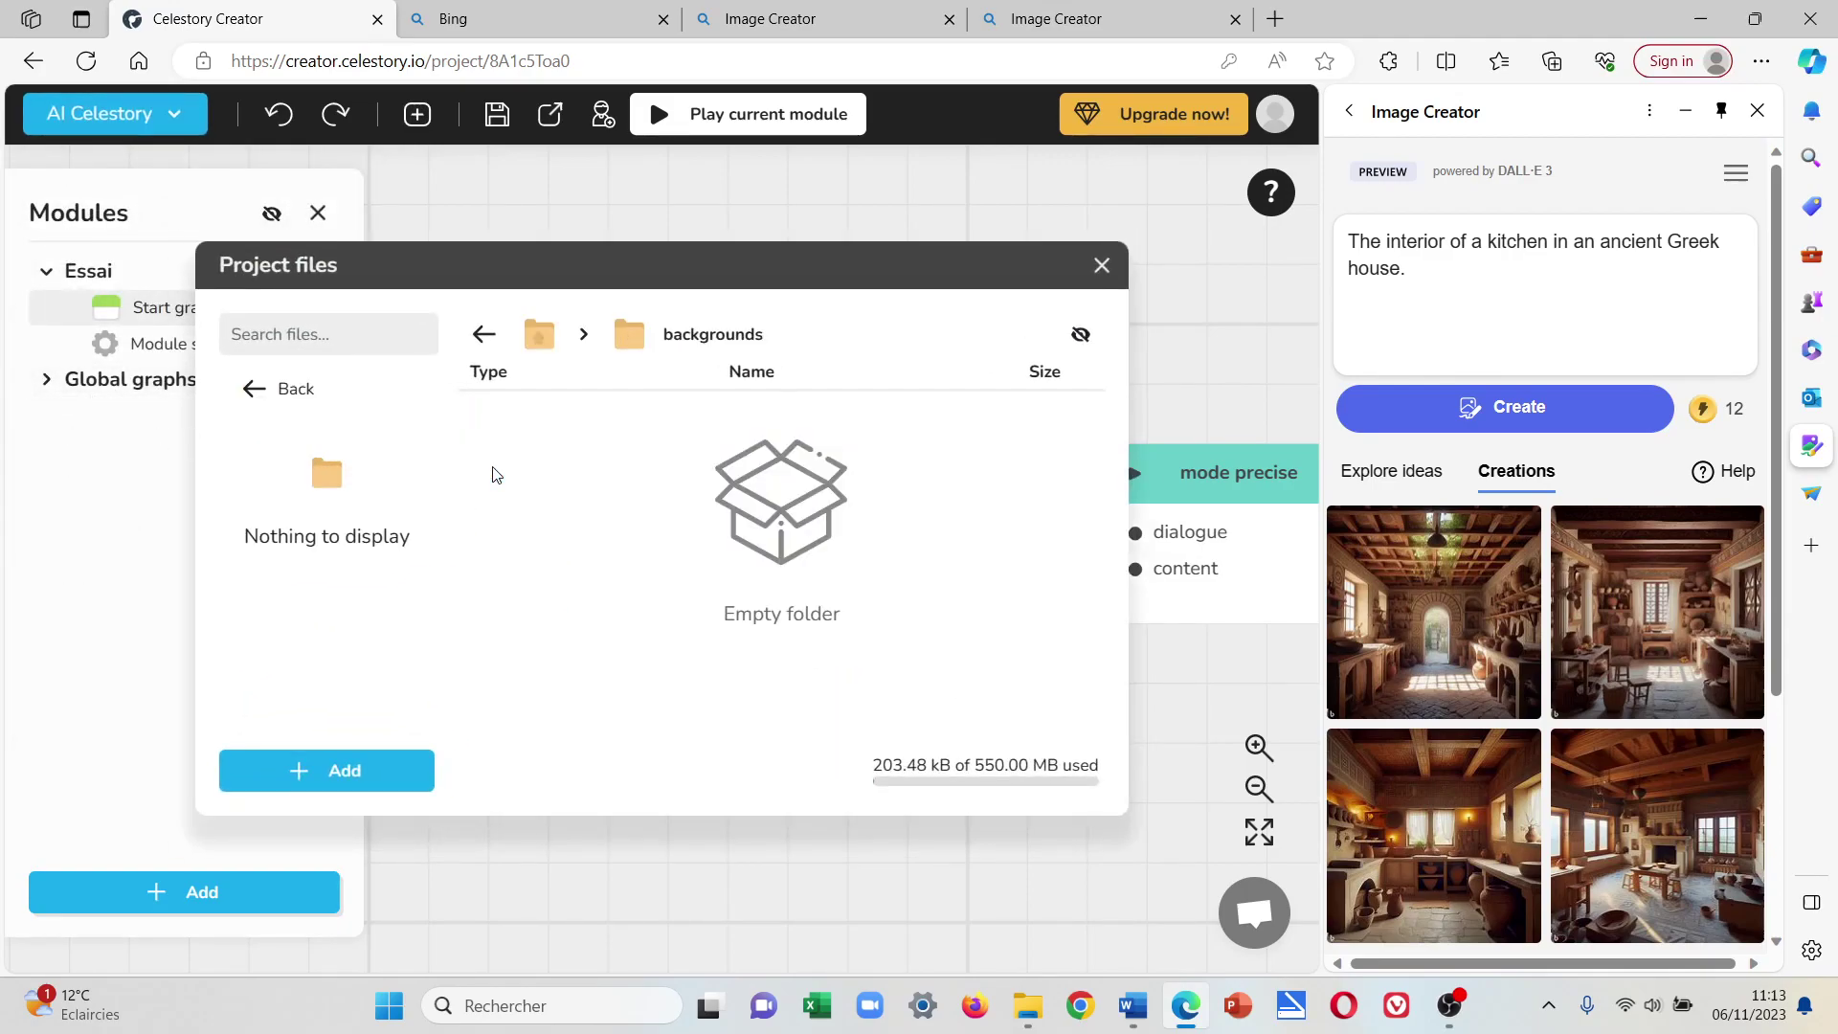
left_click(301, 769)
left_click(308, 661)
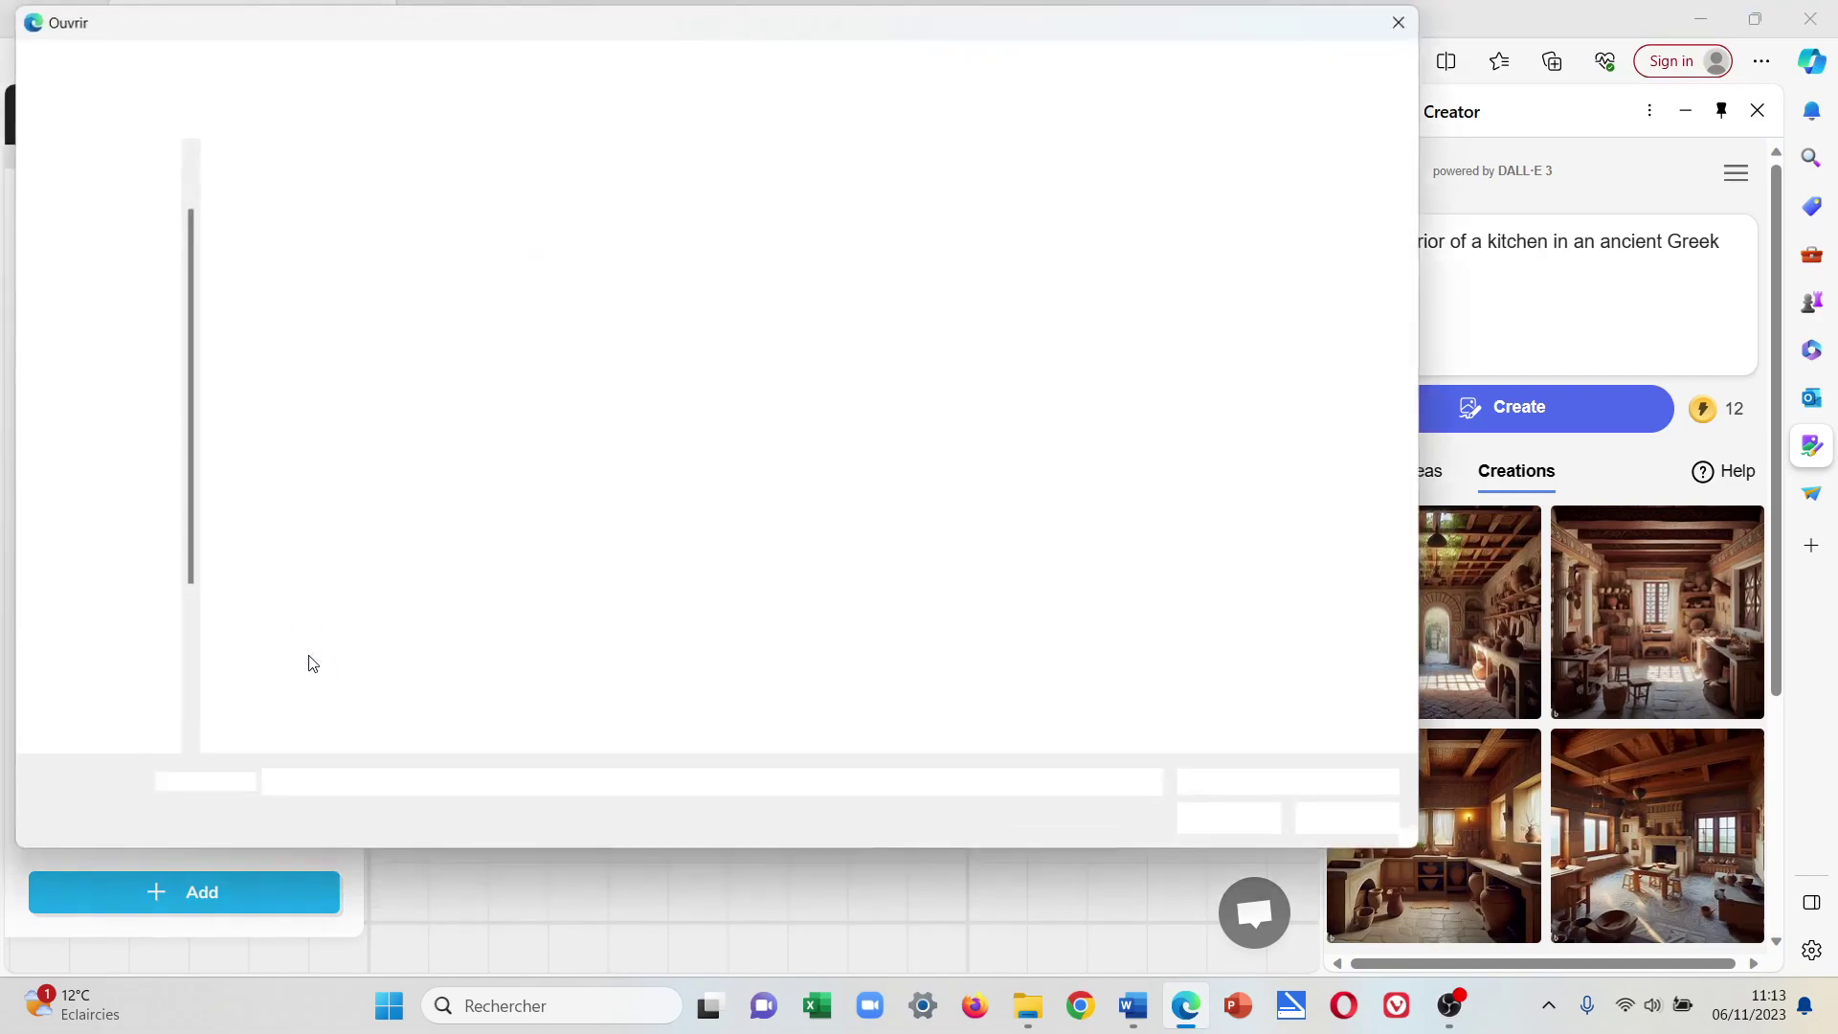
left_click(278, 210)
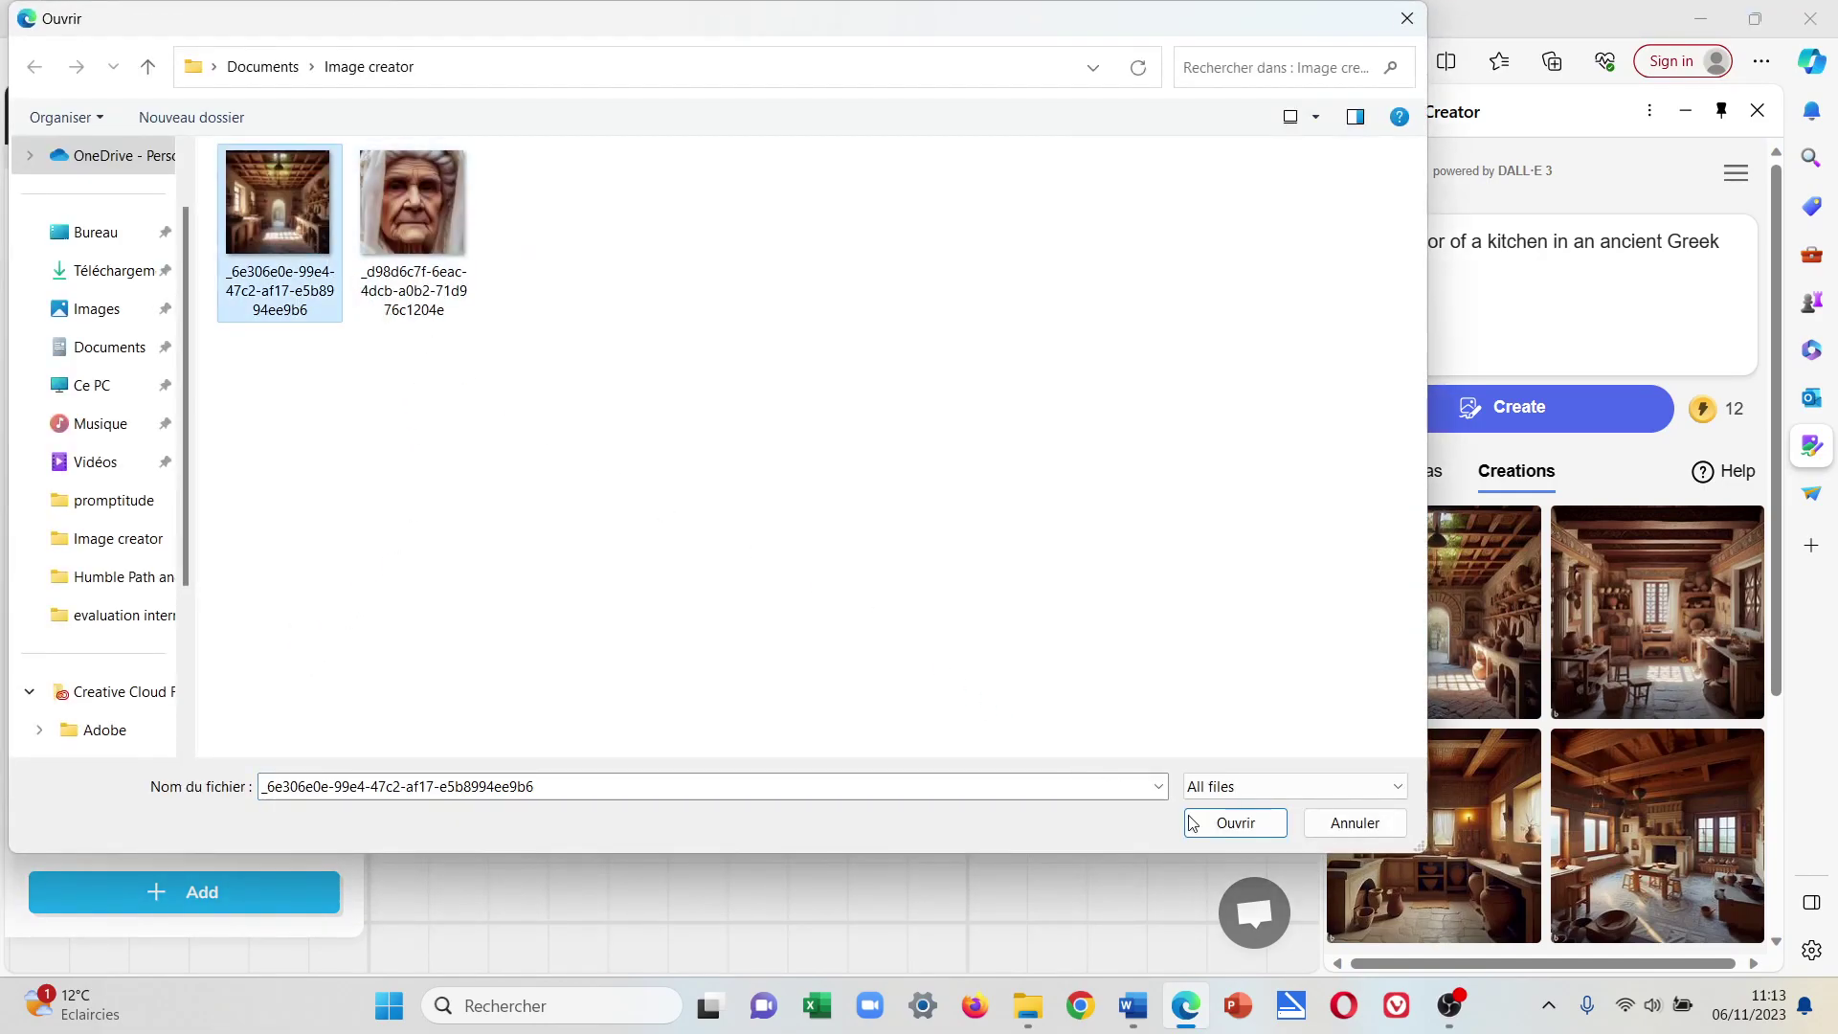
left_click(1233, 823)
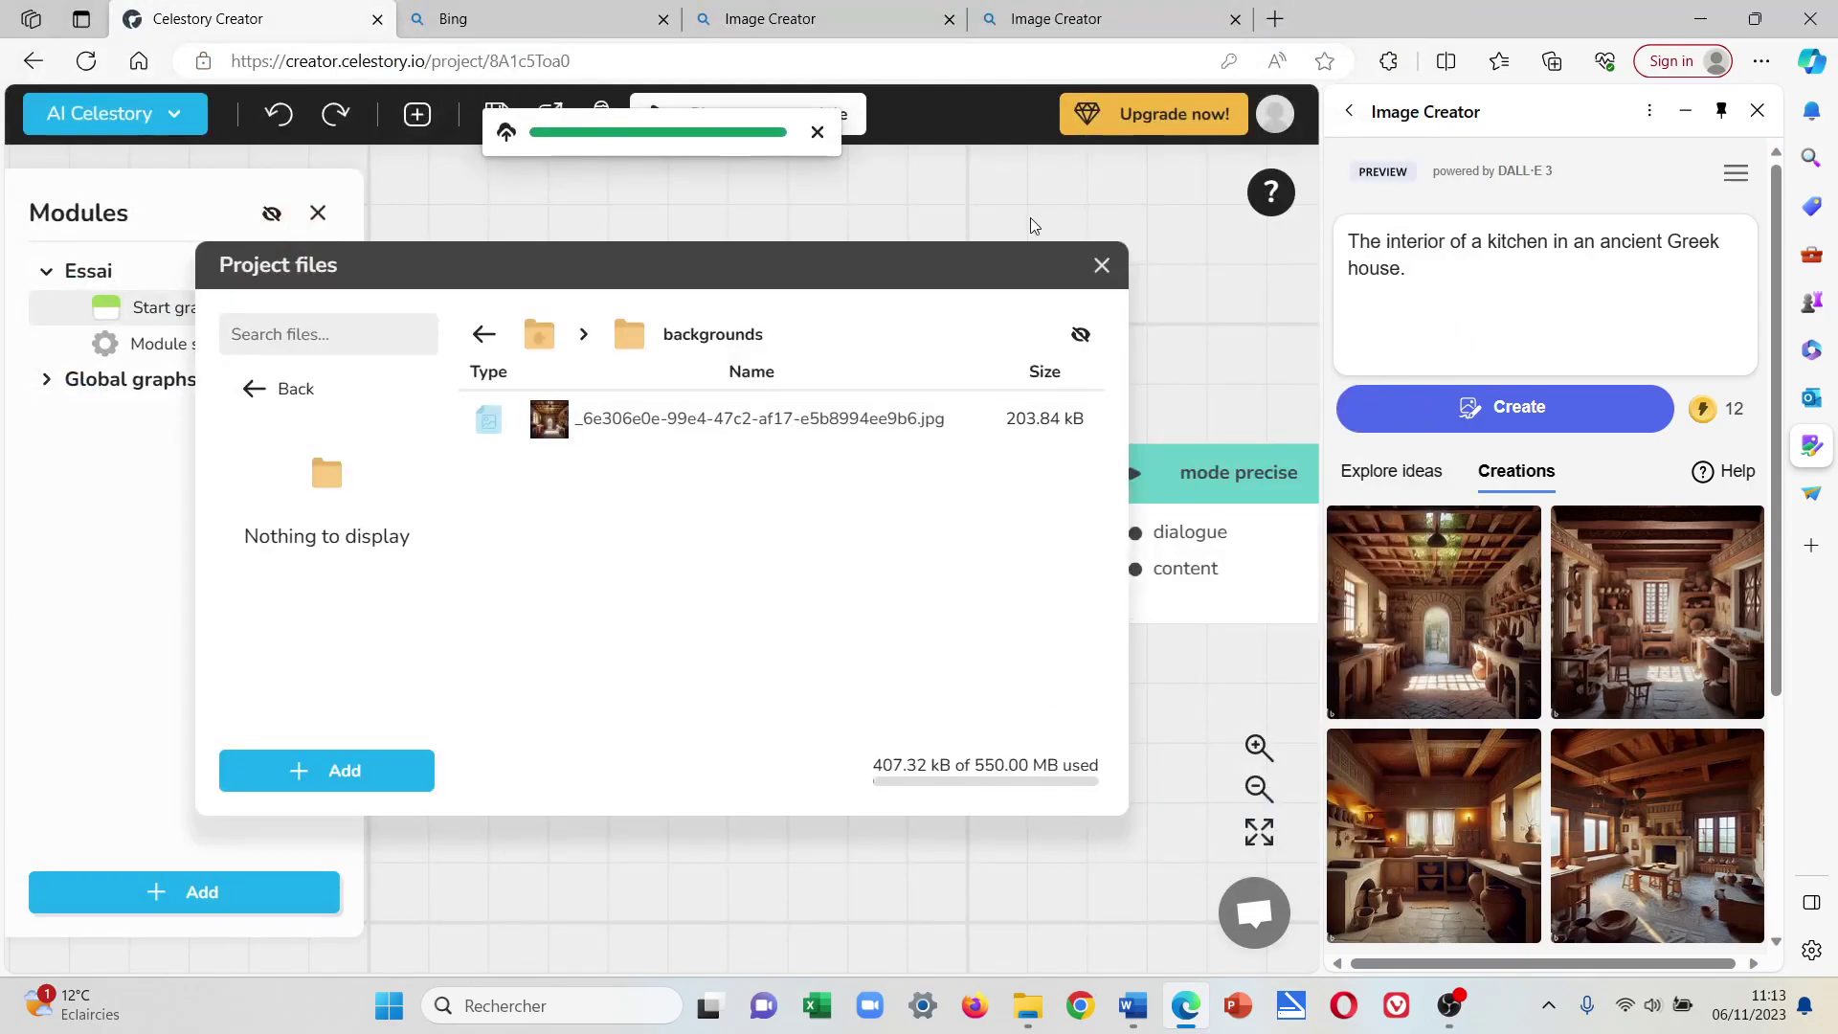
left_click(1102, 267)
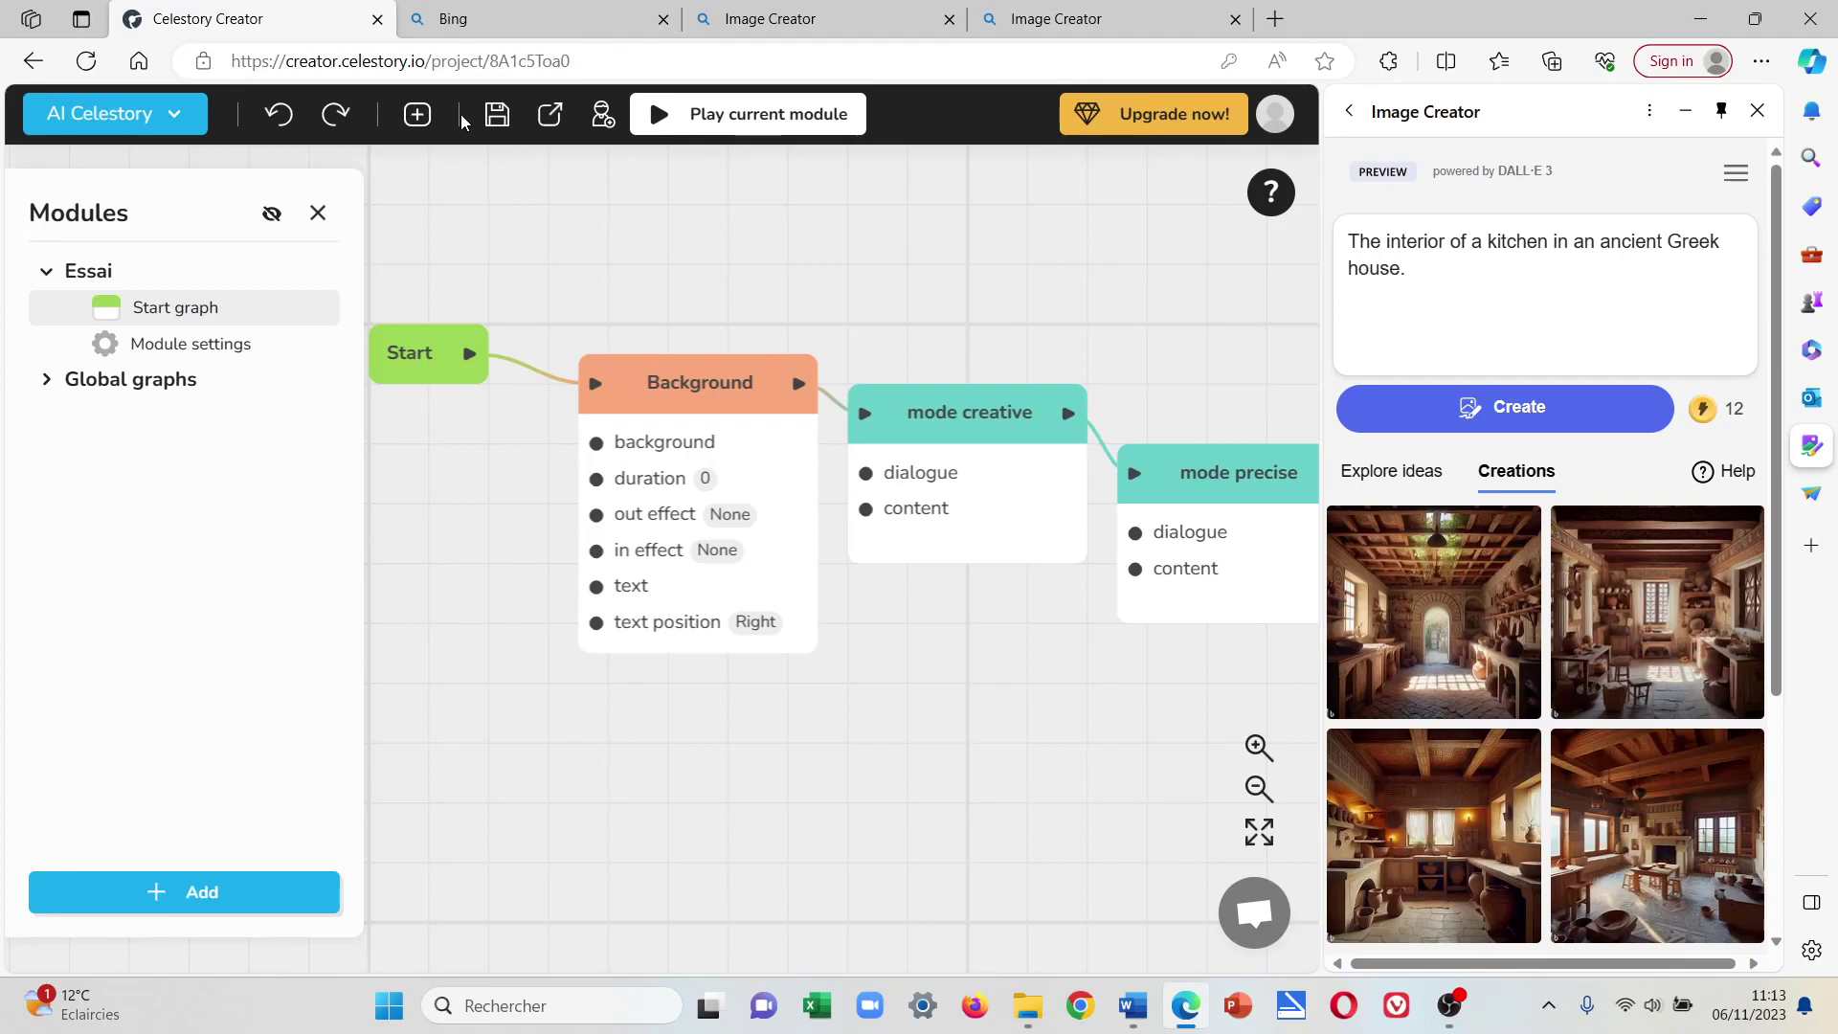
Save the project, nudge the Background block up-left, and test-play the module.
left_click(497, 117)
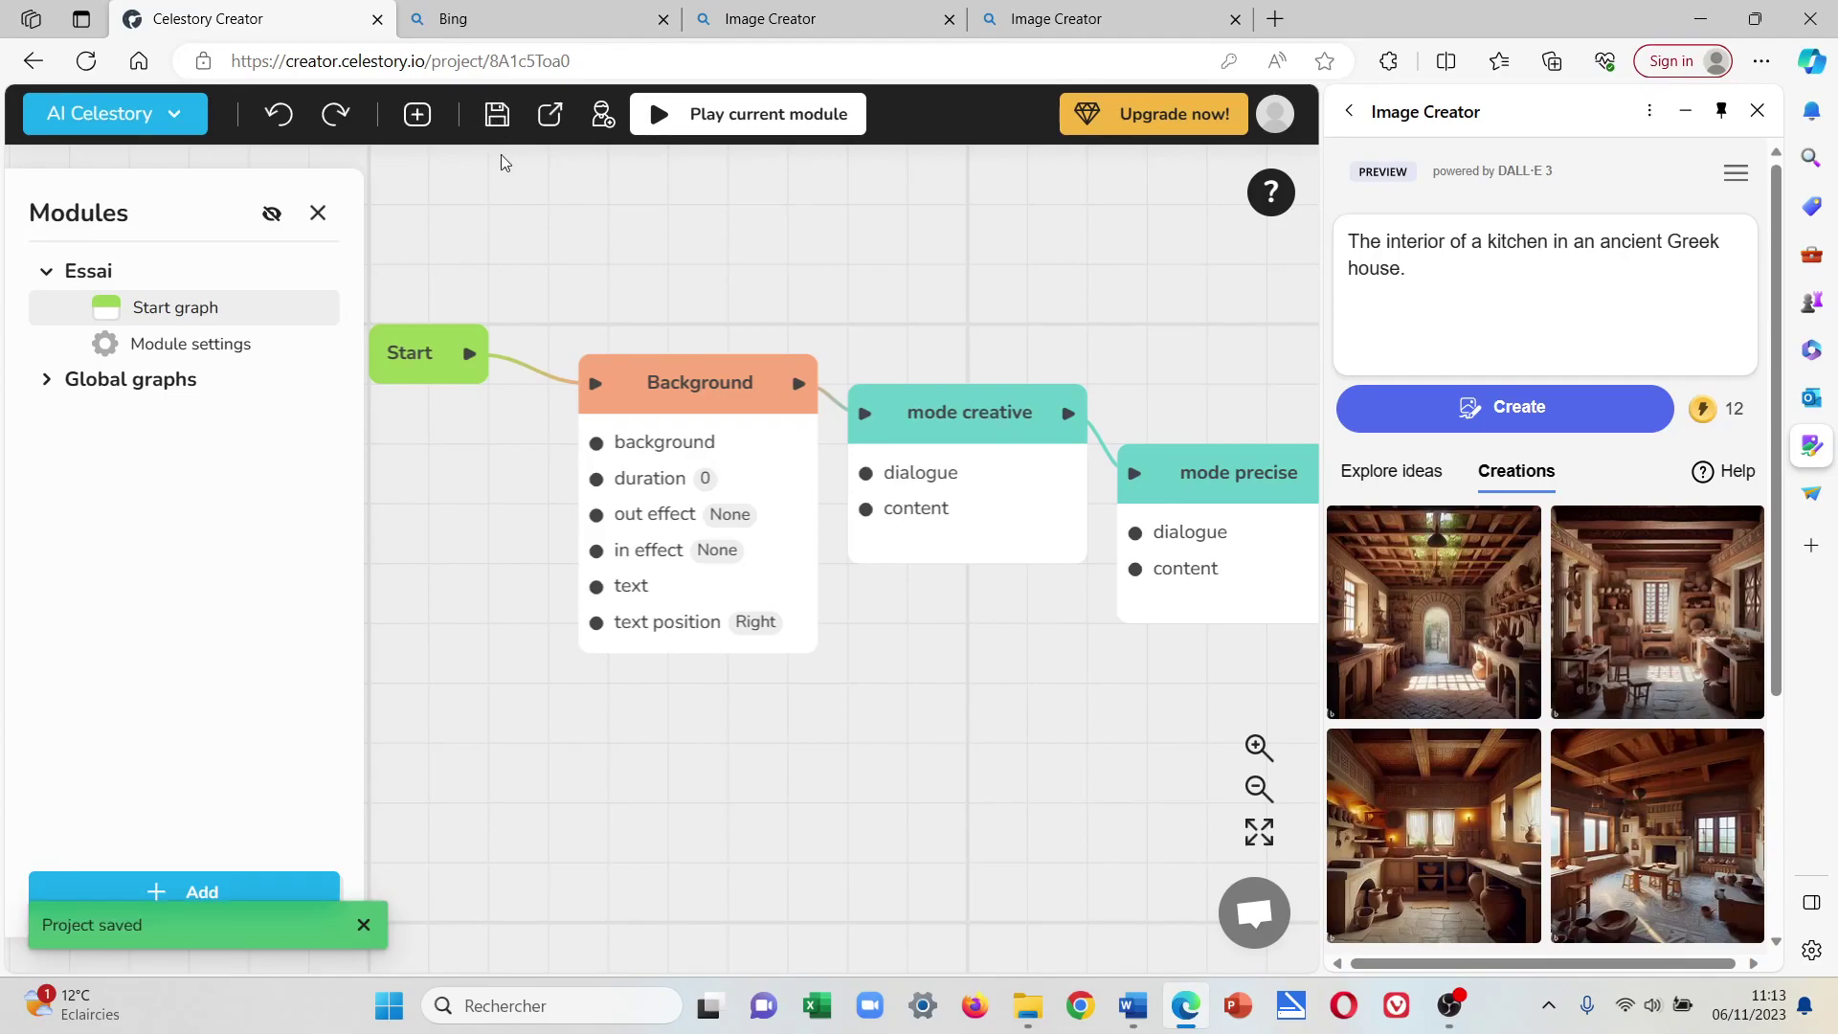
left_click_drag(706, 373, 645, 342)
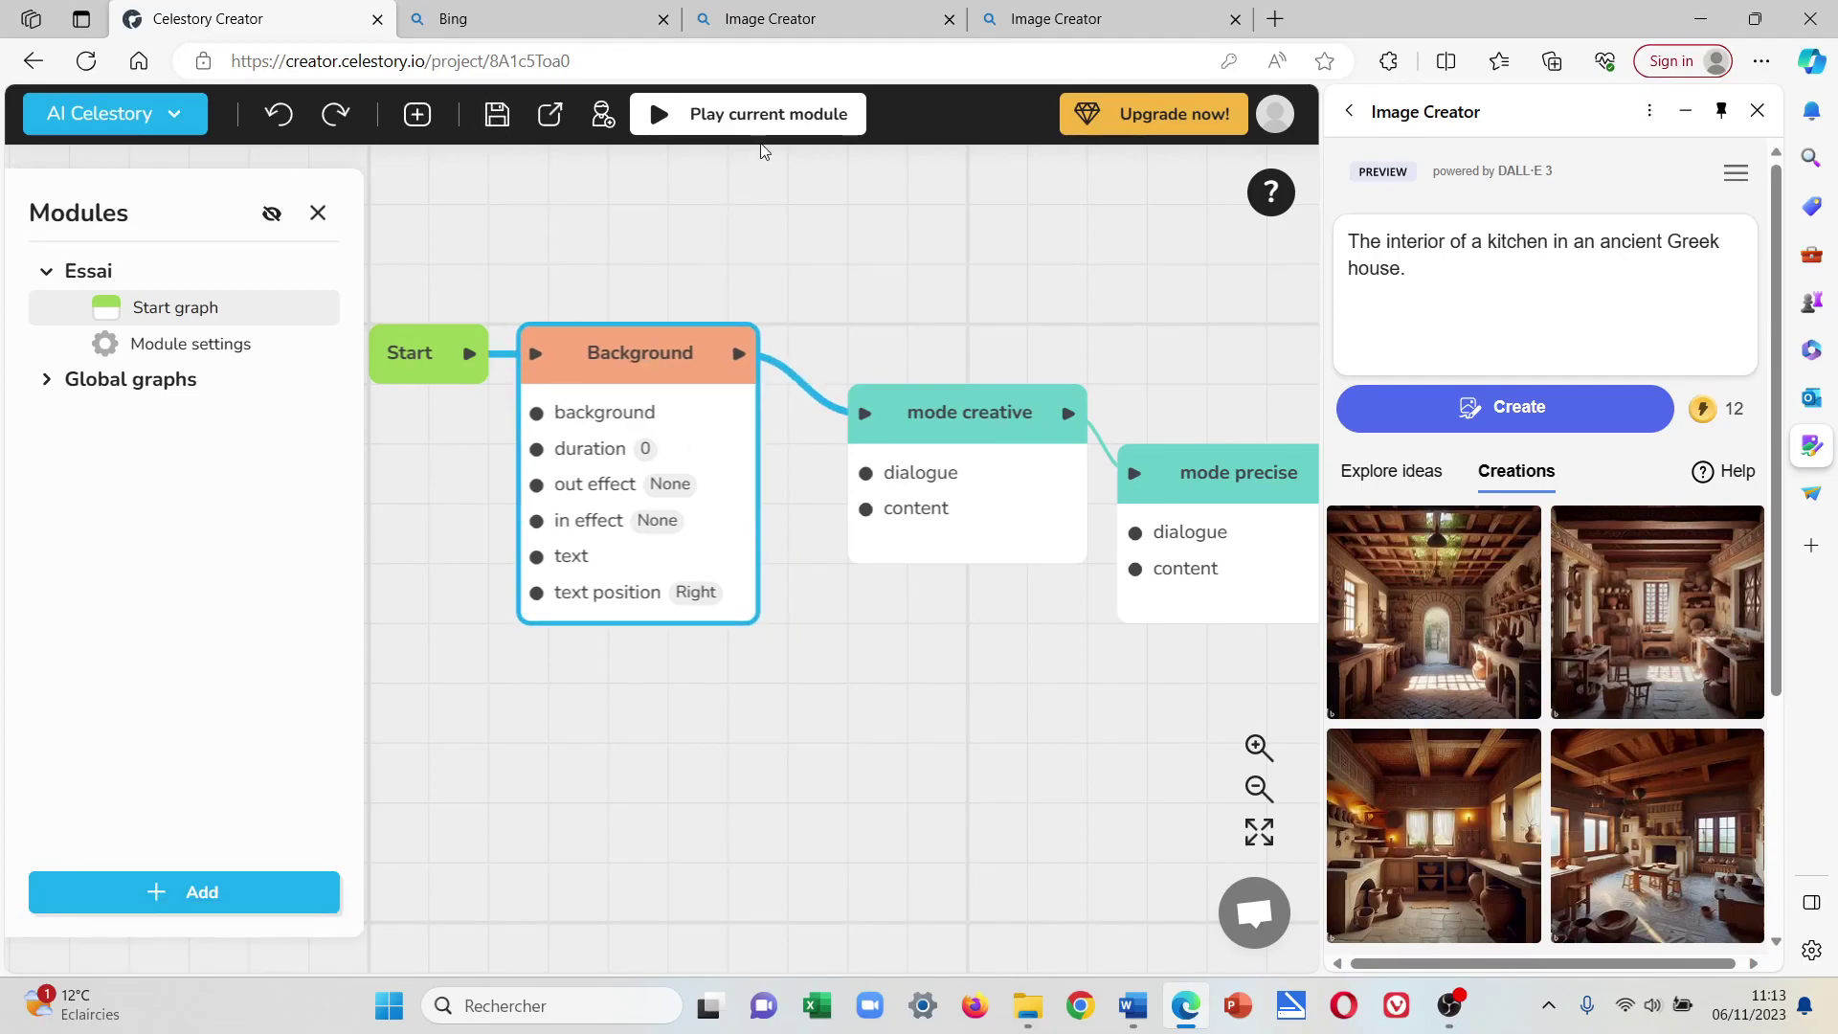
left_click(770, 114)
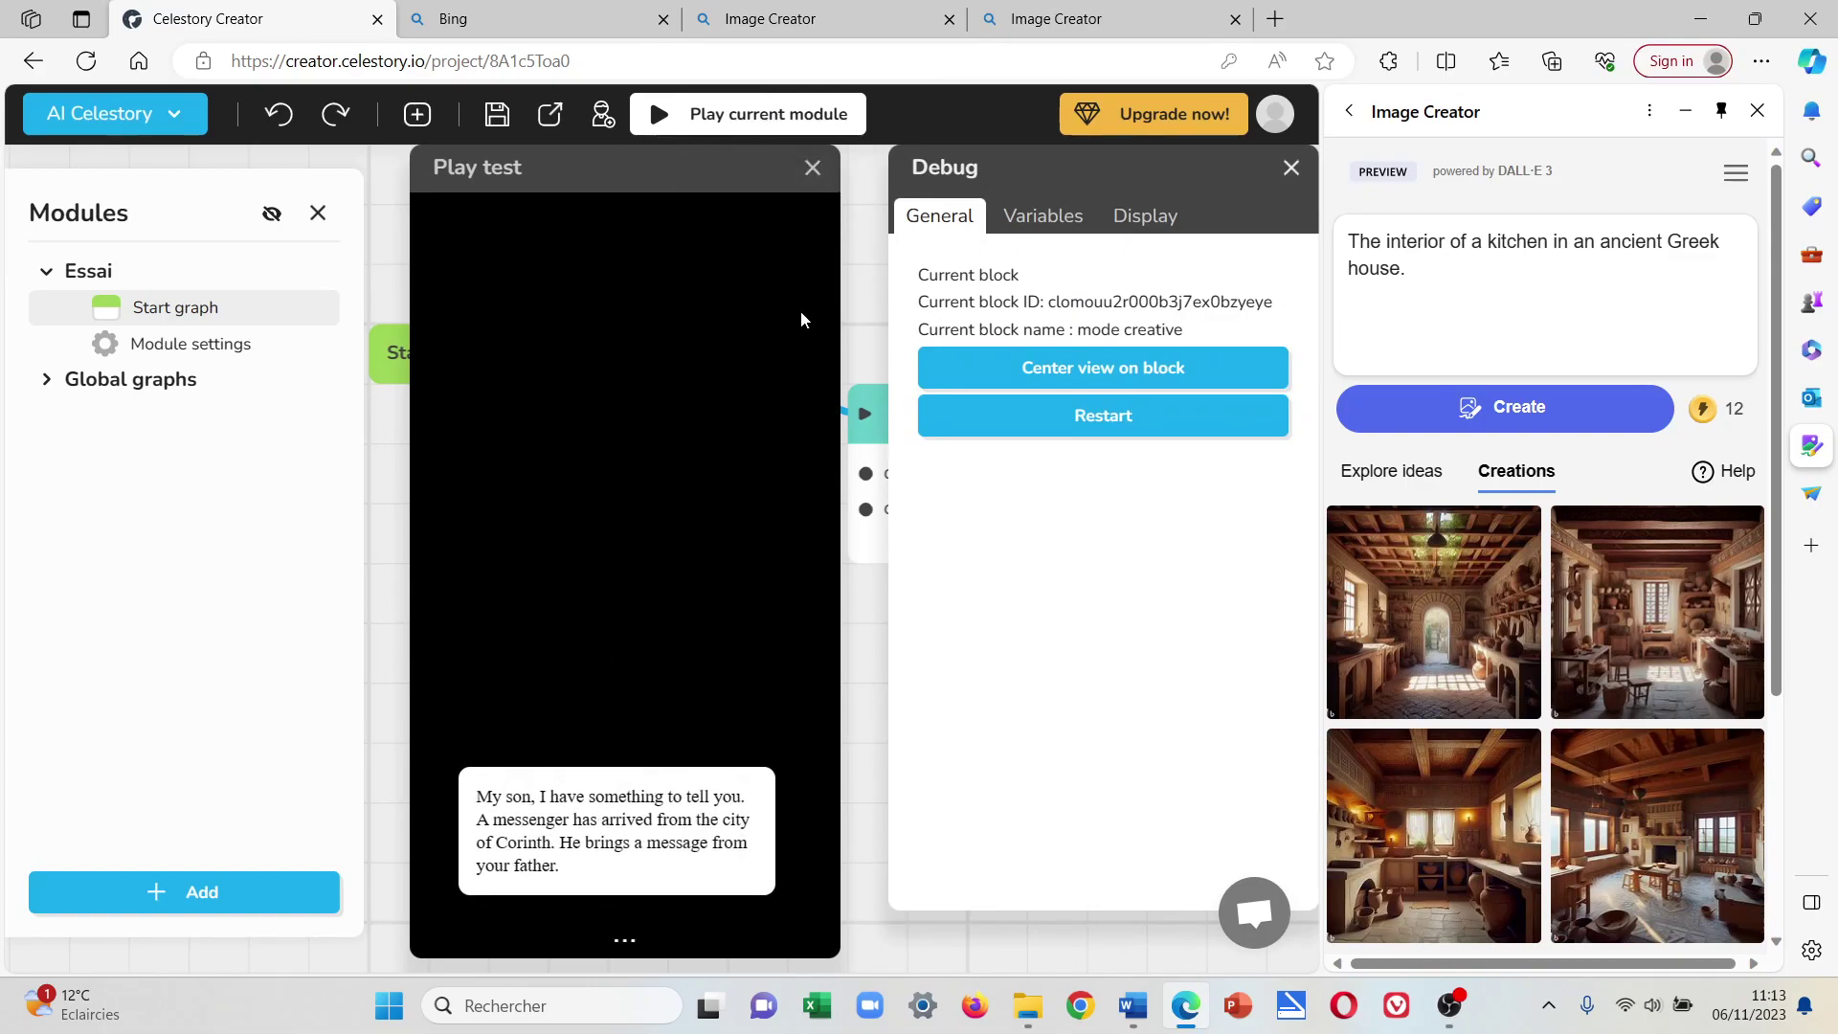
left_click(811, 168)
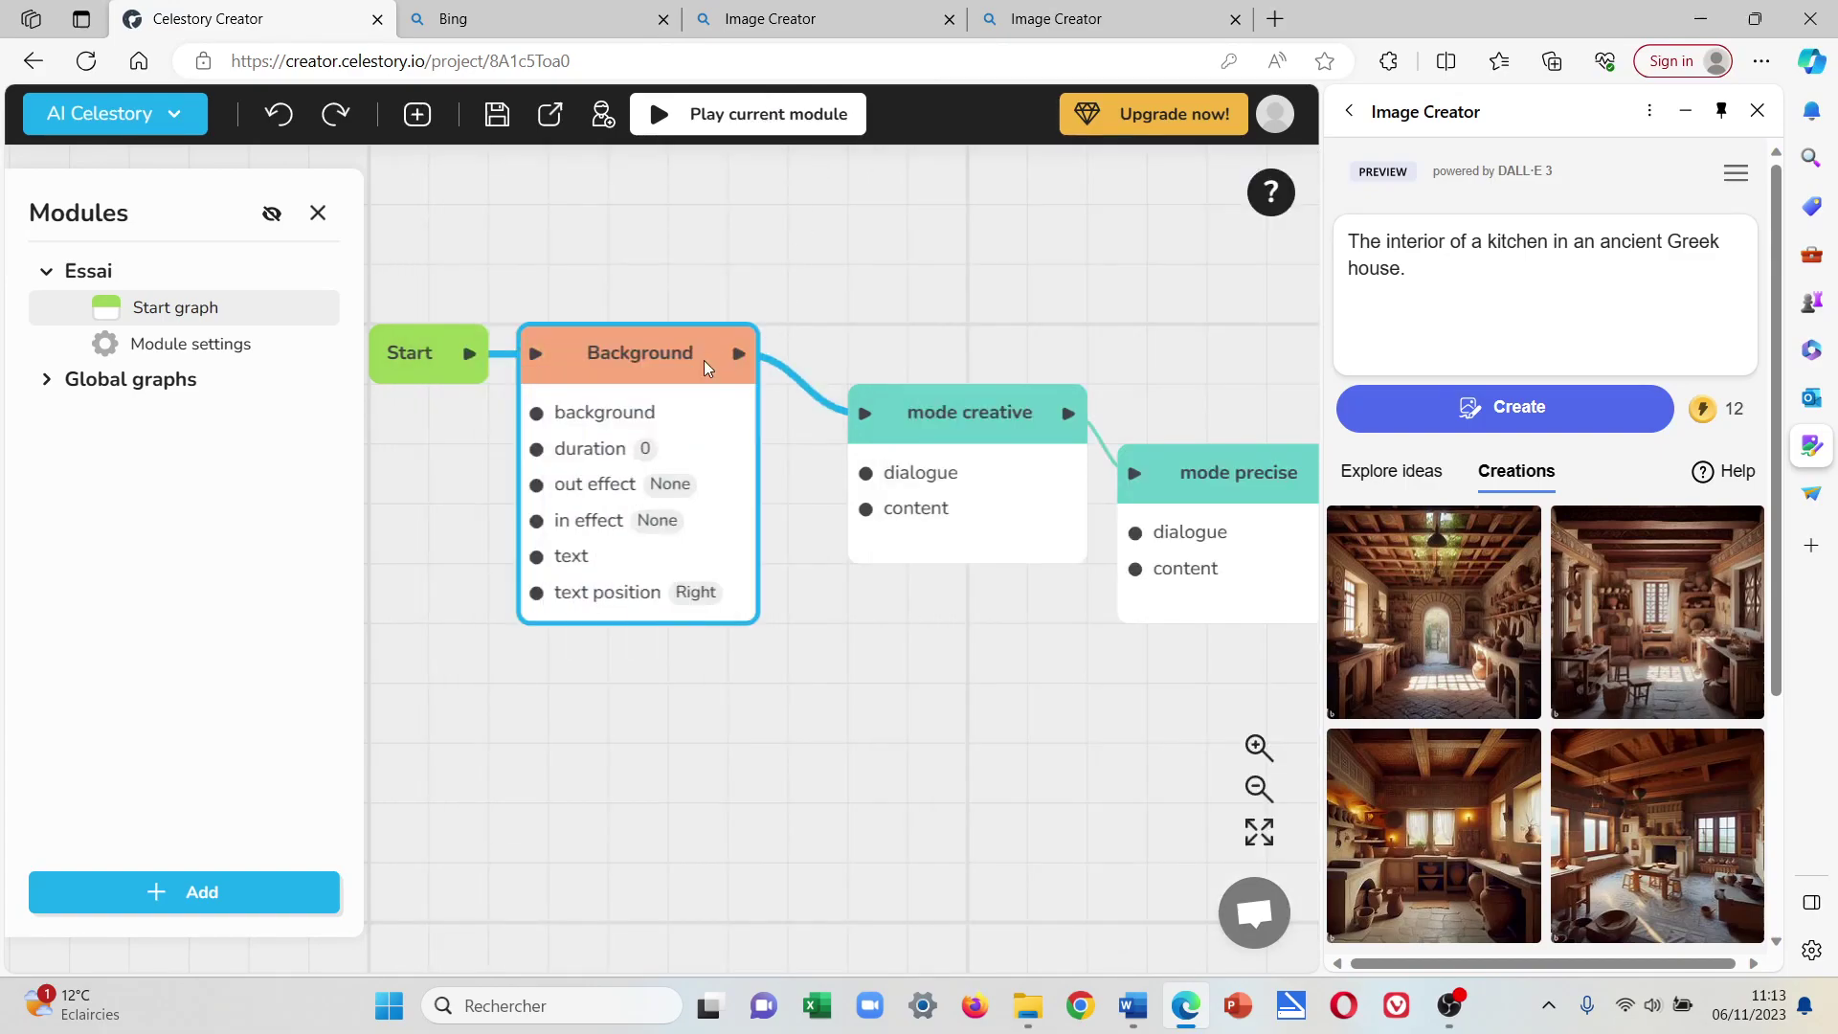
Set the Background block's image to the kitchen jpg from the backgrounds folder.
left_click(635, 372)
left_click(962, 540)
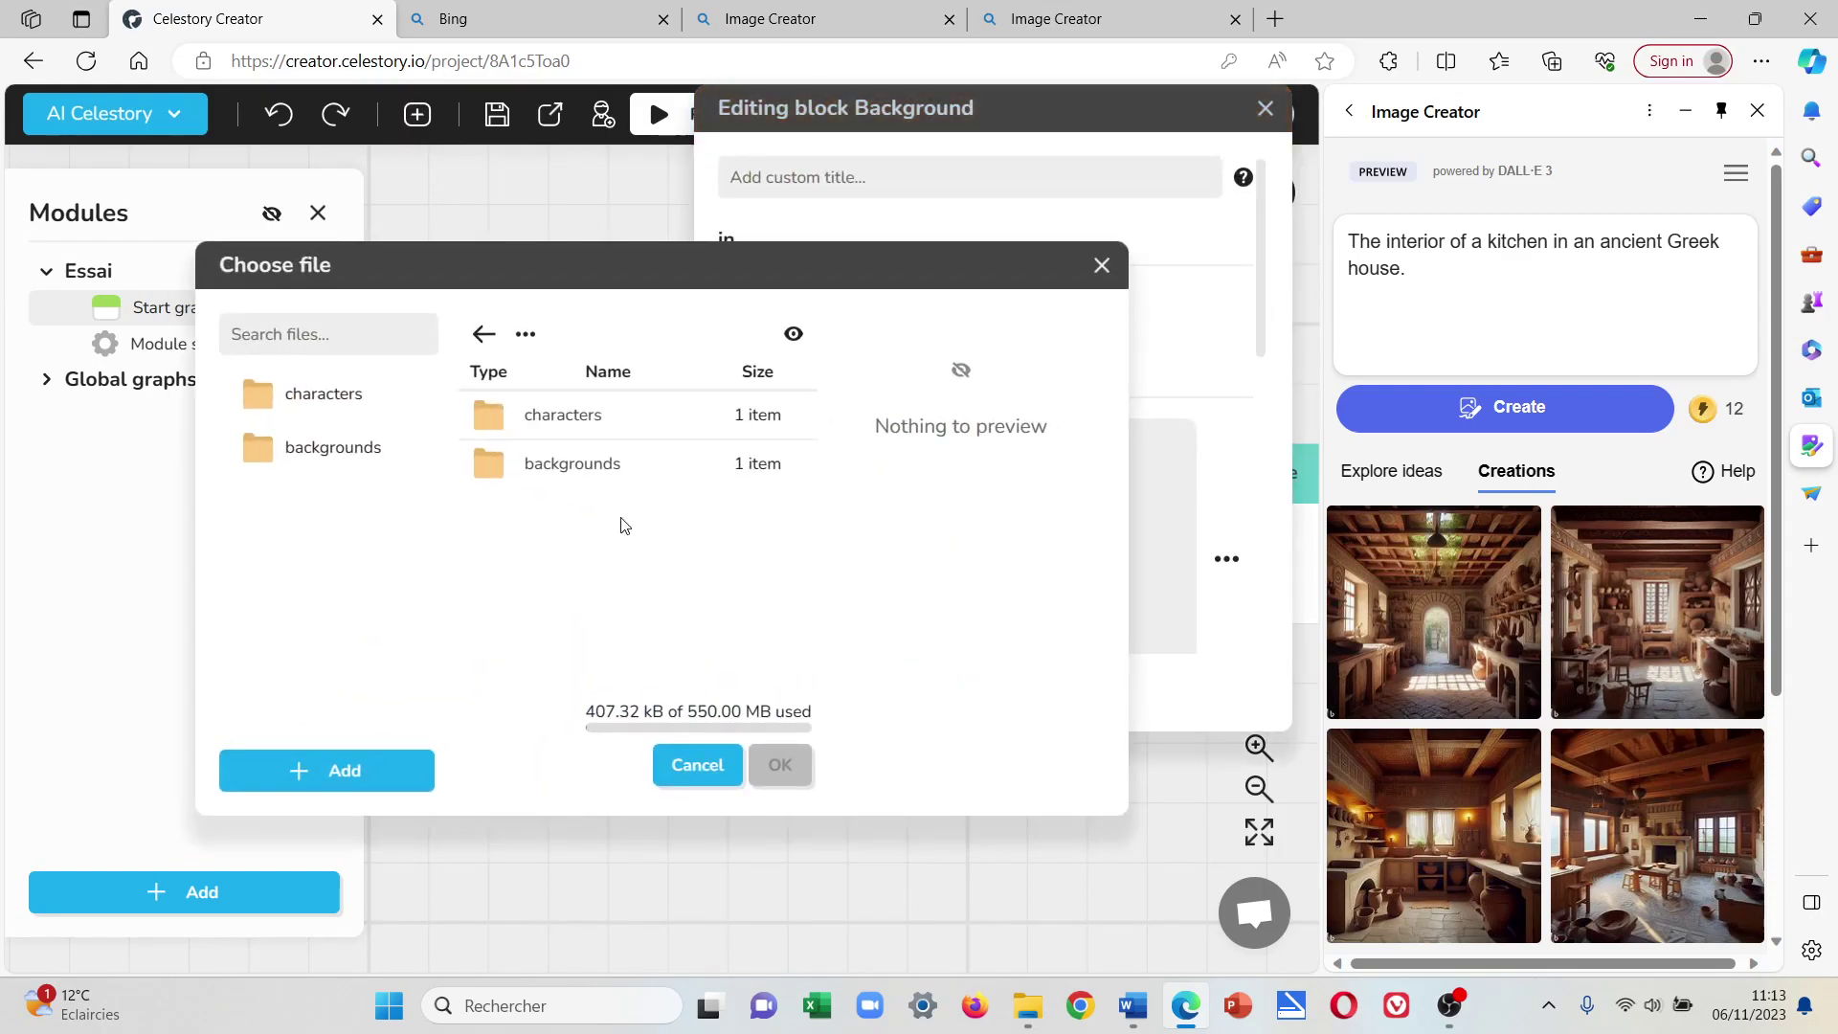
double_click(505, 481)
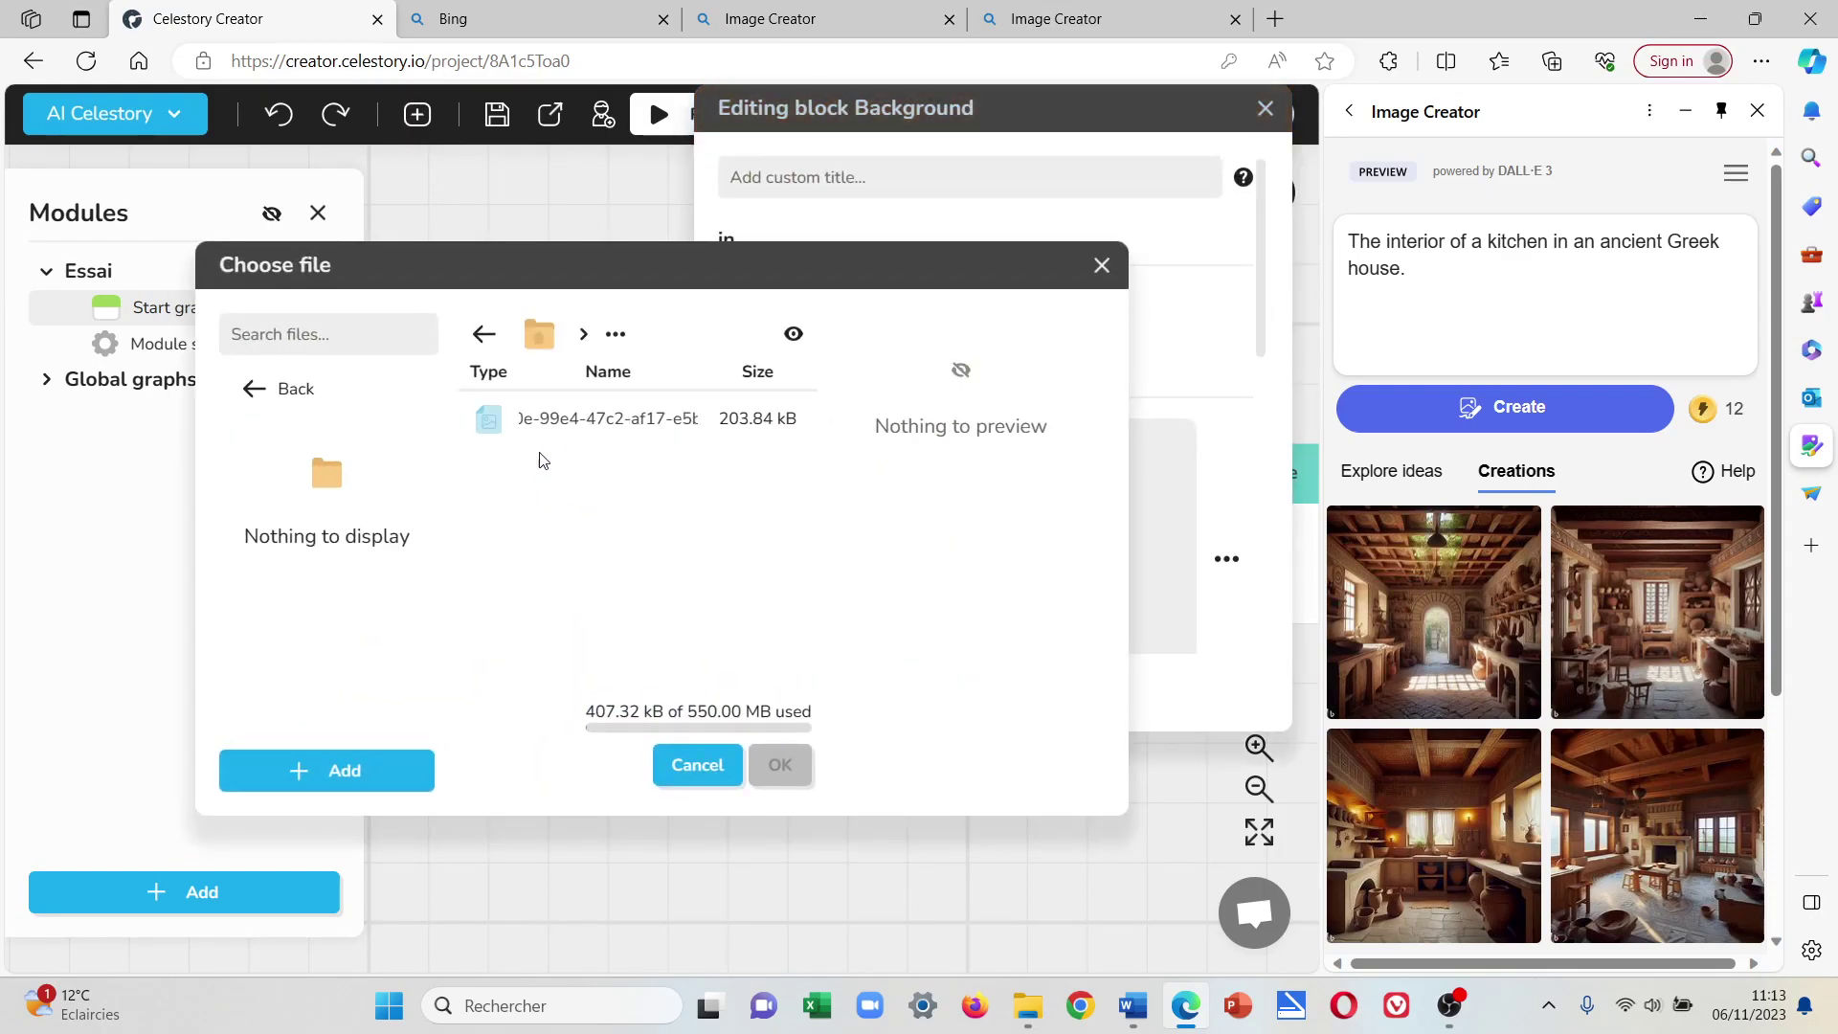
left_click(577, 417)
left_click(780, 766)
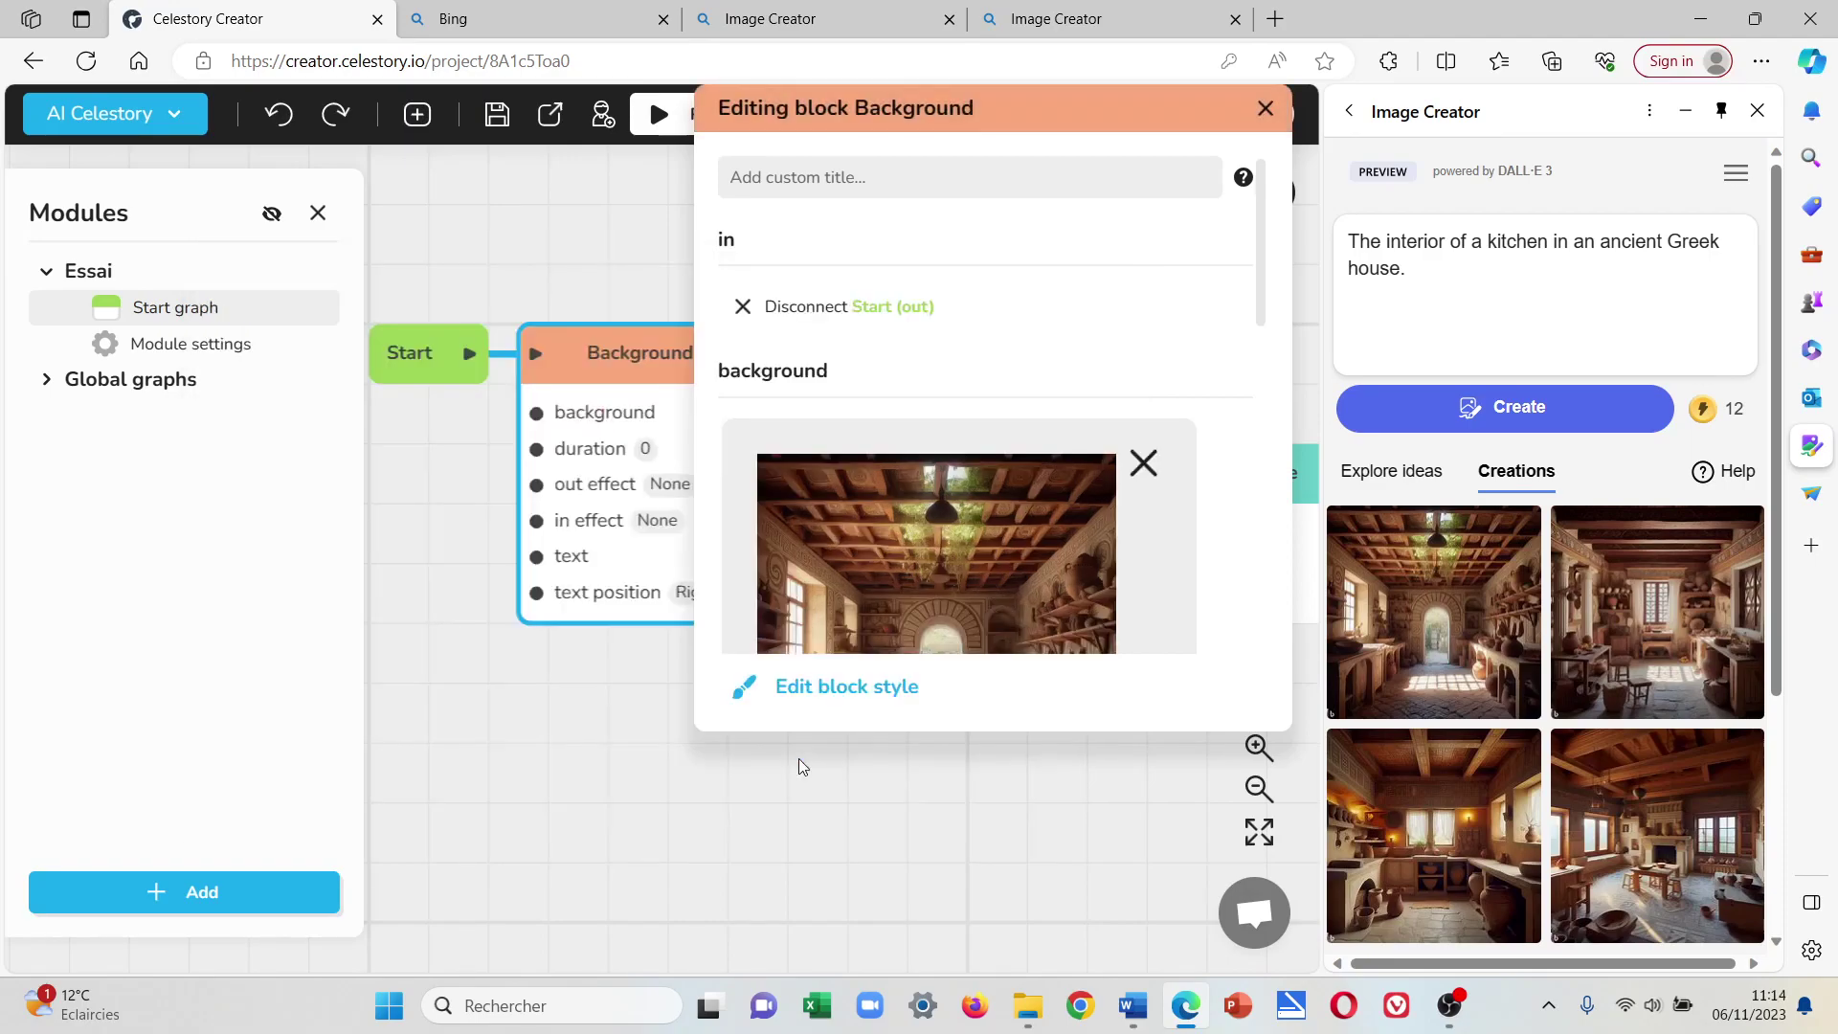
left_click(1265, 109)
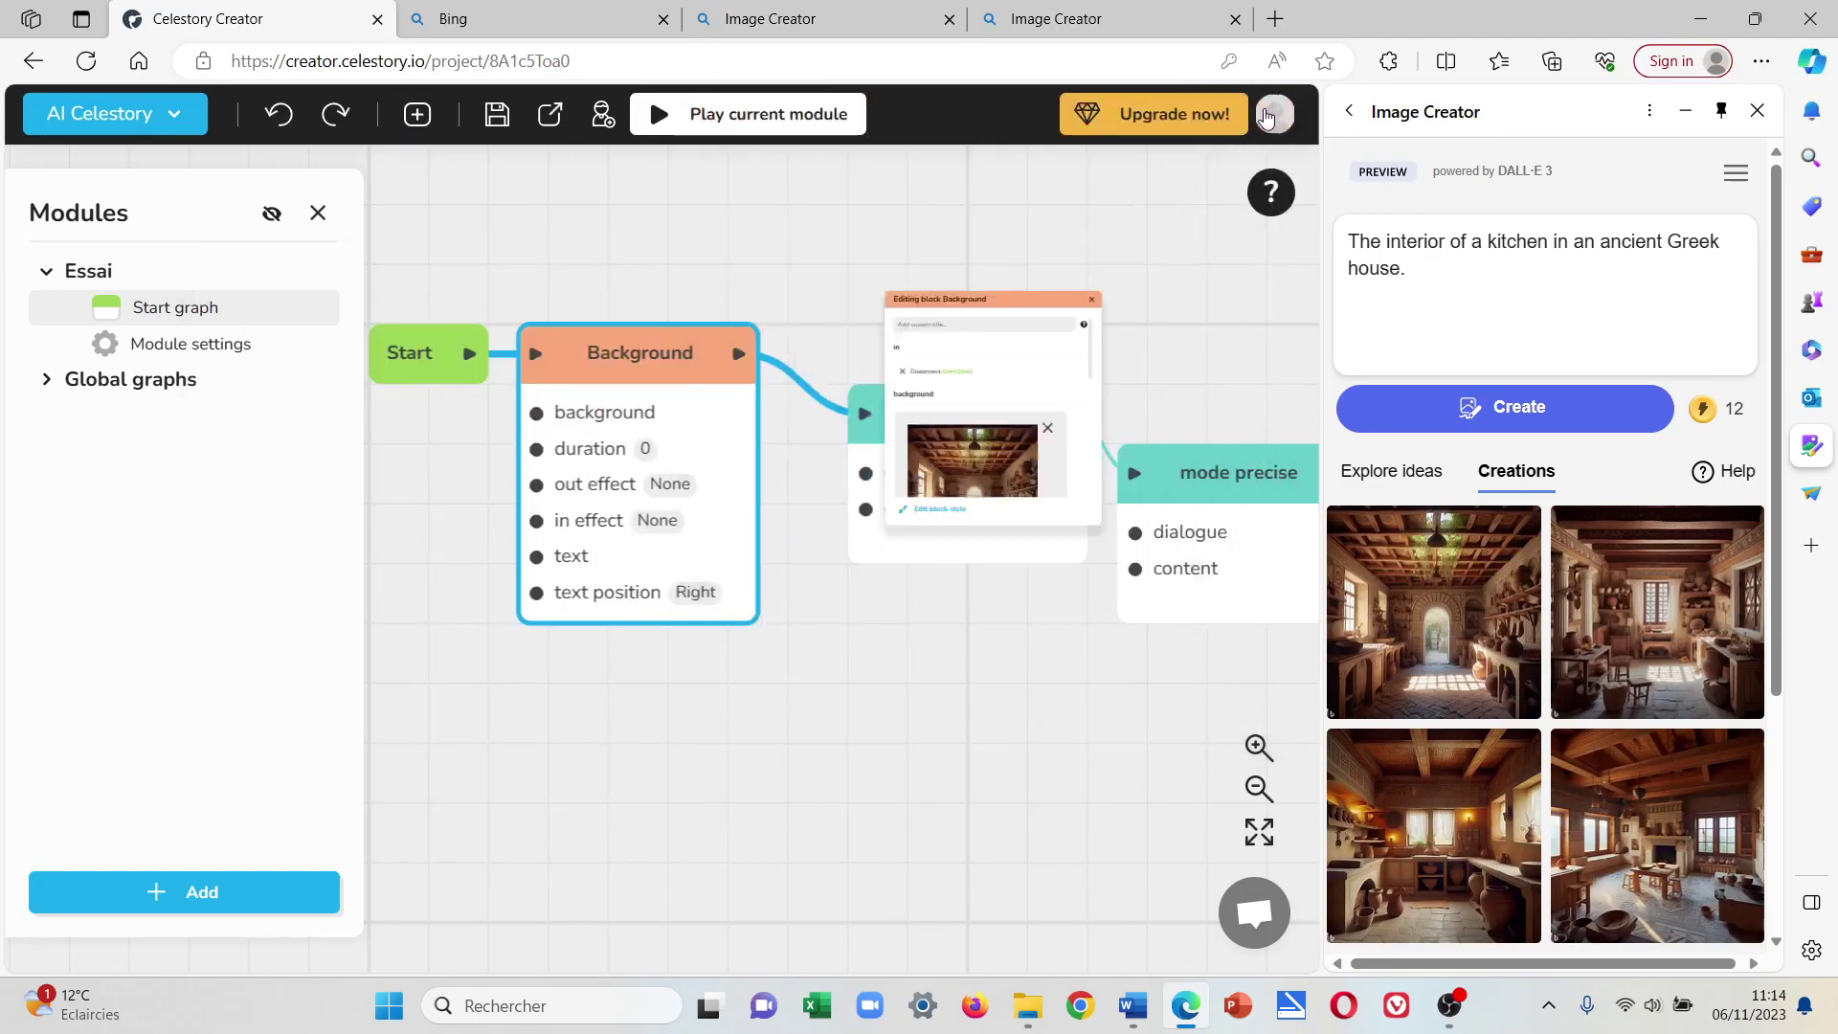
Display characters as round chat-style profile pictures, save, and test-play over the kitchen background.
left_click(225, 359)
left_click(481, 321)
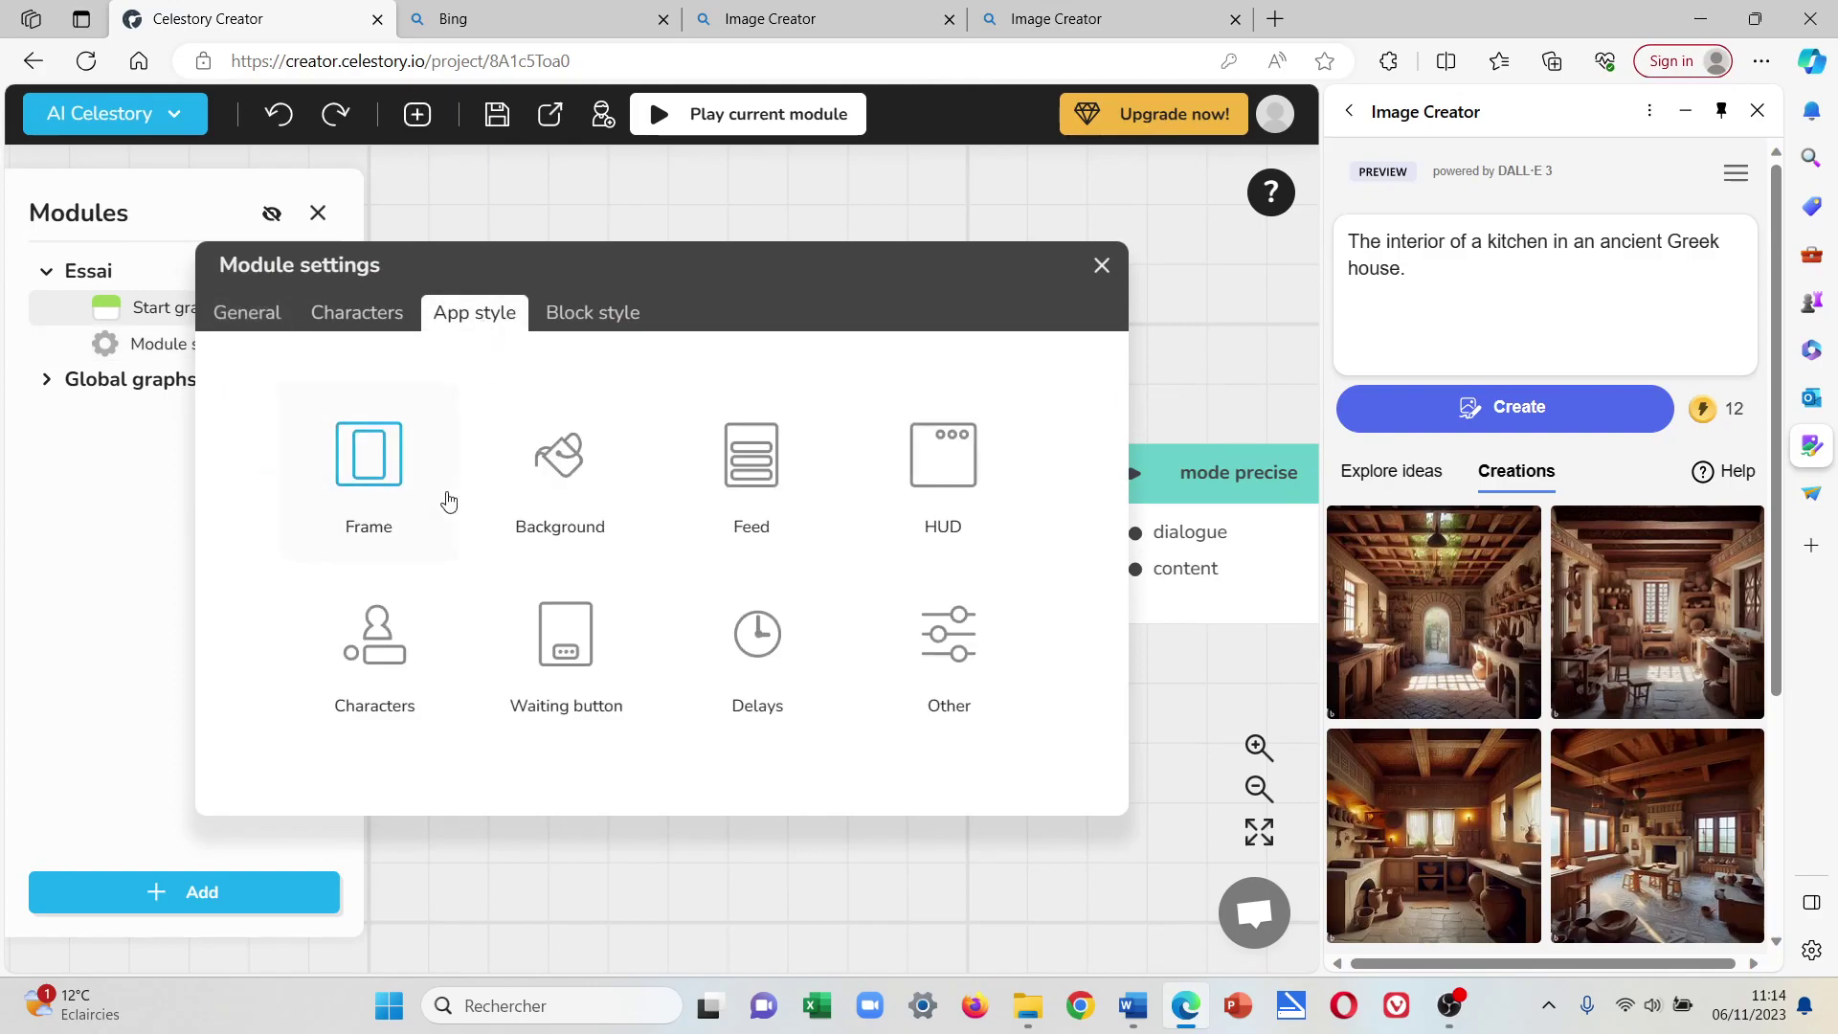
left_click(381, 624)
left_click(549, 414)
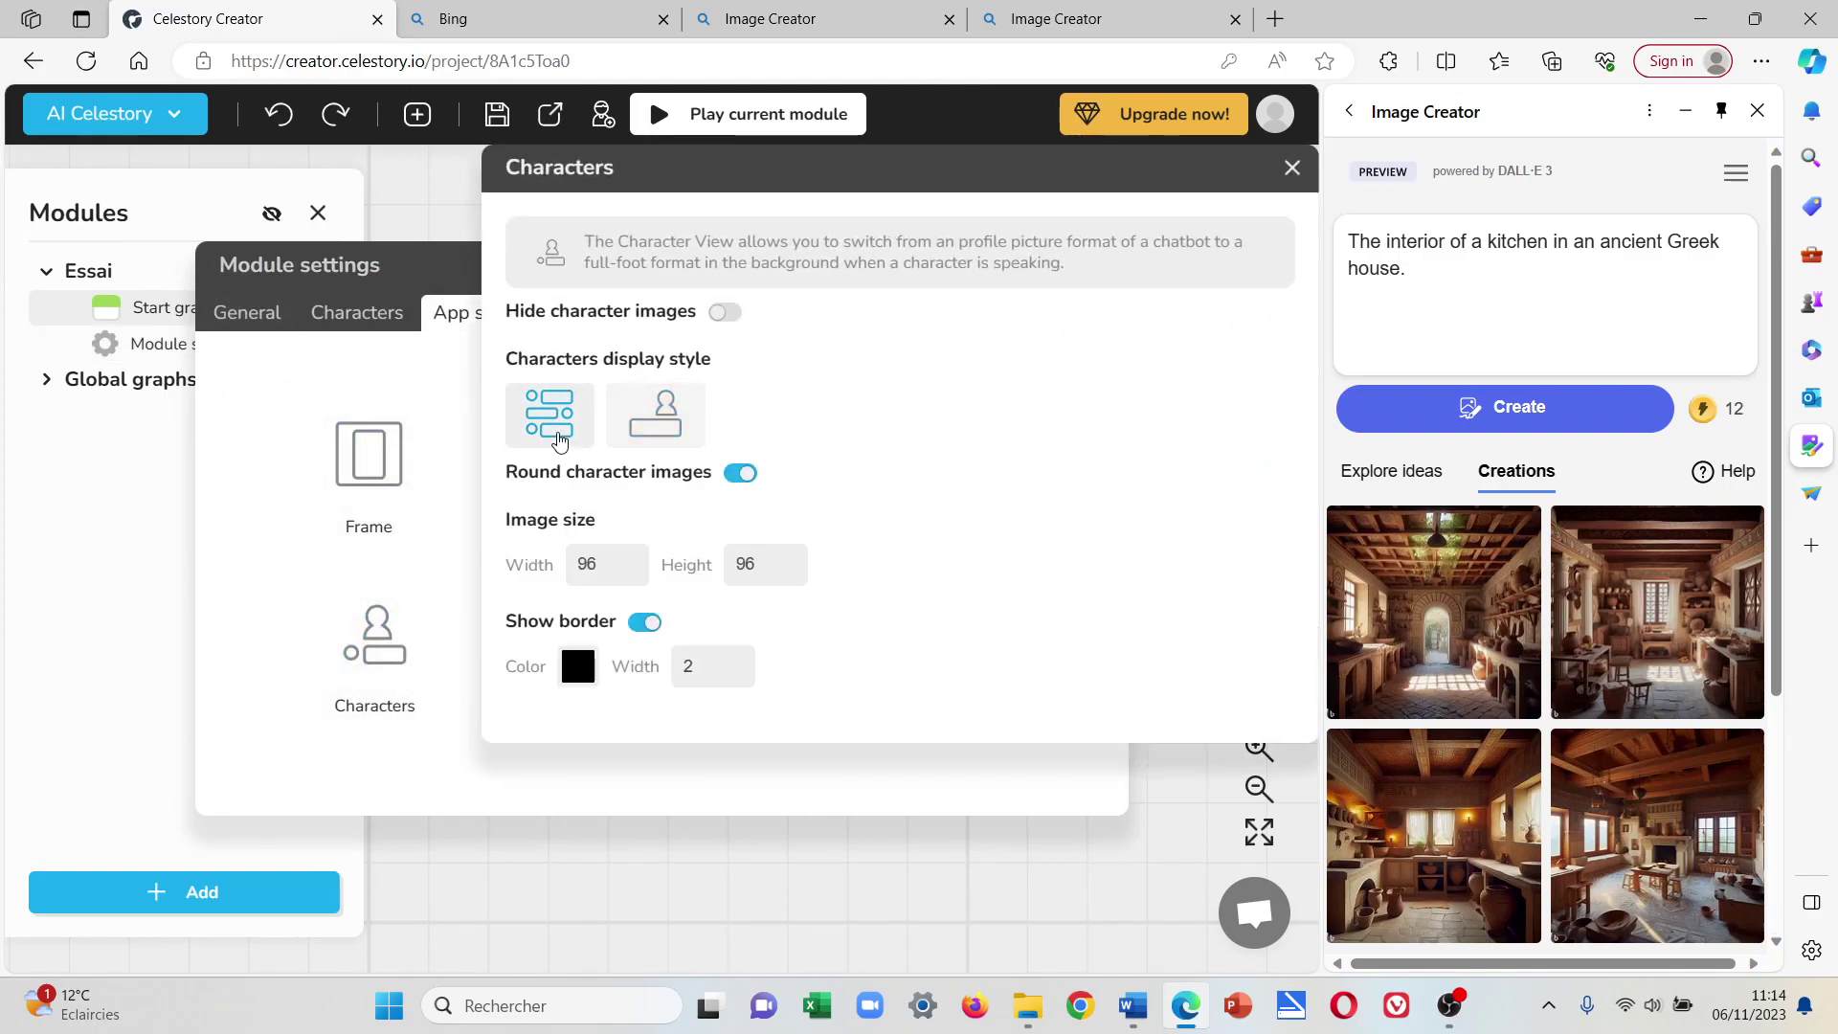
left_click(1290, 170)
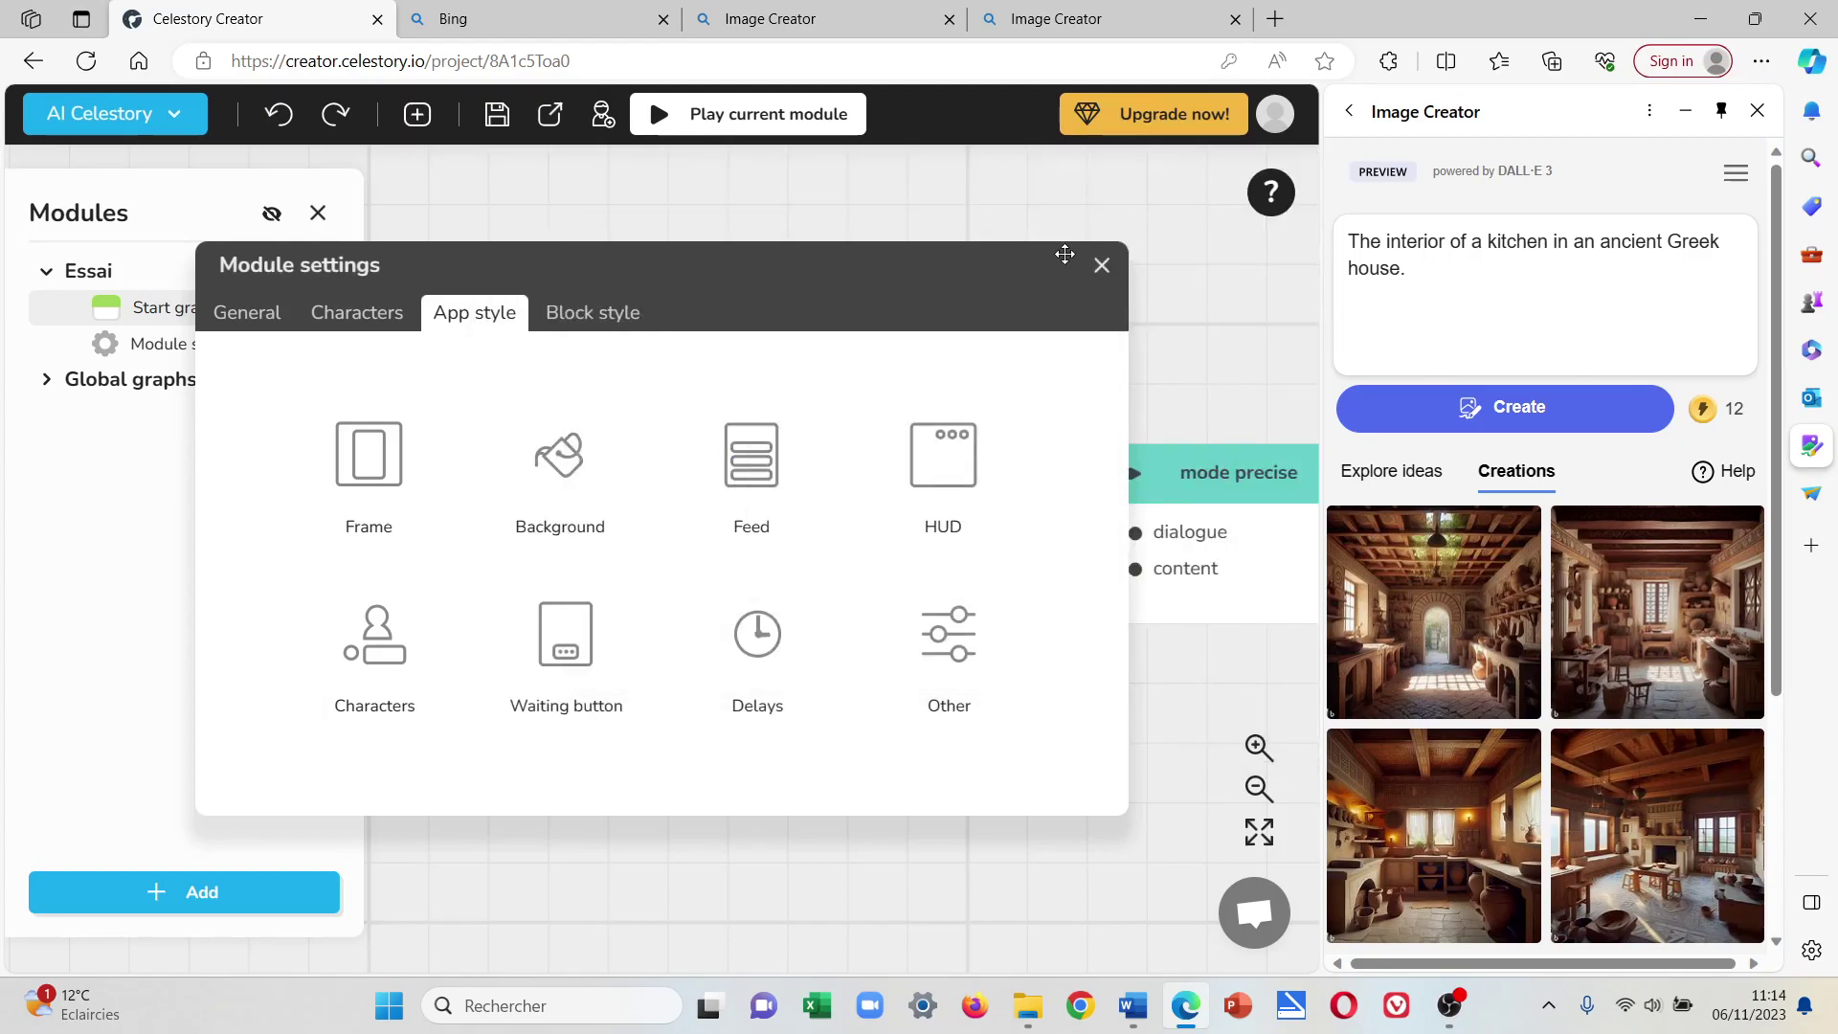
left_click(1091, 267)
left_click(499, 124)
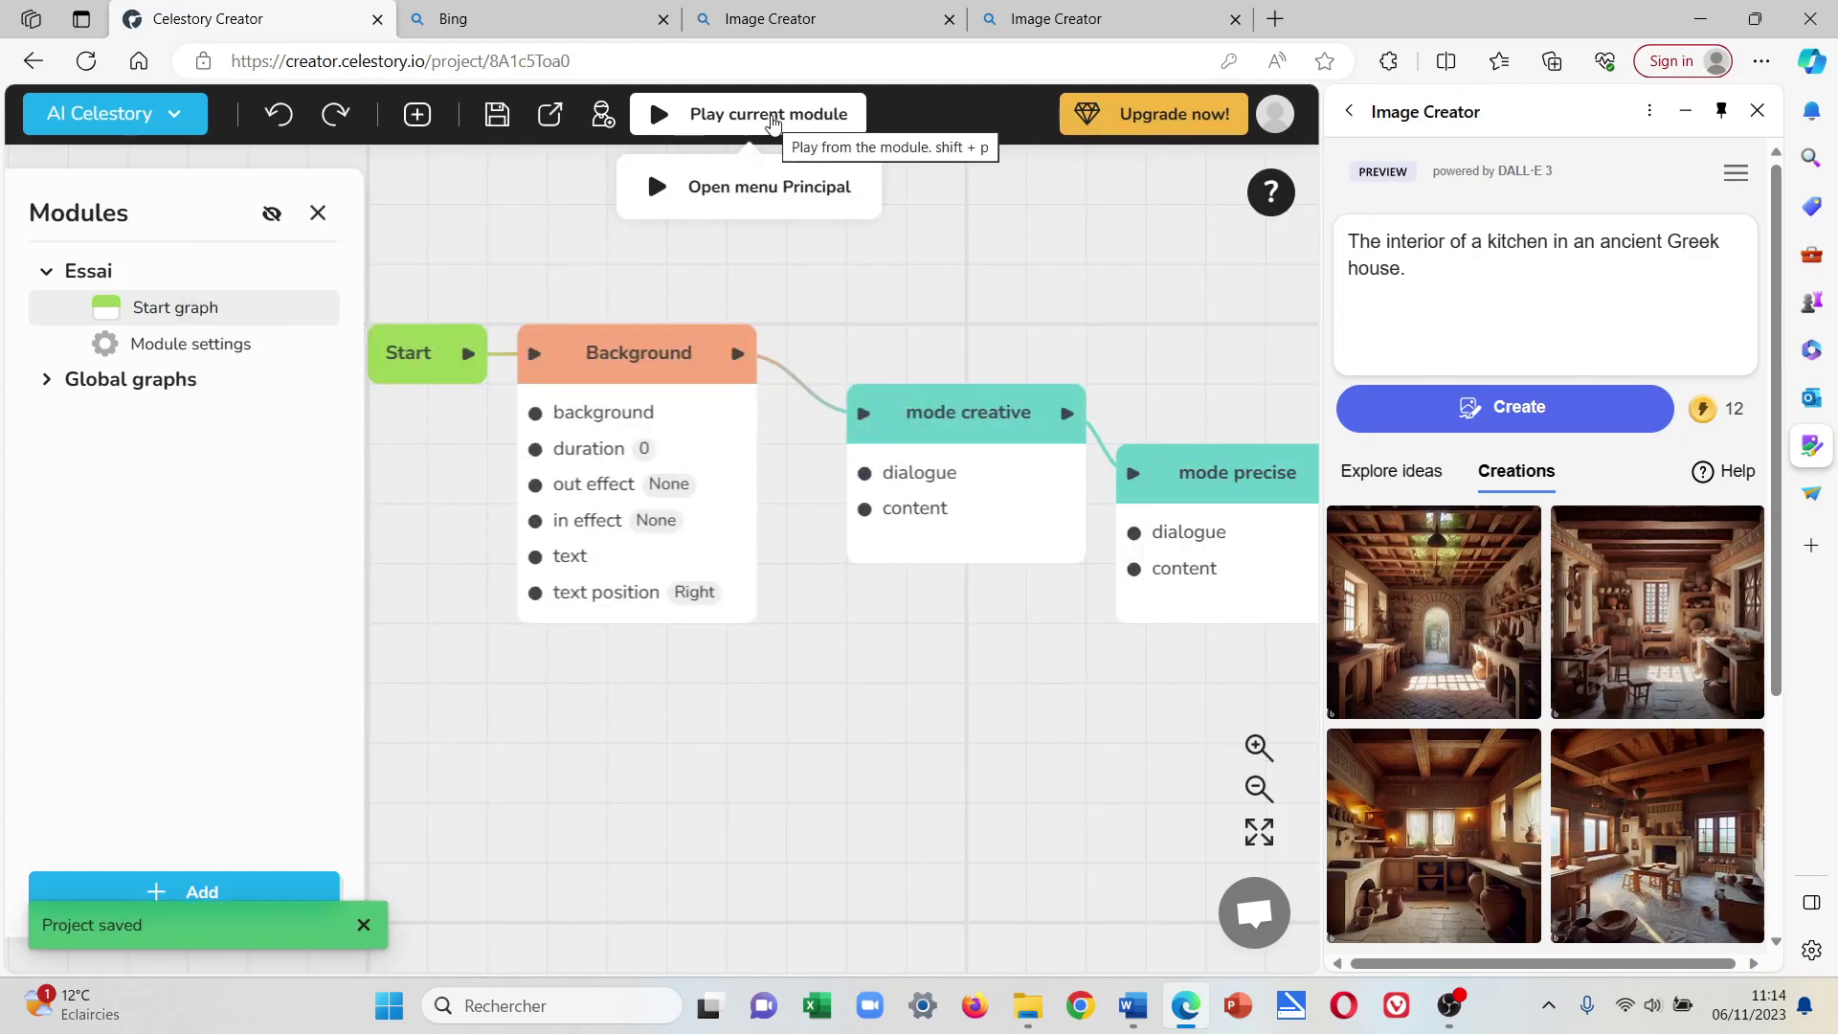
left_click(774, 119)
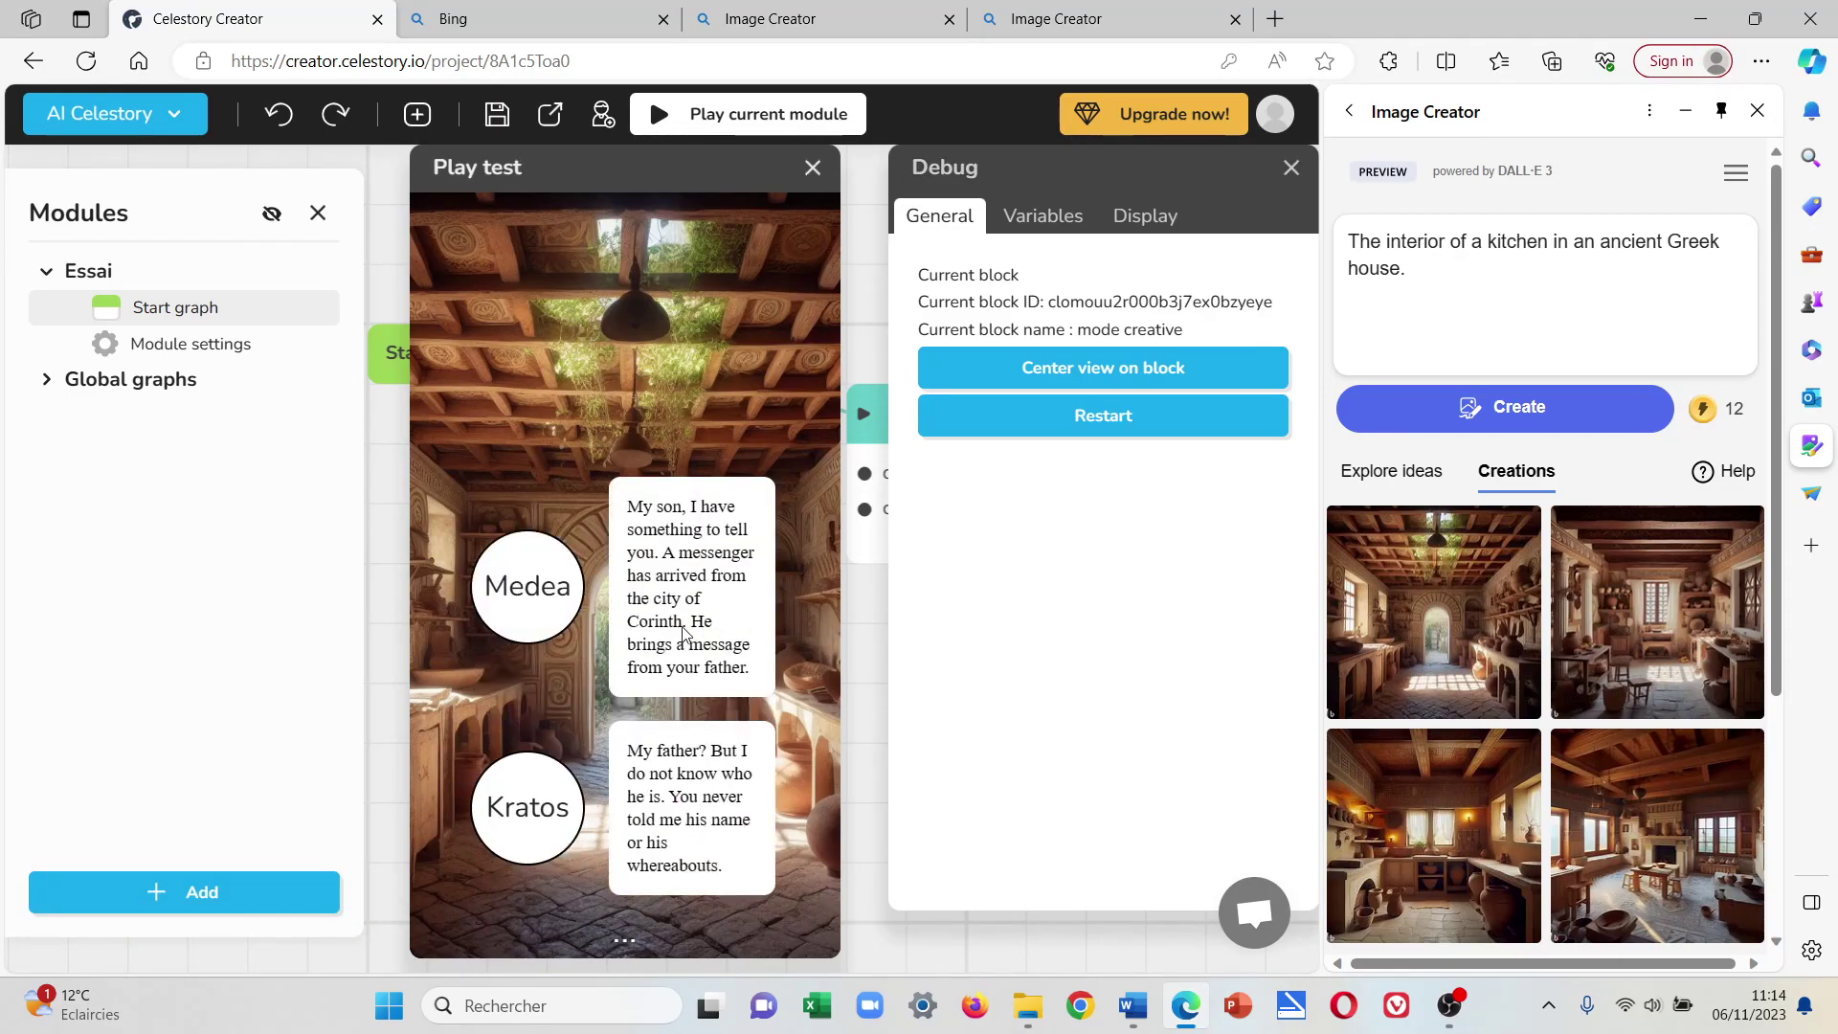
Give Medea the old woman portrait from the characters folder as her image.
left_click(813, 168)
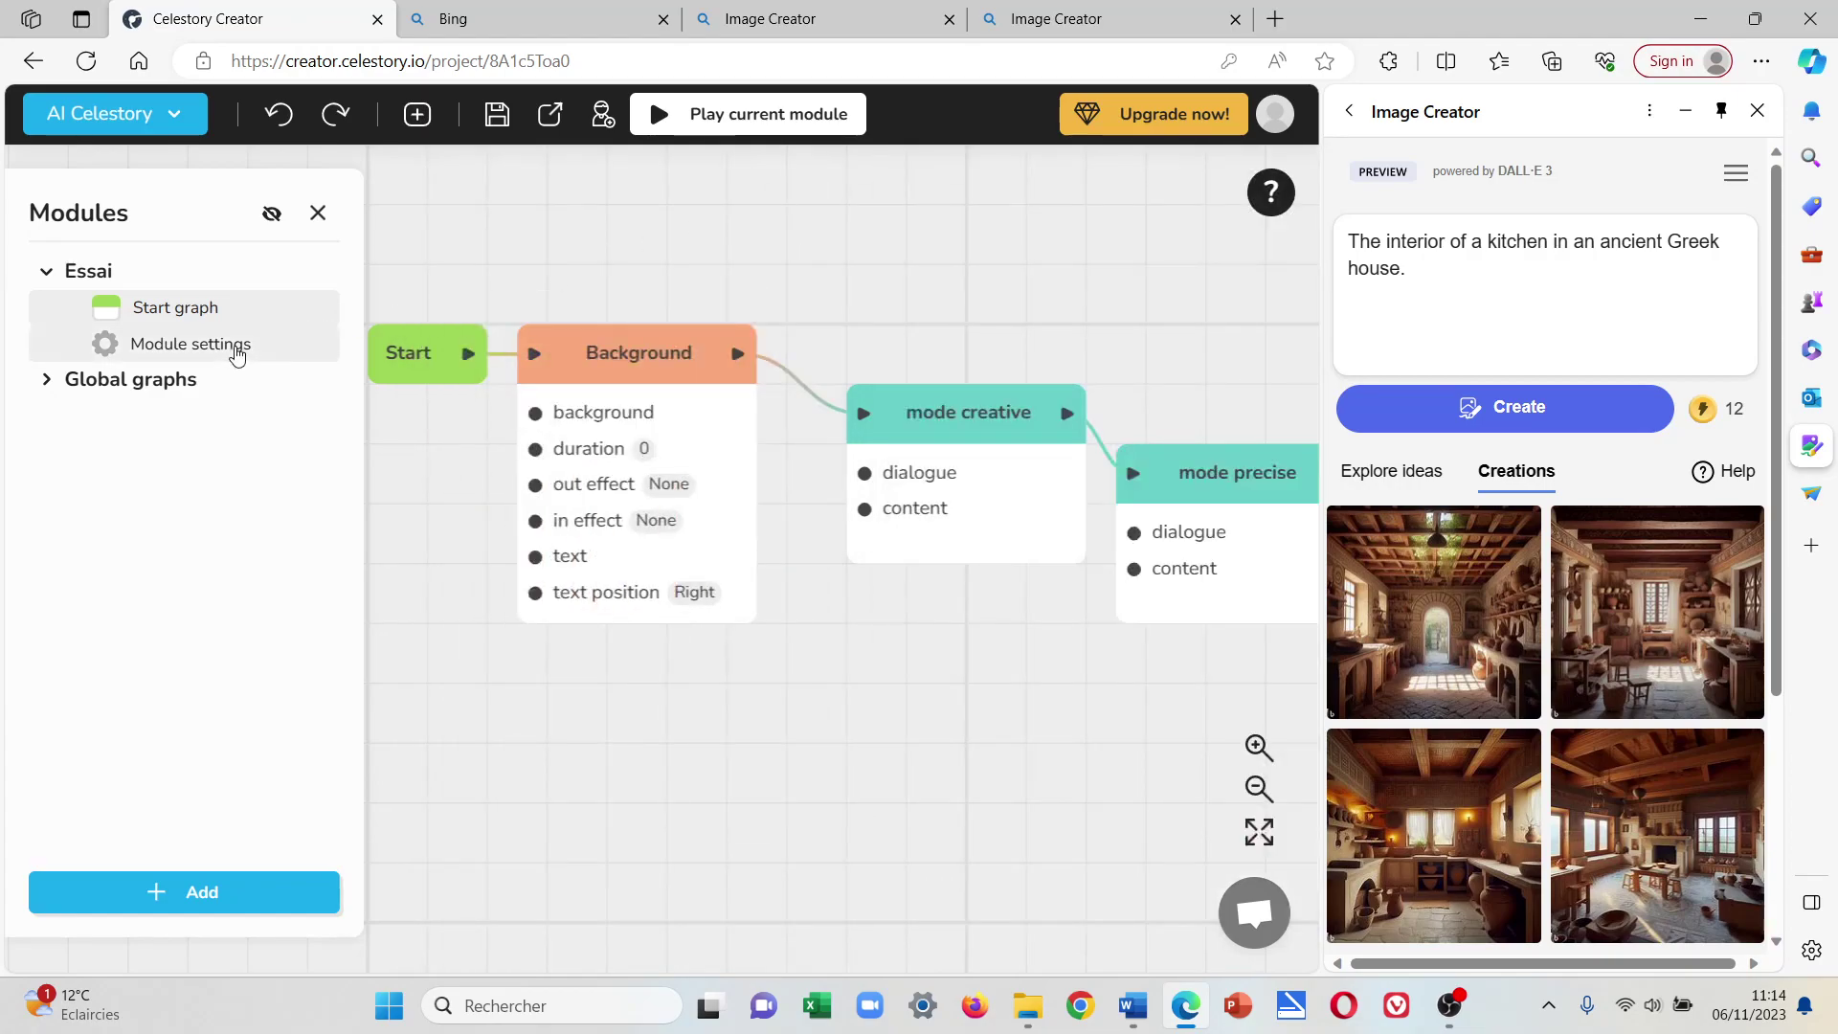
left_click(234, 347)
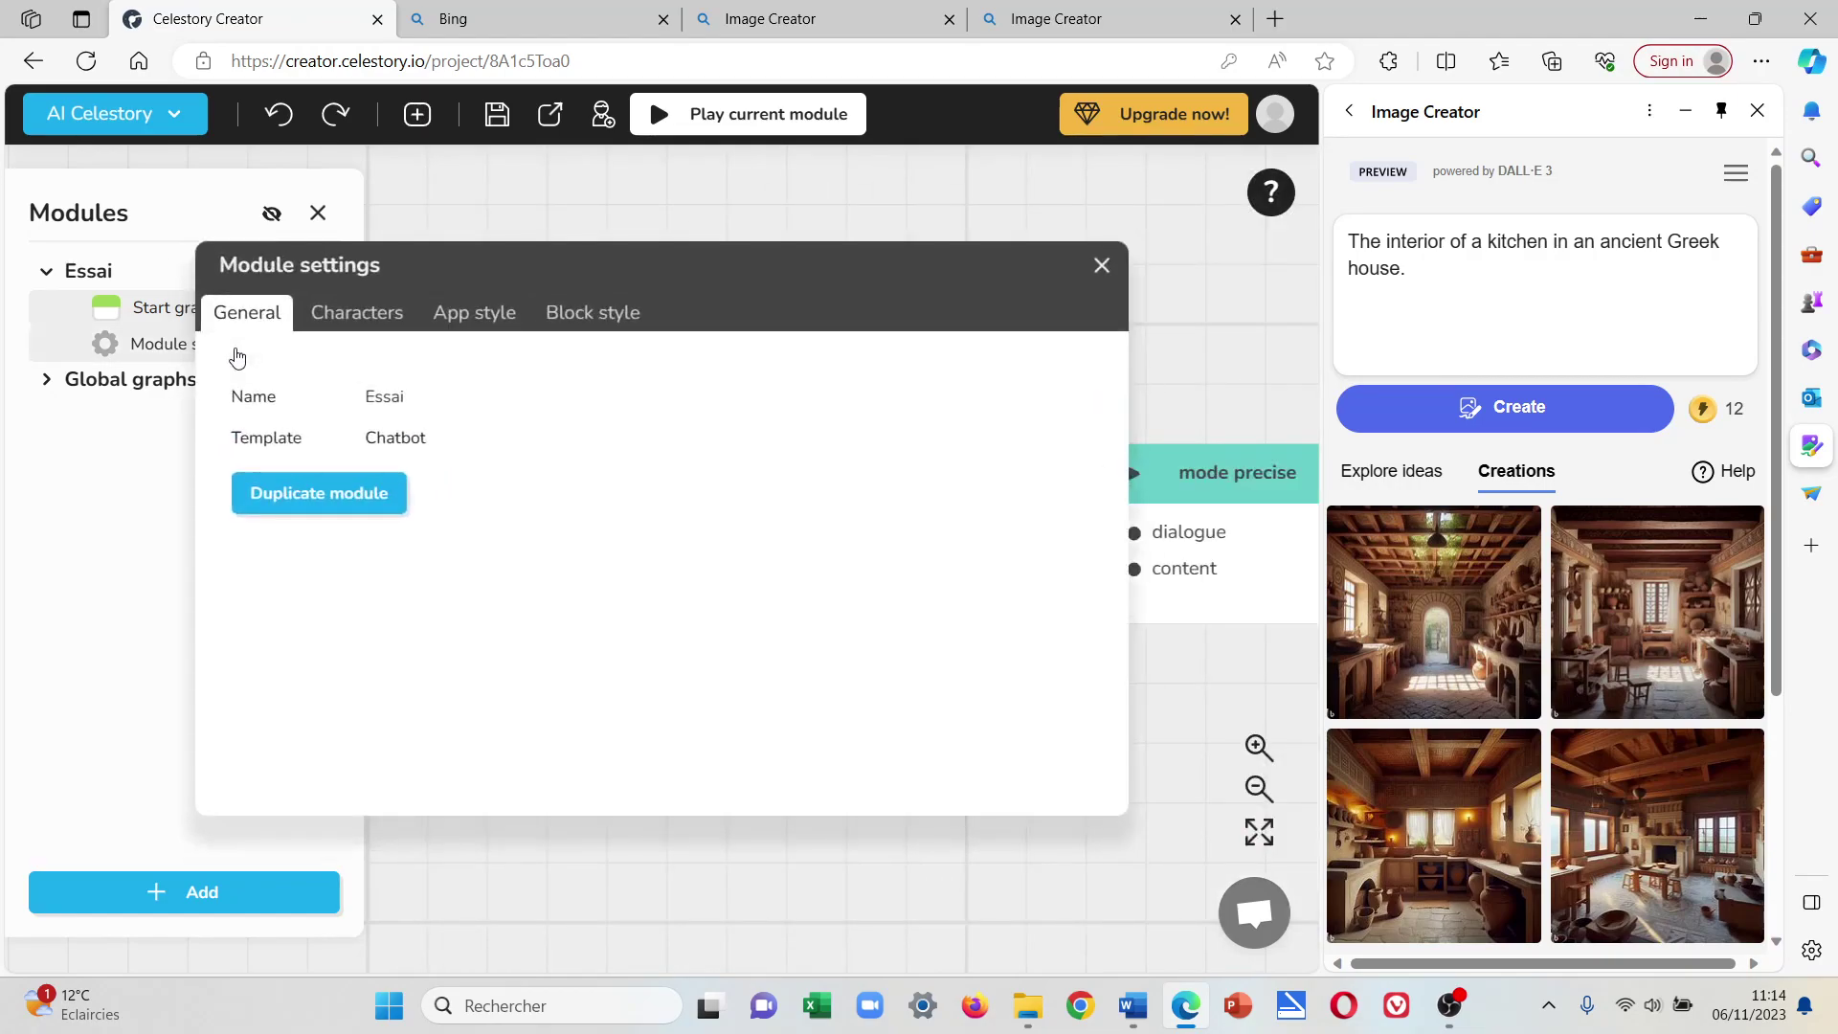
left_click(367, 309)
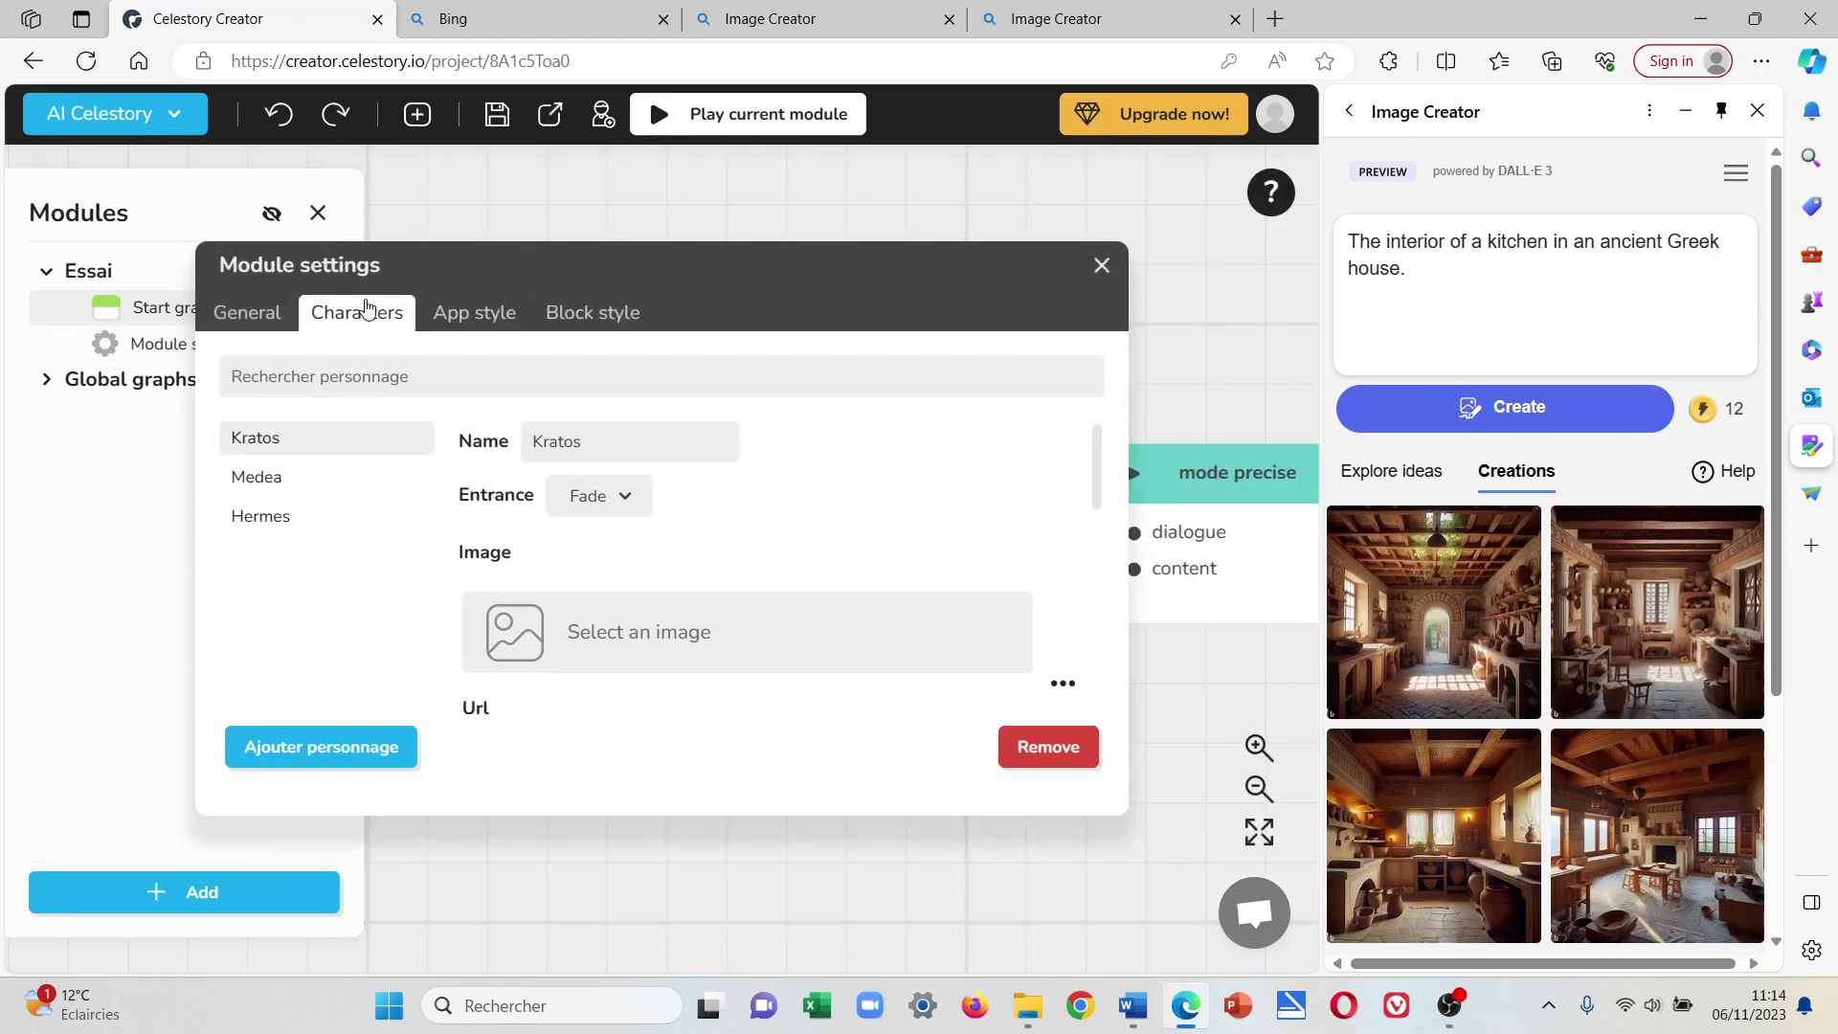
left_click(300, 478)
left_click(533, 649)
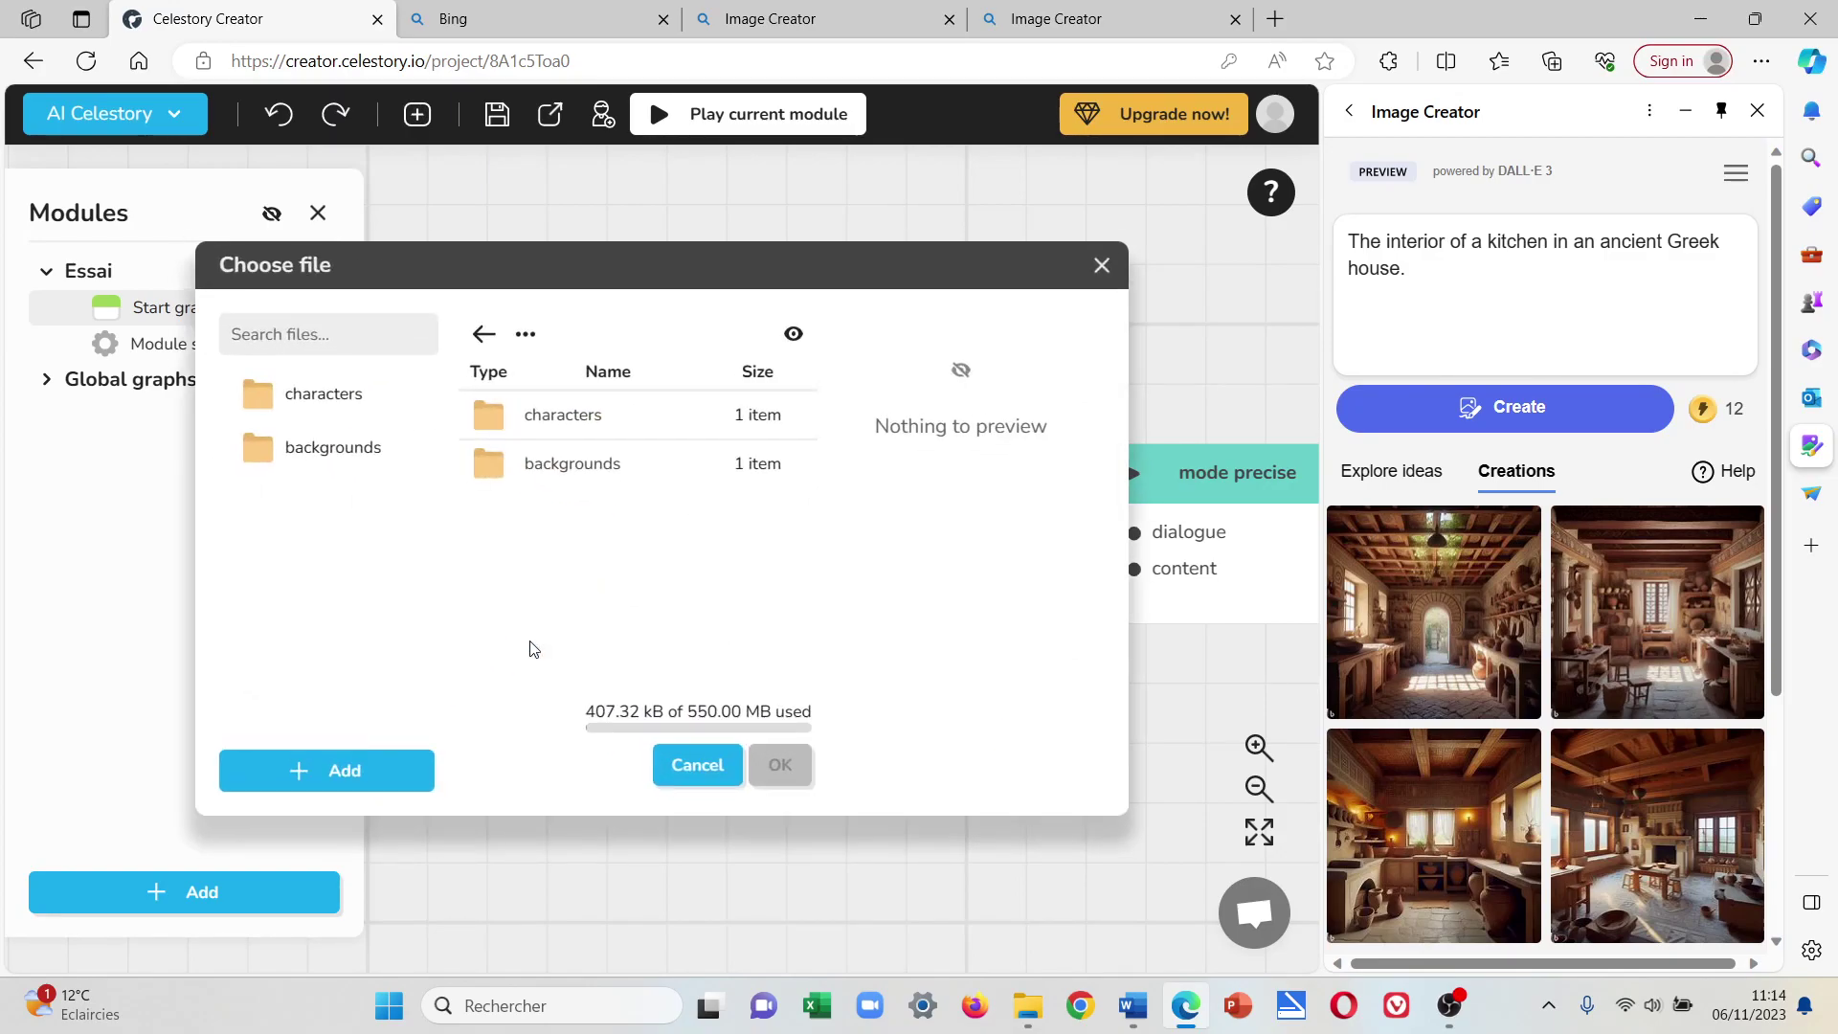
double_click(507, 418)
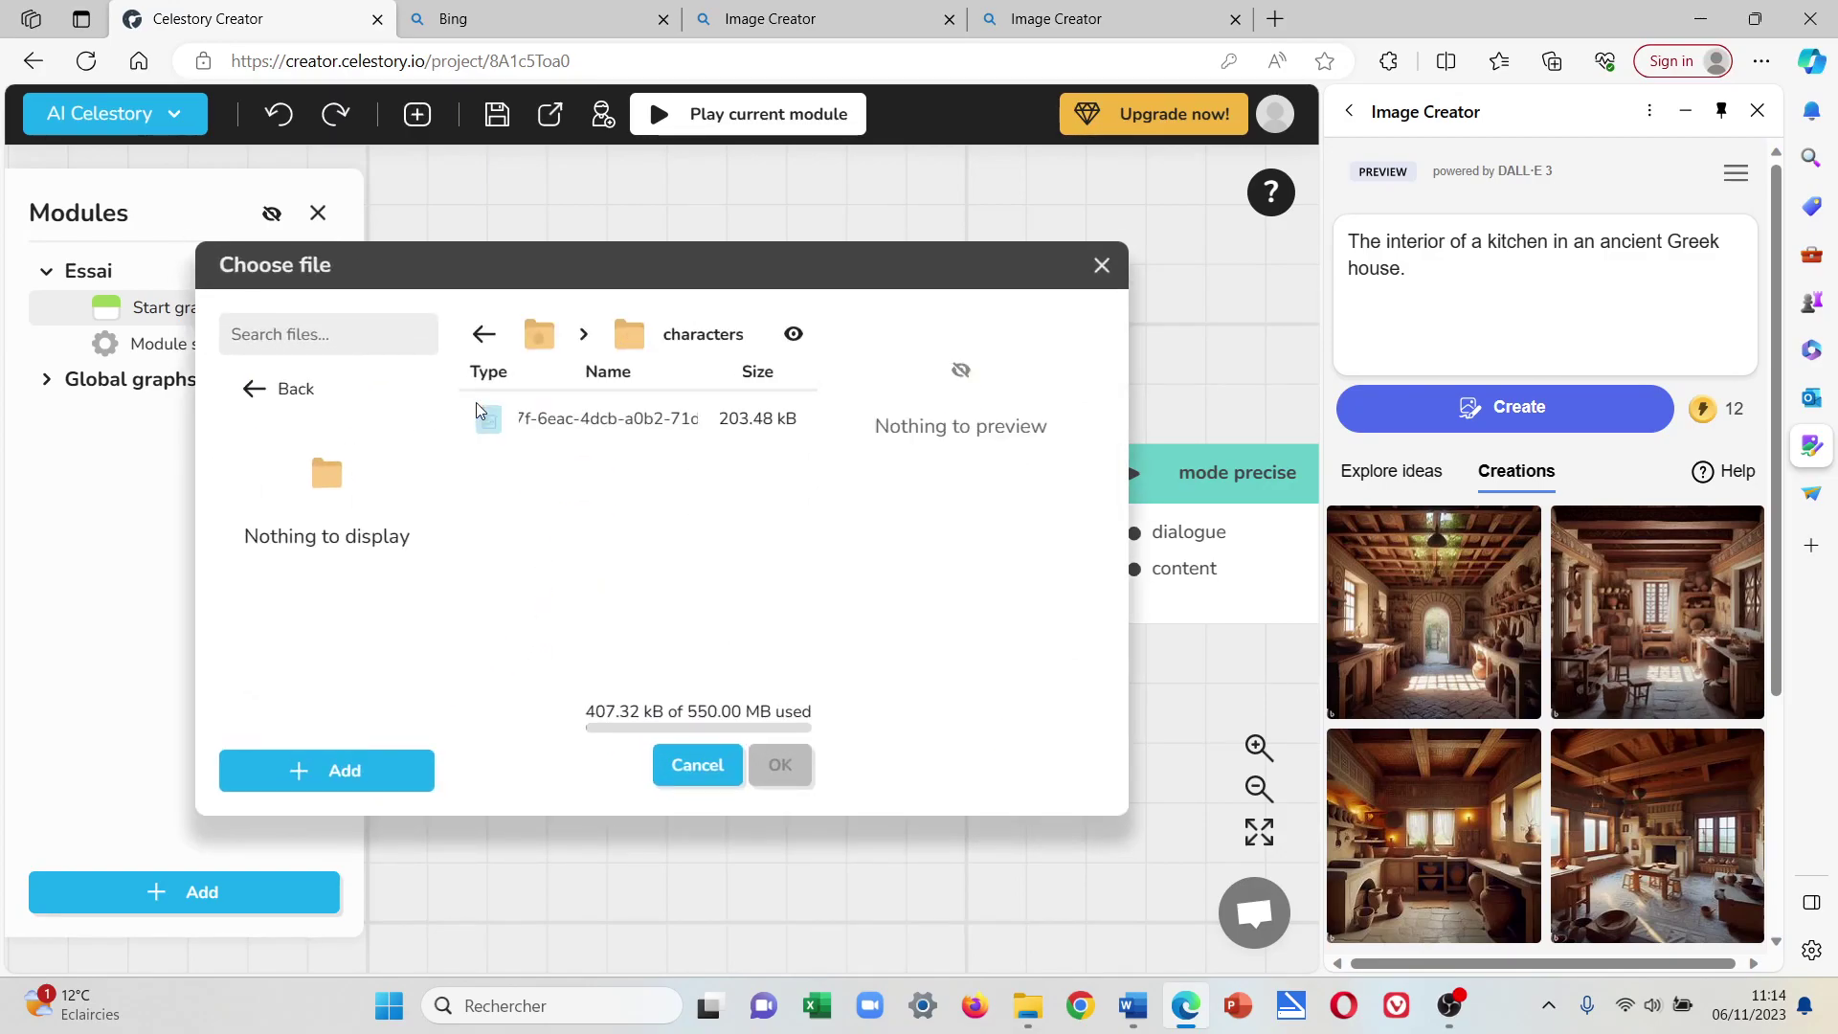
left_click(600, 418)
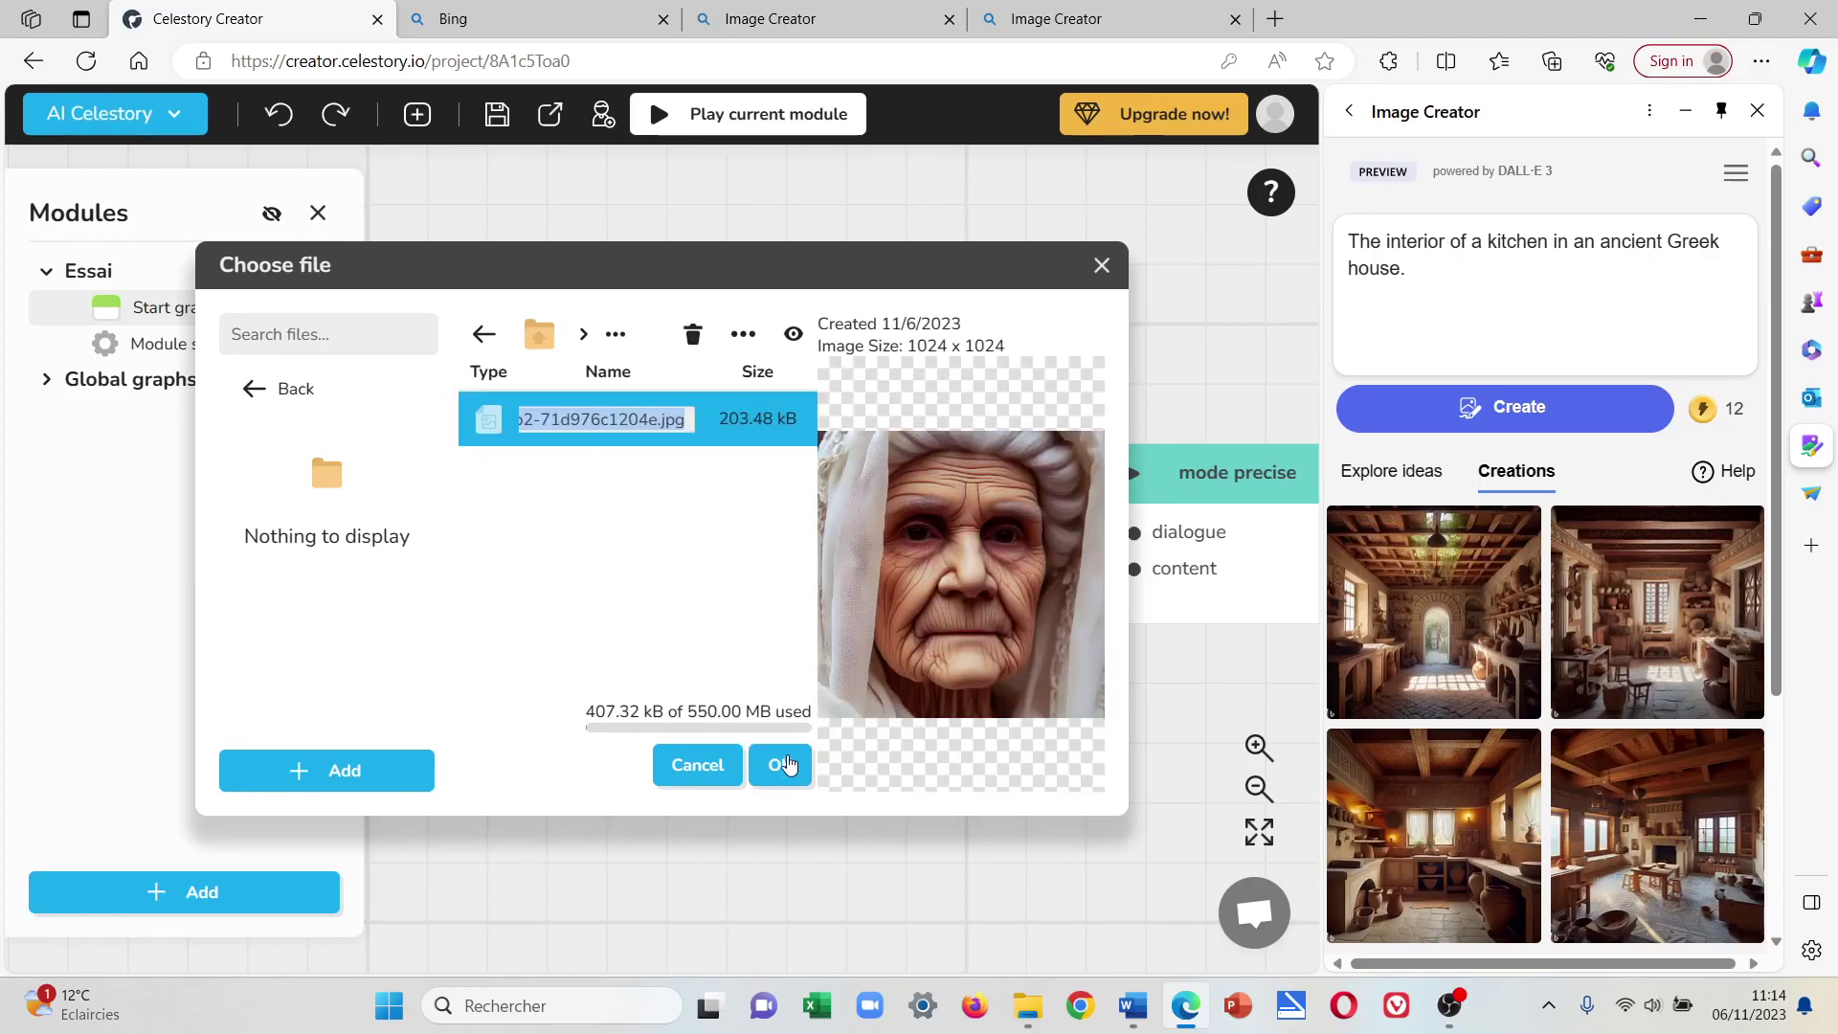
left_click(785, 766)
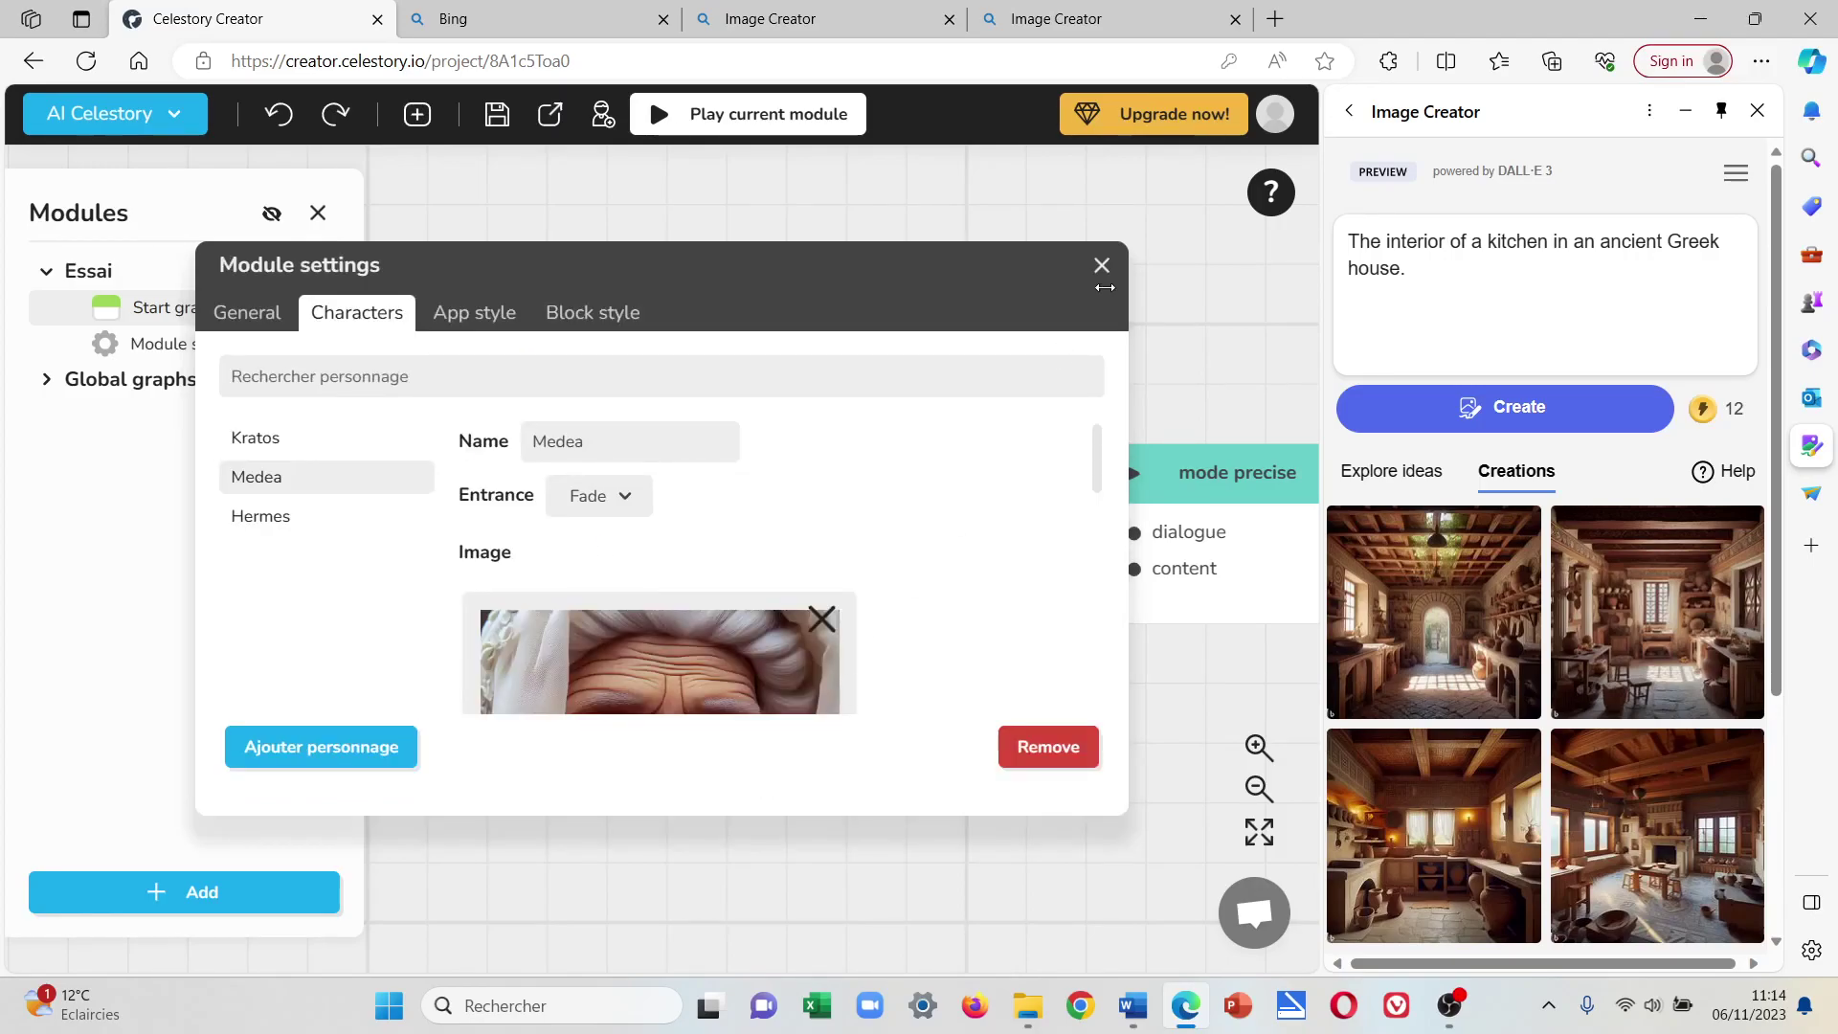
Test-play the module to see Medea's round portrait beside her messenger line.
left_click(1101, 268)
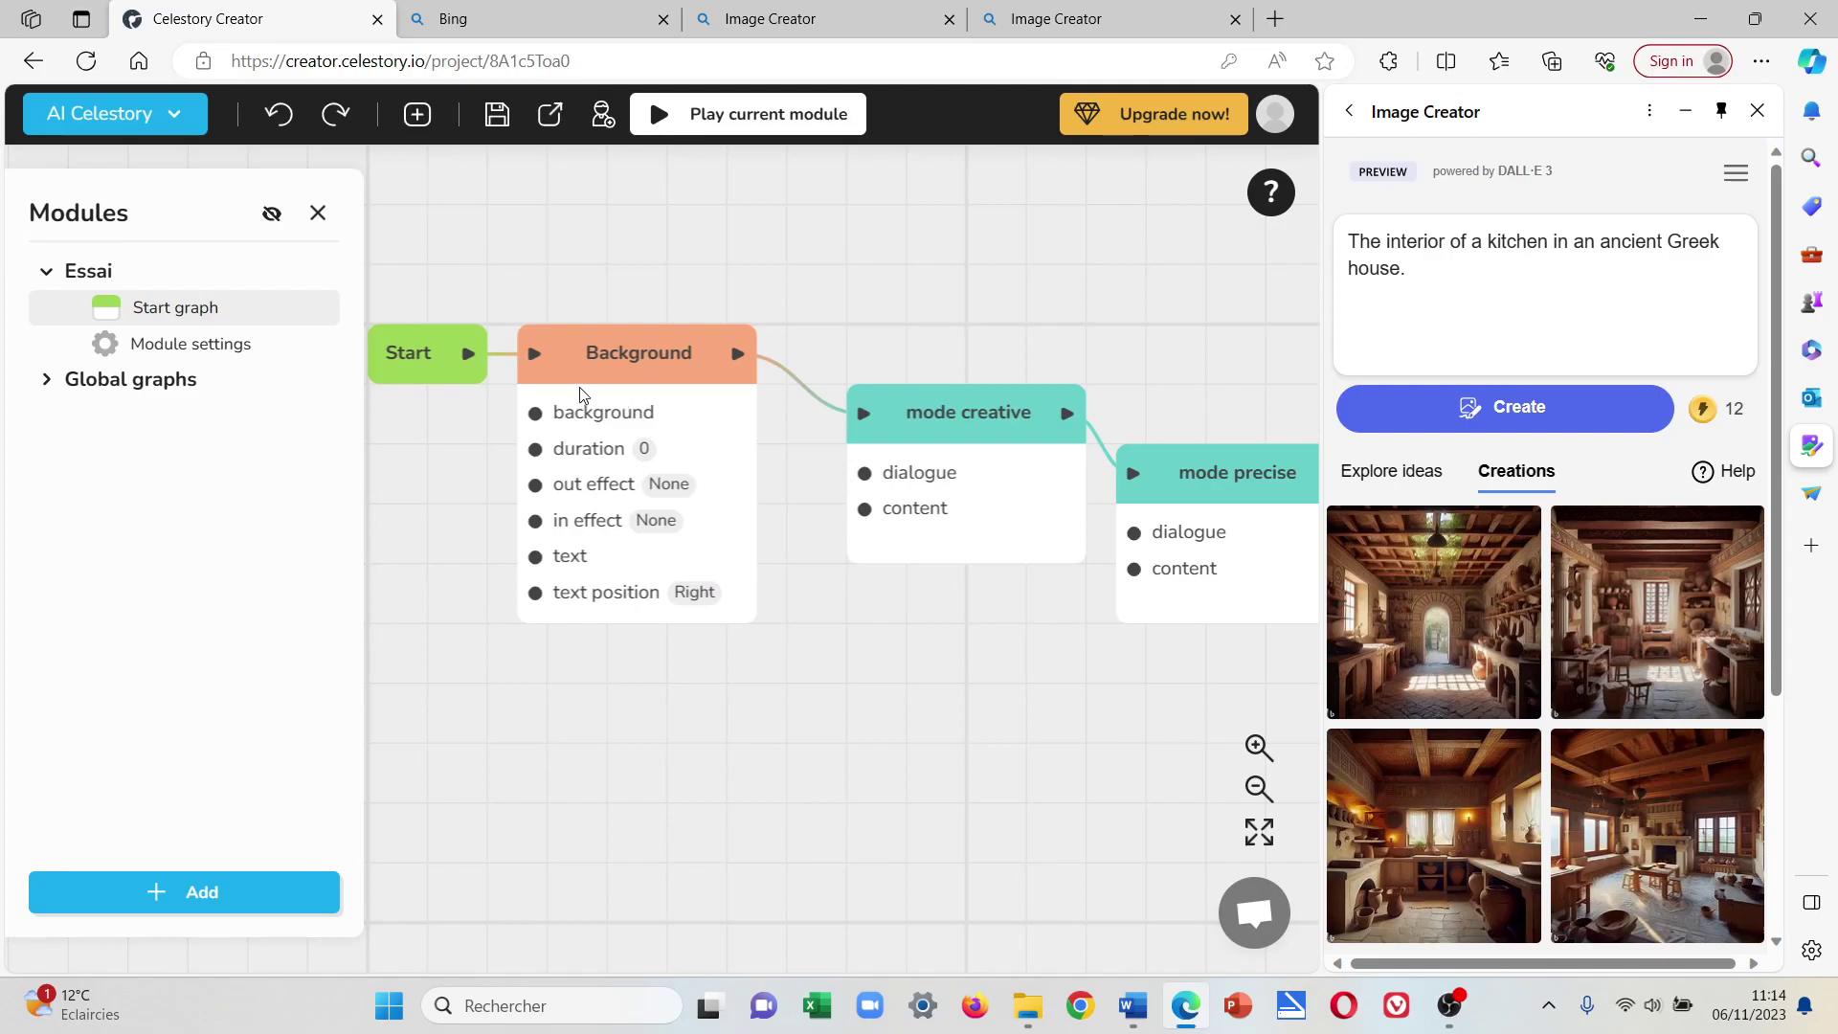
left_click(766, 124)
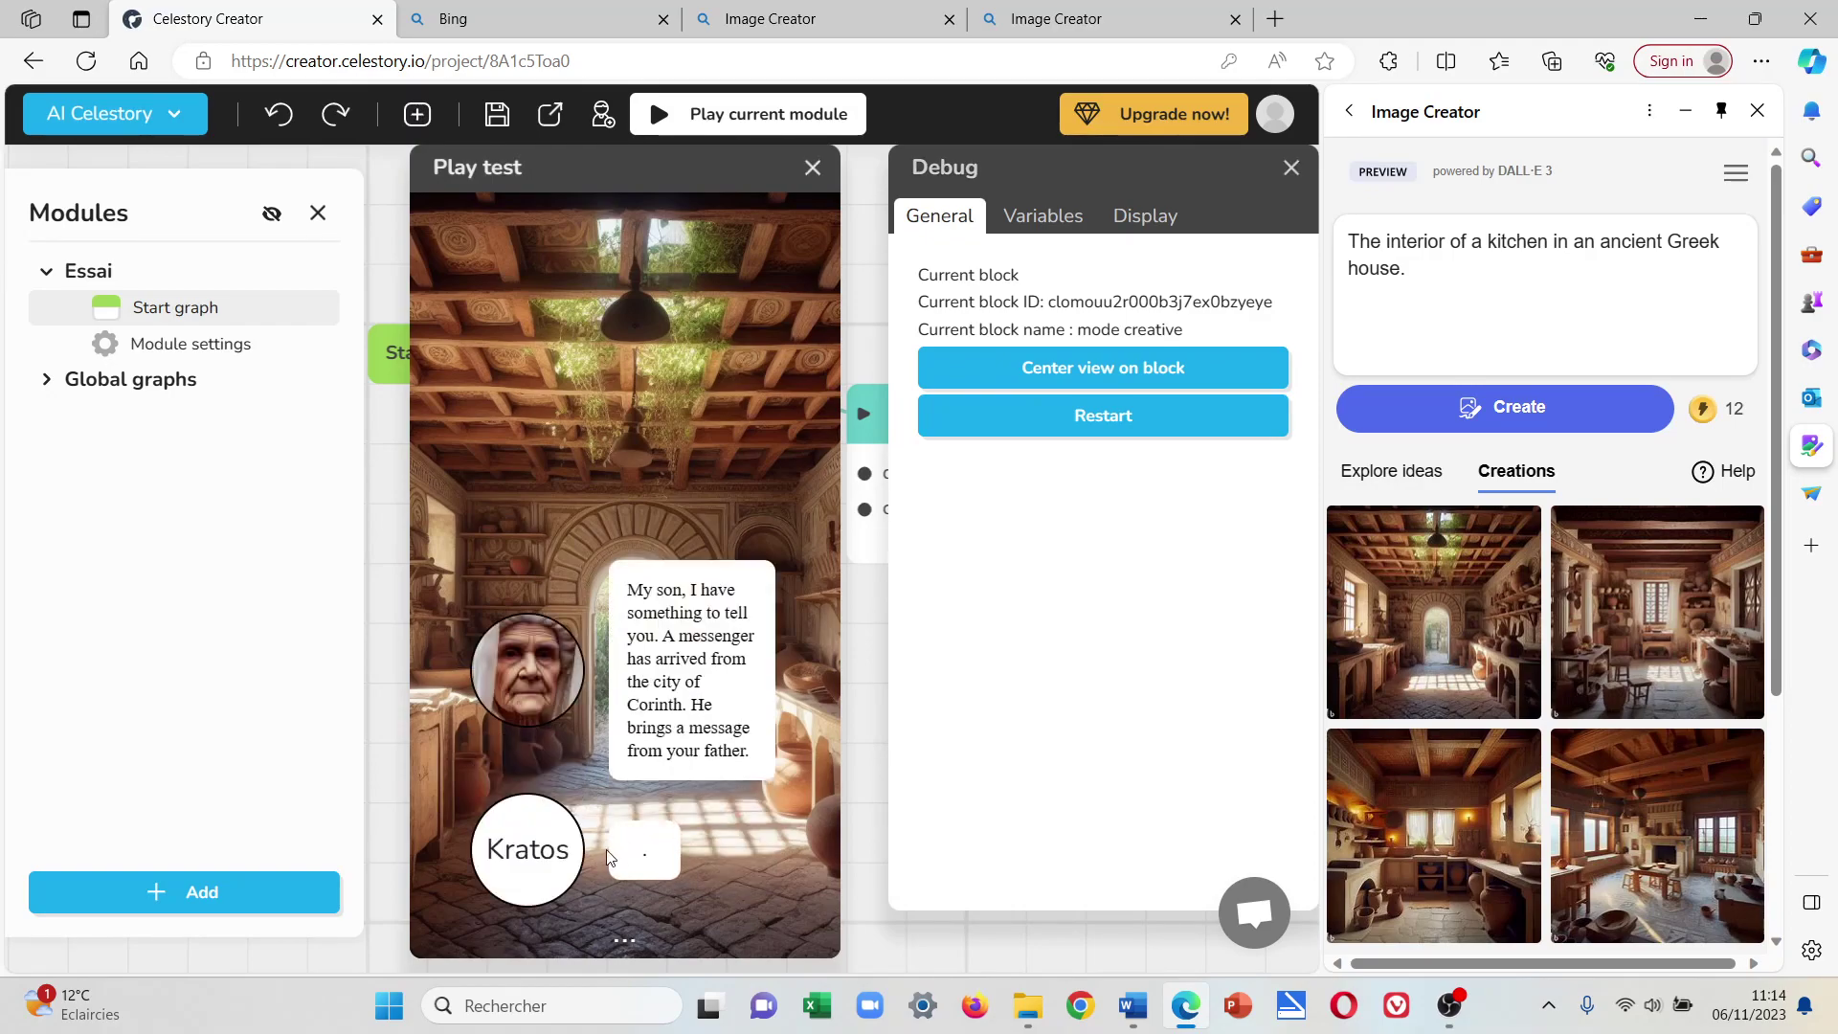
left_click(810, 182)
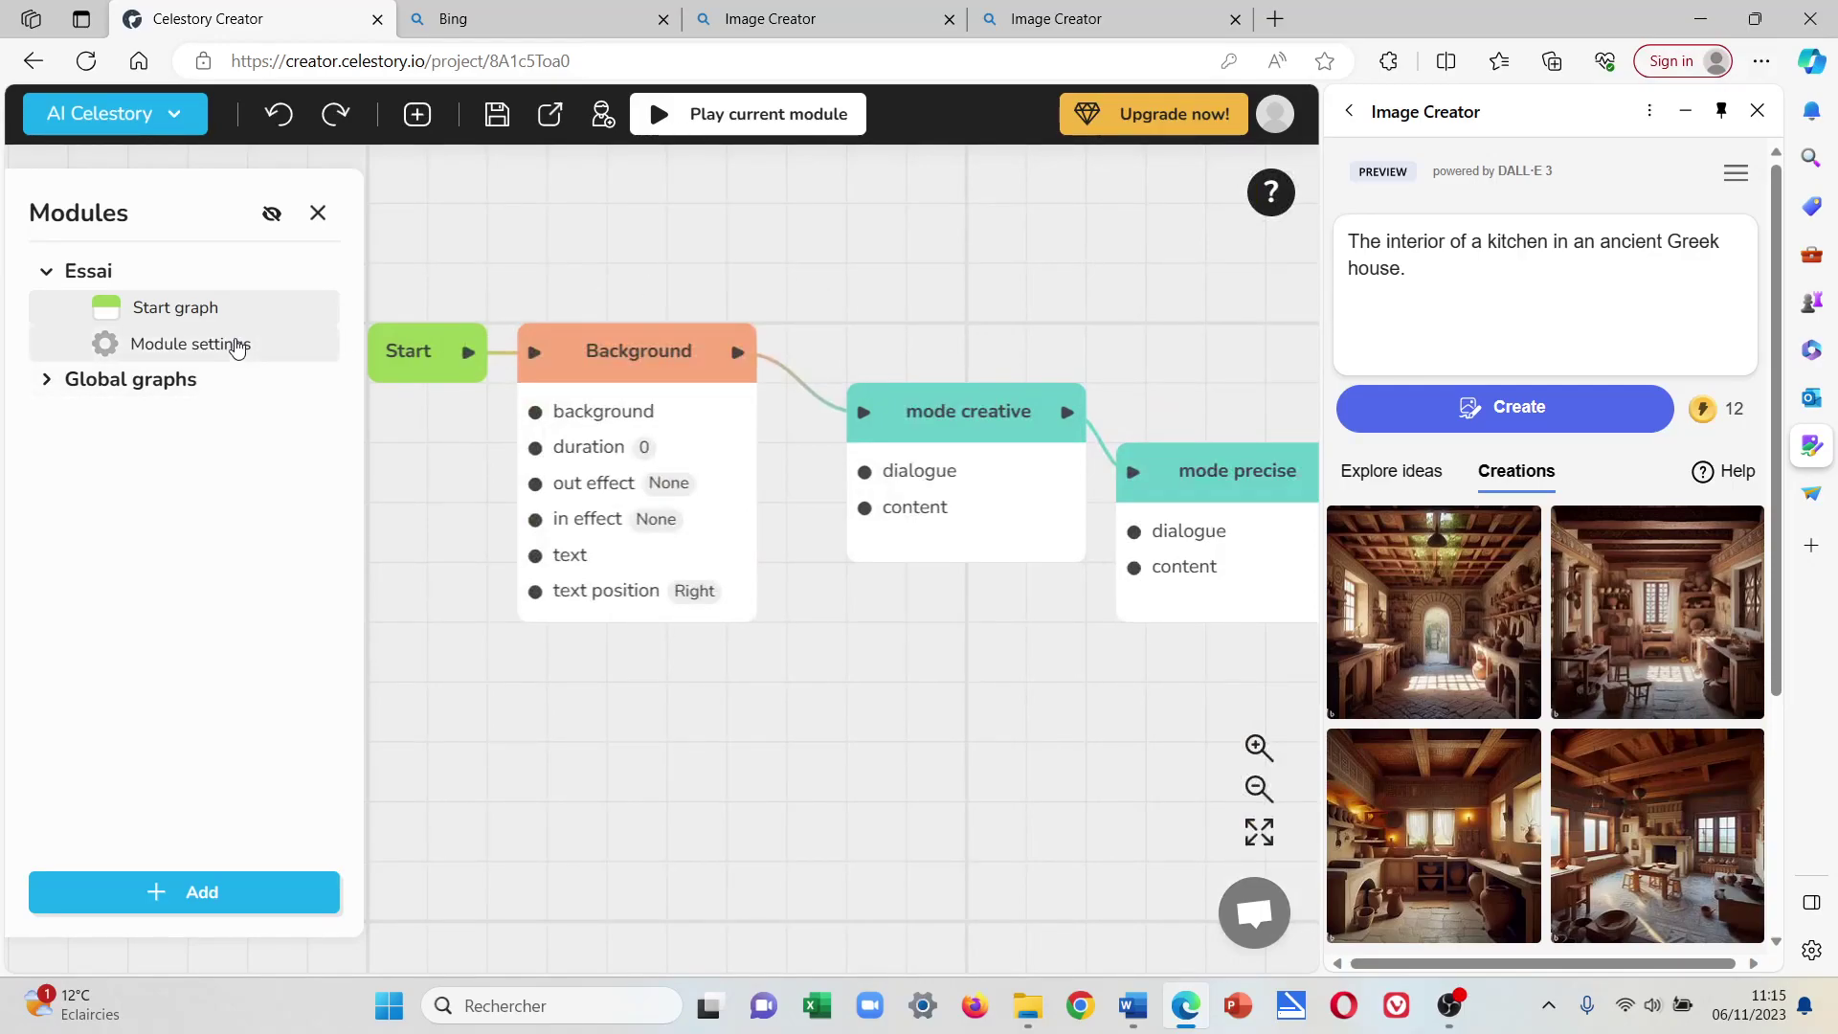
Switch the App style character display to full-size figures and save the project.
left_click(237, 345)
left_click(493, 318)
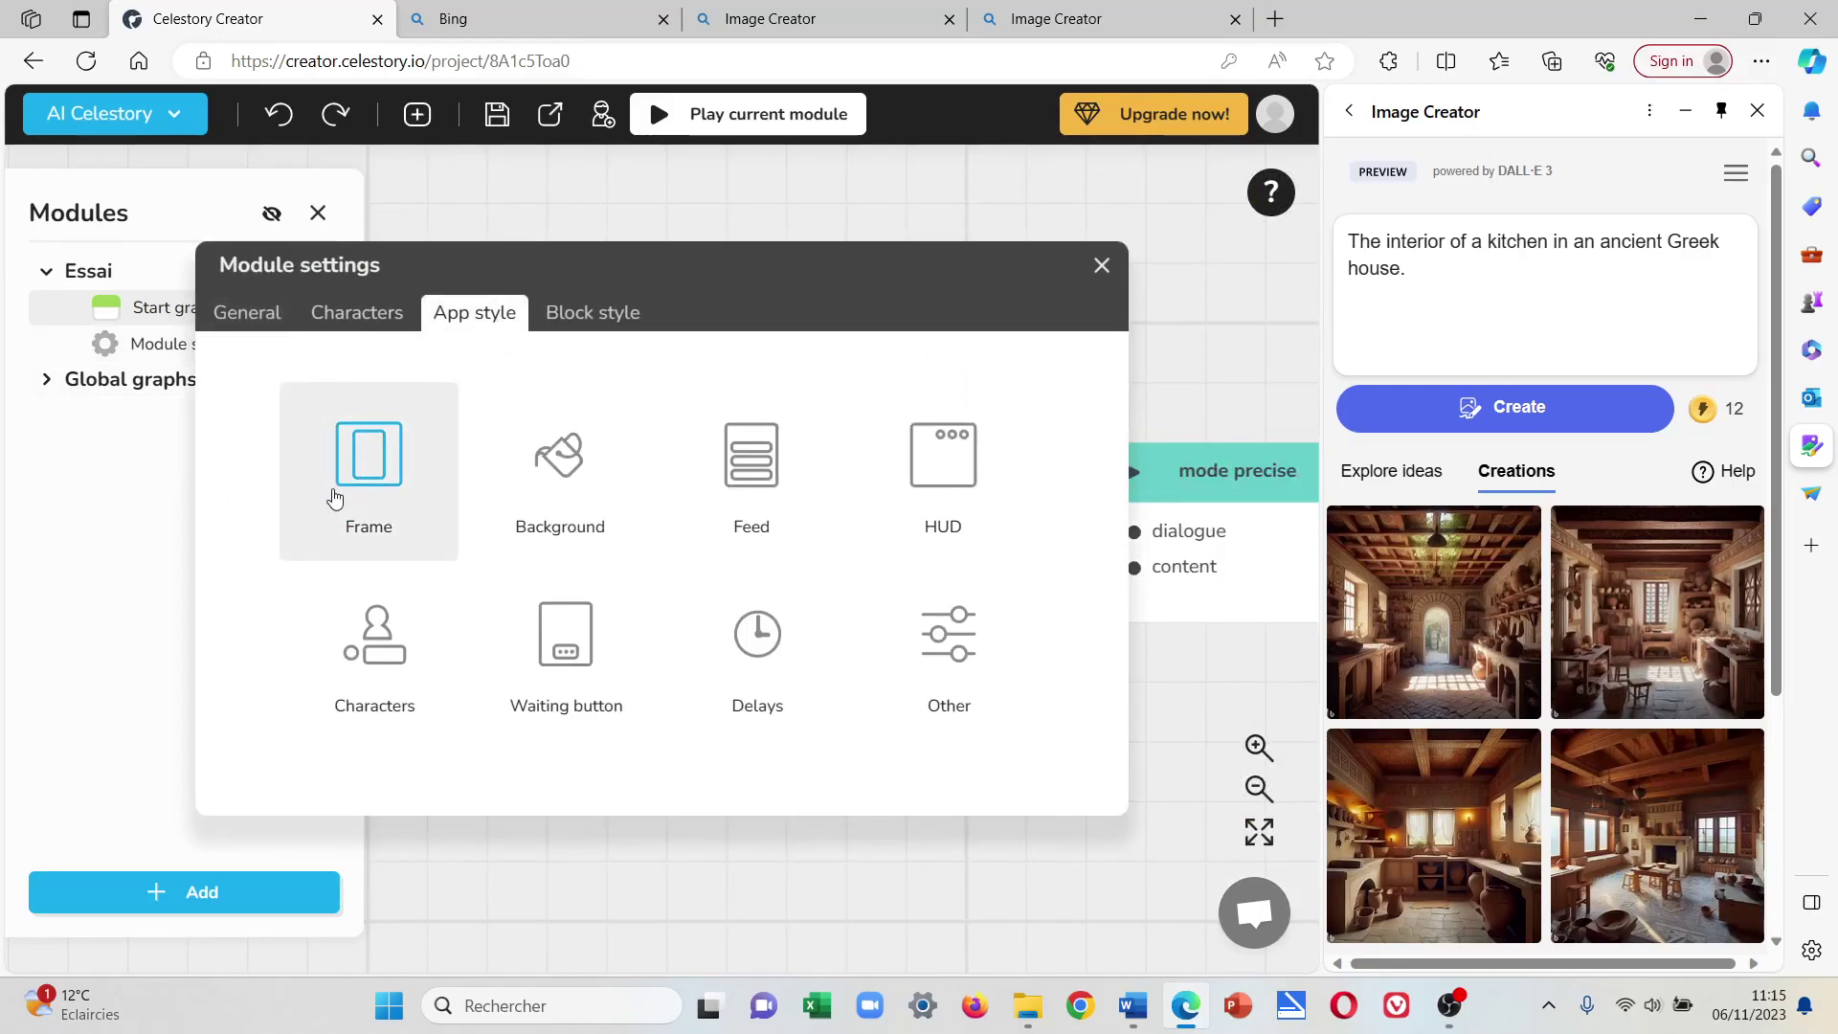
left_click(371, 636)
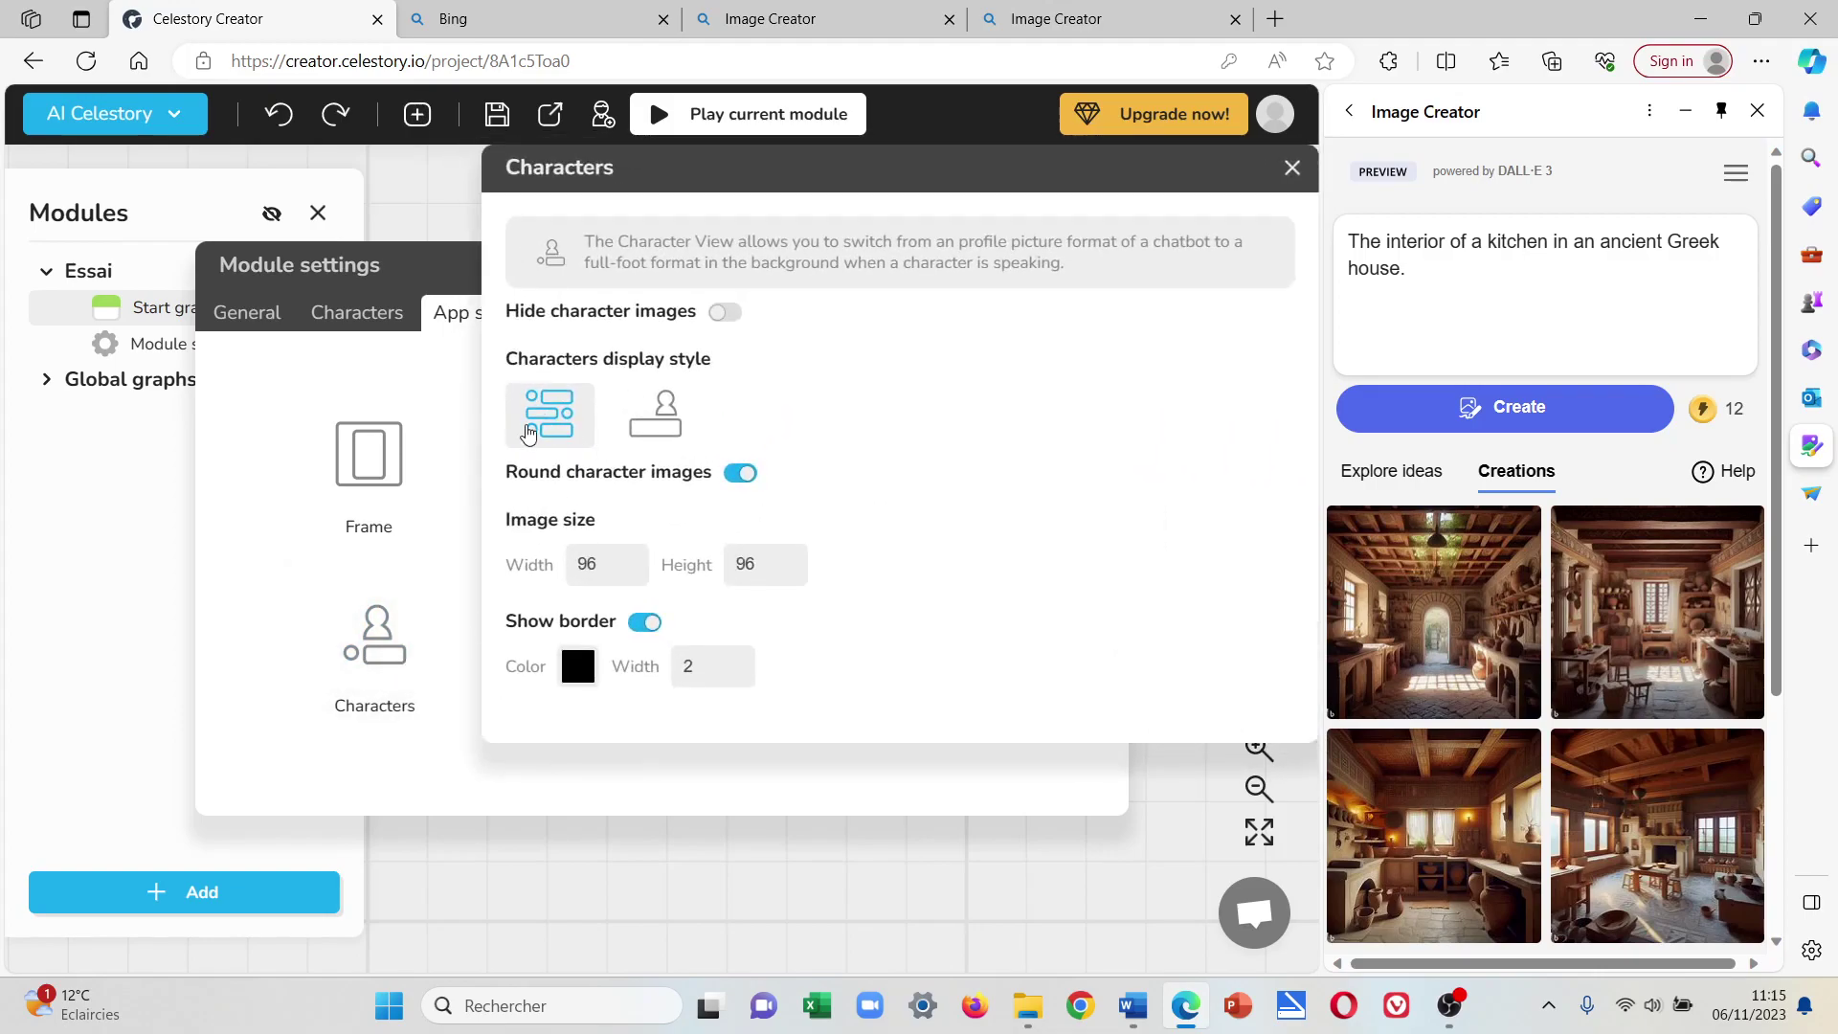
left_click(661, 407)
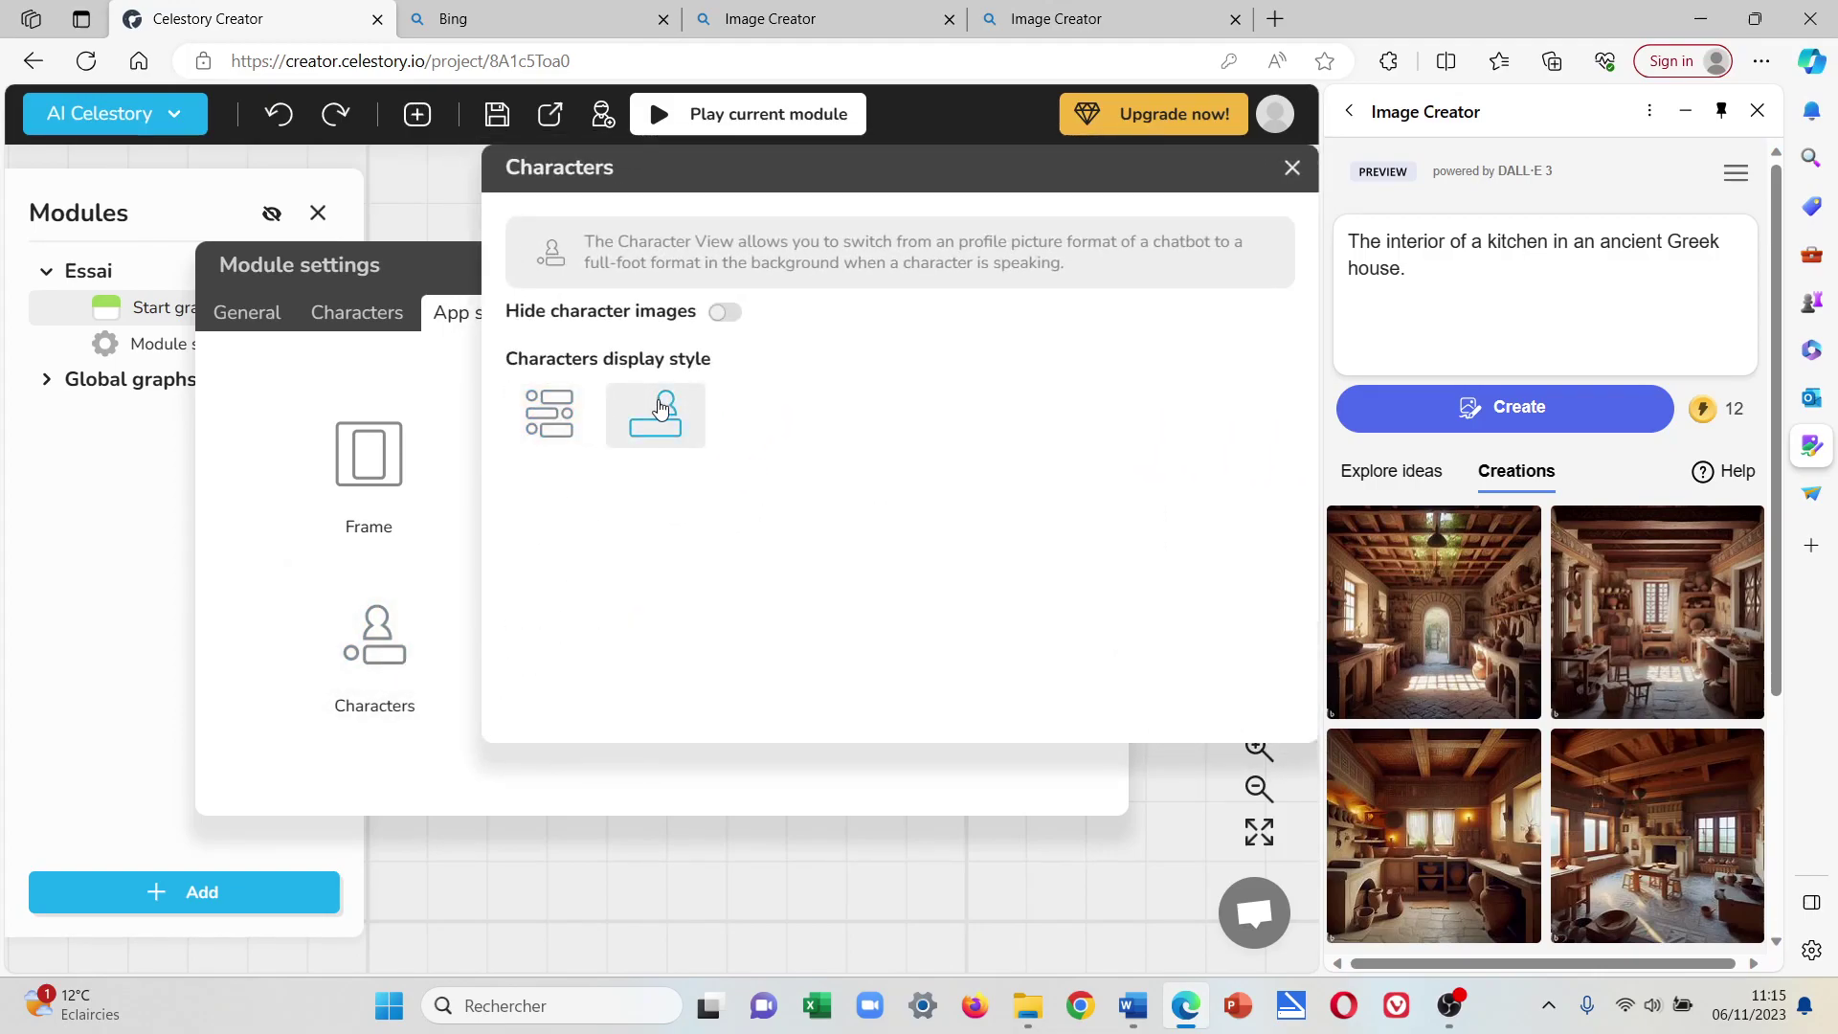
left_click(1293, 169)
left_click(1100, 269)
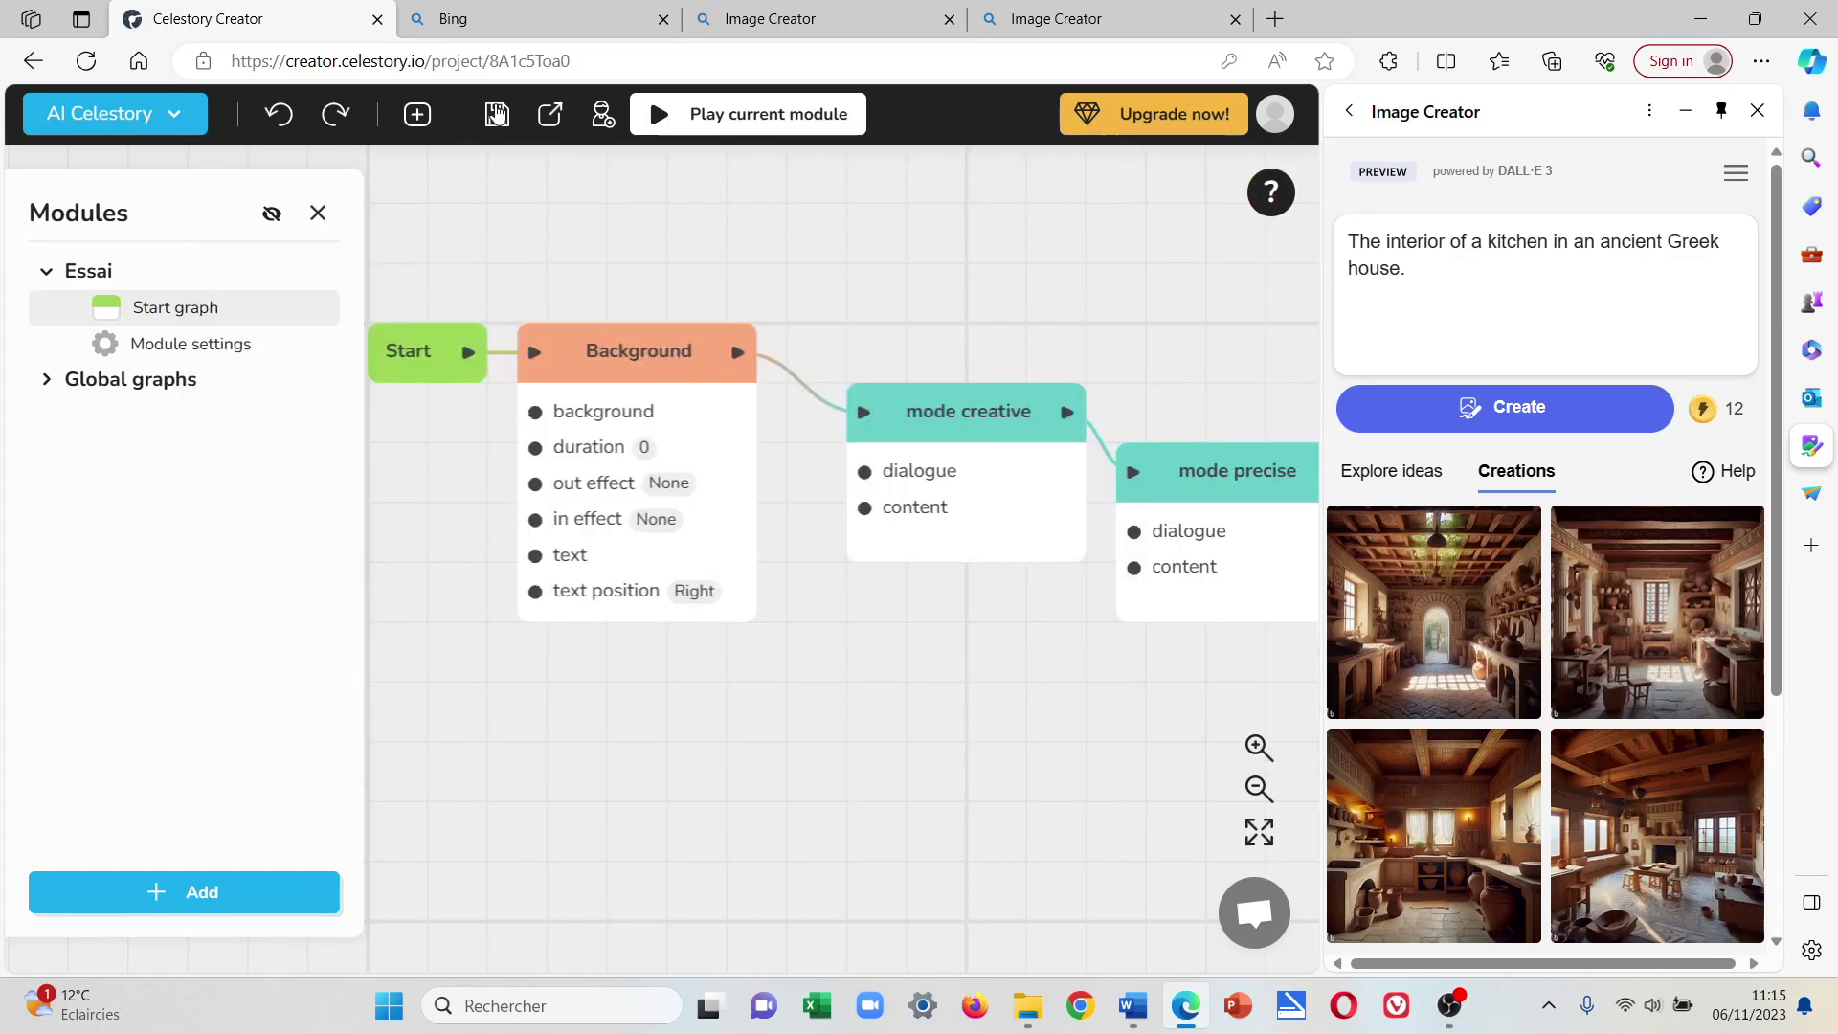
left_click(497, 113)
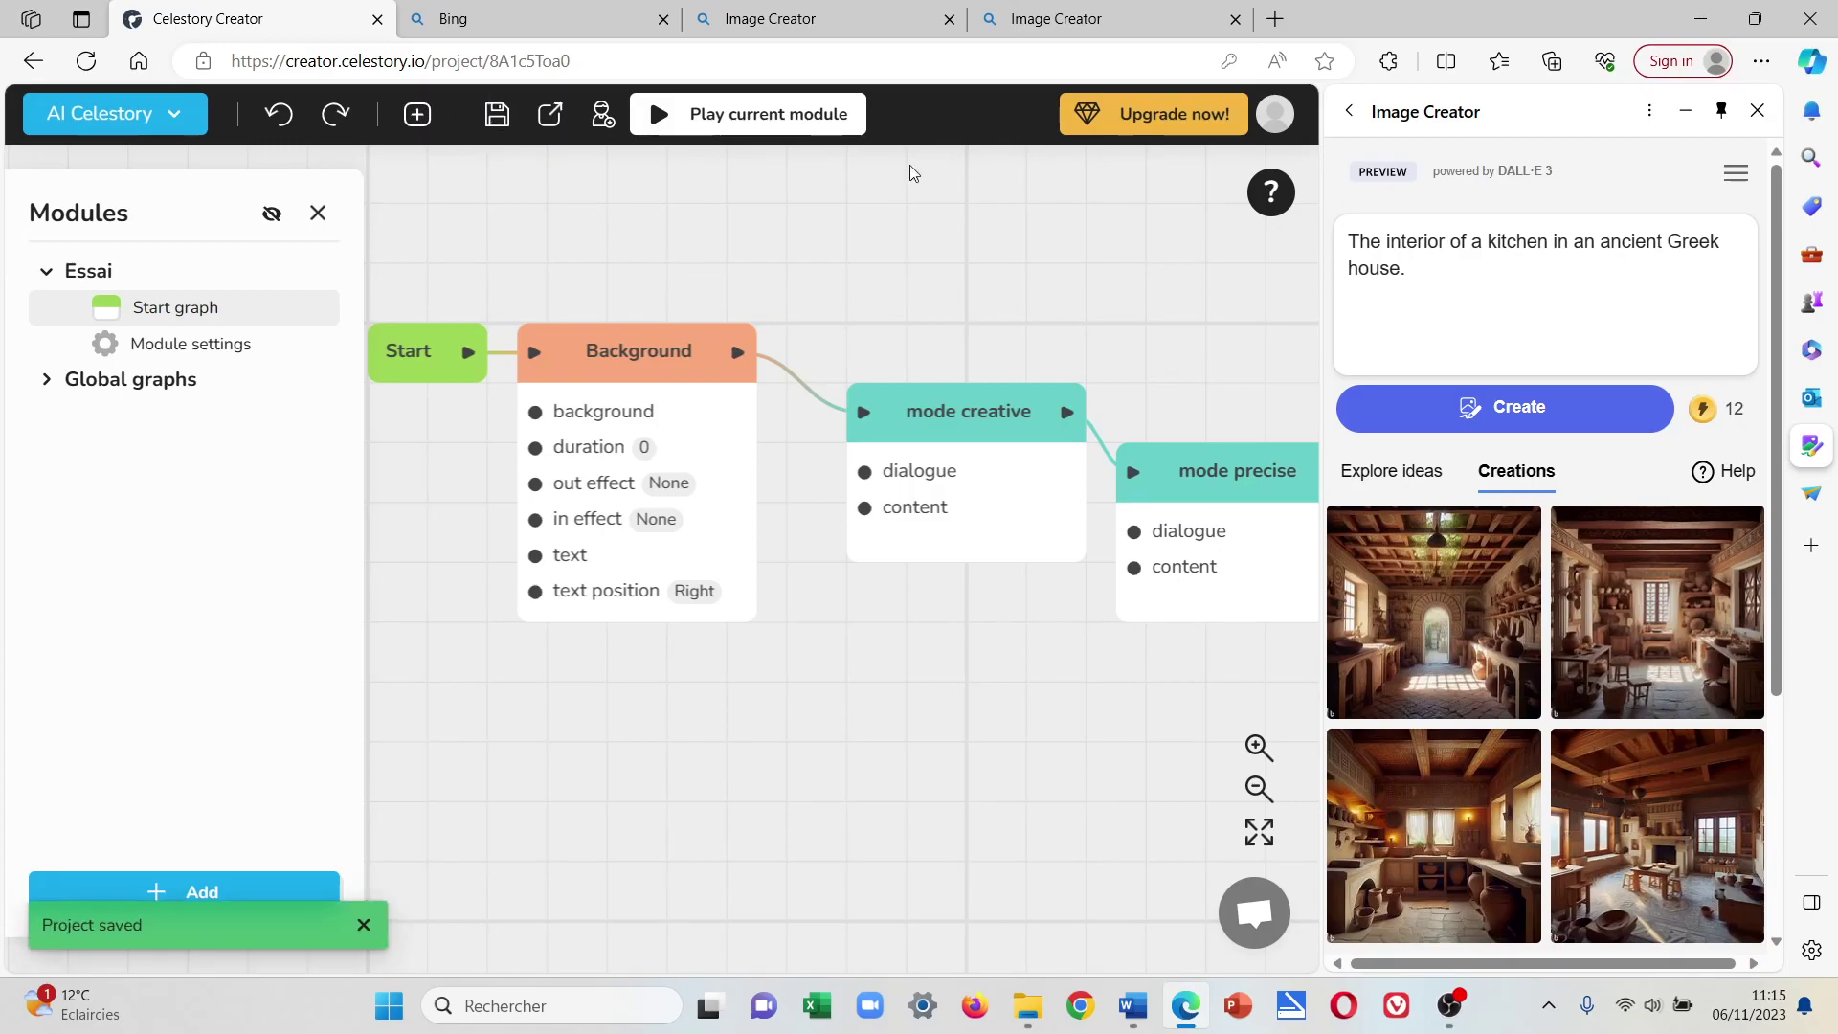
Replace the kitchen prompt with the Hermes-holding-papyrus-on-white prompt and generate four images.
left_click(1046, 25)
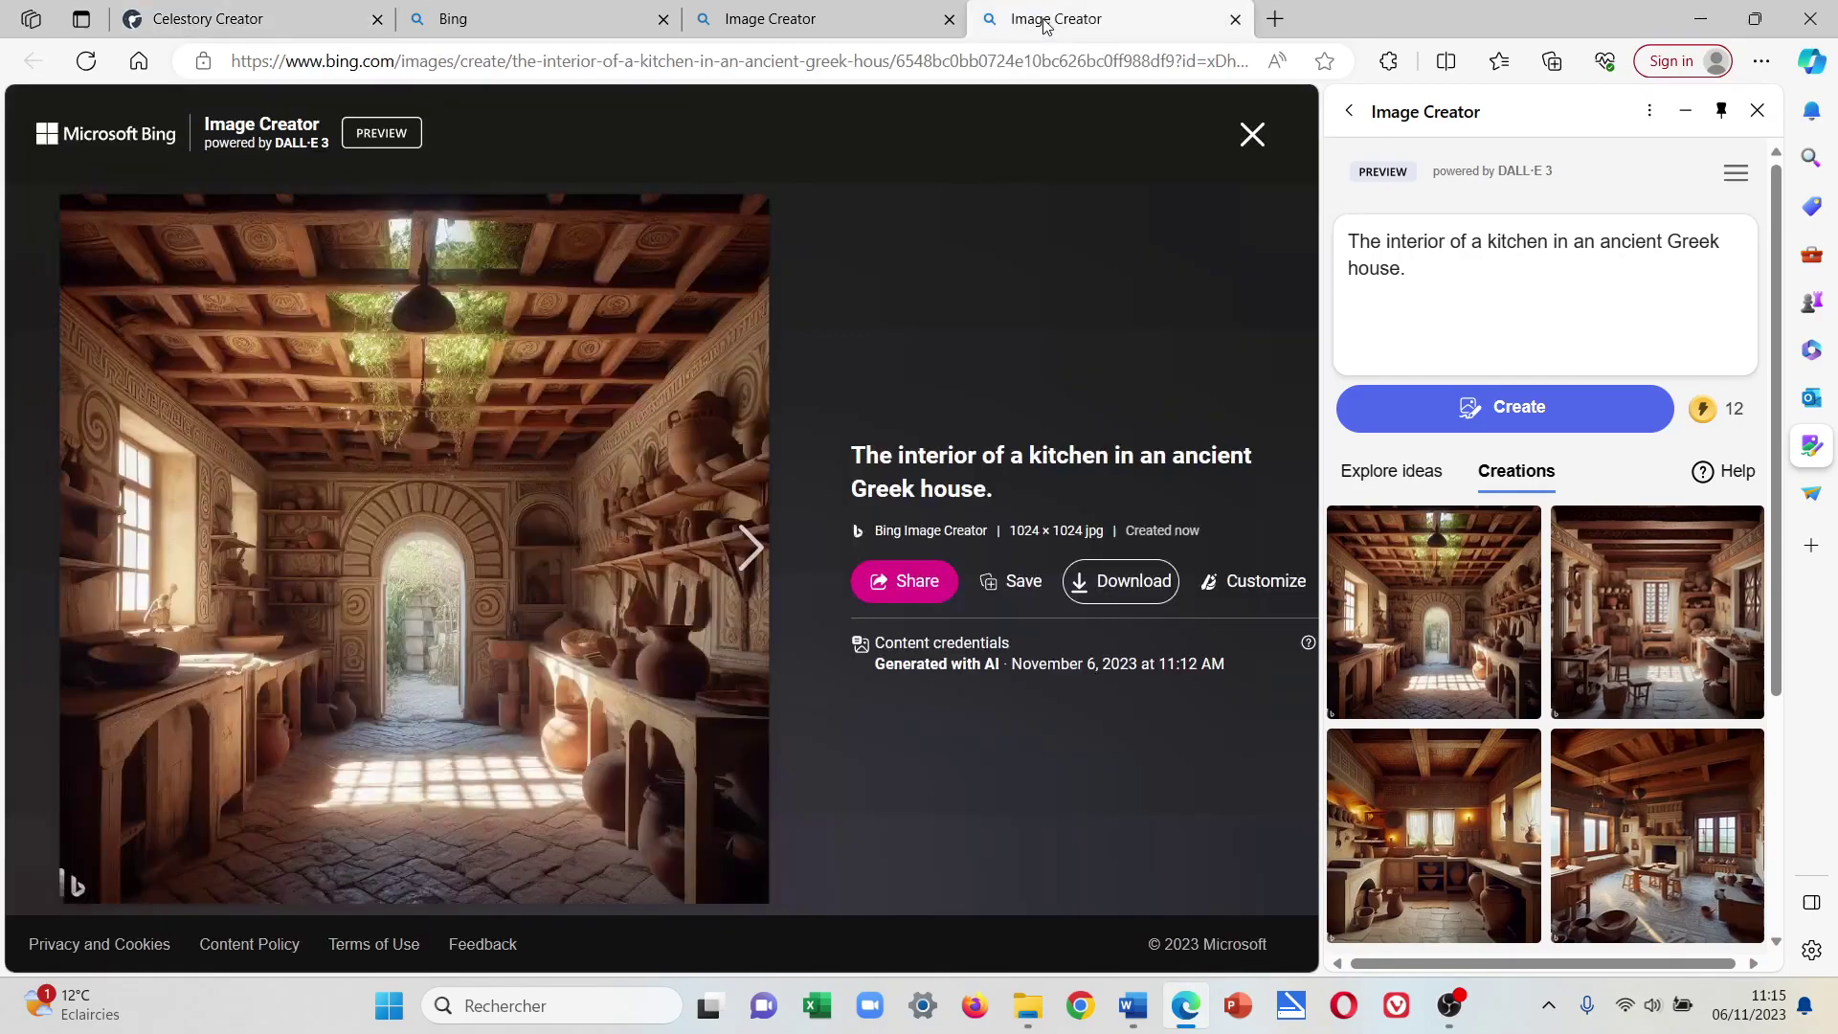
left_click(1252, 135)
left_click(1493, 270)
left_click_drag(1493, 271, 1321, 246)
type("The Greek god Hermes, dressed as an ancient Greek man. He is delivering a message. He holds a rolled papyrus in his left hand. The background is white.")
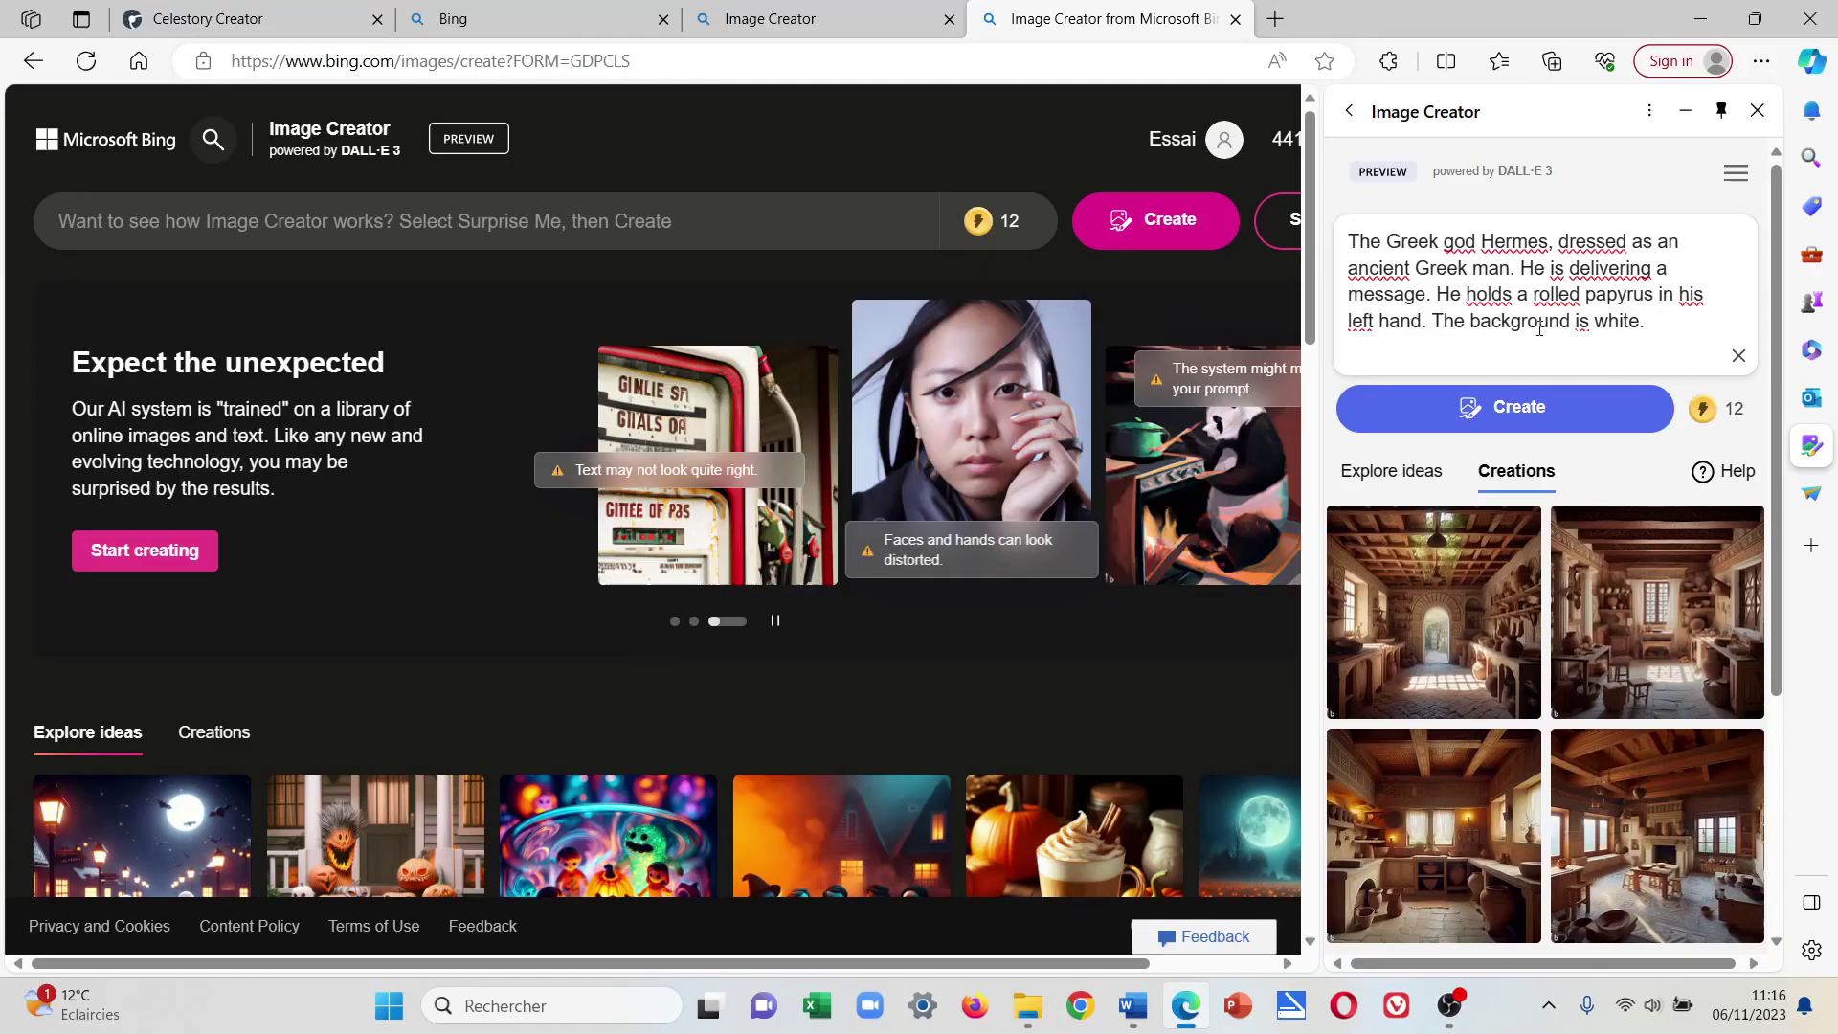
left_click(1545, 415)
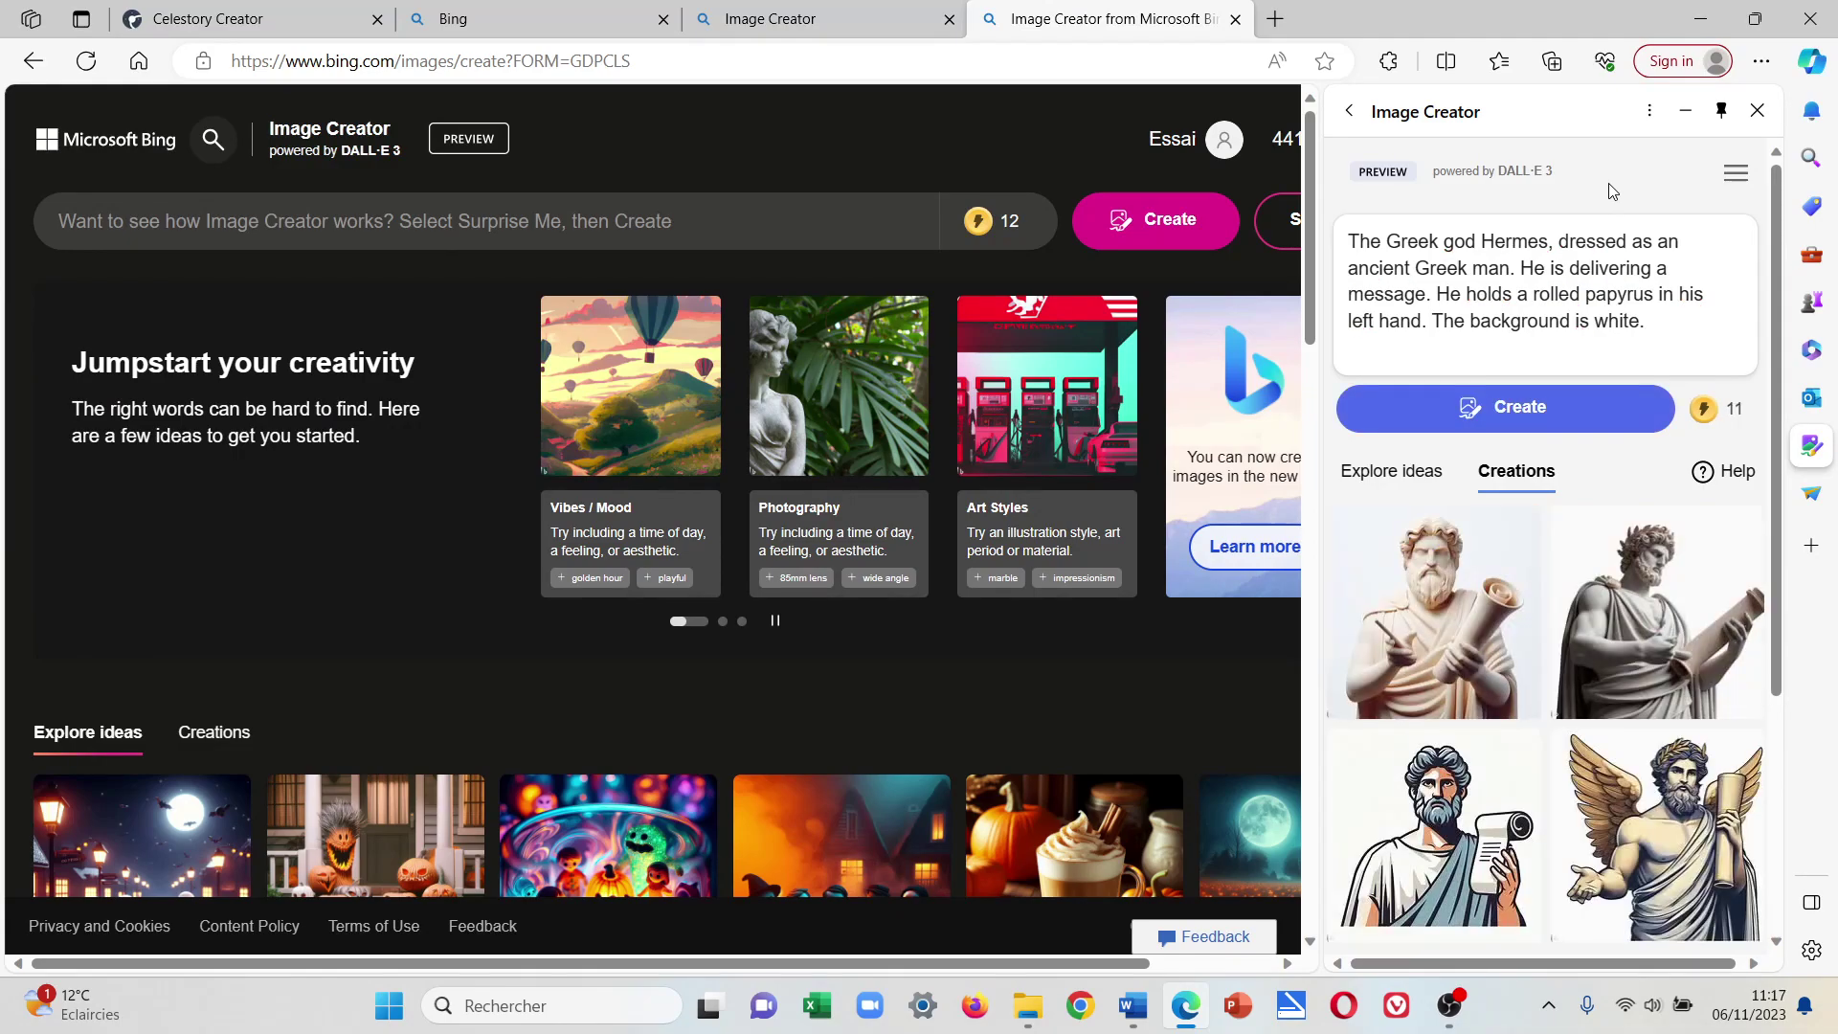
scroll(1665, 559, "down", 2)
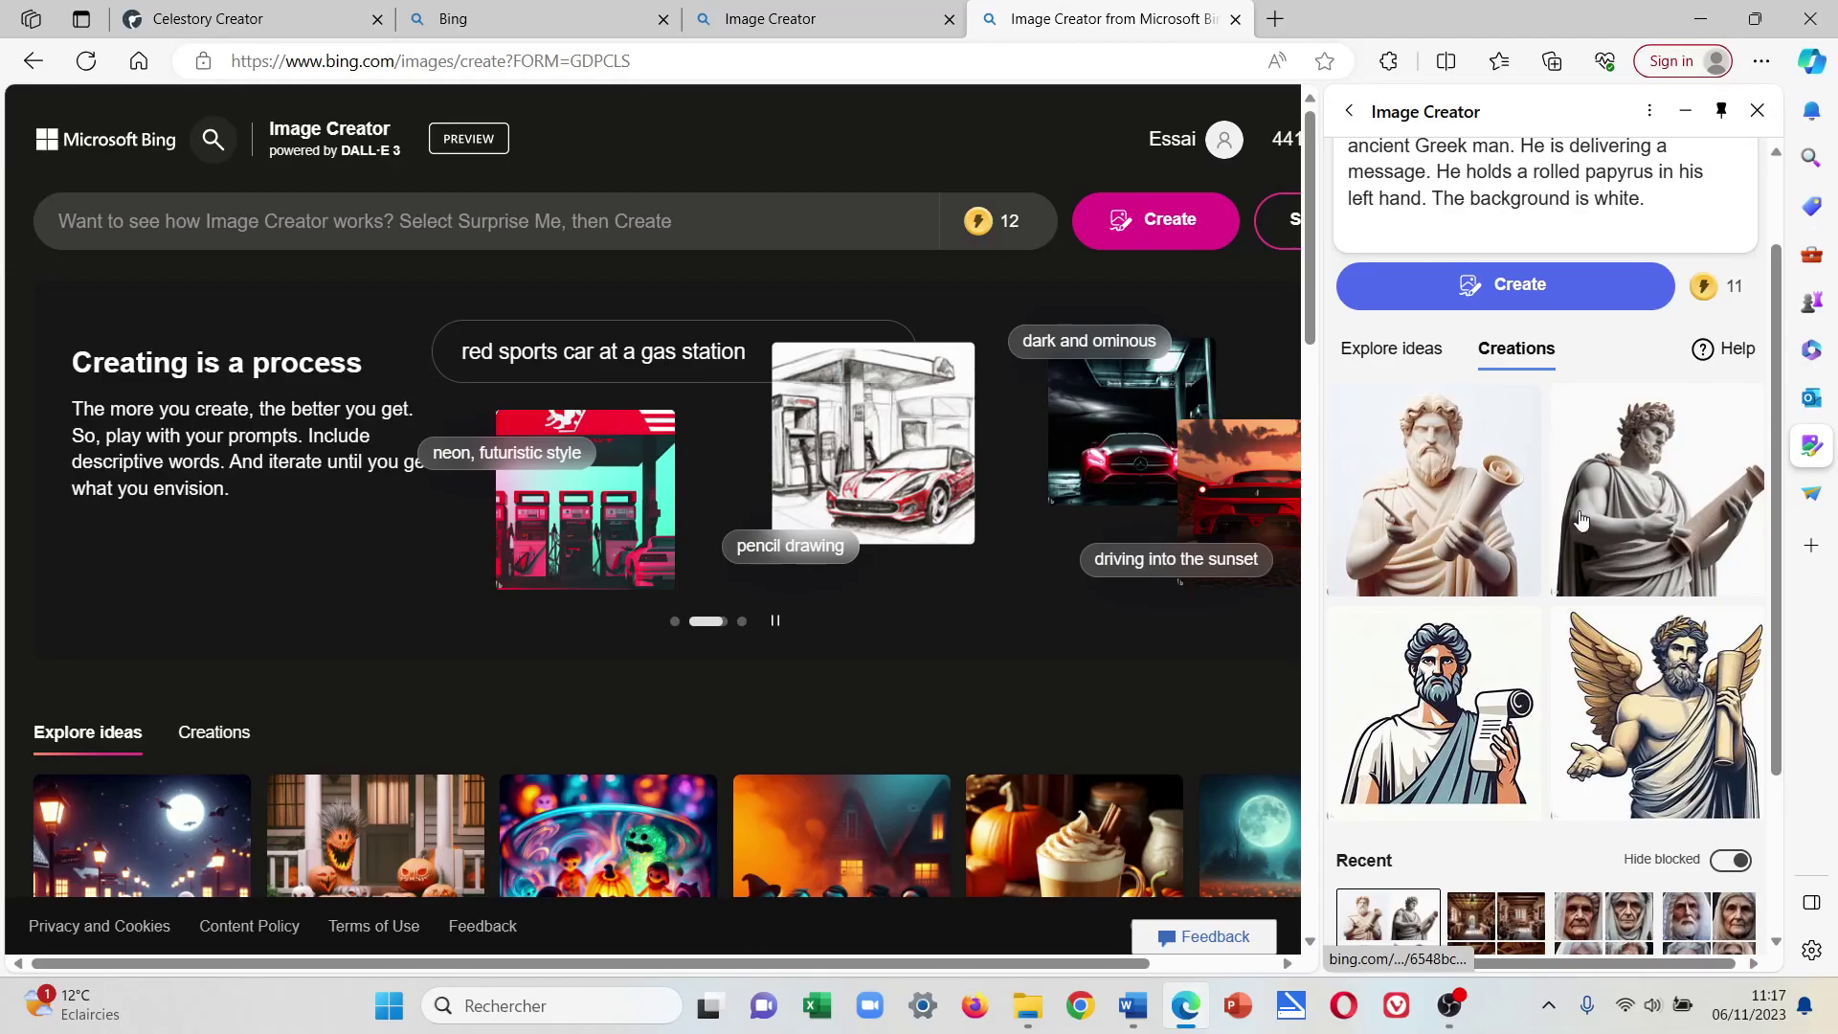
scroll(1582, 519, "up", 2)
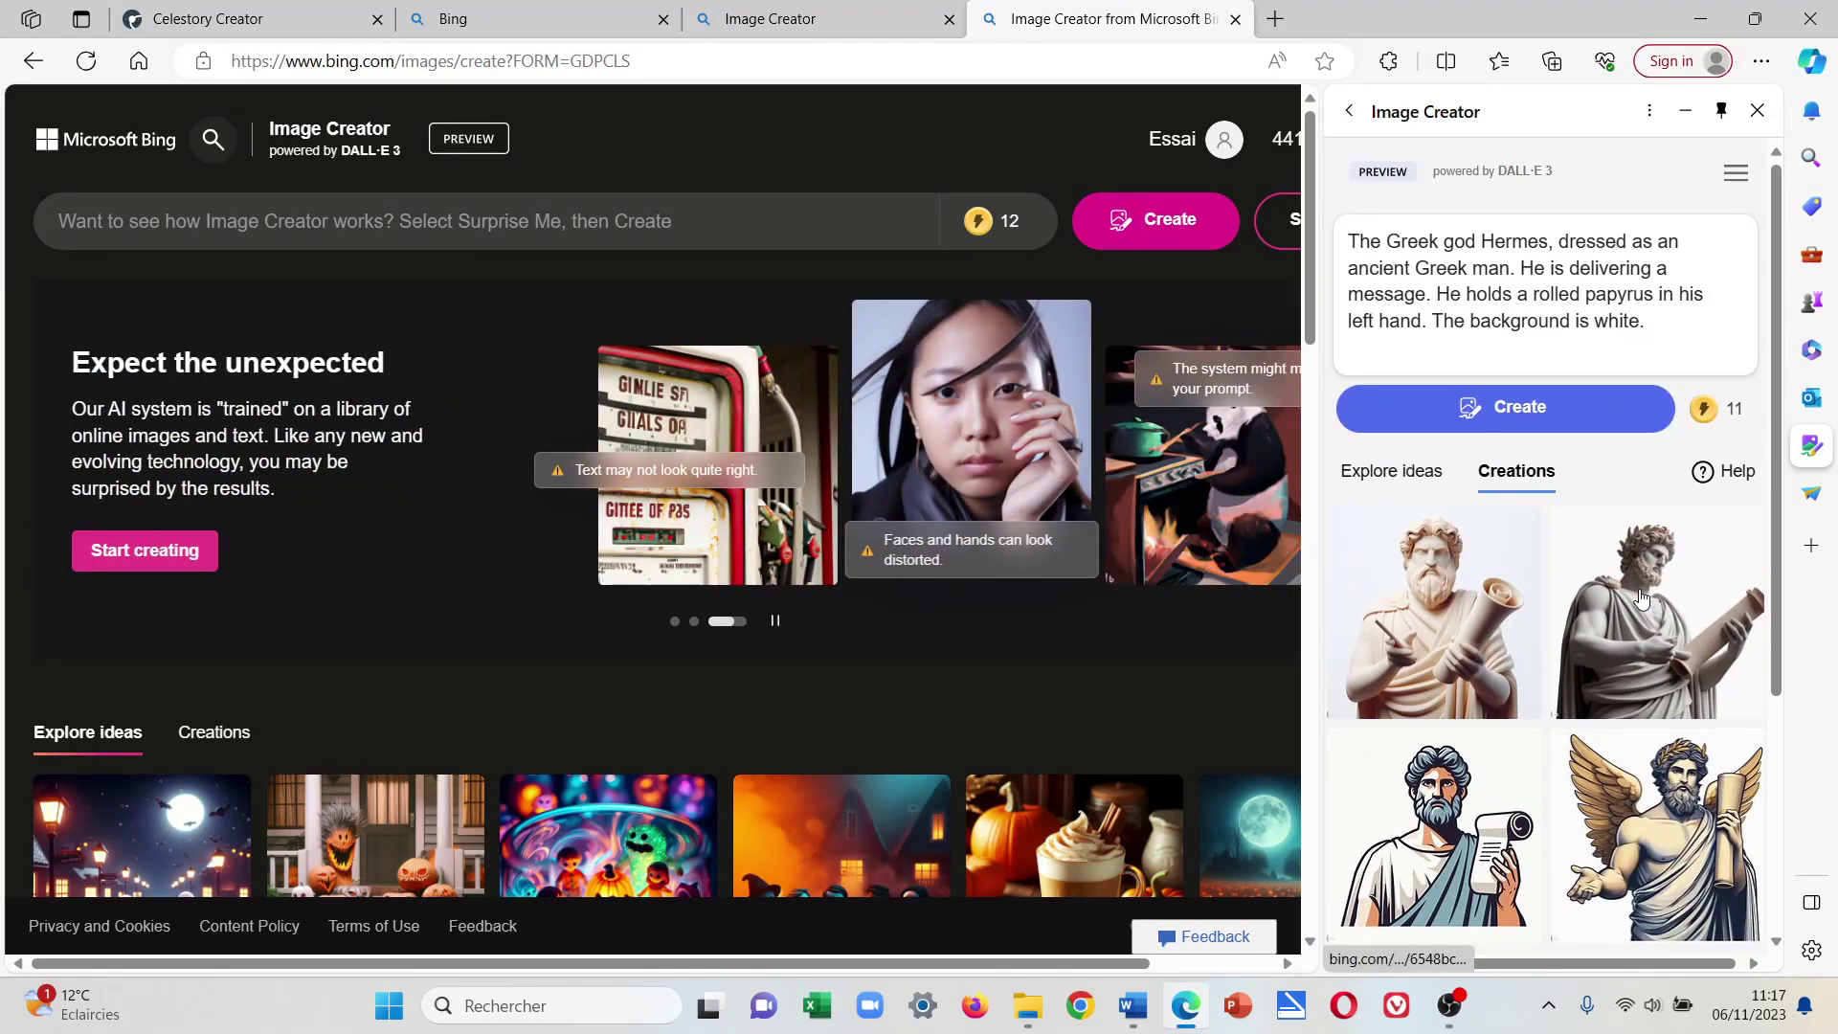
scroll(1634, 588, "down", 2)
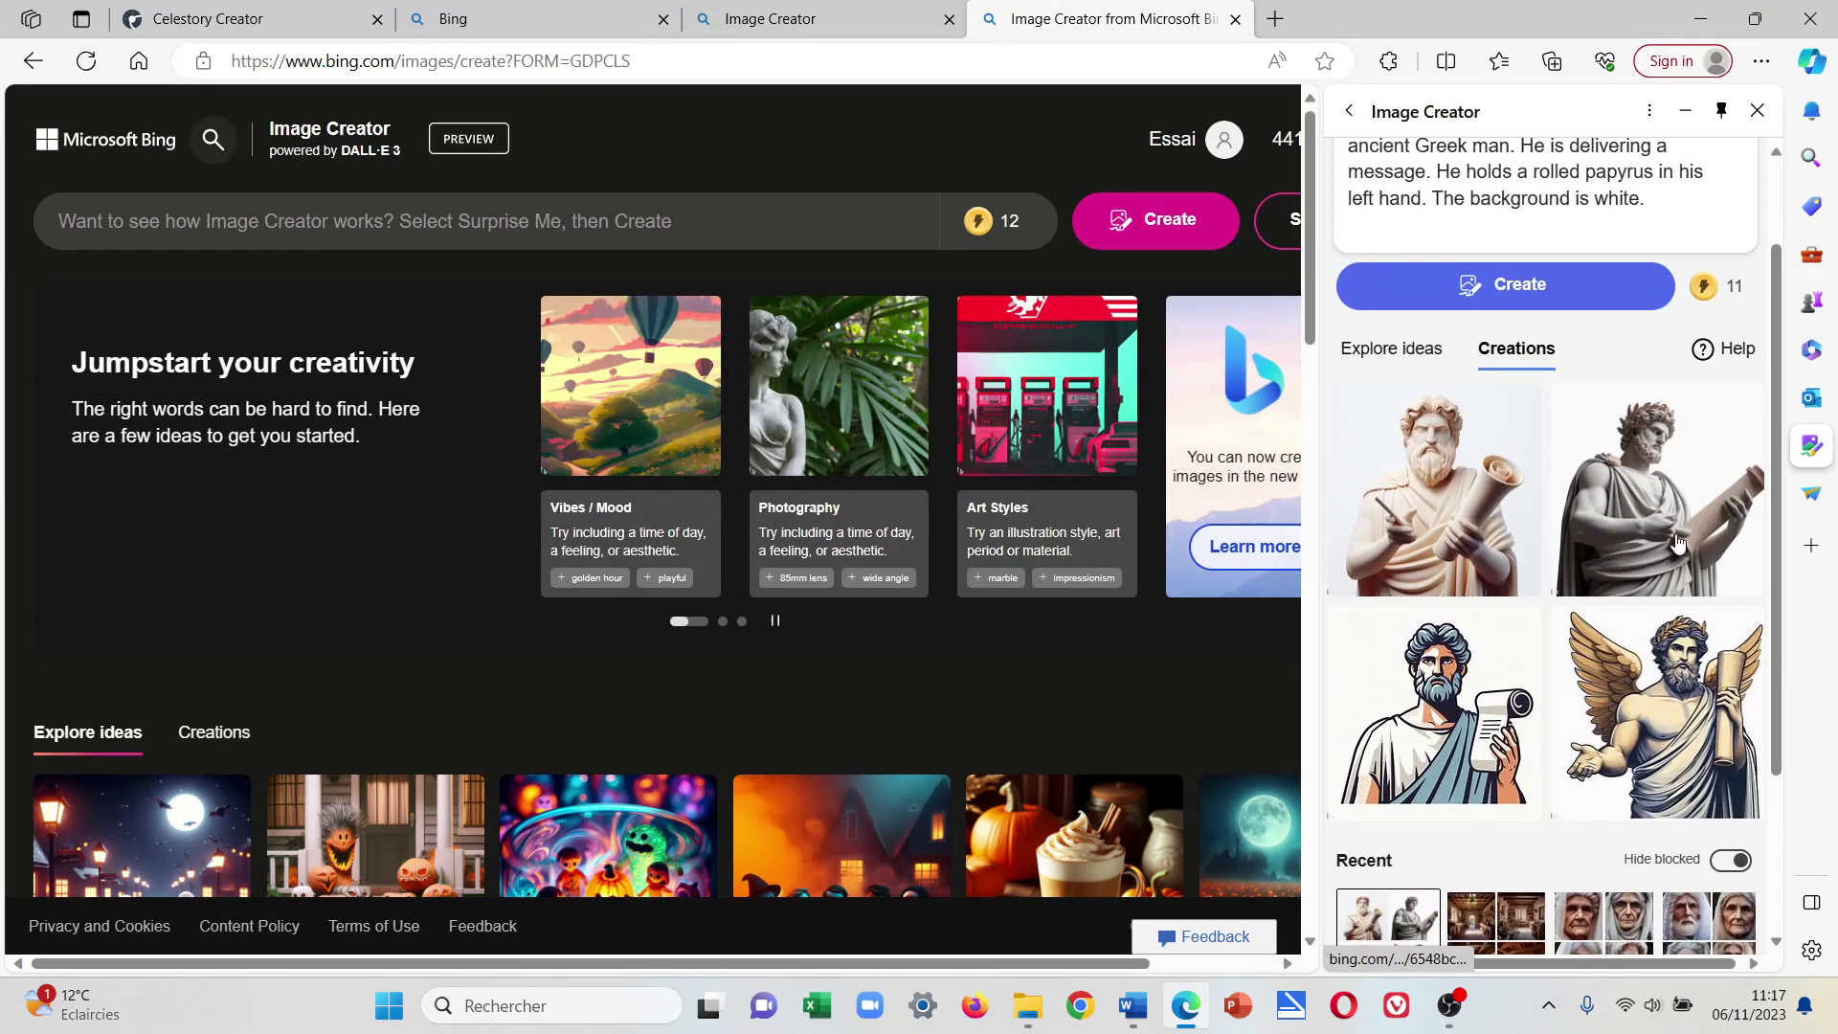
scroll(1493, 632, "down", 4)
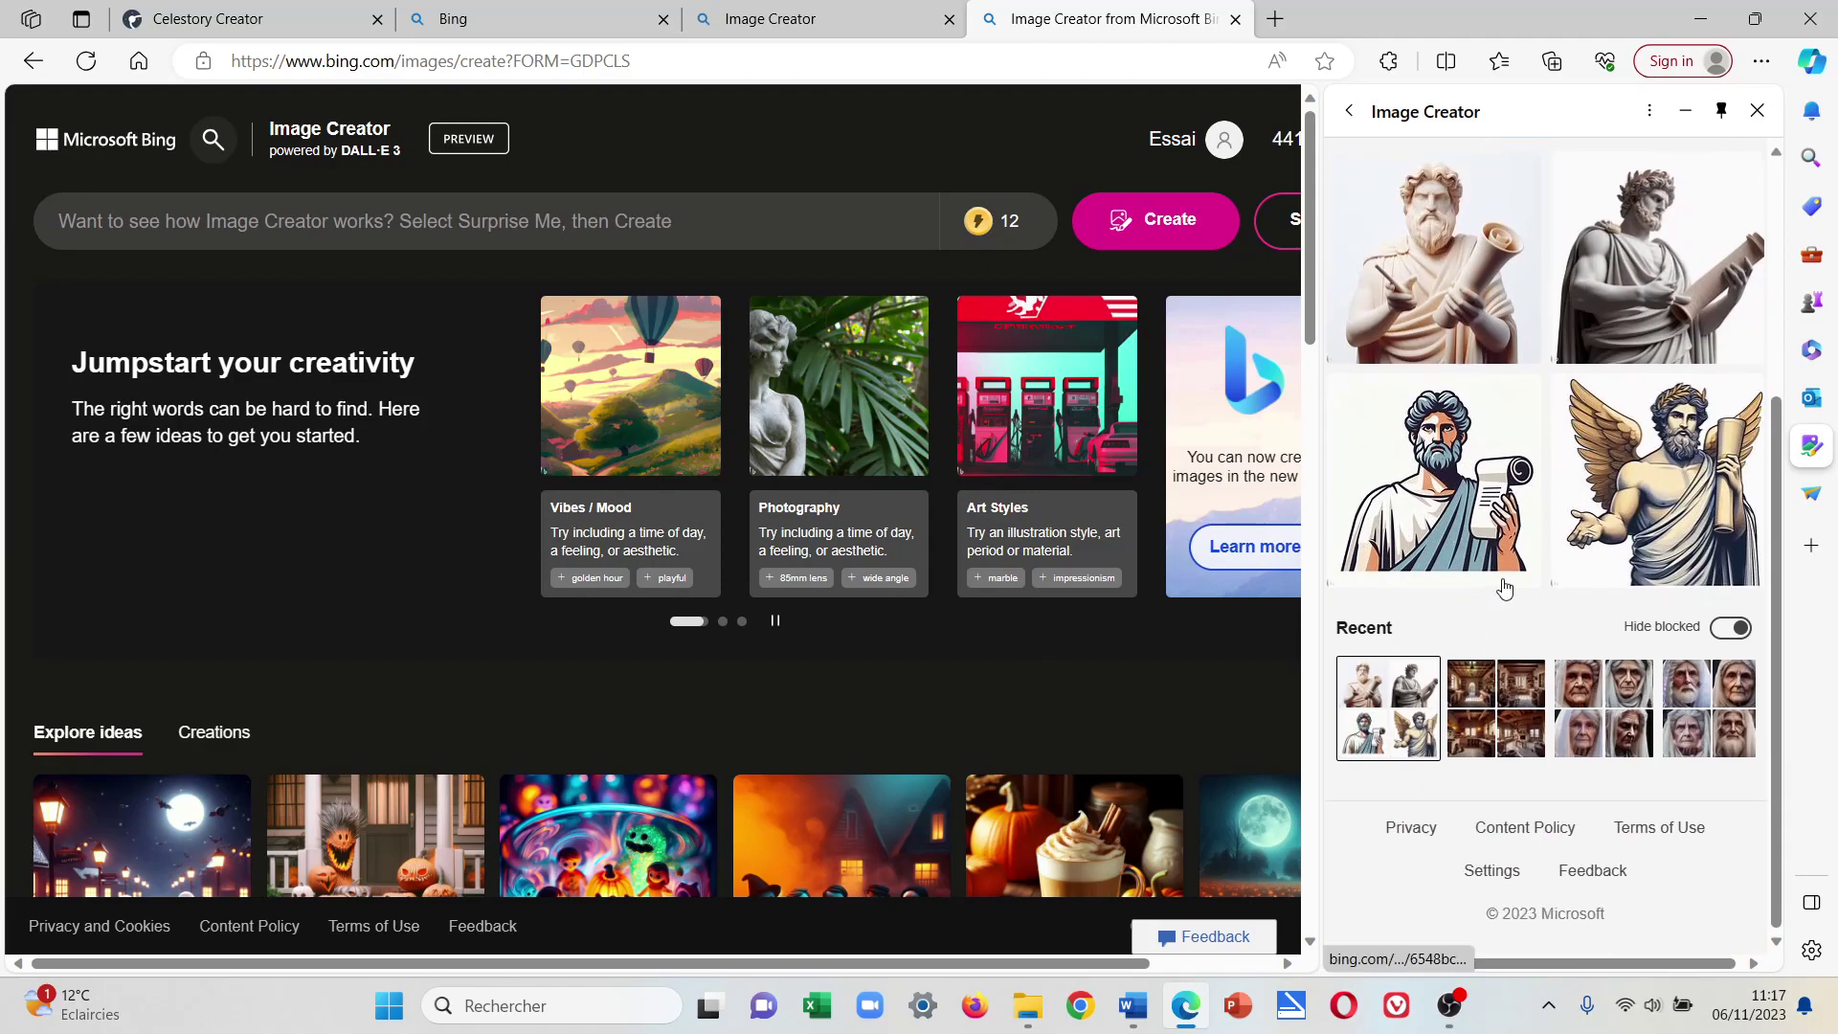
scroll(1502, 589, "up", 2)
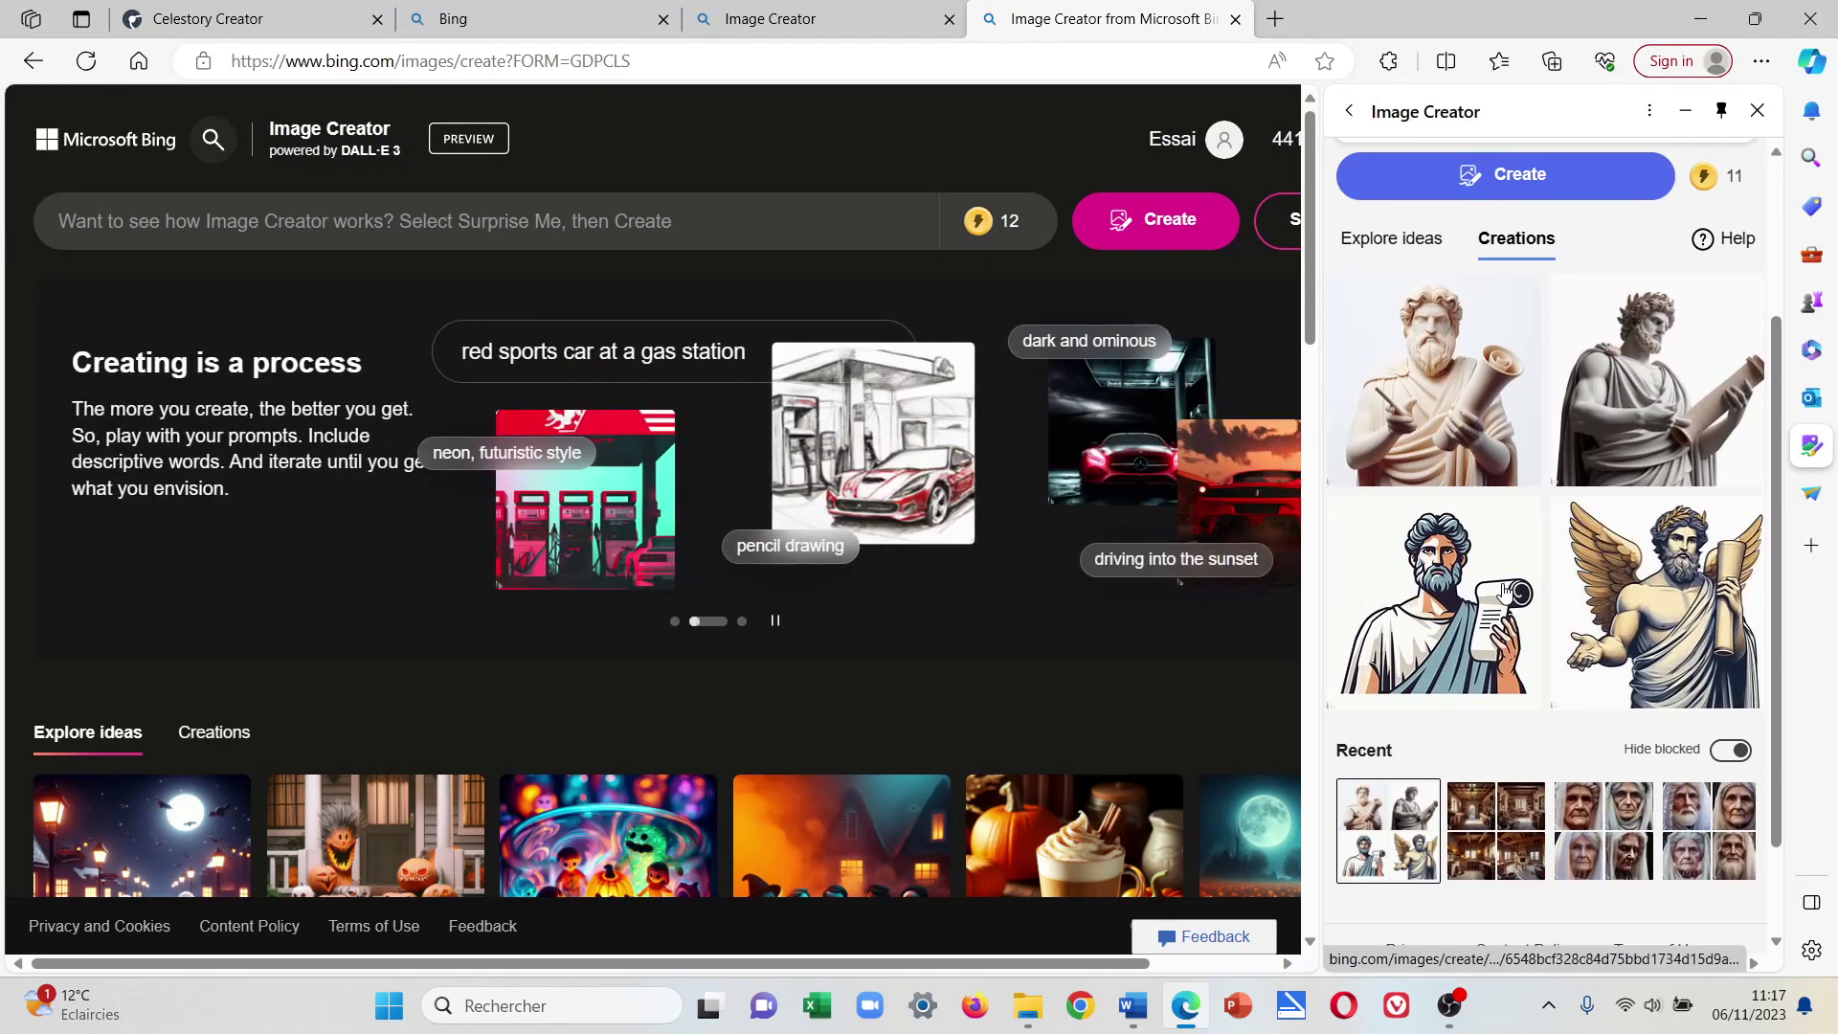
scroll(1504, 590, "up", 2)
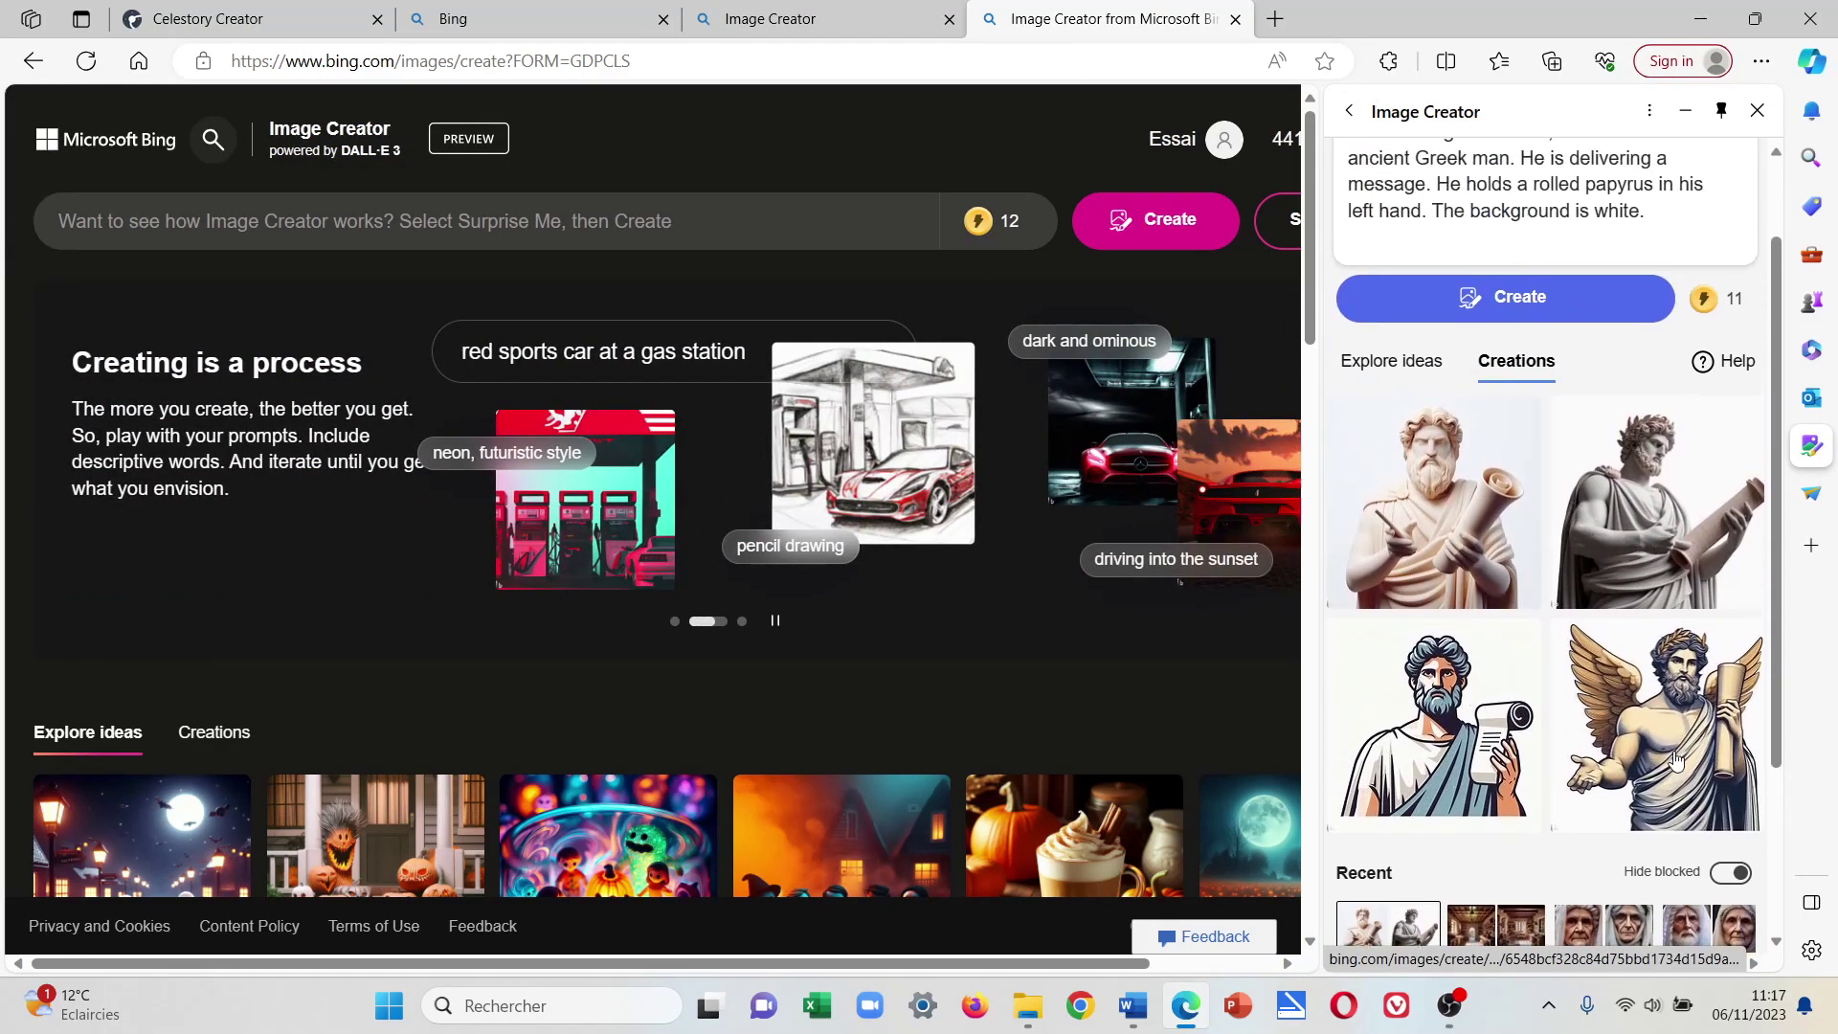
Download the winged Hermes image from Bing Image Creator and copy it into the Image creator folder.
left_click(1667, 719)
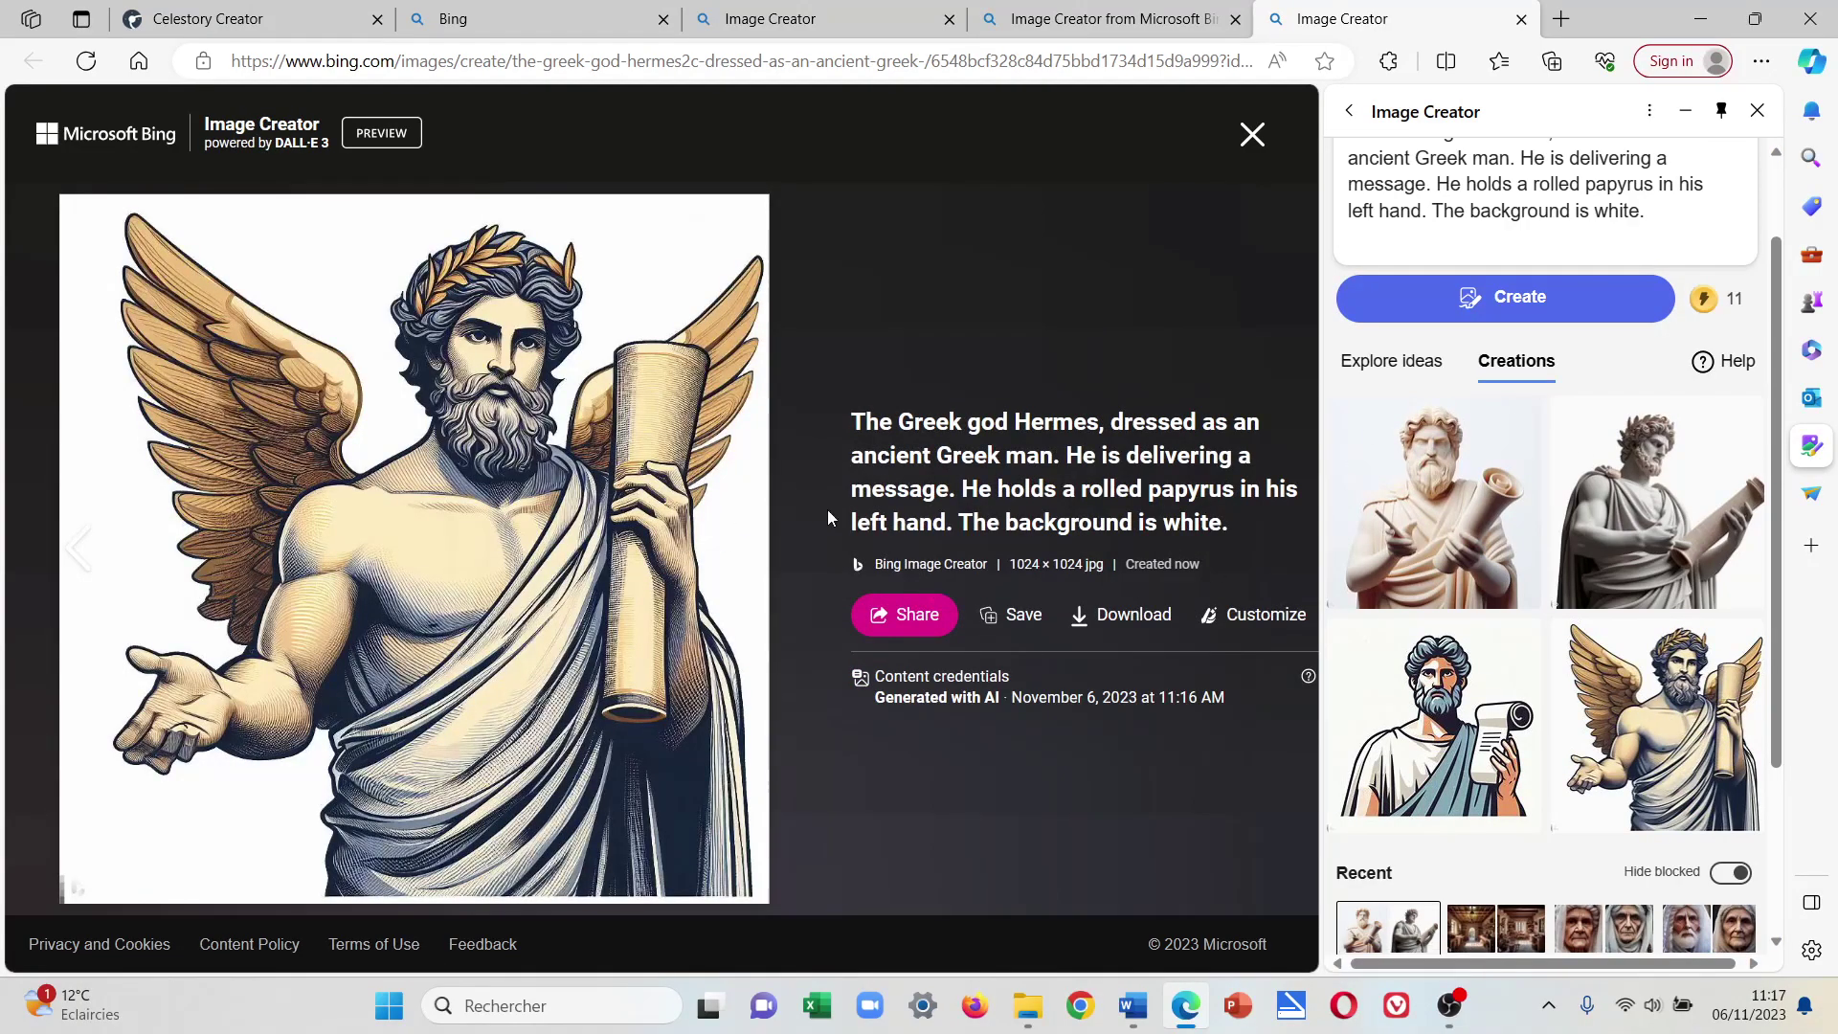
left_click(1139, 624)
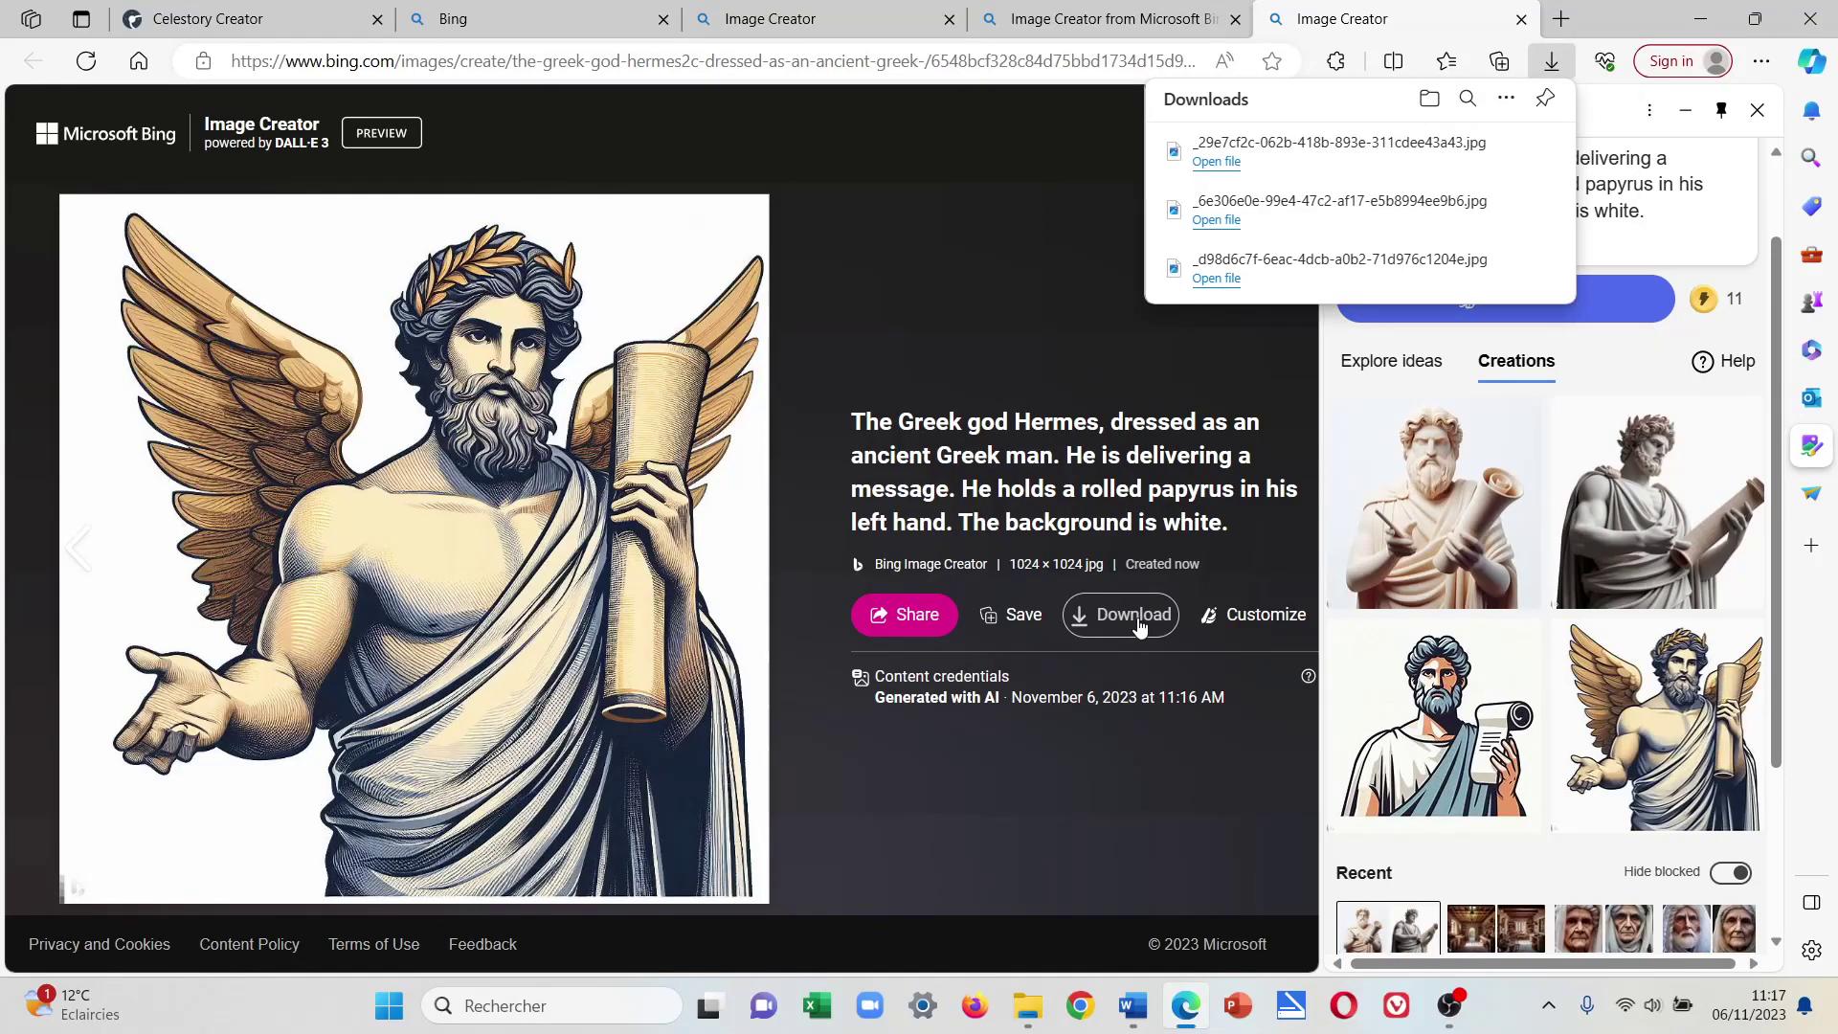
left_click(1027, 1005)
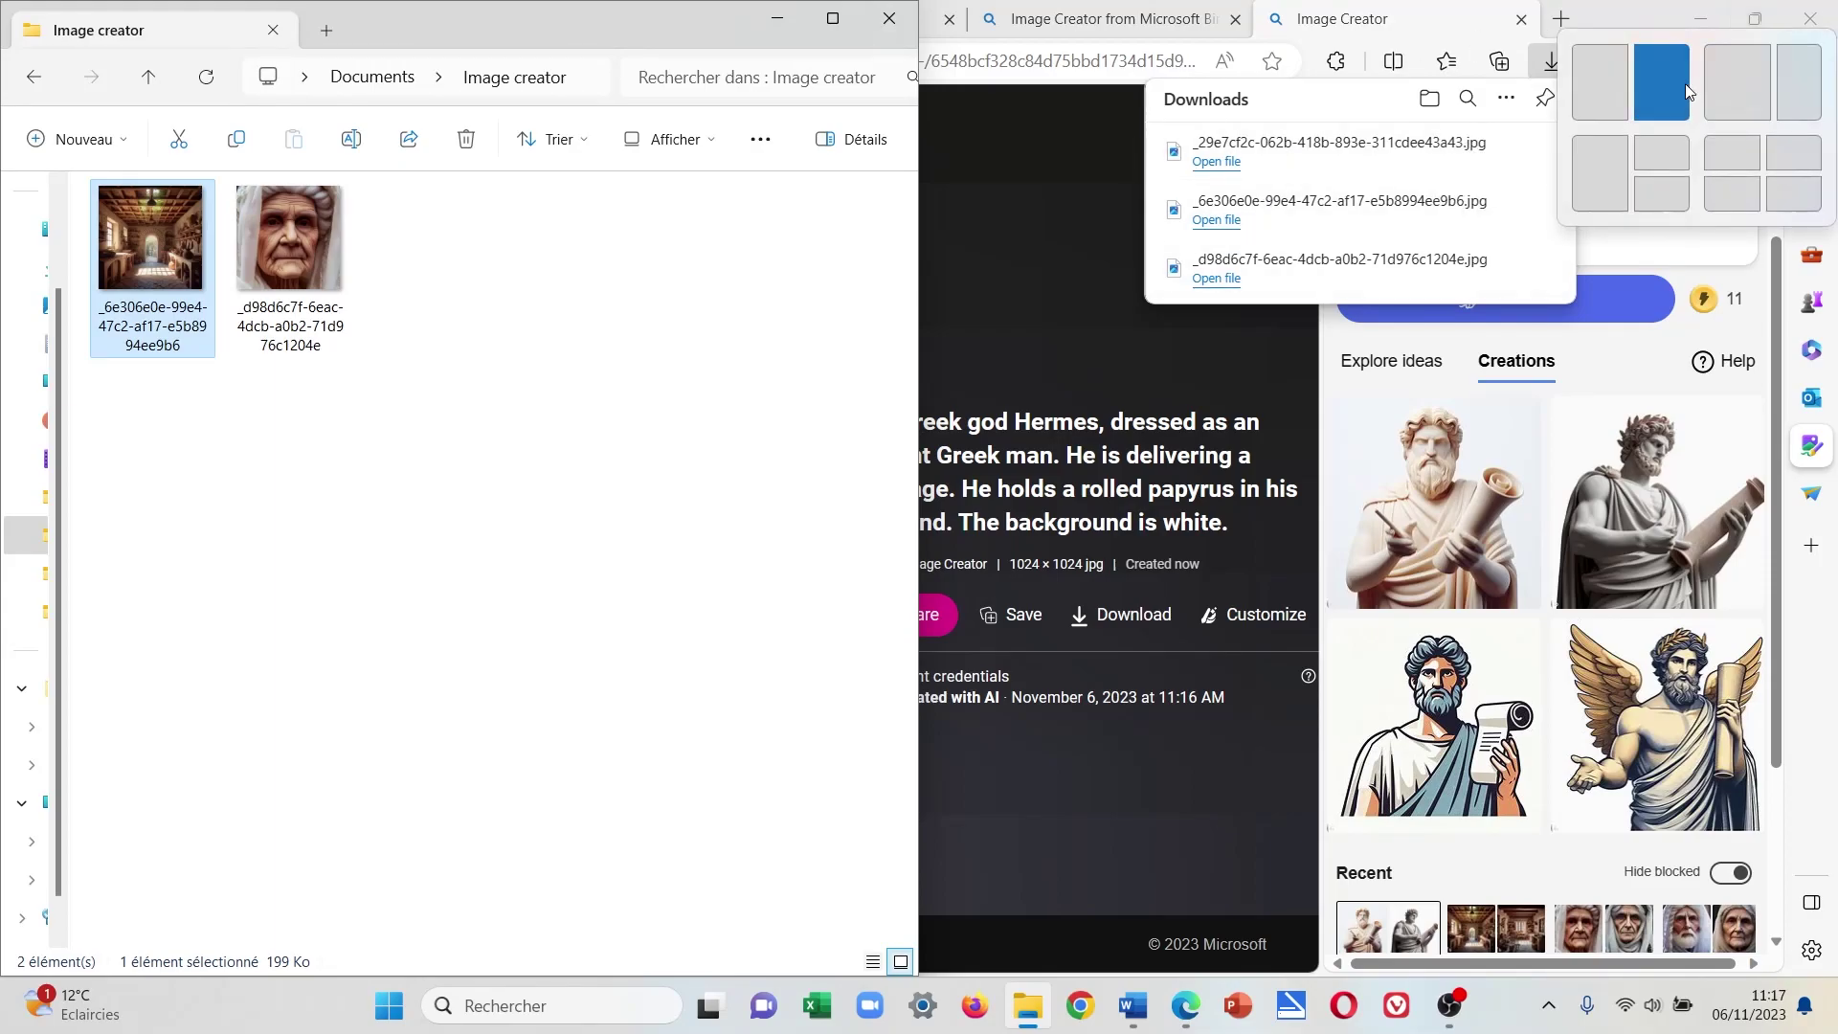
left_click(1755, 19)
left_click(1760, 73)
key("Escape")
left_click_drag(995, 842, 469, 842)
left_click(1754, 19)
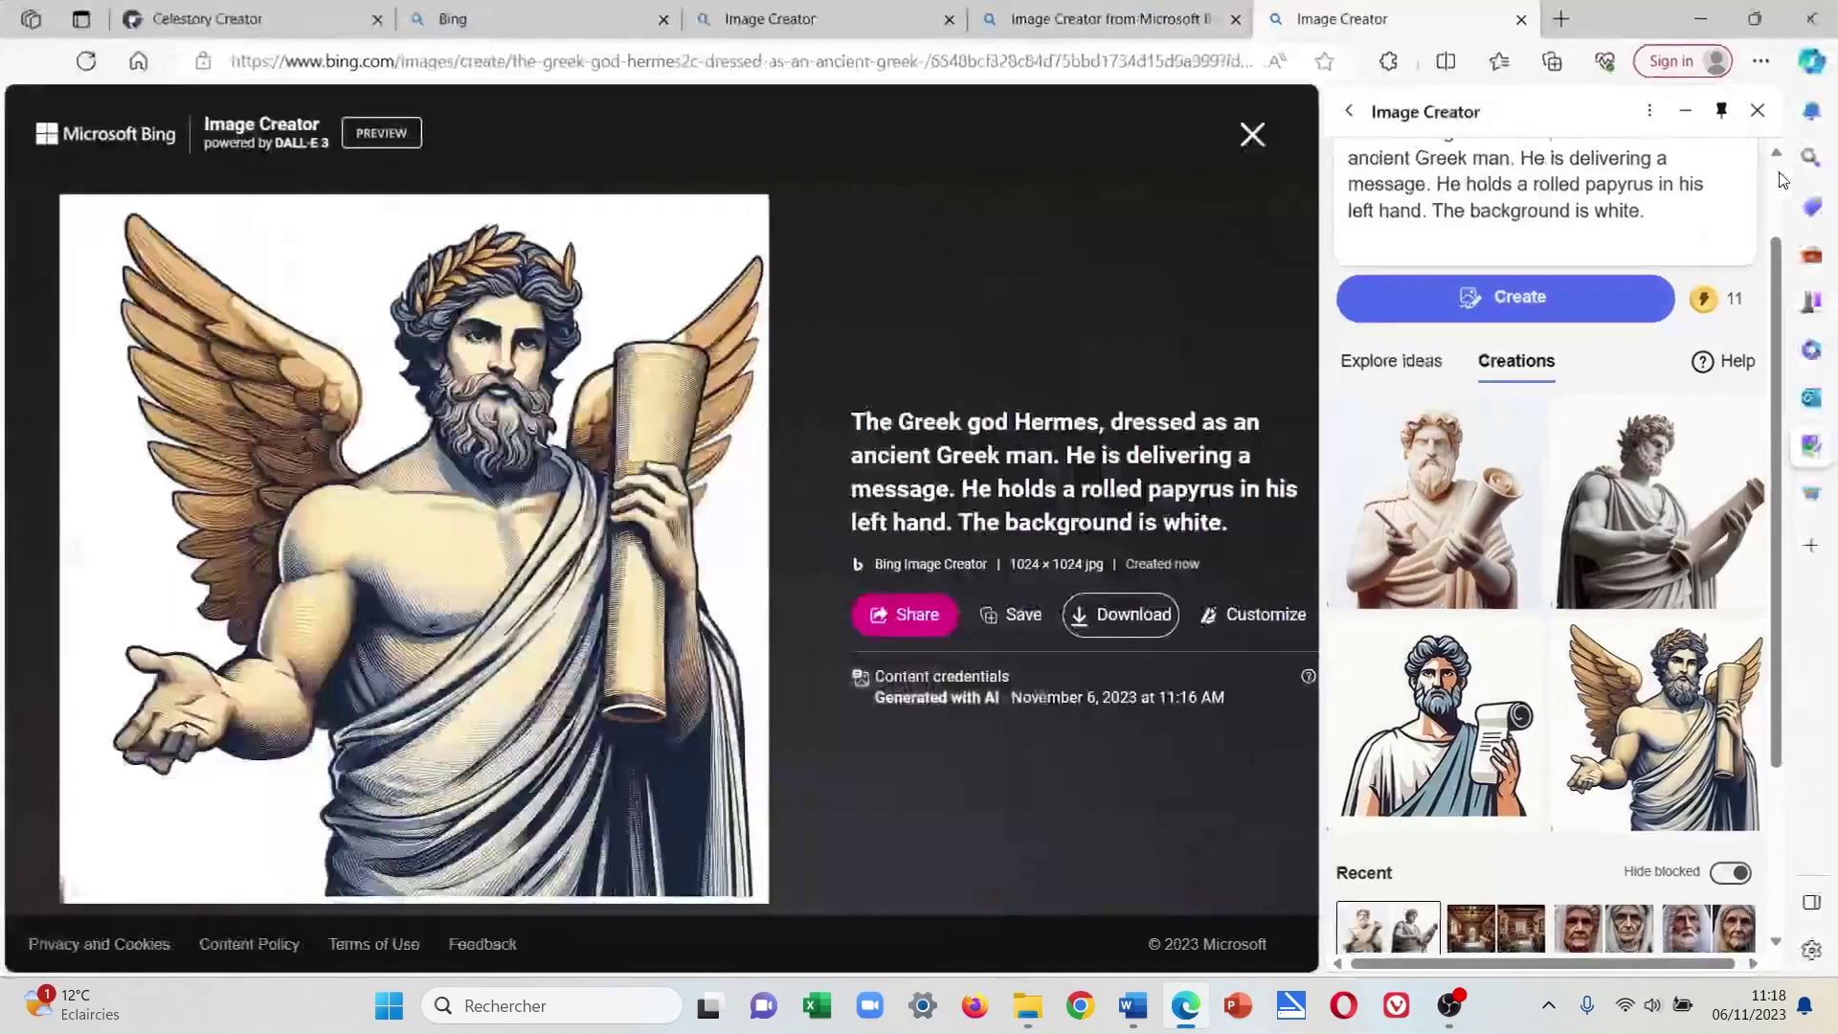
left_click(191, 18)
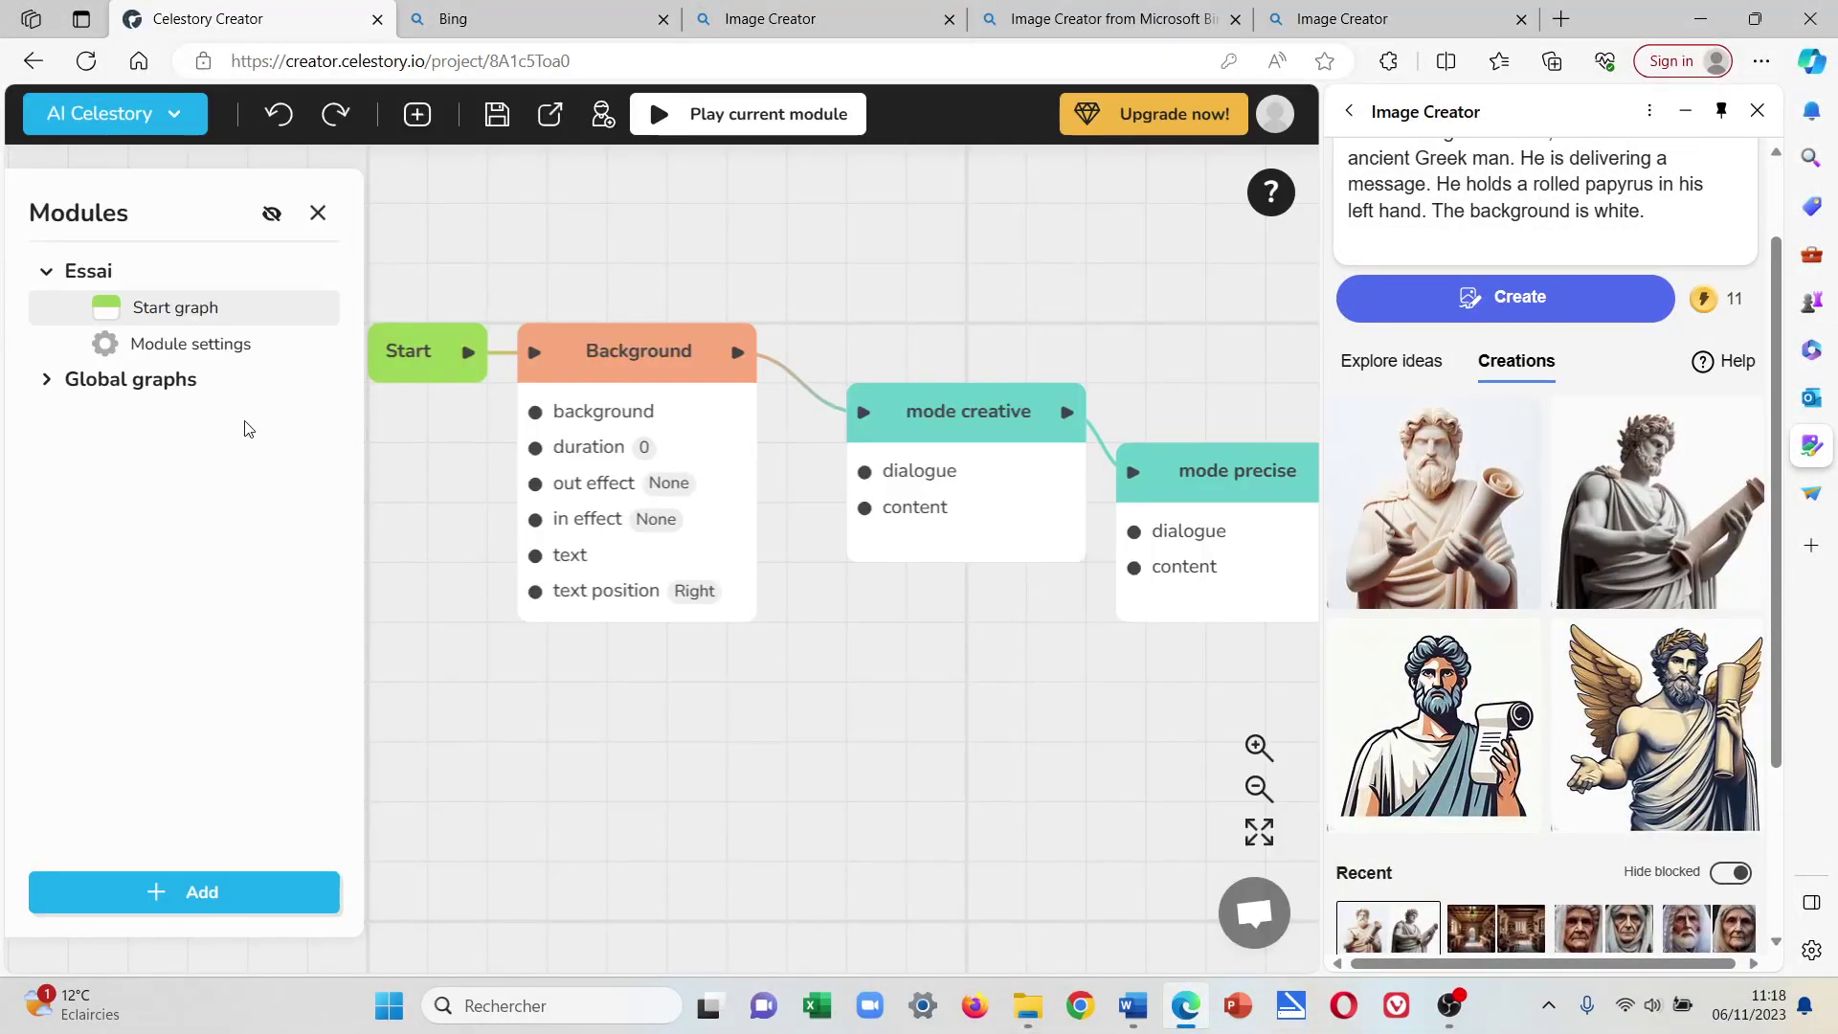
Upload the winged Hermes jpg from the computer into the project's characters folder.
left_click(143, 120)
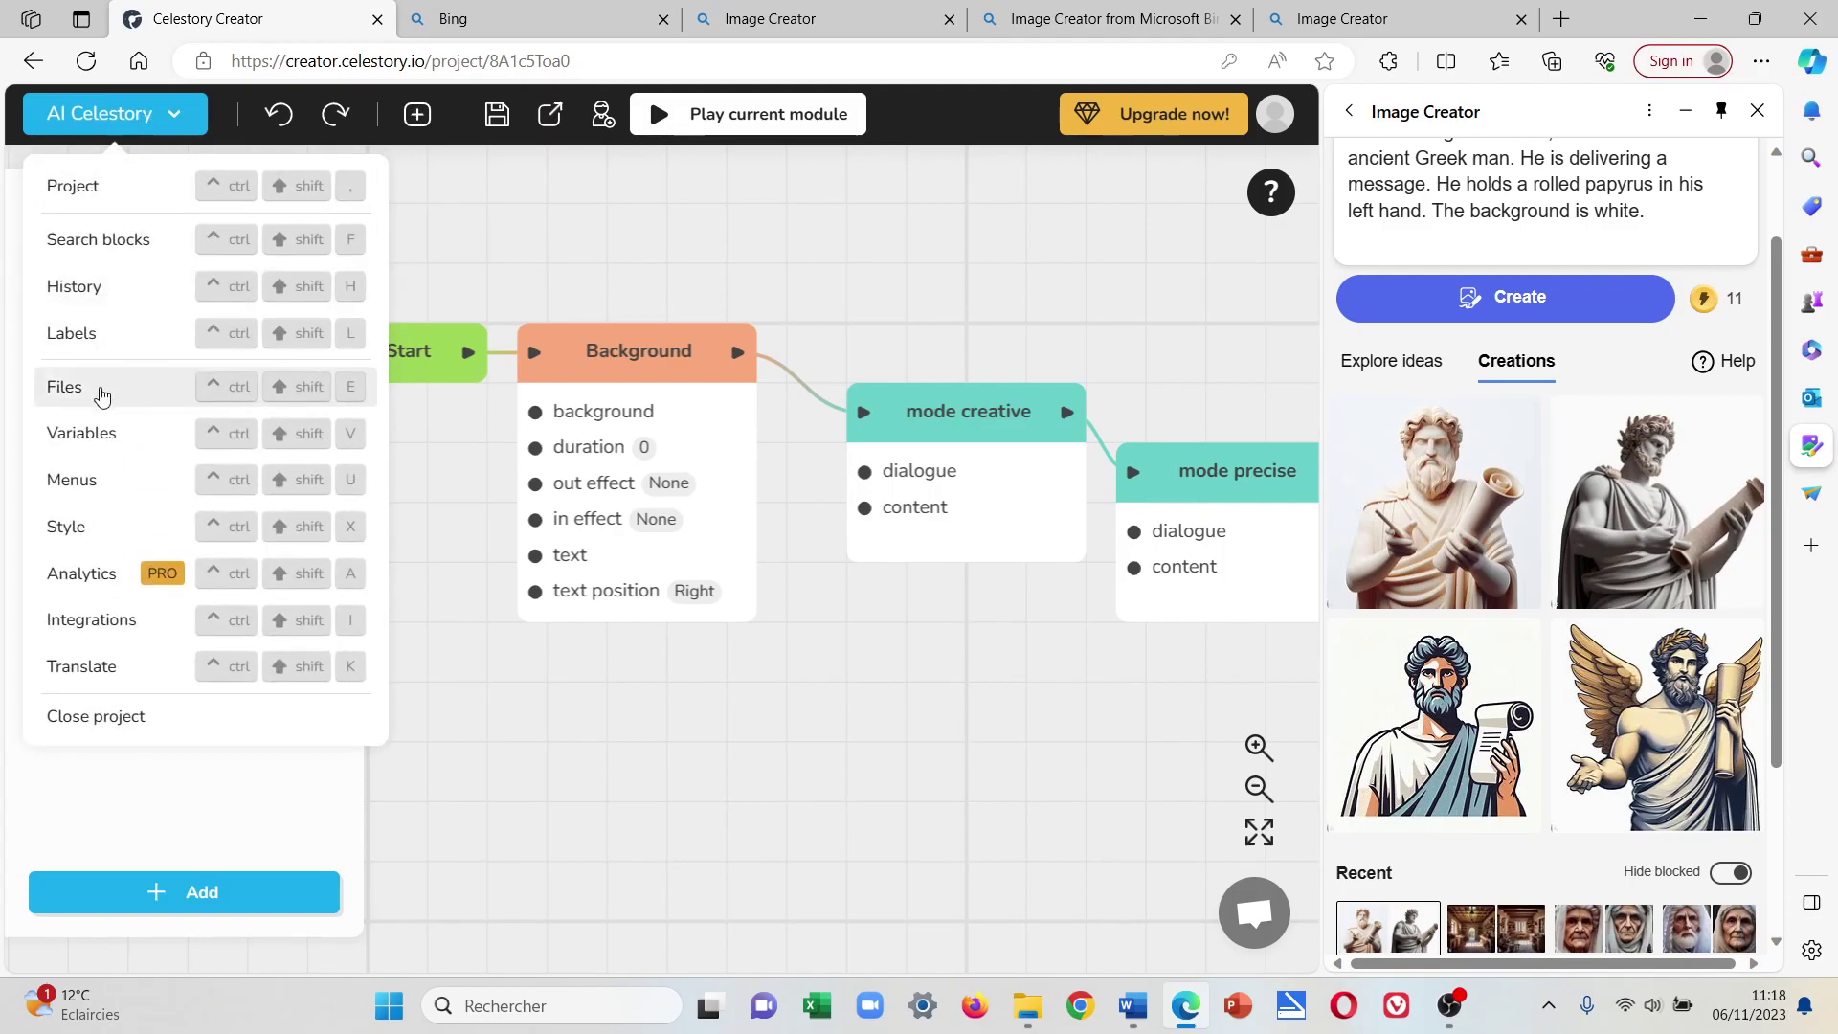
left_click(102, 396)
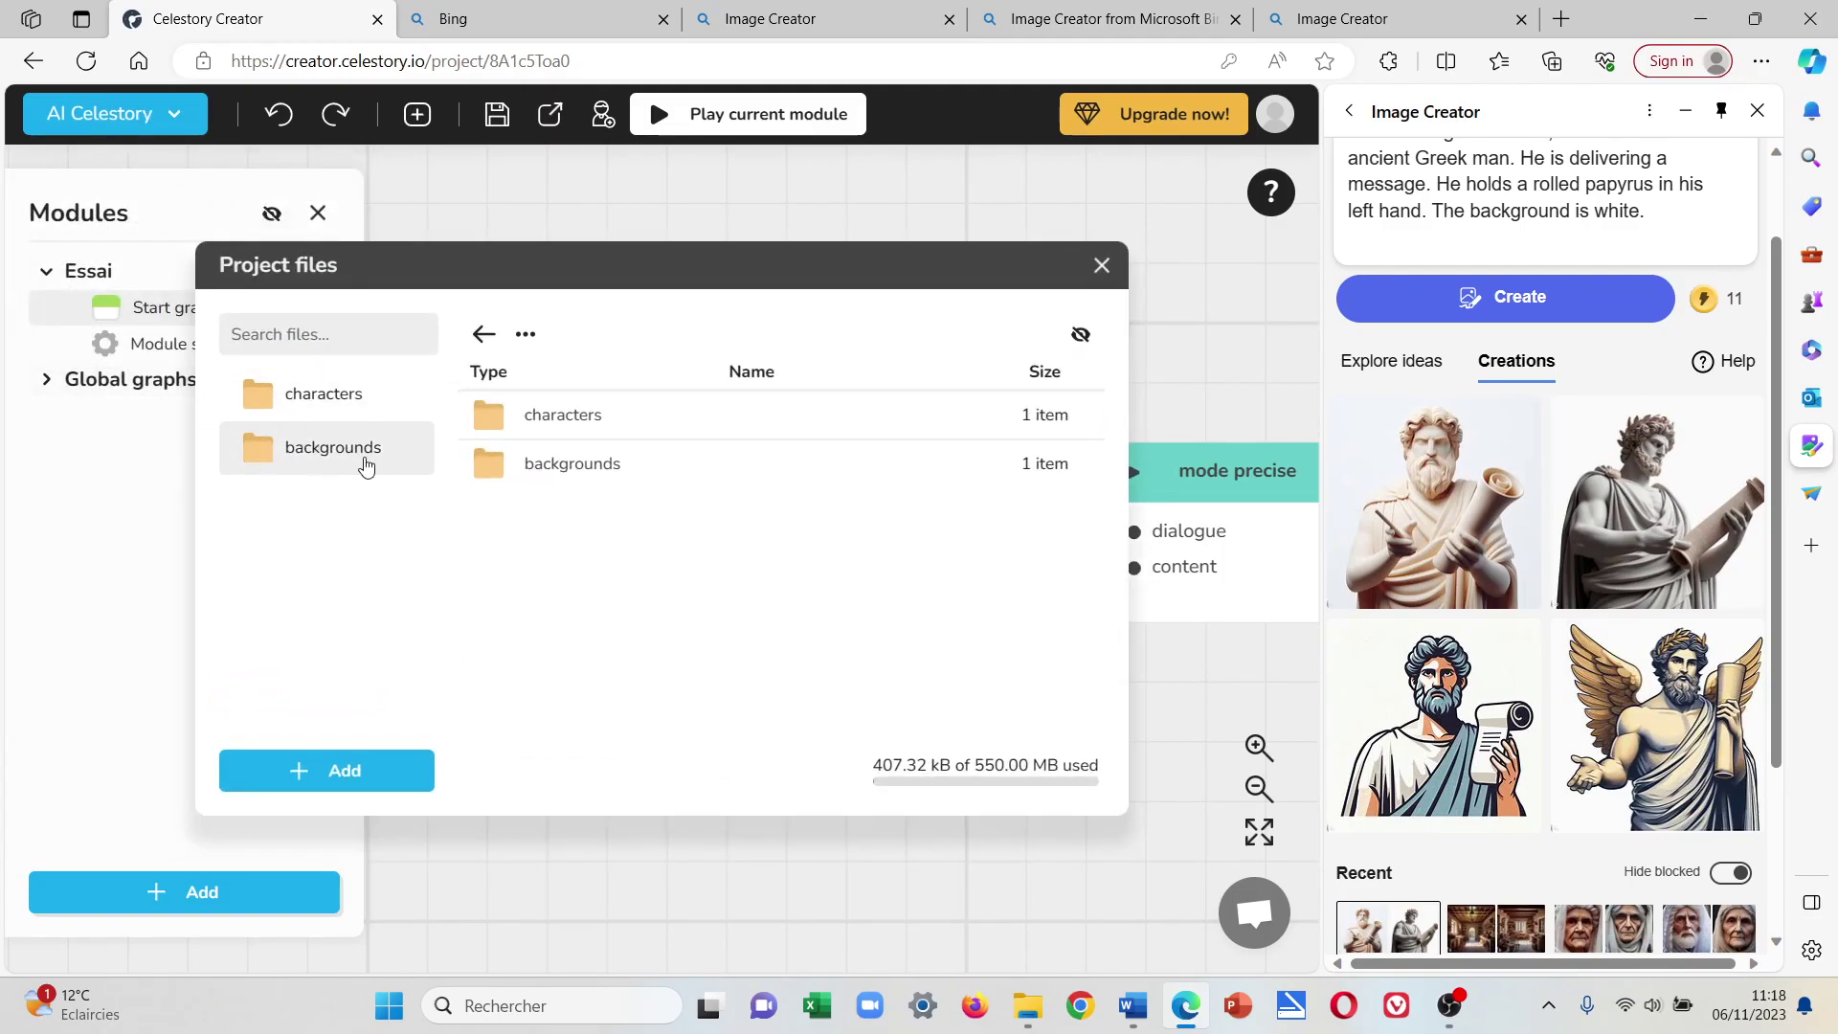
left_click(486, 411)
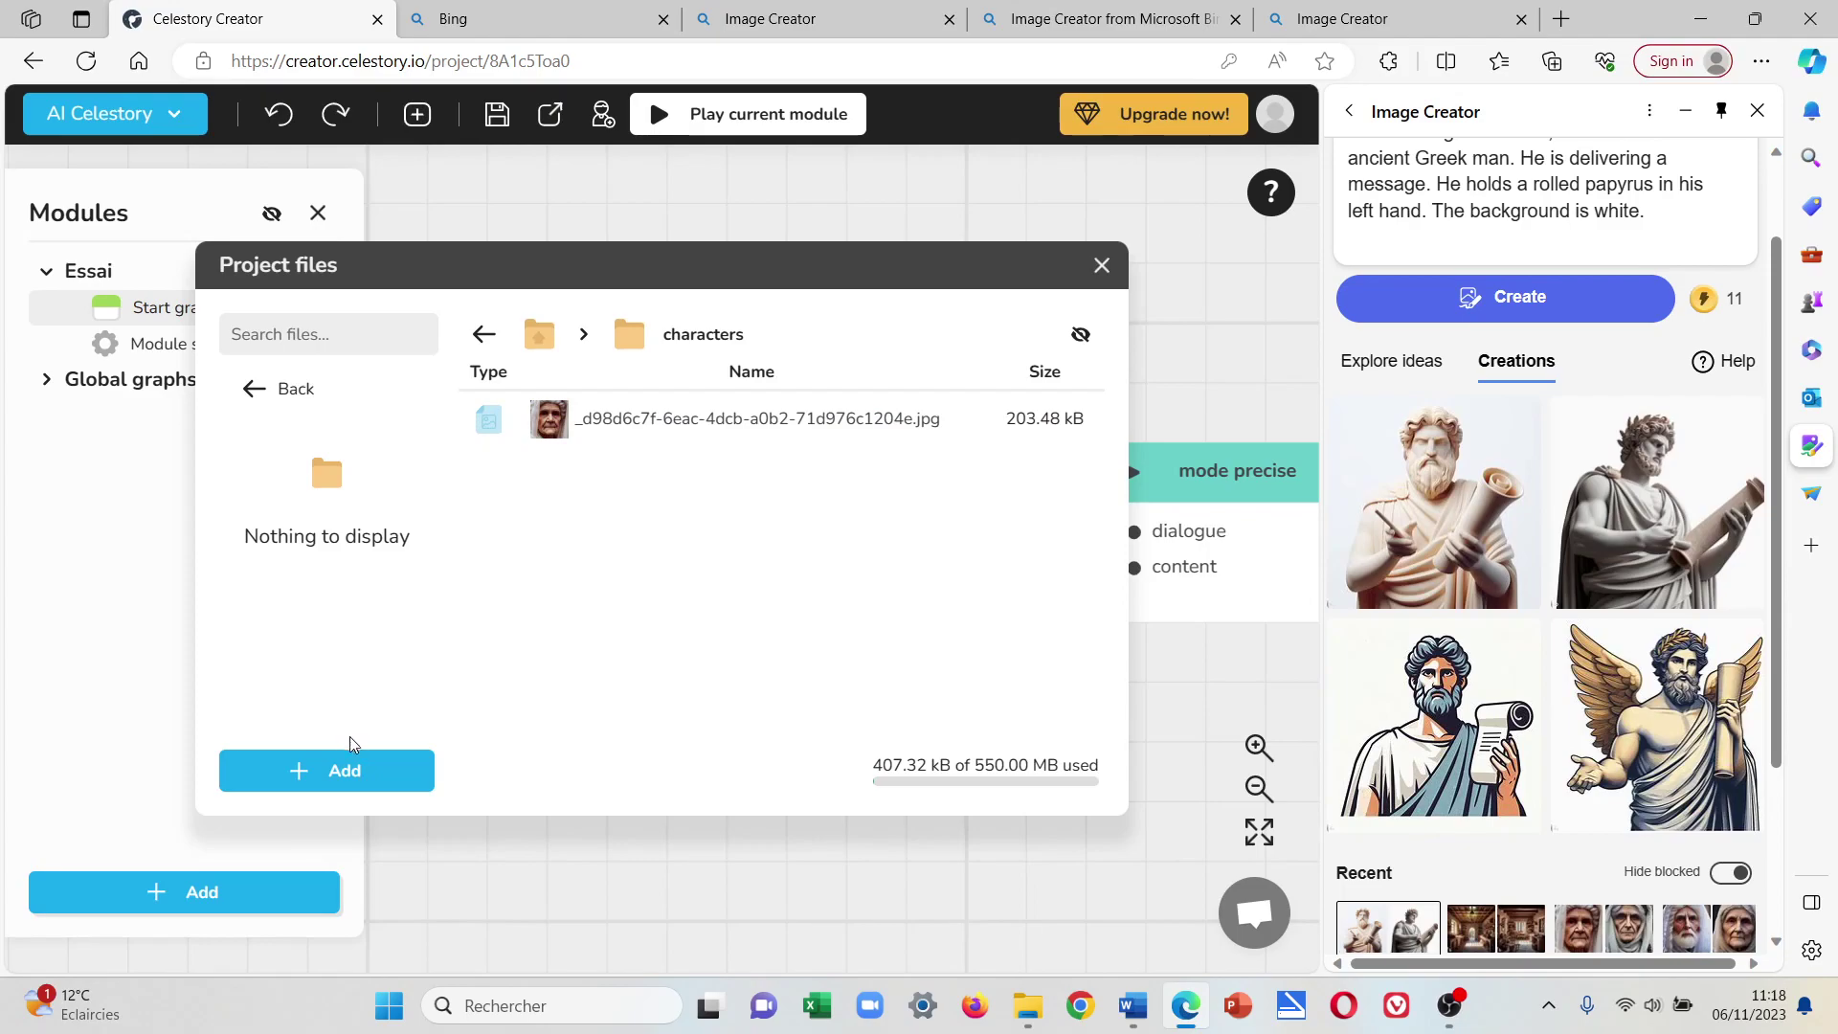
left_click(346, 770)
left_click(350, 677)
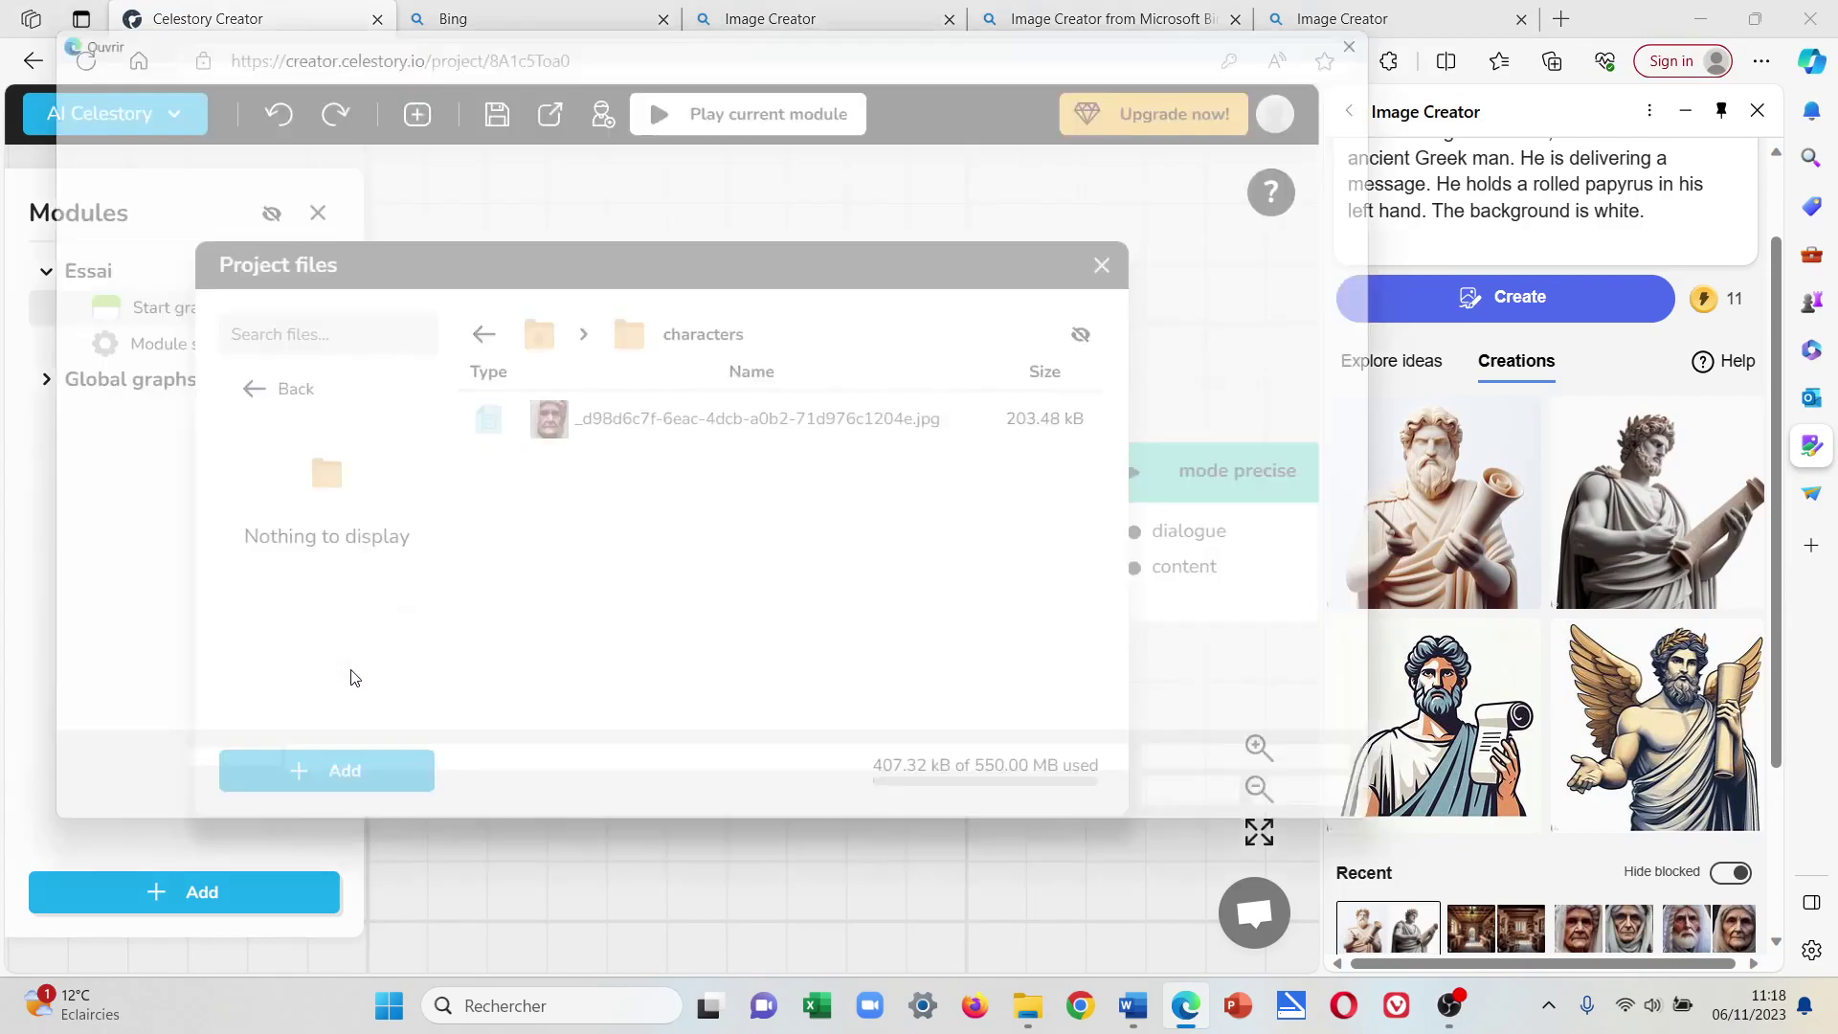
left_click(438, 227)
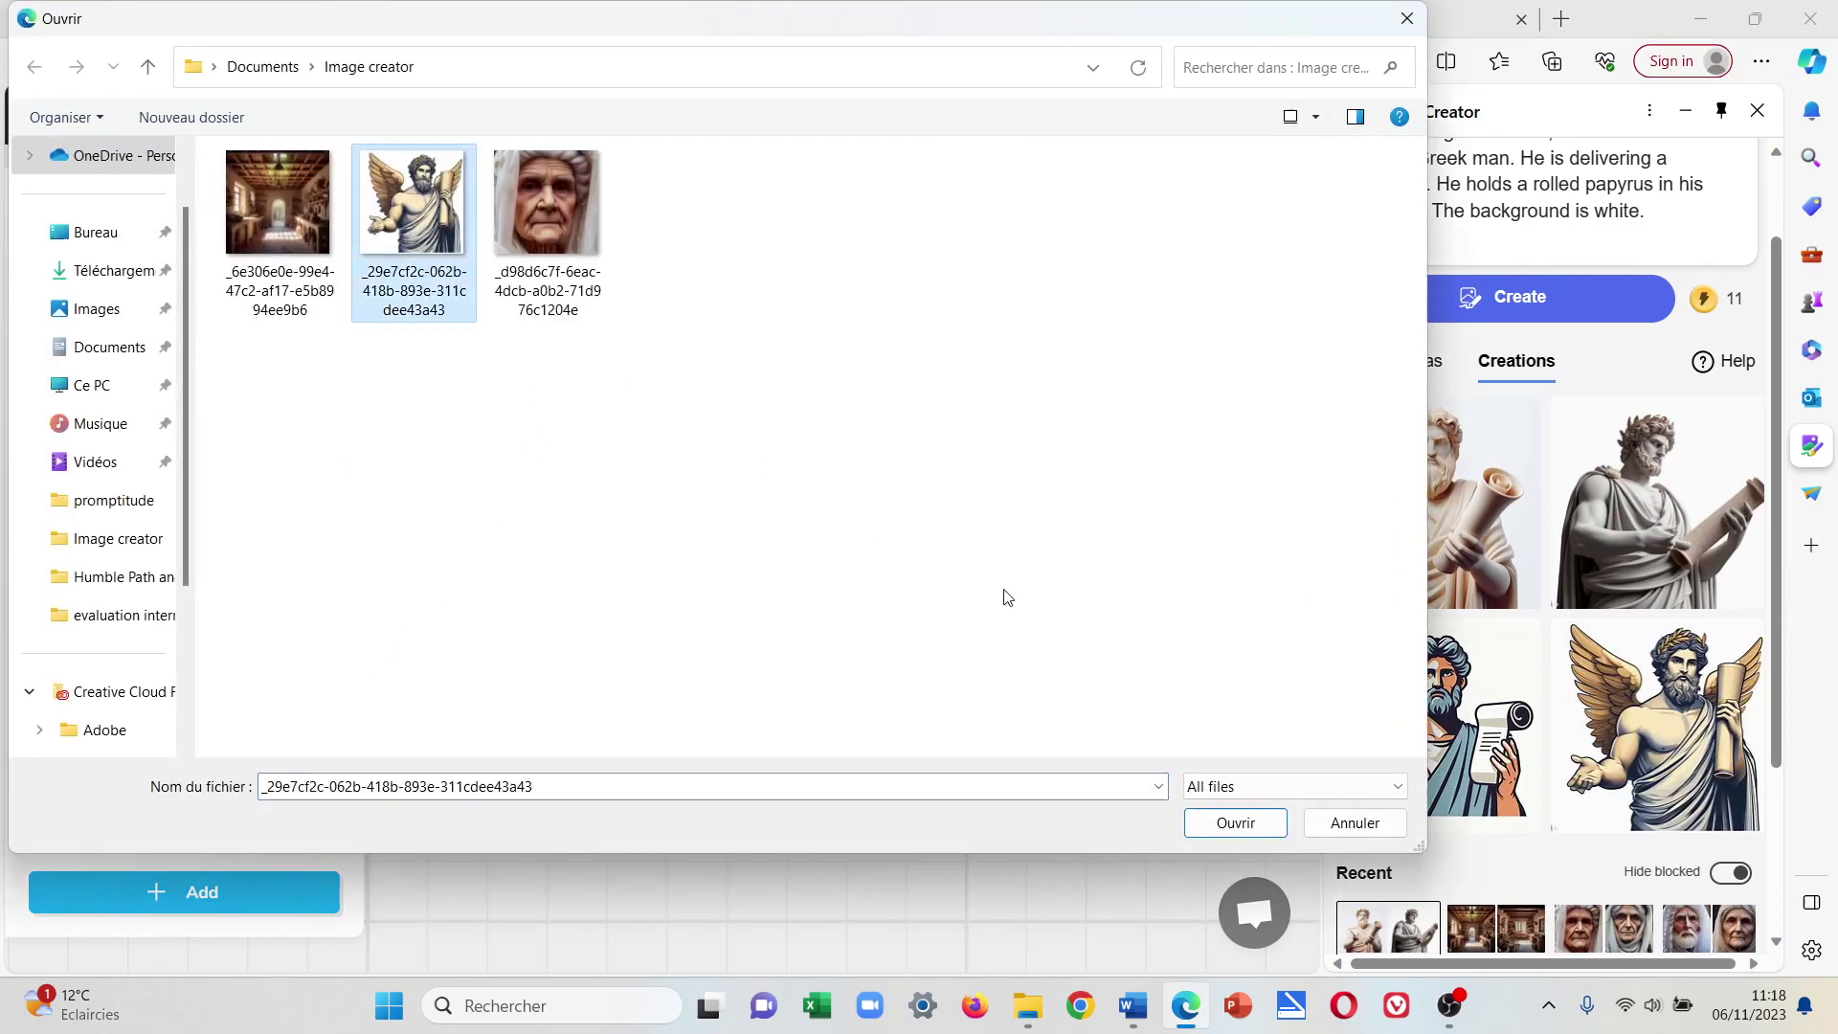
left_click(1221, 819)
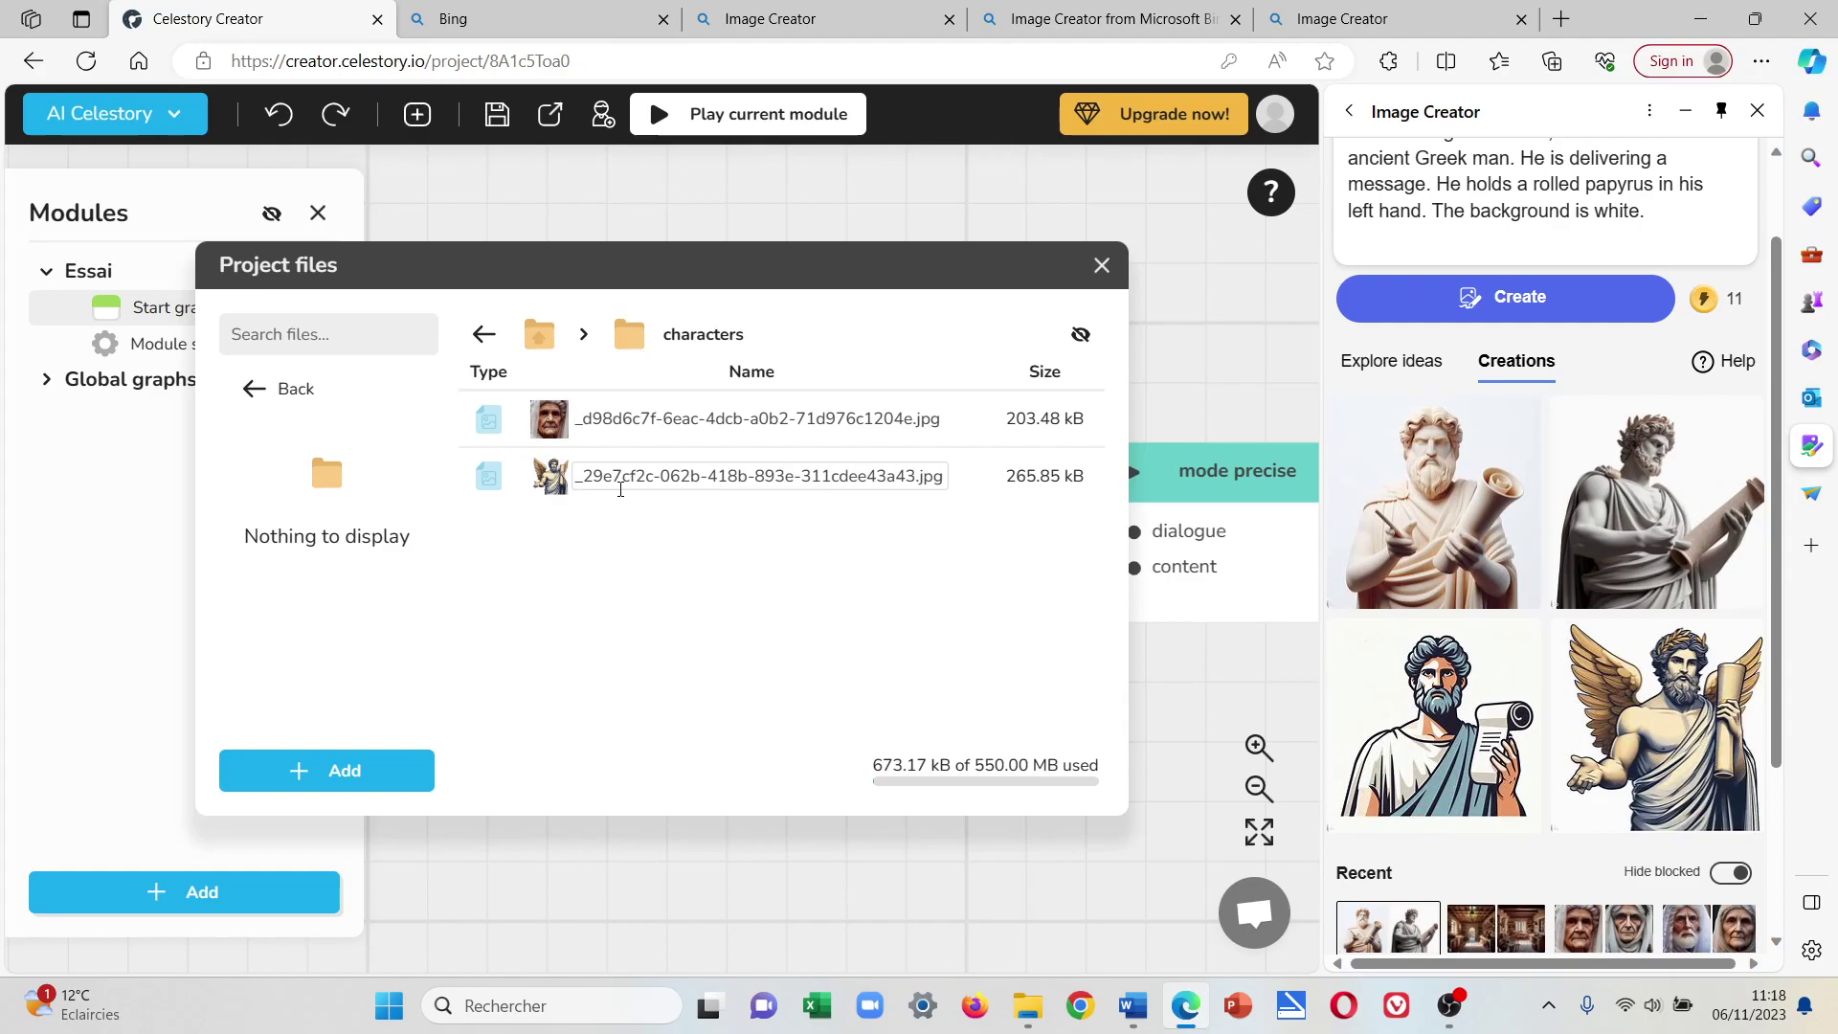
left_click(1101, 266)
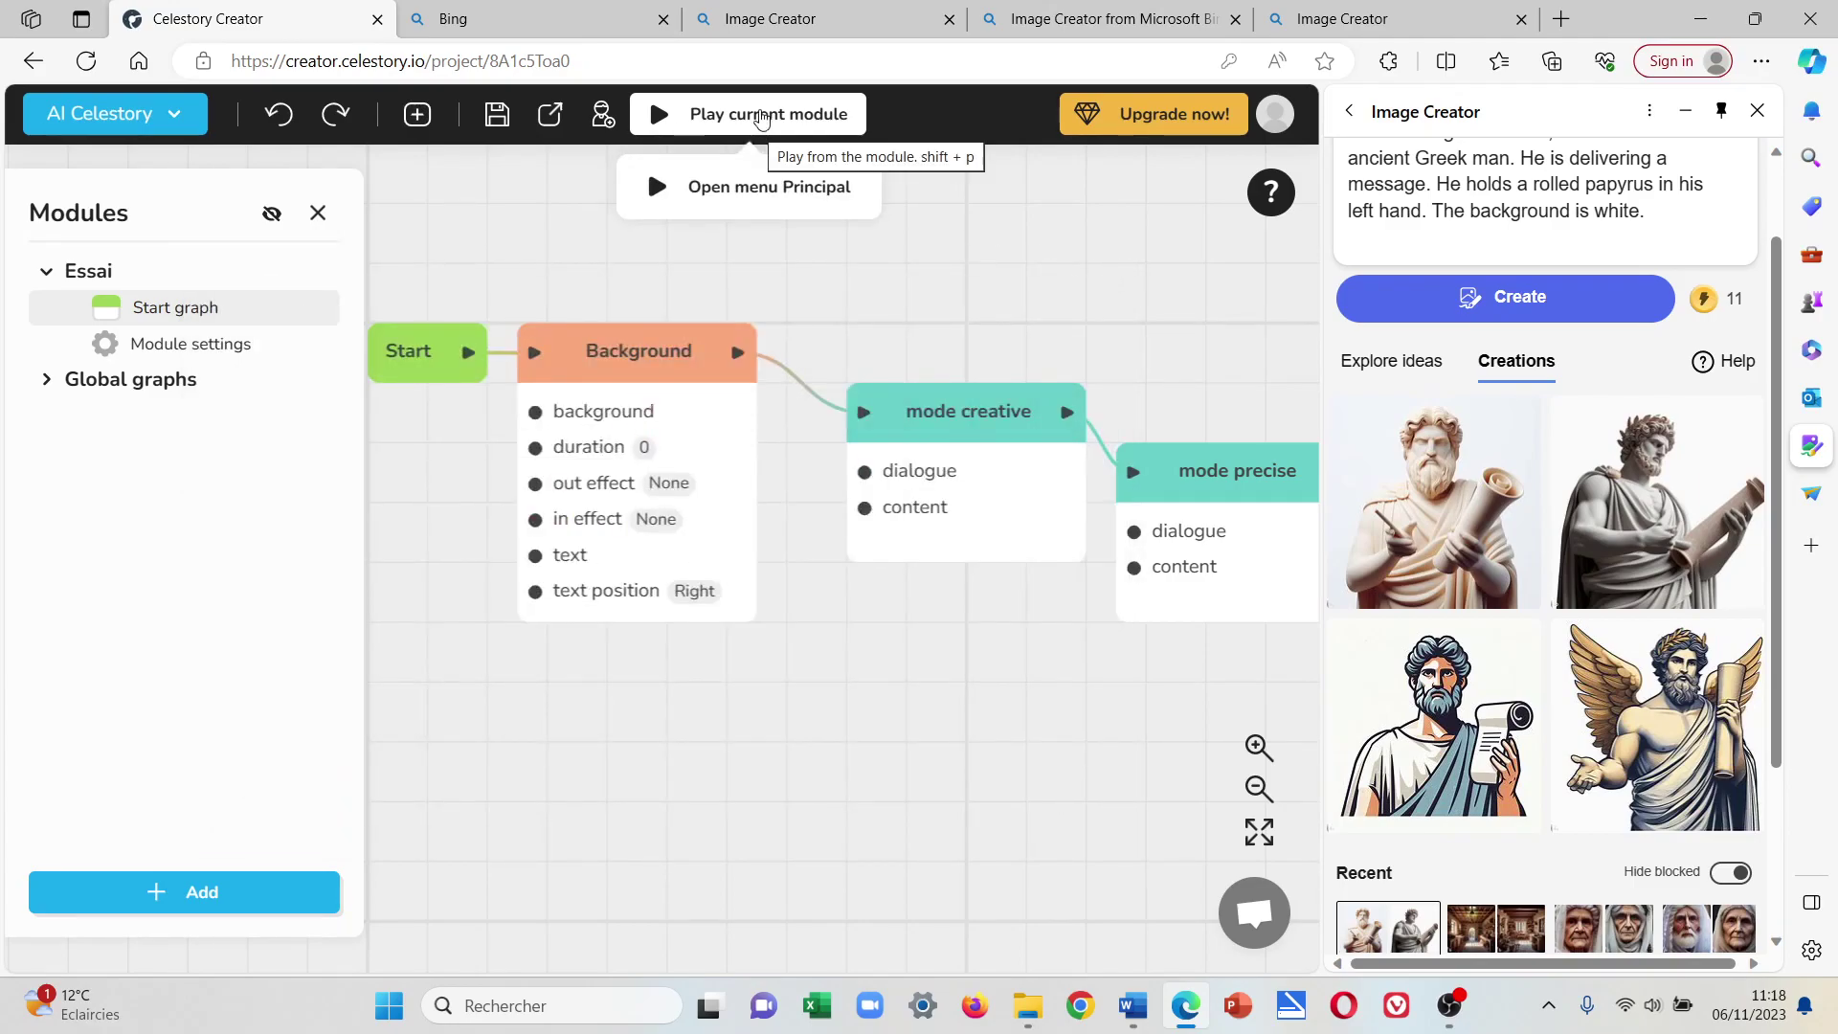
left_click(780, 127)
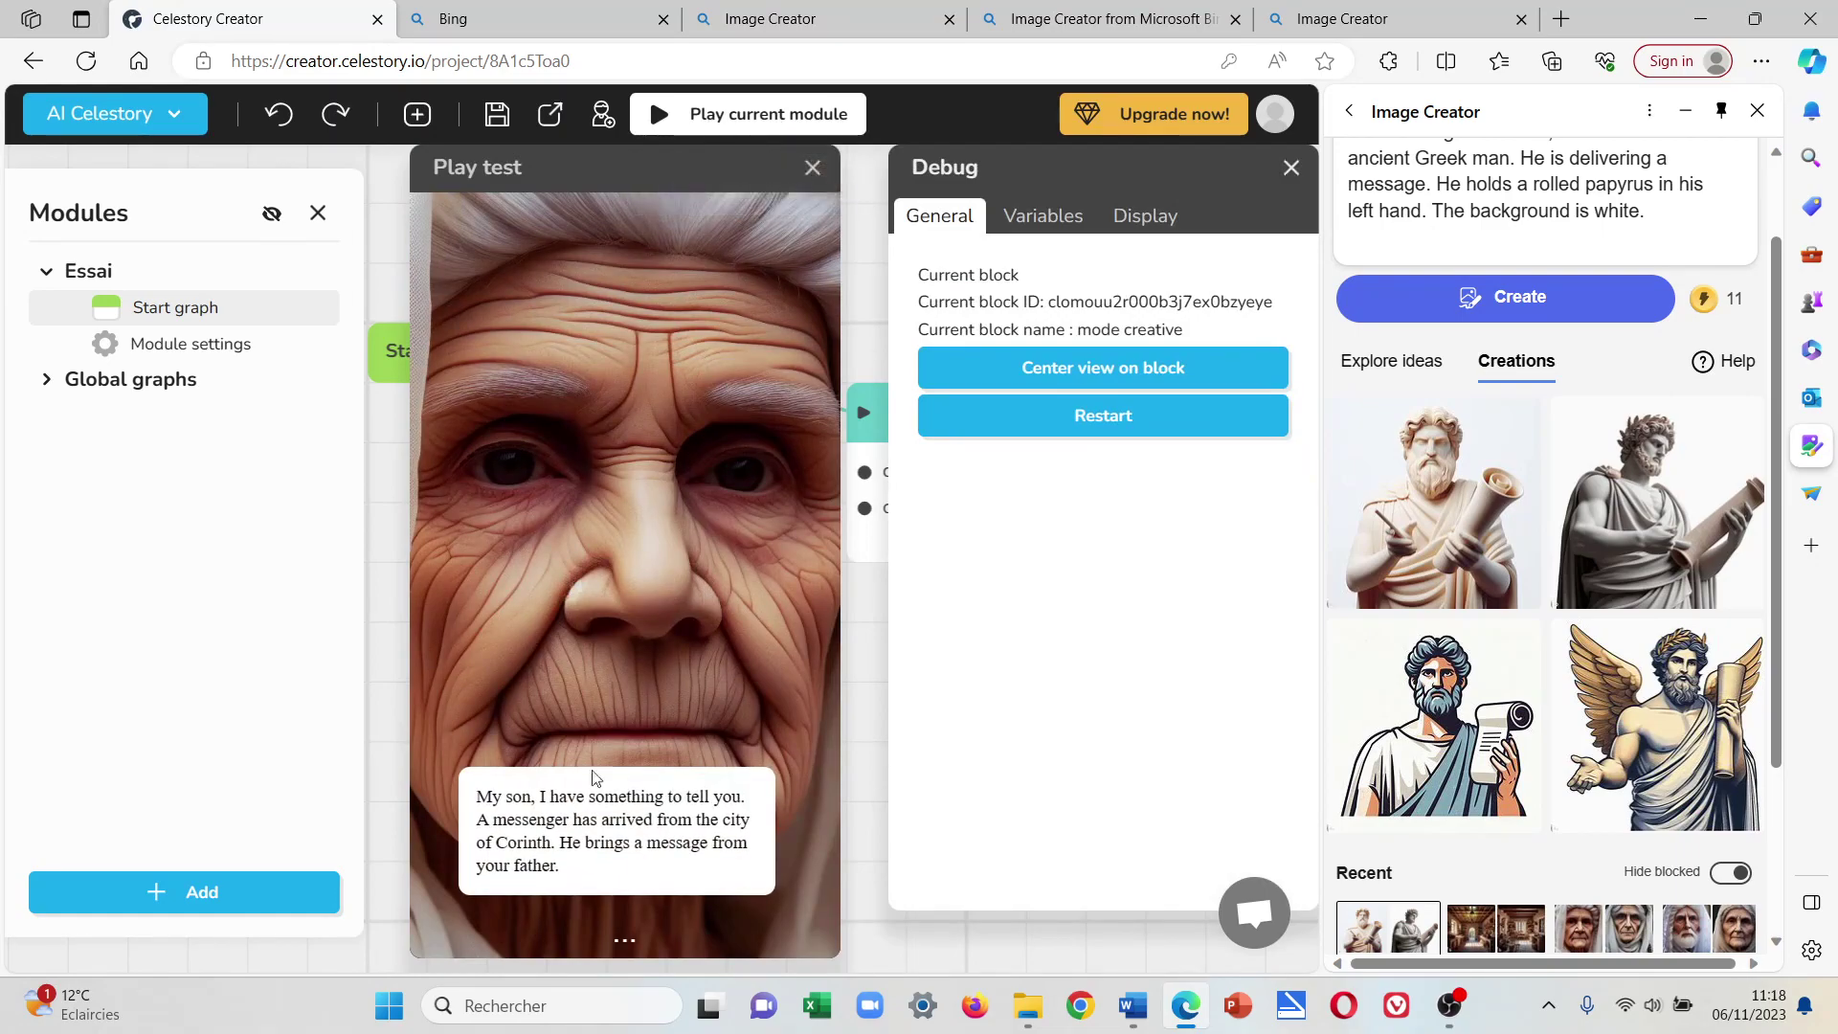
left_click(720, 605)
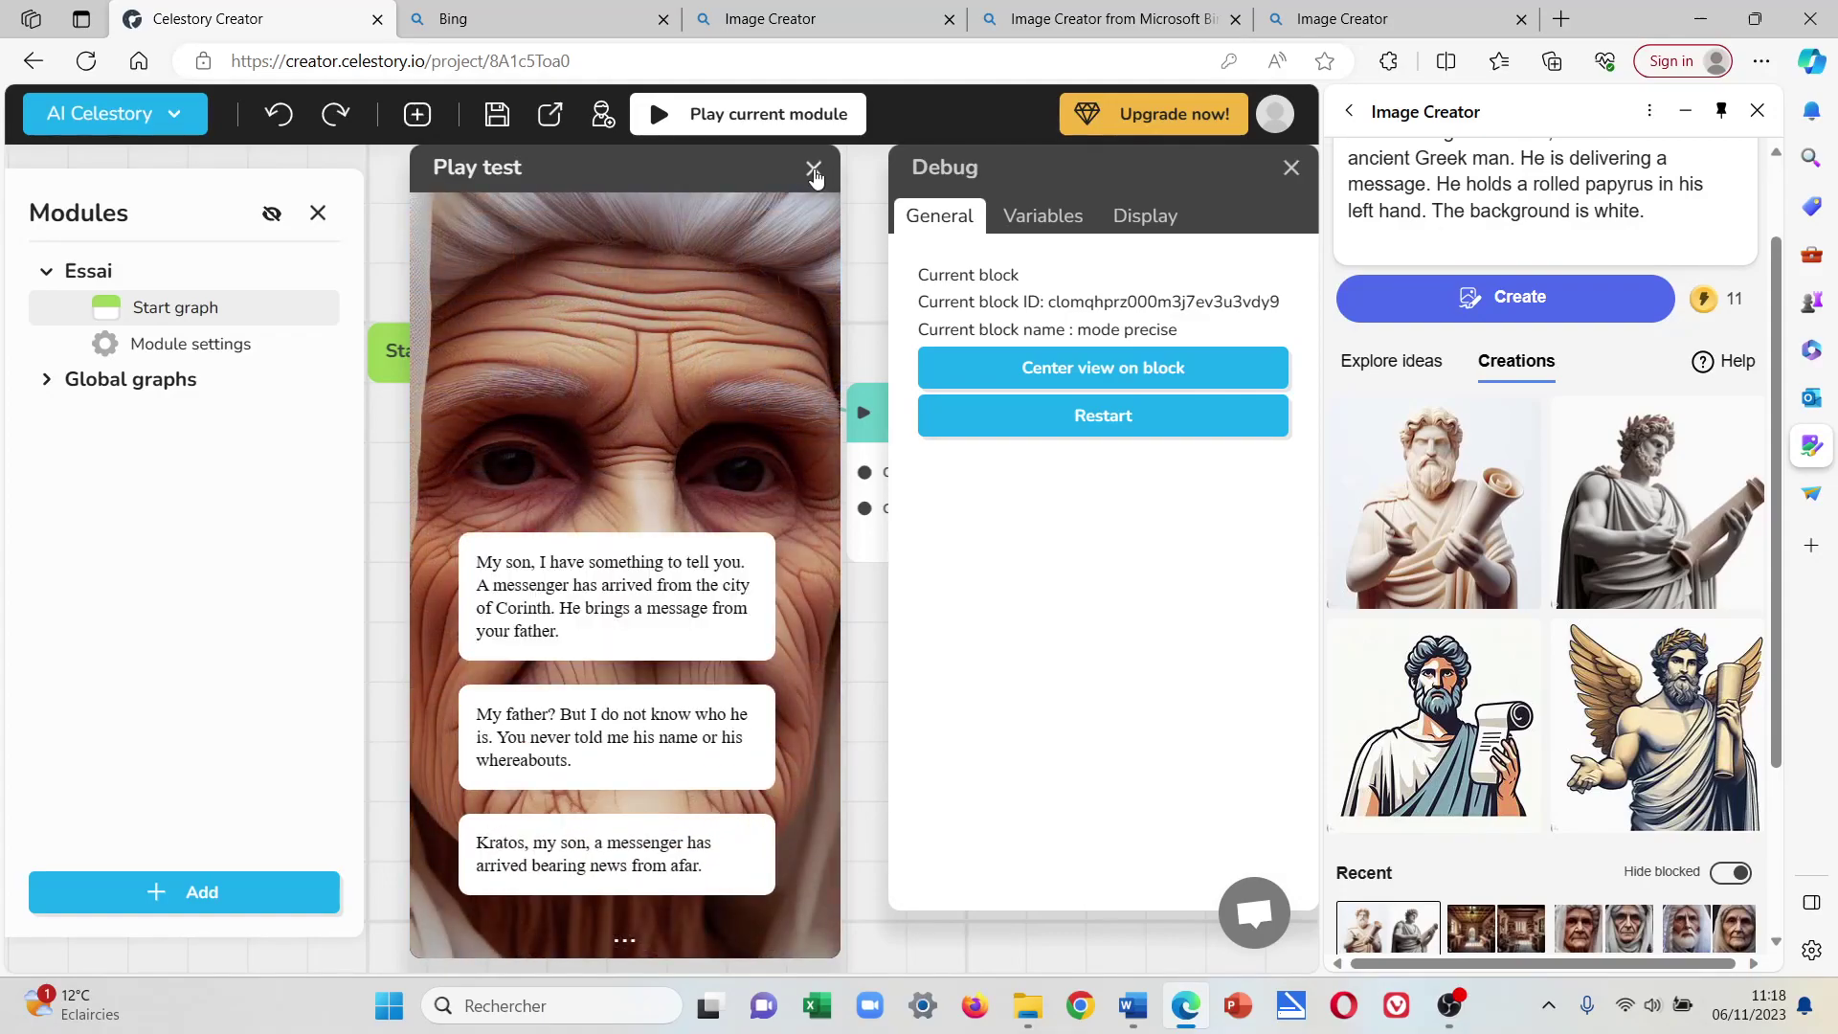
left_click(812, 171)
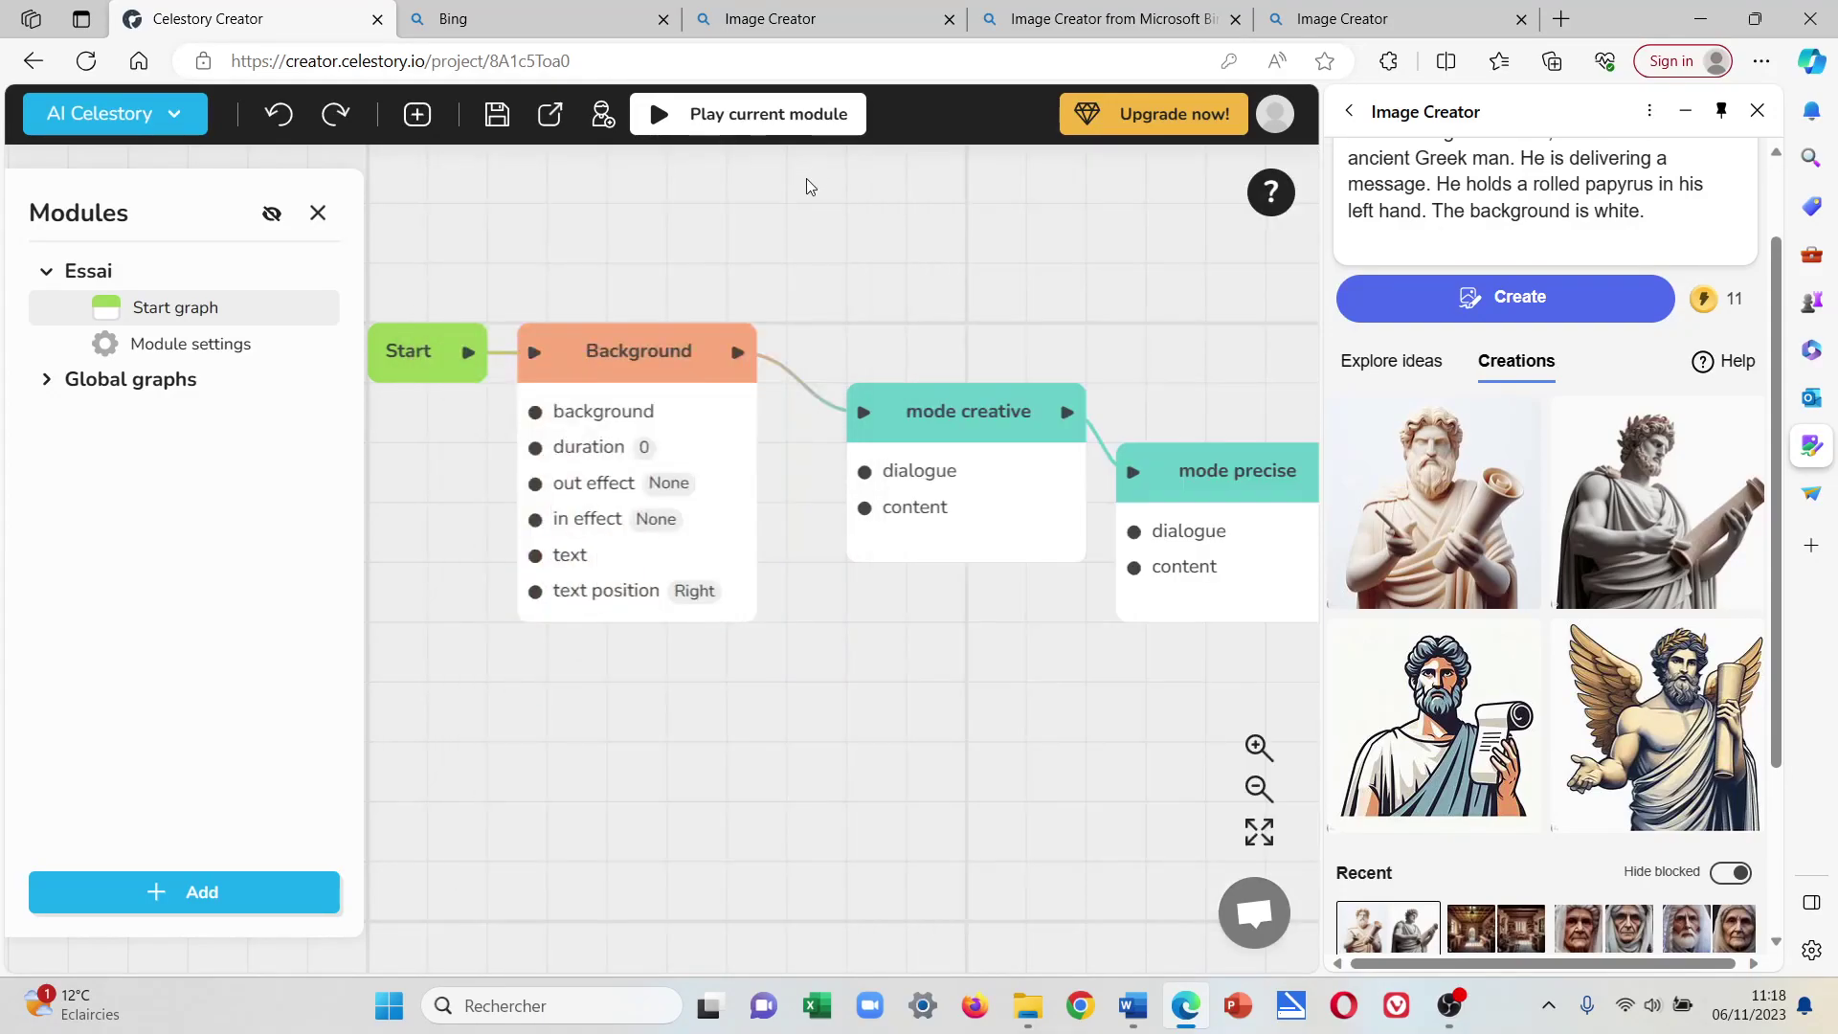
Set Kratos's character image to the winged figure jpg and play-test the module.
left_click(205, 354)
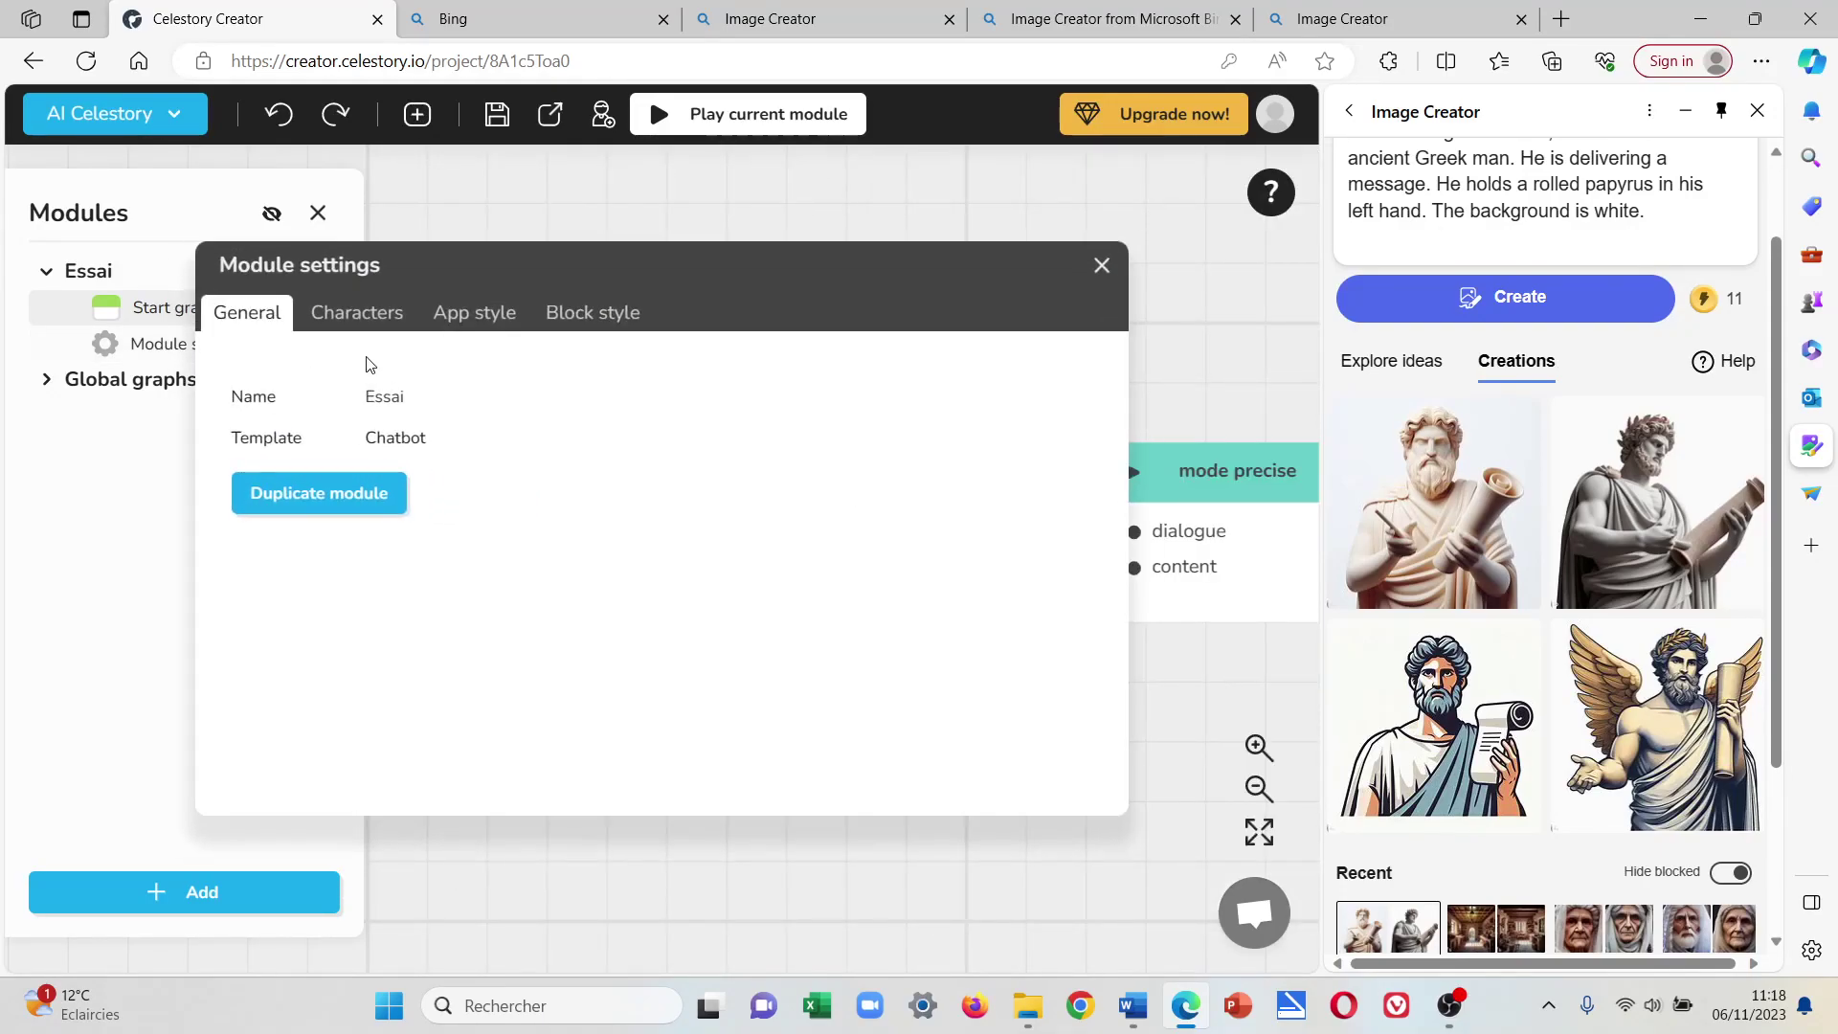
left_click(373, 317)
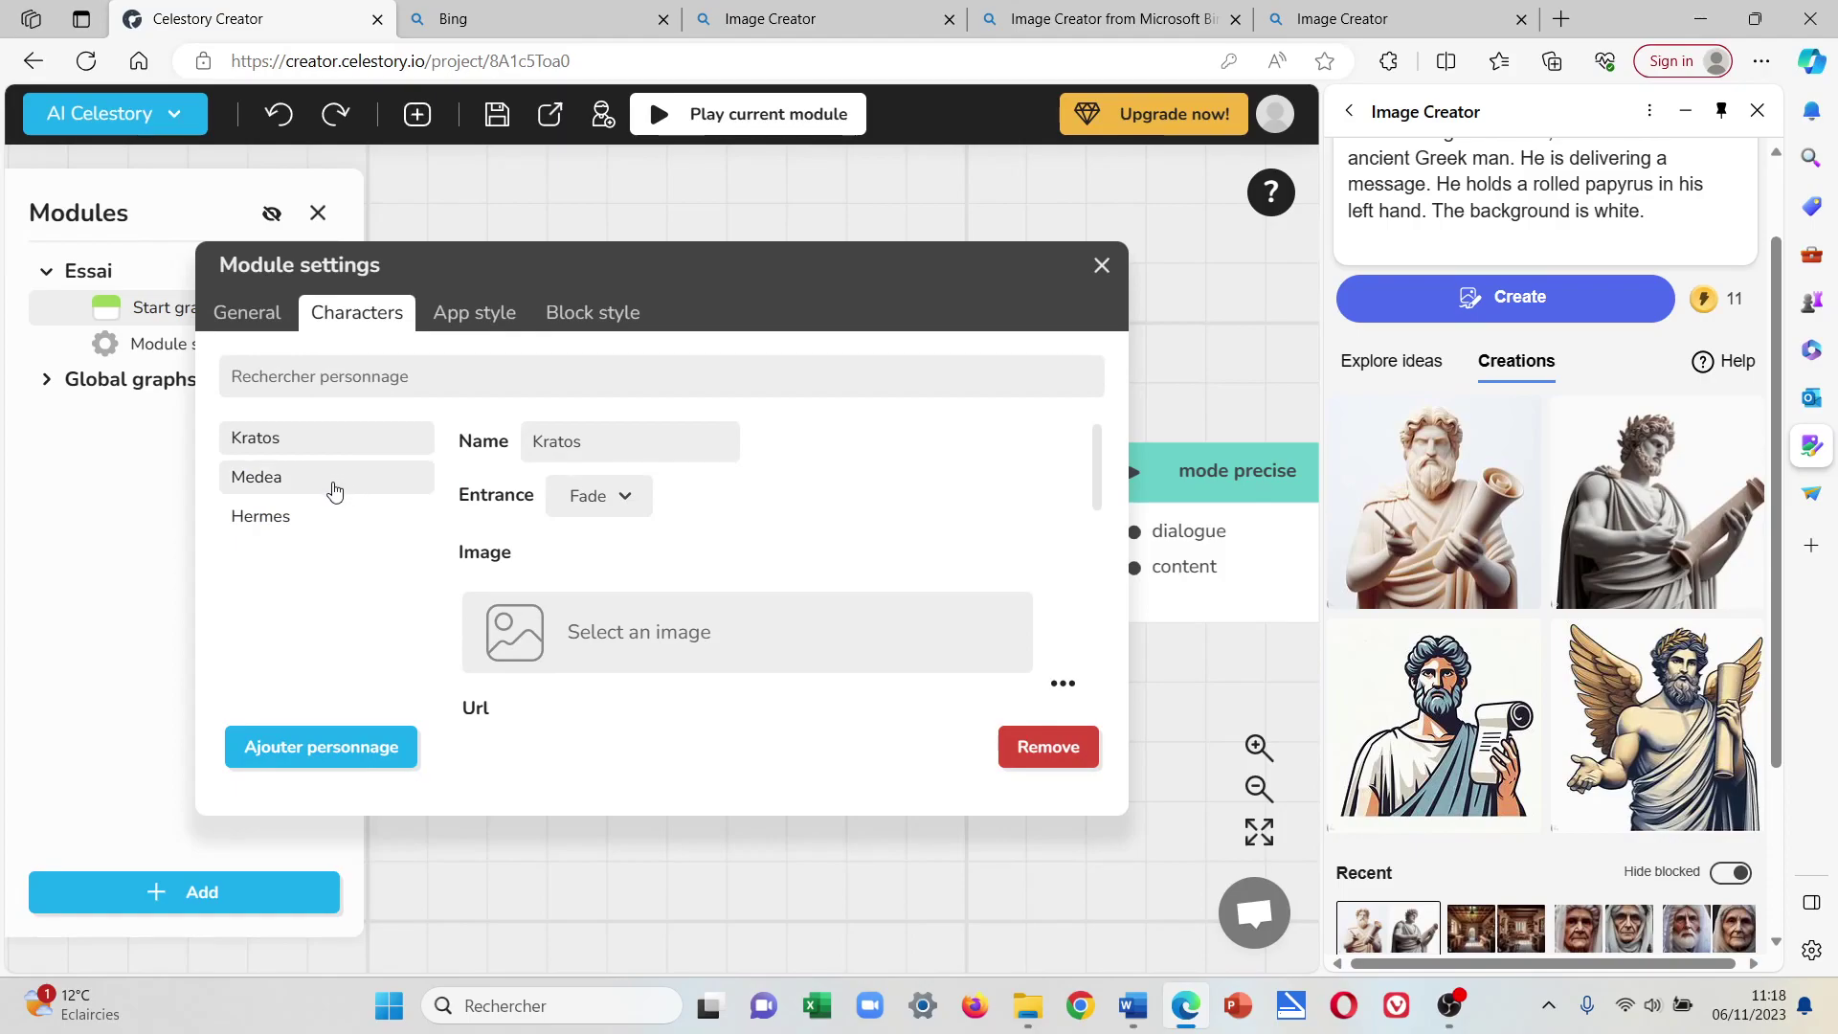
left_click(541, 639)
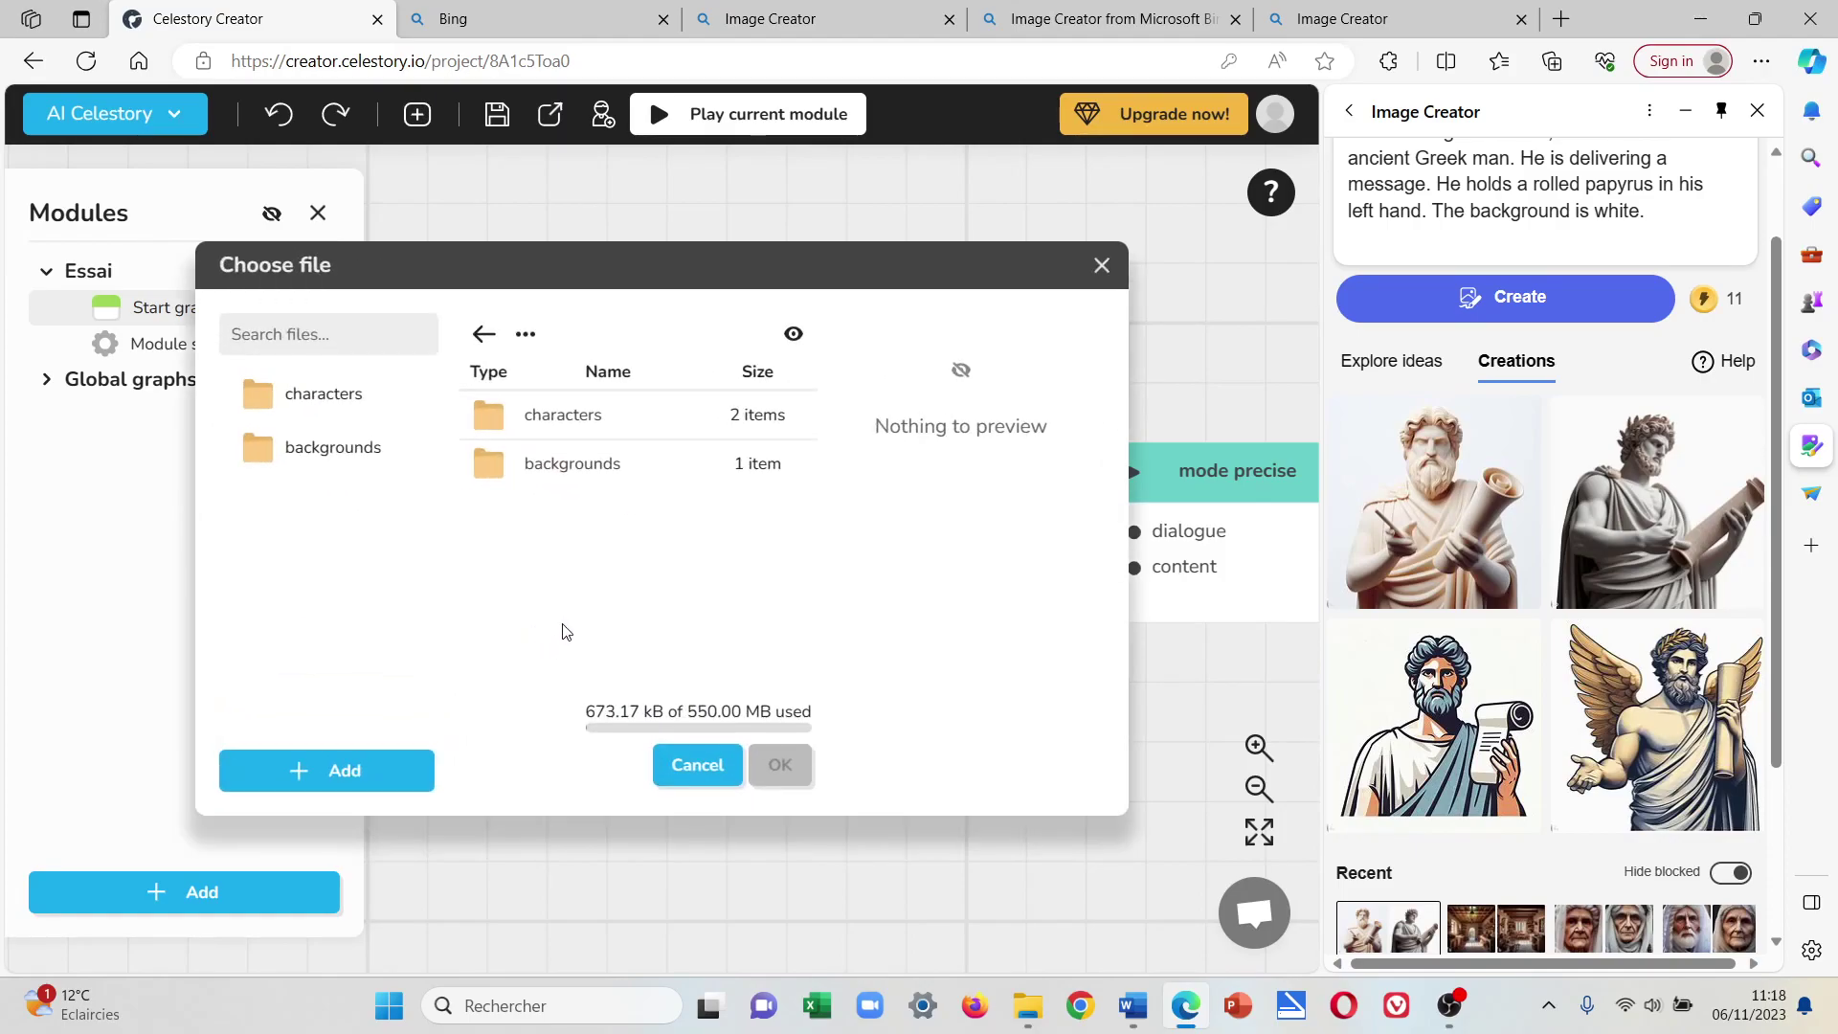
double_click(498, 414)
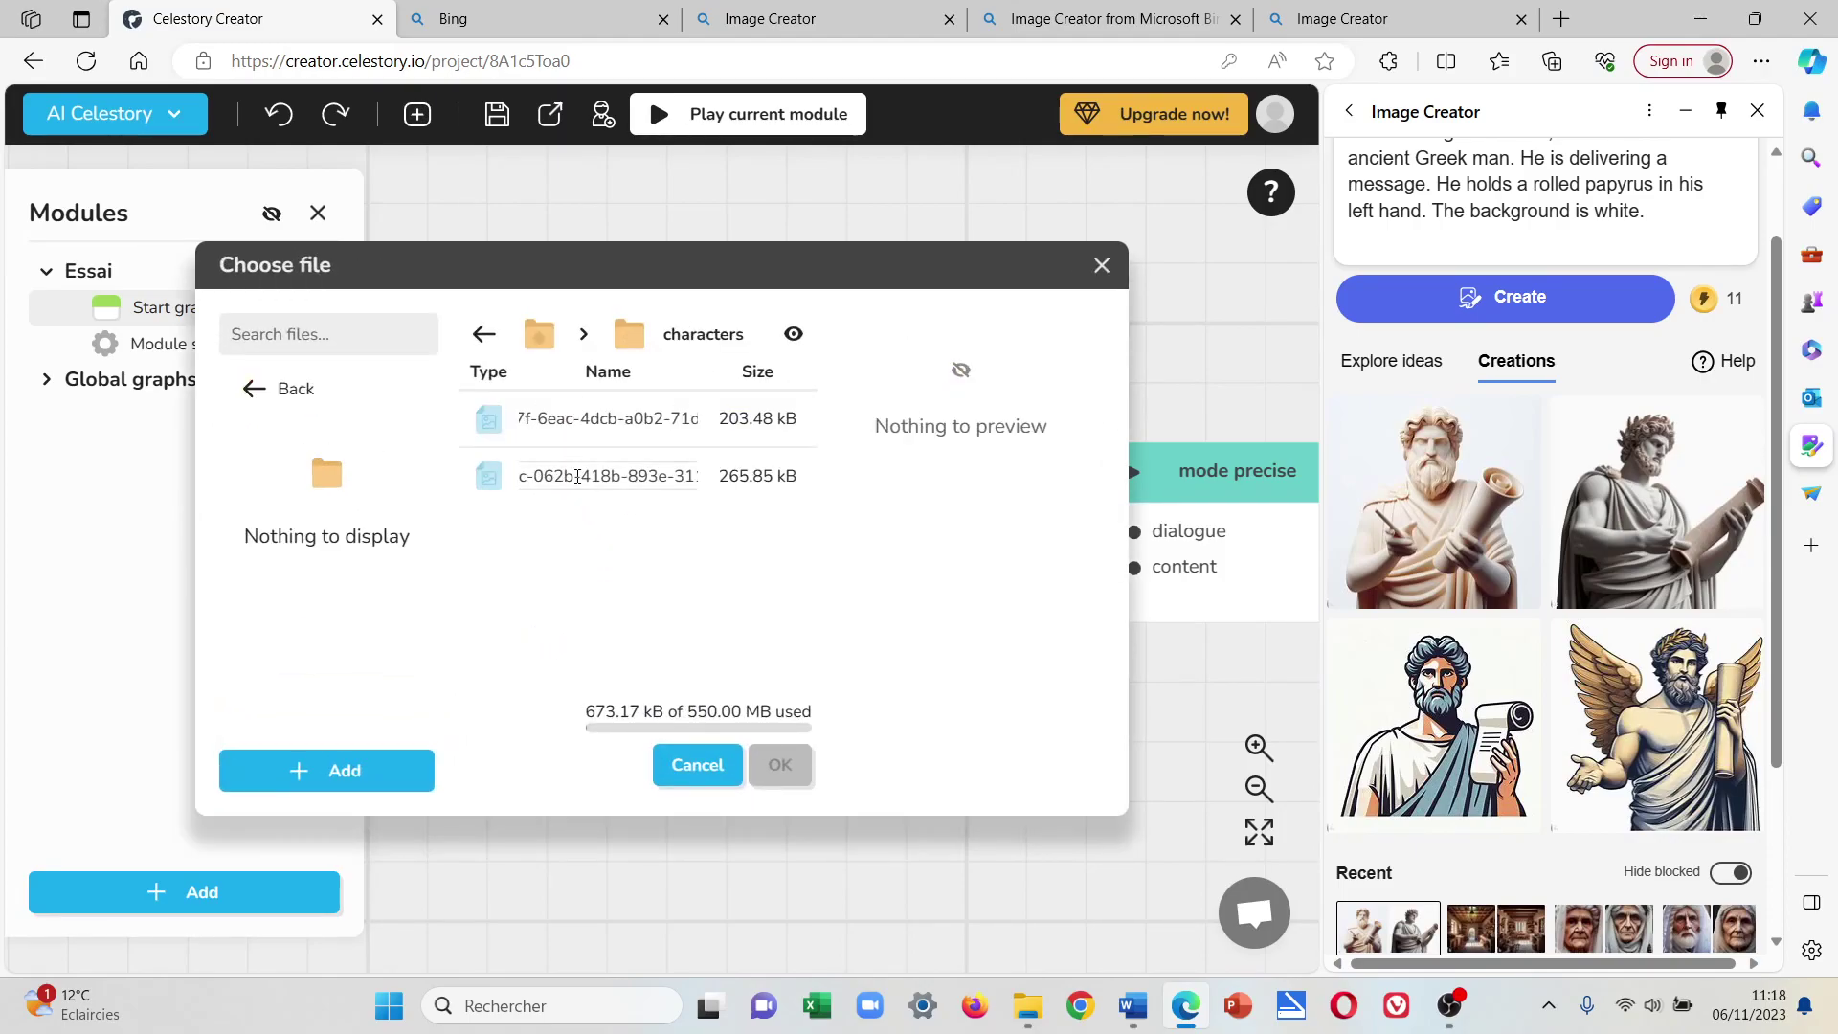
left_click(577, 475)
left_click(769, 764)
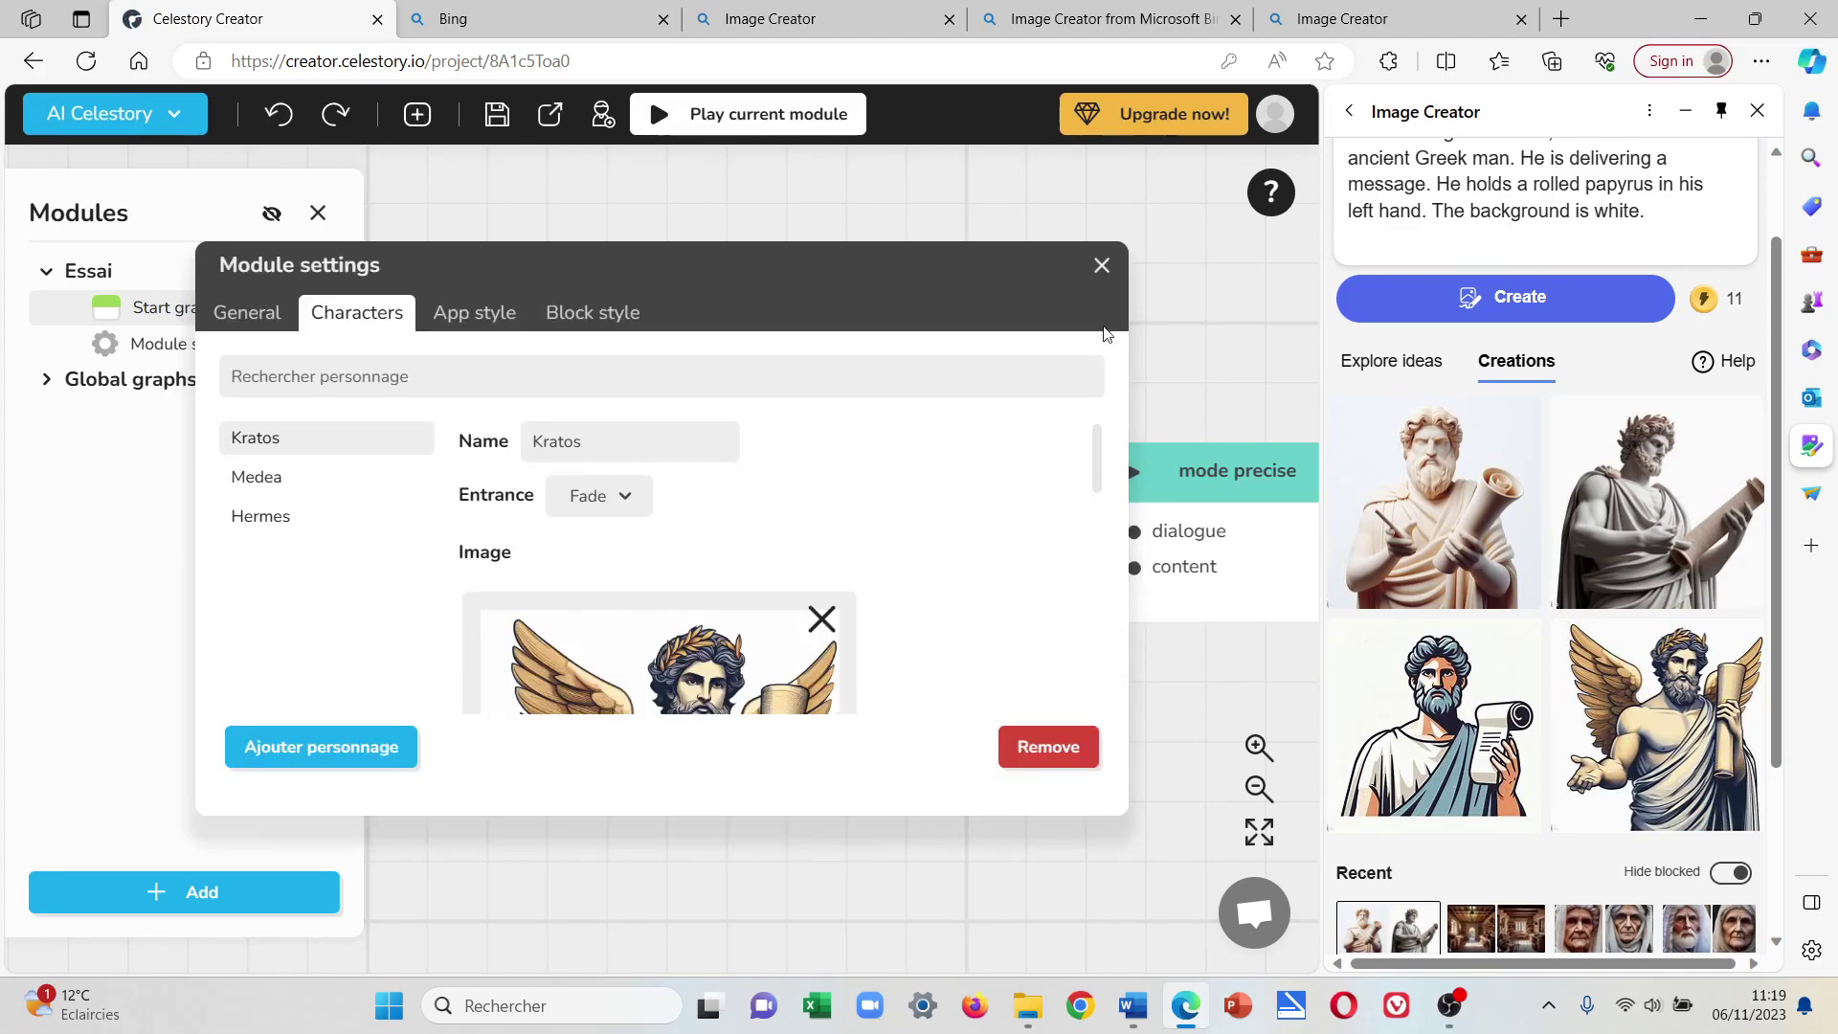
left_click(1101, 265)
left_click(775, 117)
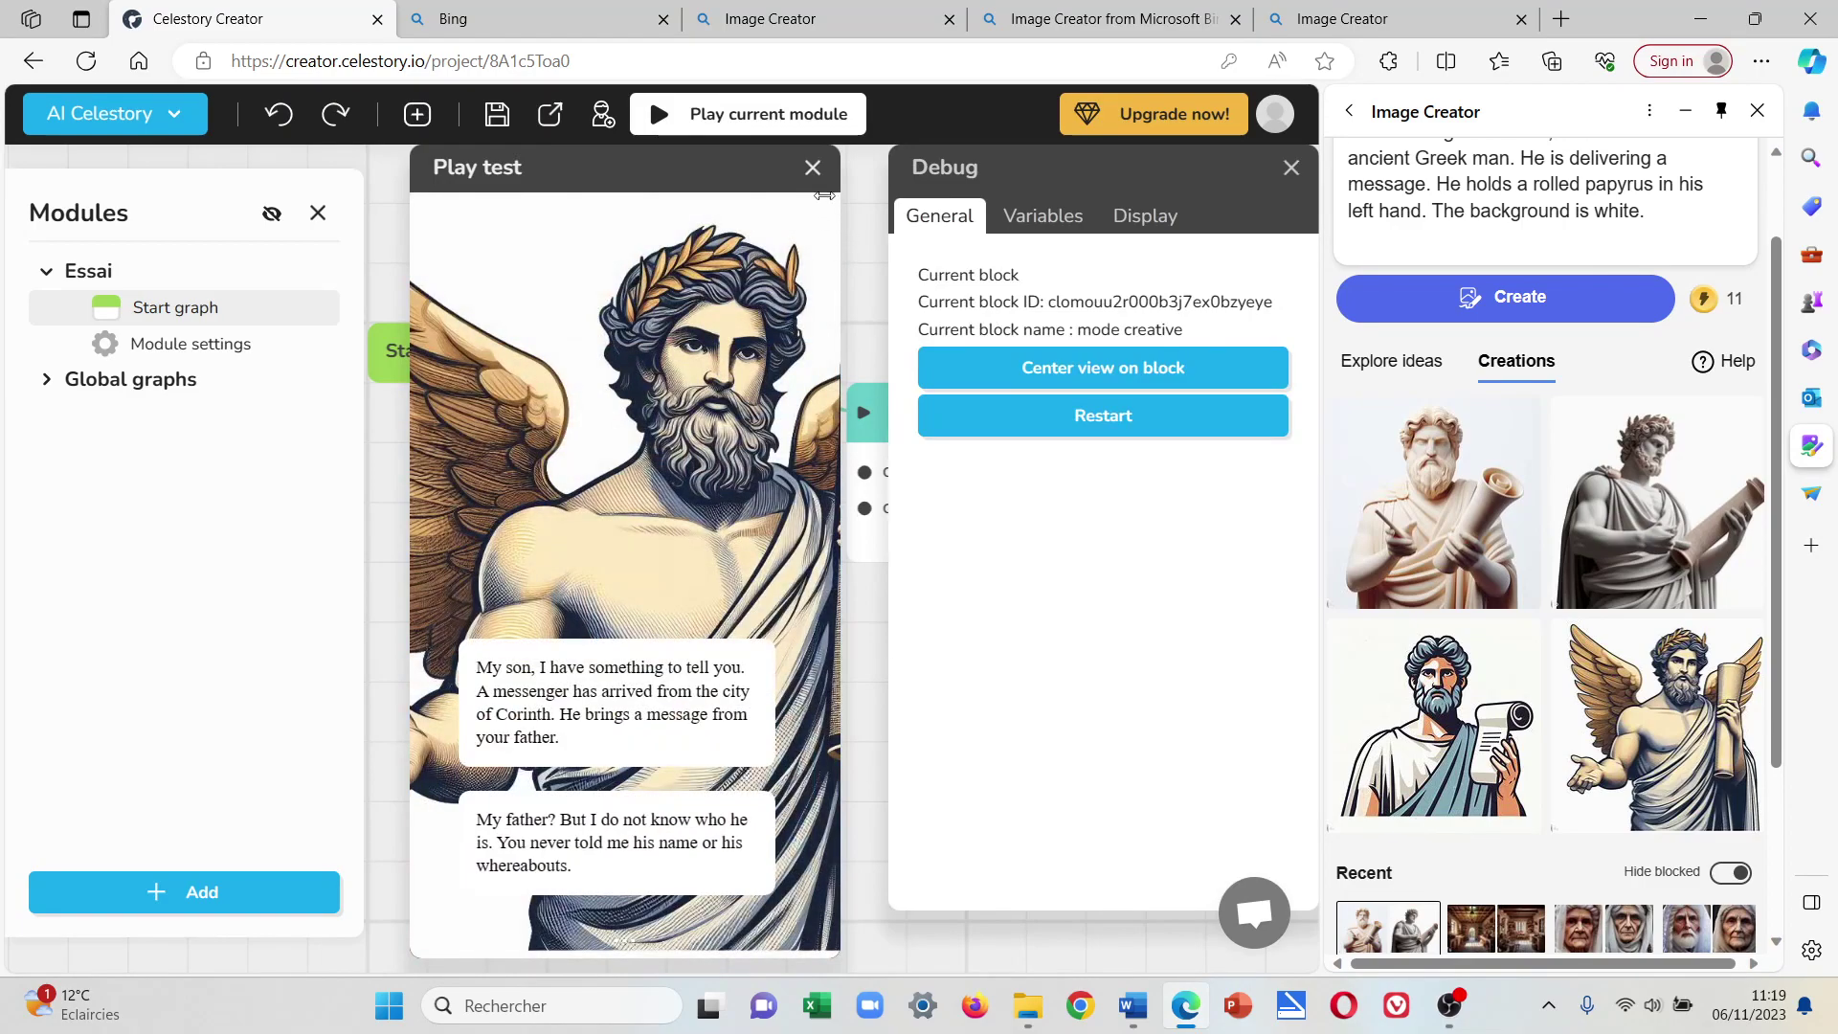
left_click(813, 170)
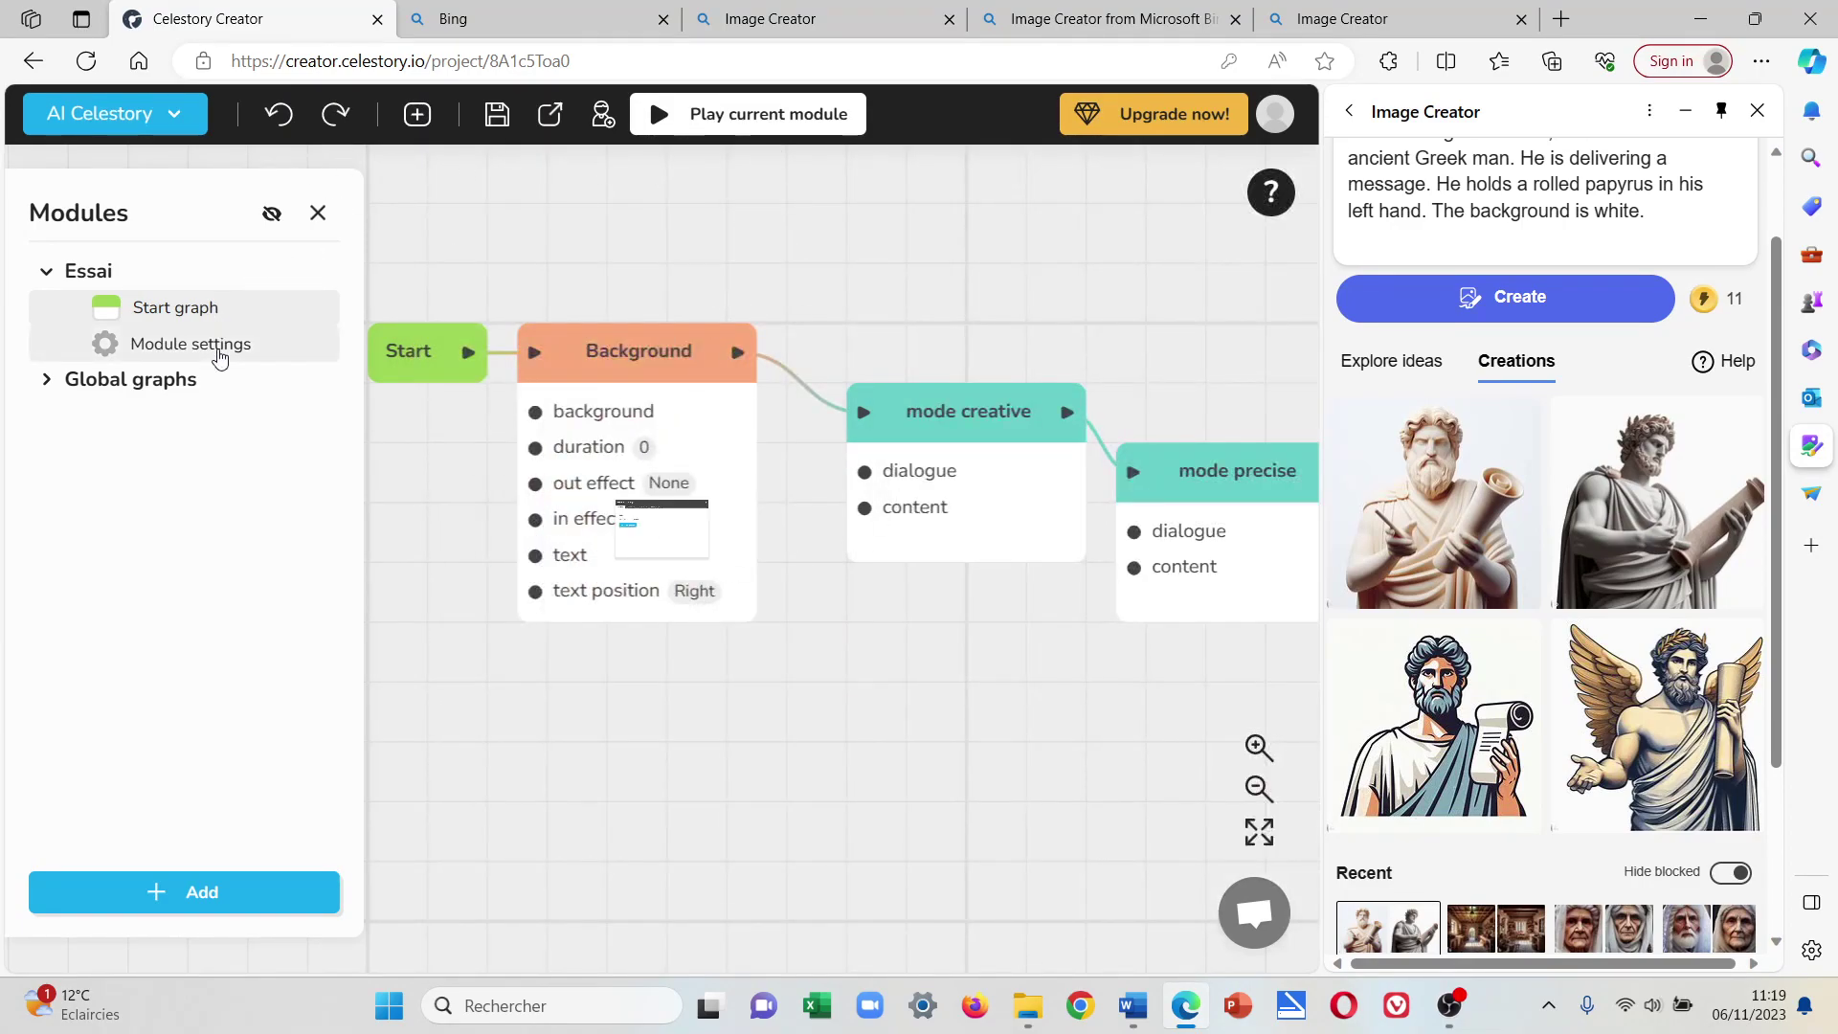
Switch the App style character display to round profile-picture chat style.
left_click(356, 313)
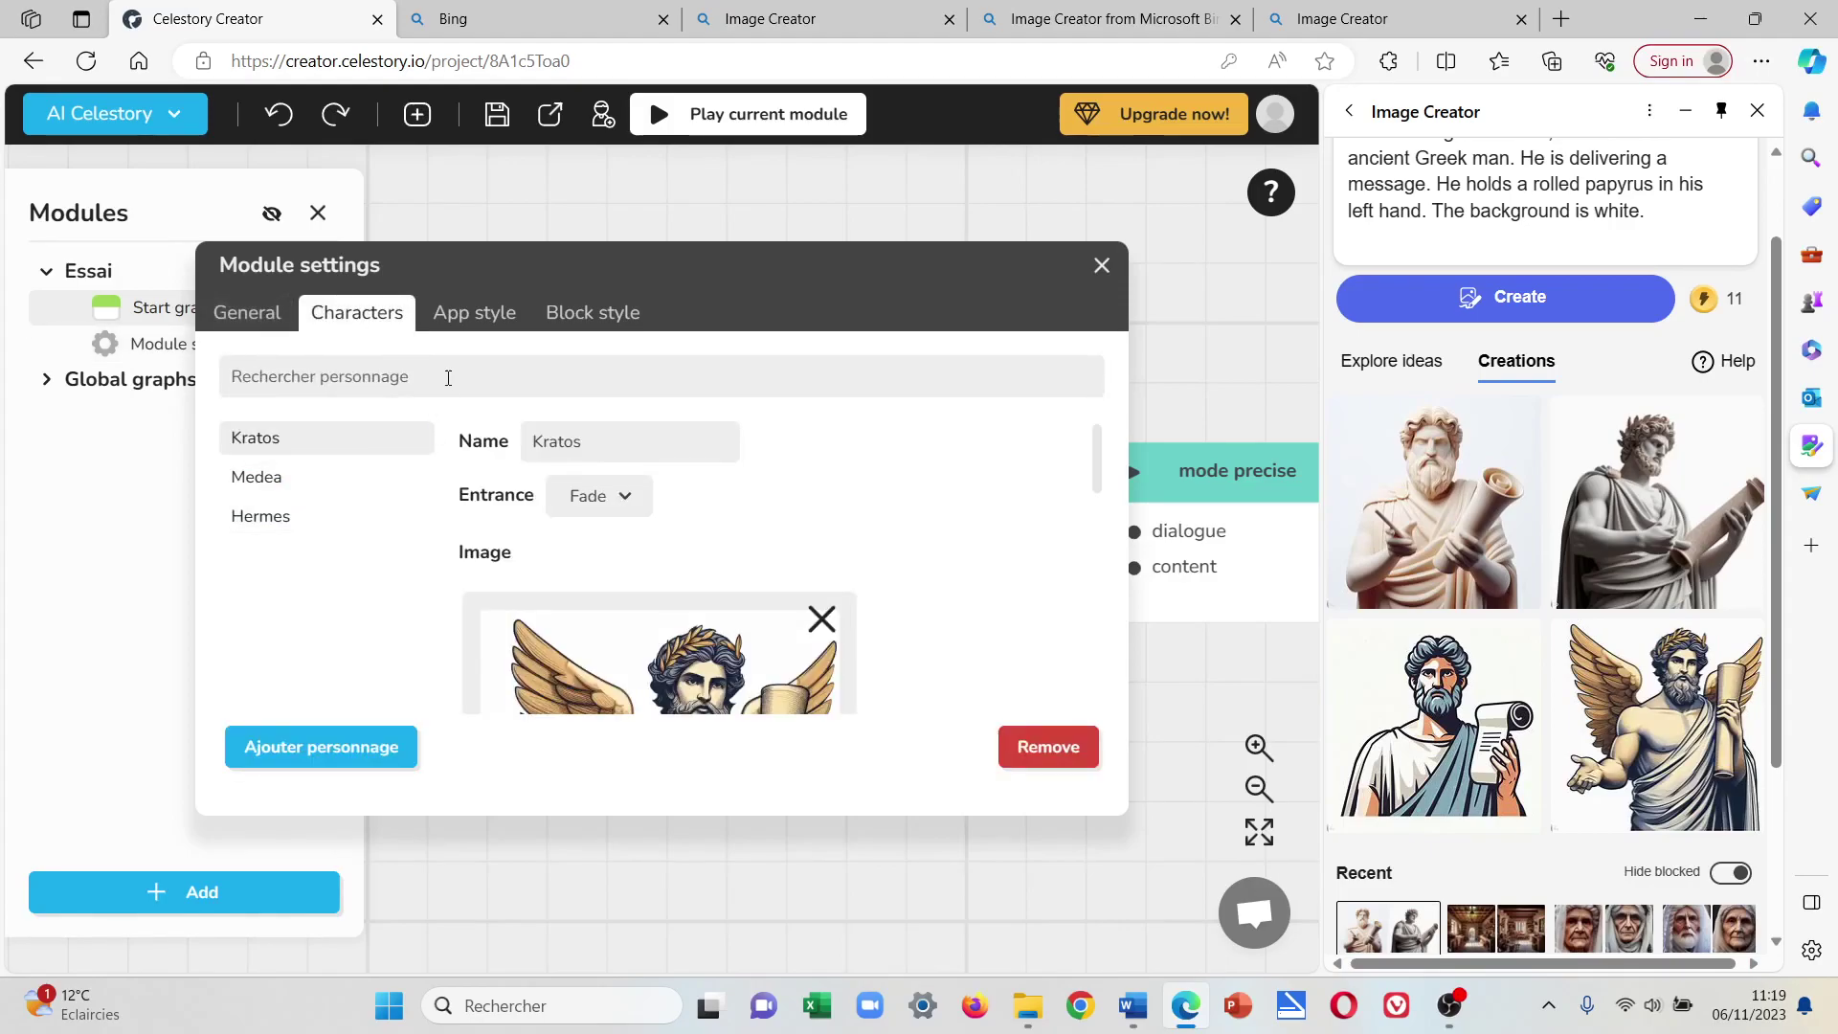
left_click(473, 312)
left_click(368, 627)
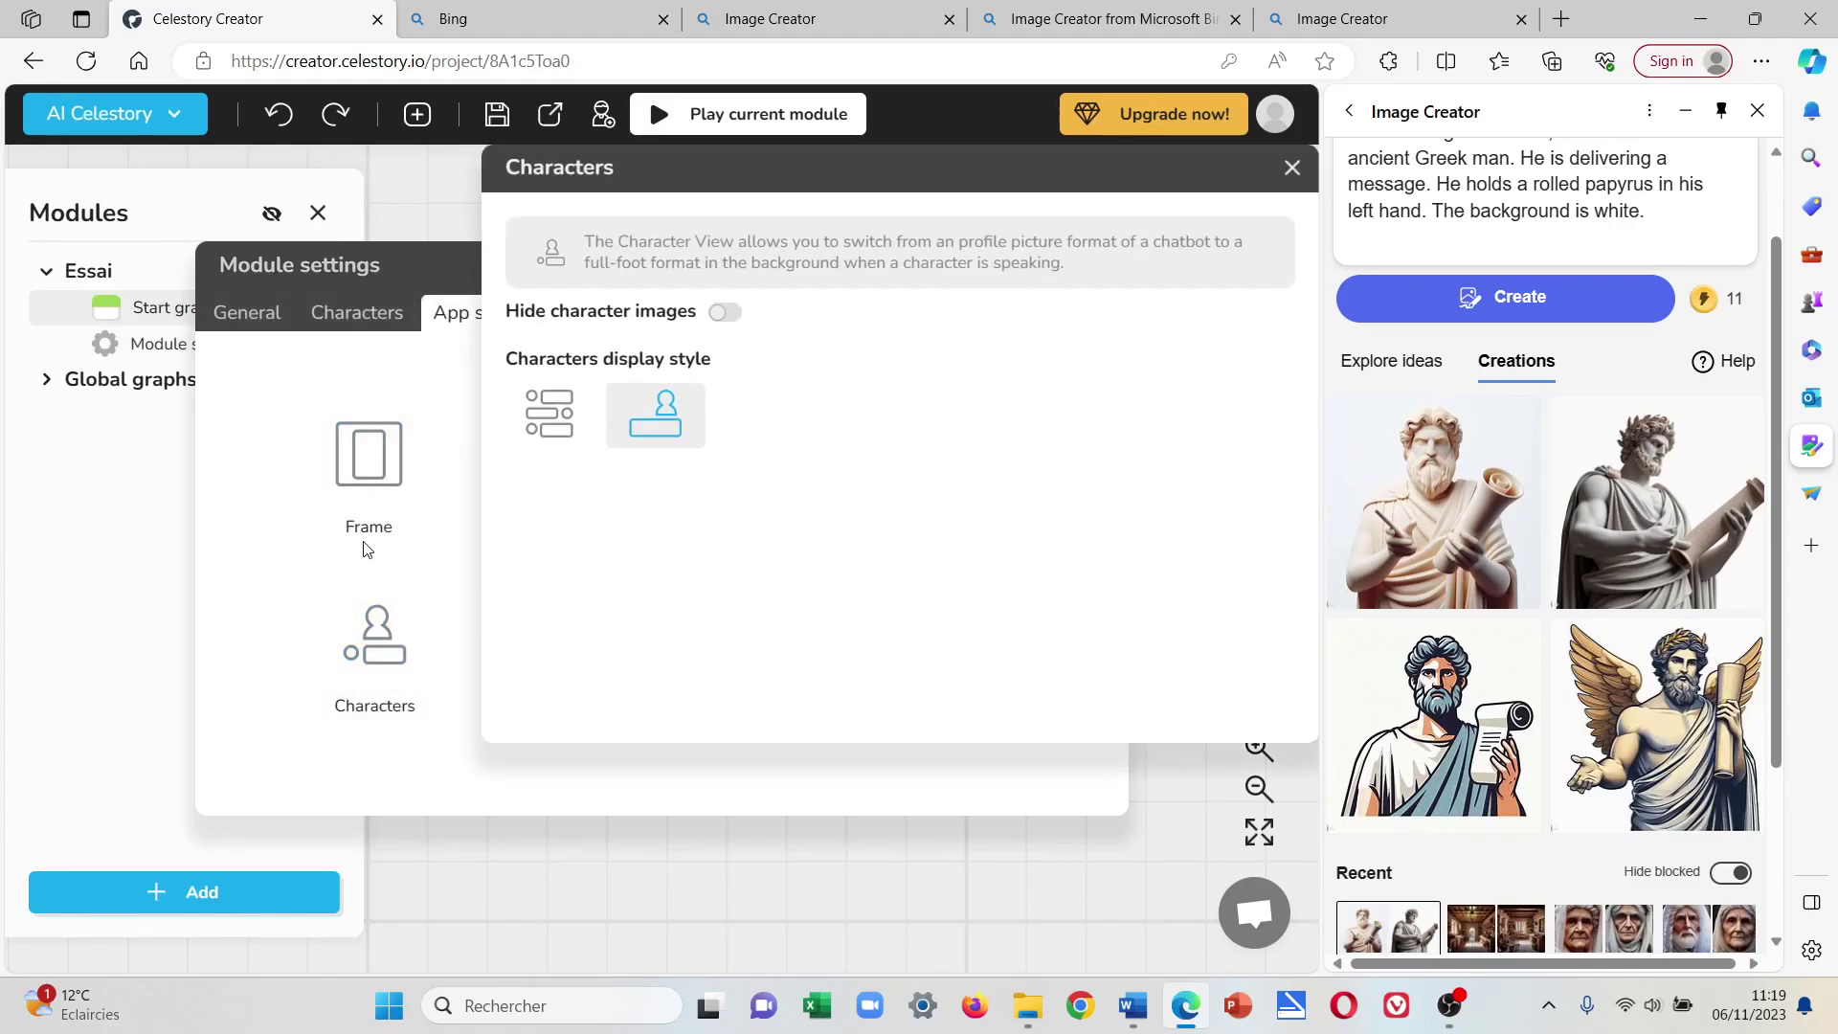
left_click(549, 414)
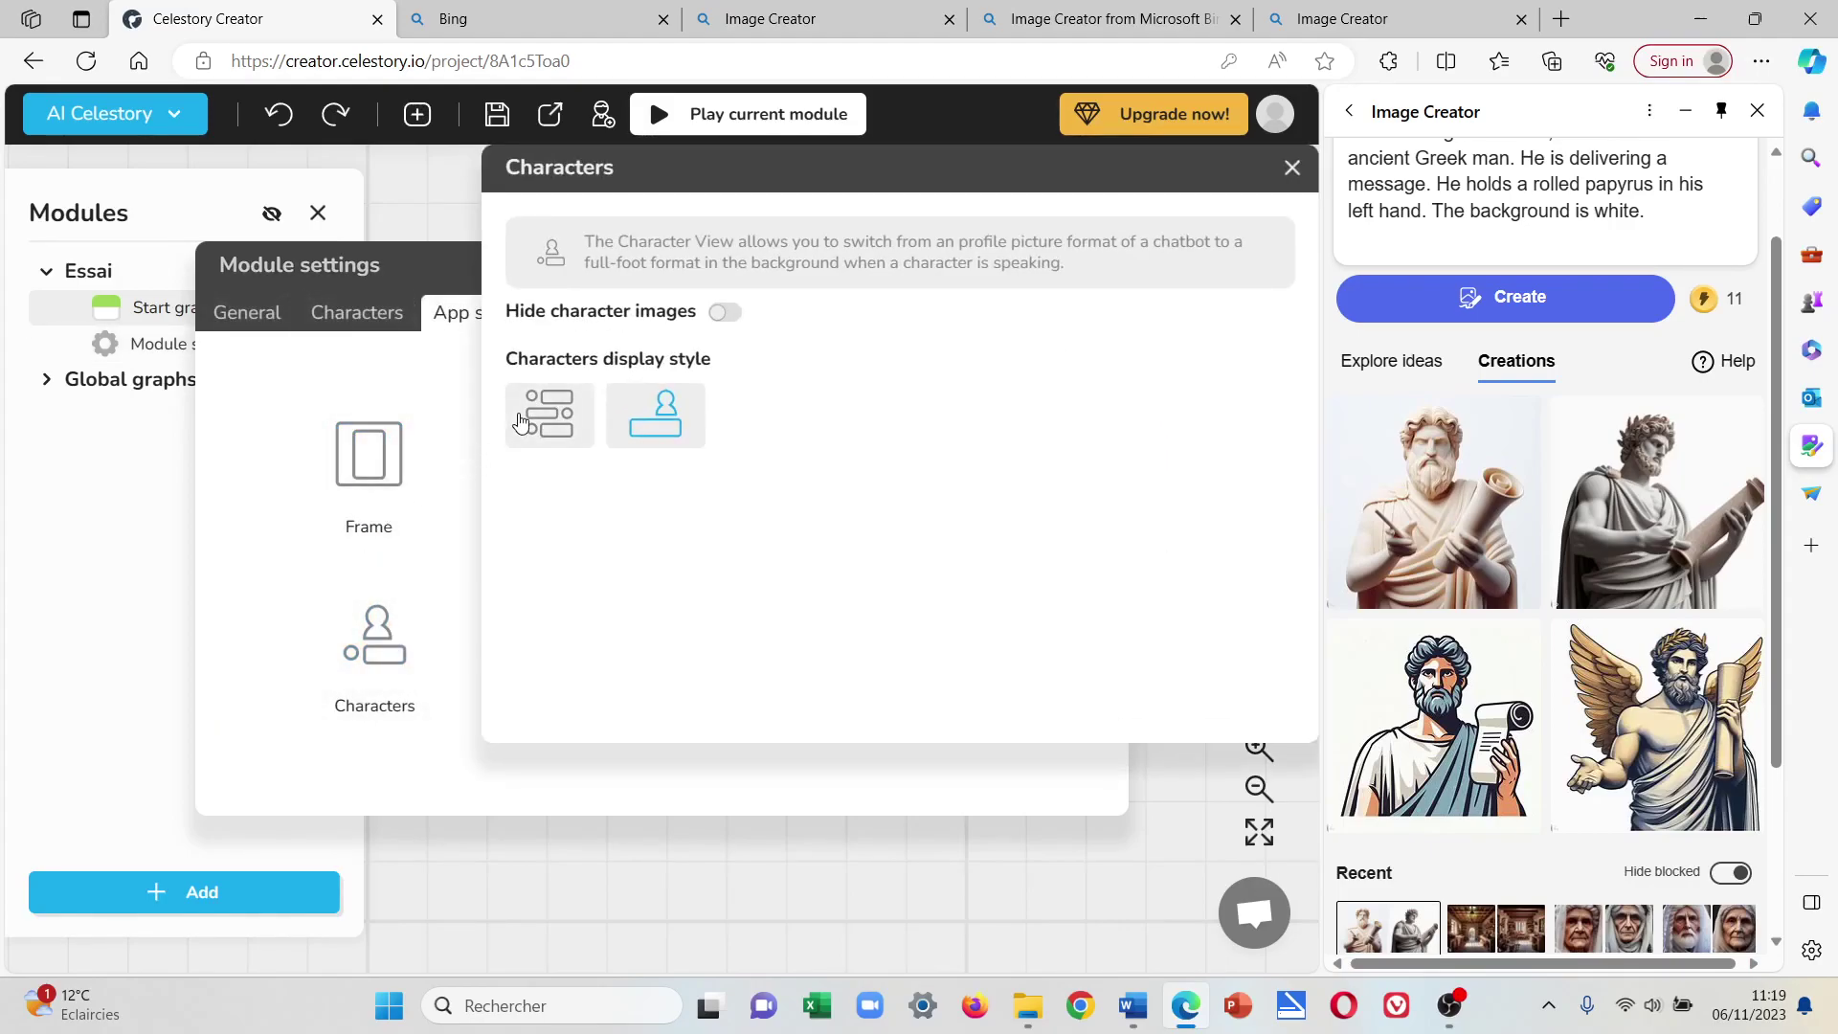
Play-test the chatbot with small round portraits beside each bubble over the room background.
left_click(1292, 168)
left_click(1101, 270)
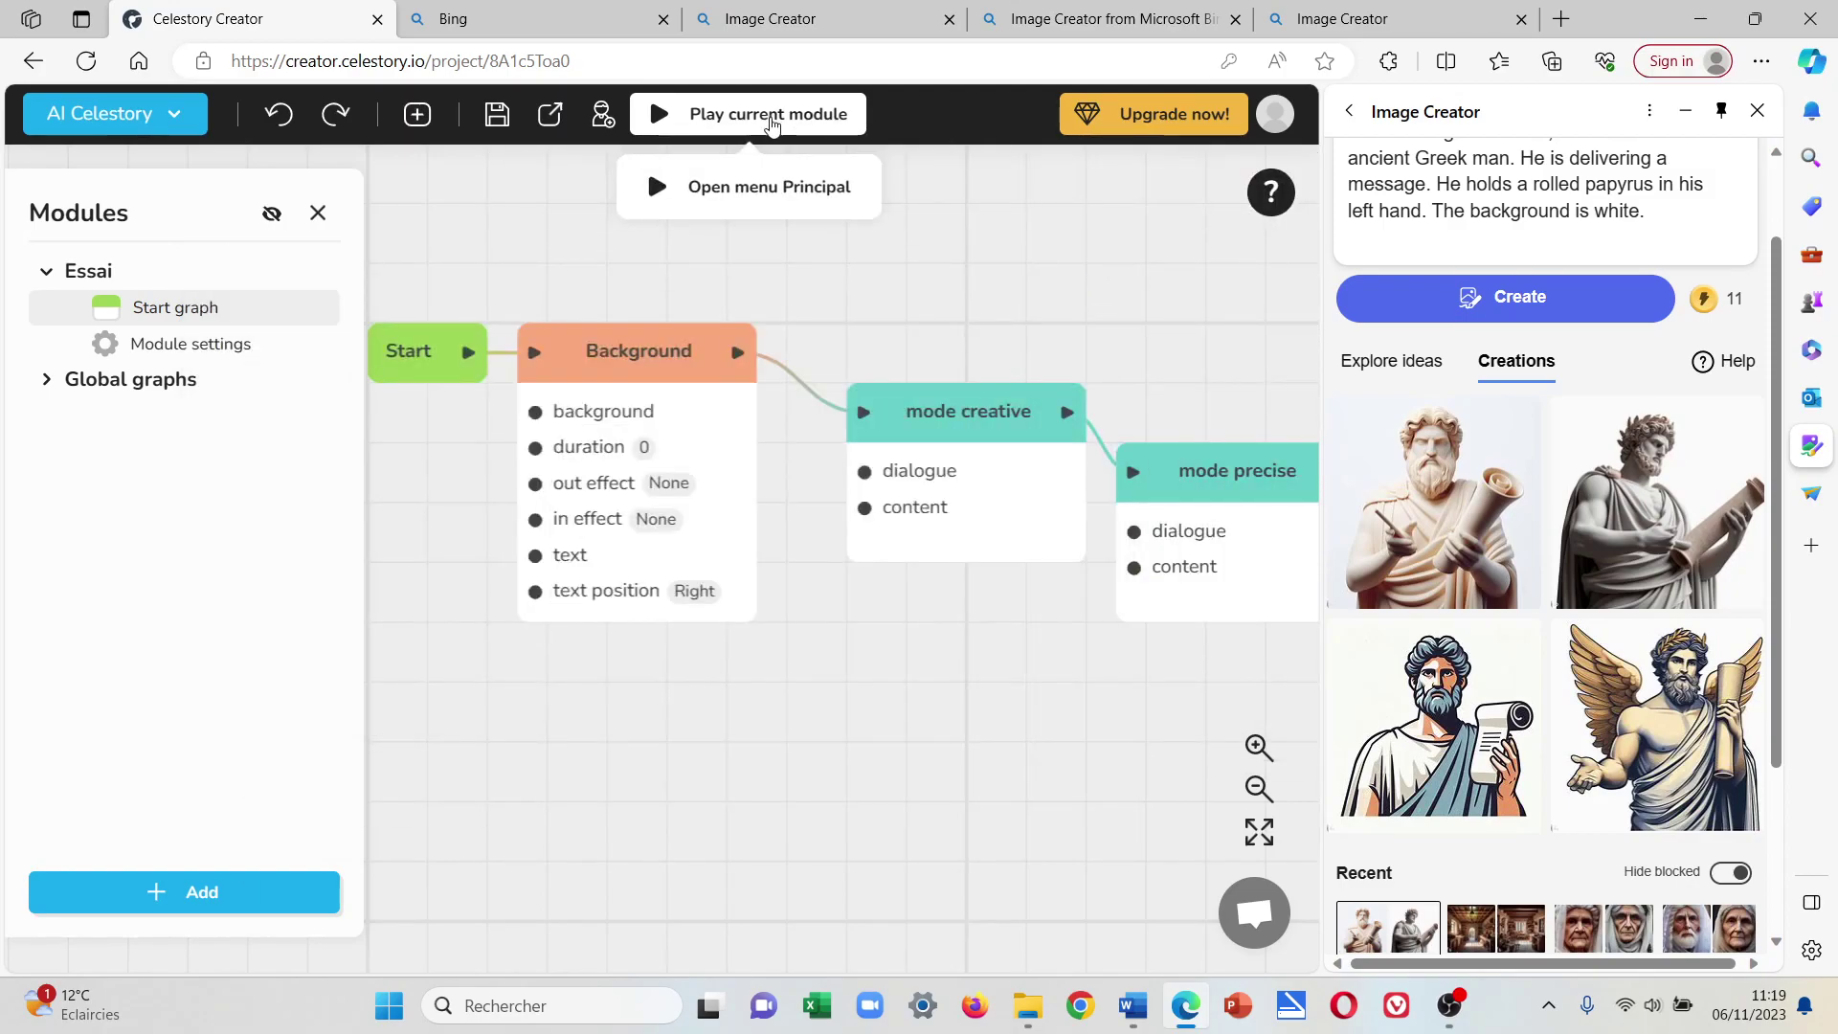
left_click(771, 121)
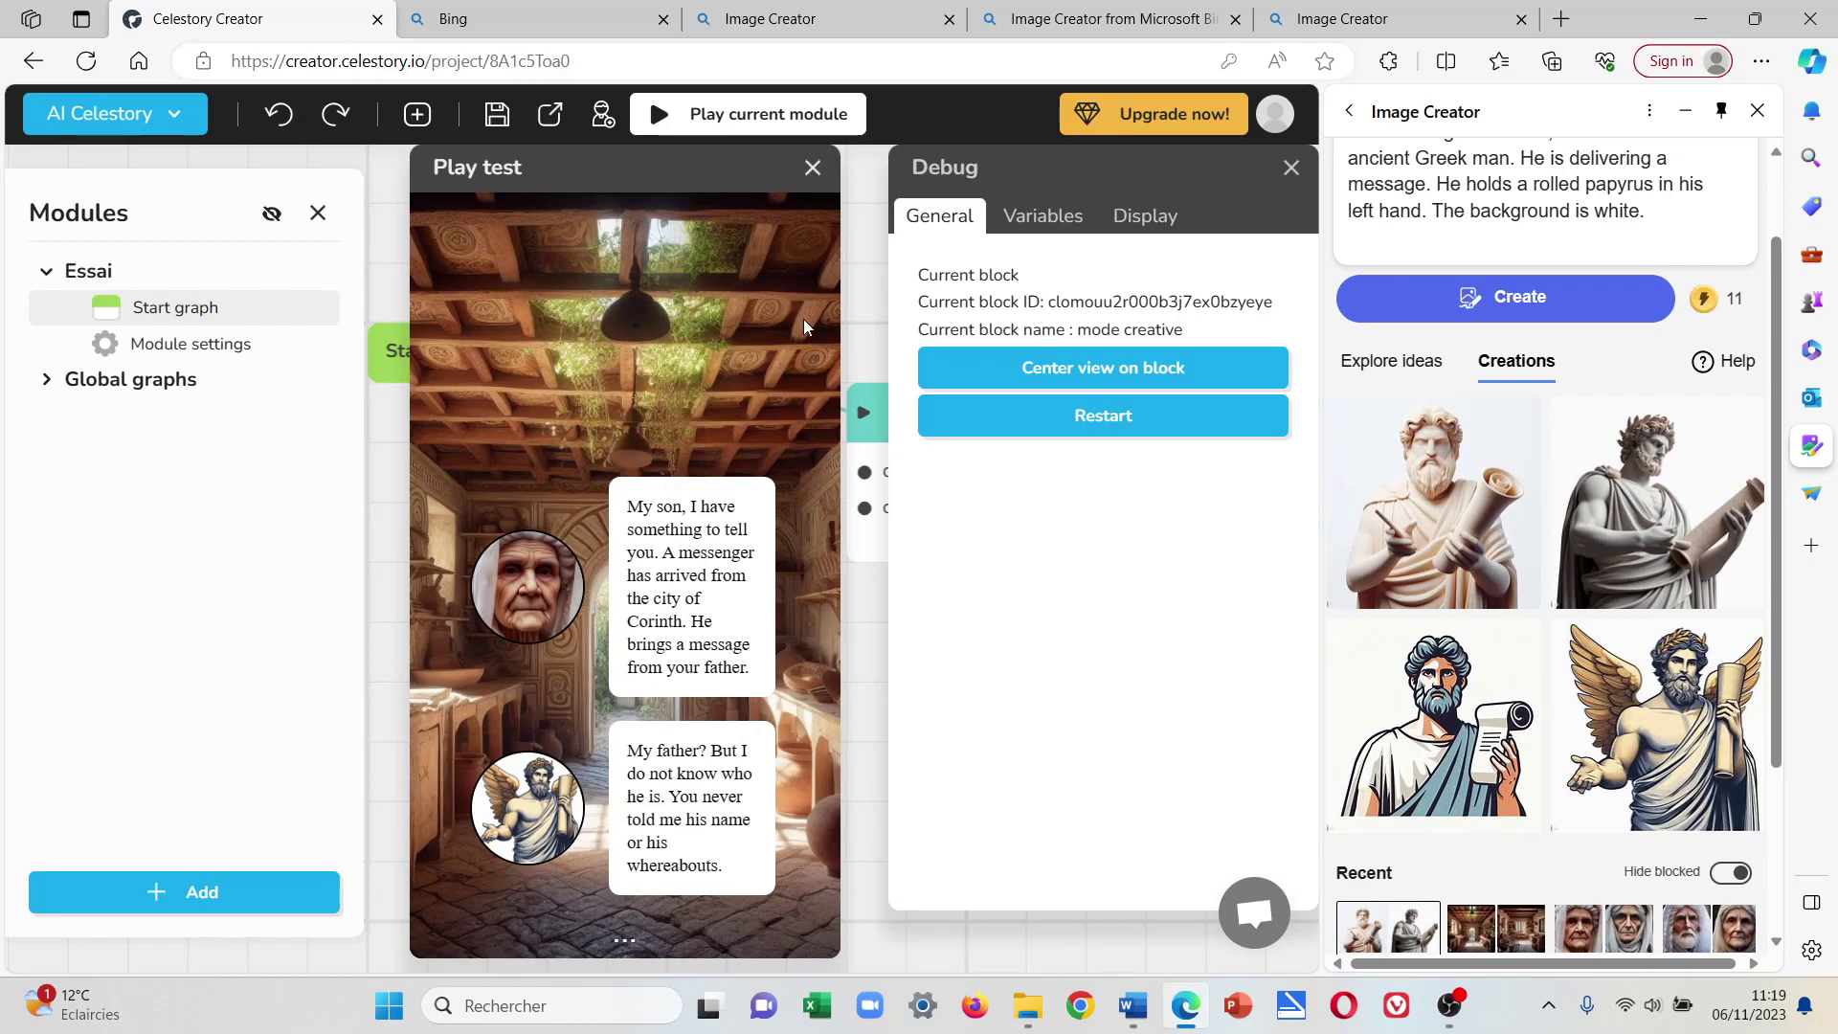
left_click(813, 168)
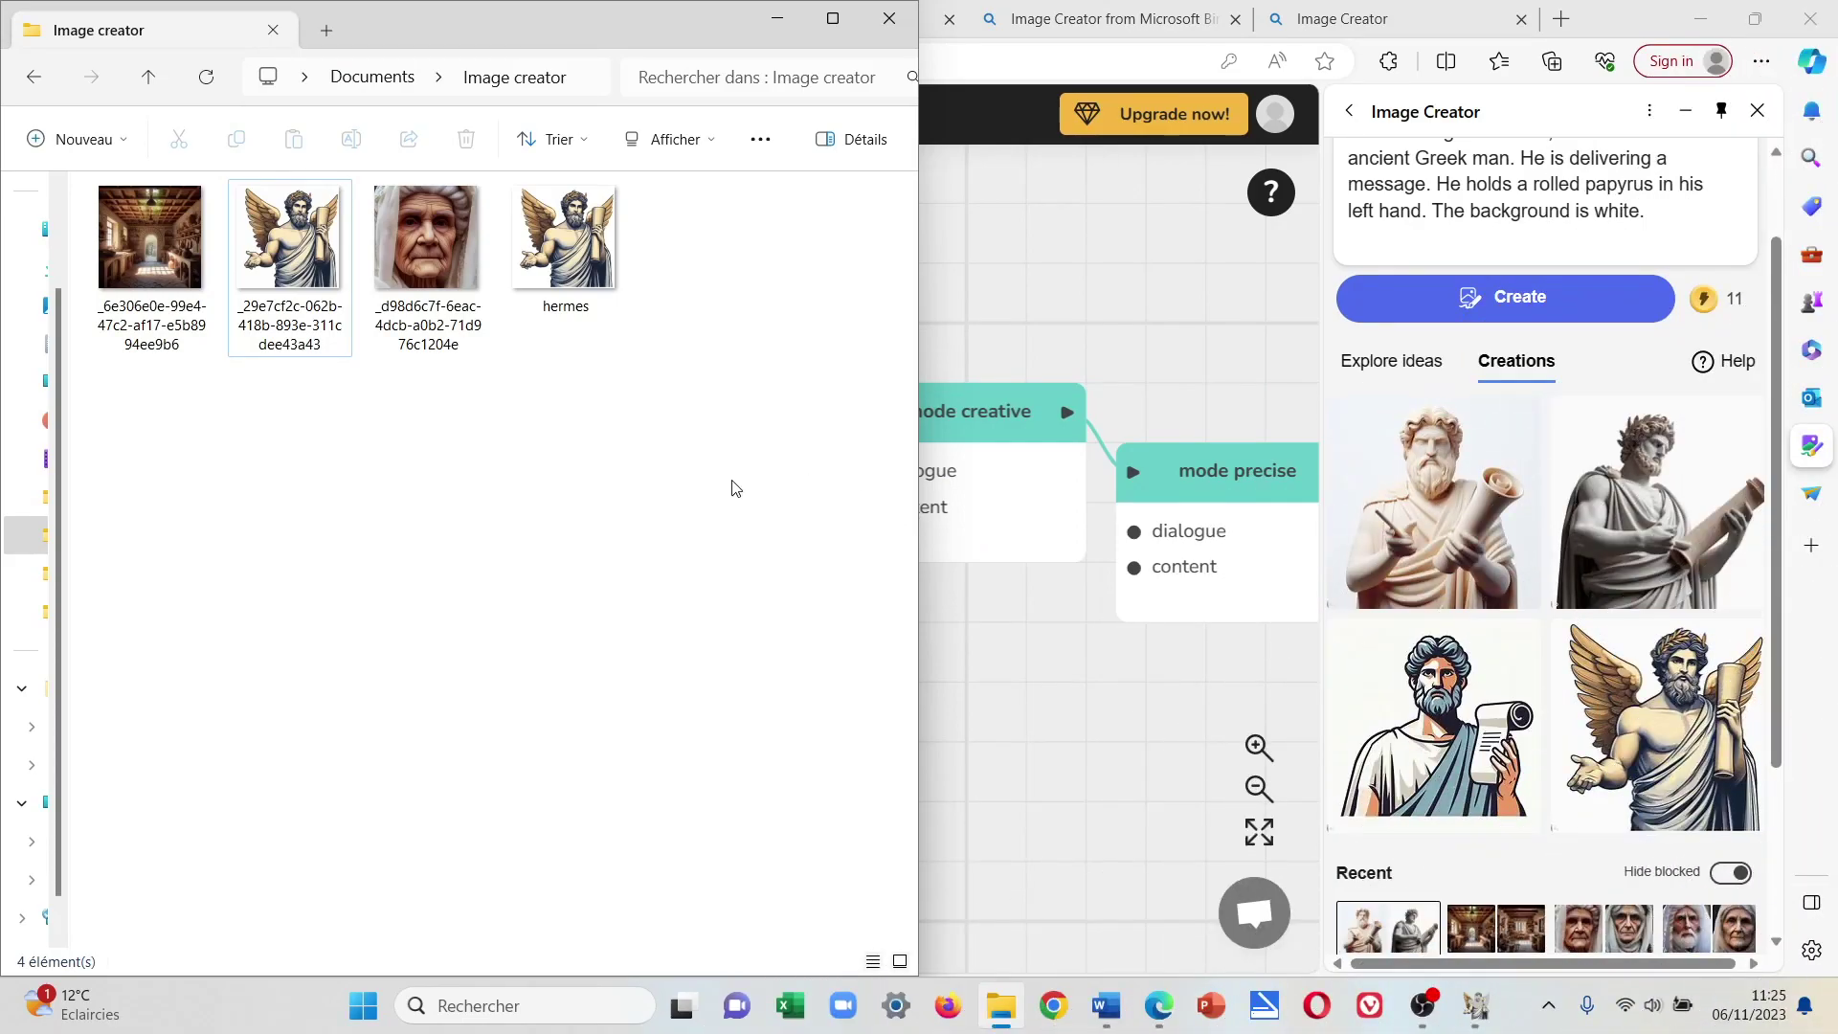
Select the hermes file in the Image creator folder, then minimize File Explorer.
left_click(606, 285)
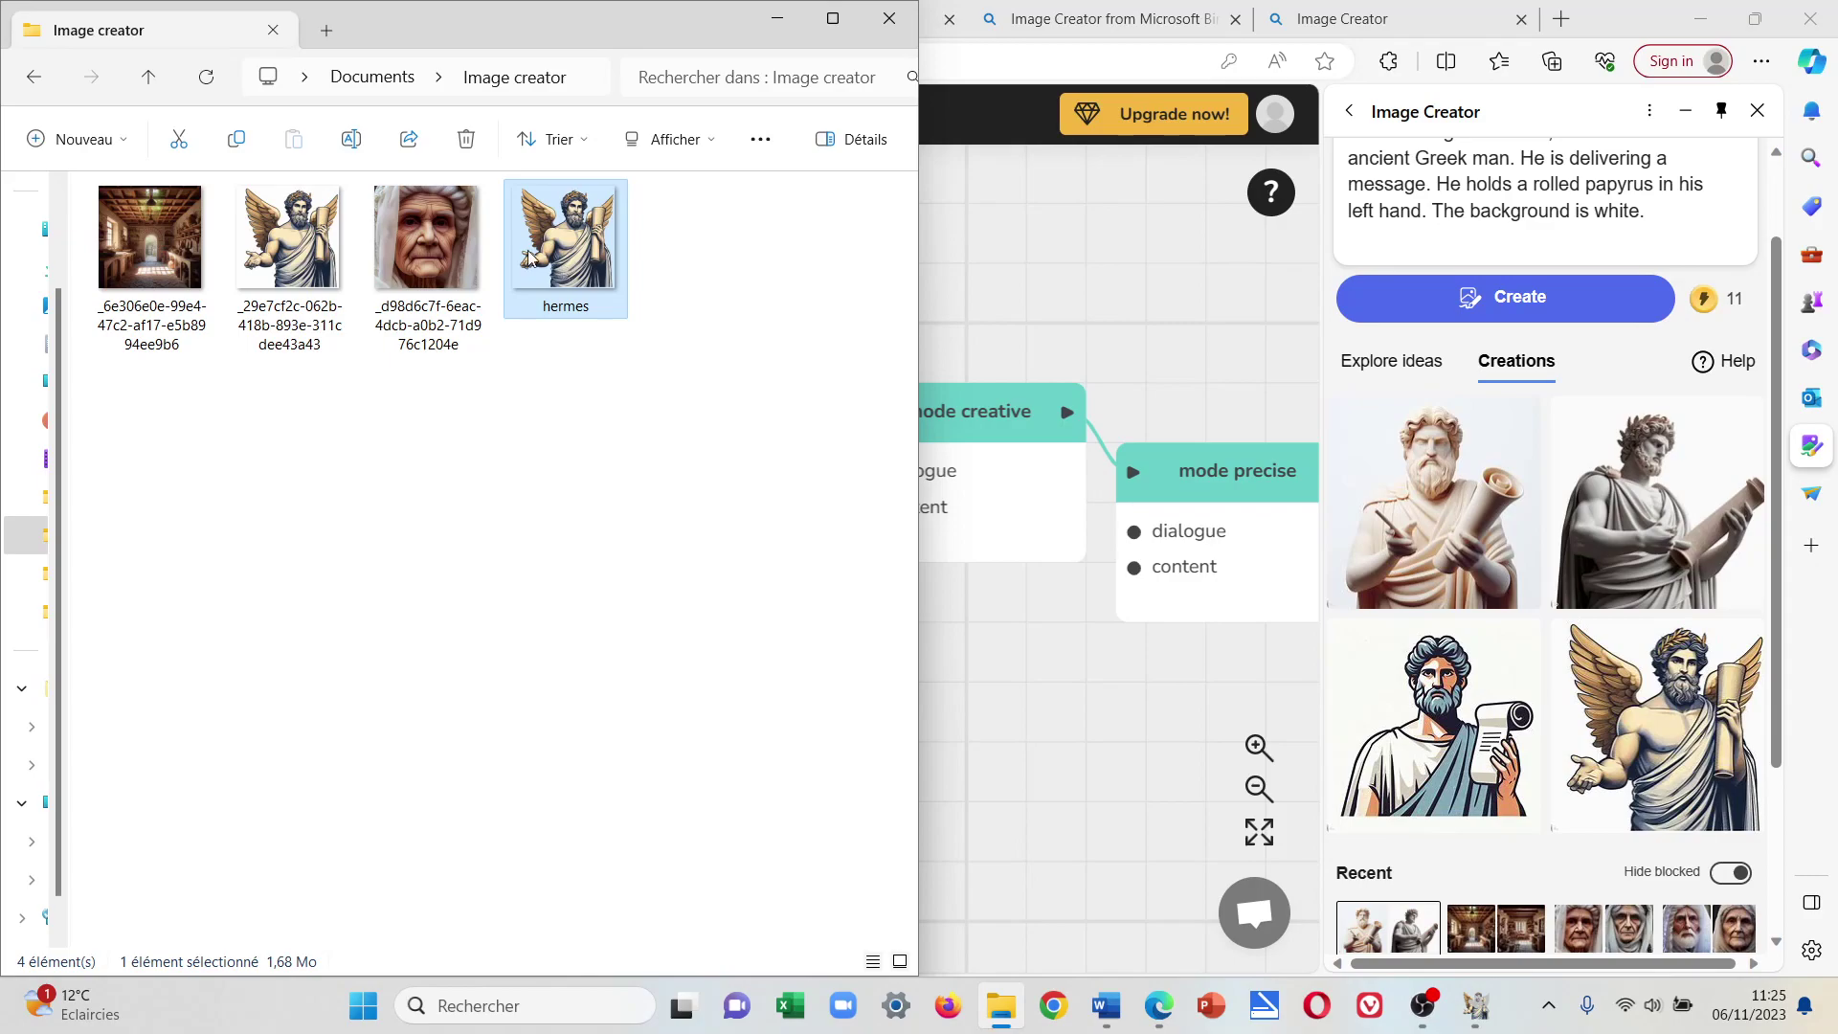
left_click(781, 20)
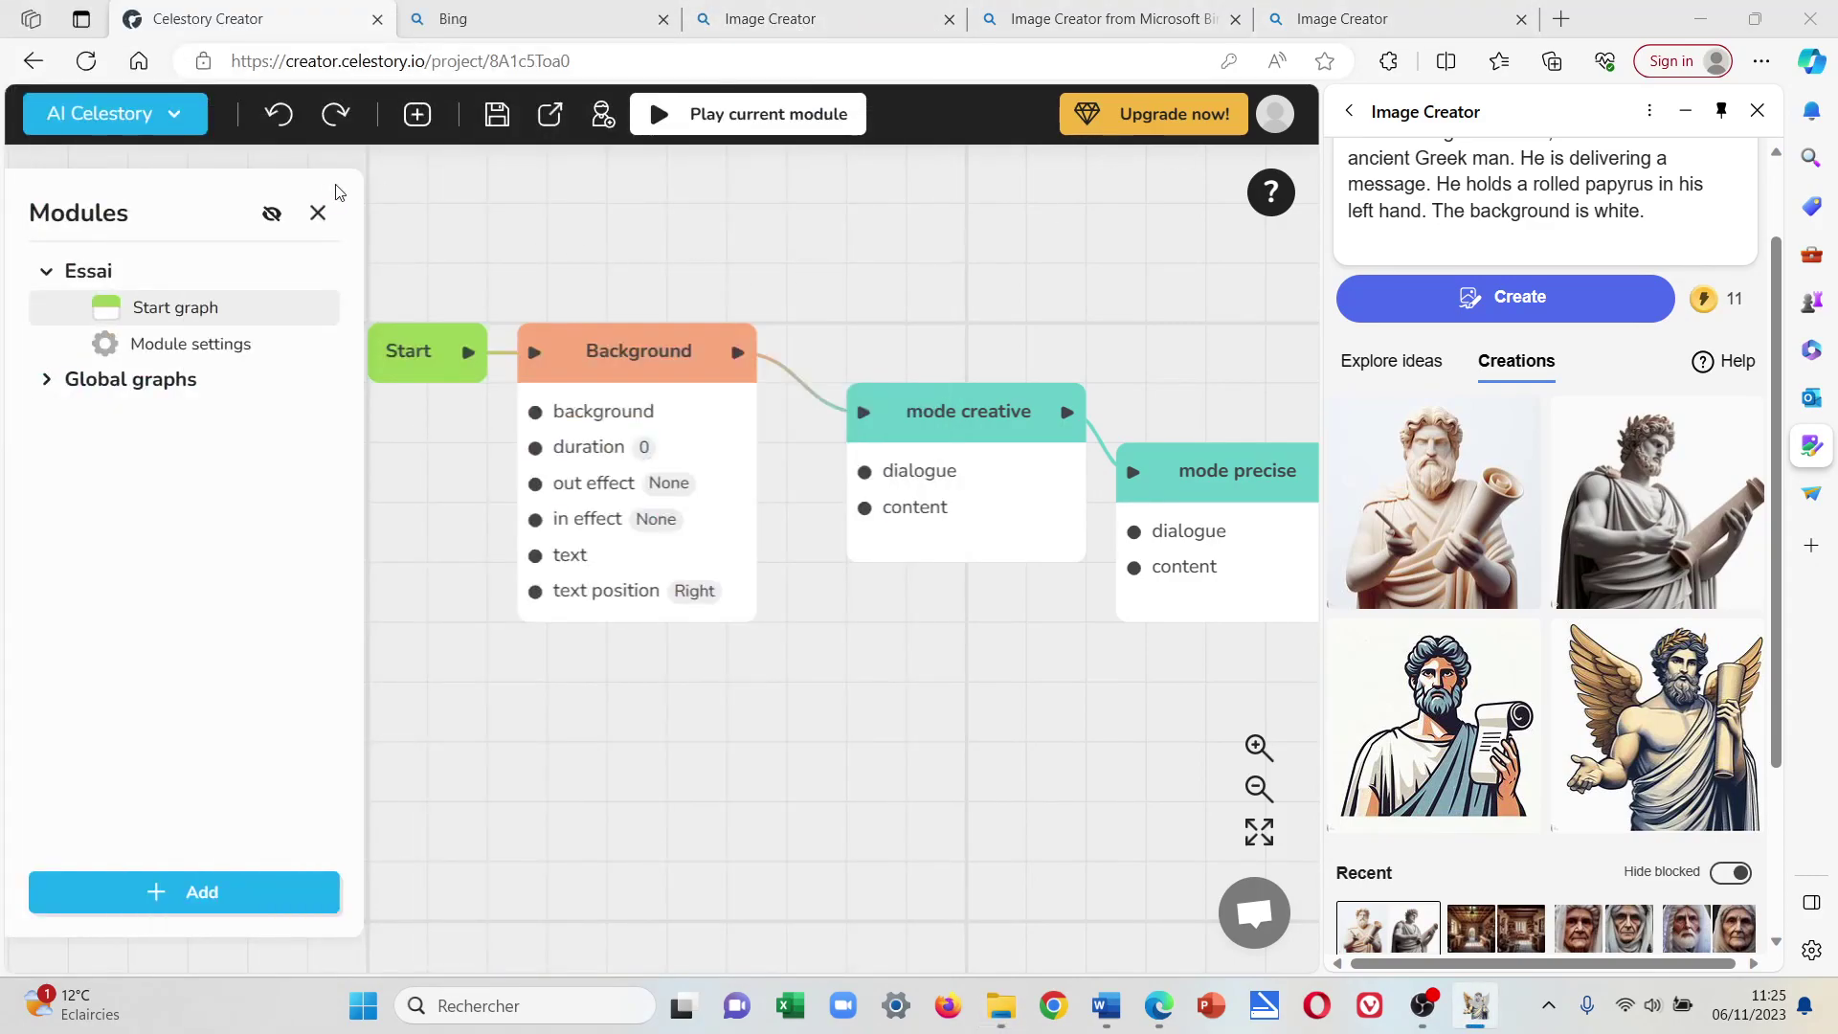
Upload hermes.png into the project's characters folder through Project files.
left_click(167, 115)
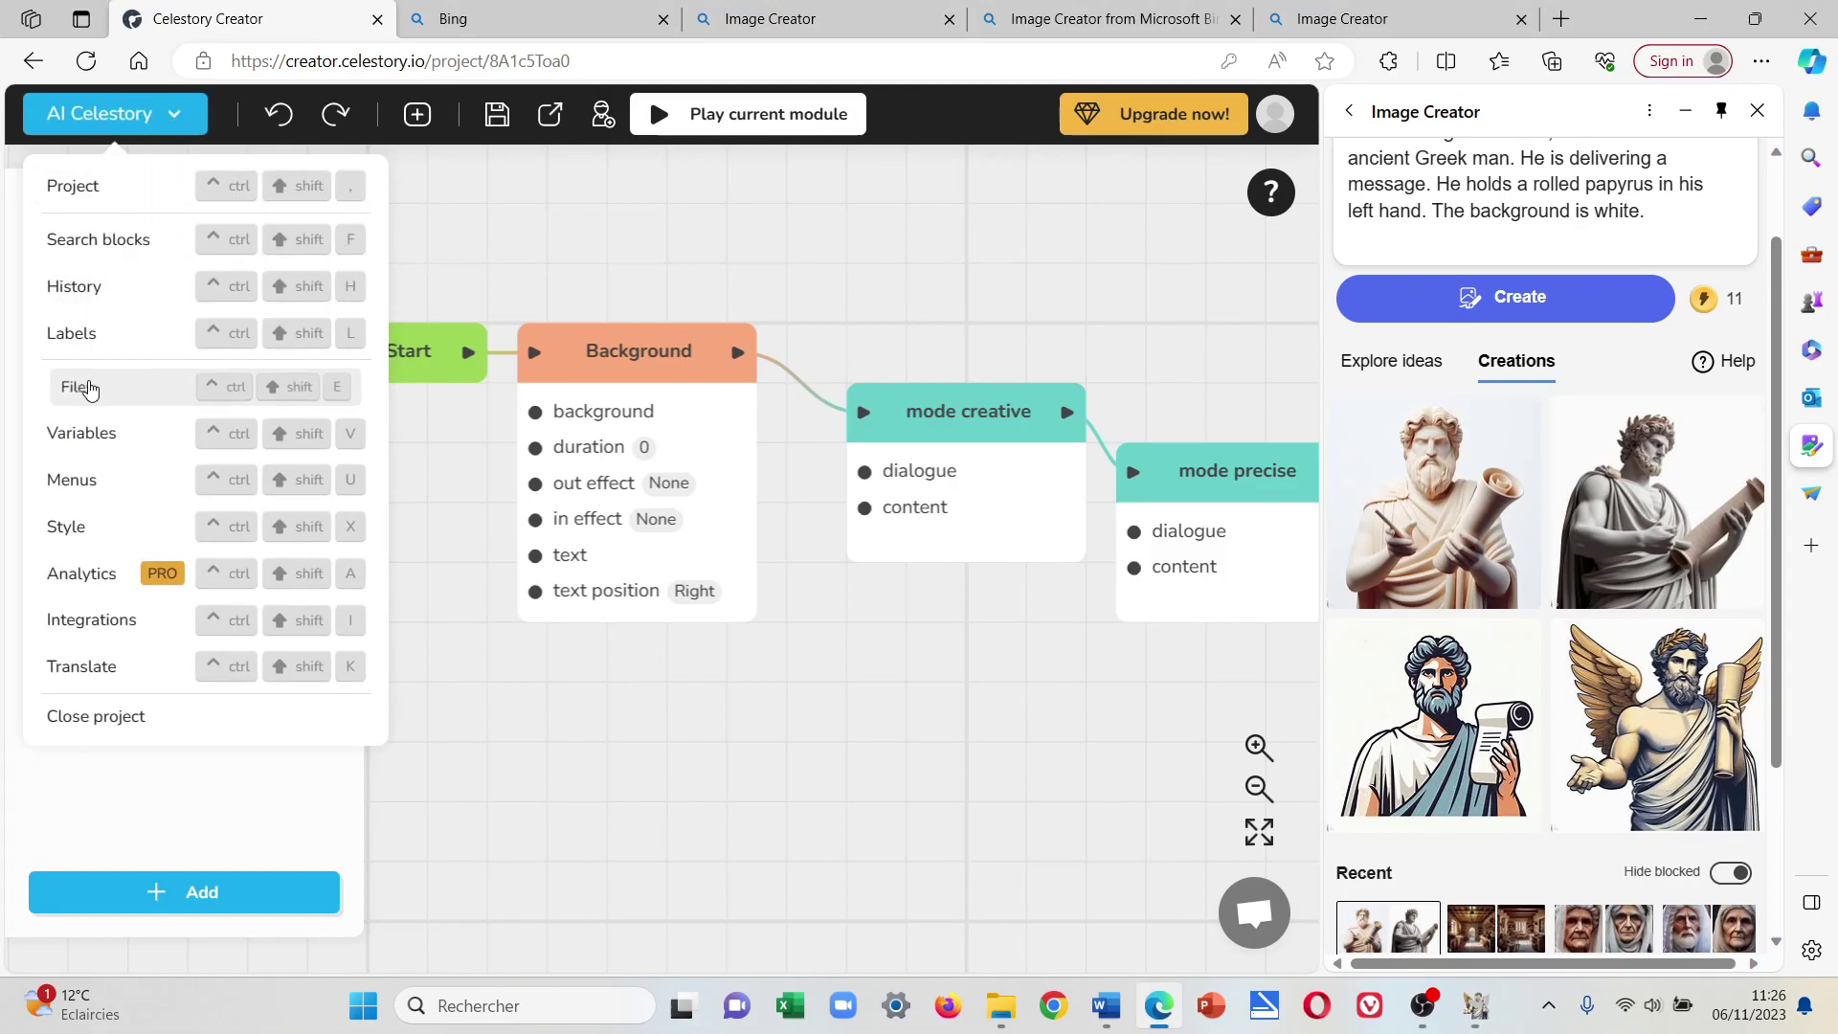
left_click(86, 383)
double_click(498, 421)
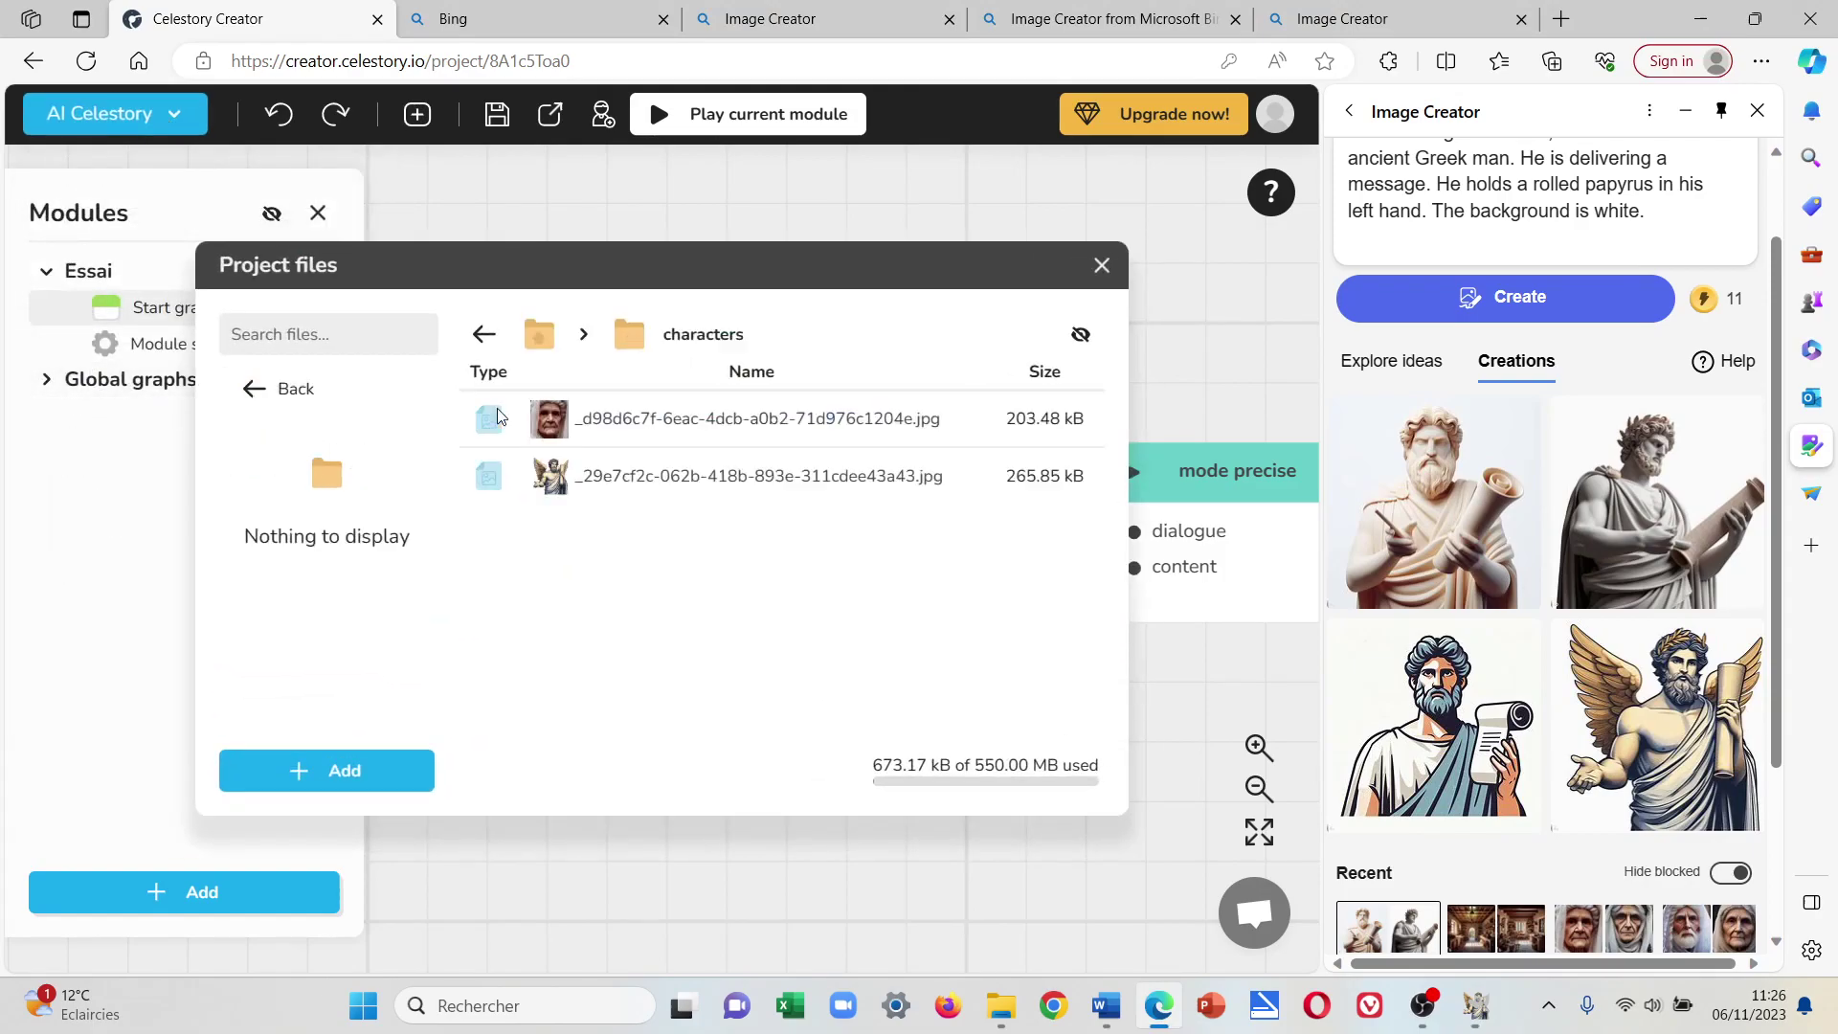
left_click(343, 771)
left_click(349, 650)
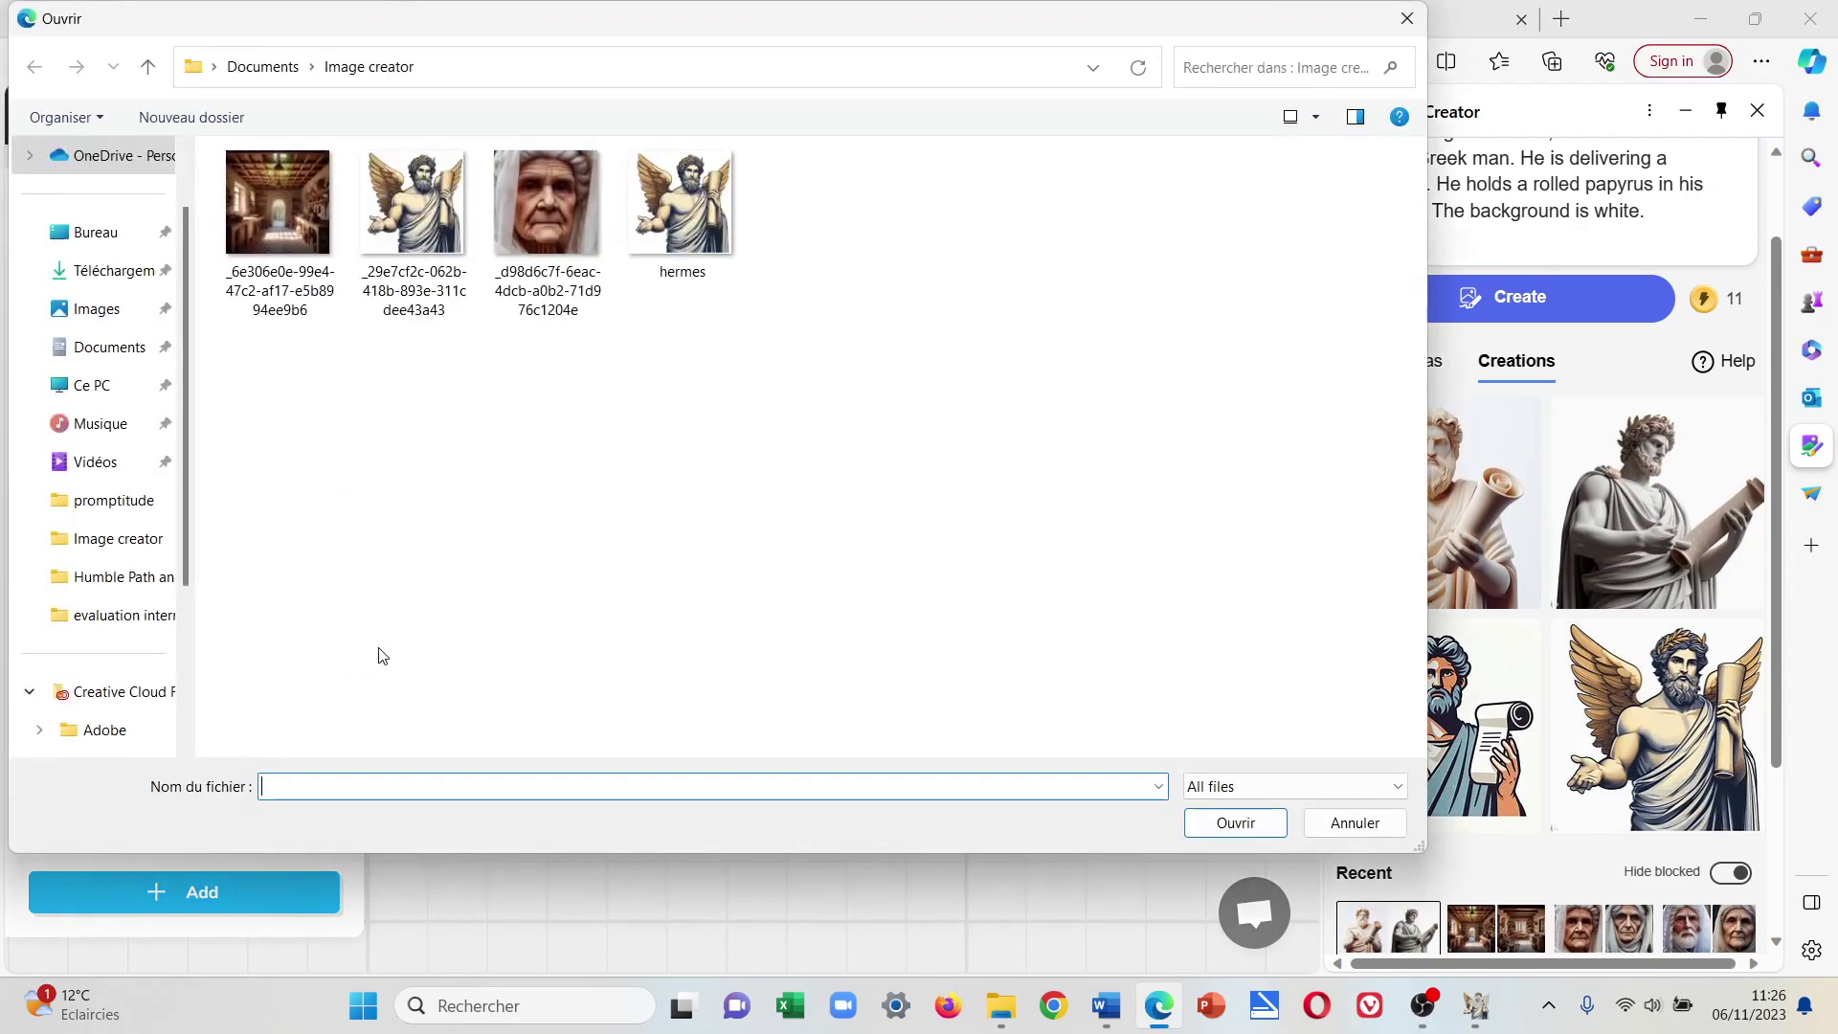
left_click(682, 205)
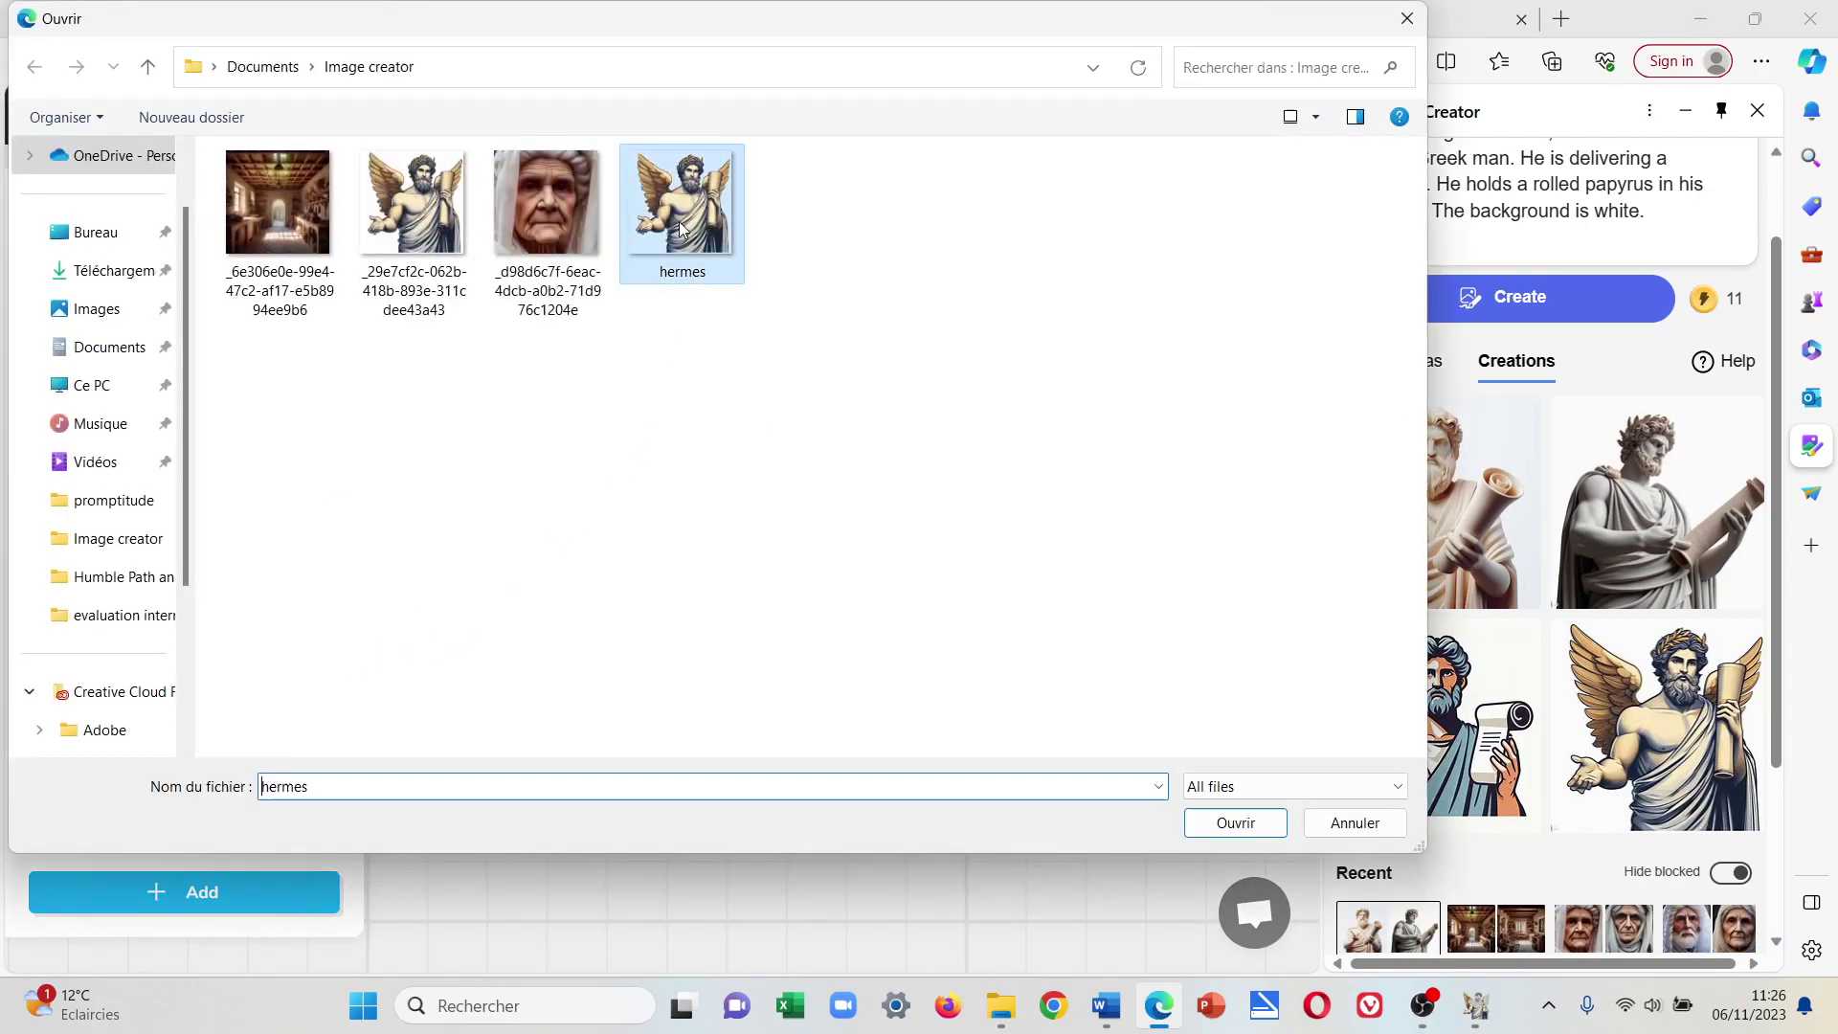
left_click(1225, 821)
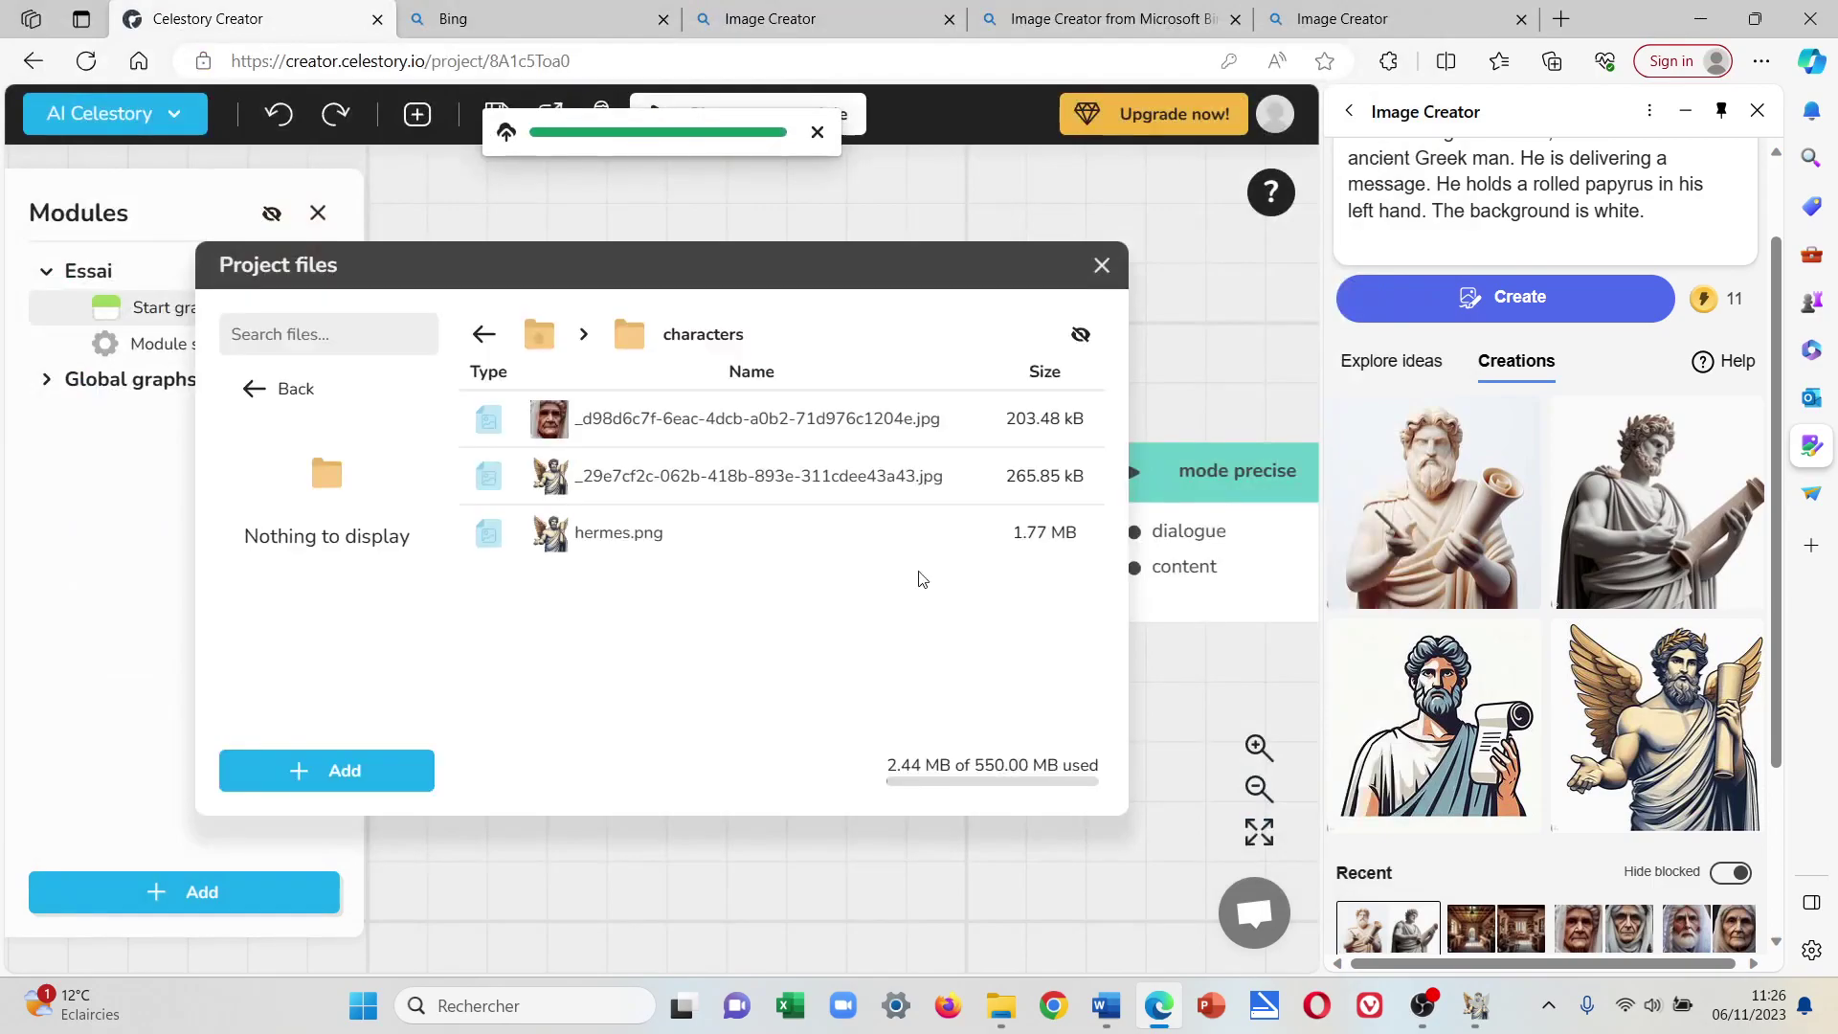
left_click(1101, 266)
Replace Kratos's character image with hermes.png from the characters folder.
left_click(284, 345)
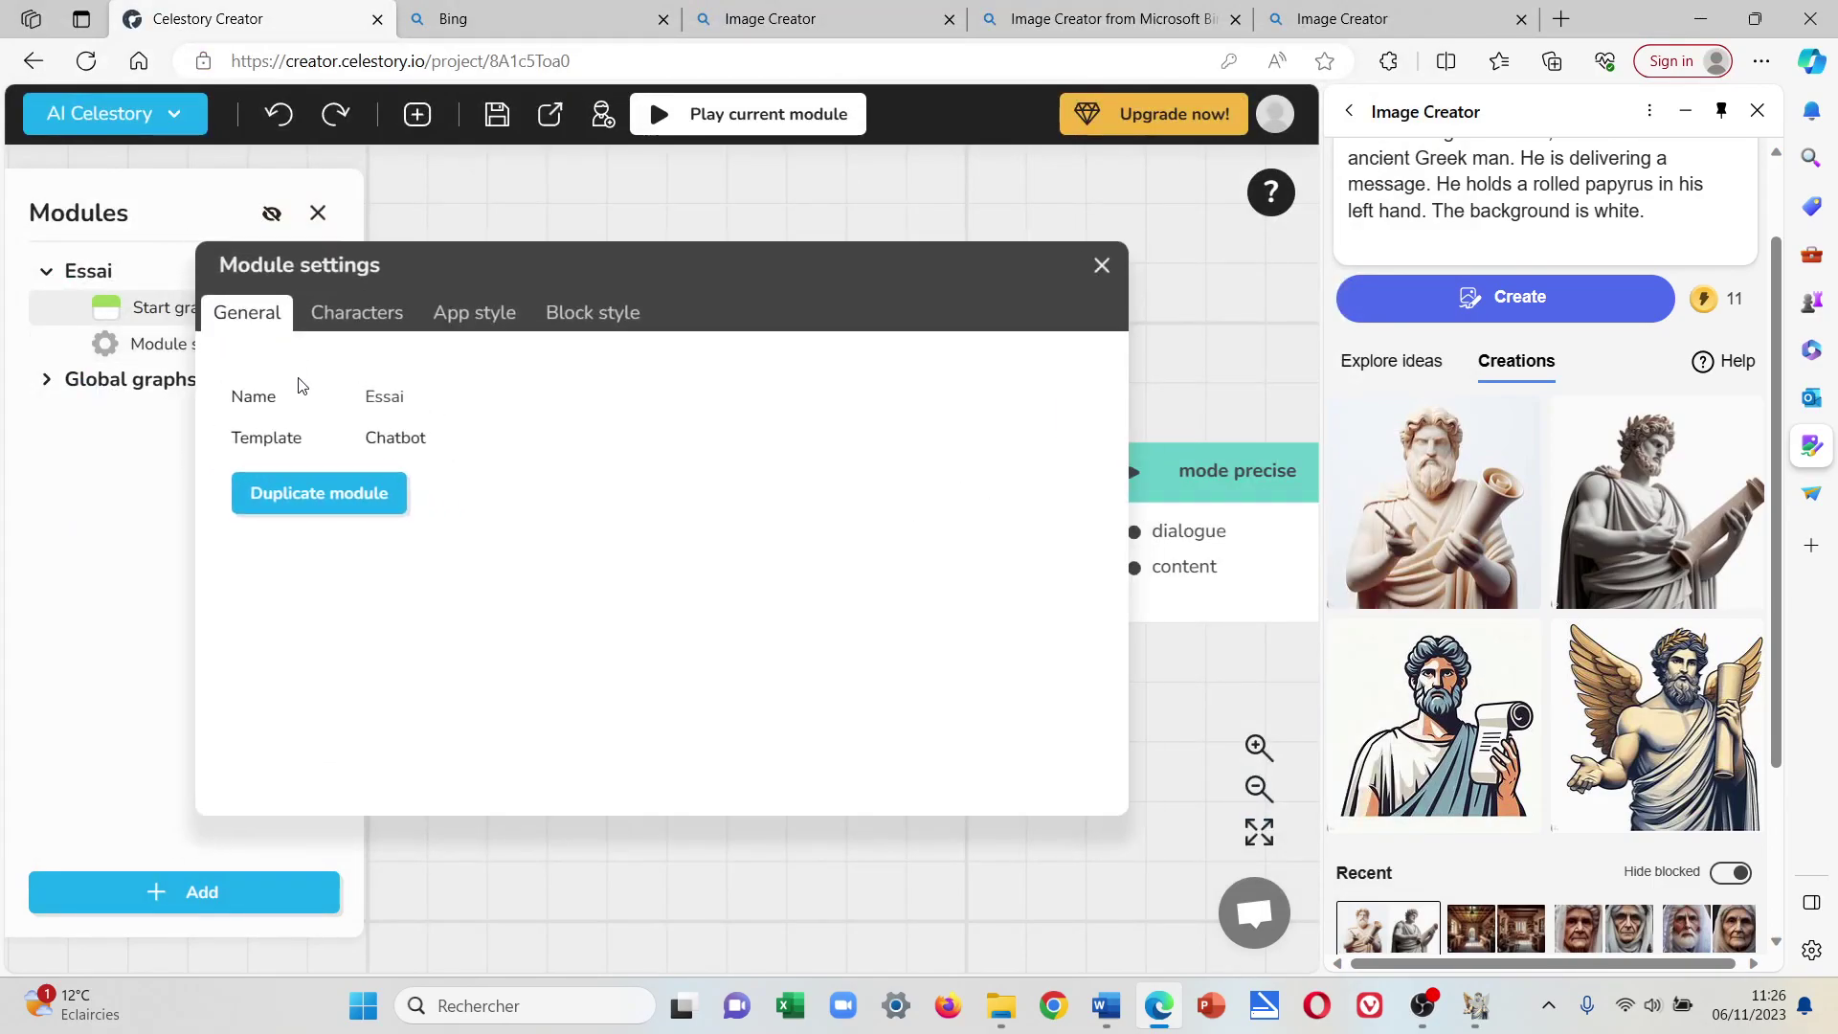
left_click(353, 321)
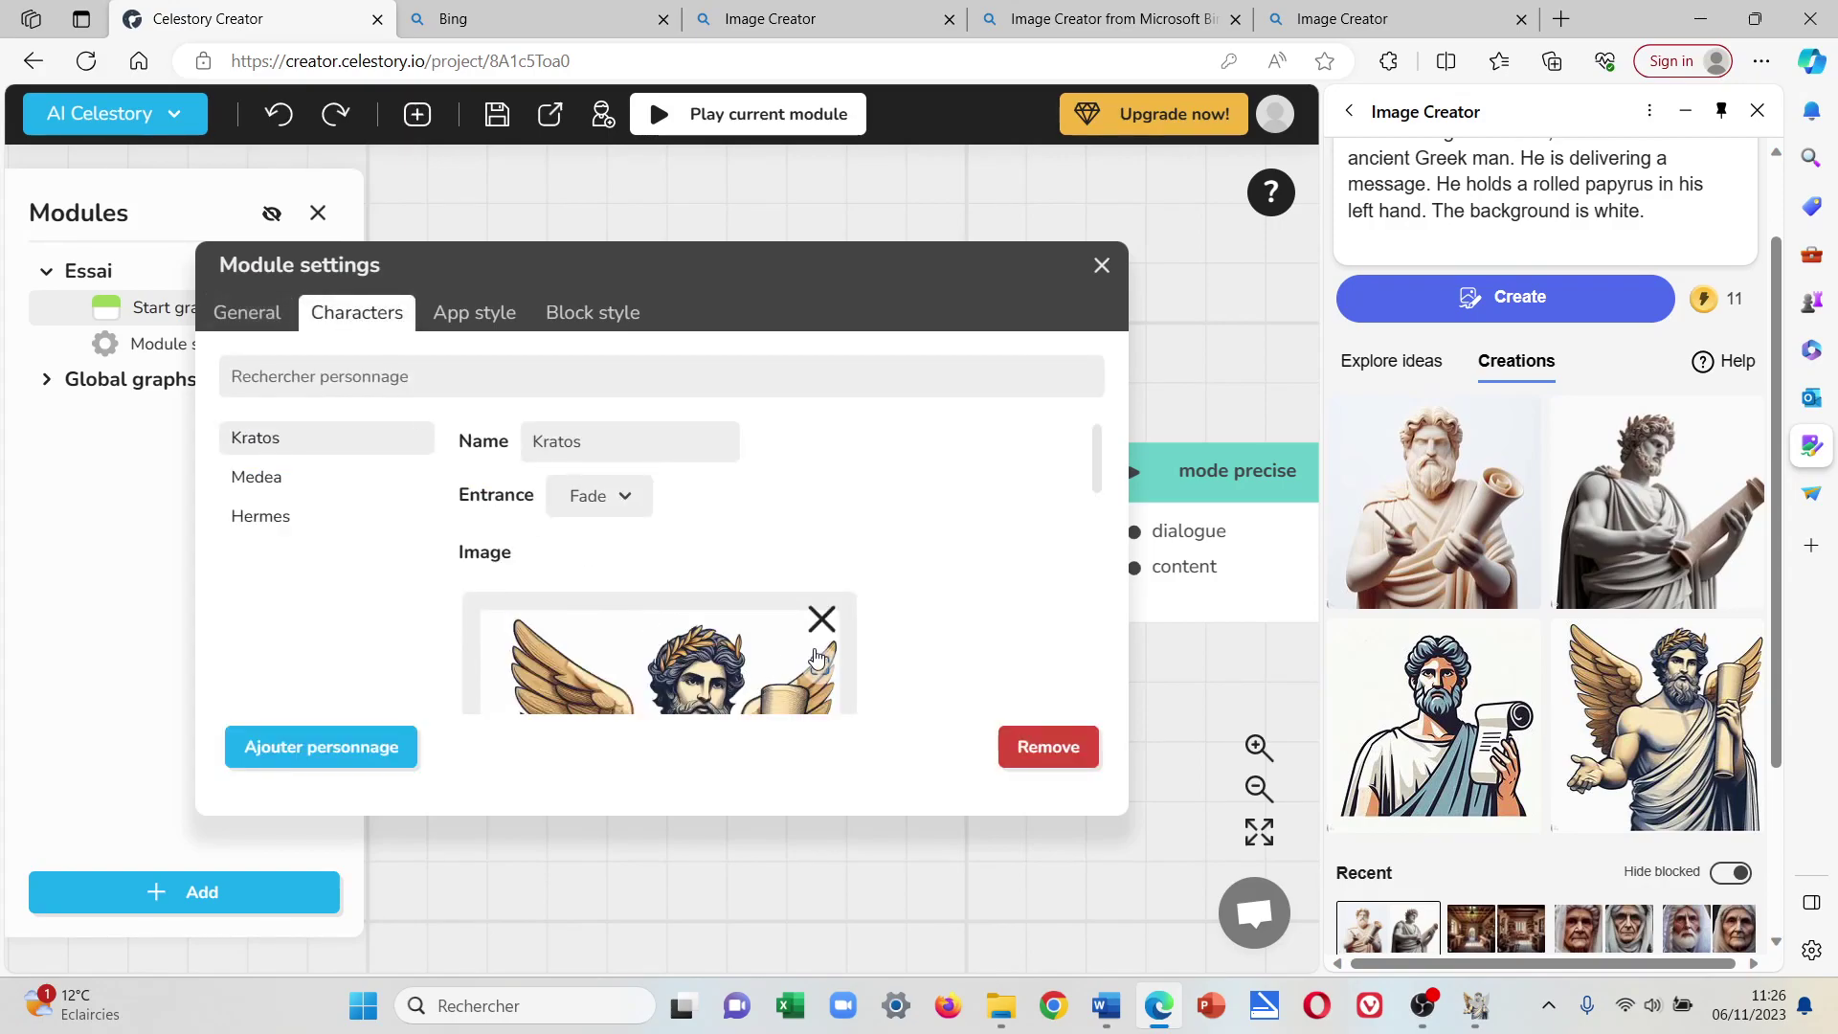
left_click(822, 619)
scroll(707, 595, "down", 1)
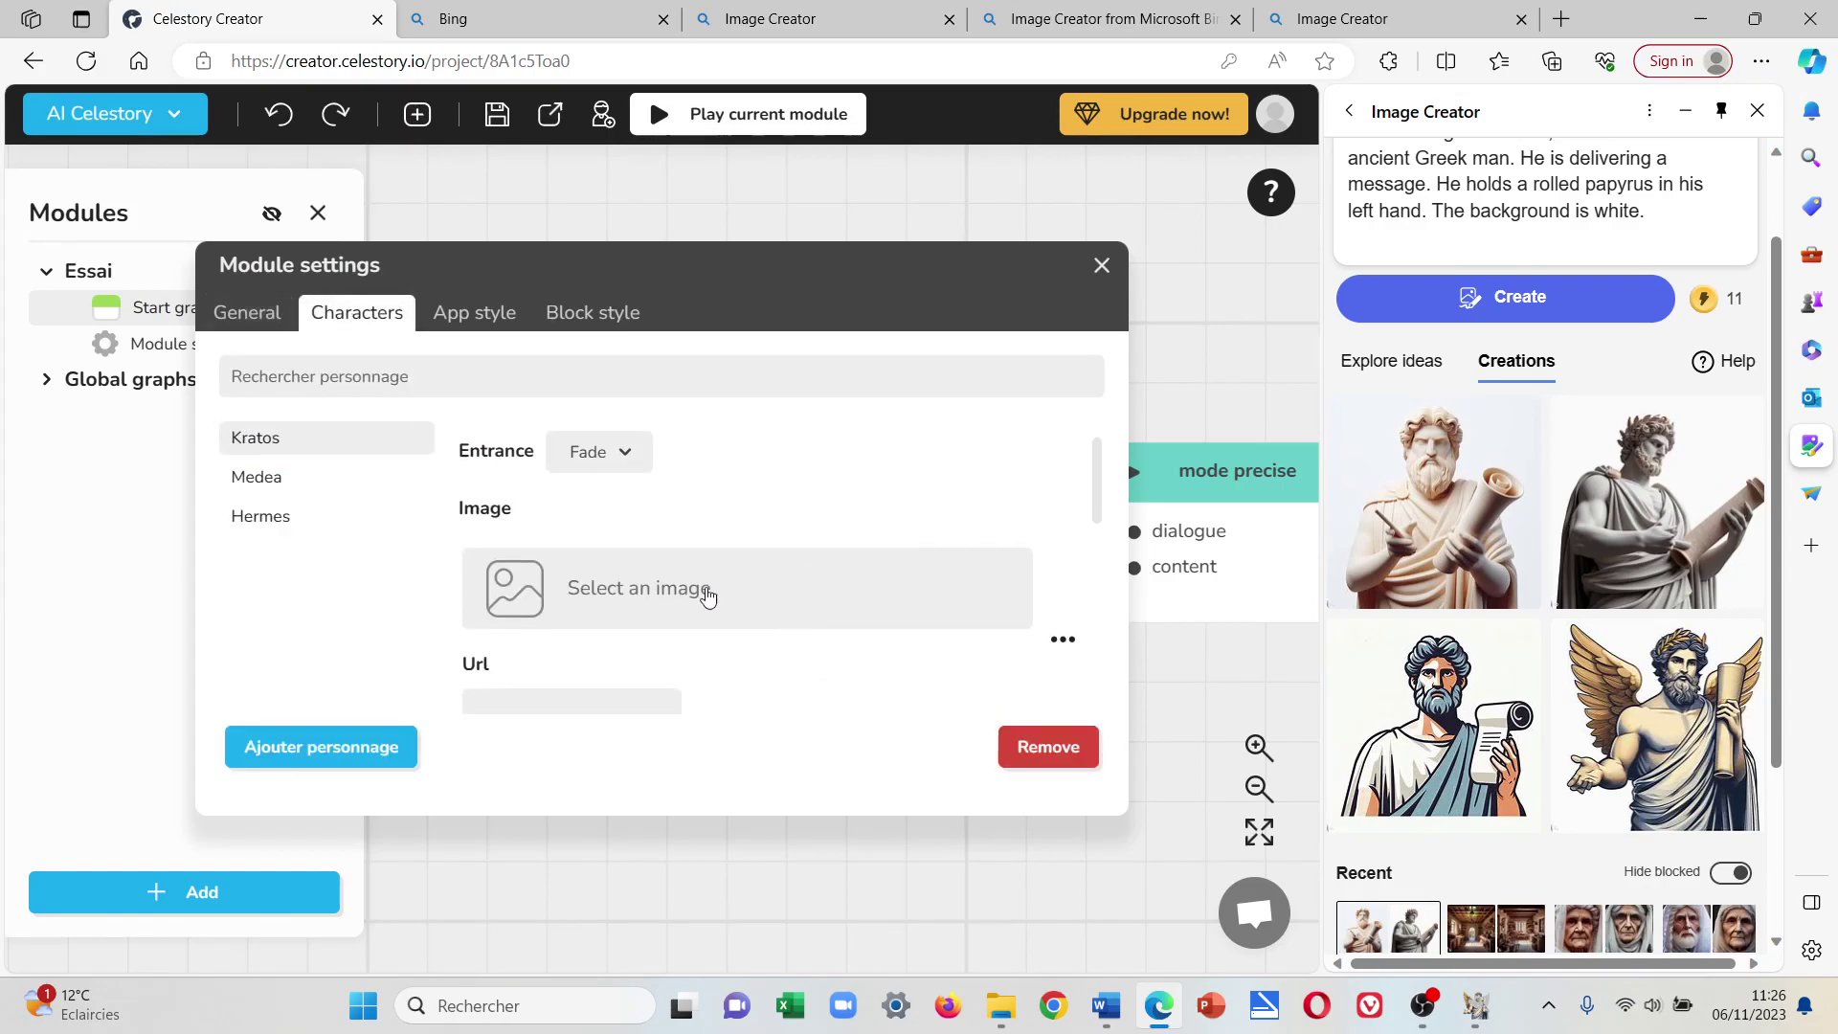
left_click(525, 598)
double_click(491, 402)
double_click(577, 536)
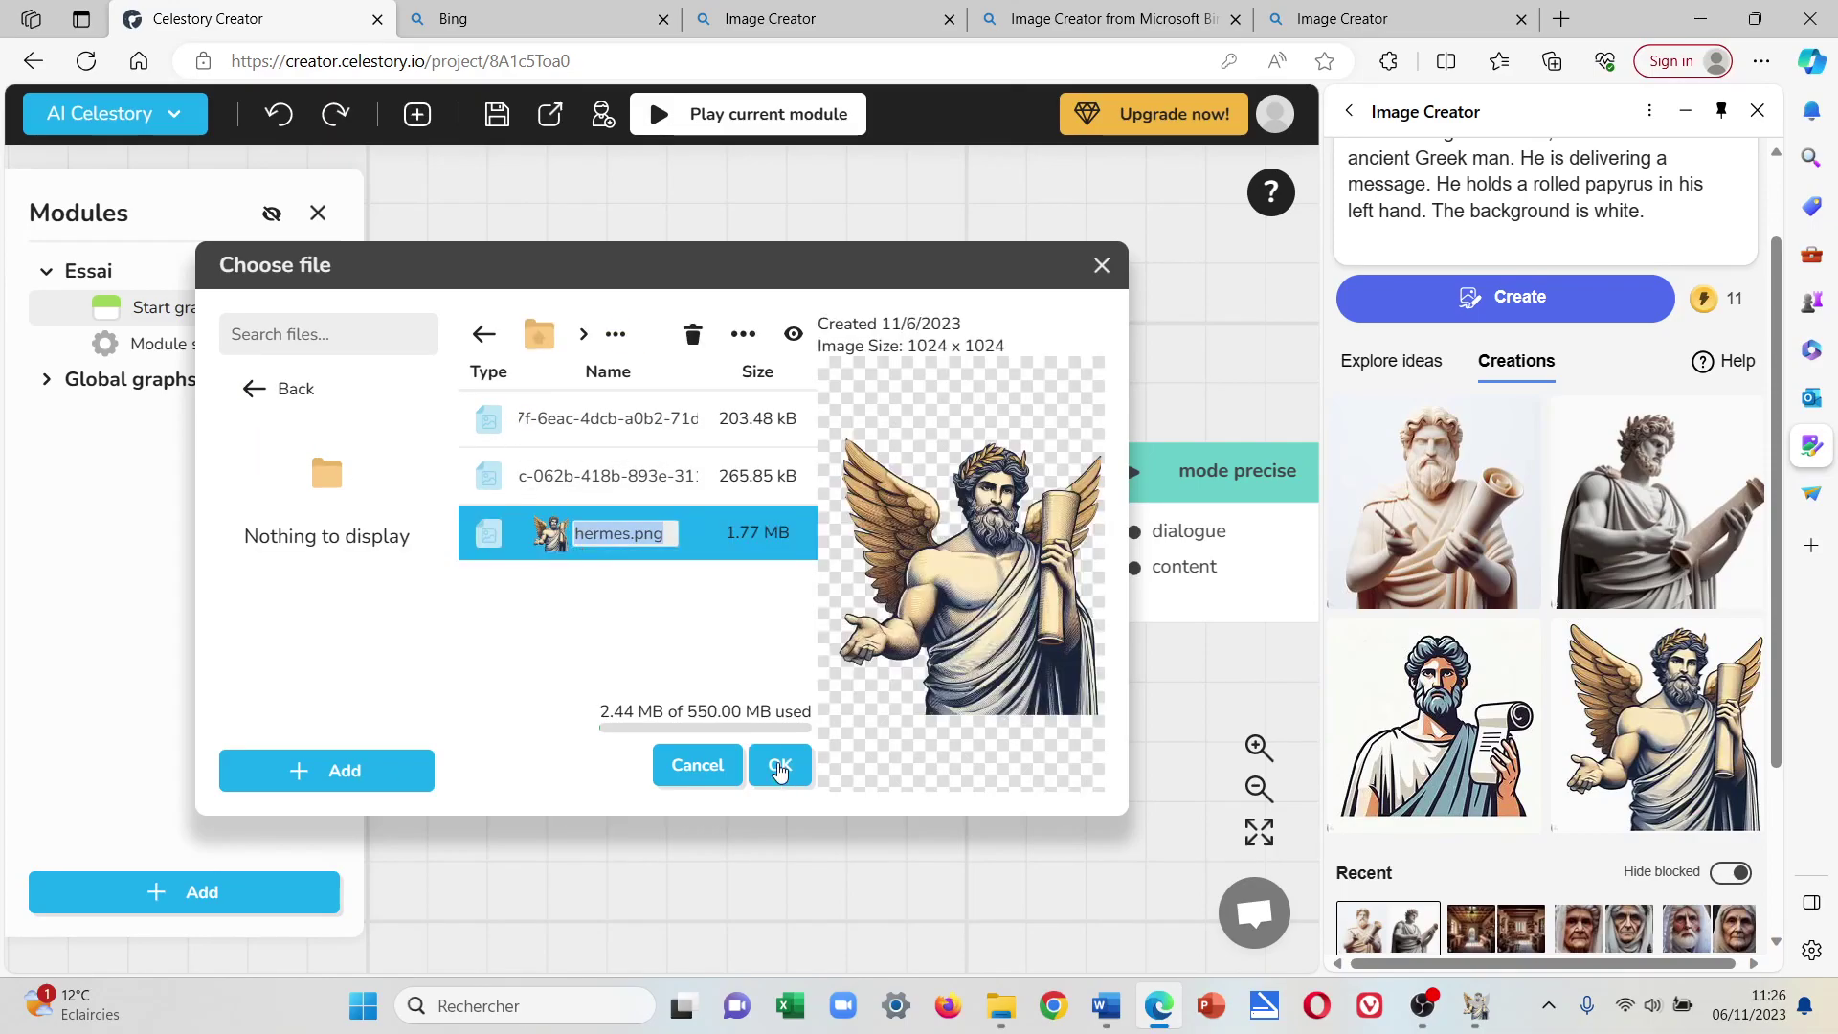
left_click(780, 767)
left_click(1098, 260)
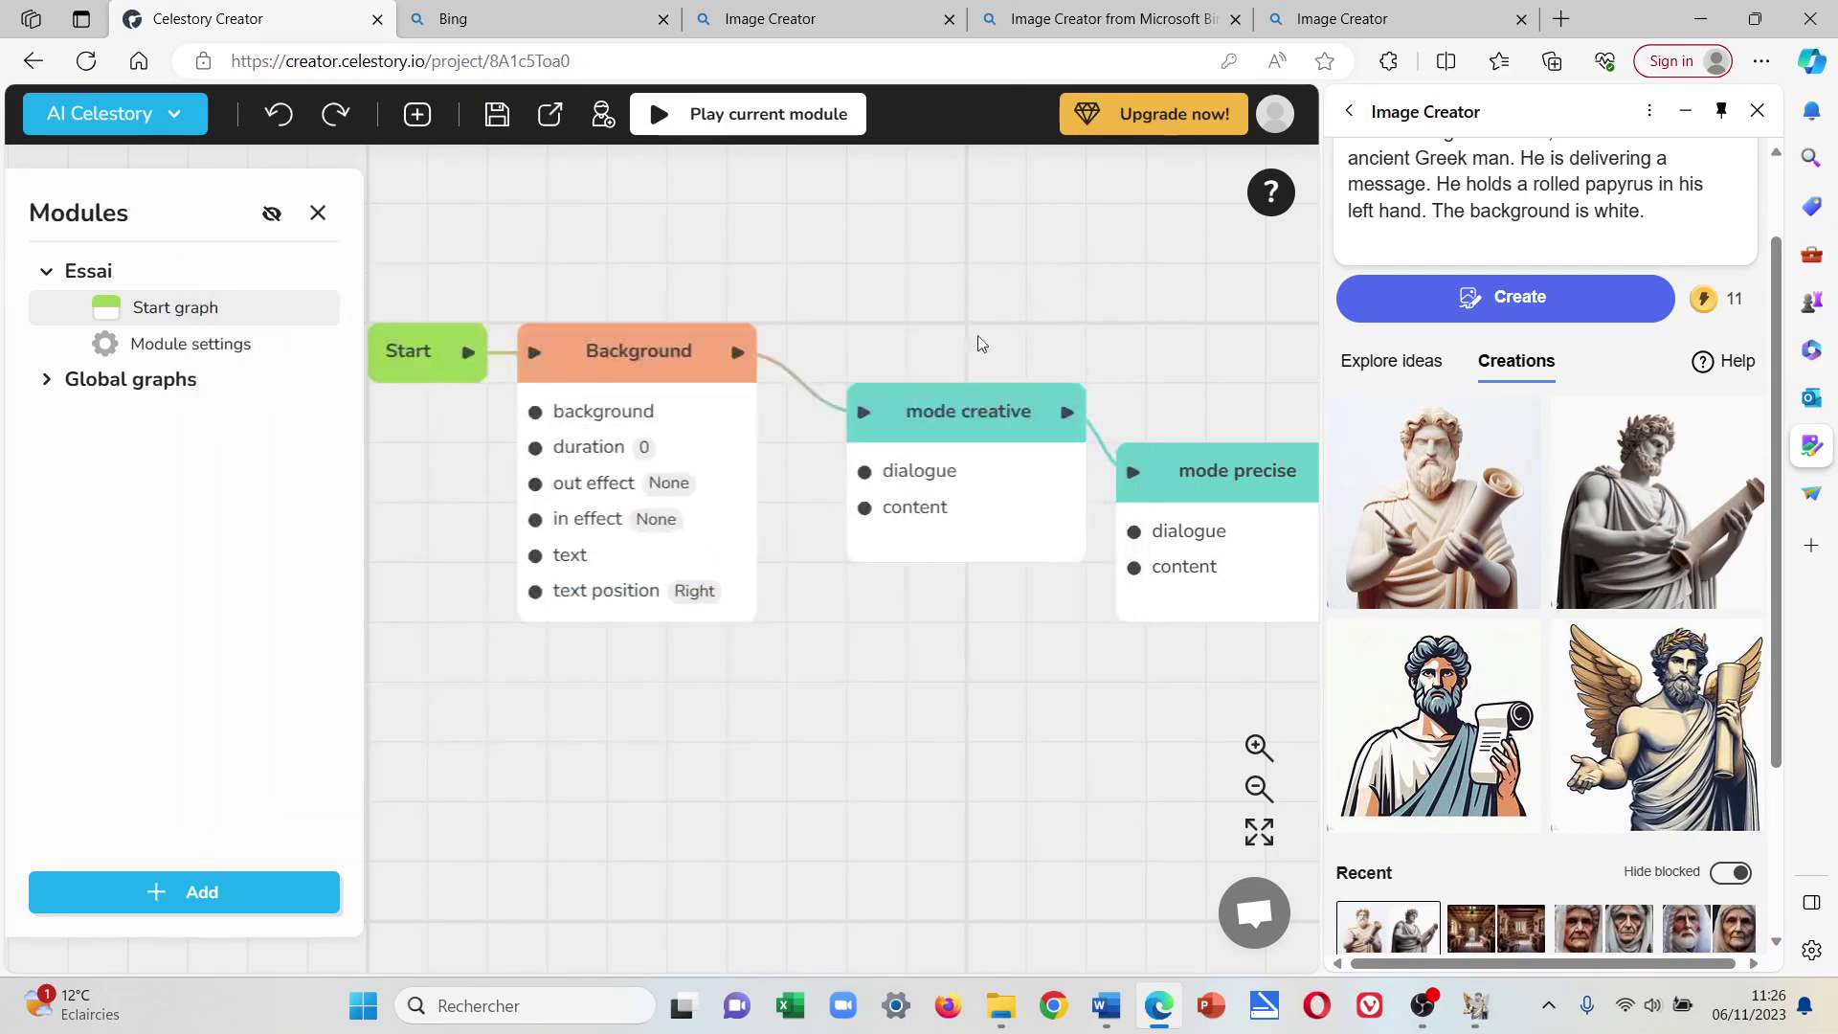
Make Kratos the speaker of the mode creative block's first line instead of Medea, and save.
left_click(950, 417)
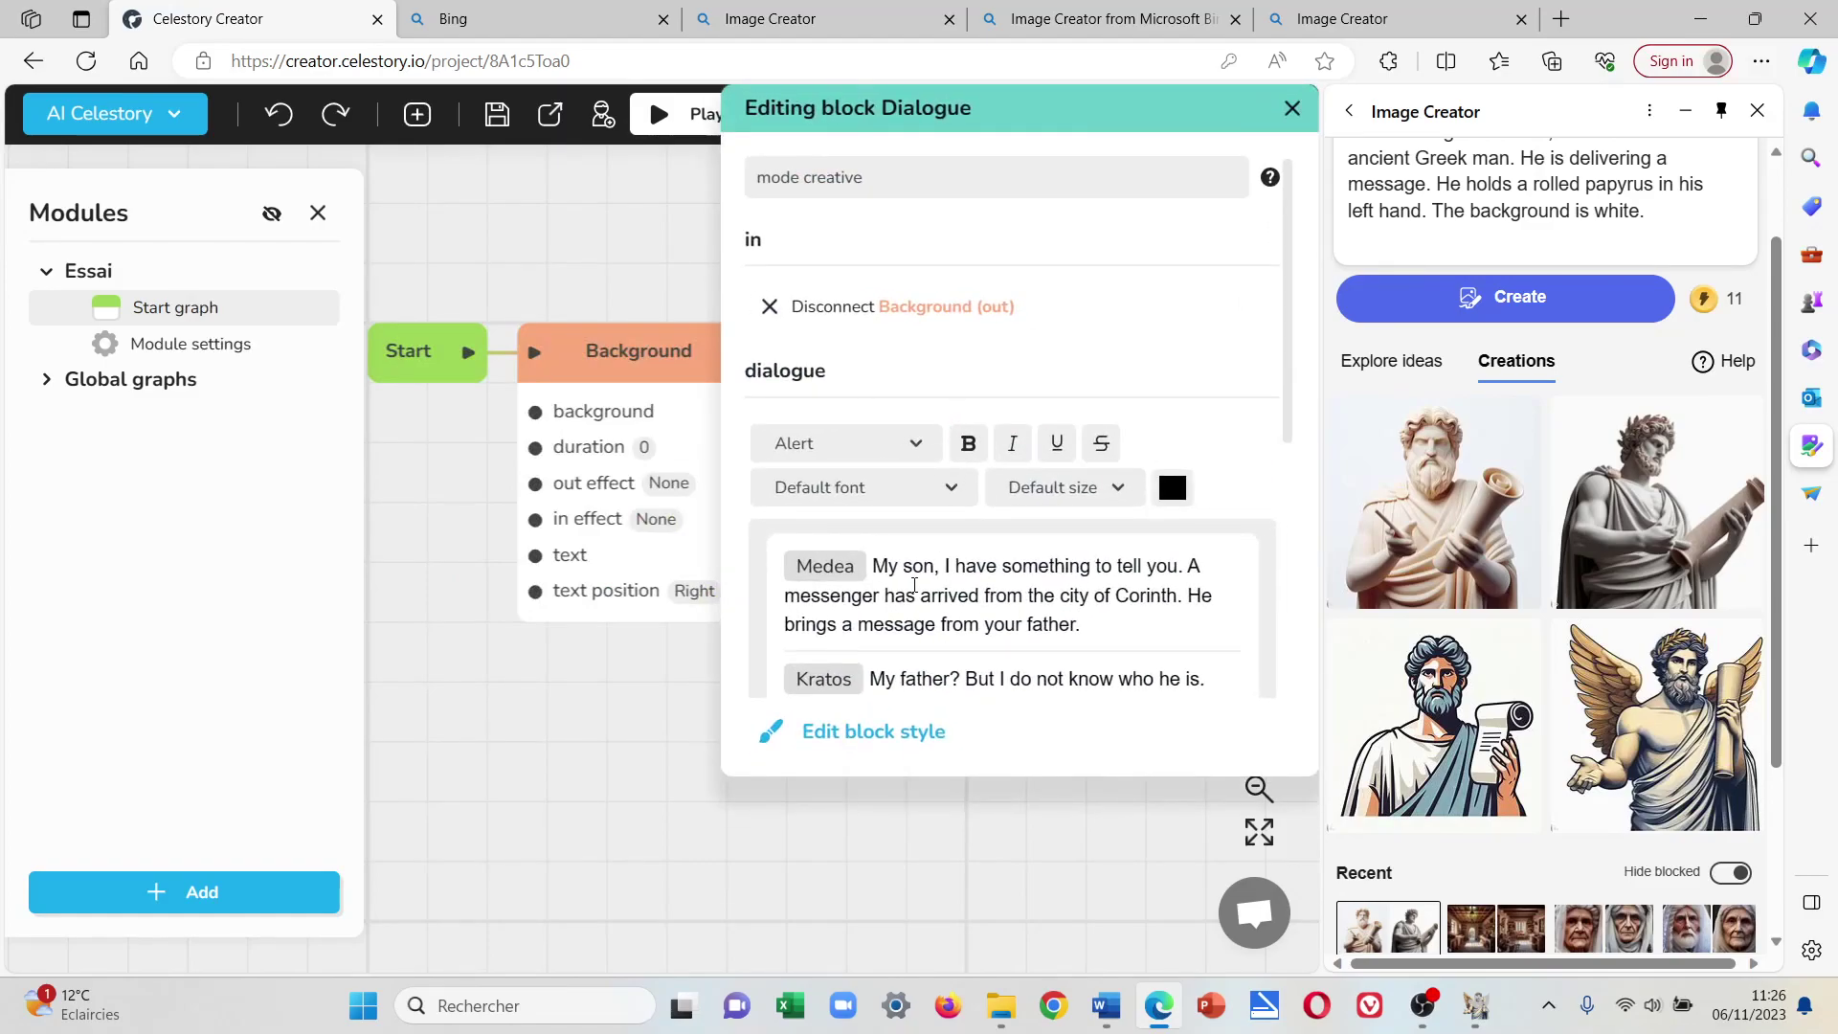
left_click(870, 565)
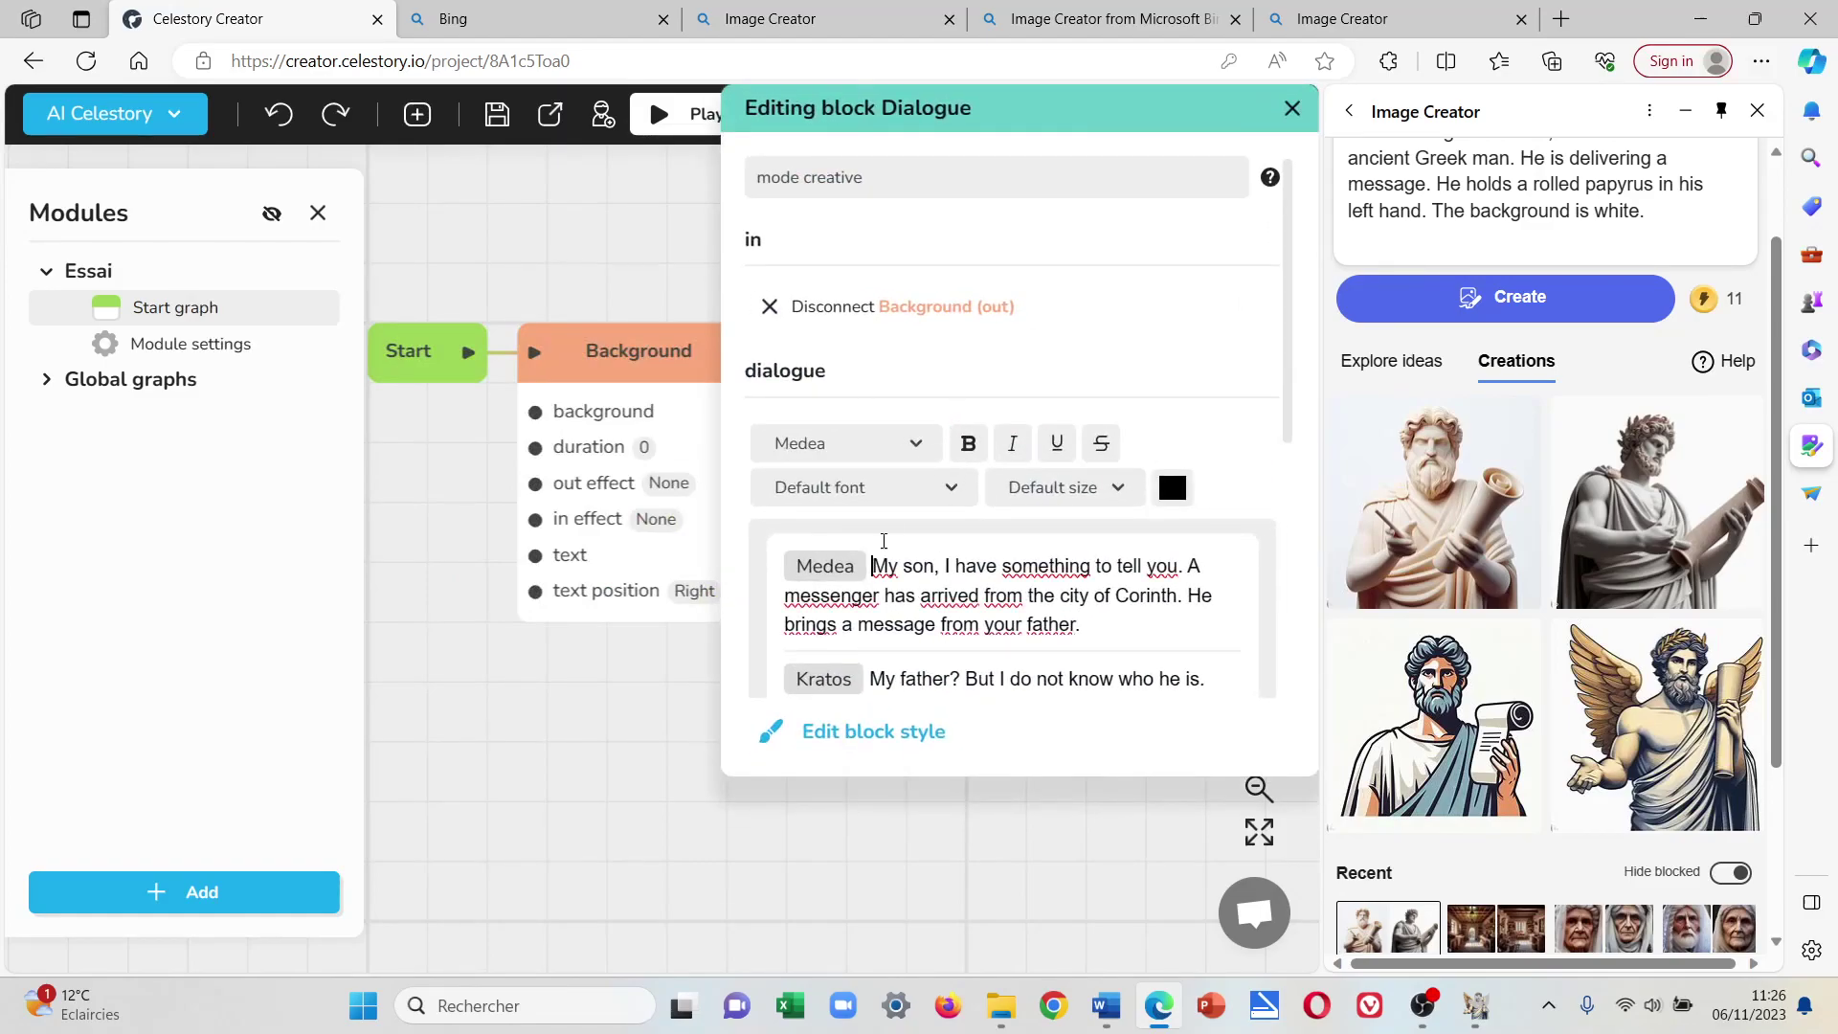
left_click(916, 446)
left_click(886, 572)
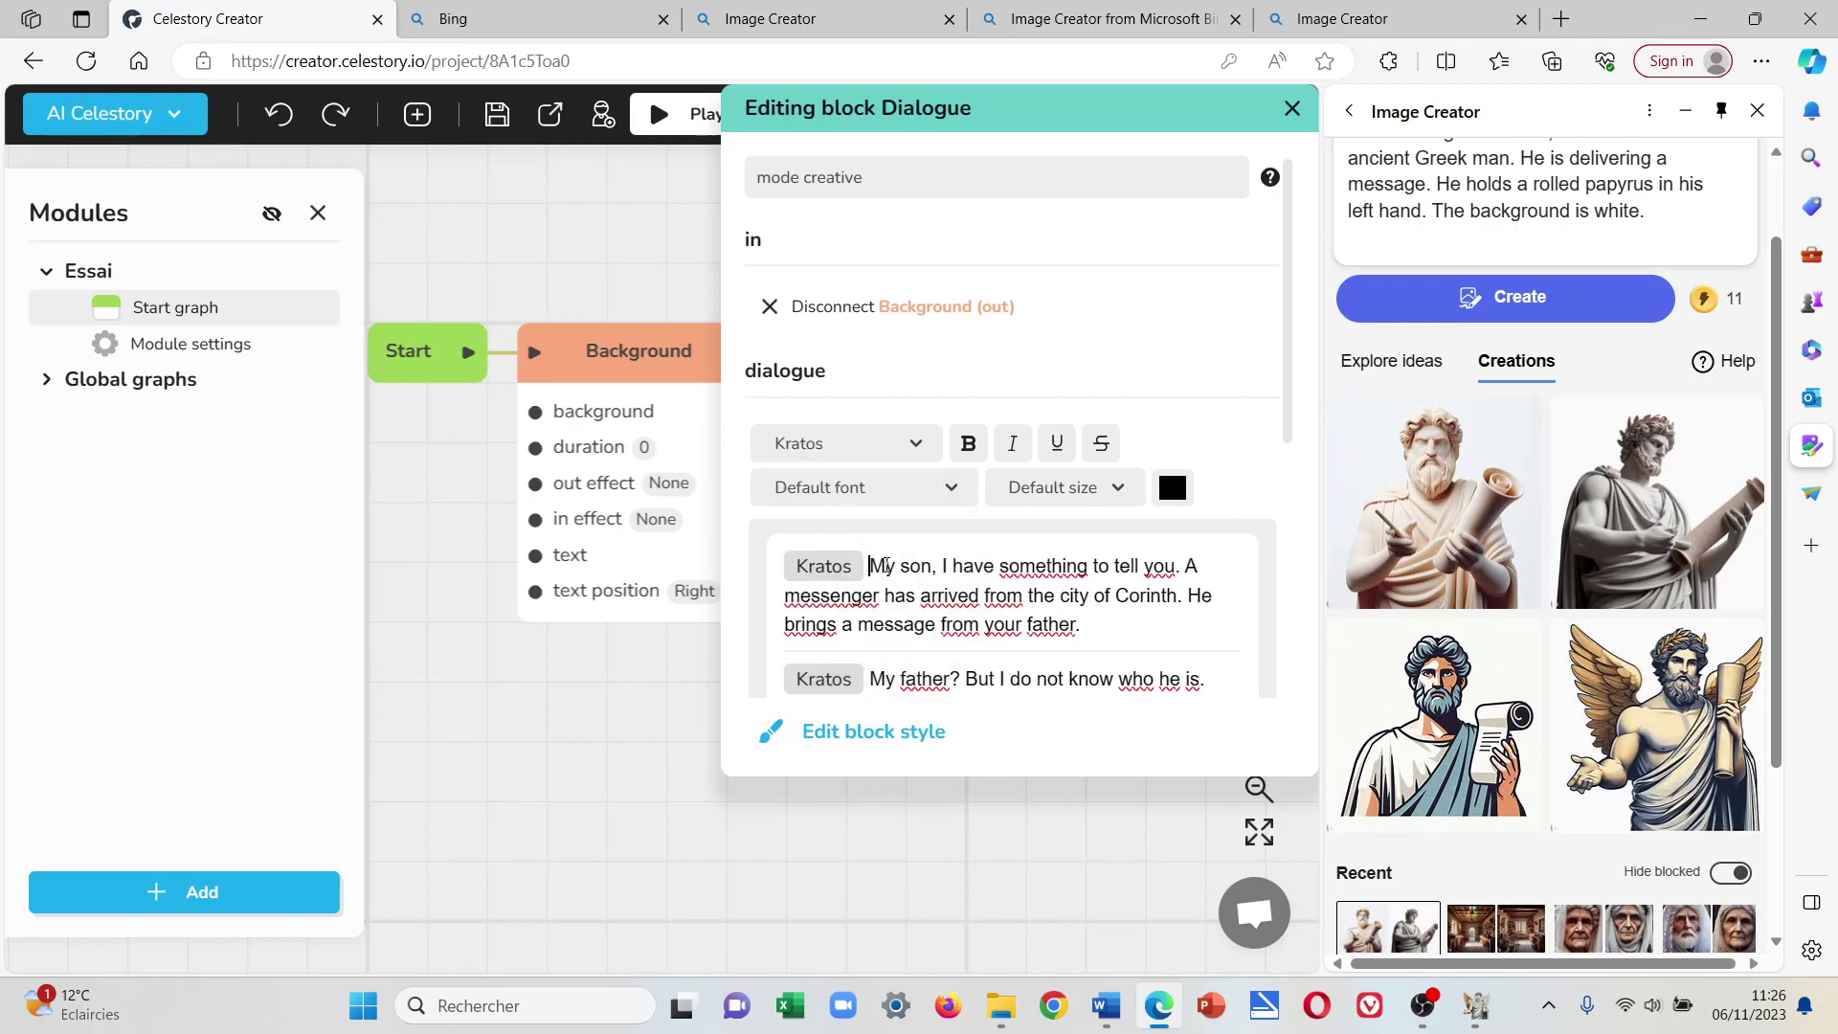
left_click(1291, 109)
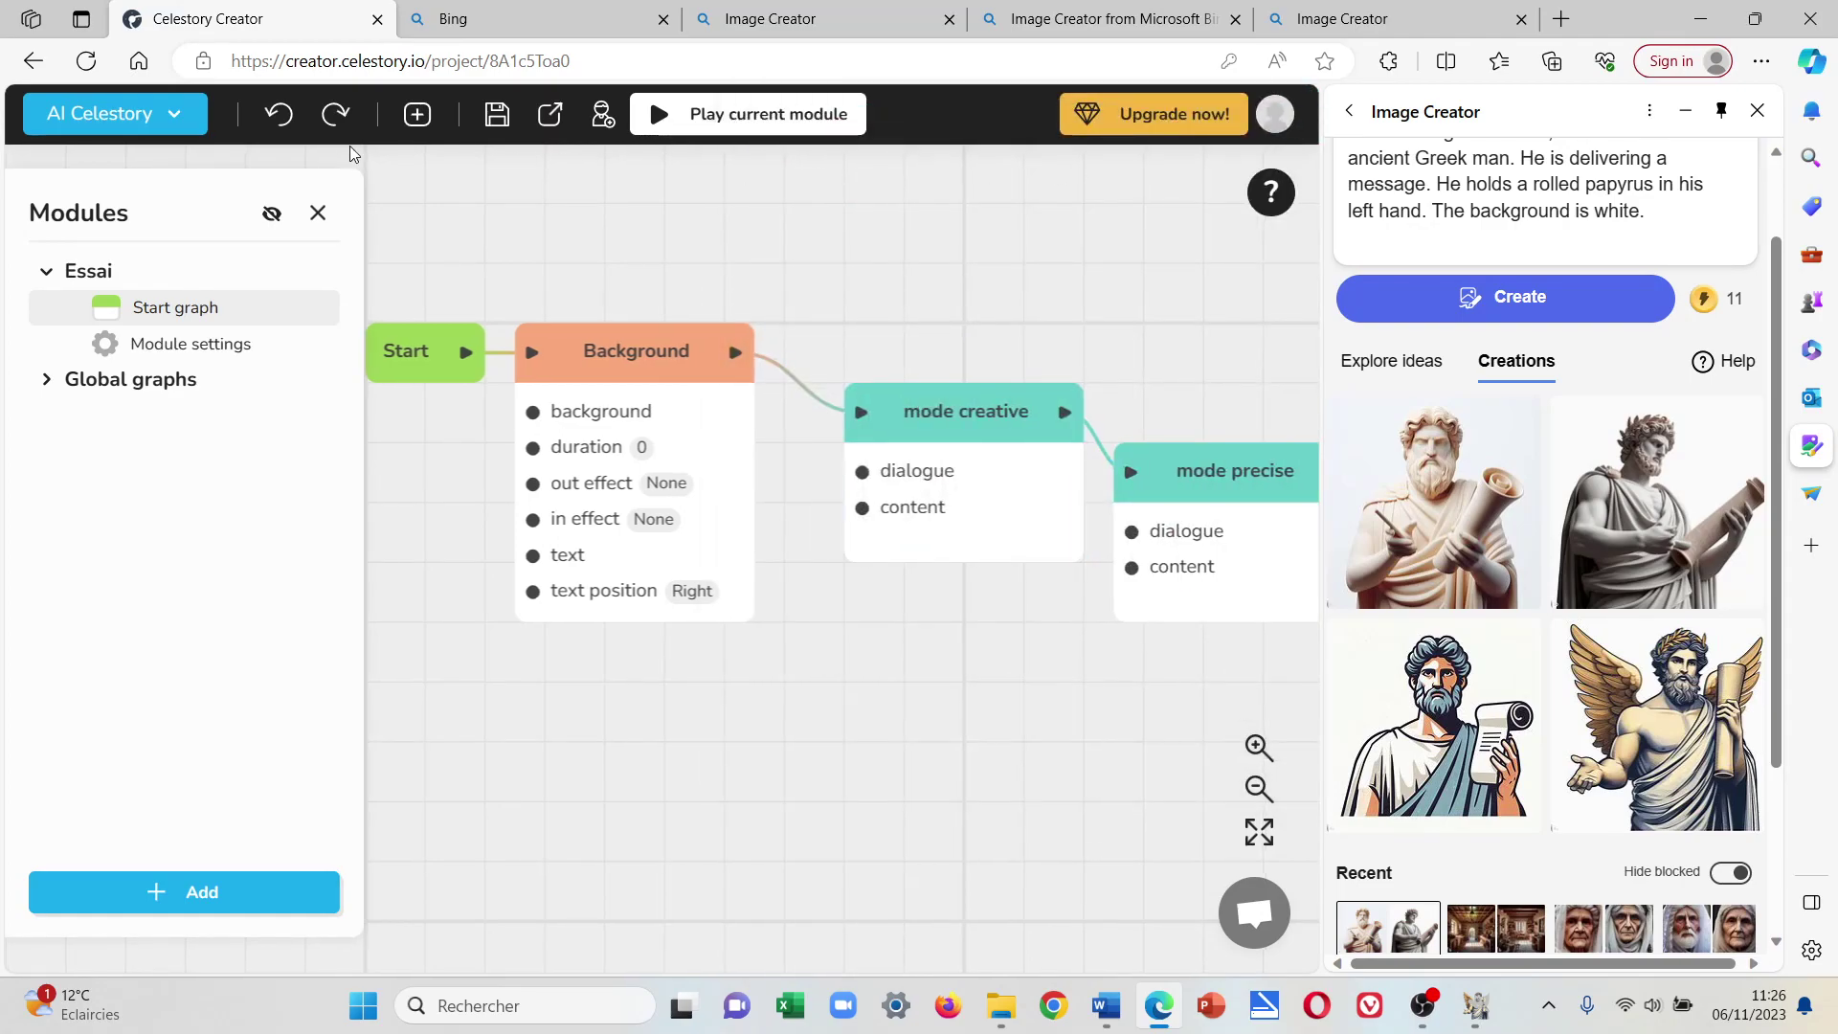
left_click(507, 131)
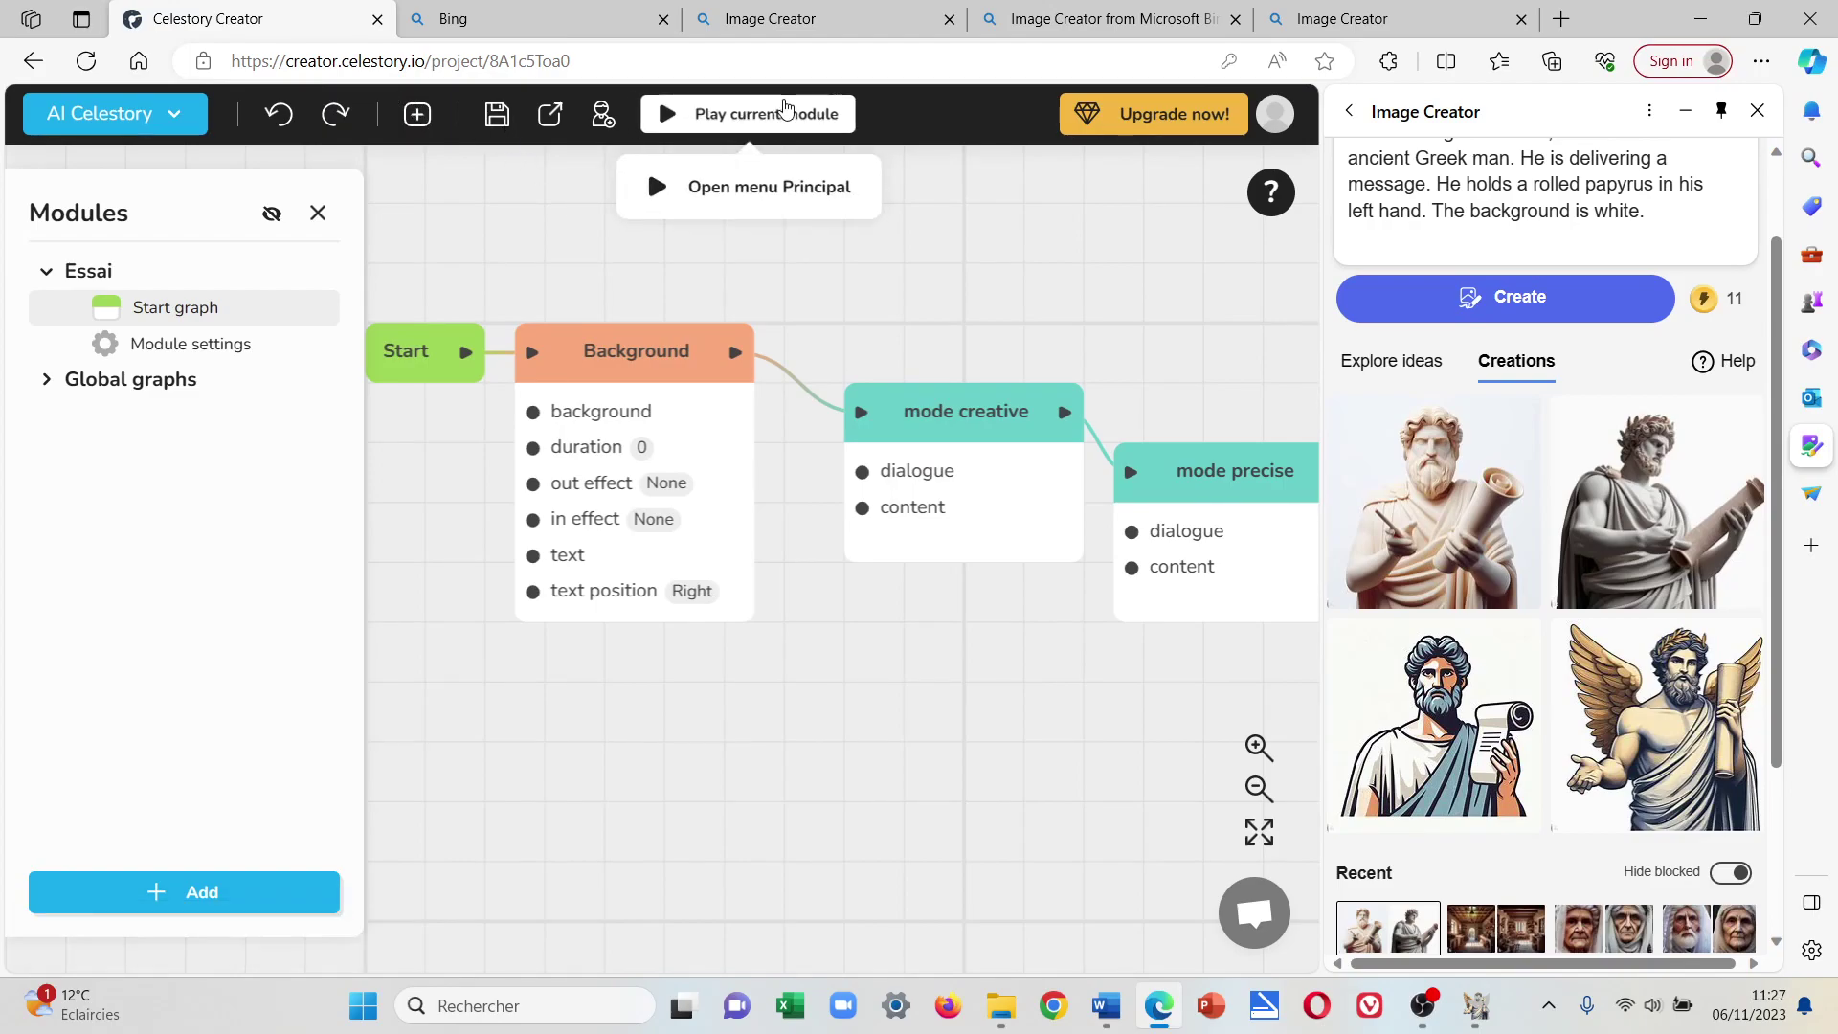
Switch the character display to full-foot while speaking and play-test Hermes in the kitchen scene.
left_click(784, 111)
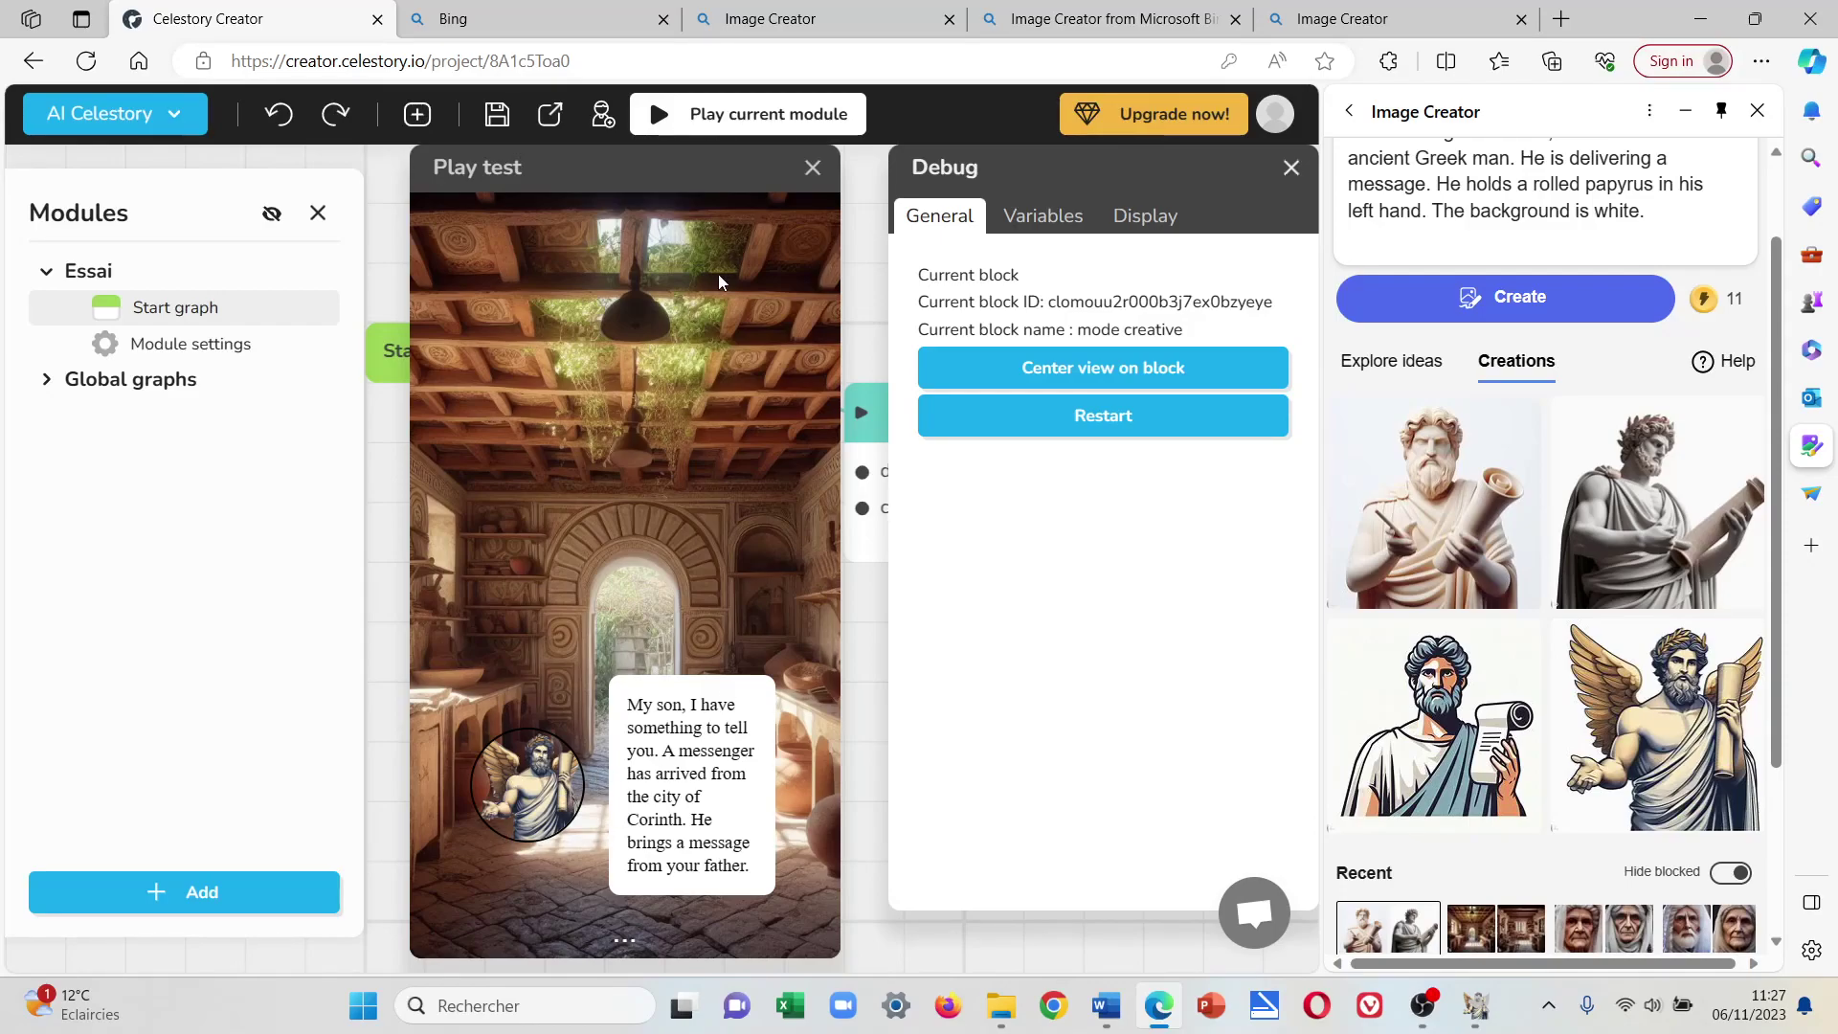
left_click(812, 167)
left_click(257, 348)
left_click(473, 313)
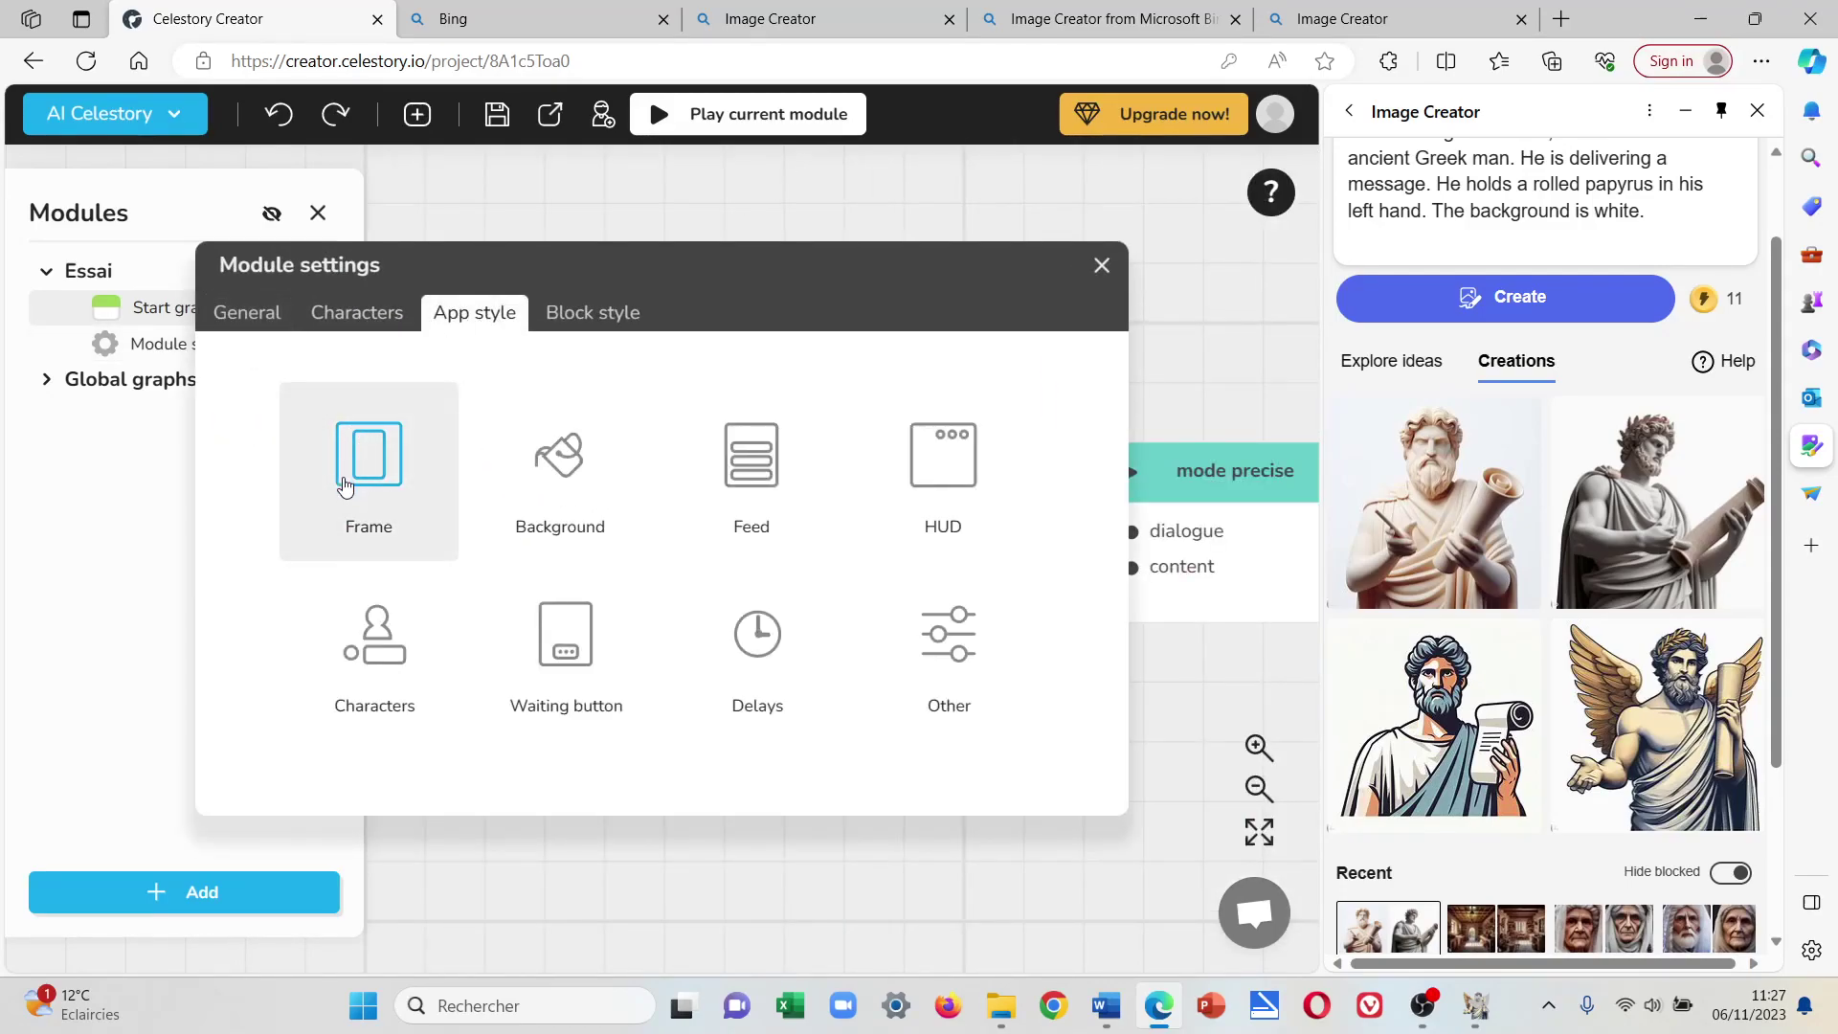
left_click(351, 637)
left_click(659, 448)
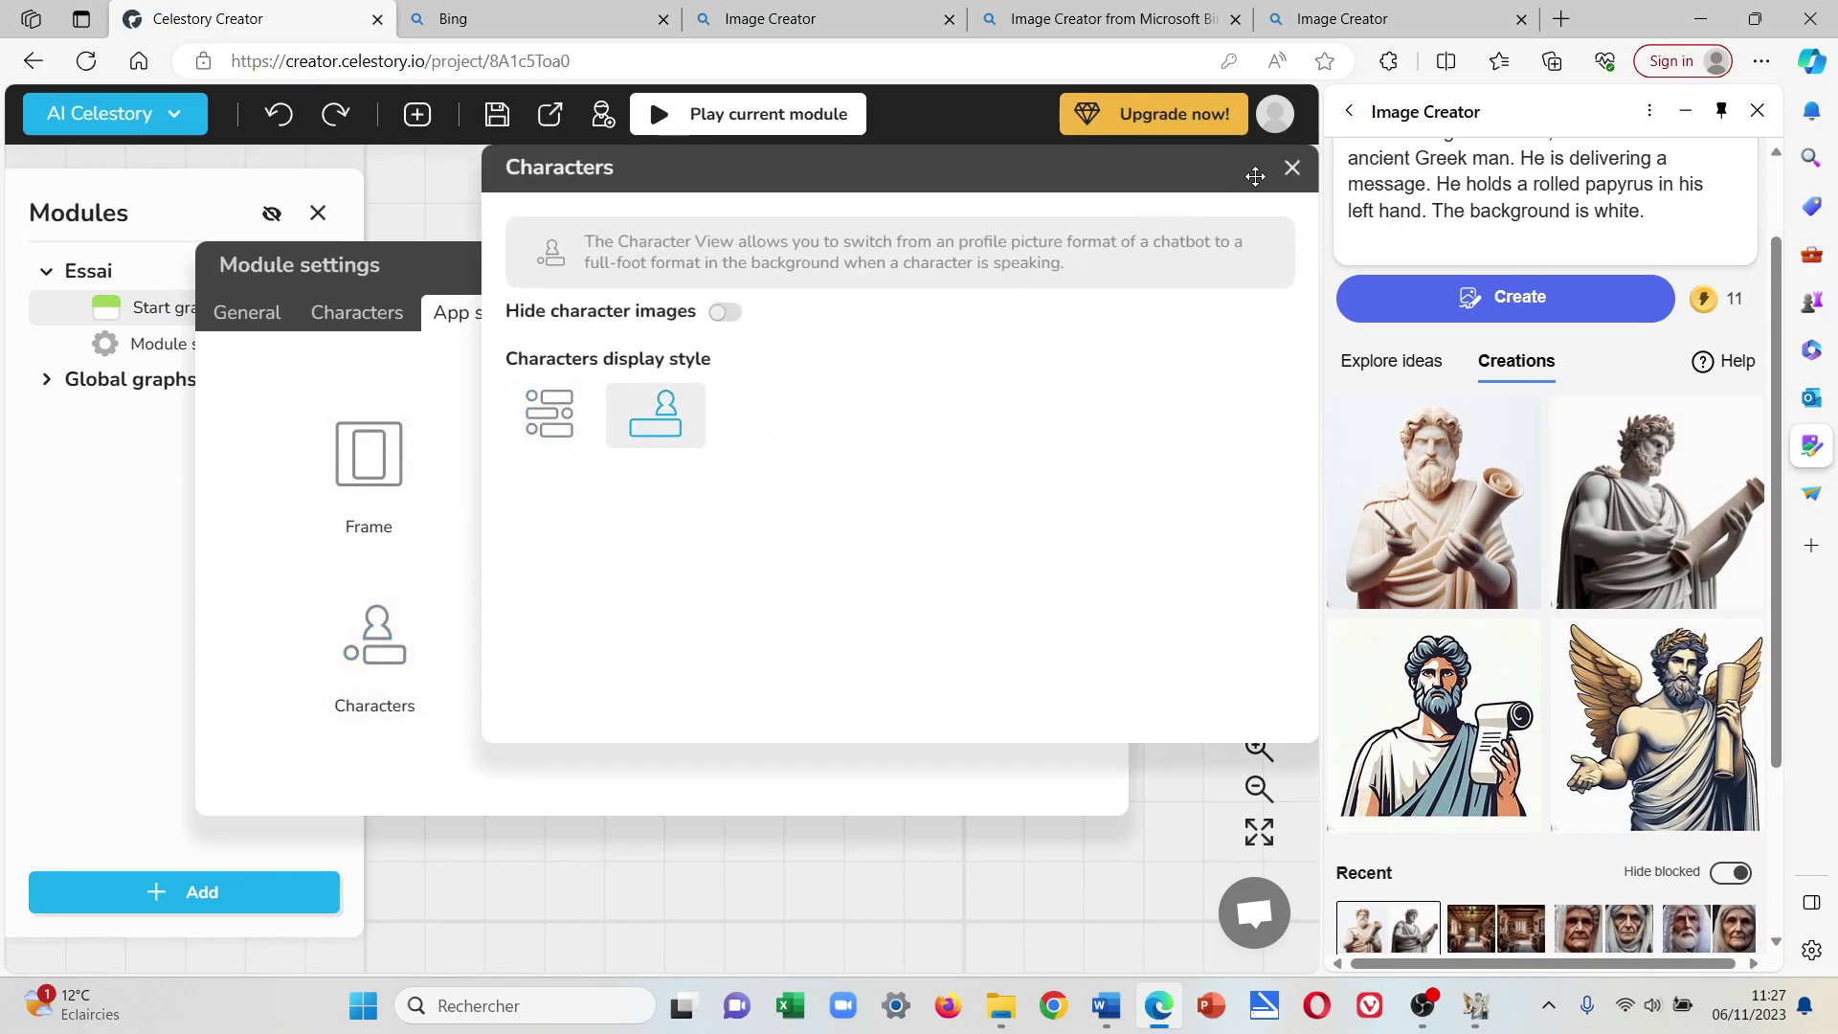
left_click(1291, 168)
left_click(1102, 265)
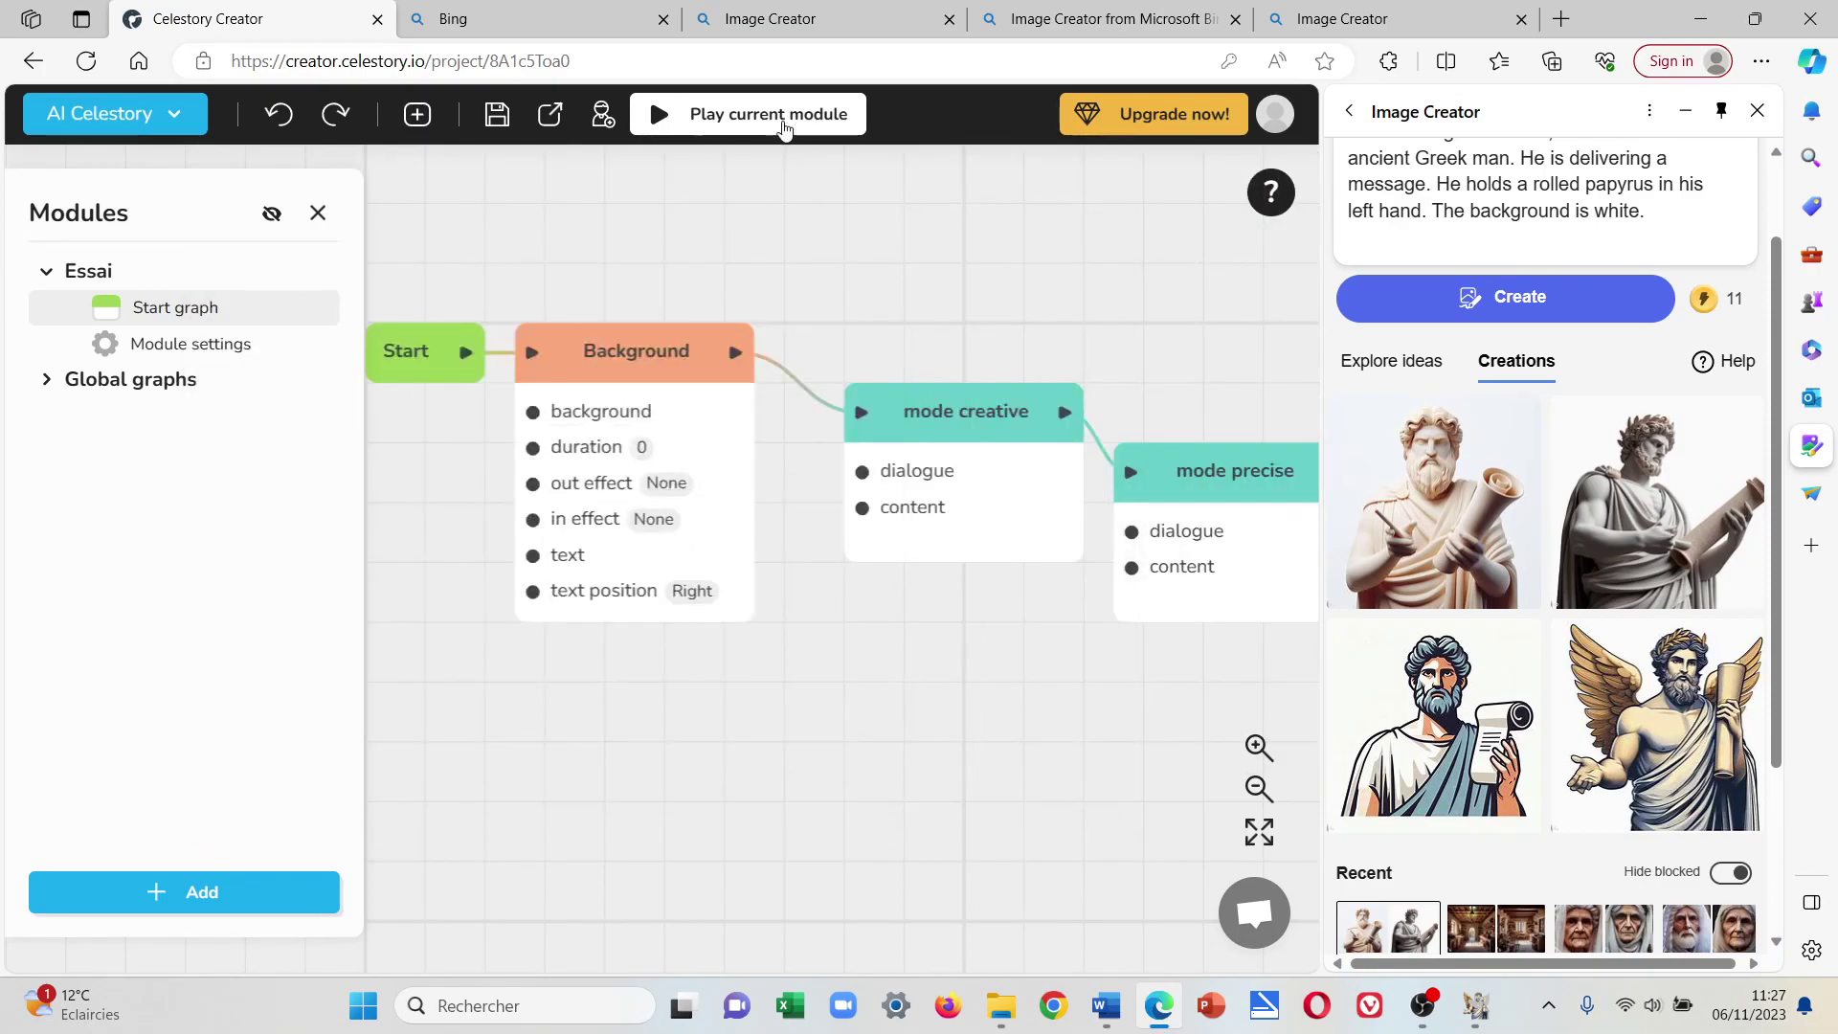
left_click(776, 117)
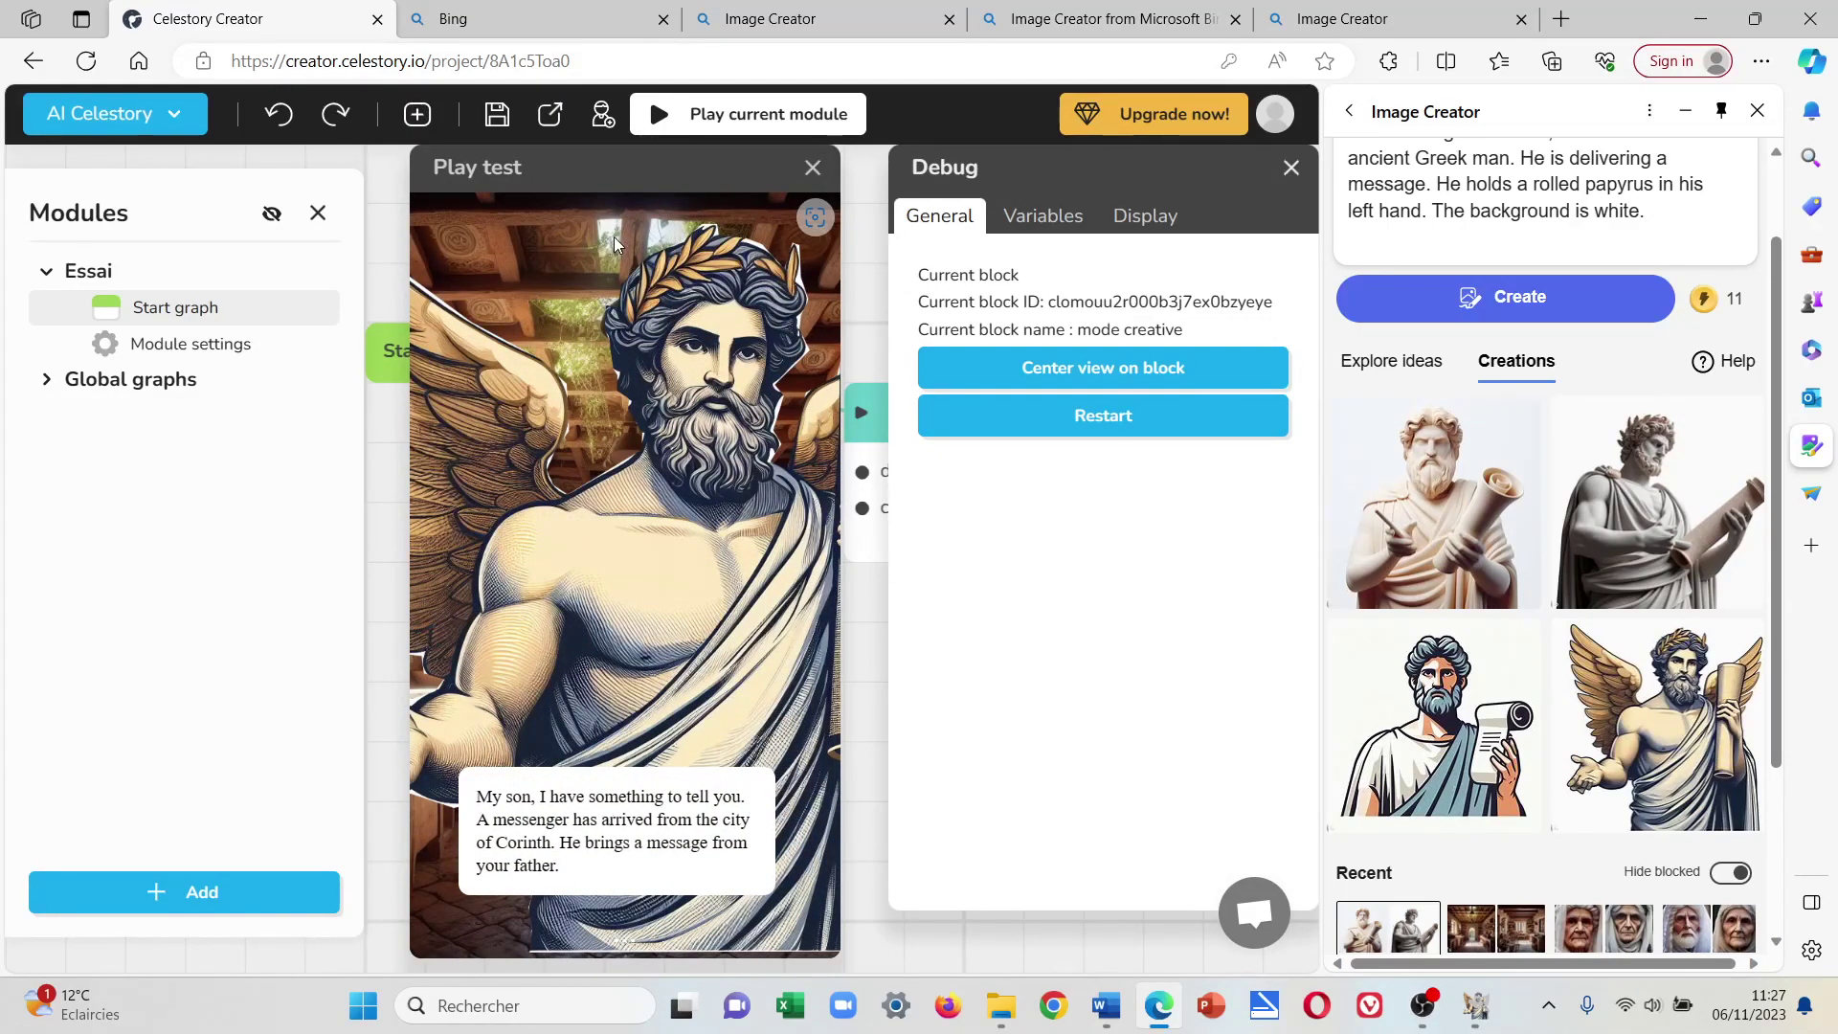
mouse_move(763, 115)
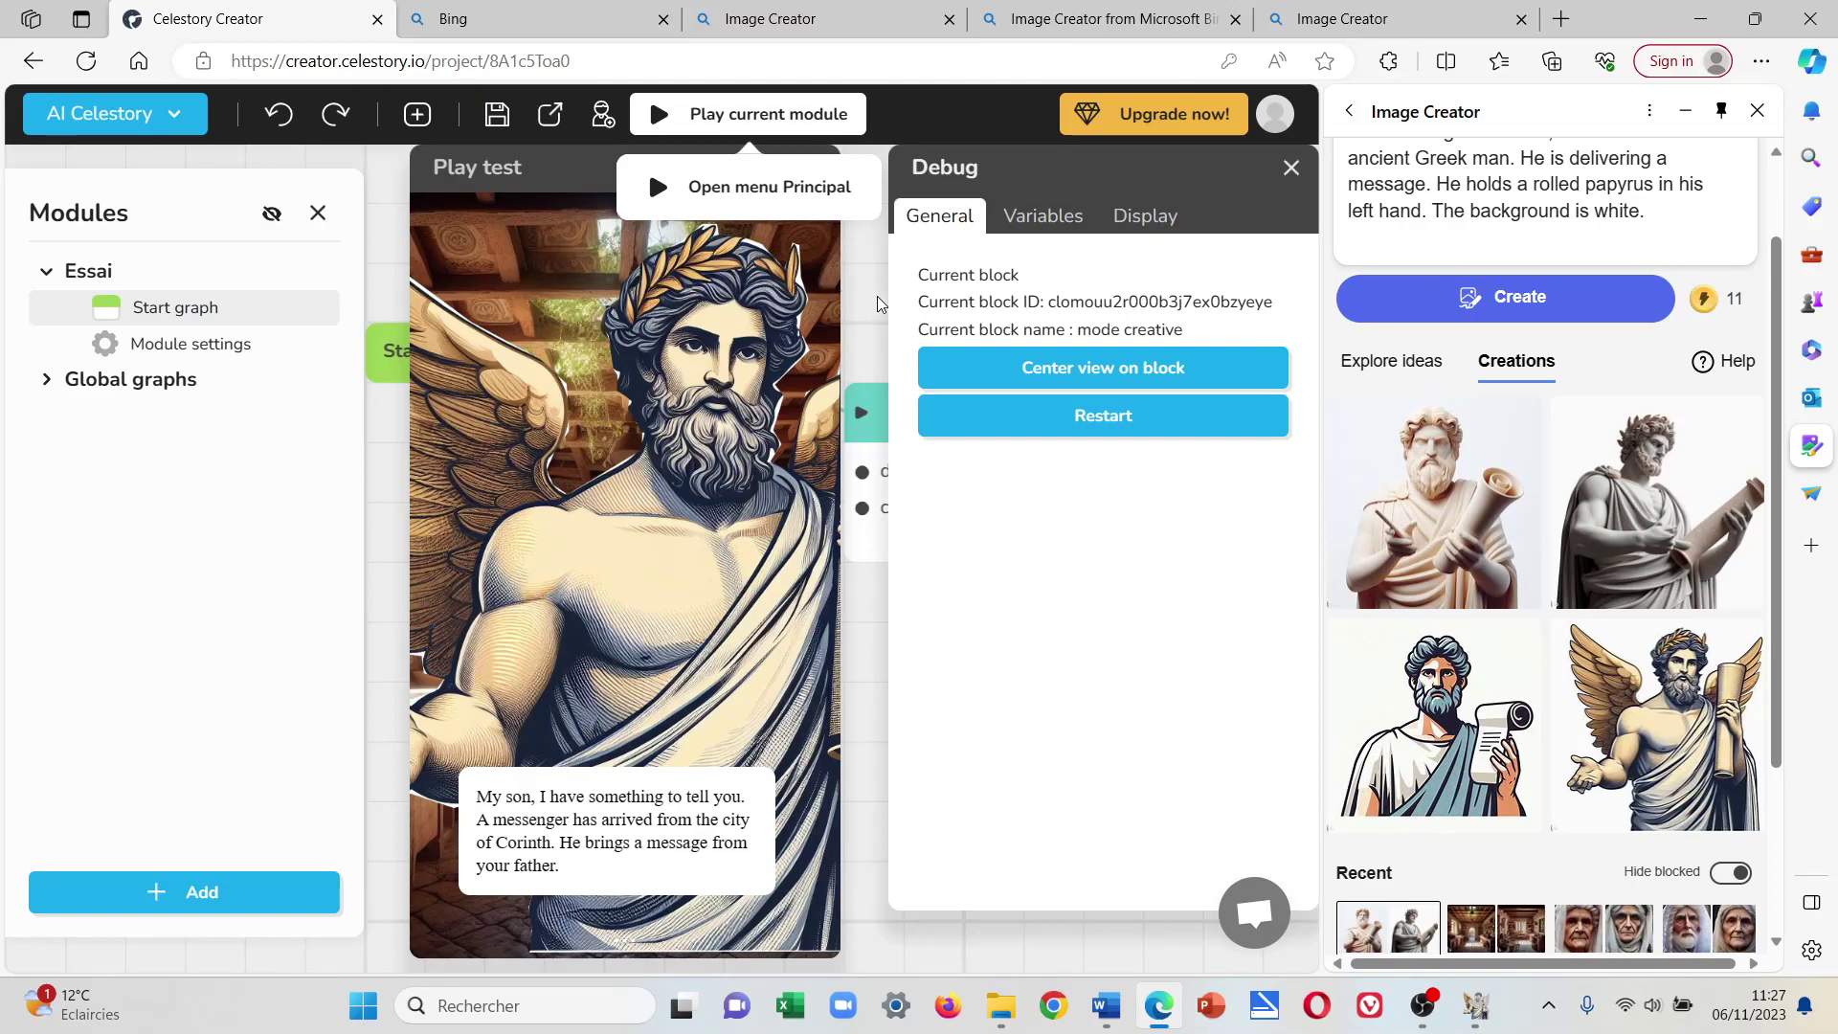
left_click(809, 170)
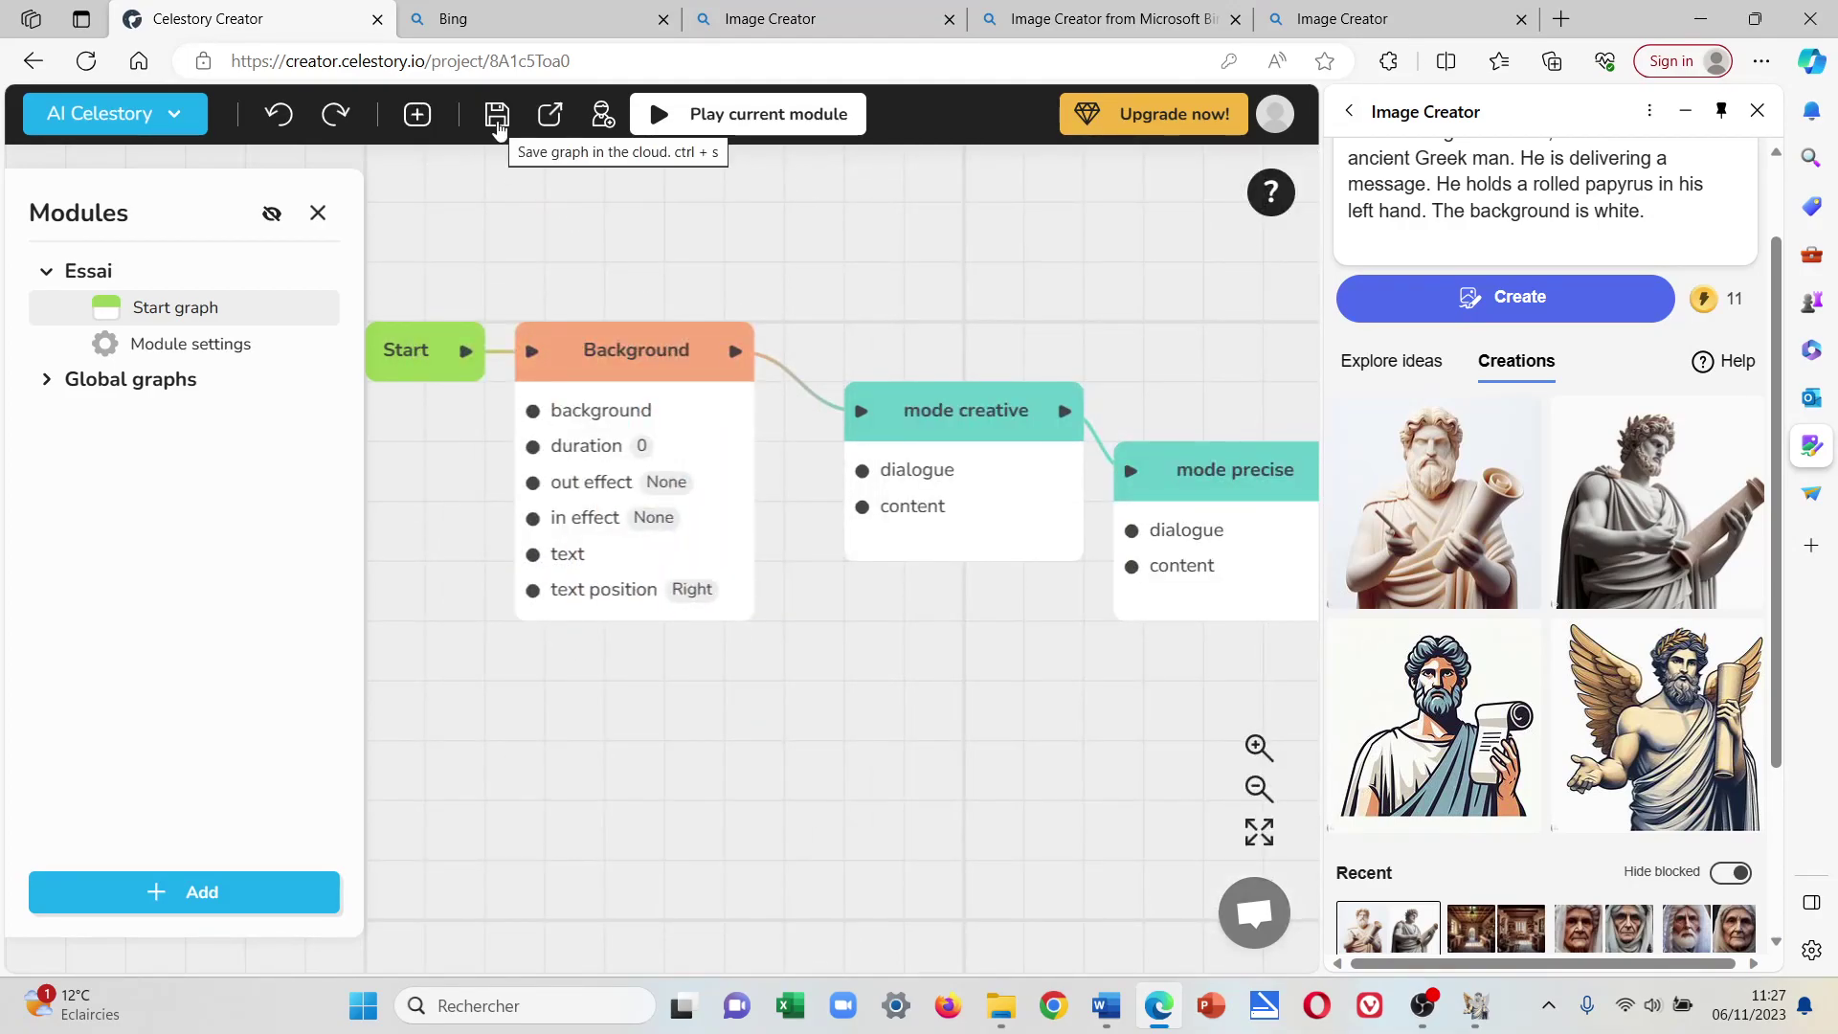
Save the project, then upload hermes-half.png into the characters folder.
left_click(496, 116)
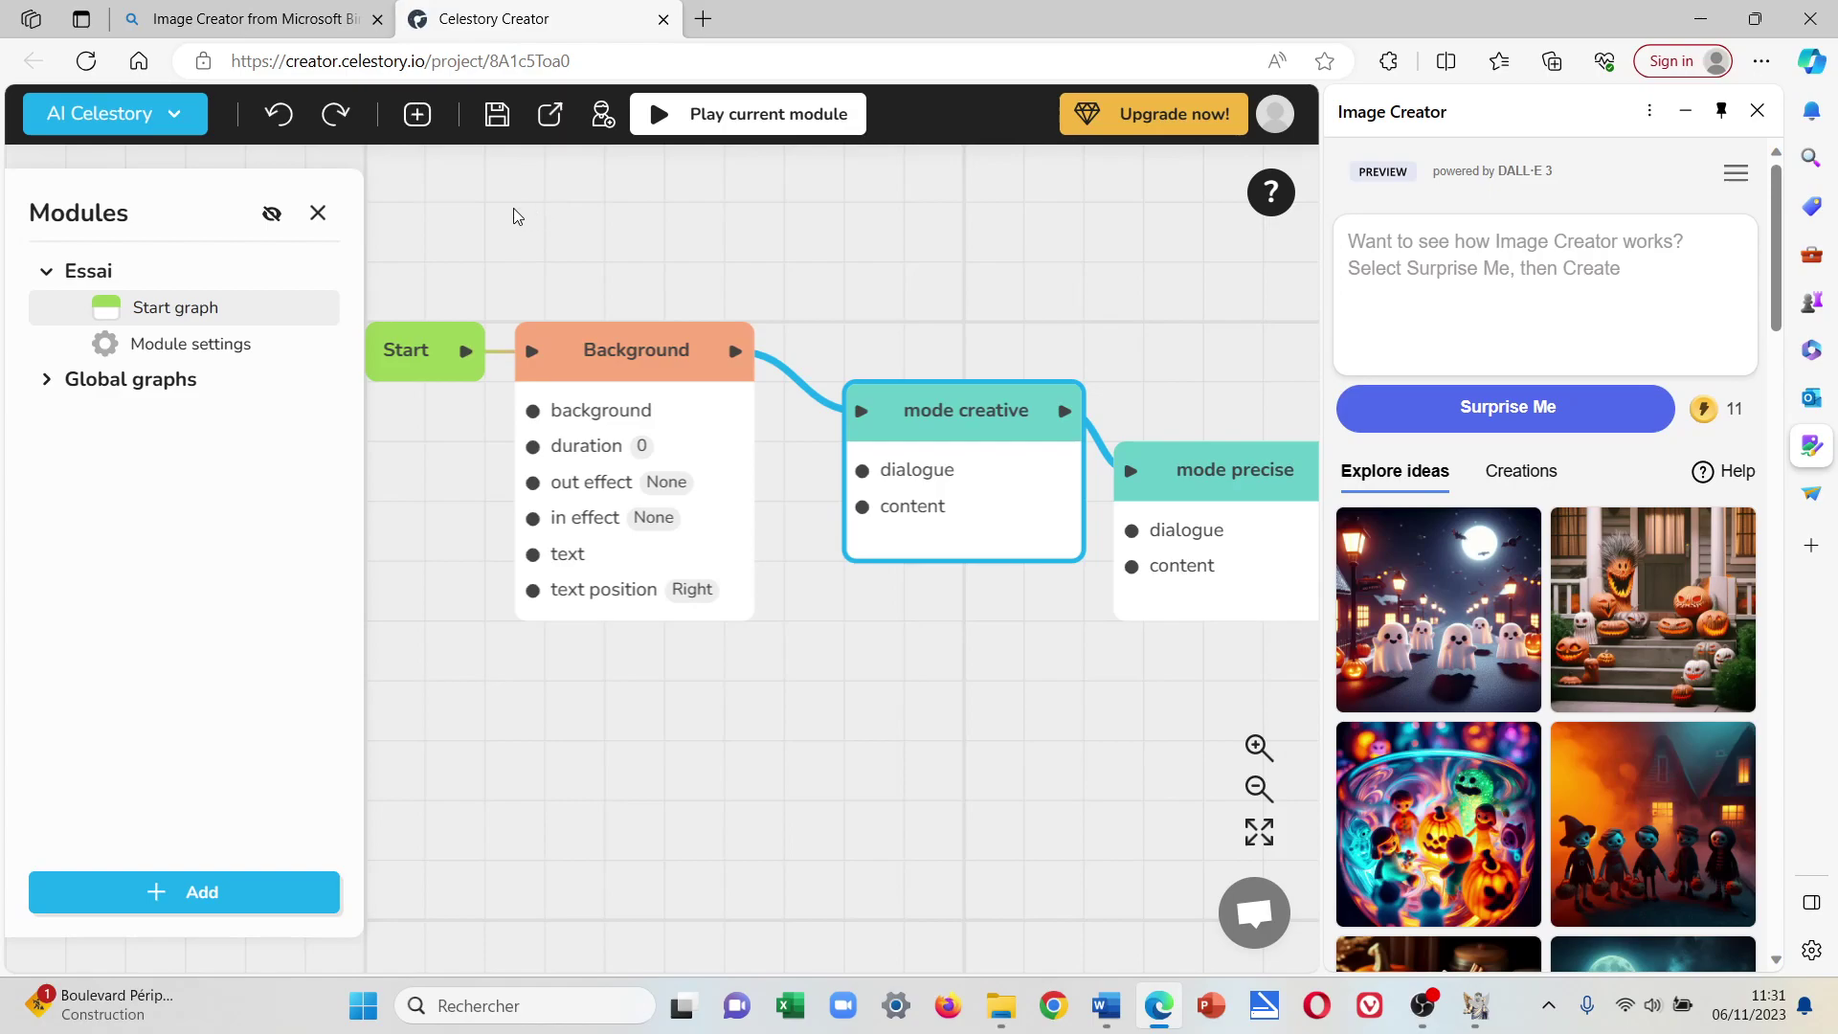
left_click(113, 134)
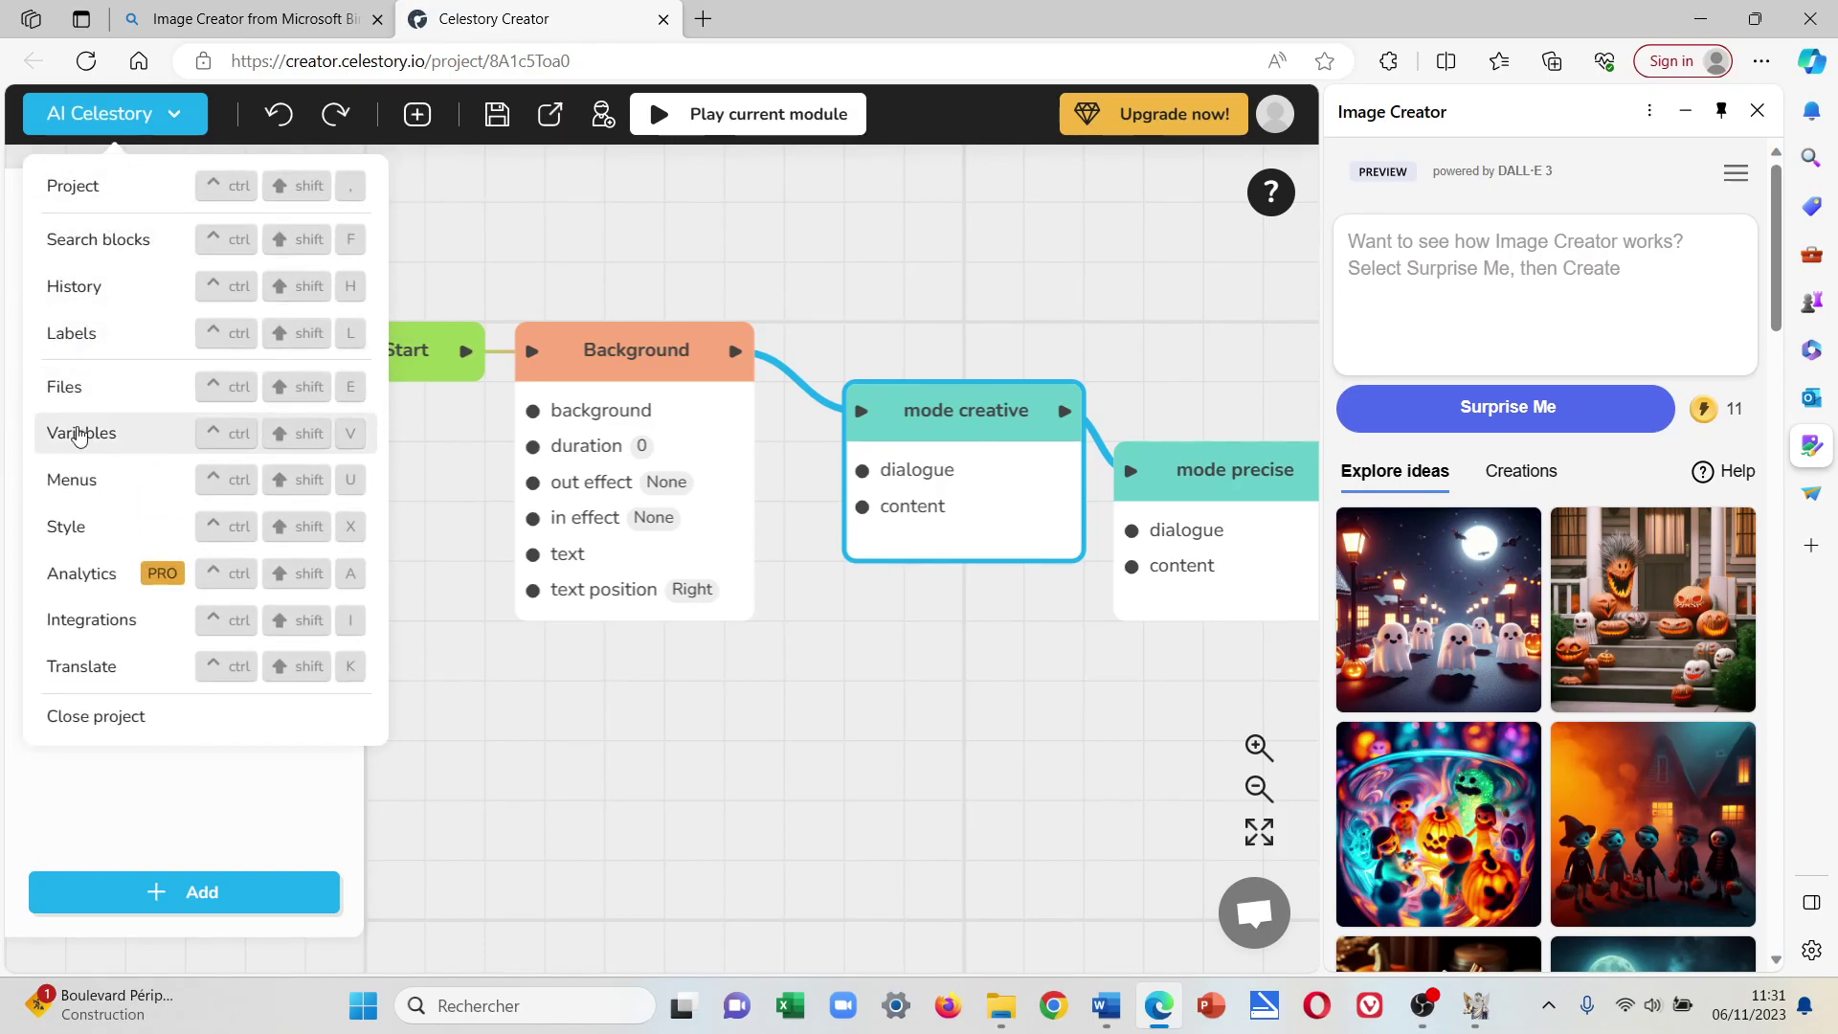
left_click(69, 387)
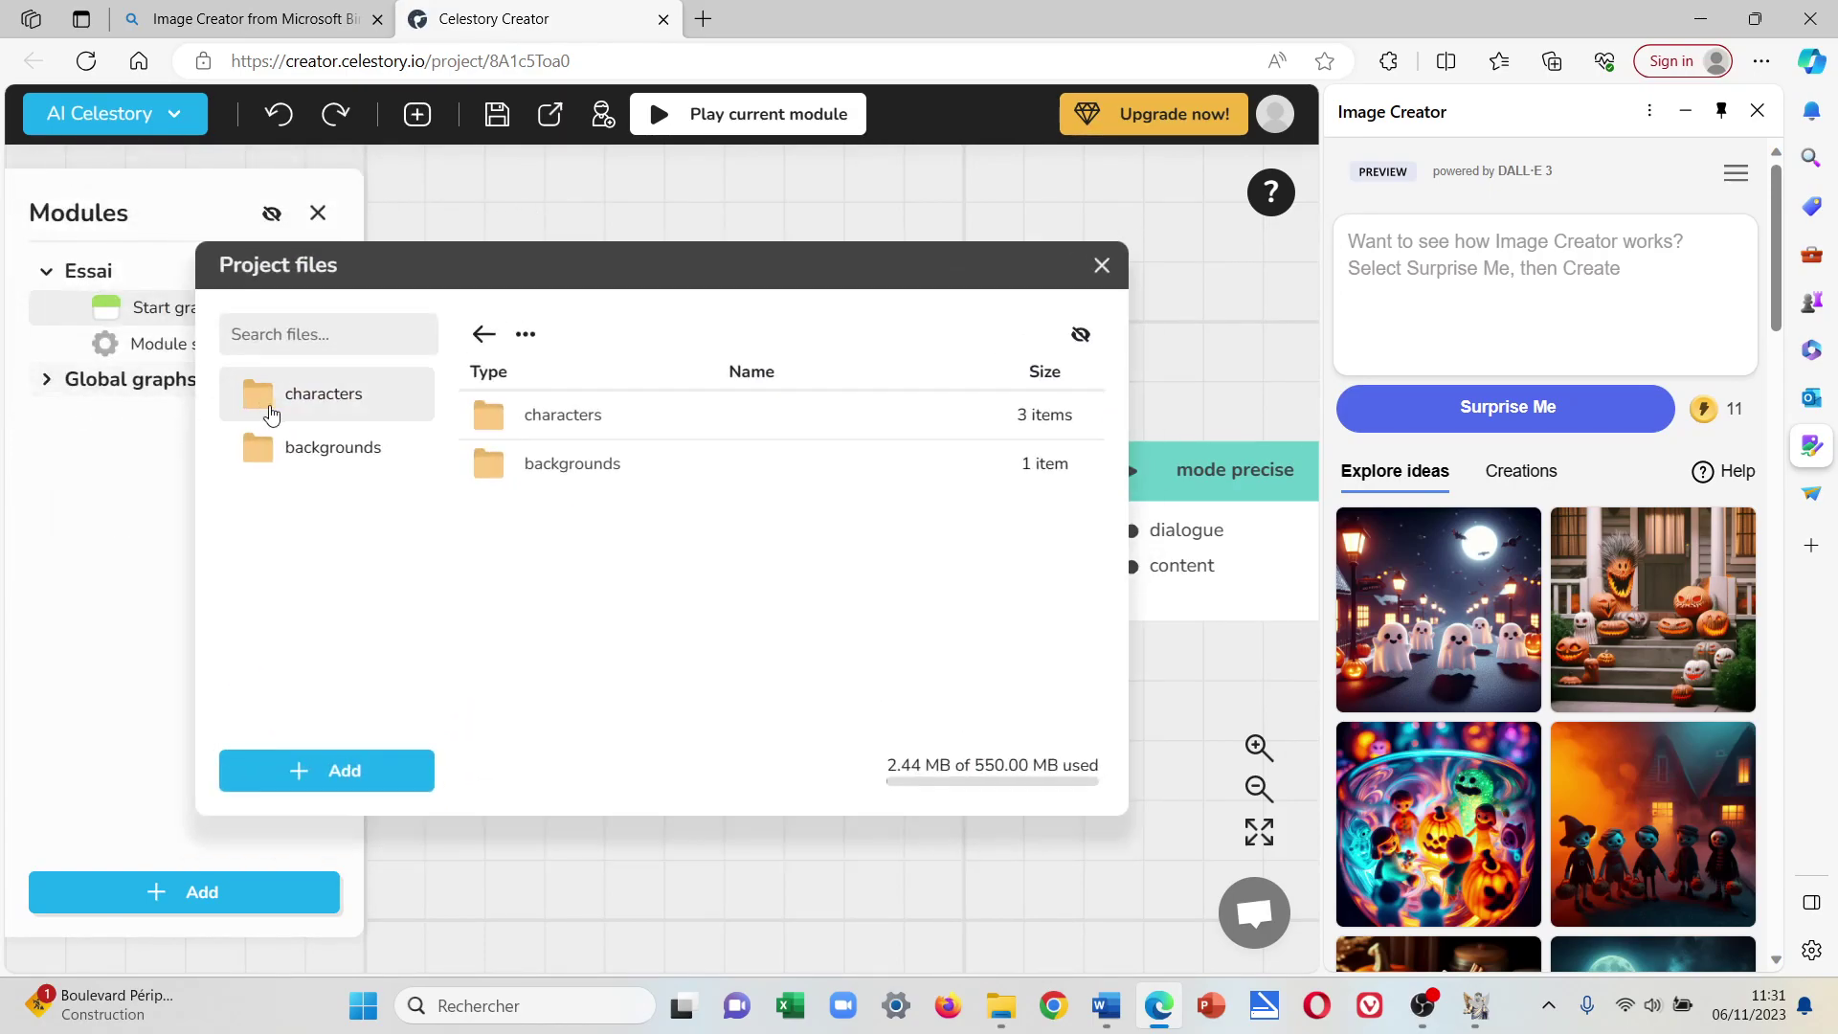
left_click(487, 413)
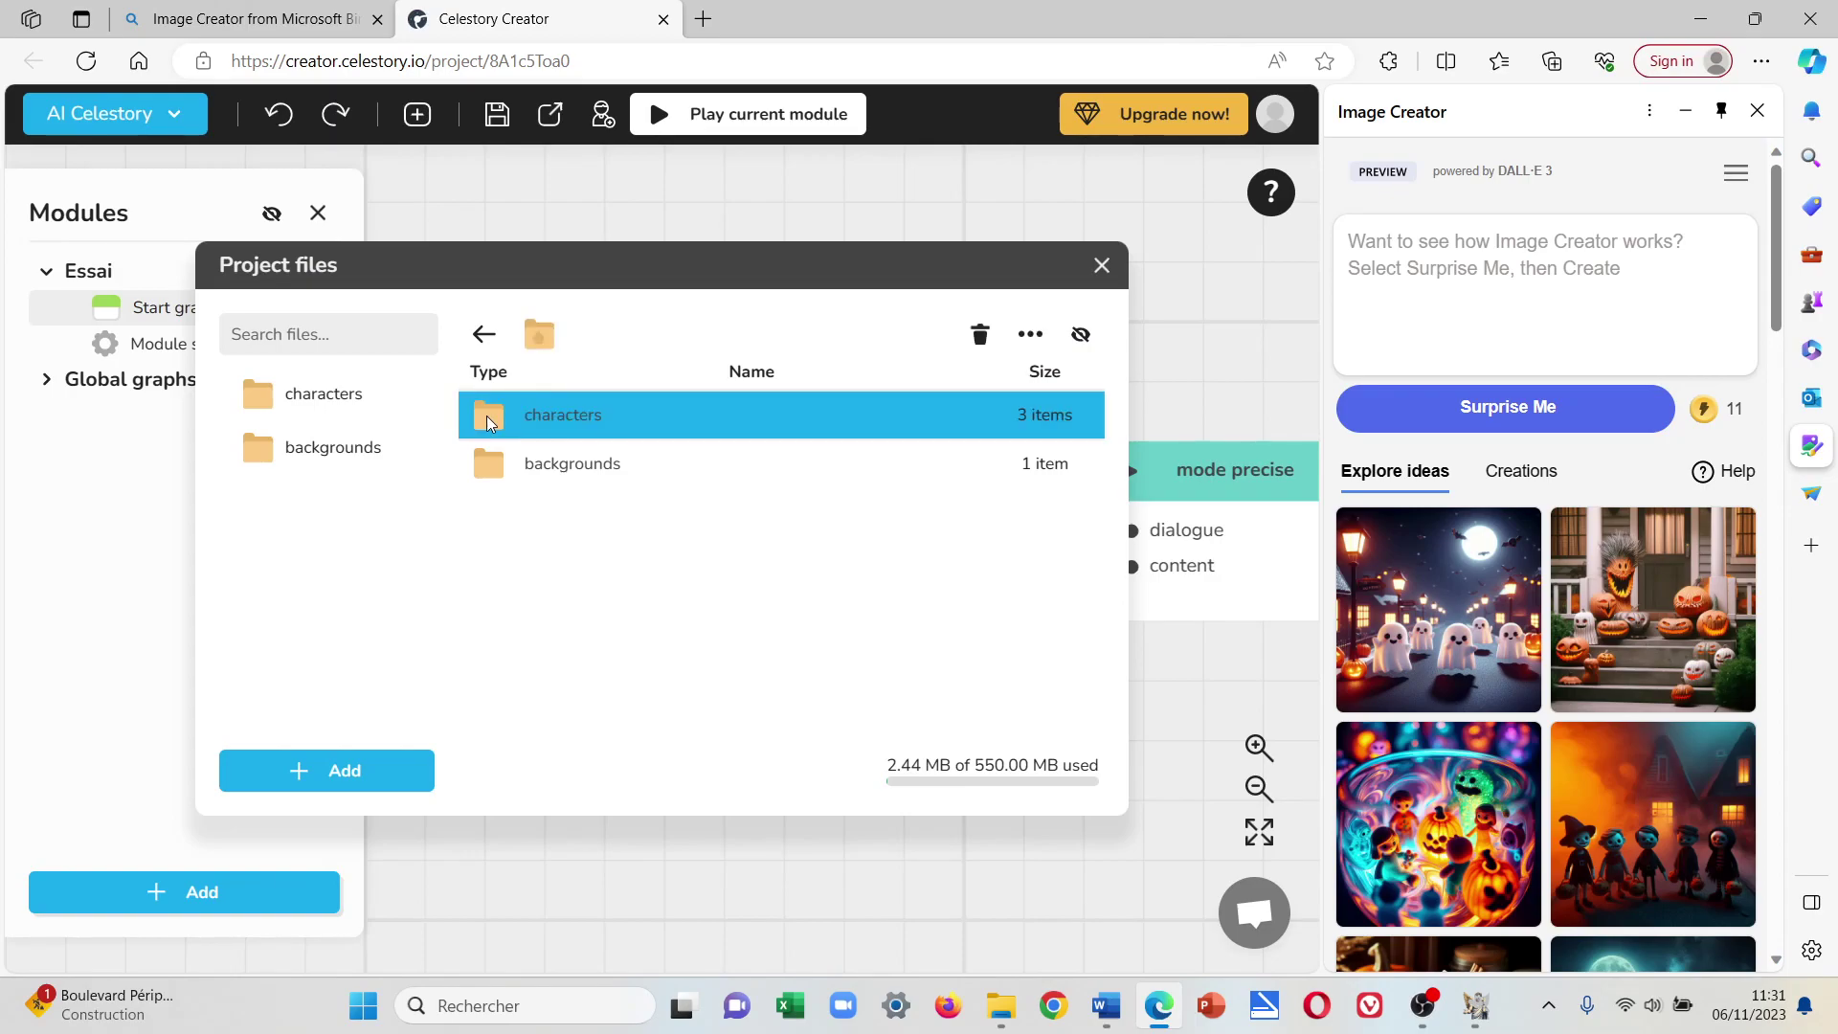
double_click(486, 415)
left_click(344, 773)
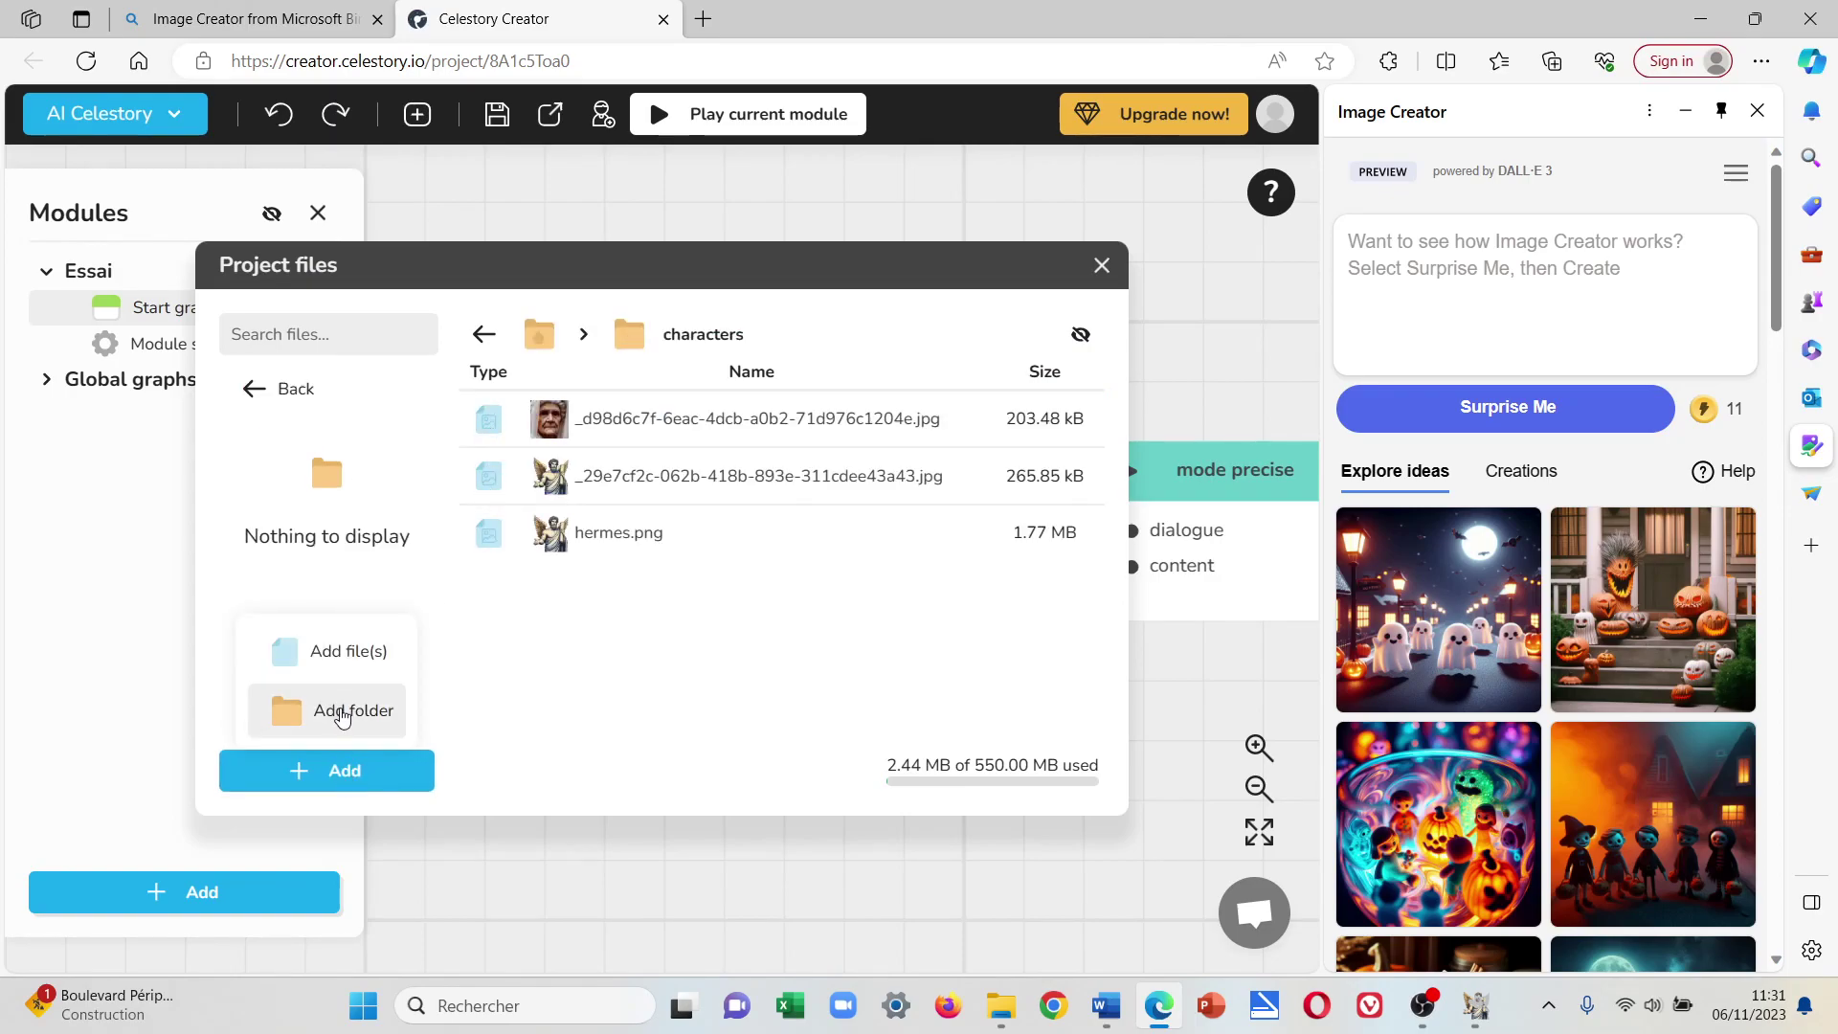
left_click(347, 649)
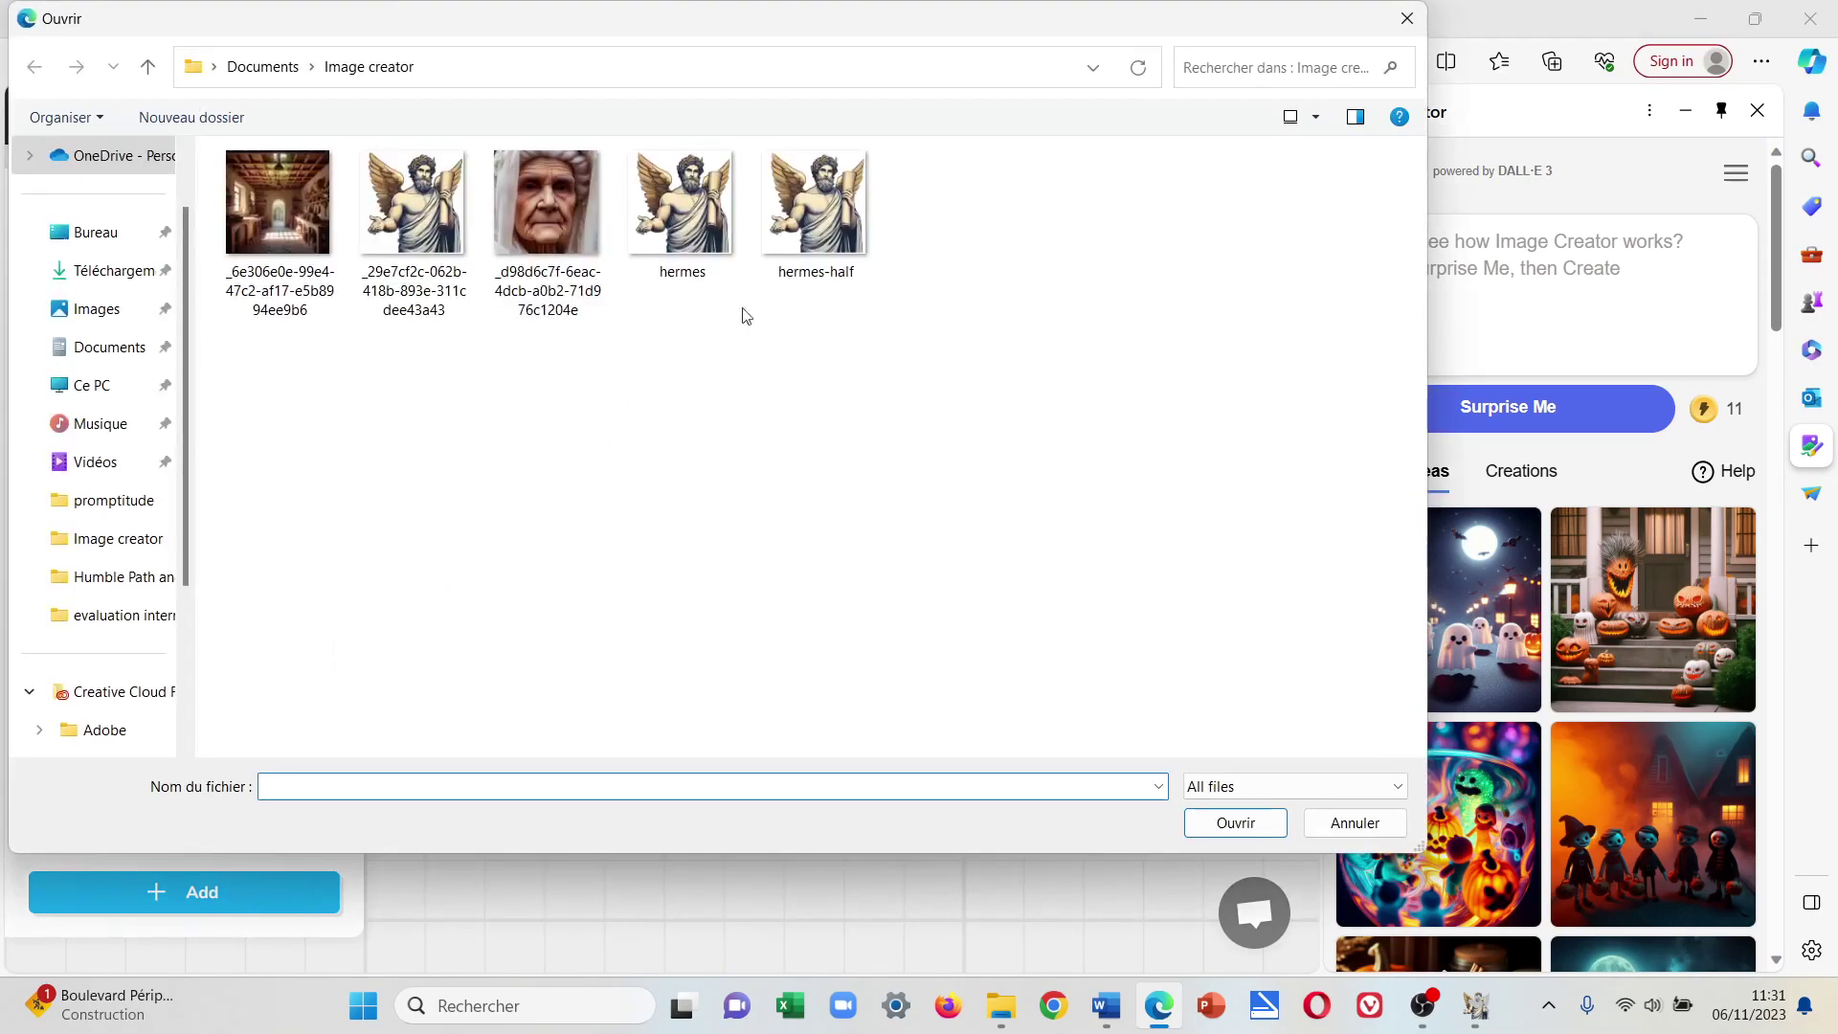
left_click(812, 220)
left_click(1255, 825)
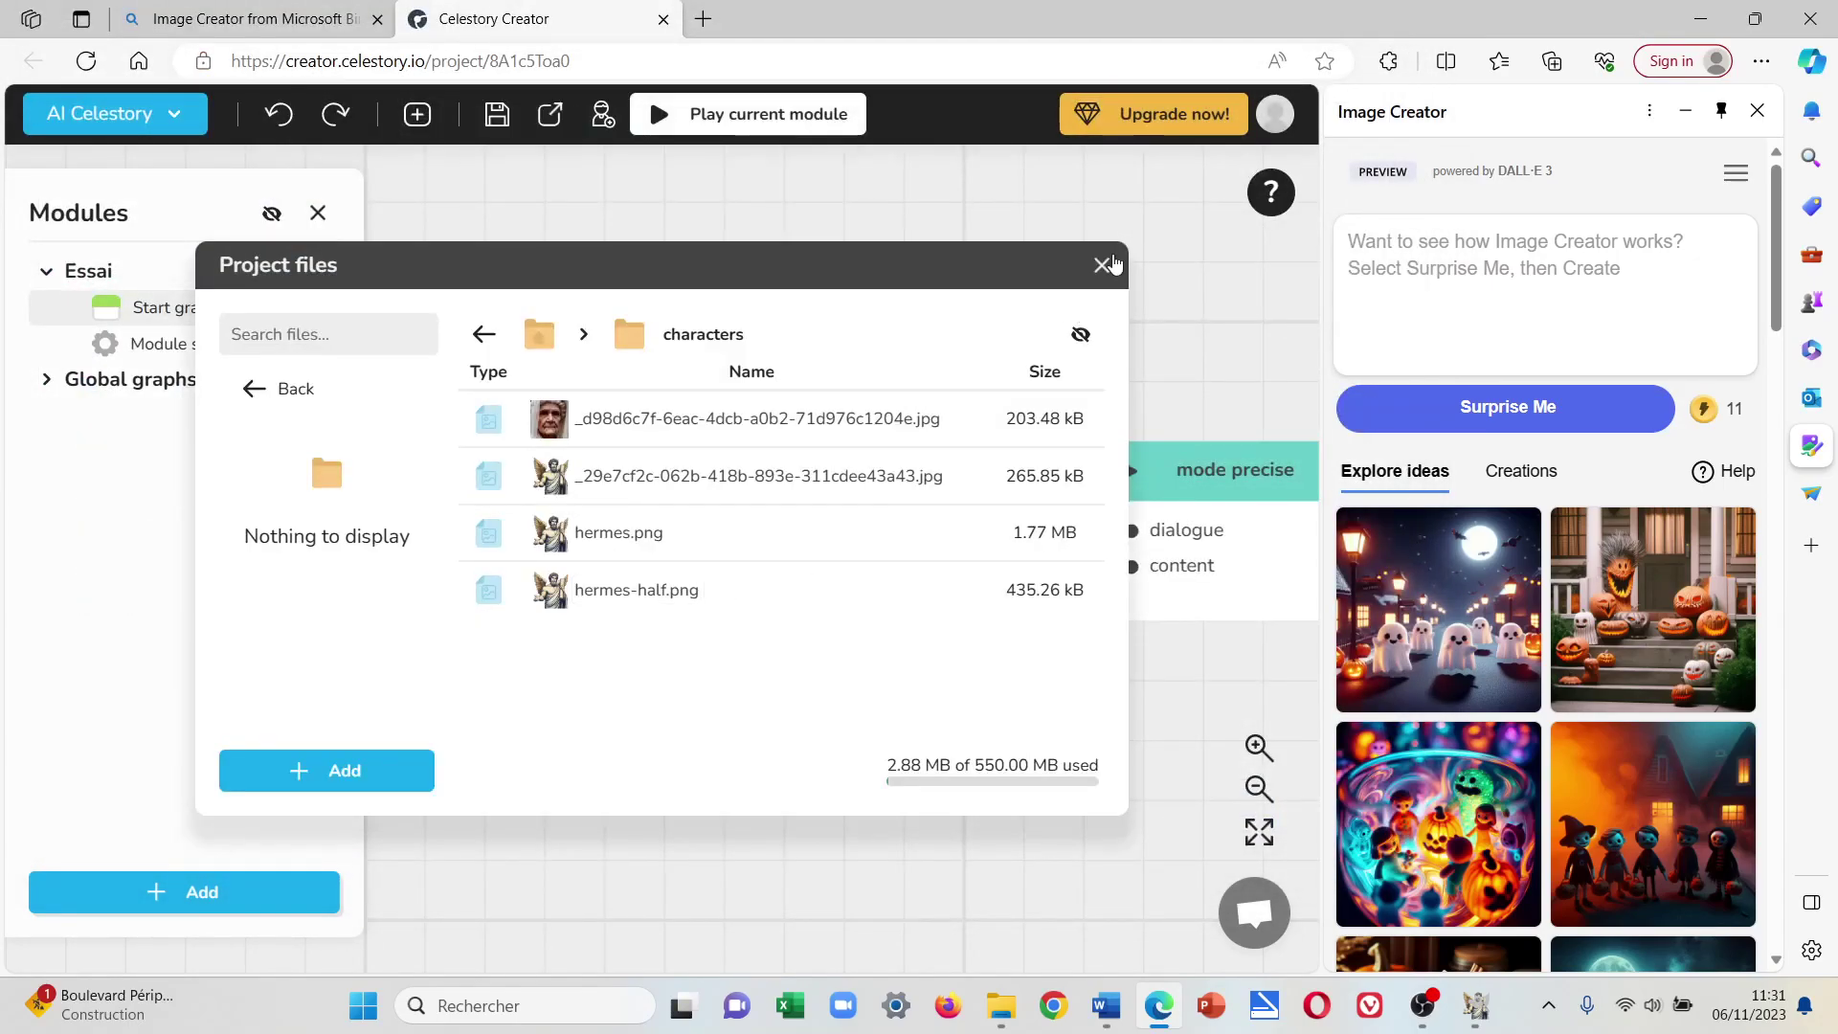
left_click(1102, 266)
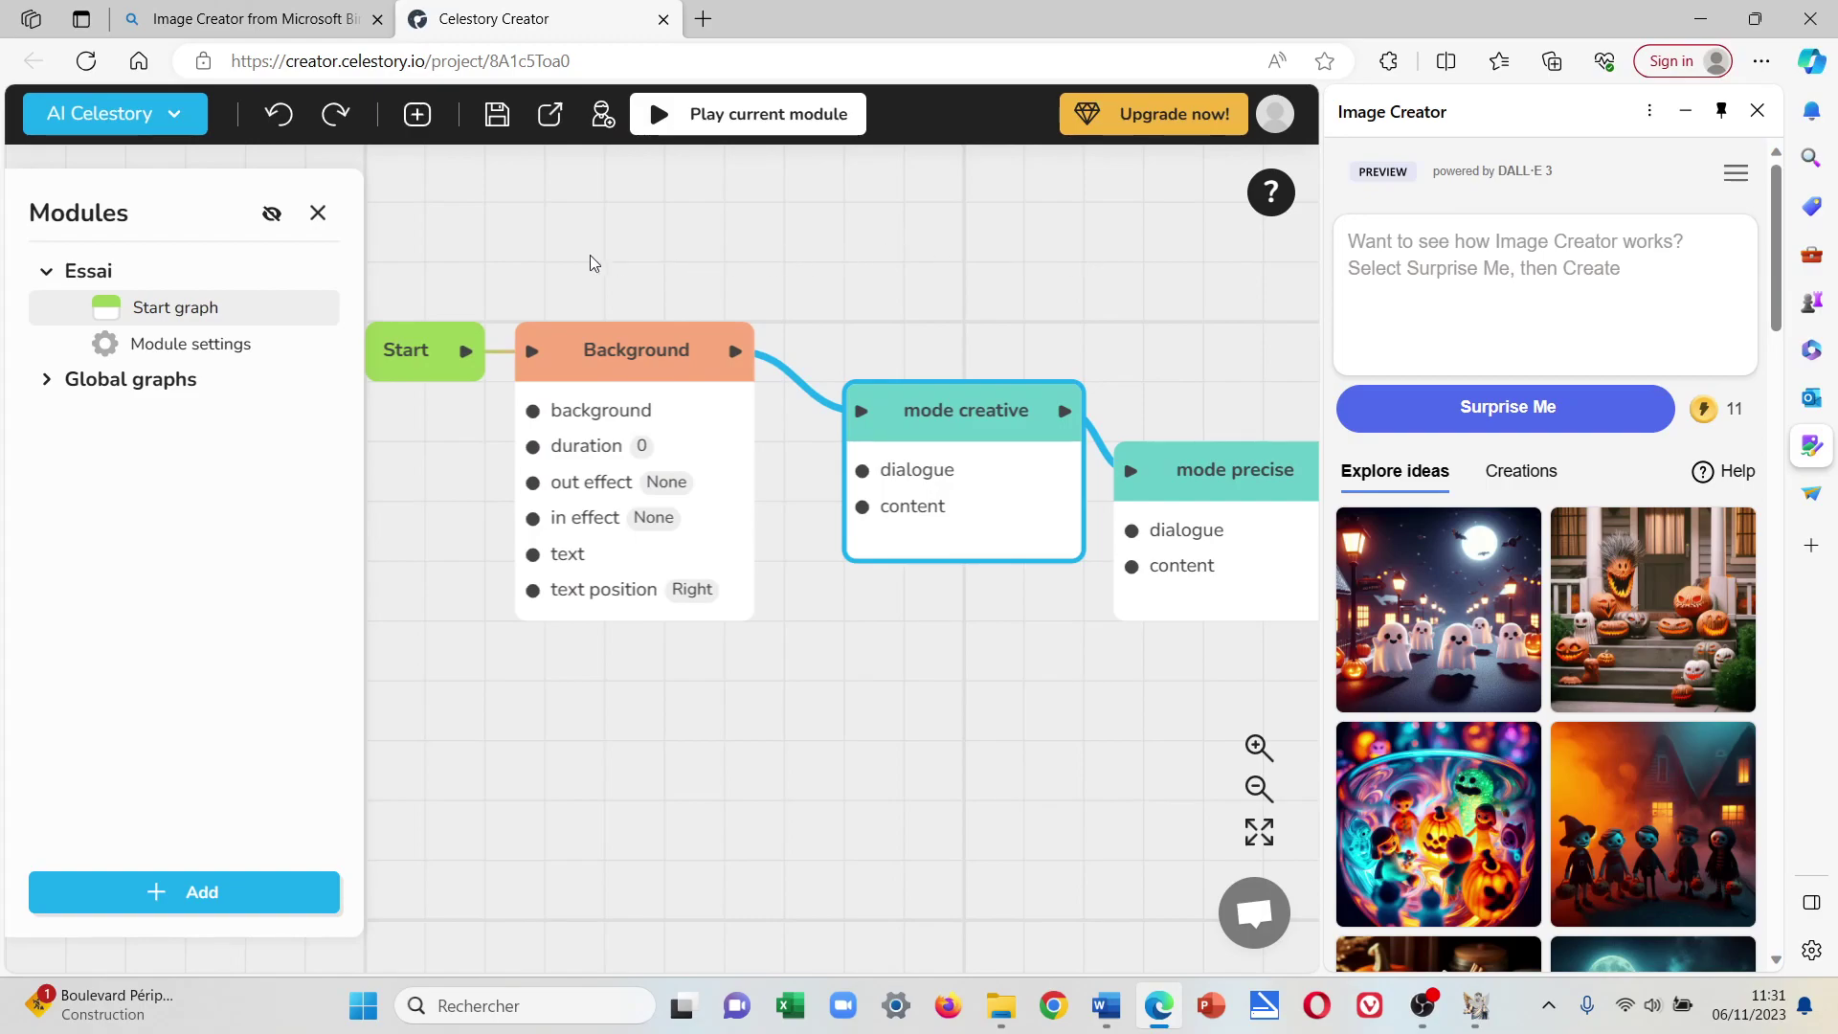
Replace Kratos's image with hermes-half.png and play-test it over the kitchen scene.
left_click(256, 344)
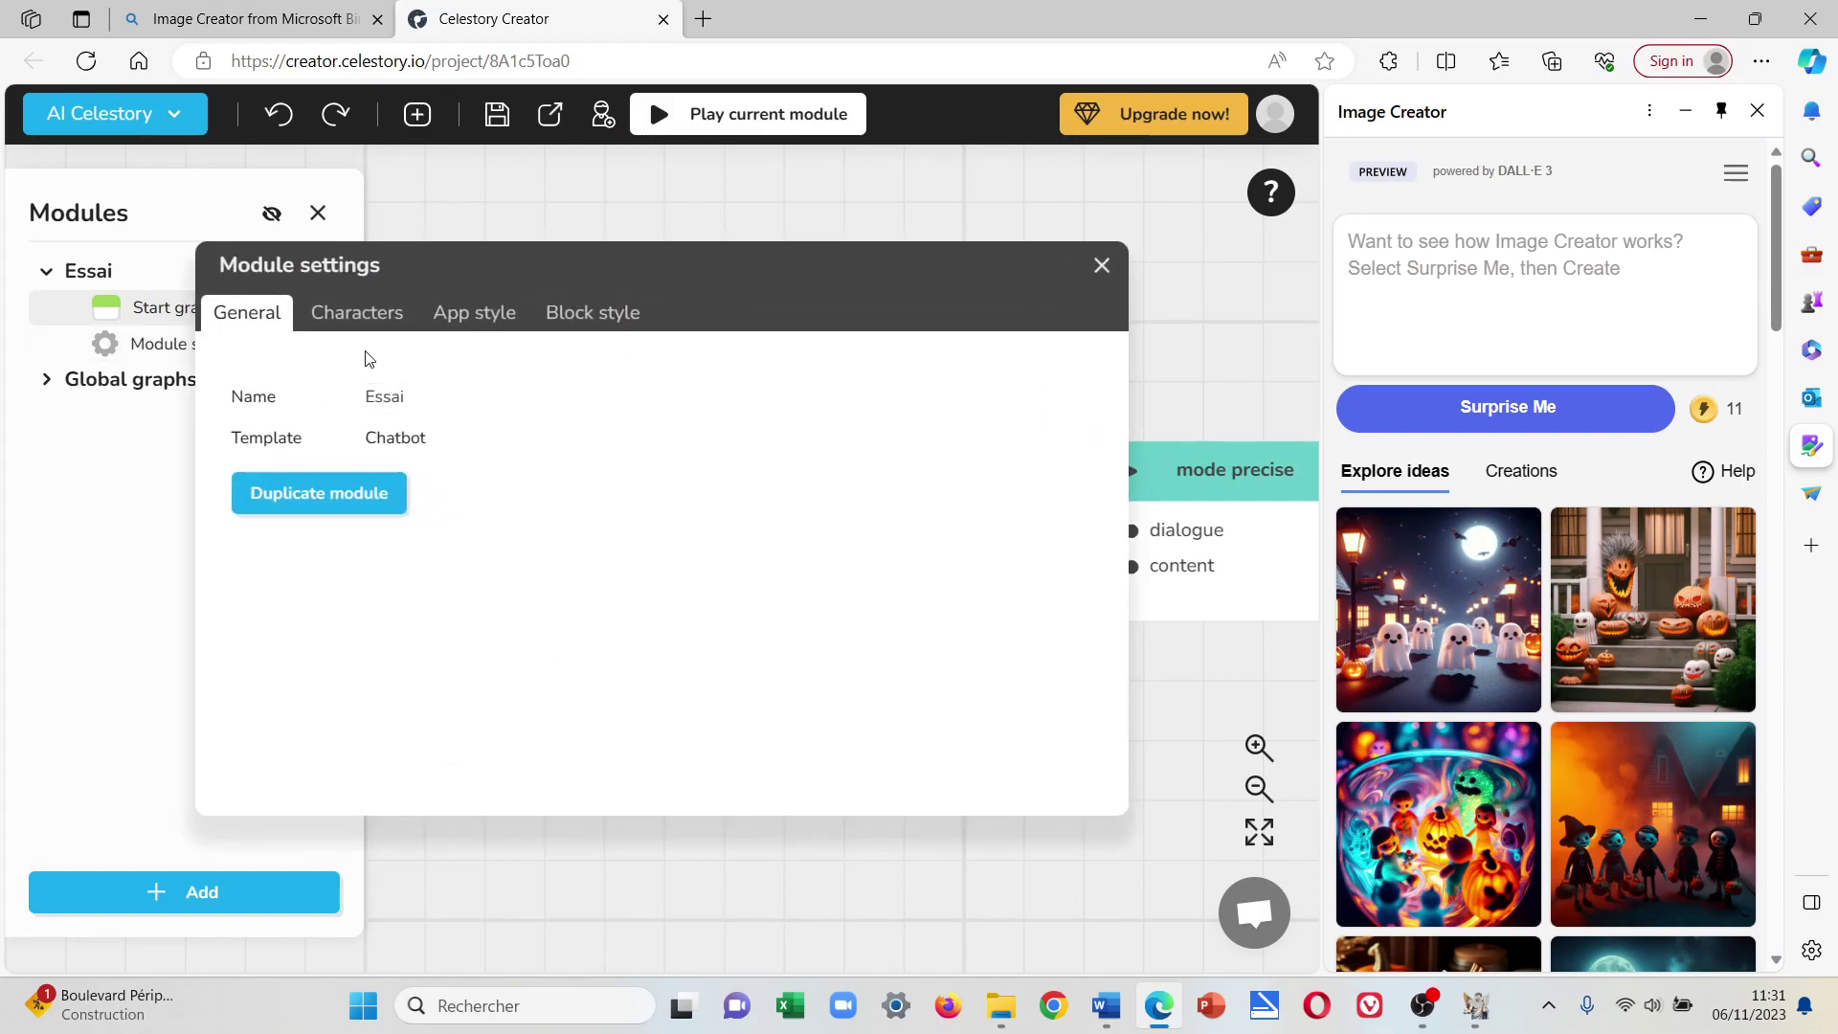
left_click(357, 314)
left_click(821, 618)
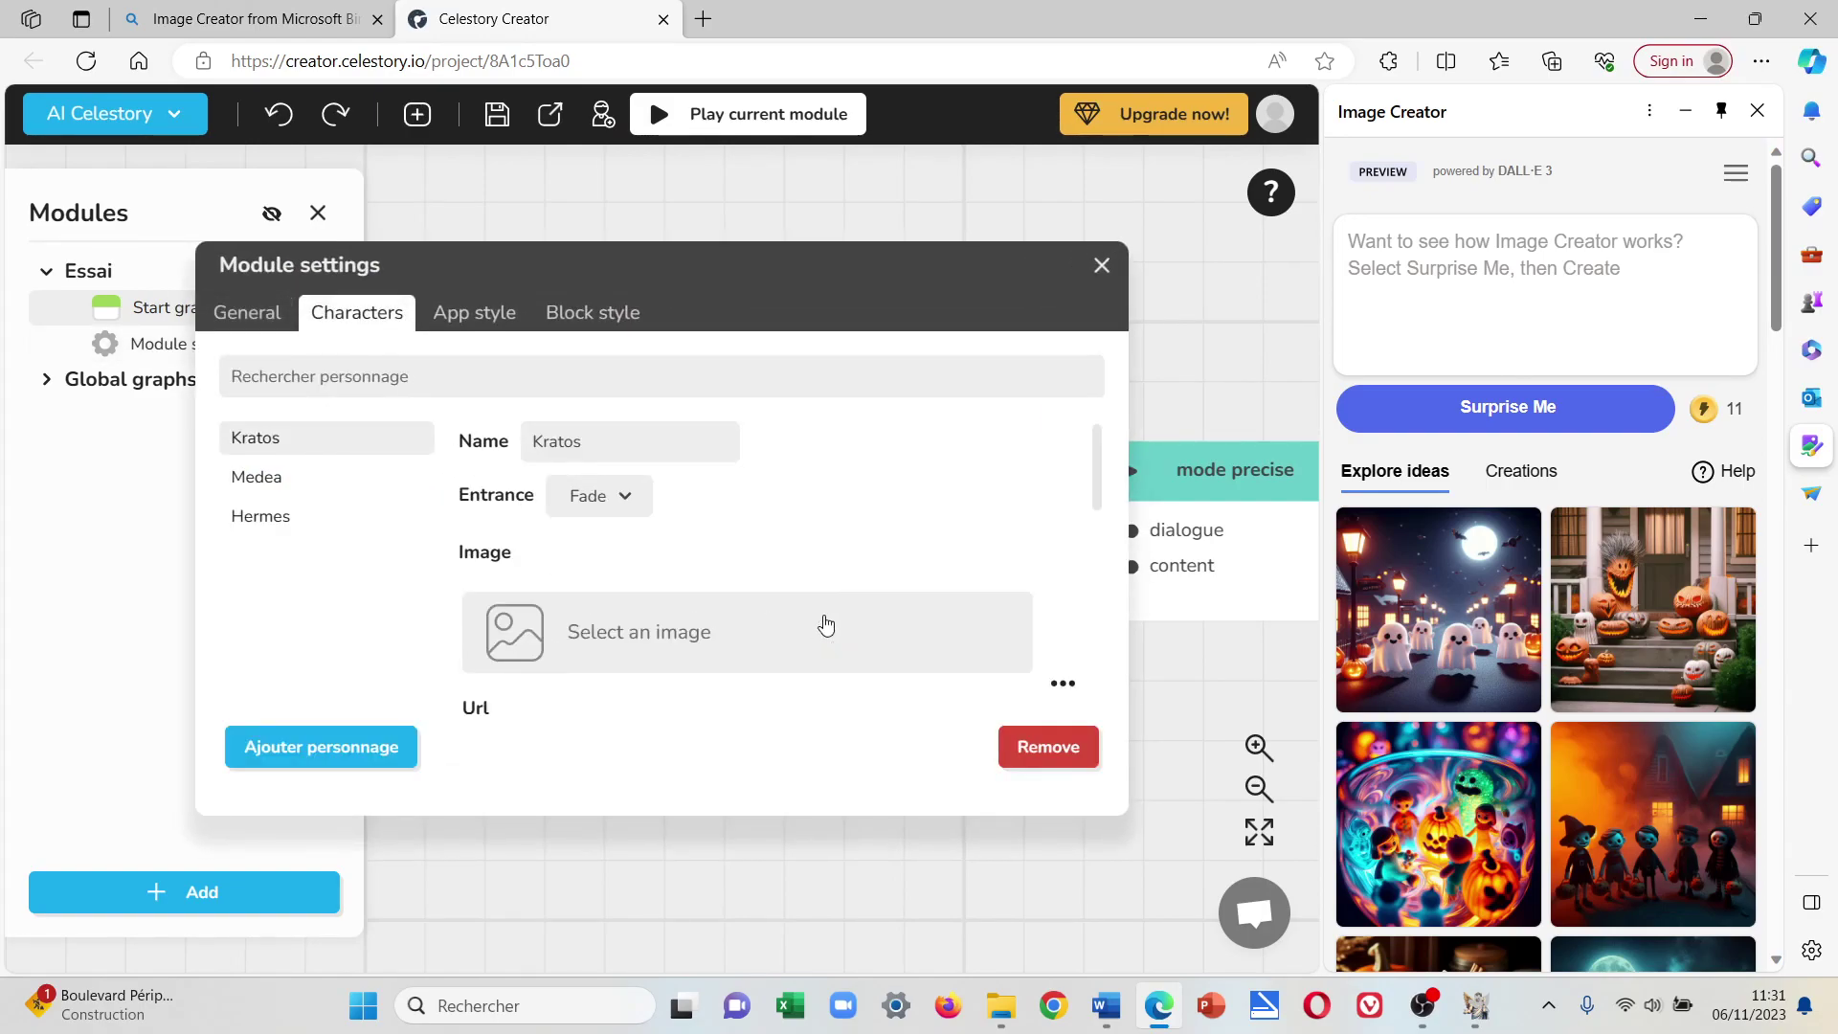
left_click(687, 632)
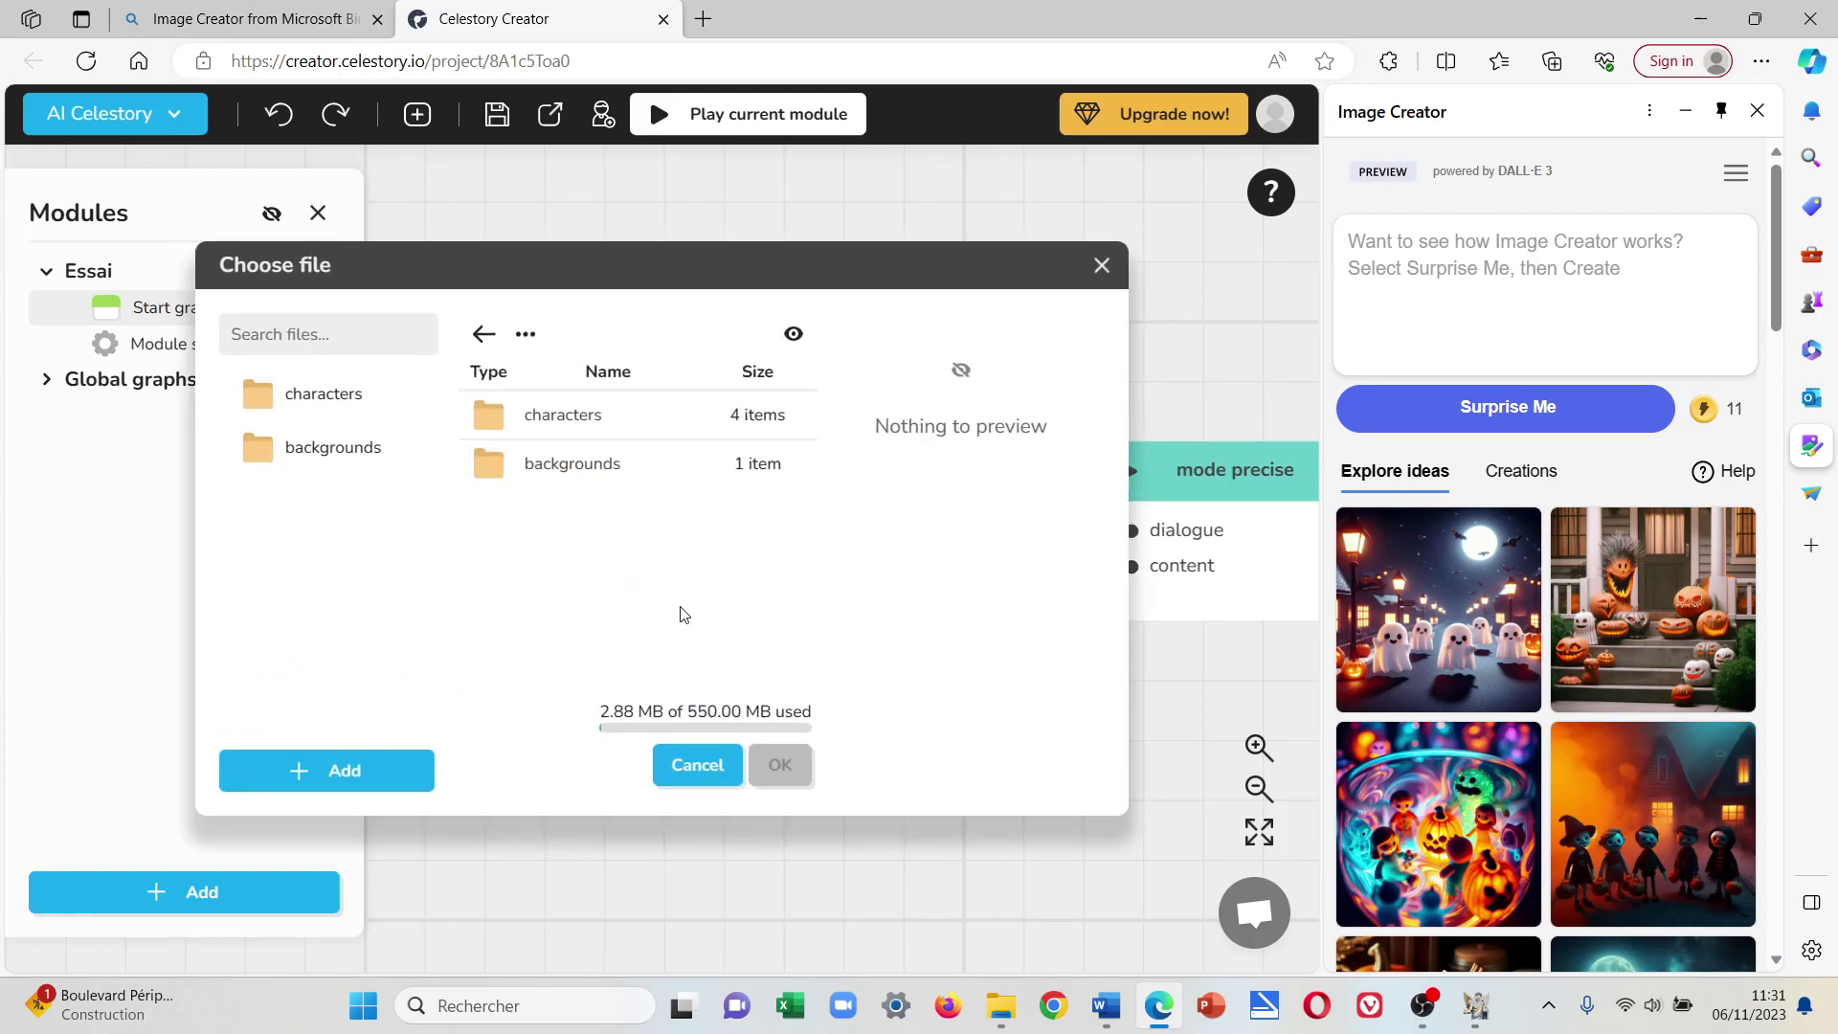
double_click(473, 424)
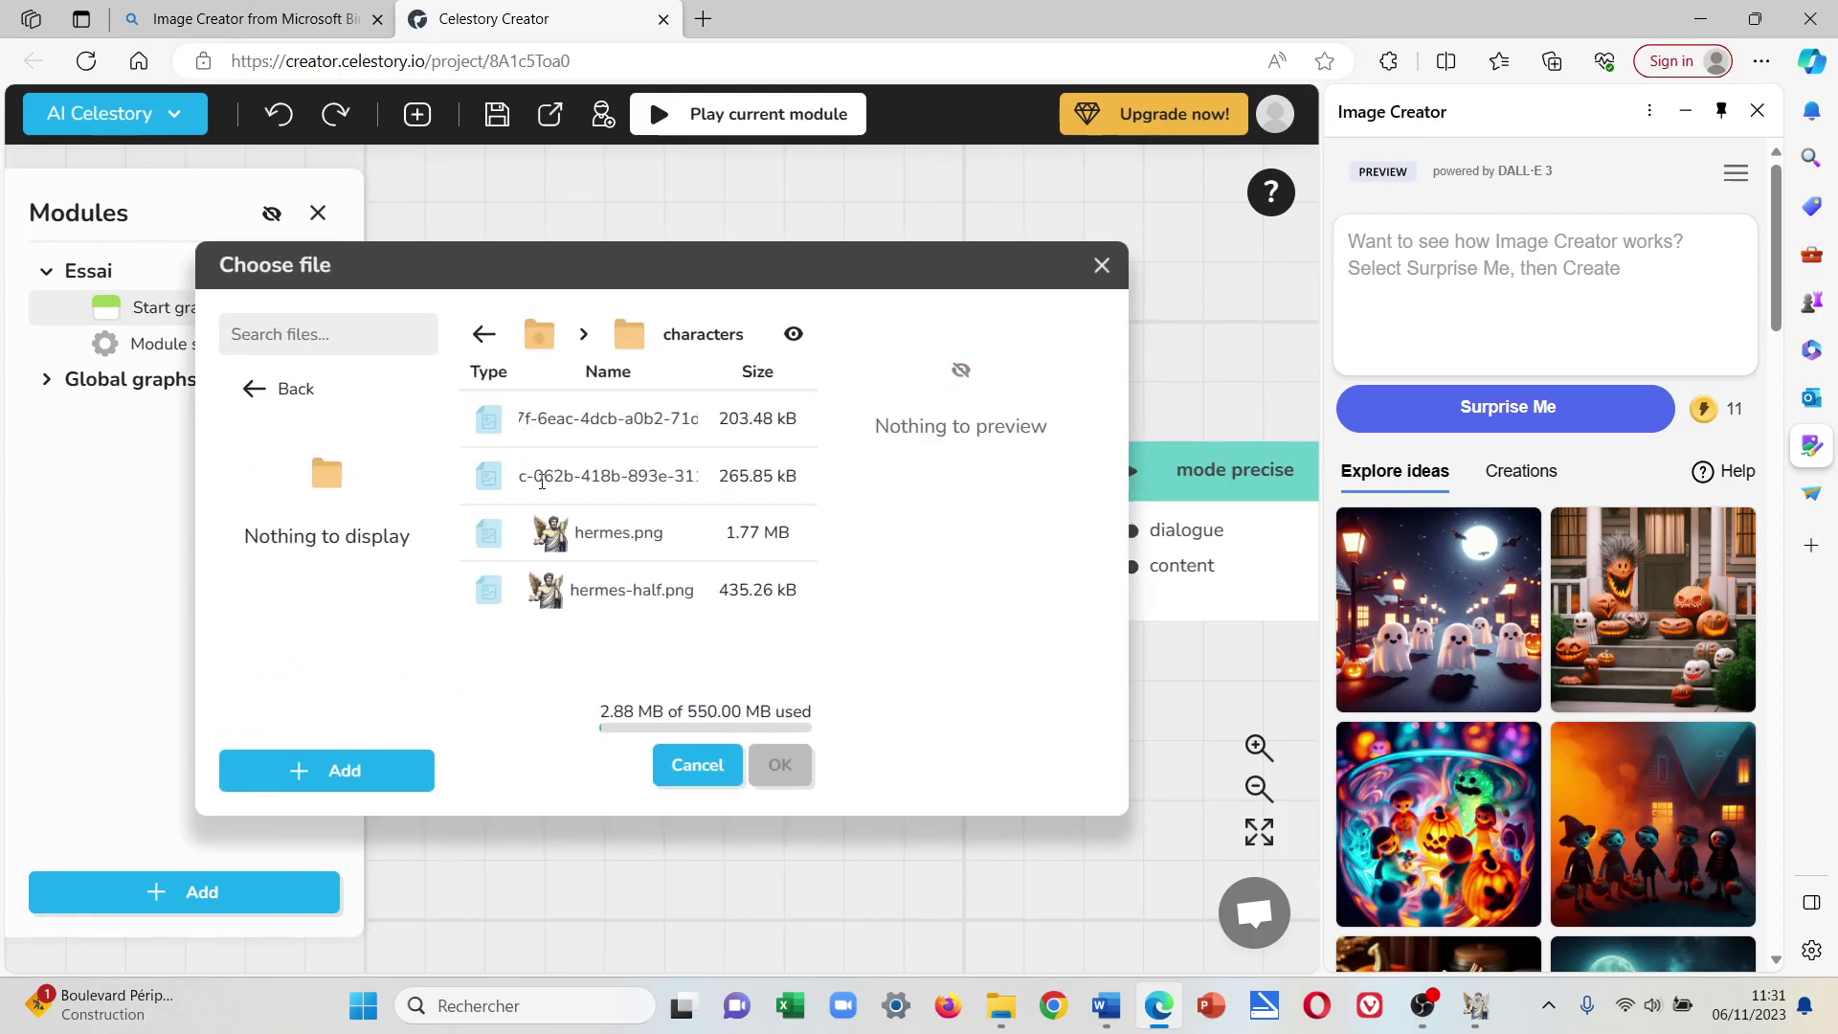
left_click(587, 595)
left_click(780, 772)
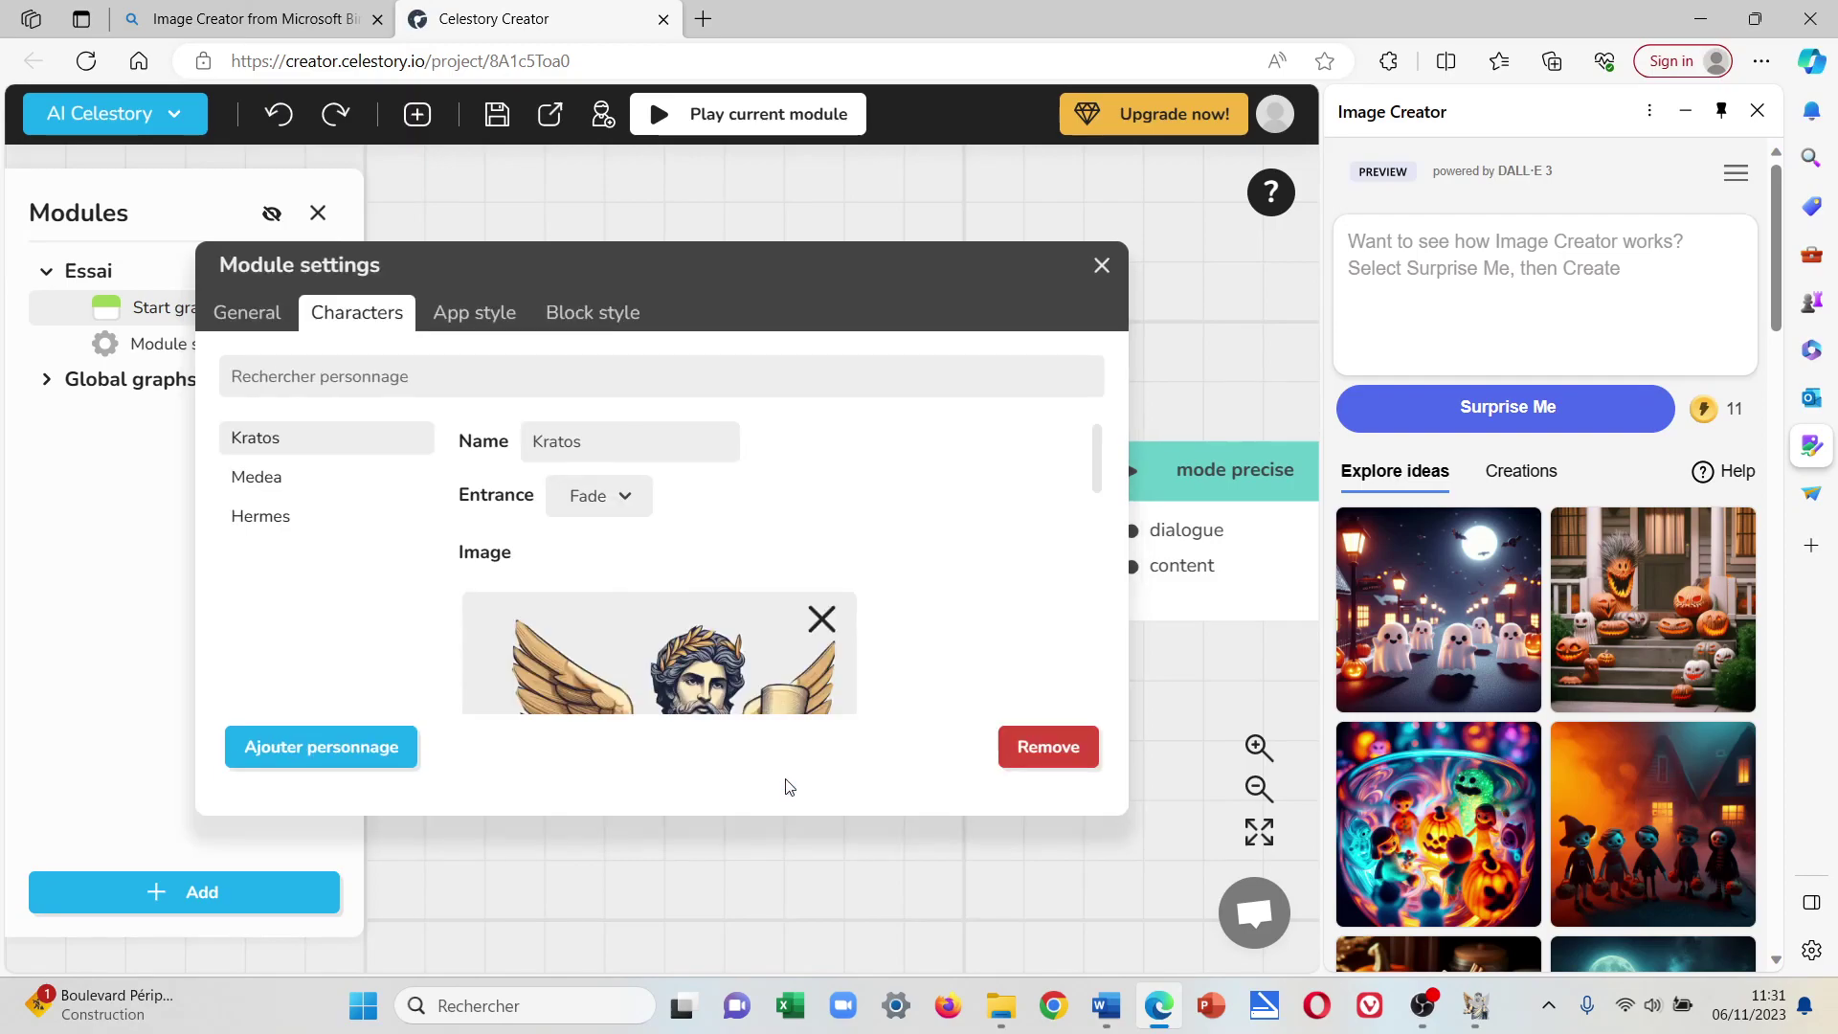
left_click(1101, 266)
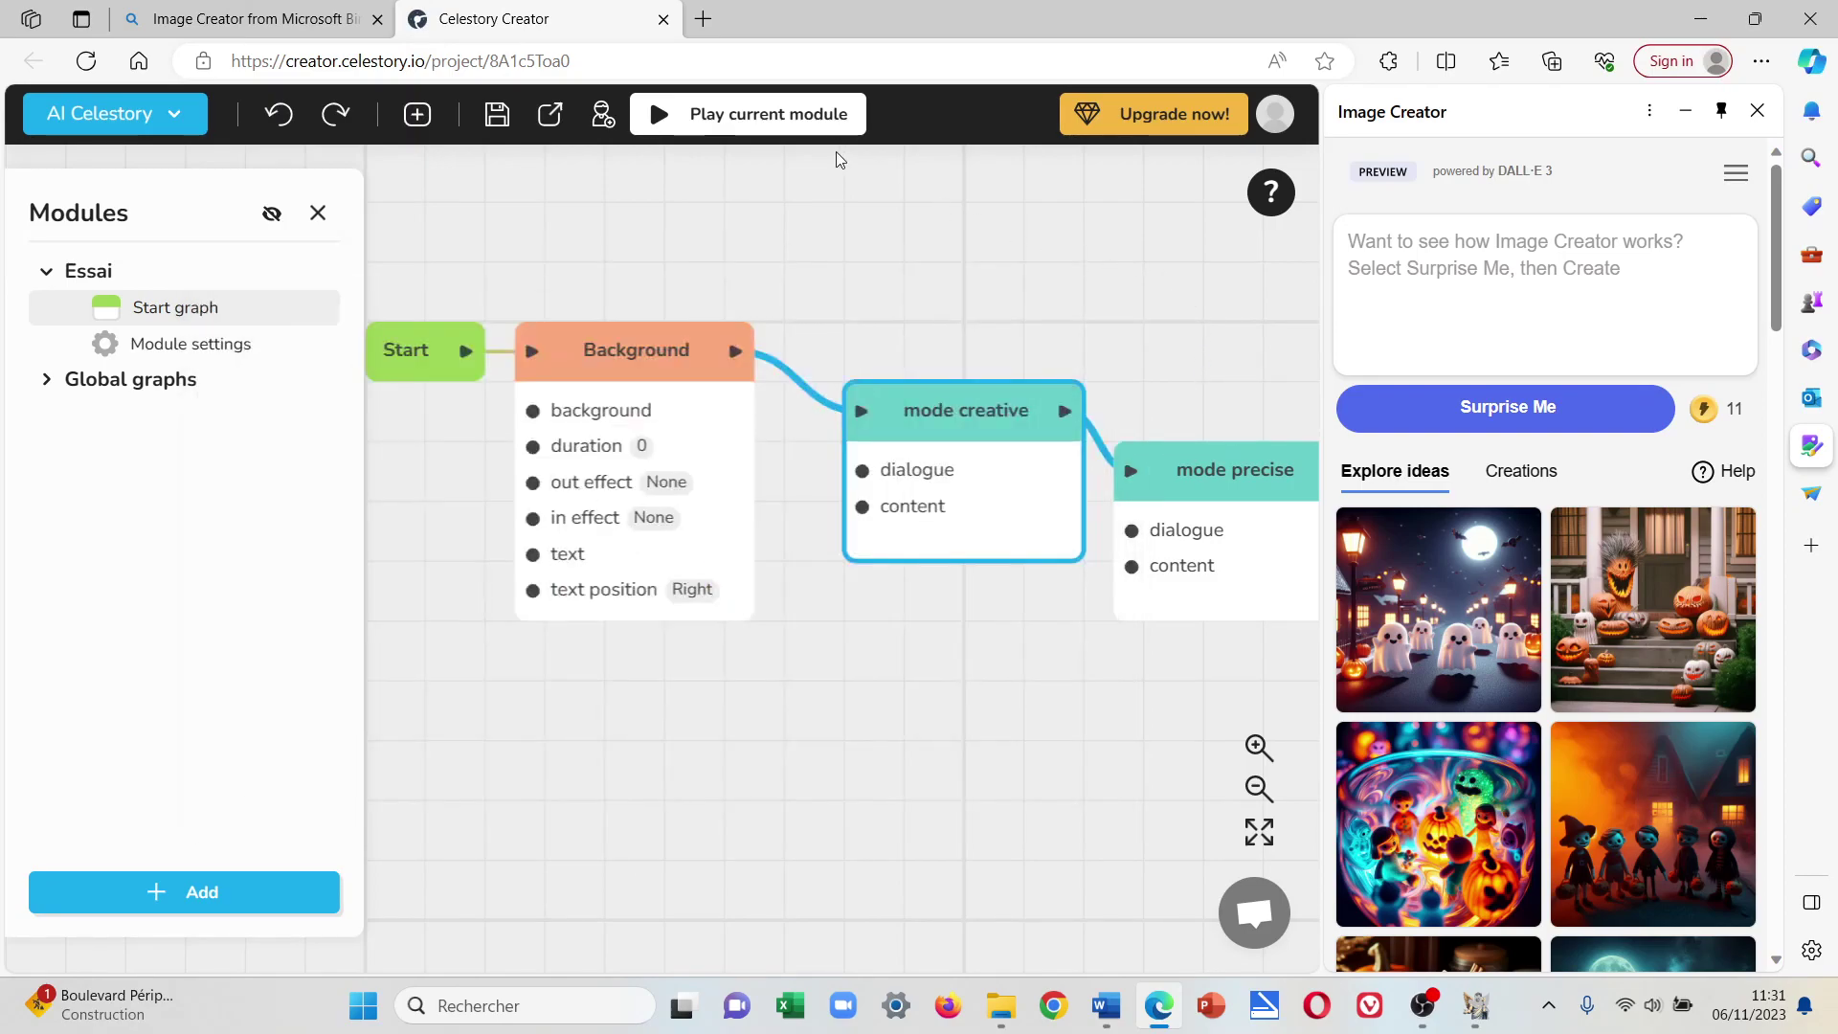
left_click(739, 119)
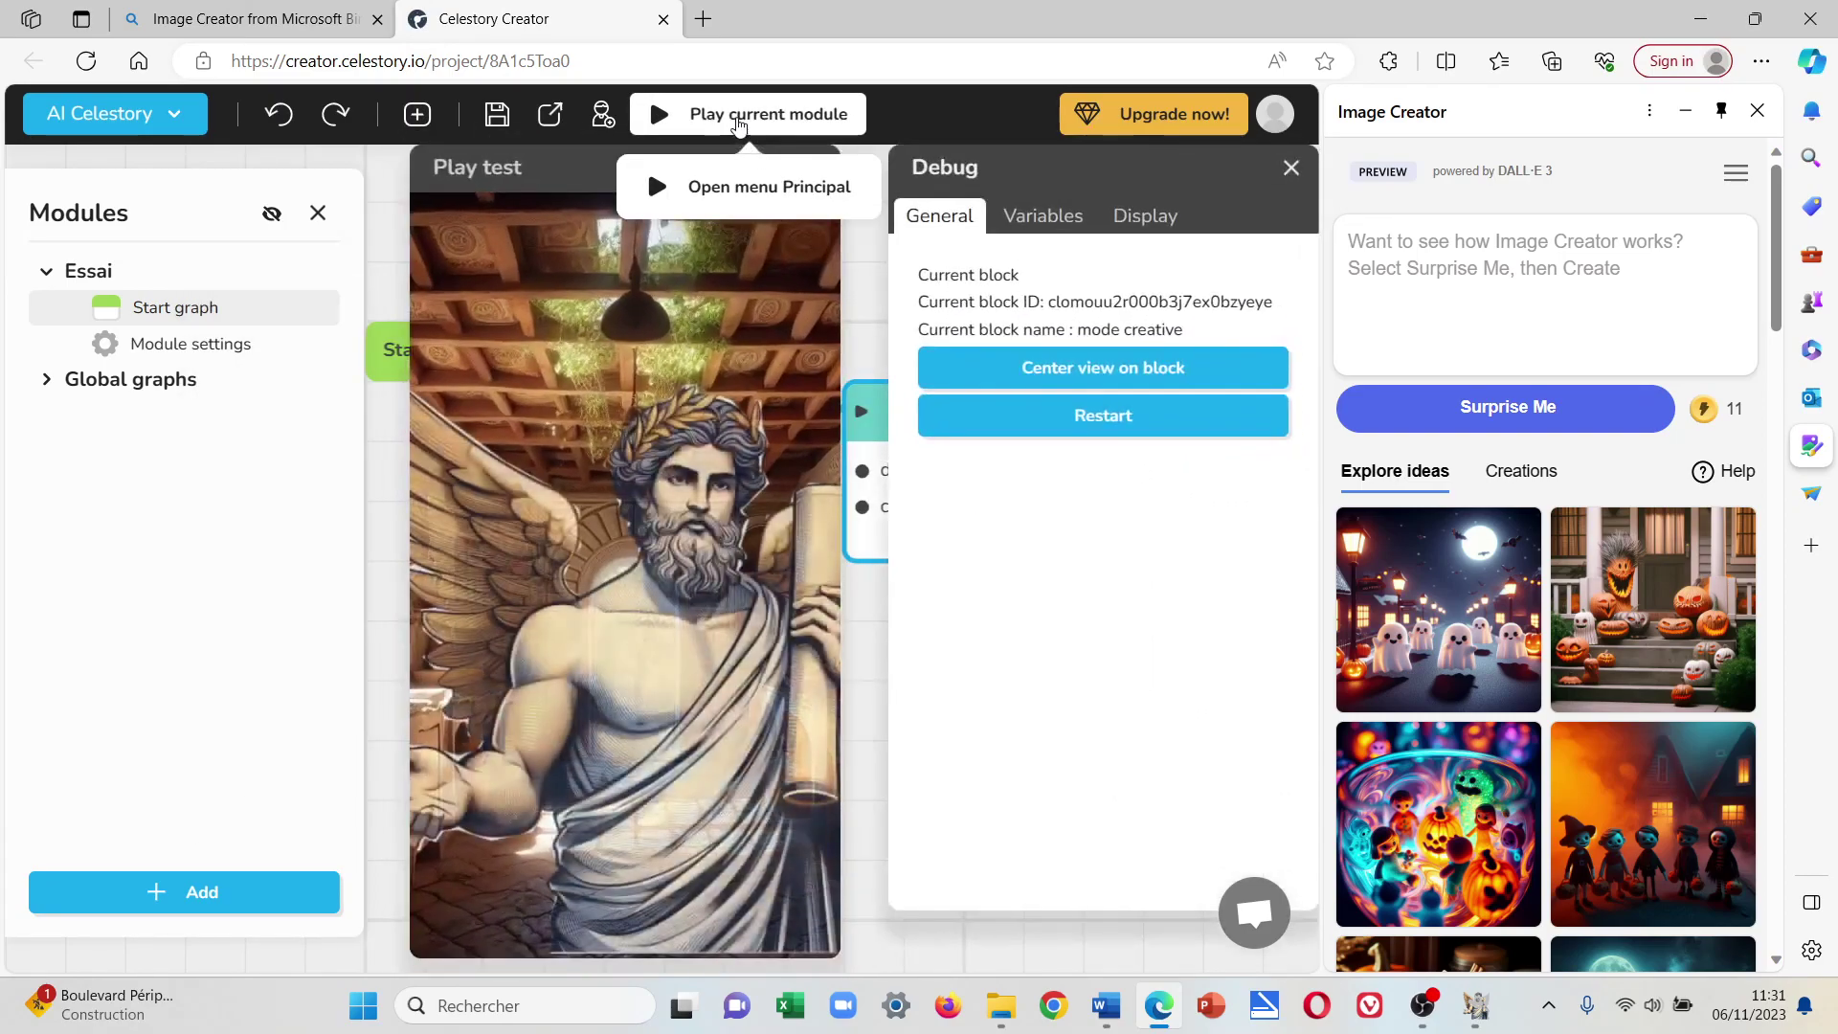